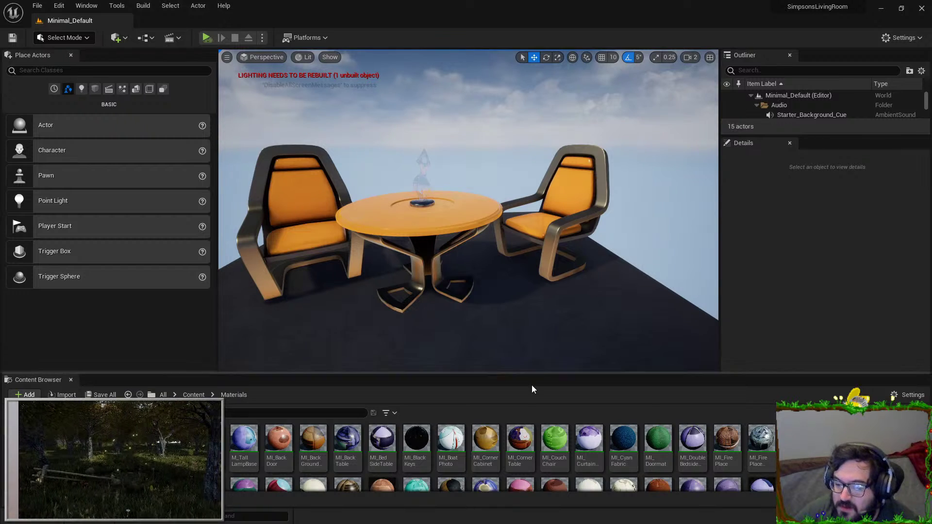
Search the project content for "room" and open the LivingRoom level
right_drag(468, 208, 458, 303)
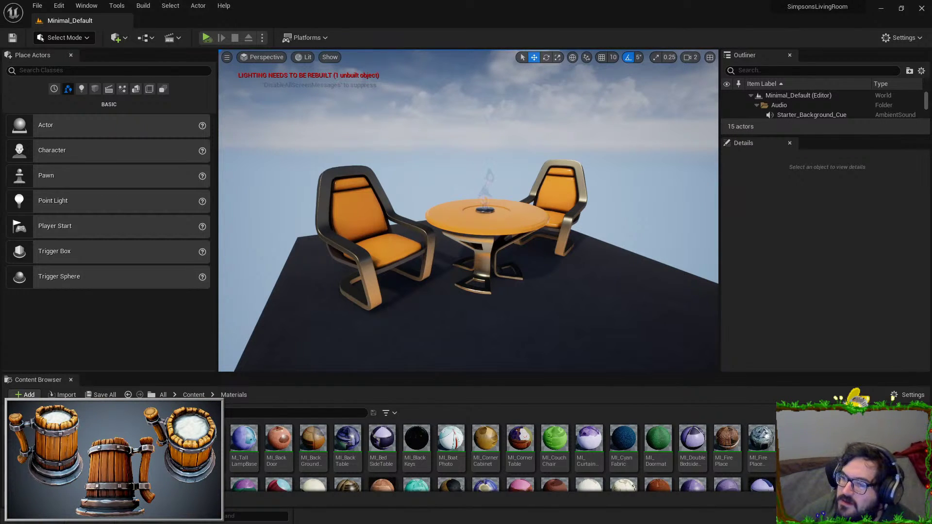
click(243, 414)
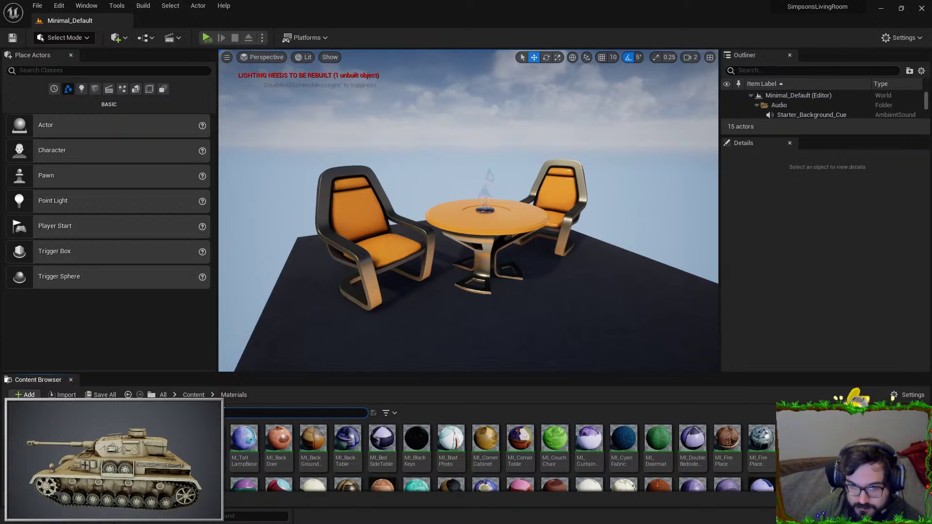
text(room)
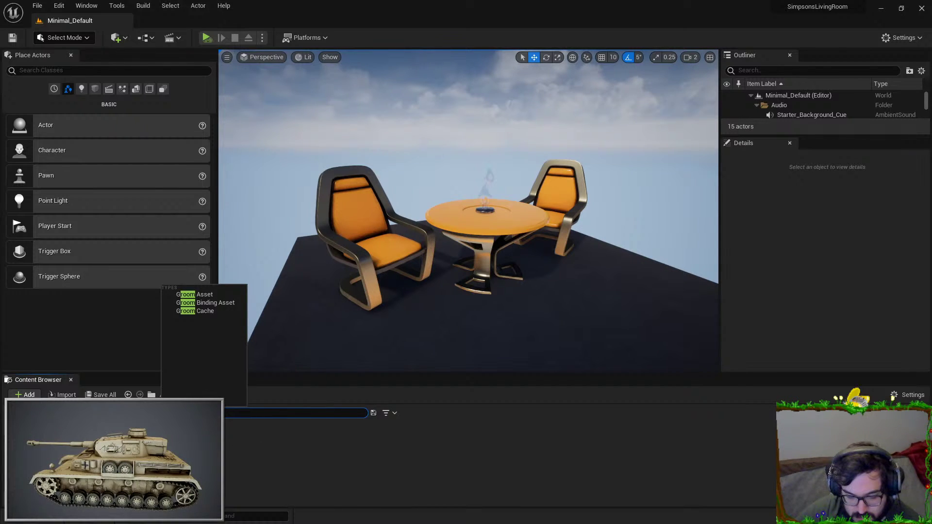
click(37, 443)
double_click(174, 442)
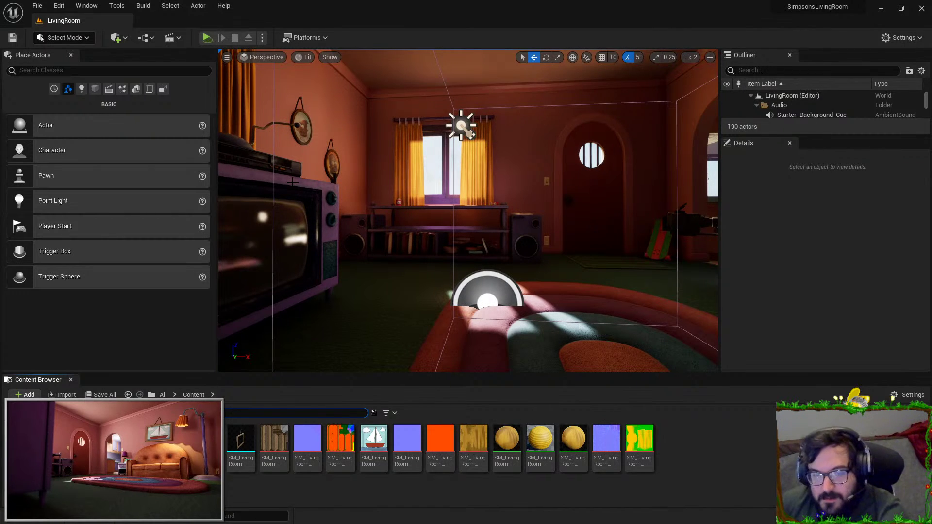
Turn on Game View in the viewport and look around the living room from the door to the couch and rug
right_drag(476, 264, 283, 240)
key(g)
key(F11)
key(F11)
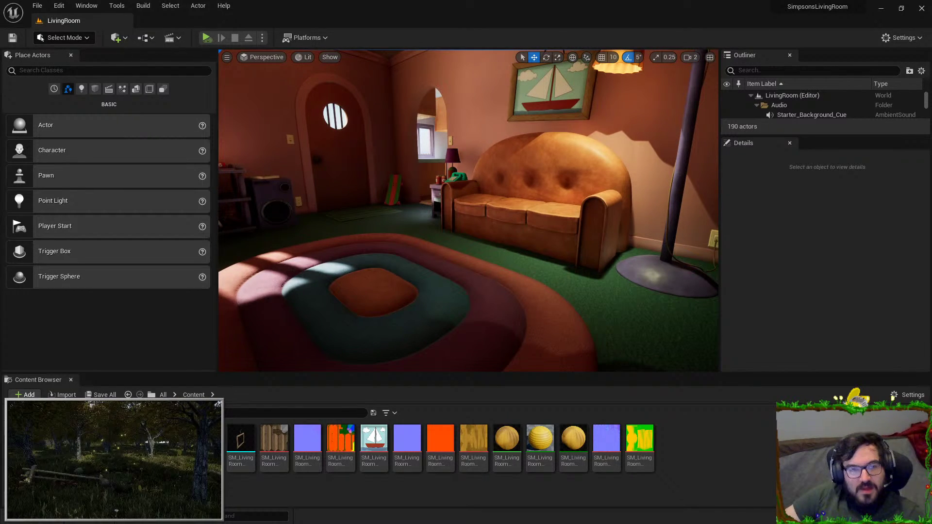
right_drag(369, 218, 340, 219)
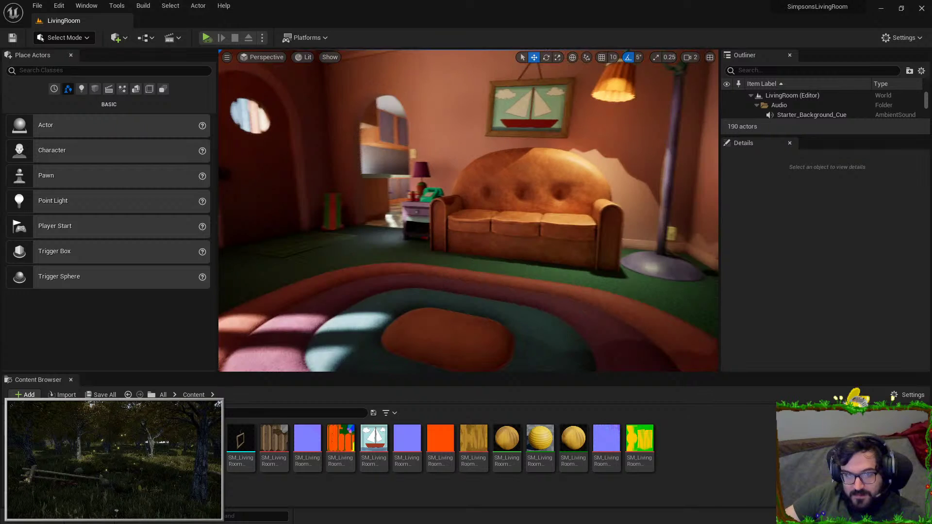
right_drag(490, 96, 546, 97)
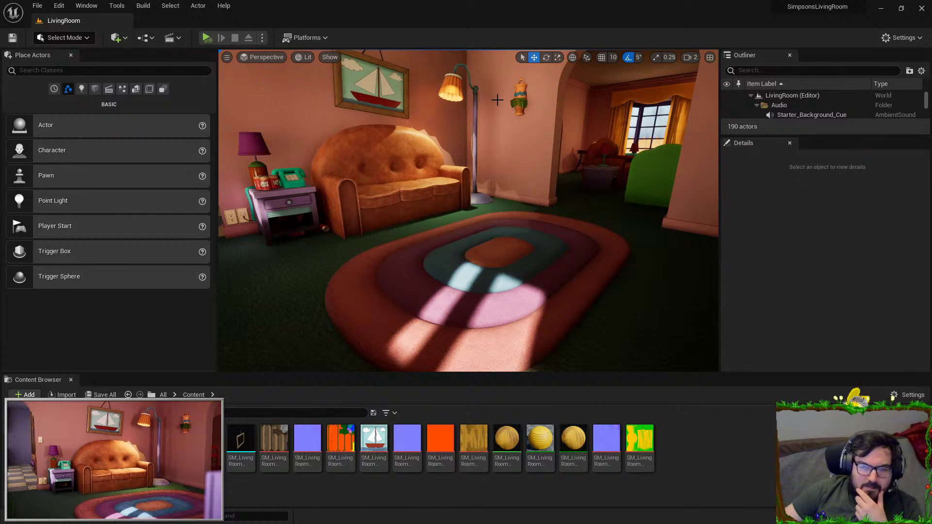
Set the viewport's screen percentage to 50
click(227, 57)
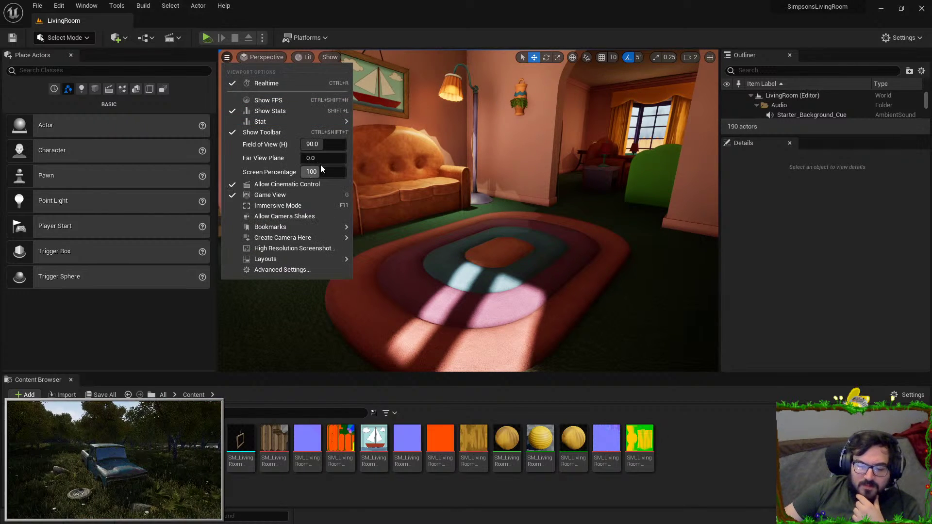
text(50)
key(Return)
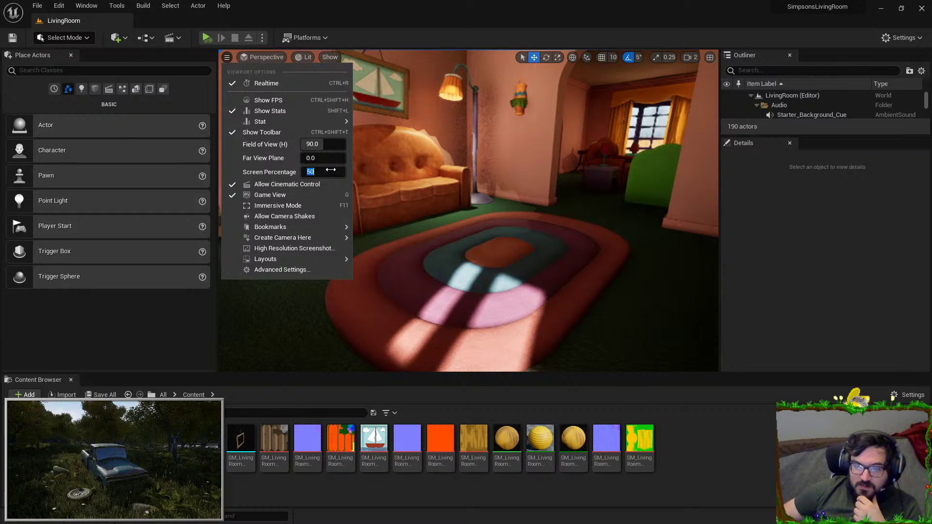
Examine the main couch's leather surface, button dimples and armrest up close in Immersive Mode, and leave the couch deselected
right_drag(340, 160, 457, 186)
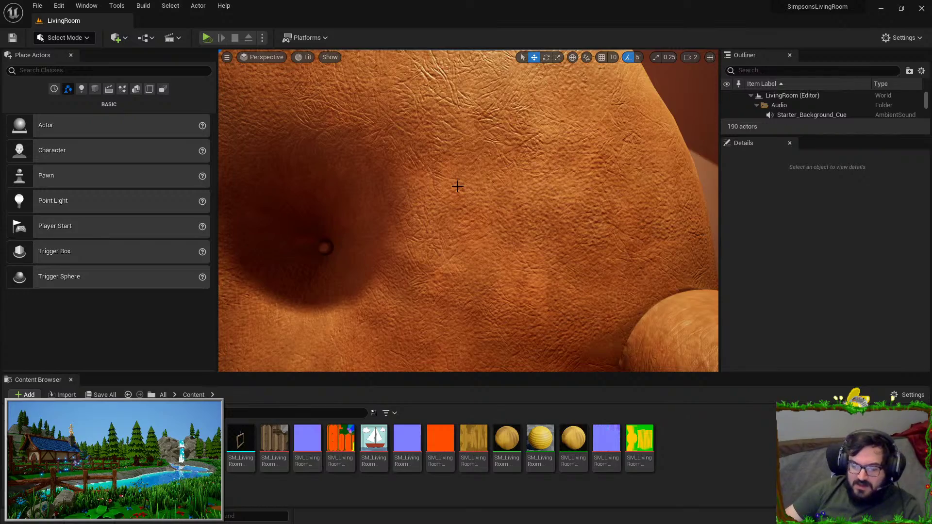
click(499, 200)
right_drag(499, 200, 505, 149)
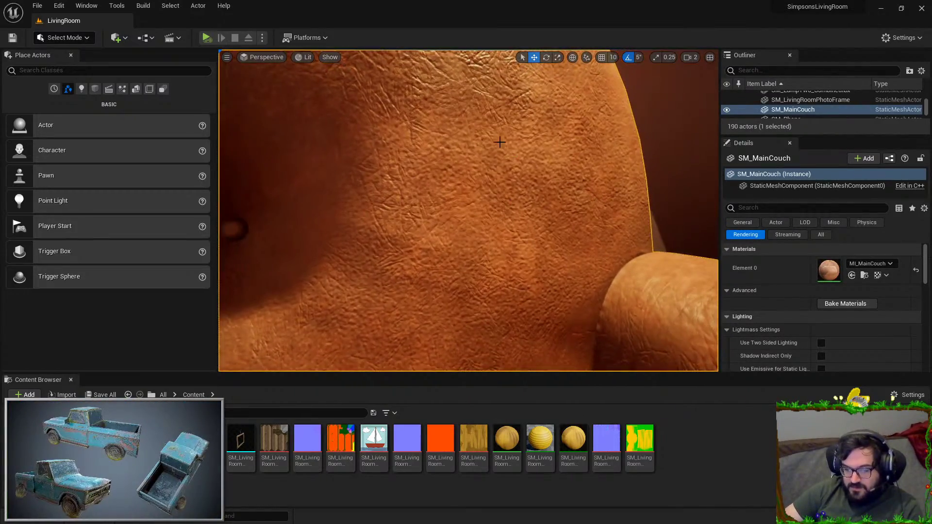
key(Escape)
right_drag(558, 178, 461, 191)
click(485, 189)
key(F11)
right_drag(426, 277, 429, 271)
right_drag(614, 499, 571, 223)
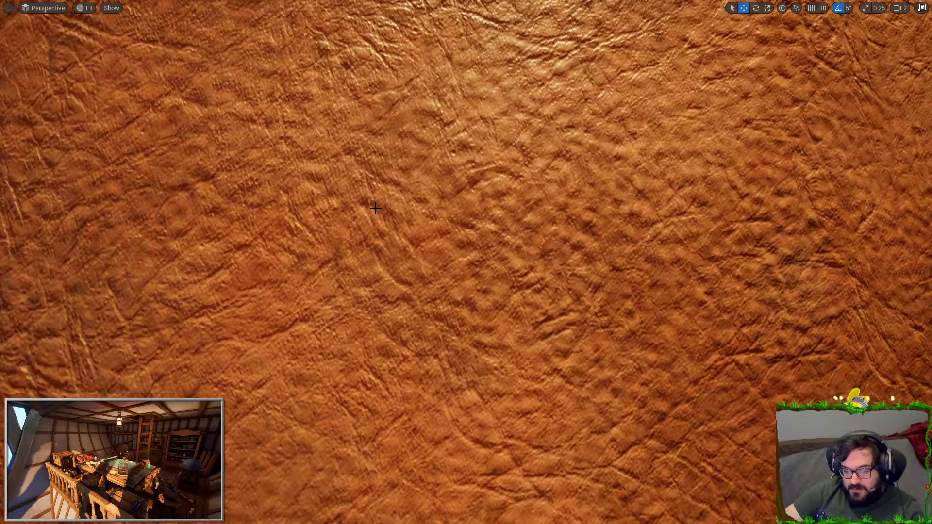
right_drag(431, 314, 431, 314)
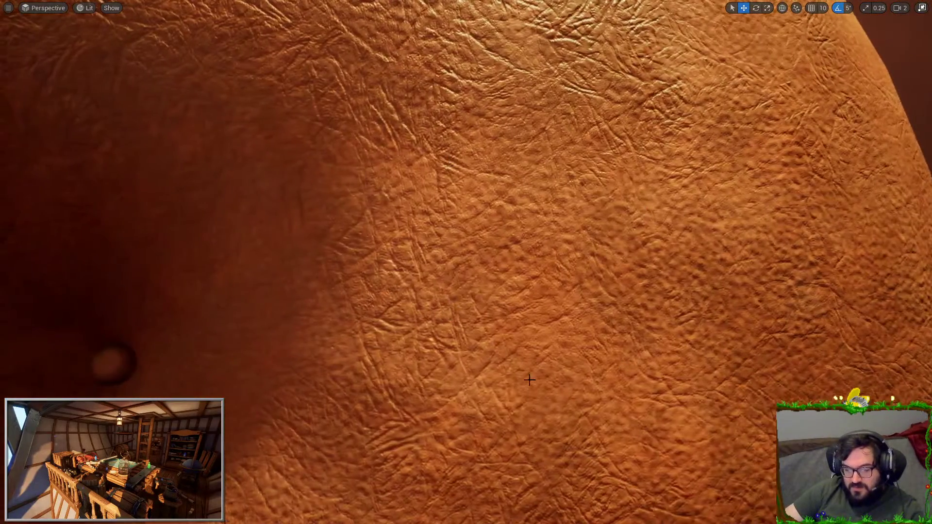
key(F11)
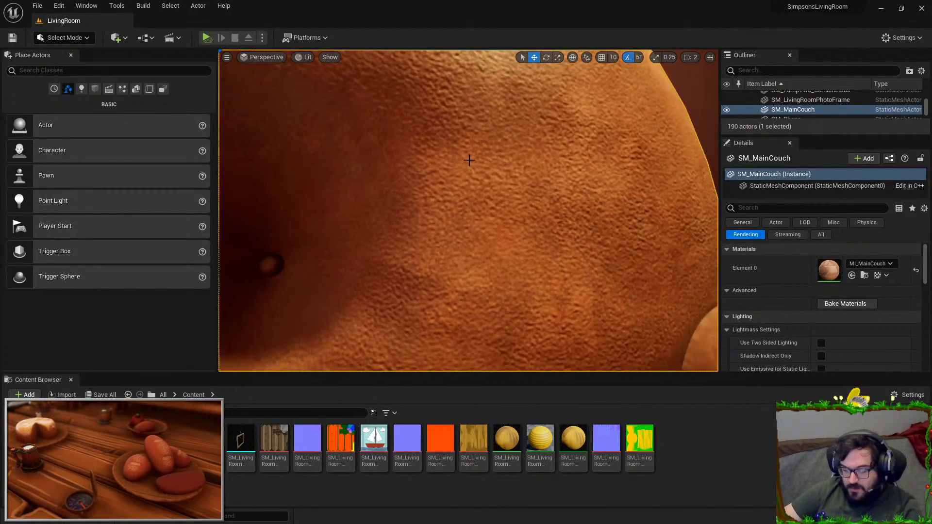
key(F11)
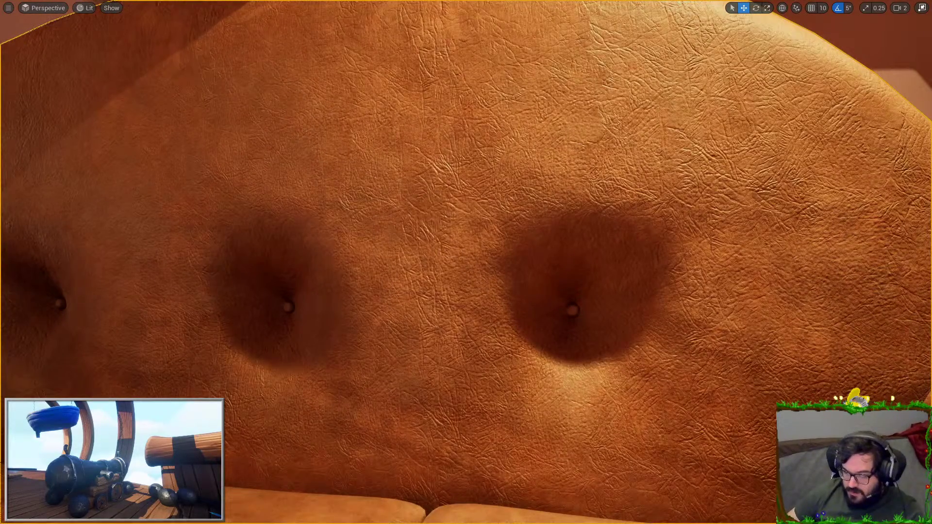
right_drag(493, 339, 417, 339)
right_drag(406, 128, 456, 141)
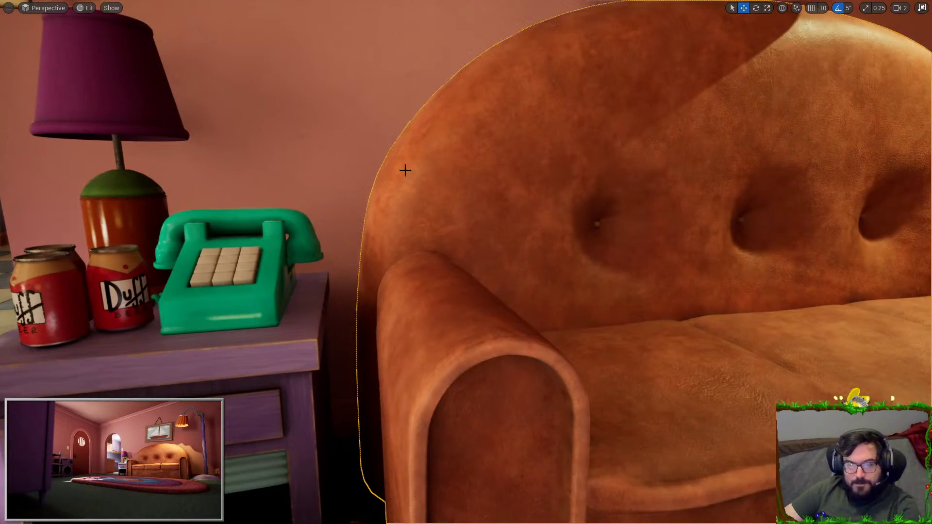
key(F11)
key(Escape)
Examine the Duff cans on the side table and the reflections on the television screen up close
right_drag(446, 310, 437, 310)
right_drag(465, 211, 372, 208)
key(s)
key(q)
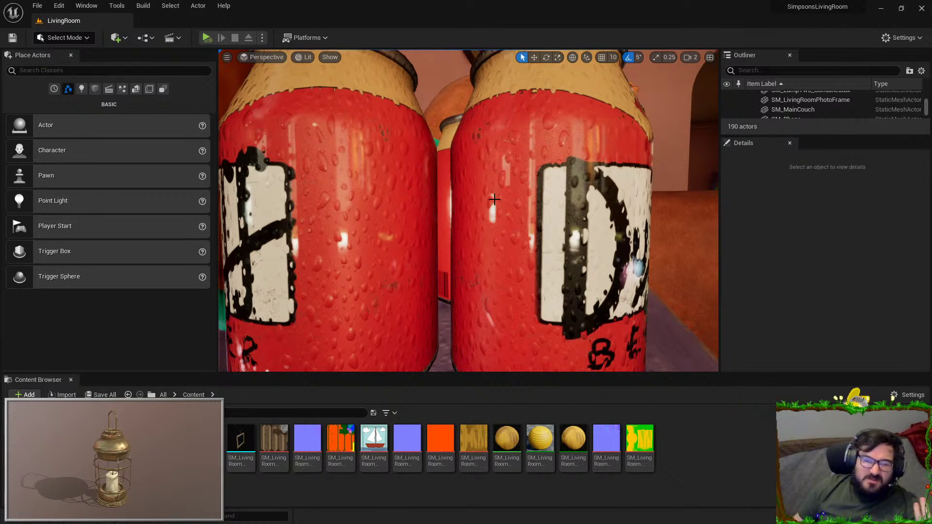
right_drag(509, 161, 631, 185)
key(w)
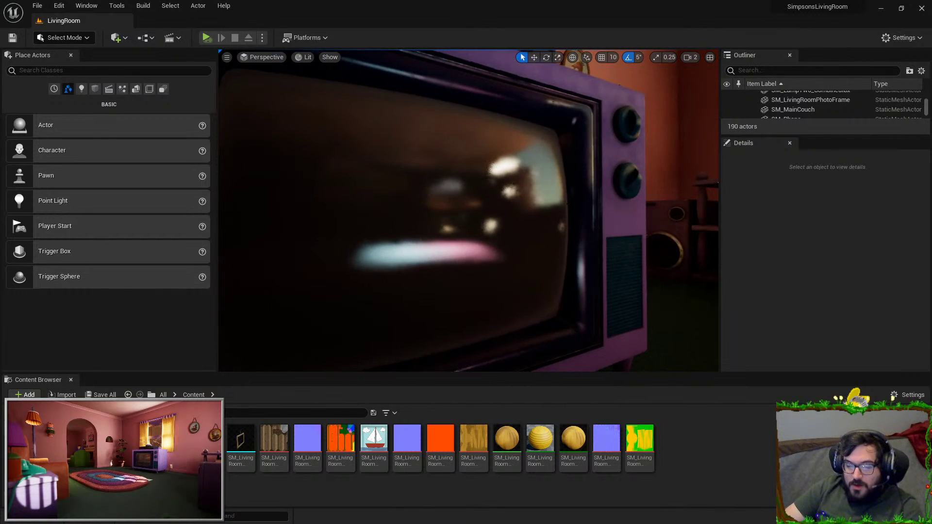
Run the level in the viewport to check the television screen, stop it, and select the television mesh
key(alt+p)
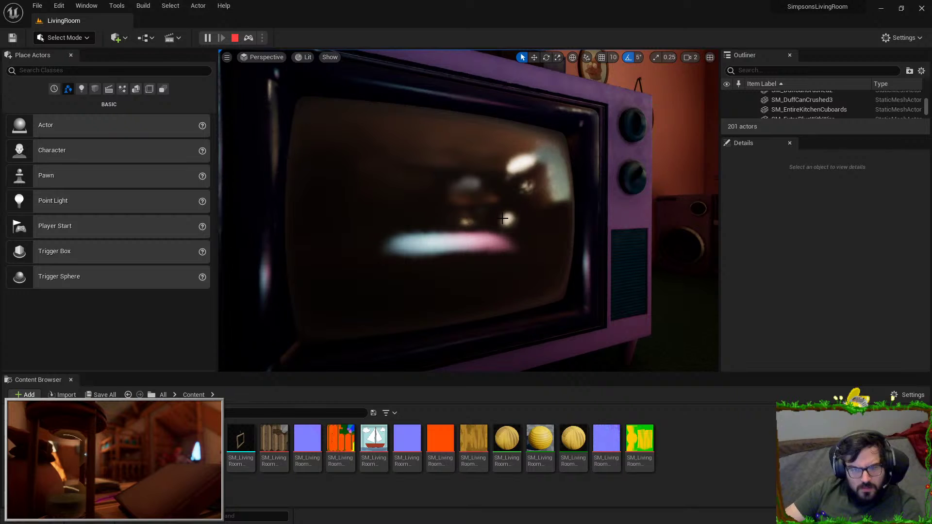
key(Escape)
click(503, 219)
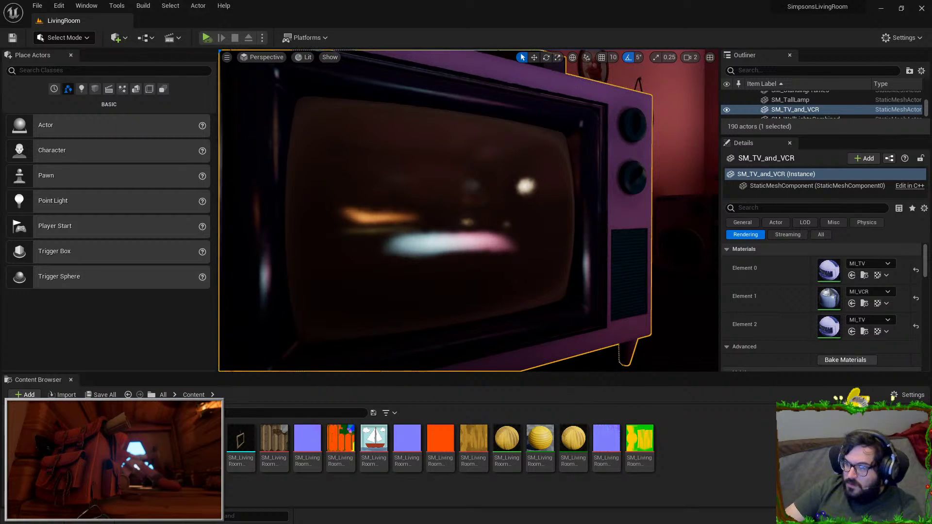
right_drag(468, 211, 469, 223)
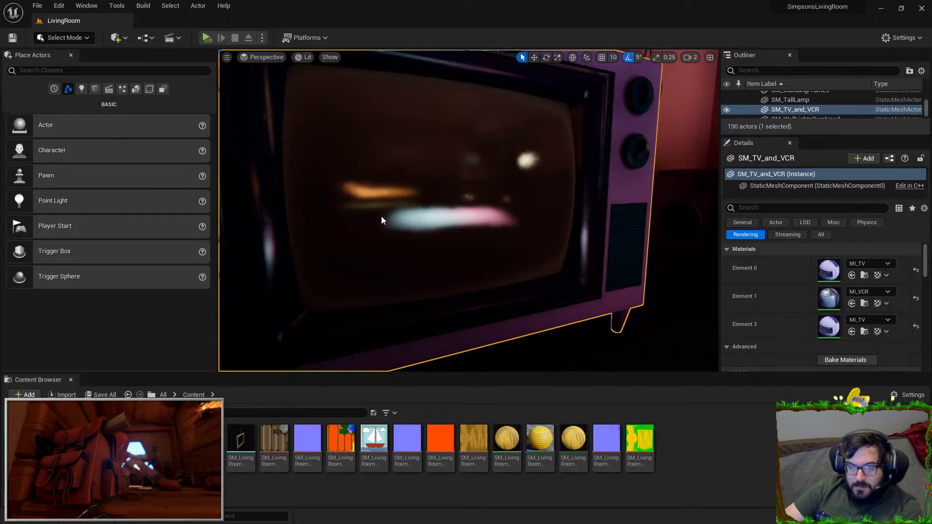
key(alt+p)
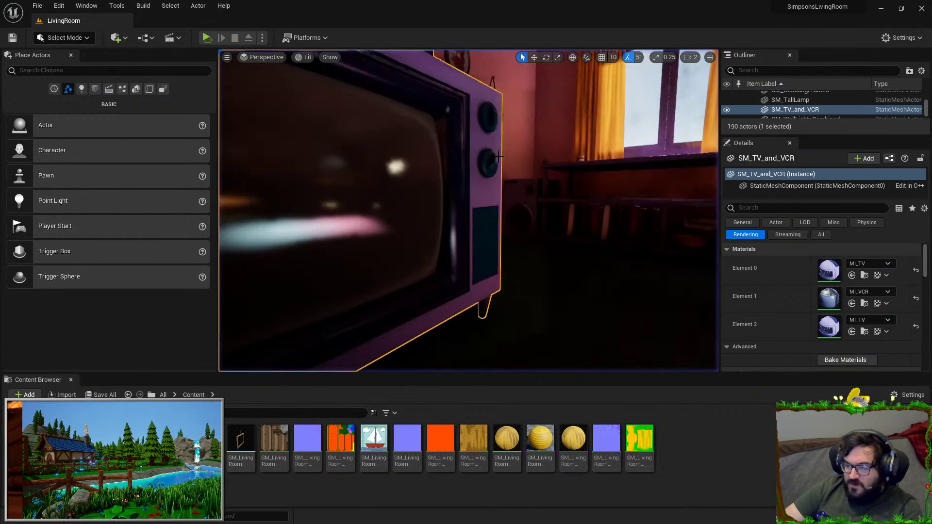
Filter the level's actors by "audio"
click(747, 70)
text(andio)
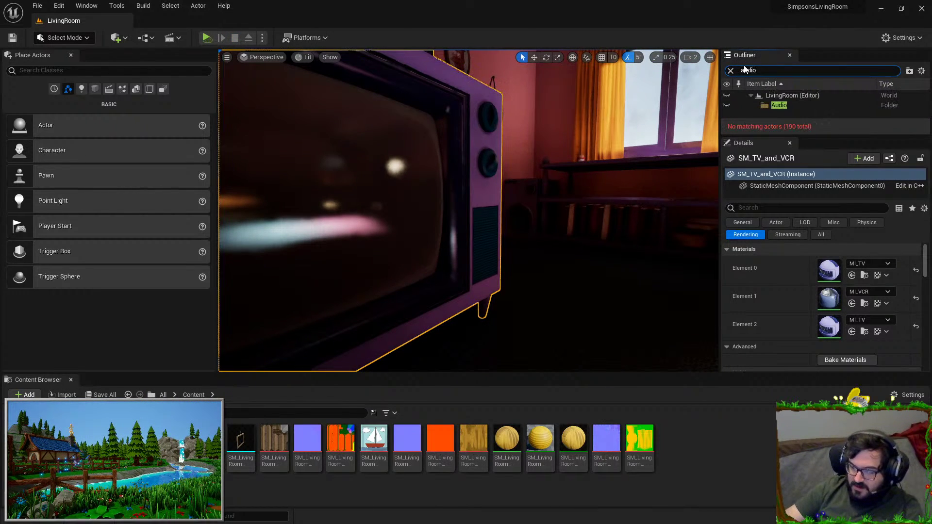
click(779, 105)
click(752, 73)
right_drag(660, 102, 711, 108)
key(w)
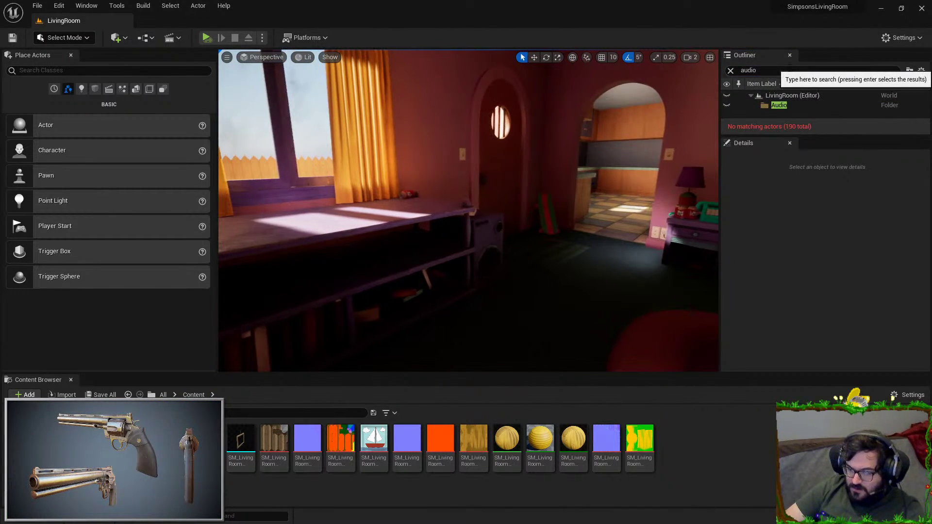
Filter the level's actors by "ambient" and delete the Starter_Background_Cue ambient sound
click(777, 71)
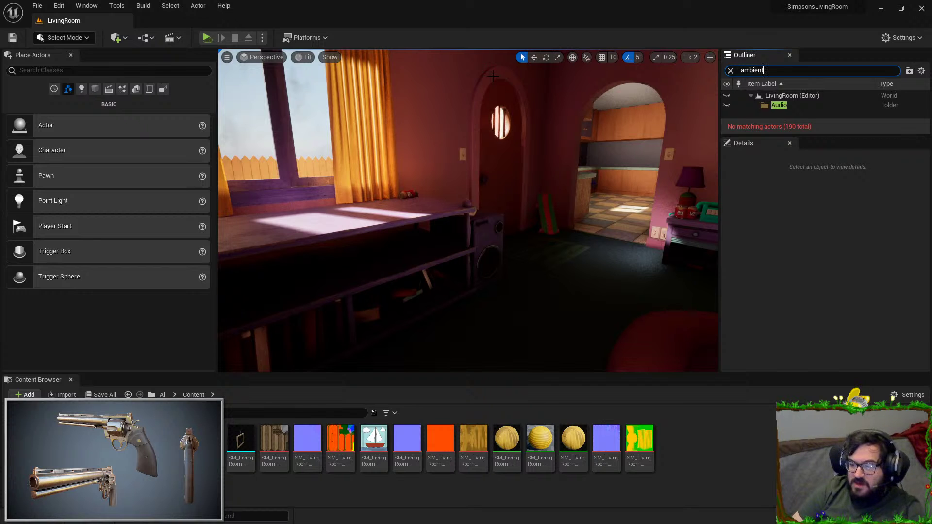
click(782, 115)
key(Delete)
Play the level in the viewport, view the television screen from close up, and stop the session
key(alt+p)
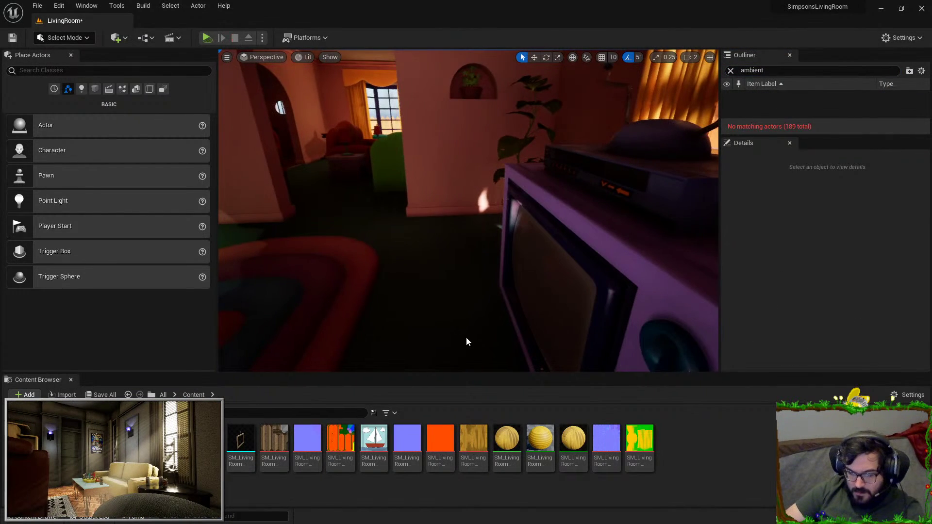
key(s)
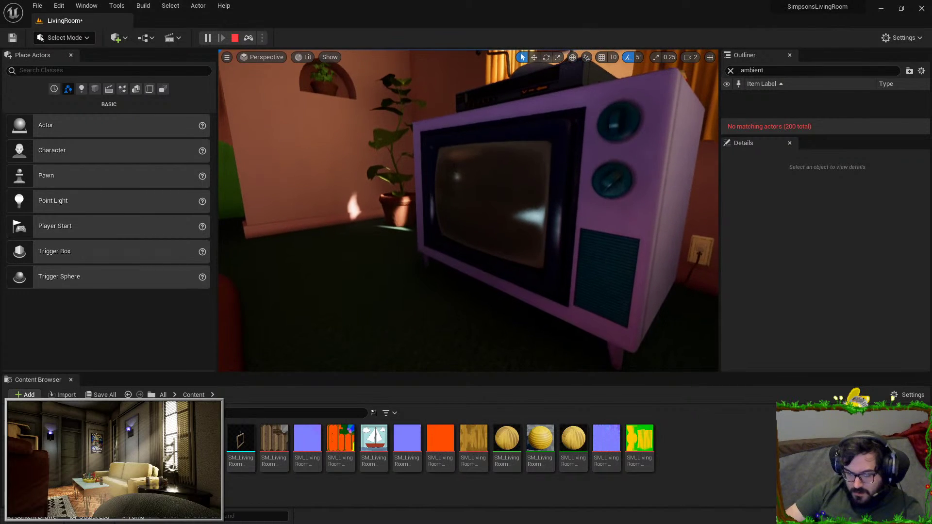
key(w)
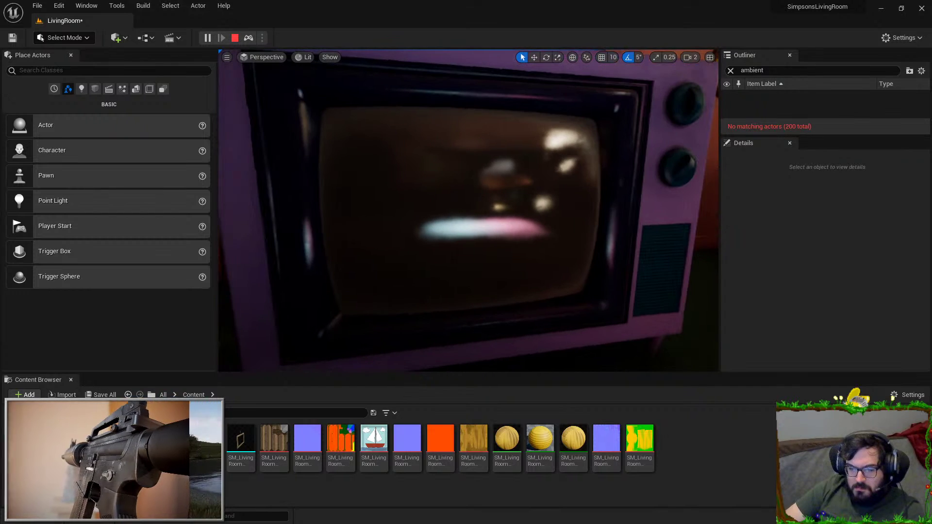
key(Escape)
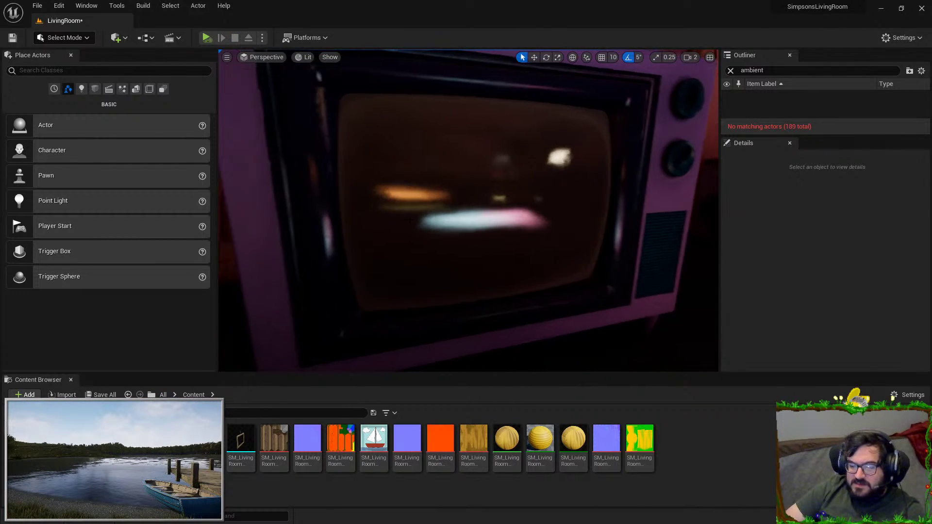
Open the NewMediaPlayer used by the television's video texture, load Simpsons_Intro_HD in it, and close the editor with playback paused
click(425, 224)
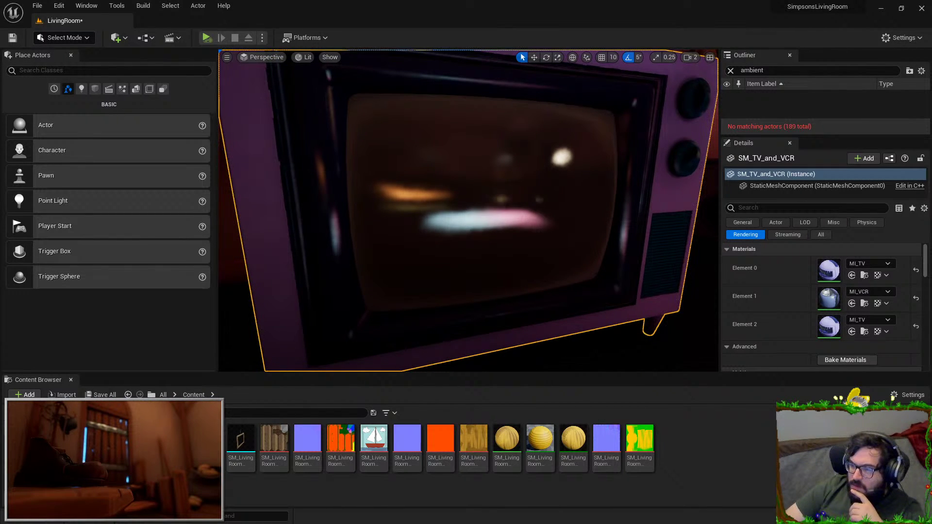
key(alt+Tab)
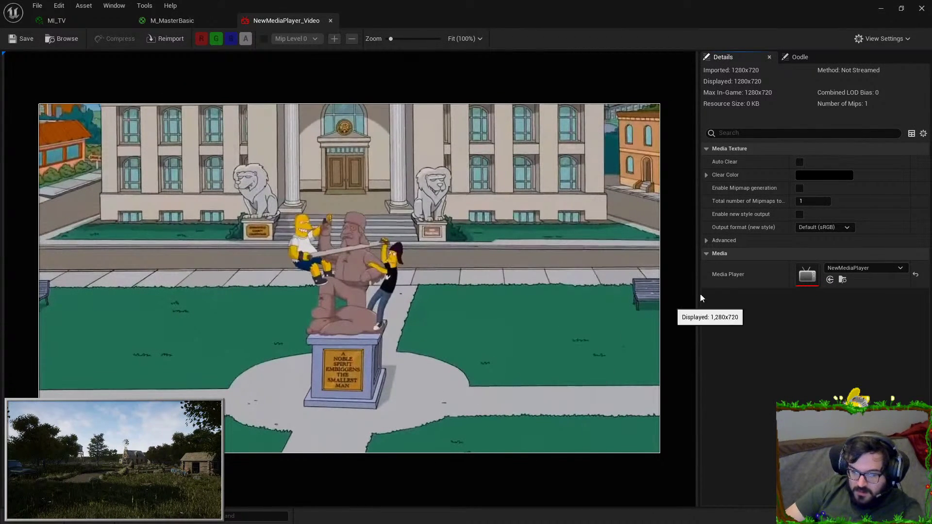
double_click(808, 275)
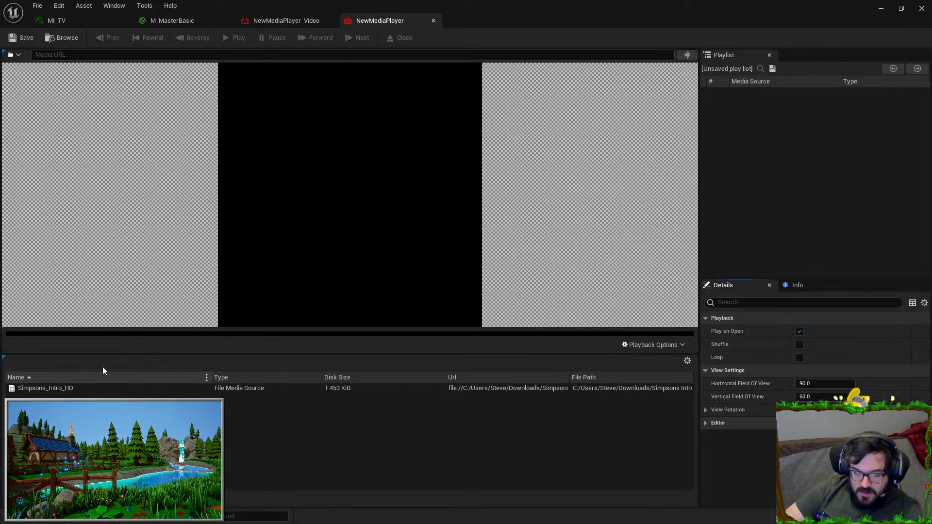
double_click(77, 388)
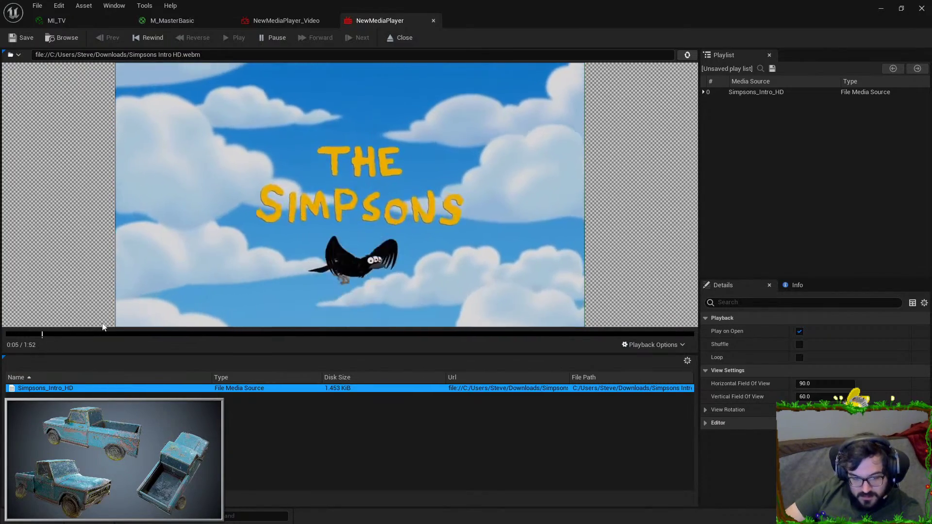
click(274, 38)
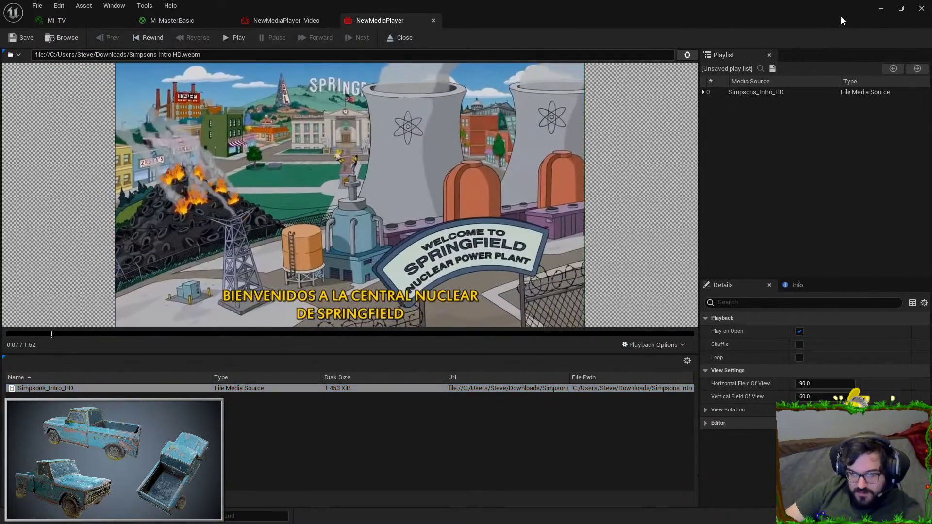
click(922, 9)
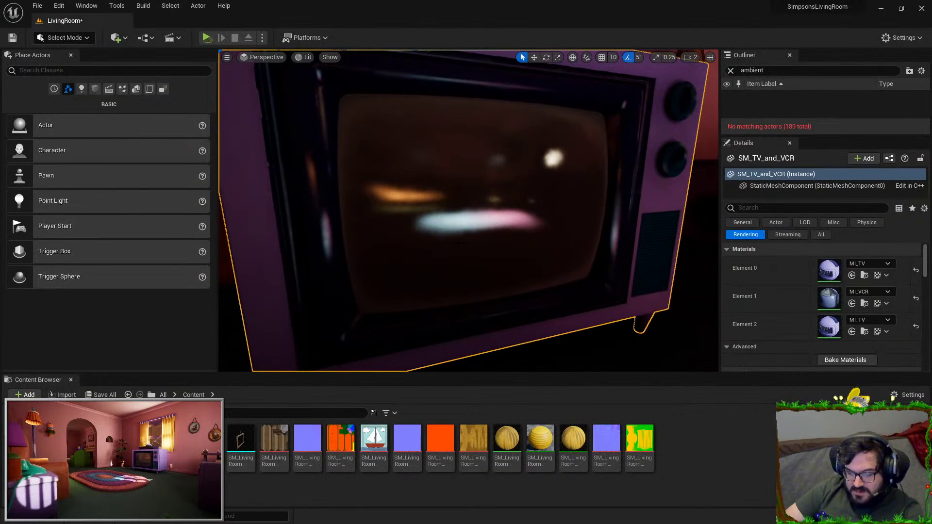
Play the level and enable the TvOnSwitch parameter in the television's MI_TV material instance
key(alt+p)
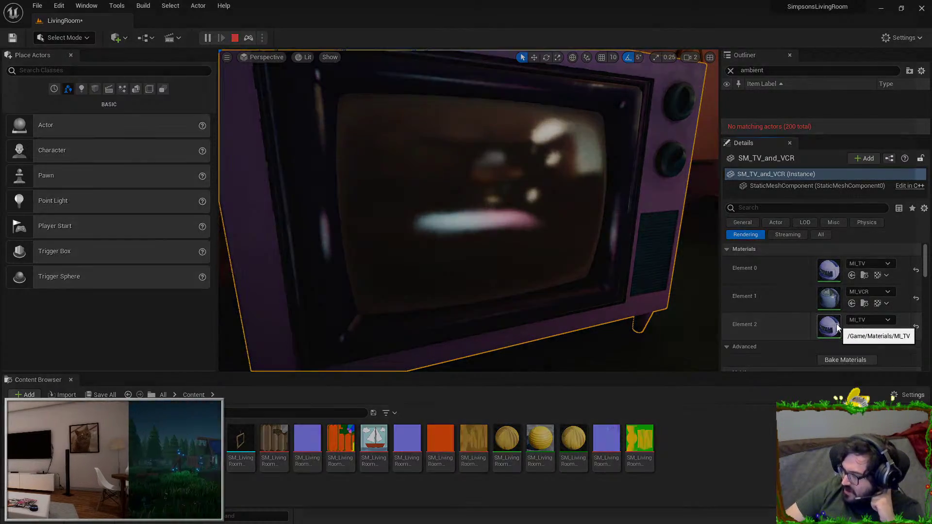
double_click(840, 325)
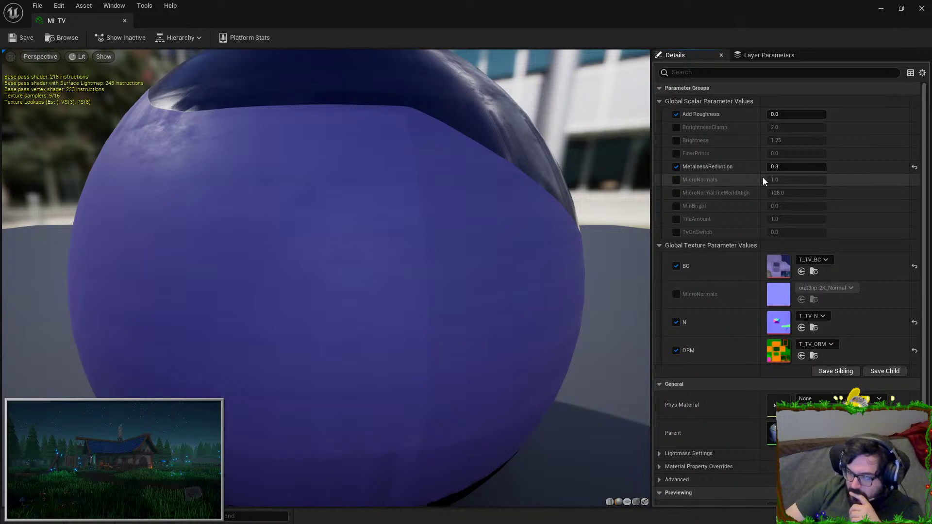
click(676, 232)
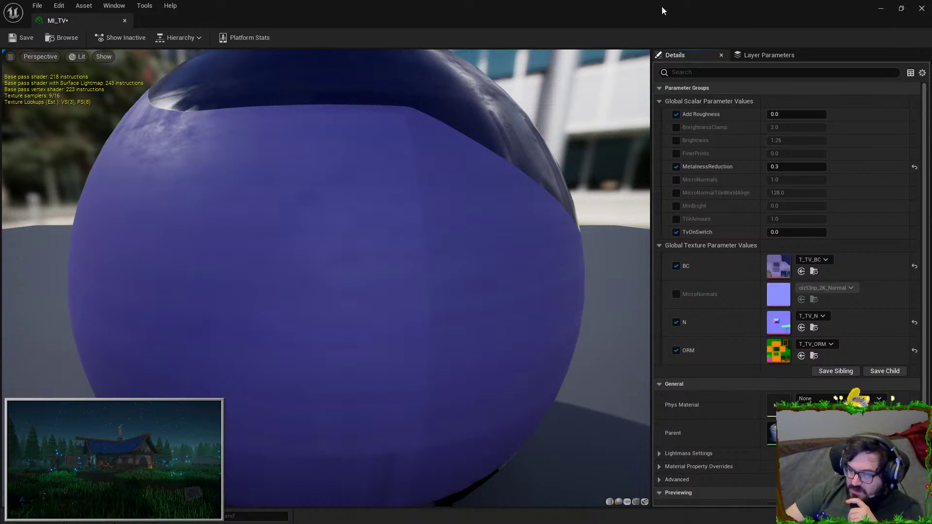
drag(662, 5, 662, 0)
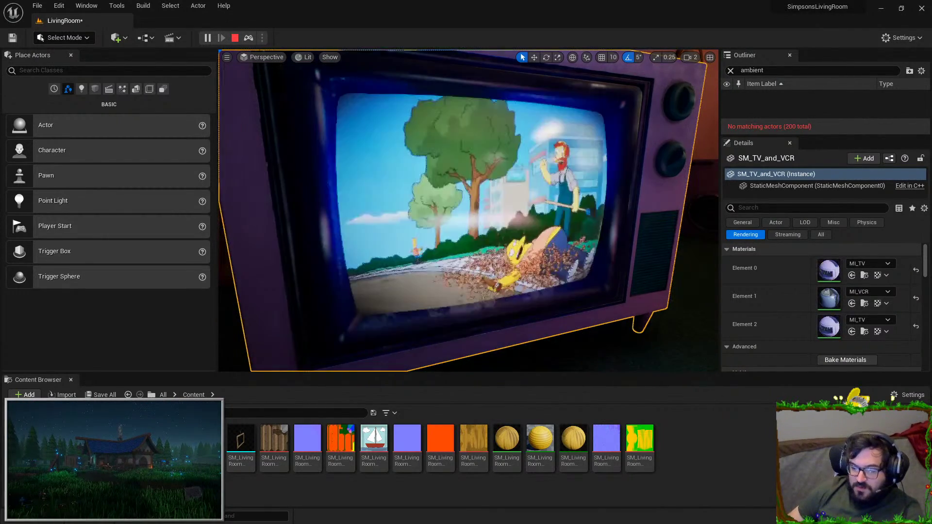
View the television from across the living room, stop the session, and focus the view on the television
scroll(469, 211, down, 5)
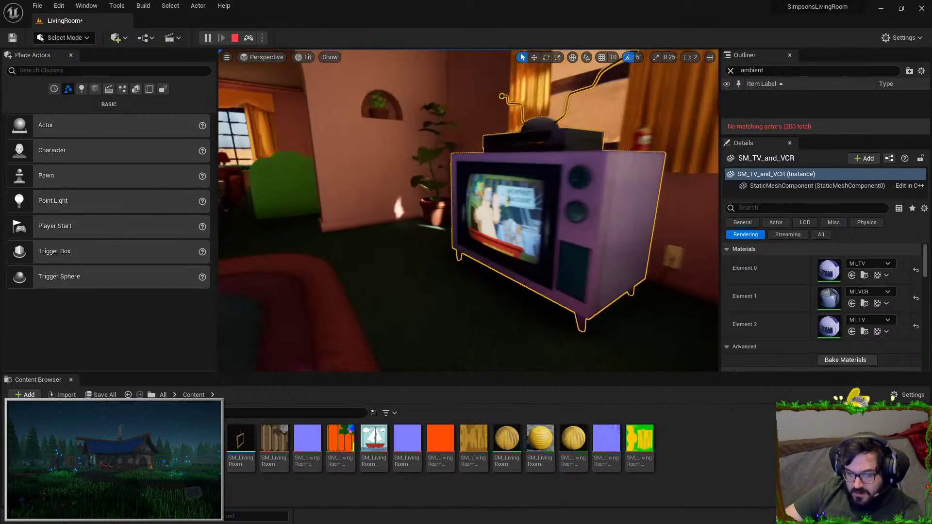
scroll(416, 183, down, 4)
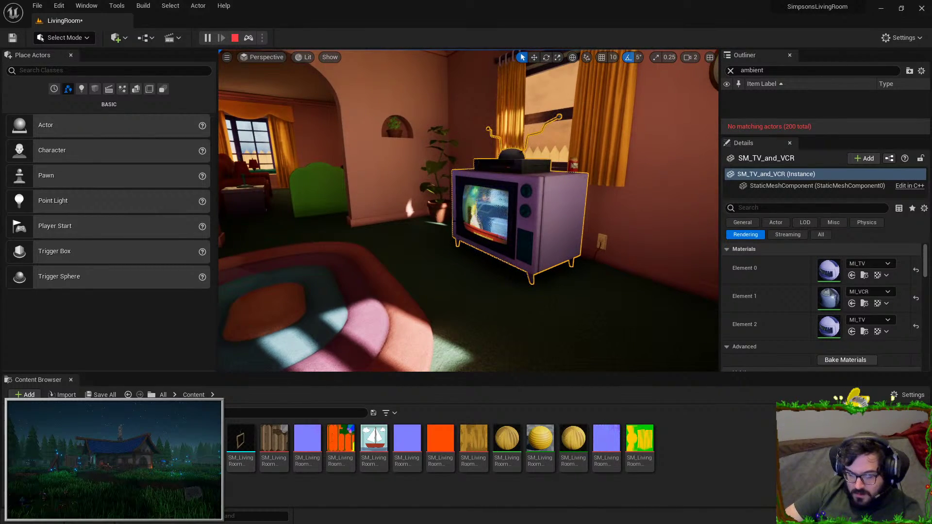
key(Escape)
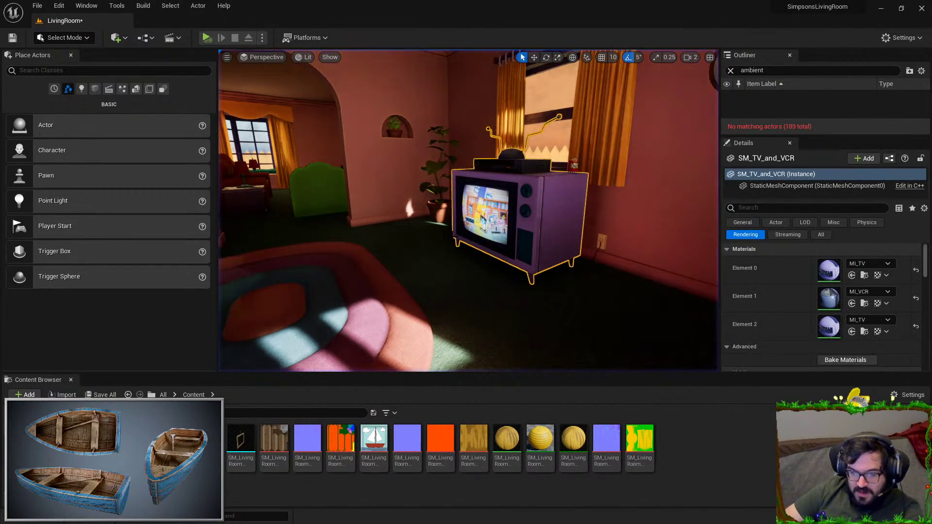
key(f)
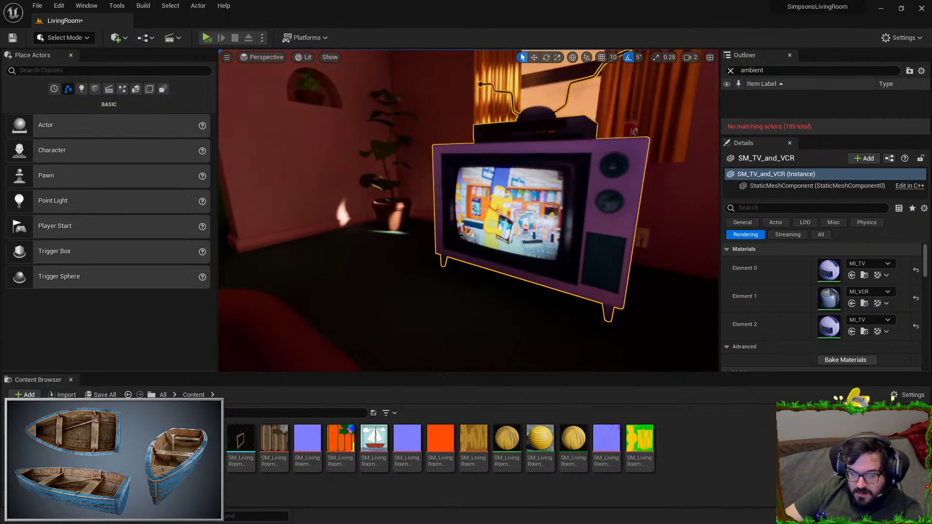
Play the level again and view the television and its surroundings from several angles
key(alt+p)
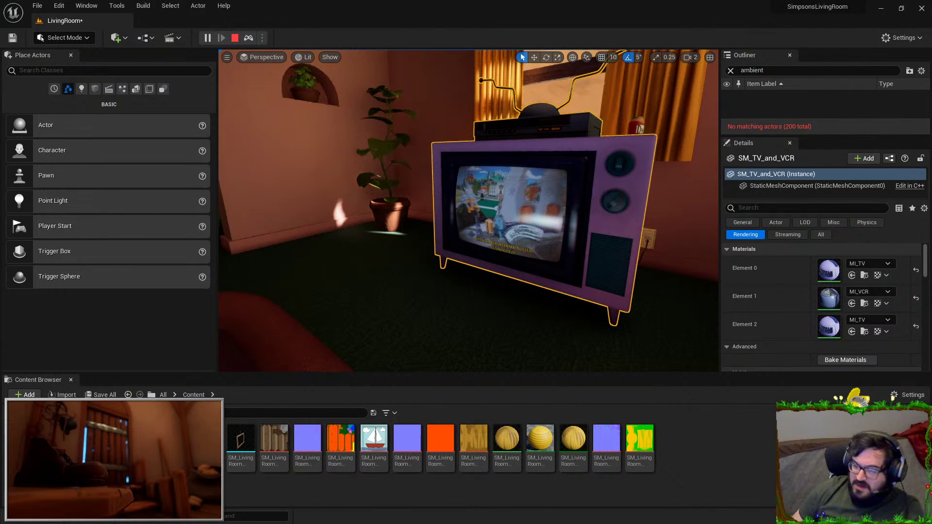
key(s)
right_drag(469, 211, 572, 213)
key(a)
right_drag(468, 210, 437, 192)
key(w)
key(a)
key(d)
key(s)
Filter the actors by "direct", set the DirectionalLight's intensity to 0 lux in the running session, and stop the session
text(direct)
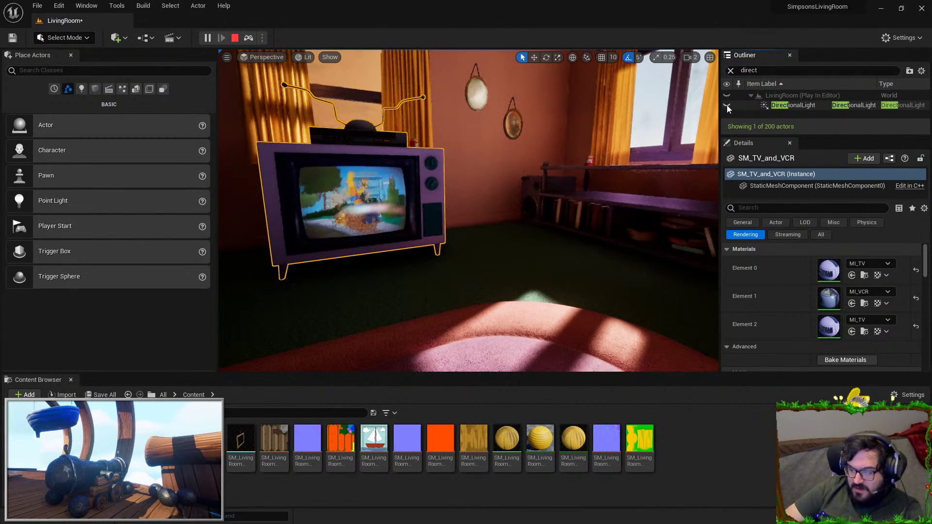
click(767, 105)
scroll(856, 301, down, 5)
click(847, 309)
text(0)
key(Return)
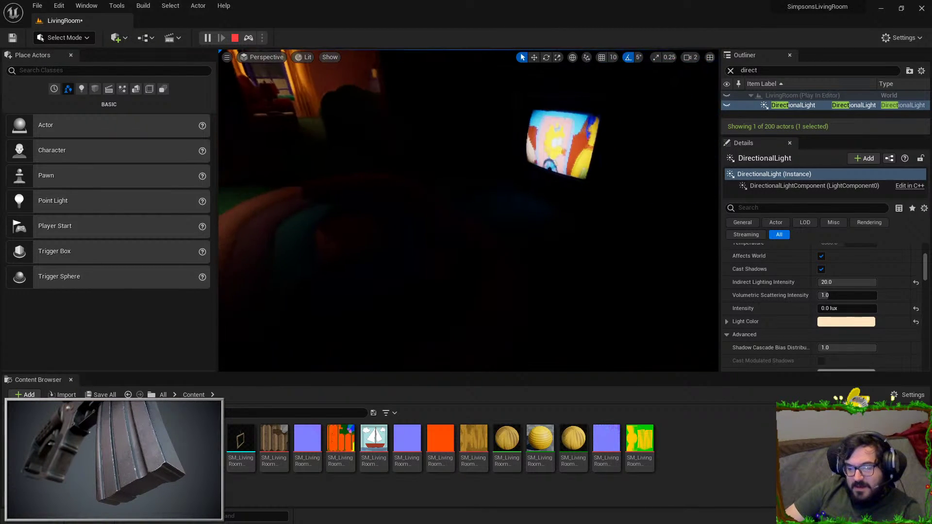
key(Escape)
Examine the living room's rug, couch, side table, doorway and the purple surface below the window
key(s)
mouse_move(524, 194)
right_down()
mouse_move(541, 168)
mouse_move(524, 194)
right_up()
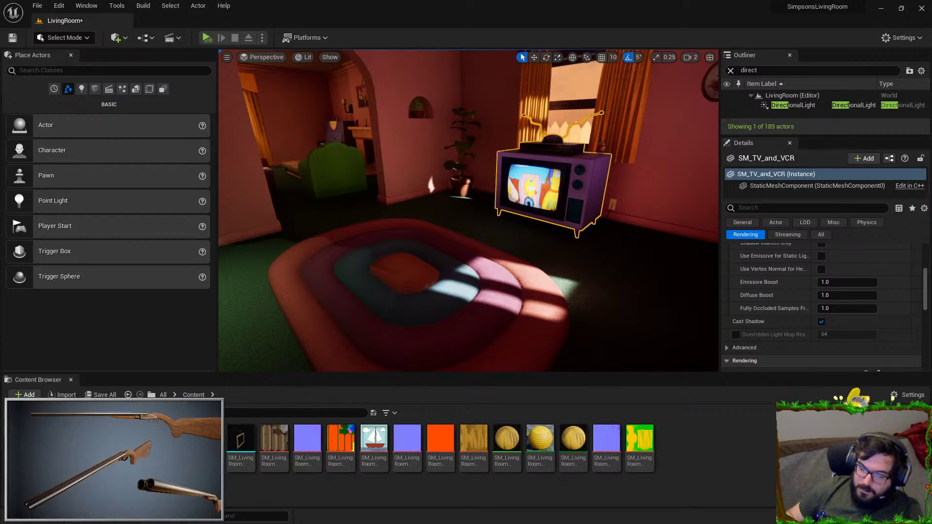
mouse_move(454, 255)
mouse_down()
mouse_move(539, 242)
mouse_move(398, 248)
mouse_move(486, 245)
mouse_up()
right_drag(485, 245, 461, 246)
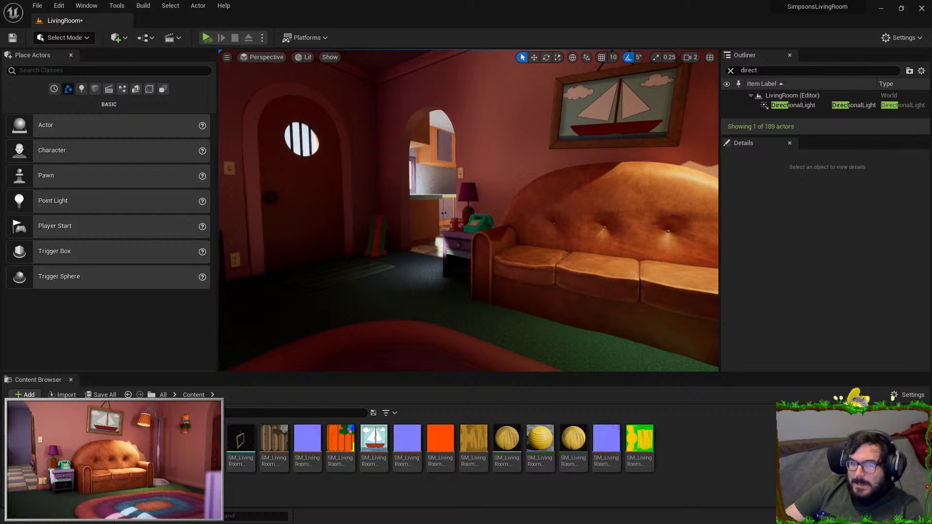
right_drag(535, 103, 381, 112)
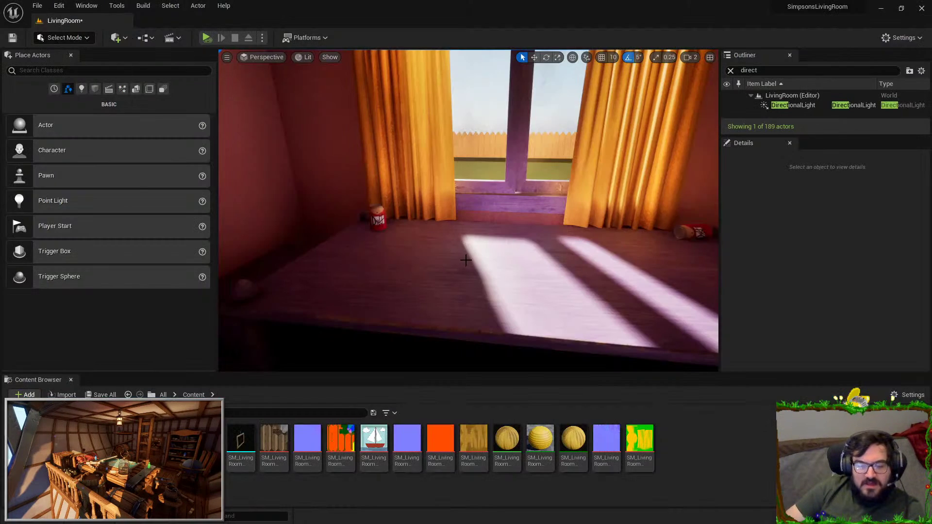
right_drag(466, 260, 717, 238)
key(s)
key(w)
right_drag(479, 235, 449, 236)
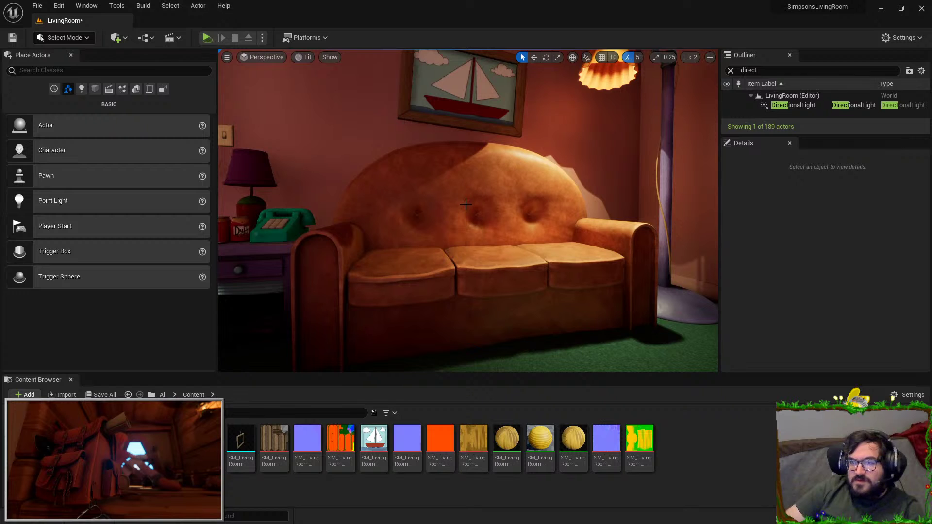
right_drag(460, 181, 447, 184)
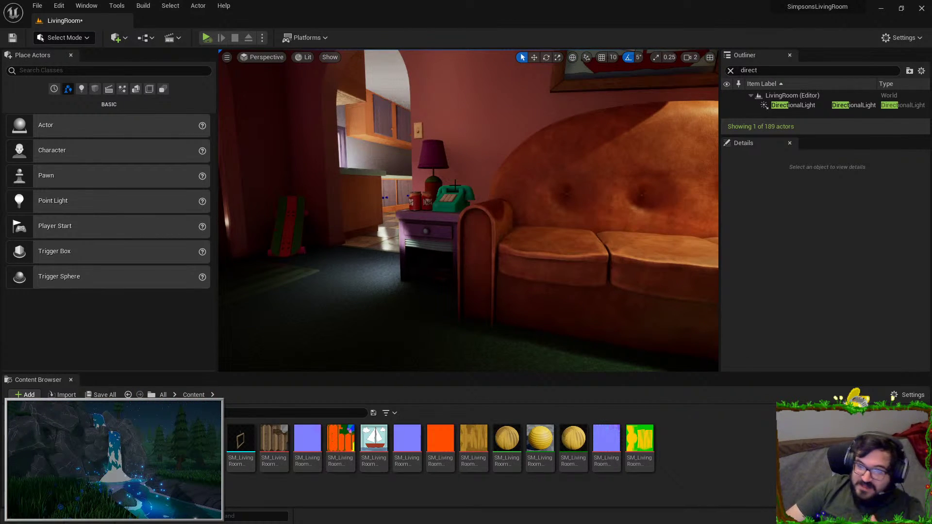
mouse_move(461, 194)
right_down()
mouse_move(310, 191)
mouse_move(277, 179)
mouse_move(369, 209)
mouse_move(460, 194)
right_up()
key(w)
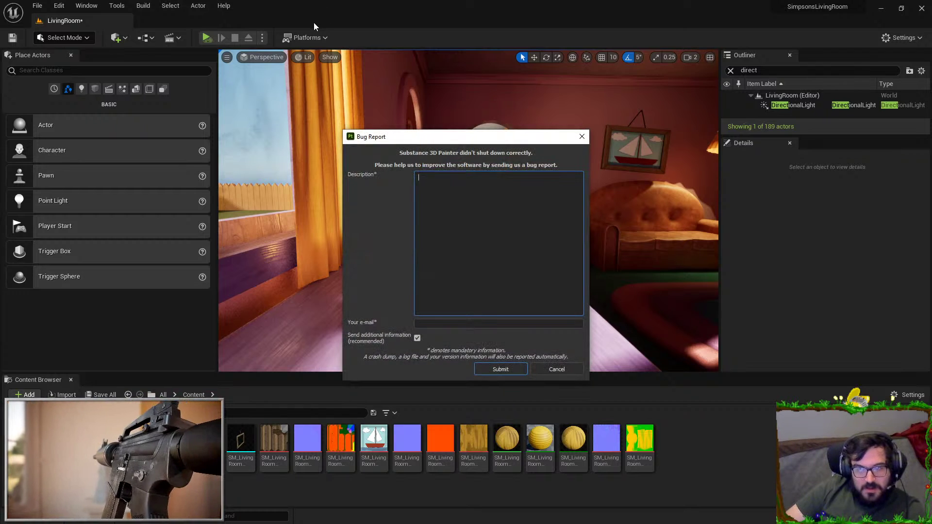
Dismiss Substance 3D Painter's bug report and welcome window, hide the panels, and examine the whole goblin character
click(582, 137)
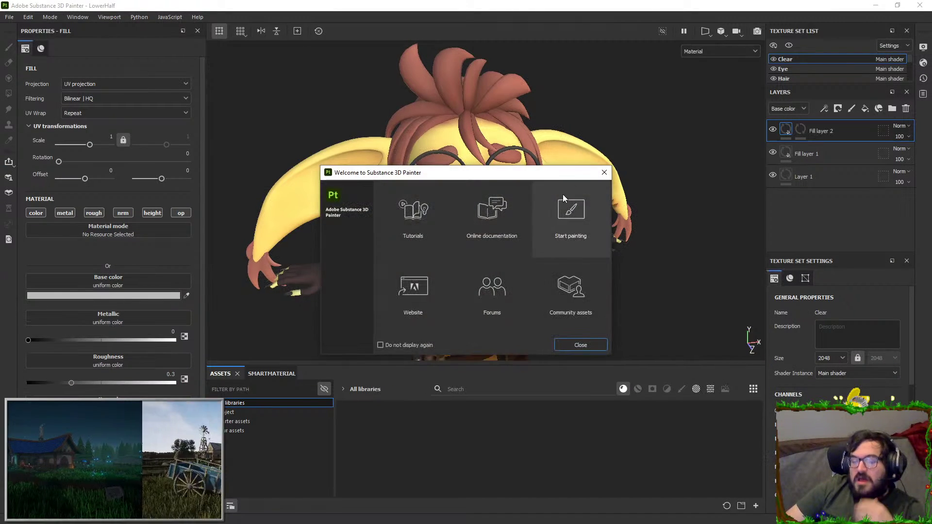
click(563, 194)
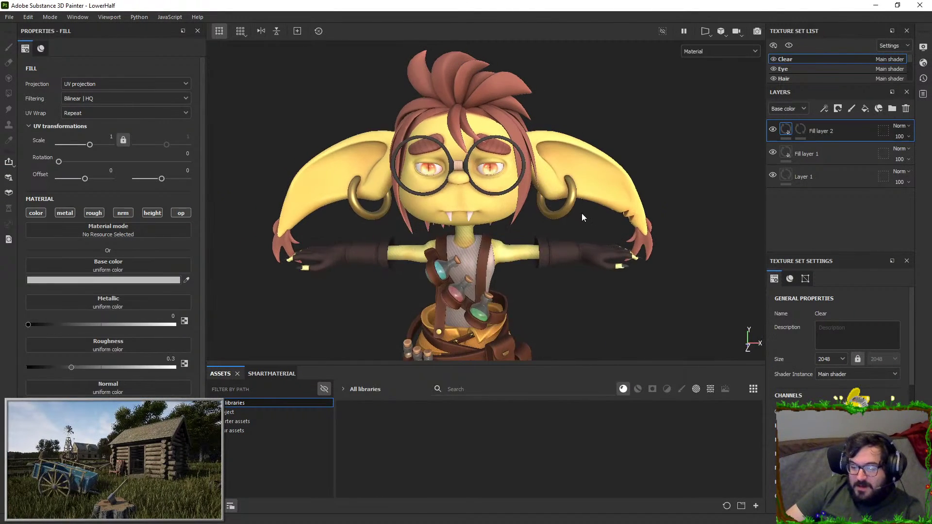
key(Tab)
alt+middle_drag(537, 252, 552, 121)
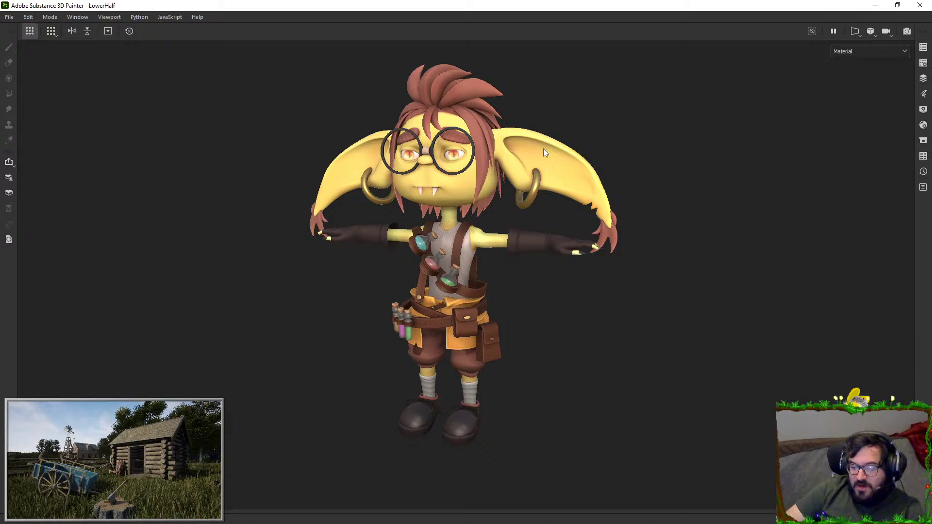
alt+middle_drag(540, 150, 584, 175)
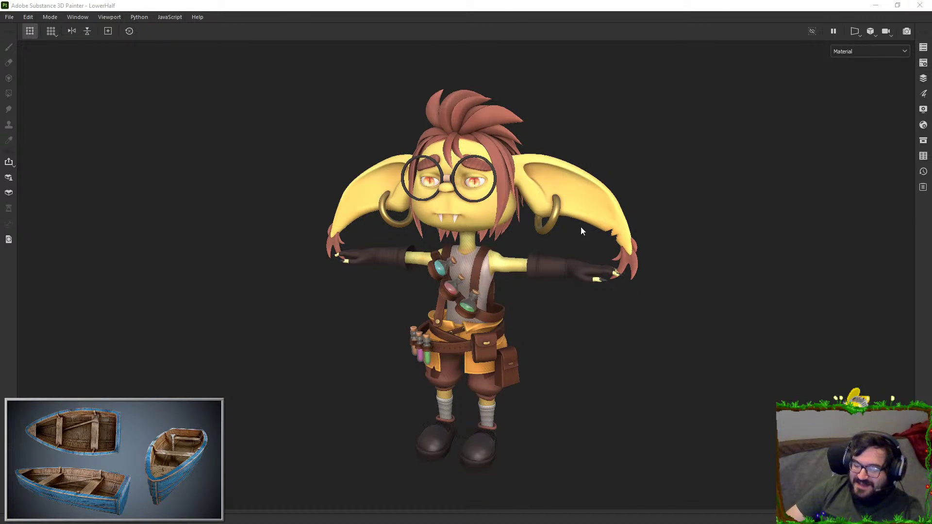
Close Substance 3D Painter and discard the project's changes
click(917, 5)
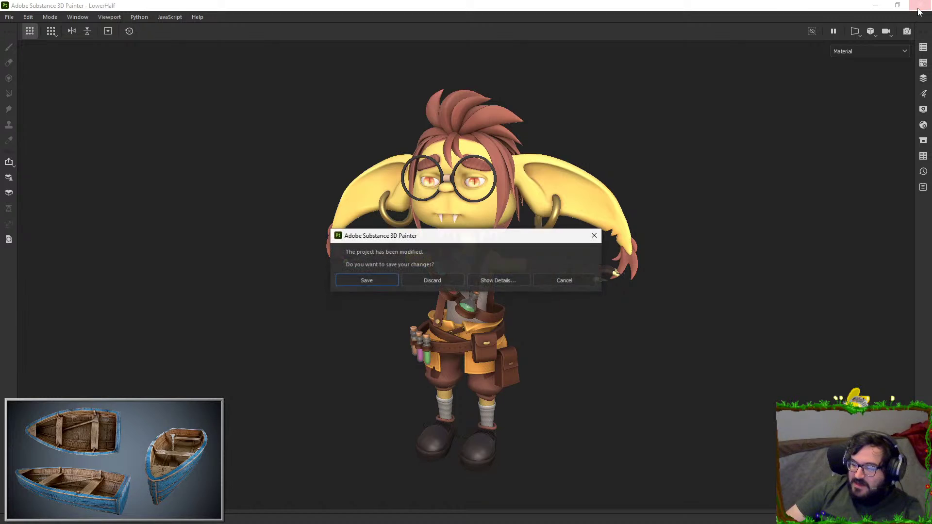
click(432, 281)
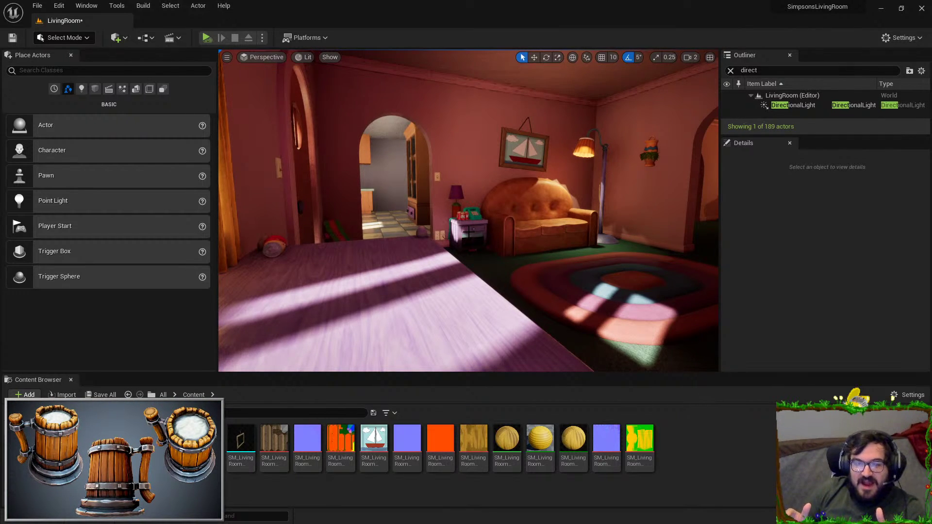
Open the FlyingBoat project from the Unreal Engine library in the Epic Games Launcher and minimize the launcher
right_drag(468, 231, 542, 204)
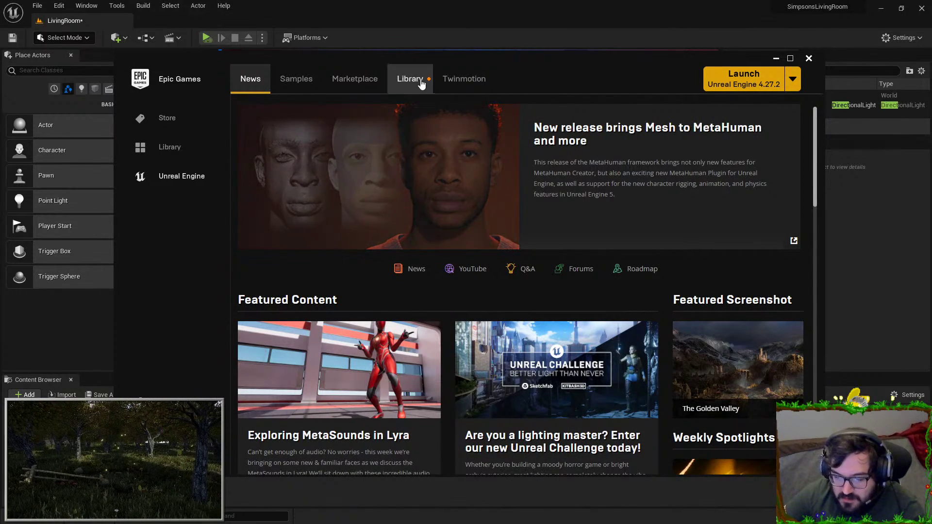
click(410, 79)
scroll(383, 289, down, 3)
double_click(476, 300)
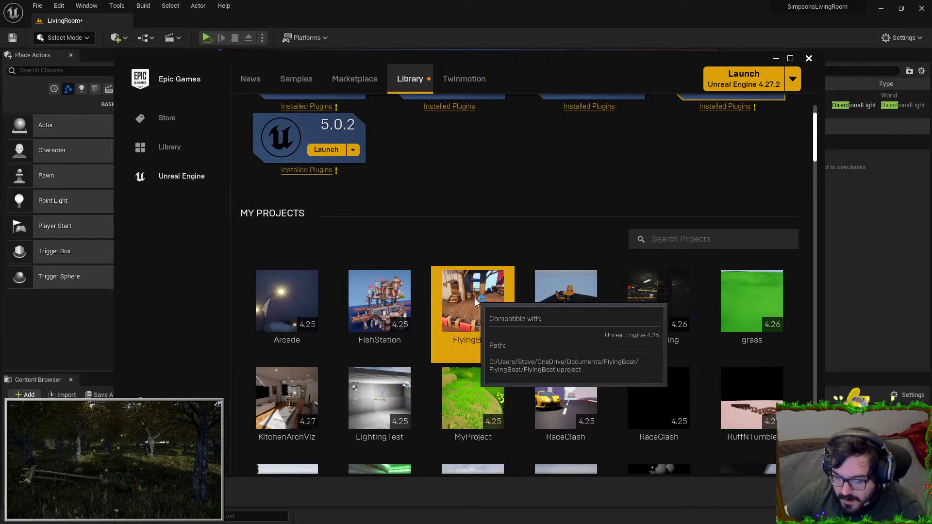
click(775, 58)
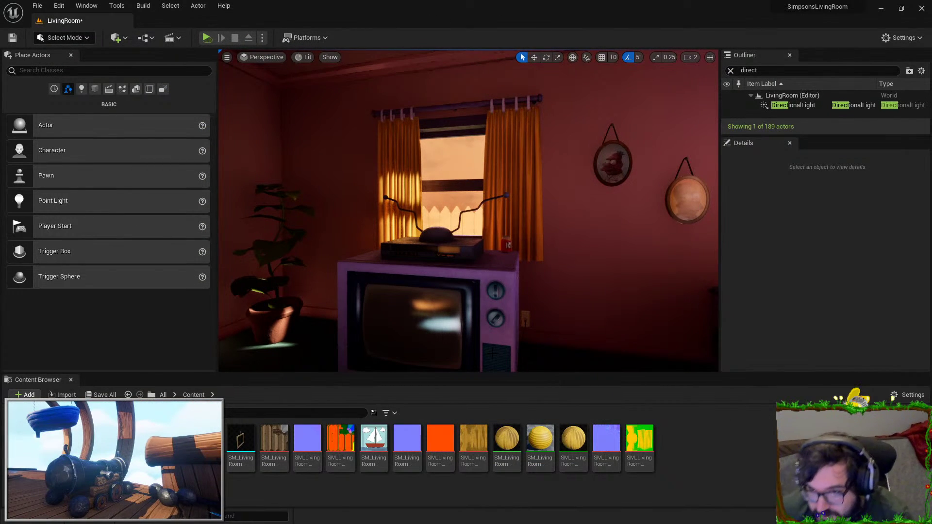
right_drag(468, 211, 495, 199)
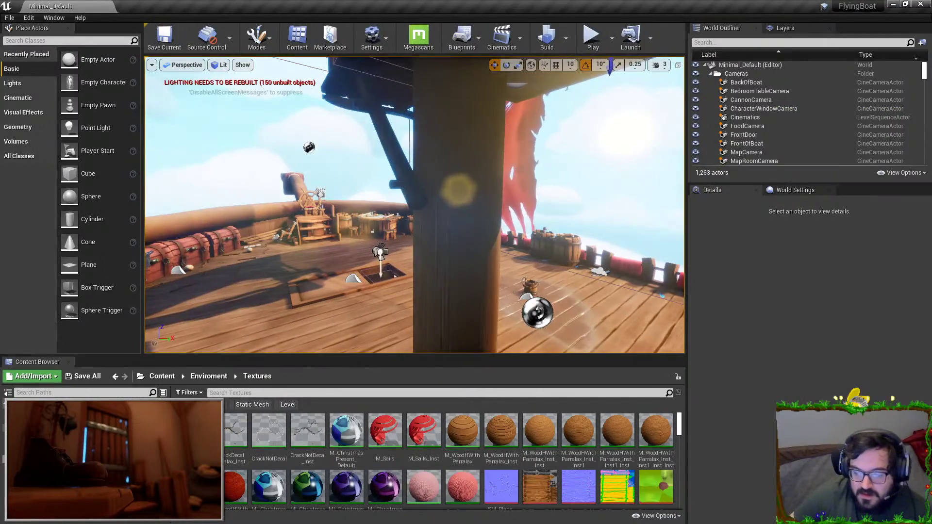
View the boat's window nook with the seated character full screen, and open the Cinematics actor's level sequence
key(F11)
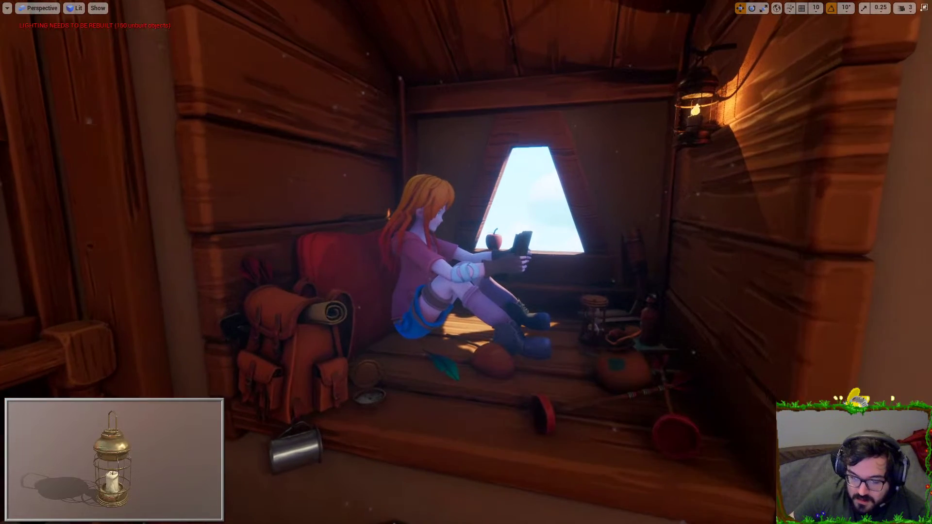
key(F11)
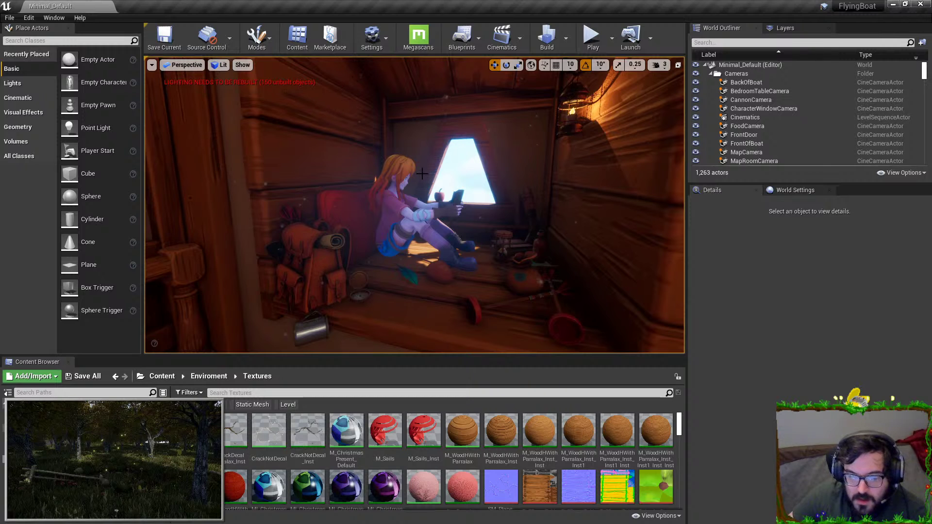
click(745, 117)
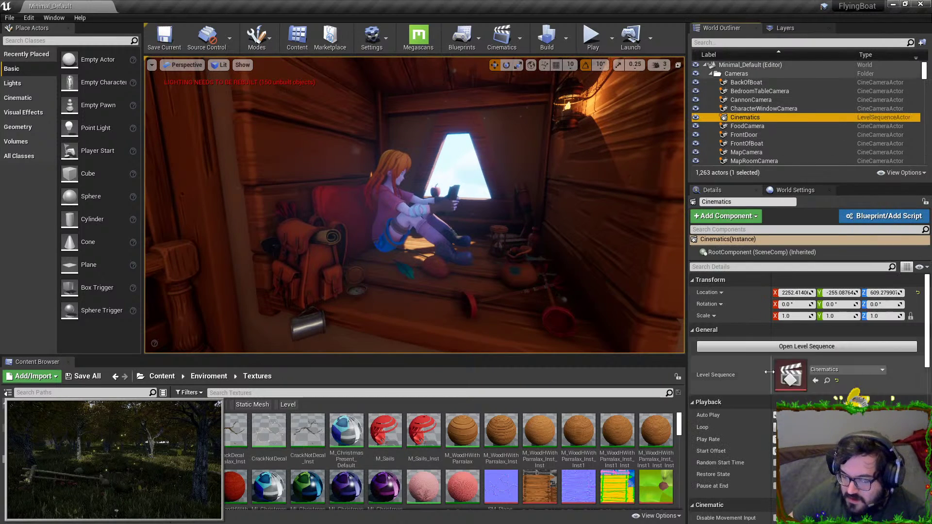
double_click(791, 375)
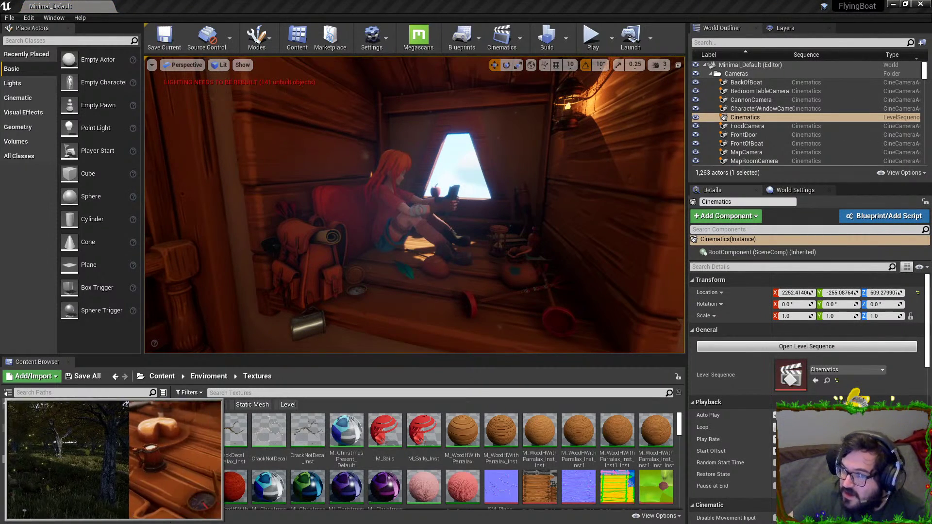
Examine the seated character from outside the window and the cabin's interior and carpet in full screen
key(F11)
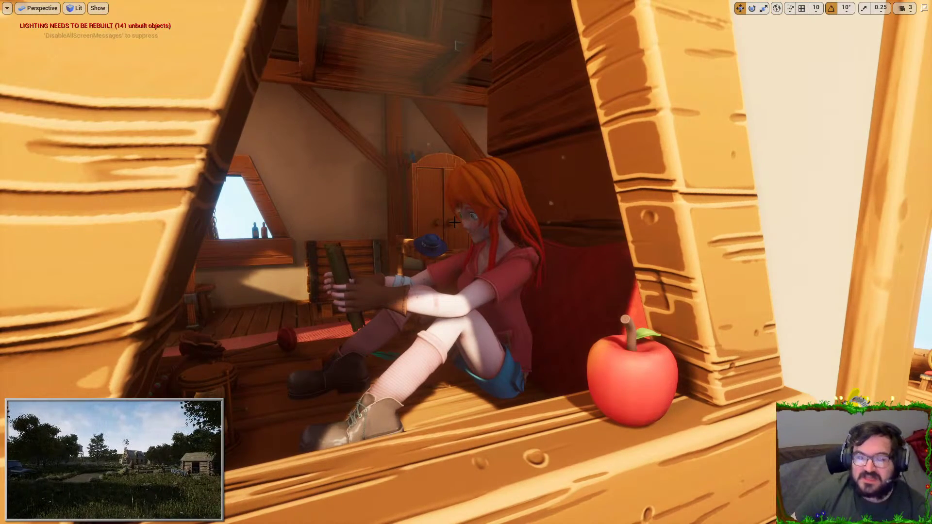
key(w)
right_drag(455, 222, 466, 176)
key(s)
click(514, 262)
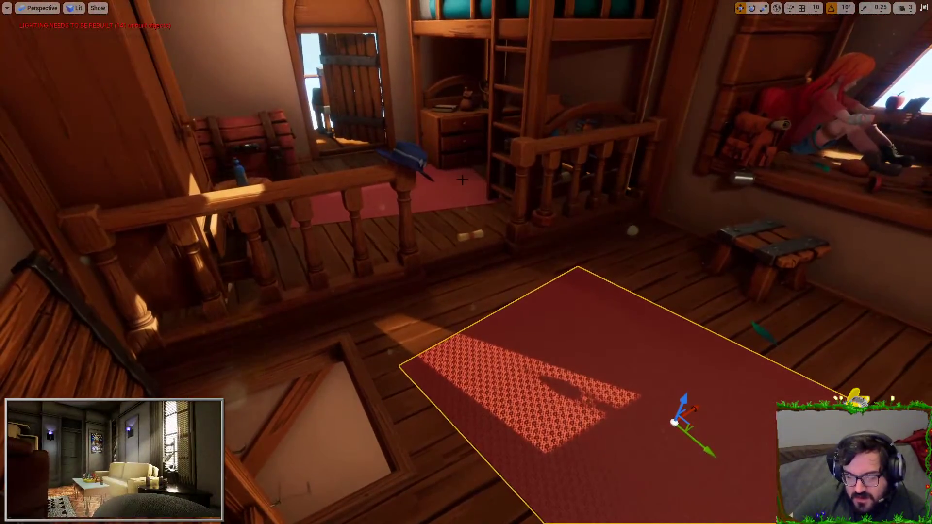
right_drag(486, 230, 312, 284)
key(s)
key(w)
Examine the floor and furniture by the bunk ladder and the room with the map table and birdcage
click(374, 281)
key(w)
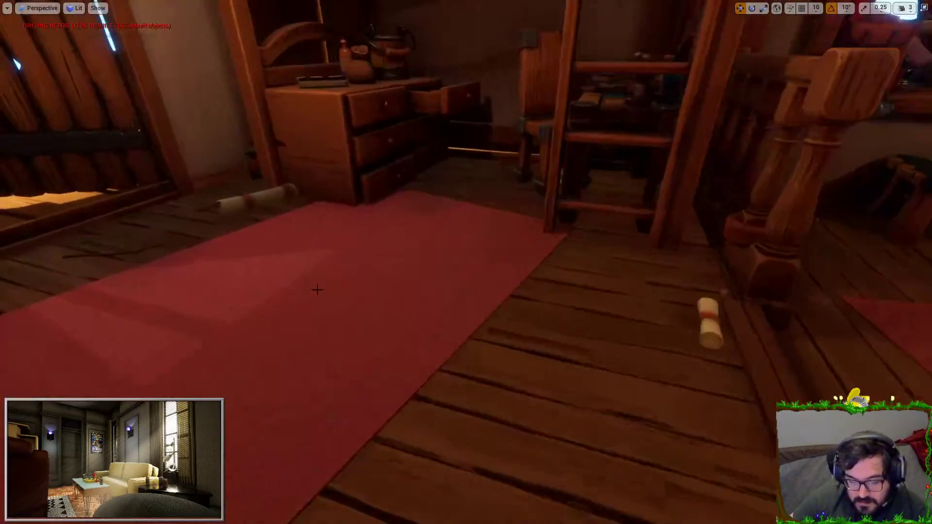
click(350, 308)
right_drag(350, 309, 315, 324)
key(w)
ctrl+click(476, 313)
key(q)
key(w)
key(w)
key(s)
key(a)
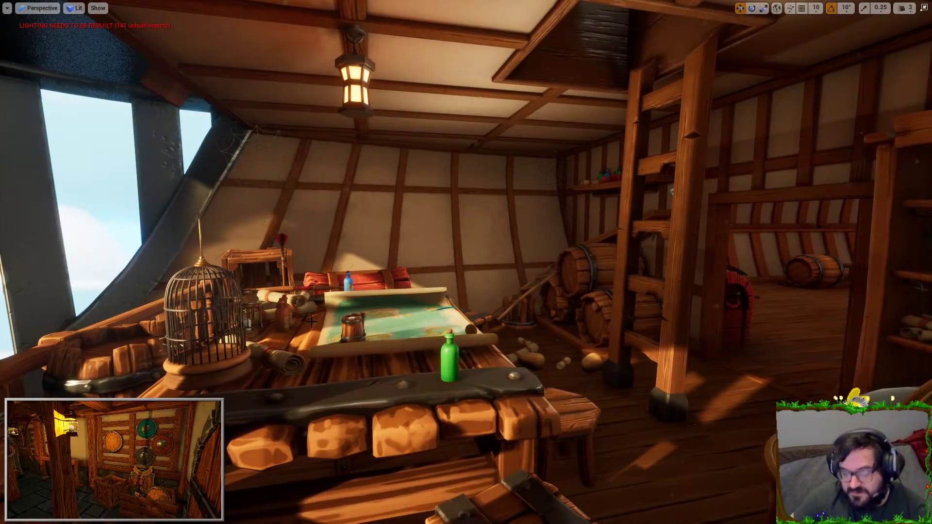
Leave full screen, close the FlyingBoat project, and view the wooden tabletop with the Duff can by the living room's curtained window
key(F11)
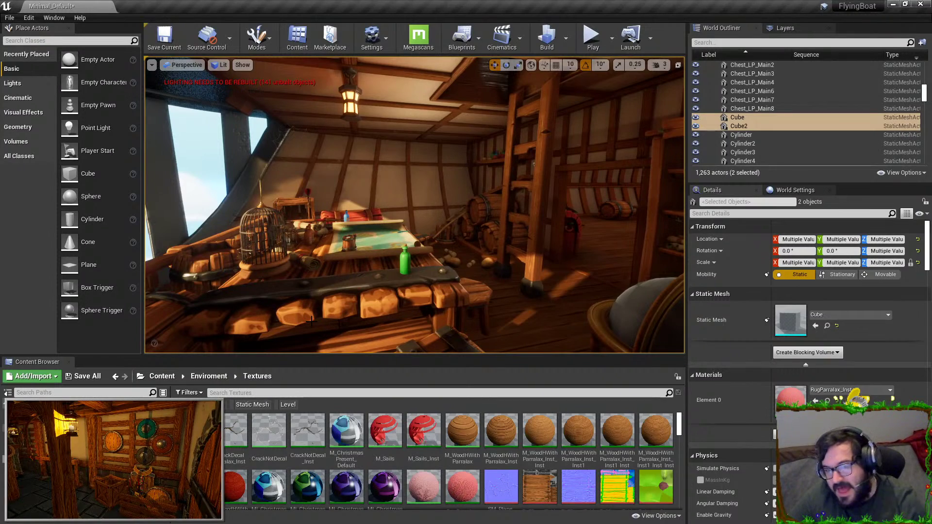
click(922, 4)
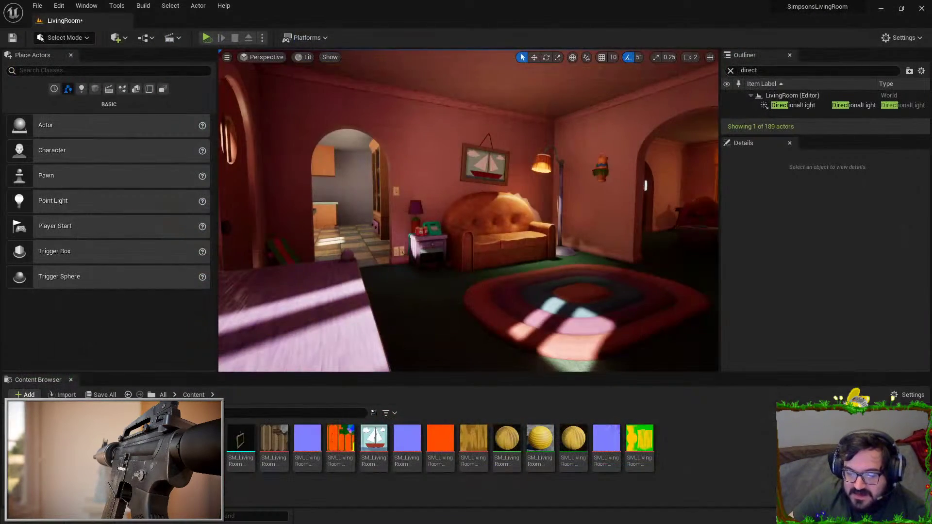
key(w)
mouse_move(468, 211)
right_down()
mouse_move(519, 214)
mouse_move(495, 216)
mouse_move(490, 272)
mouse_move(516, 319)
mouse_move(495, 291)
mouse_move(473, 289)
mouse_move(528, 285)
right_up()
key(w)
key(w)
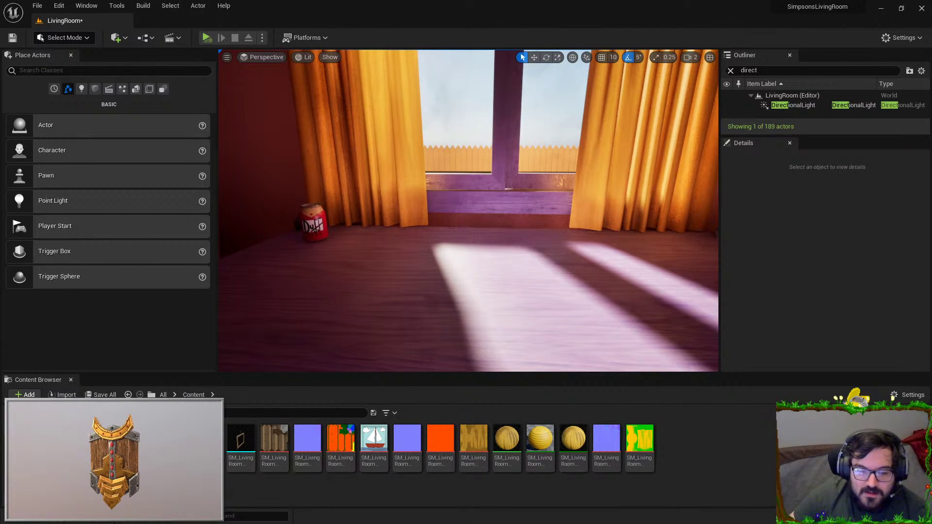
Switch to the browser and preview the real-life Simpsons living room image and the DeviantArt MMD stage image from the search results
key(alt+Tab)
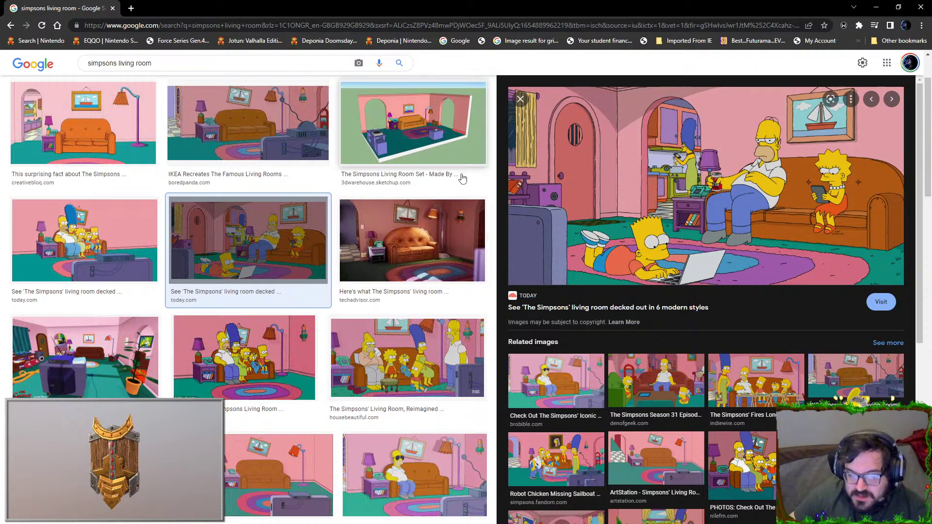
click(412, 240)
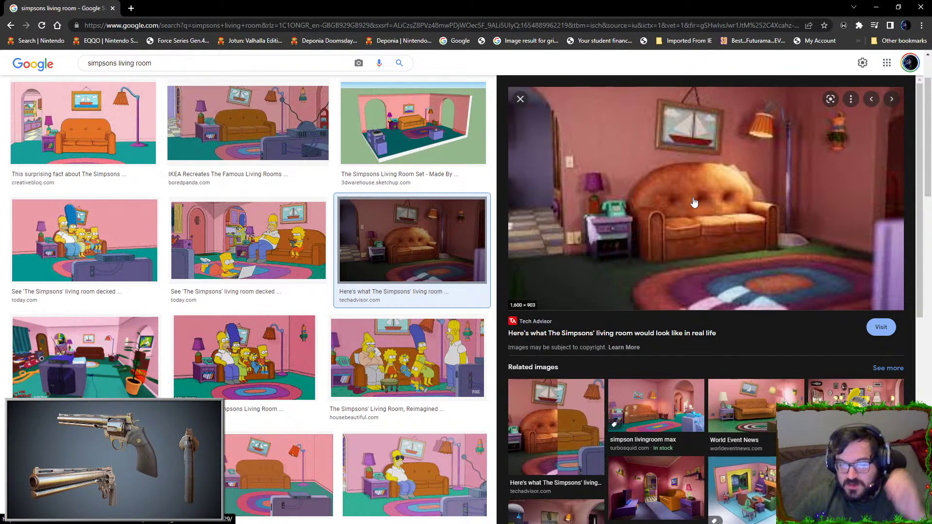
key(Right)
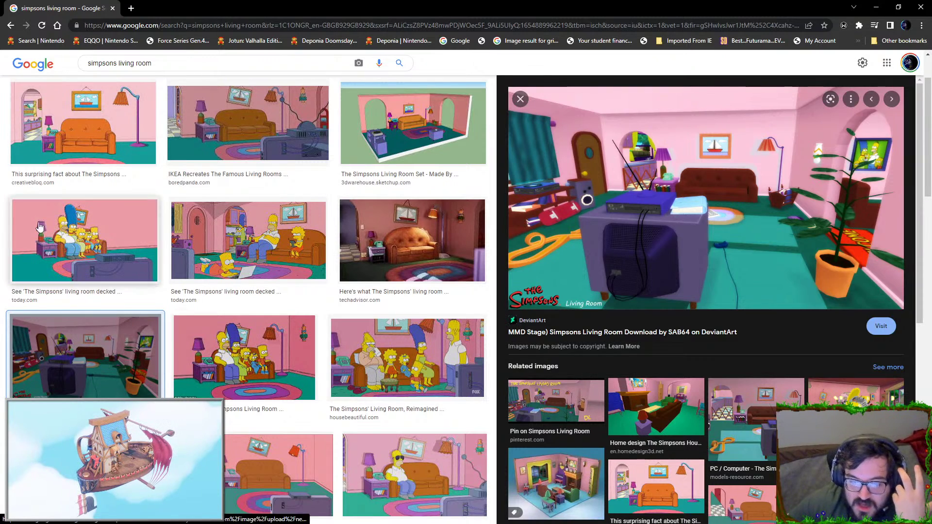
Search Google in a new tab for "stylized fire extinguisher" and show the image results
click(131, 8)
text(sty)
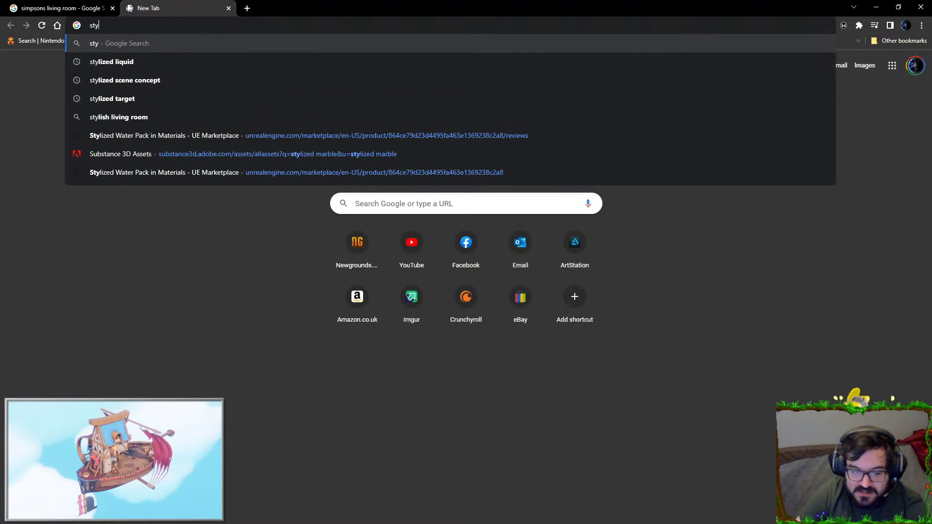
text(lized fire equin)
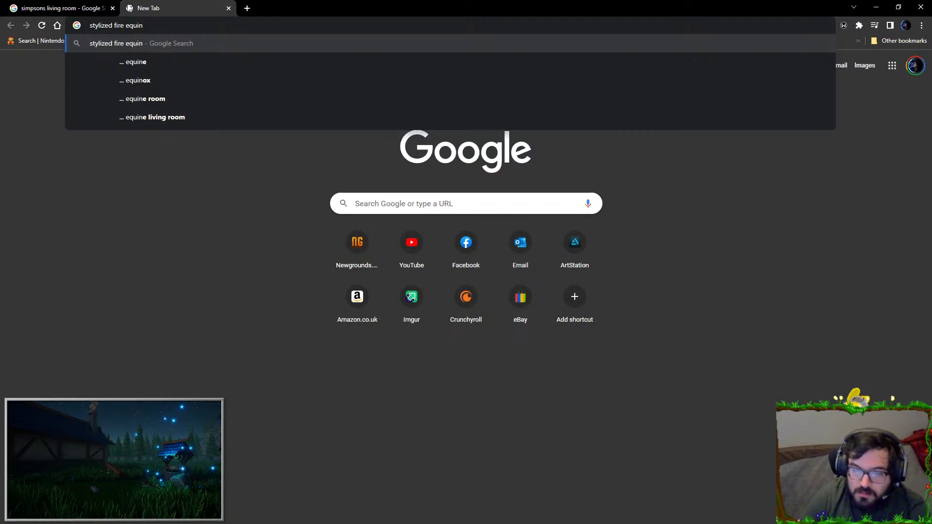
key(BackSpace)
key(BackSpace)
key(BackSpace)
key(BackSpace)
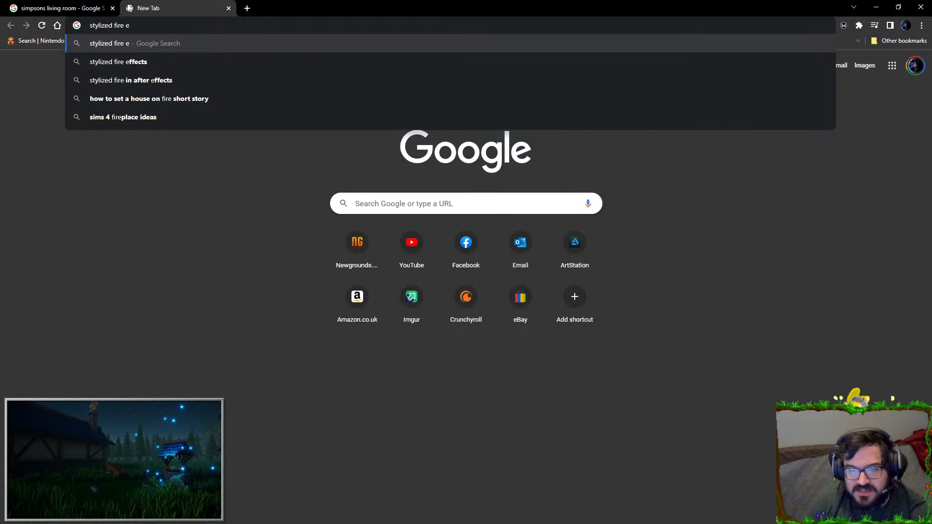
text(quinguisher)
key(Return)
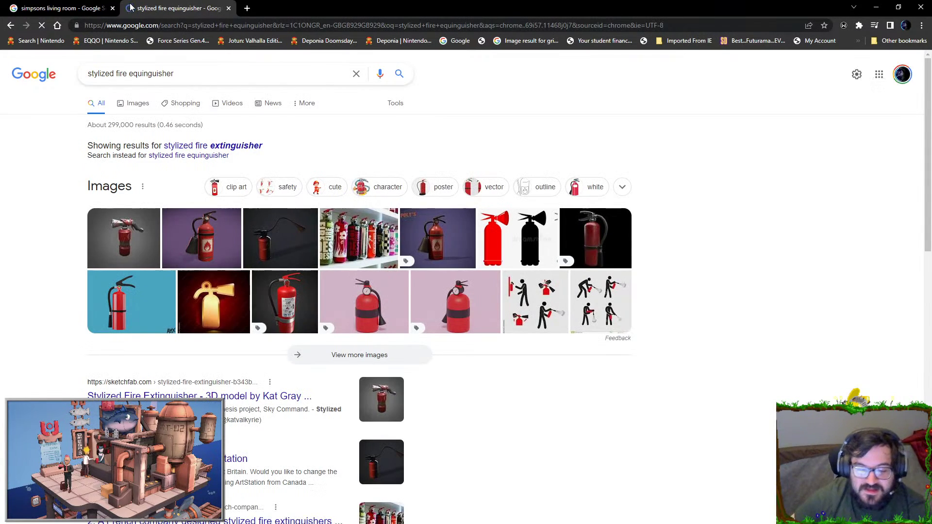
click(229, 144)
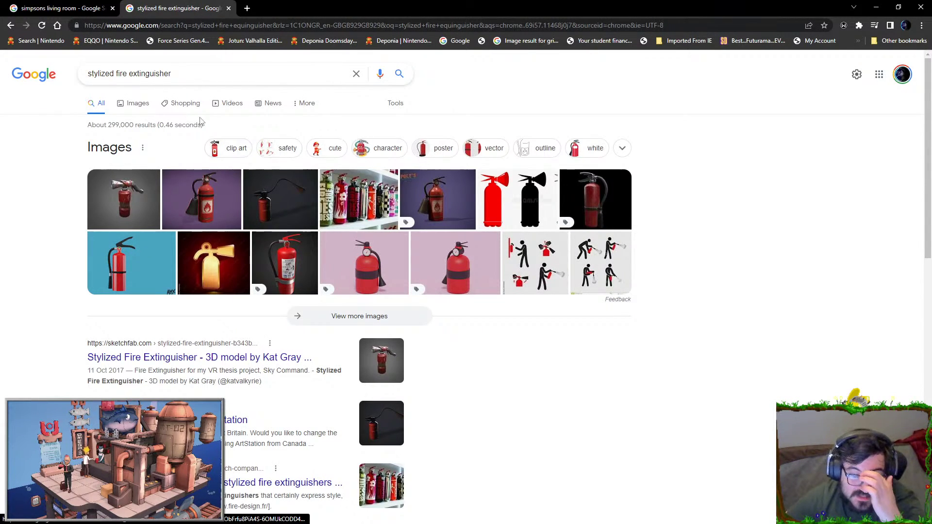
click(136, 104)
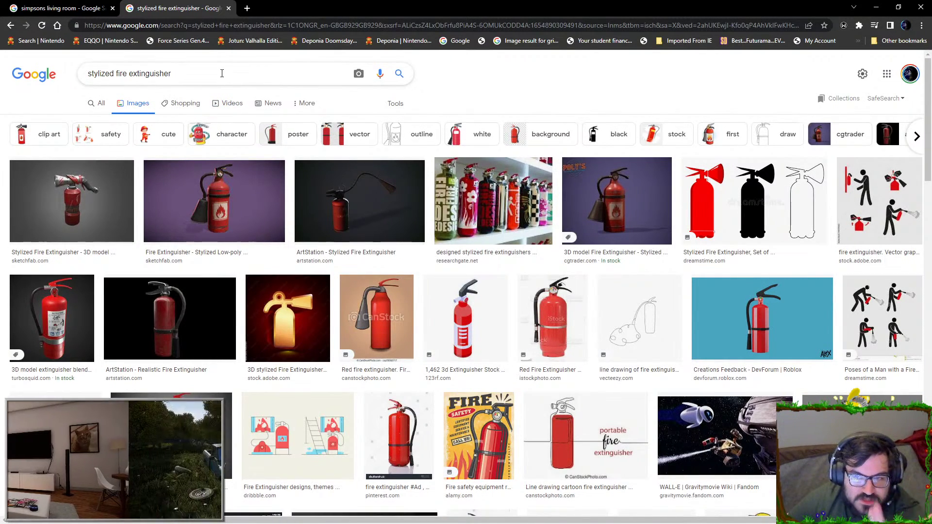
Search images for "fire extinguisher", preview the foam extinguisher result, and close that tab to return to the Simpsons living room images
drag(204, 73, 3, 76)
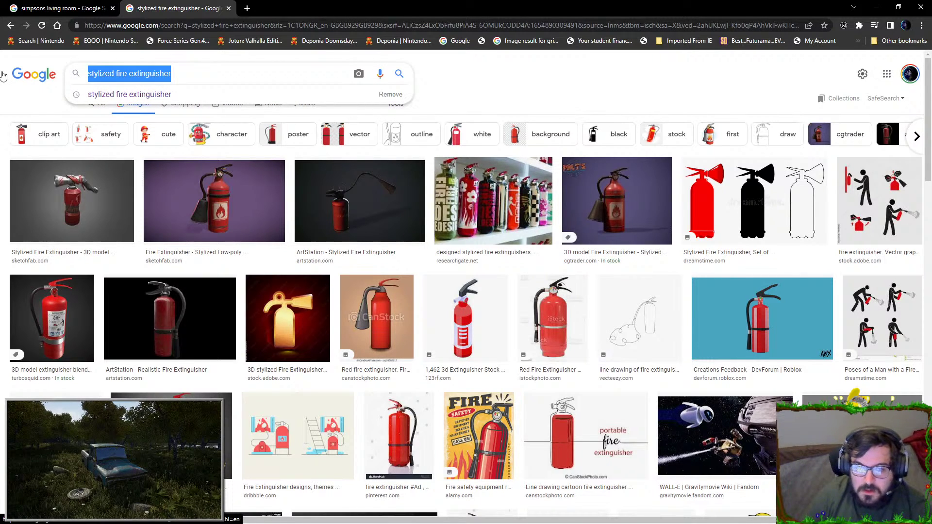
text(fire extinguisher)
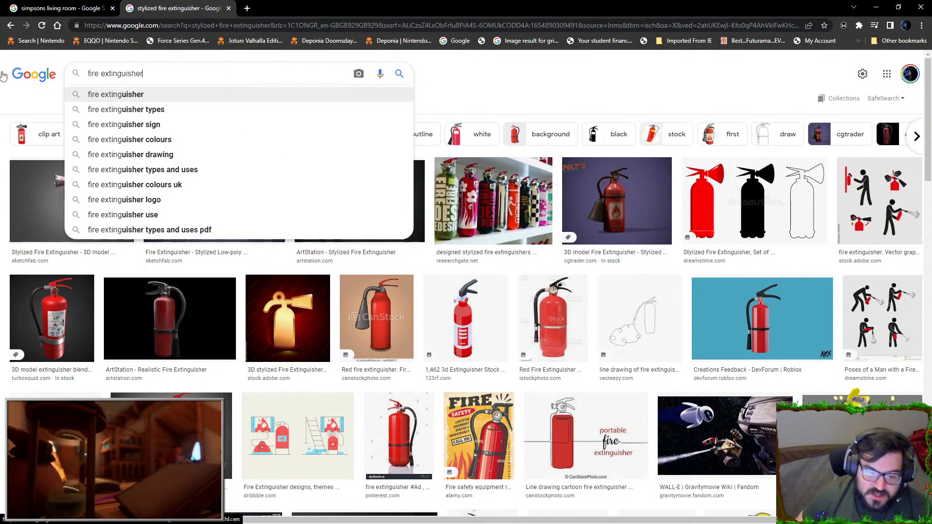
key(Return)
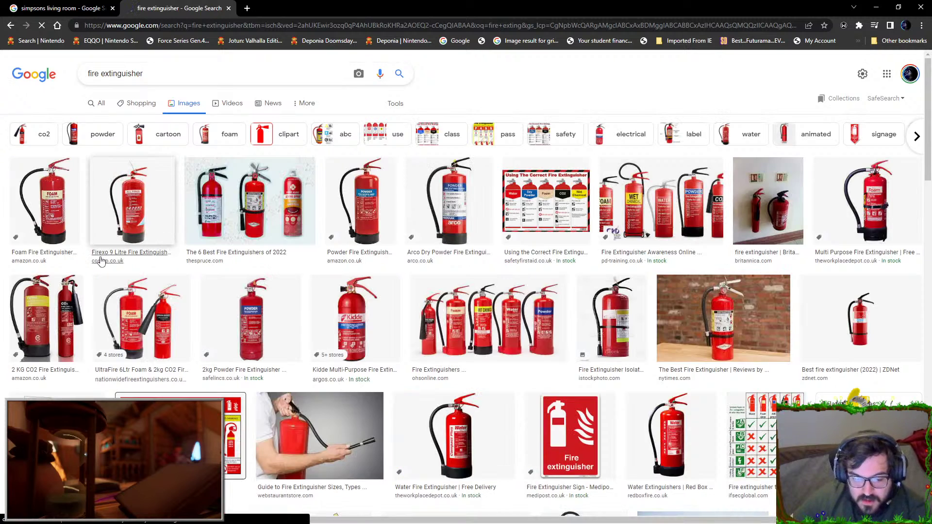
click(46, 214)
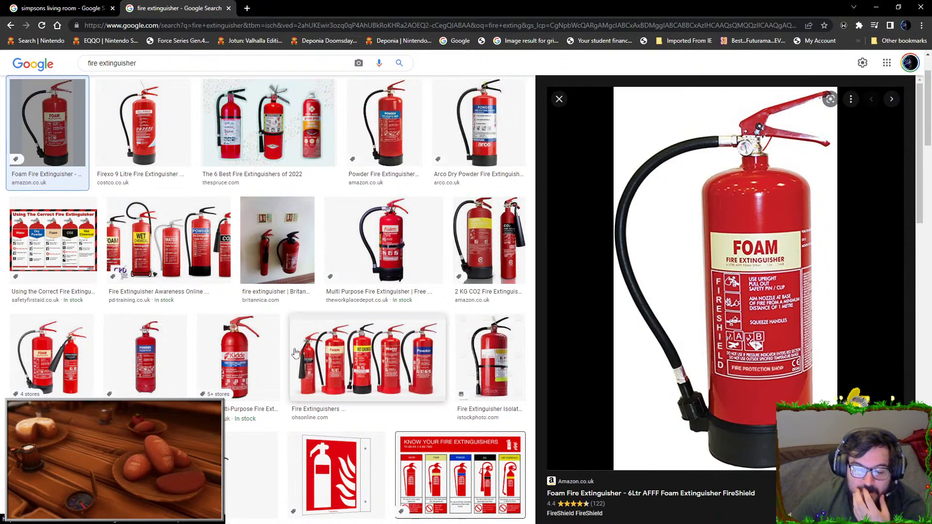
click(97, 8)
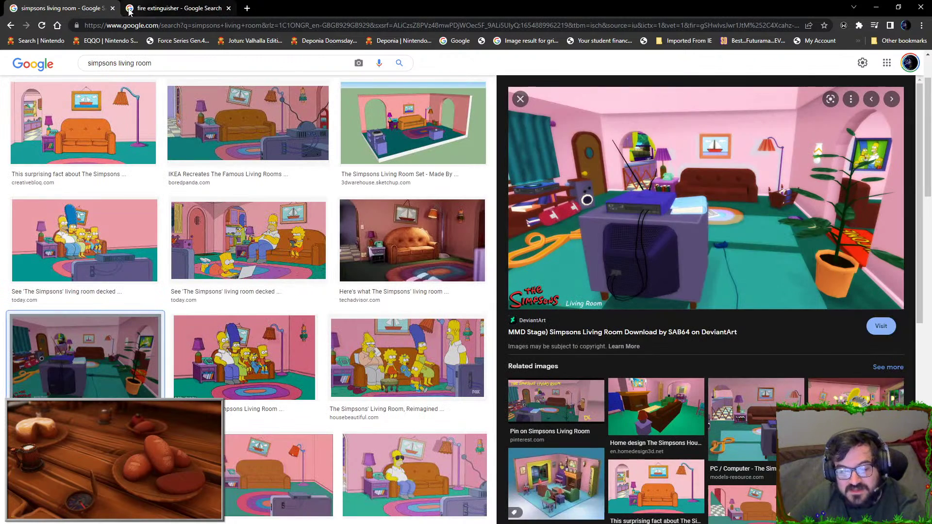
middle_click(149, 7)
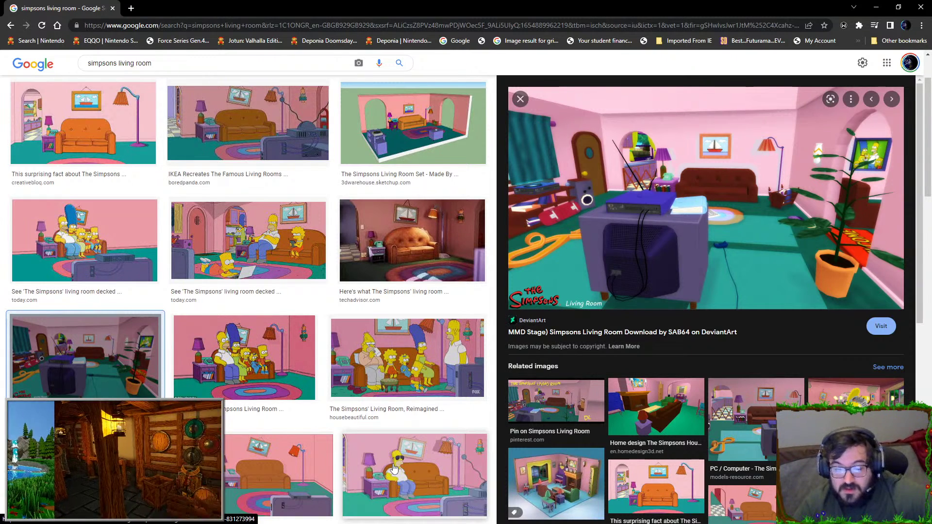
Browse more Simpsons living room images, previewing the Wes Anderson-style makeover and the low-poly 3D living room model from TurboSquid
scroll(394, 469, down, 1)
scroll(394, 468, down, 2)
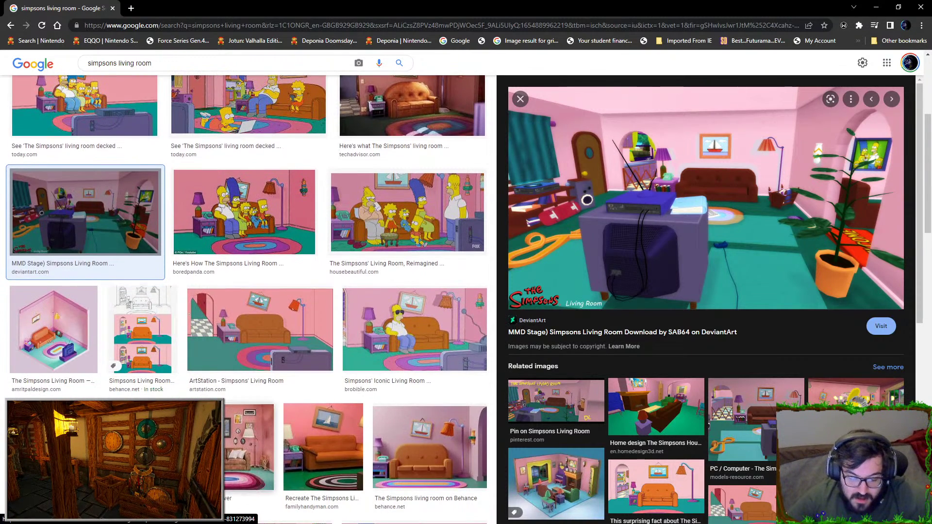
scroll(394, 469, down, 1)
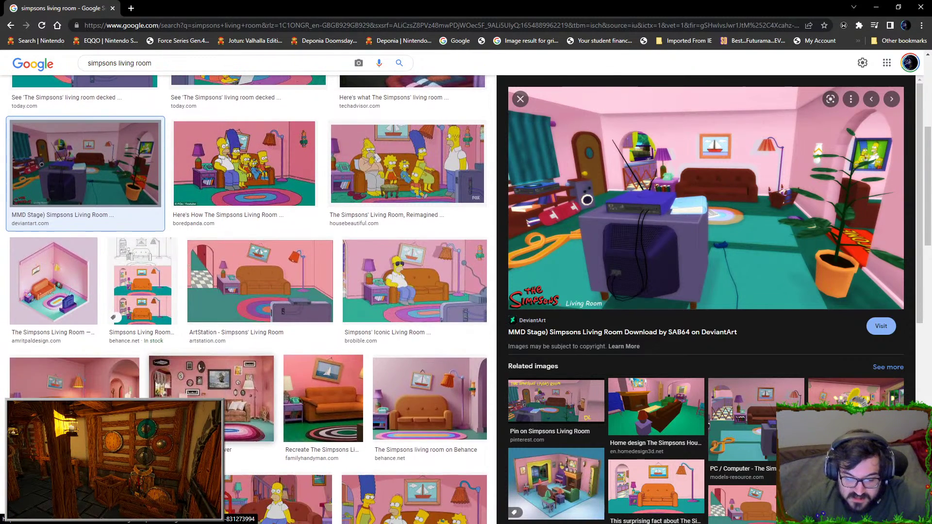
click(159, 367)
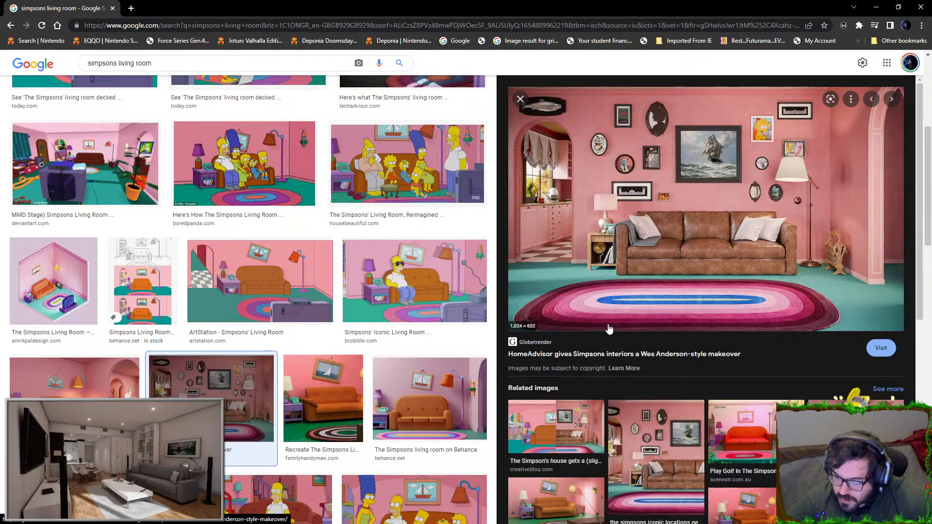
scroll(252, 393, down, 5)
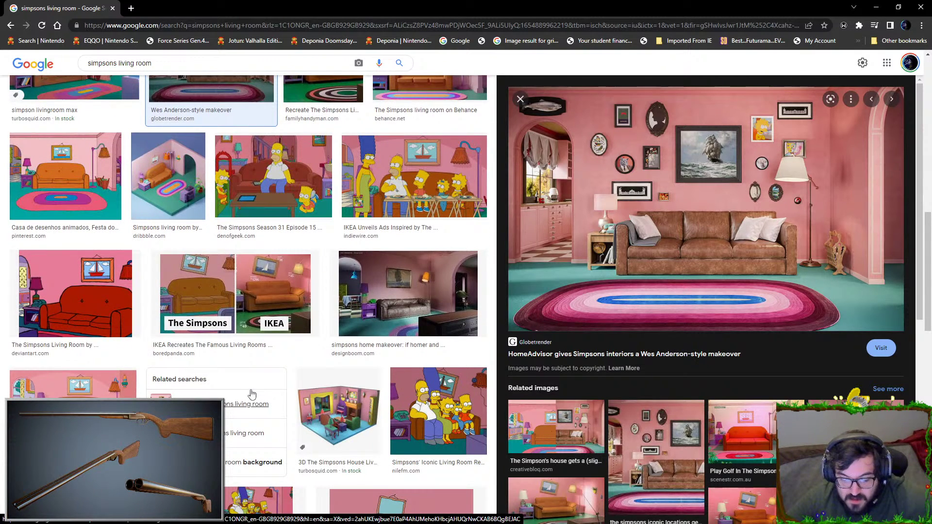
scroll(252, 393, down, 4)
click(338, 216)
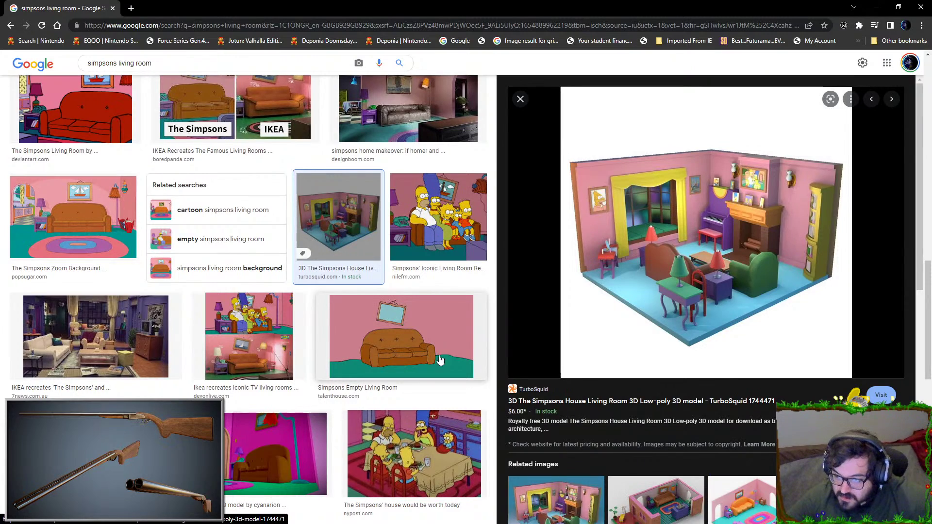
scroll(391, 359, down, 2)
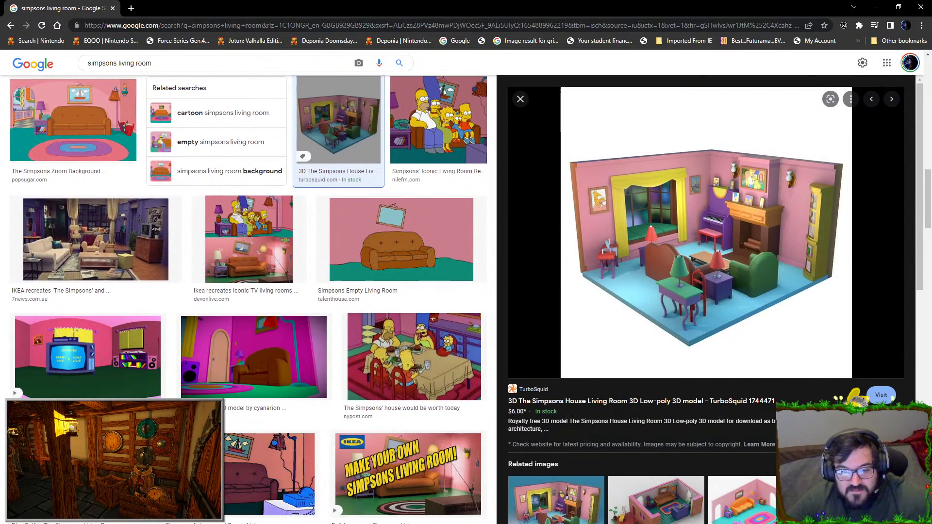
Switch to the Unreal LivingRoom level and examine the living room and the empty side room, passing through its wall to the outside
key(alt+Tab)
right_drag(469, 211, 408, 213)
mouse_move(505, 287)
right_down()
mouse_move(485, 288)
mouse_move(563, 286)
mouse_move(514, 285)
right_up()
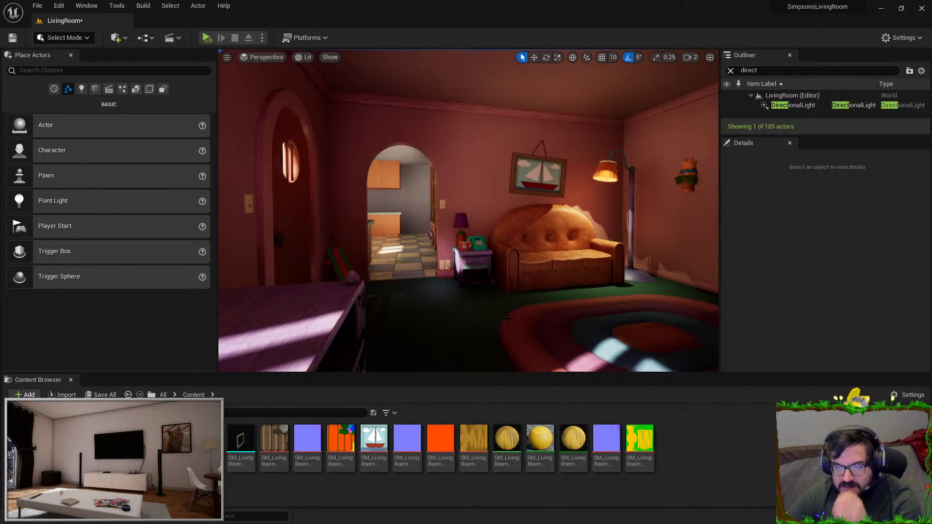
right_drag(507, 319, 679, 319)
key(w)
key(w)
key(w)
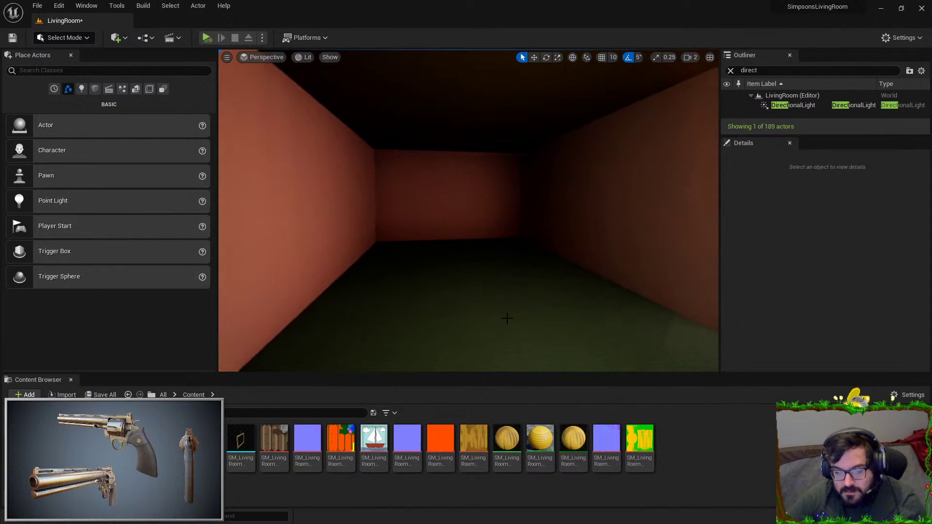
key(w)
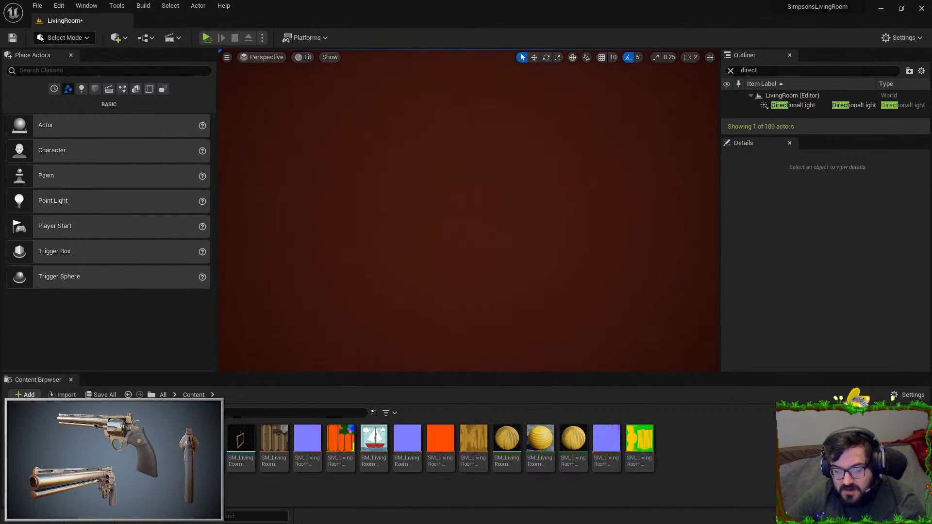
key(w)
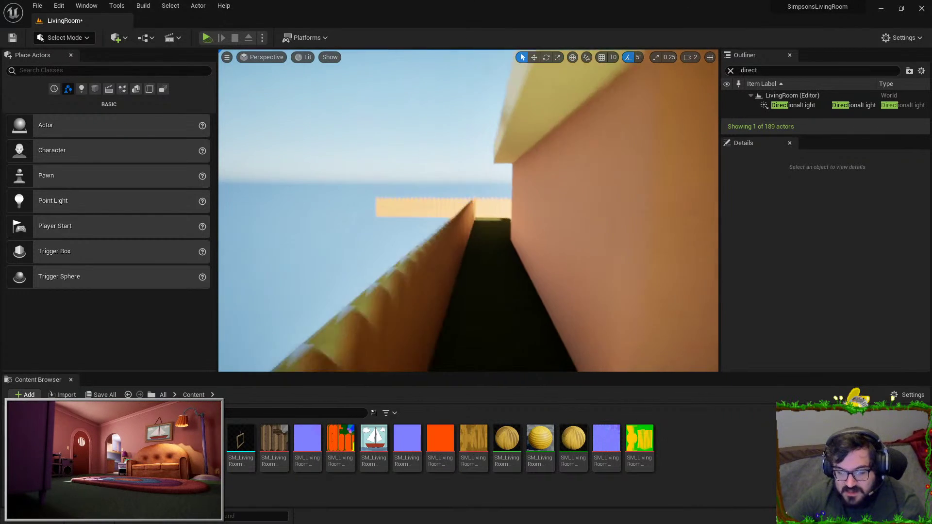
Examine the house's exterior walls and the surrounding fence from outside the rooms
right_drag(348, 310, 383, 313)
key(w)
key(w)
key(w)
key(w)
key(w)
right_drag(395, 239, 386, 238)
key(w)
right_drag(422, 317, 539, 317)
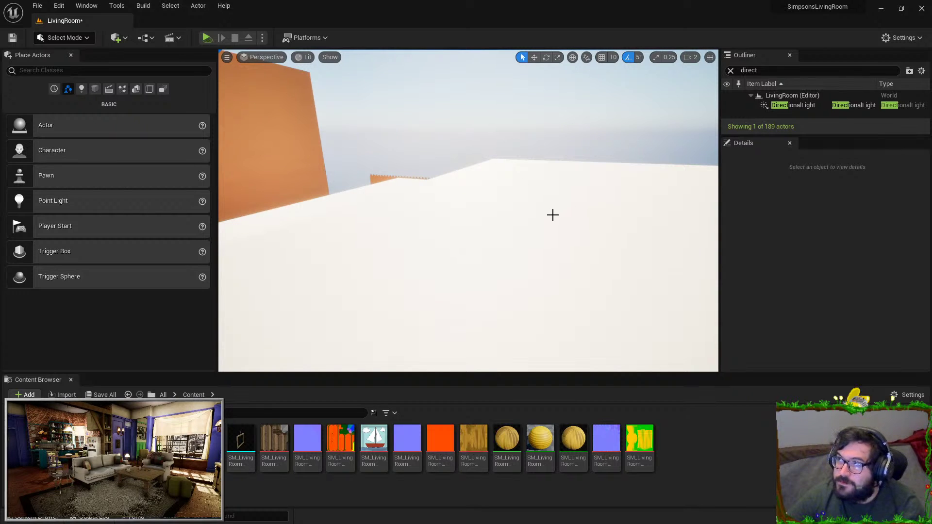
Examine the staircase and its banister inside the house from both sides
right_drag(552, 226, 365, 194)
key(w)
key(s)
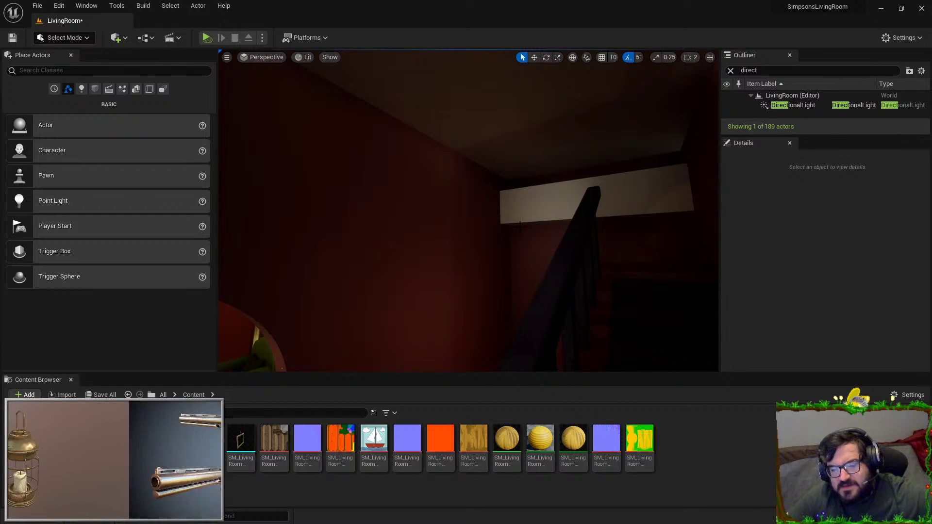
right_drag(304, 207, 444, 209)
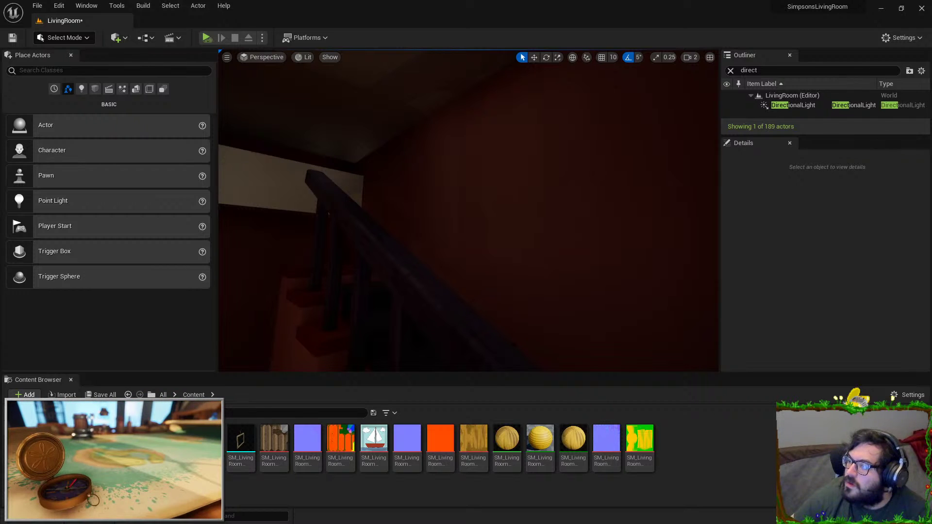
Bring up the browser's "simpsons 2nd floor floor plan" images, preview the house's interior layout, and open its Reddit page in a new tab
drag(931, 30, 578, 2)
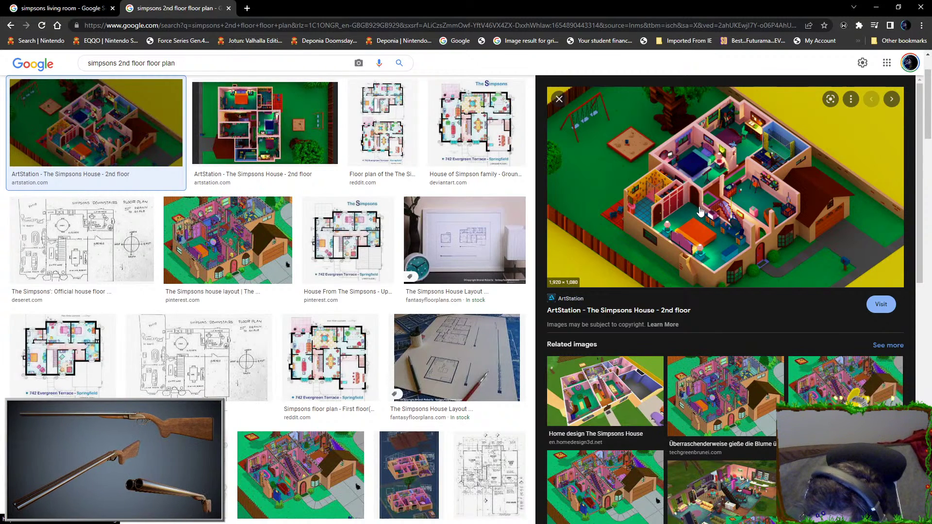
drag(825, 436, 823, 439)
click(823, 439)
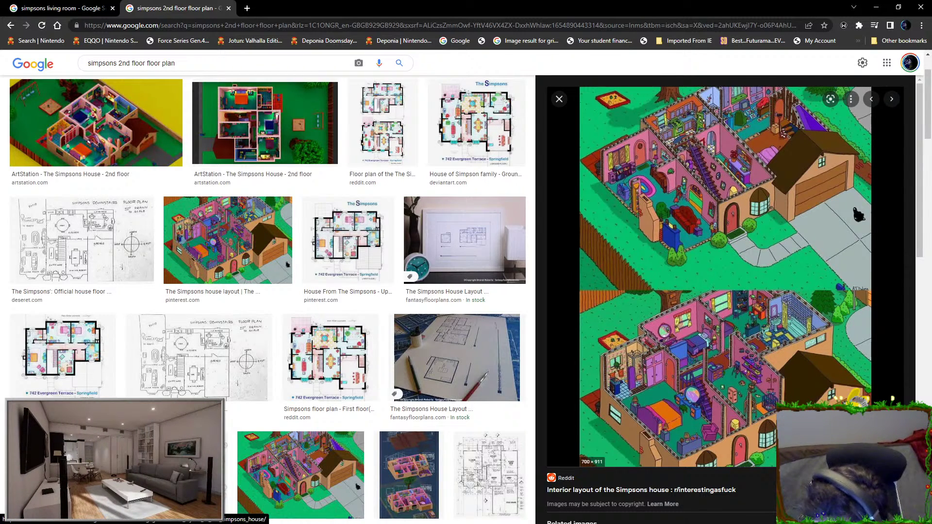
right_click(861, 228)
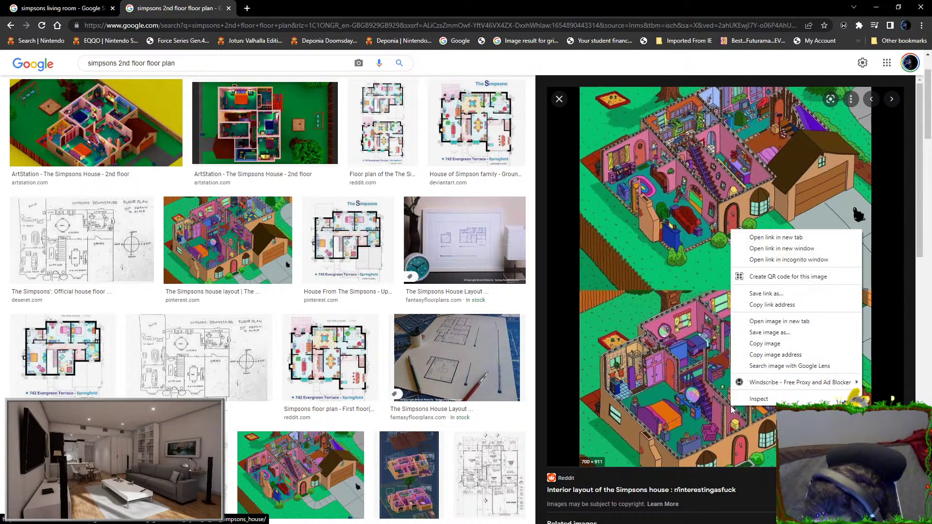
click(772, 236)
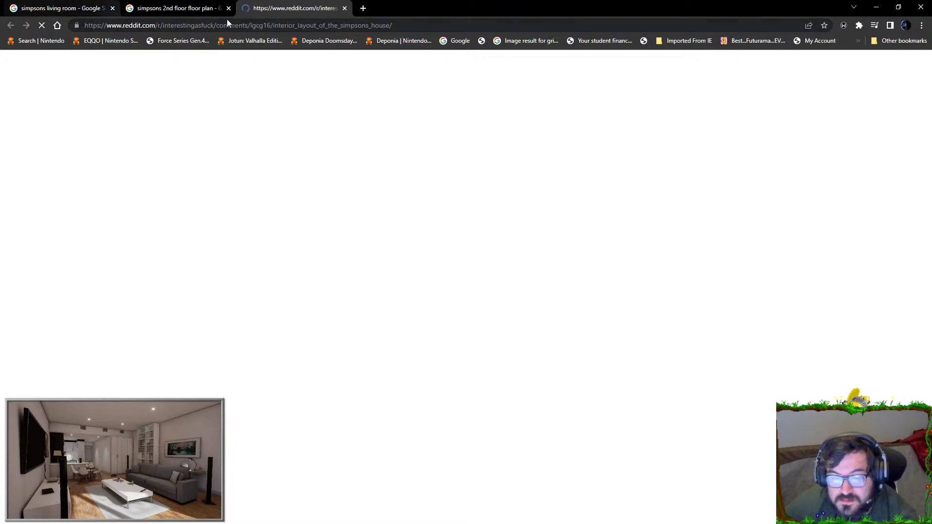
Close the Reddit and floor plan tabs and browse the "simpsons living room" image results
key(ctrl+w)
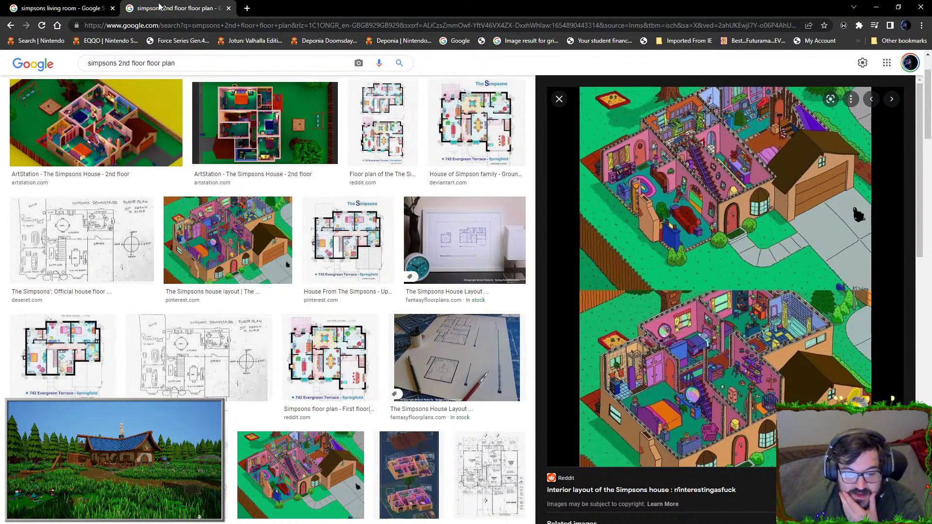
key(ctrl+w)
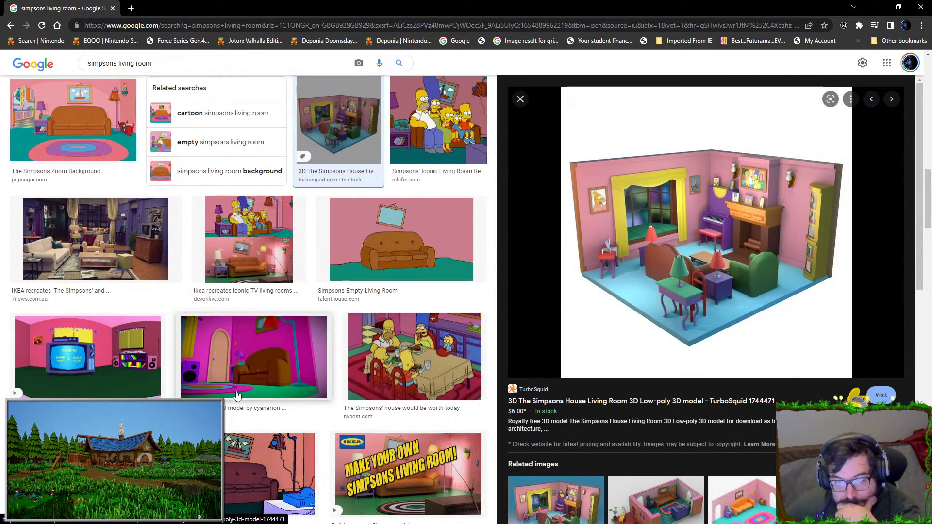
scroll(237, 378, down, 3)
scroll(232, 433, up, 5)
scroll(150, 181, down, 3)
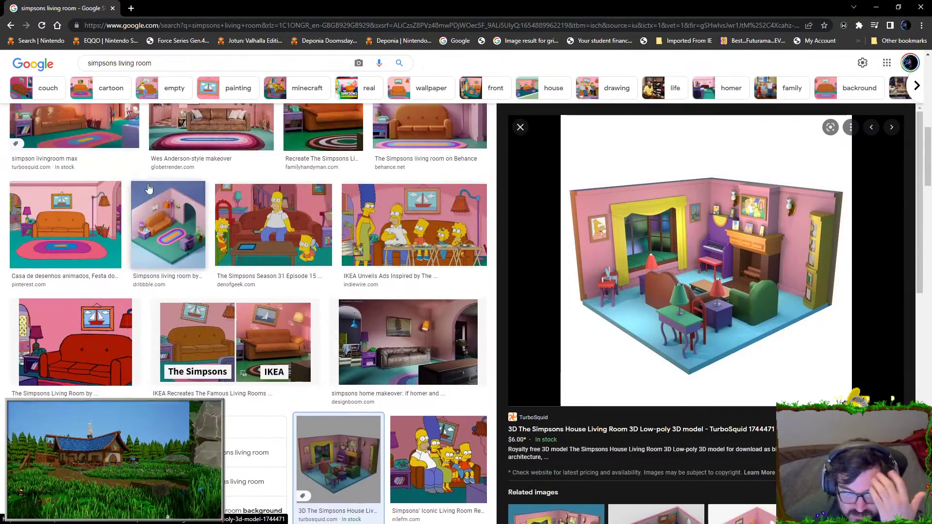
scroll(146, 217, up, 3)
scroll(145, 217, down, 2)
scroll(145, 217, up, 1)
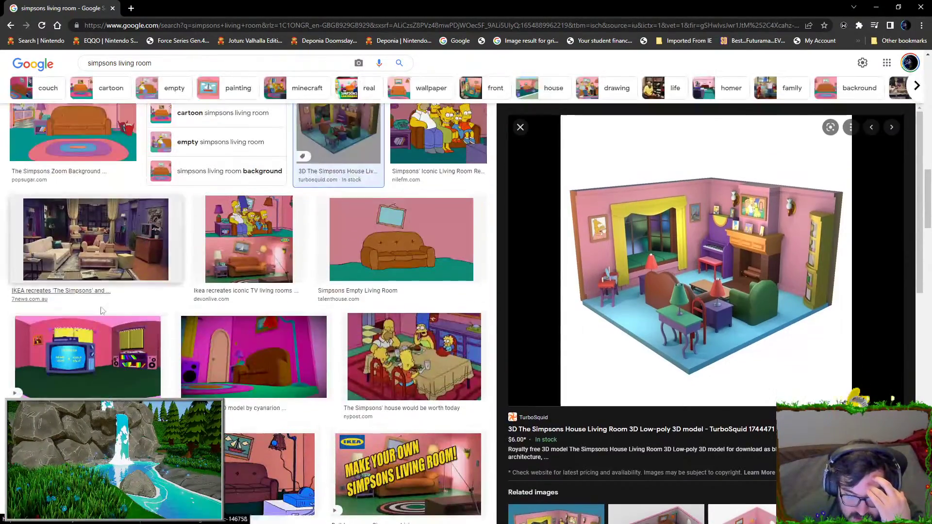
Preview the "Simpsons Living room 360° video" result and look through more of the living room images
click(88, 357)
scroll(93, 349, down, 7)
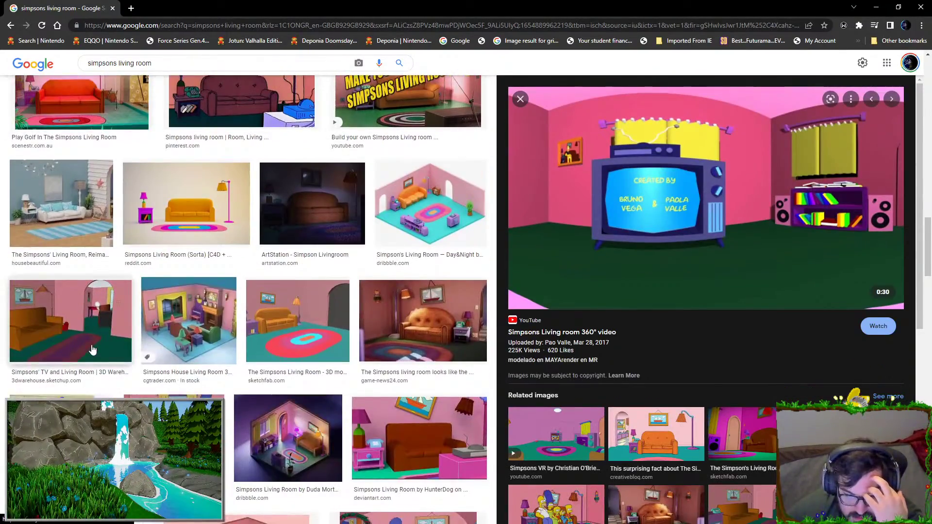
scroll(92, 350, down, 7)
scroll(91, 351, up, 20)
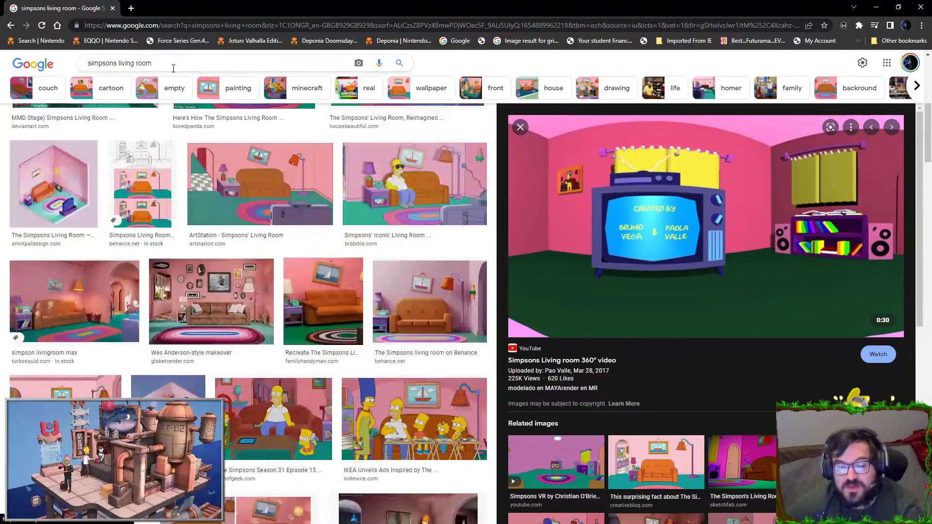
Search images for "simpsons record player" and preview the "What HiFi stereo system is in The Simpsons house?" picture
click(174, 68)
key(BackSpace)
key(BackSpace)
key(BackSpace)
key(BackSpace)
key(BackSpace)
key(BackSpace)
key(BackSpace)
key(BackSpace)
key(BackSpace)
key(BackSpace)
key(BackSpace)
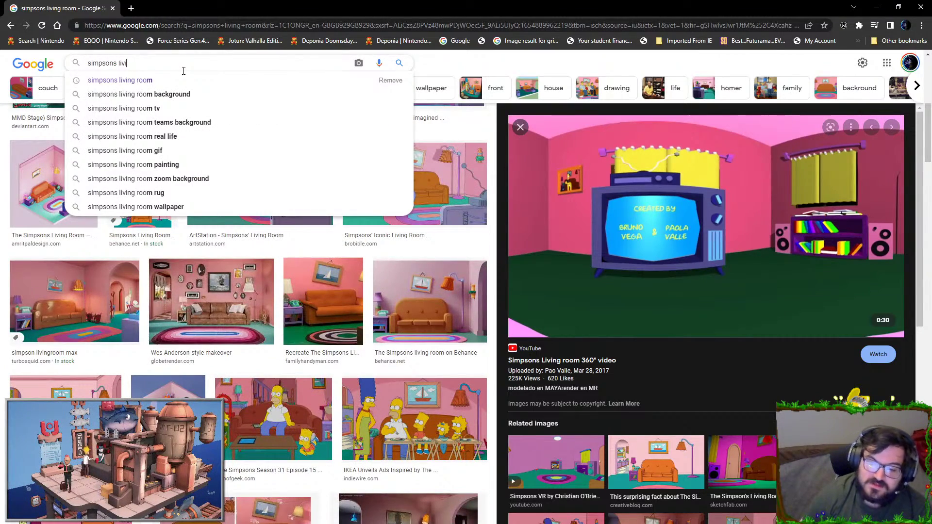
text(record plahyer)
key(Return)
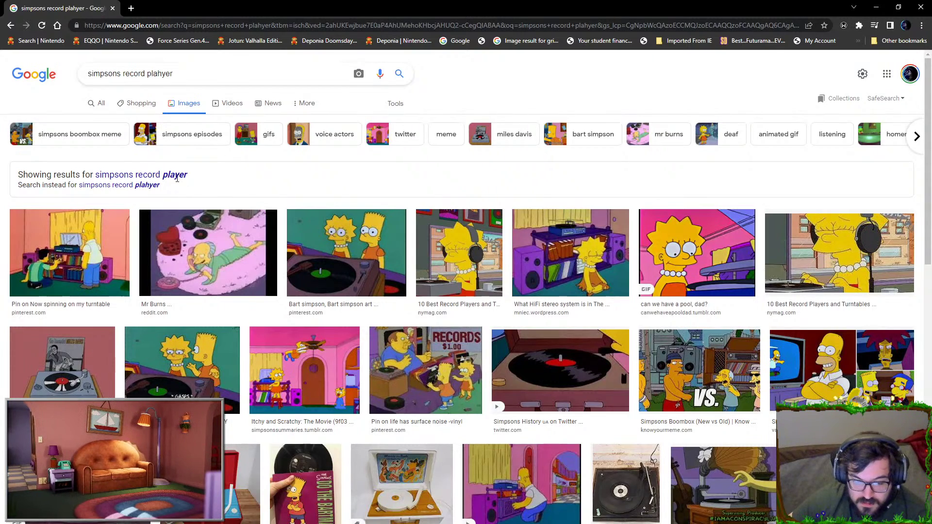
click(175, 174)
click(111, 208)
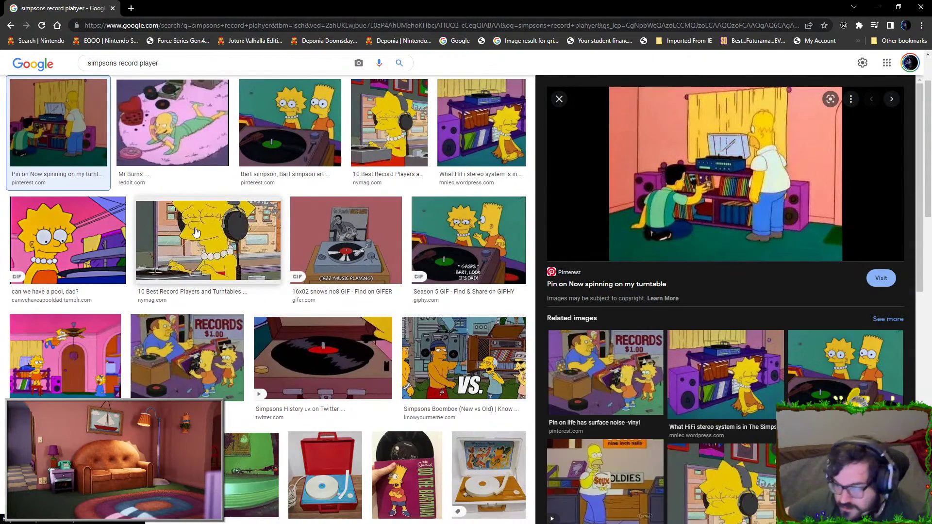
click(698, 351)
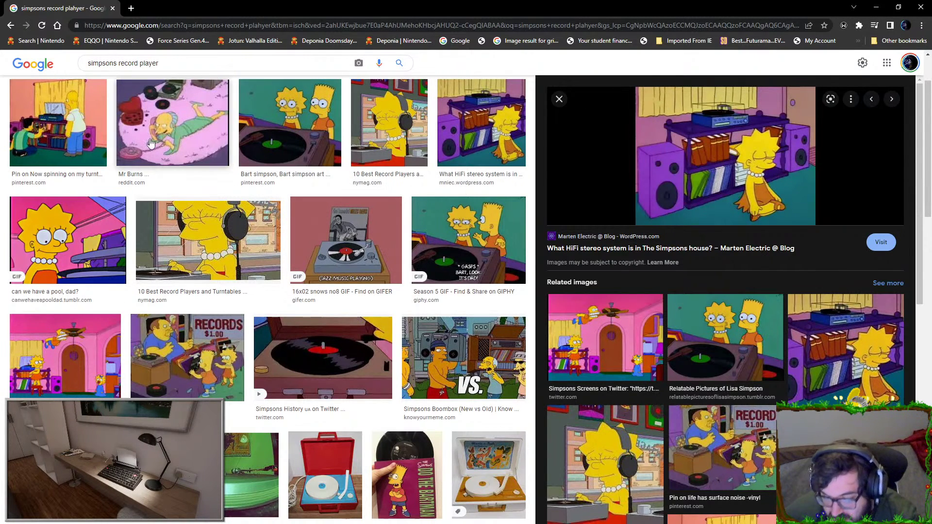
Search for "90s record player" in a new tab, preview the Vinyl Factory turntable, and compare it with the Simpsons stereo picture
key(ctrl+t)
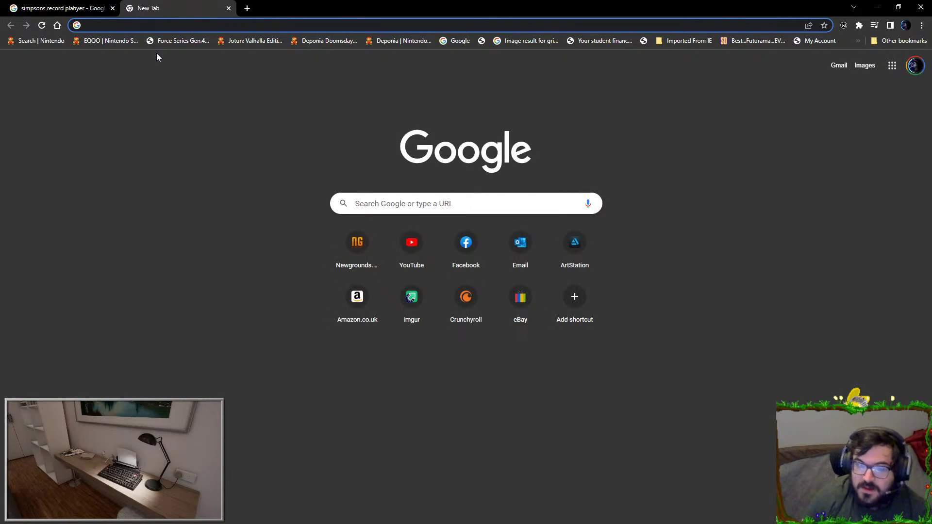
text(90s record player)
key(Return)
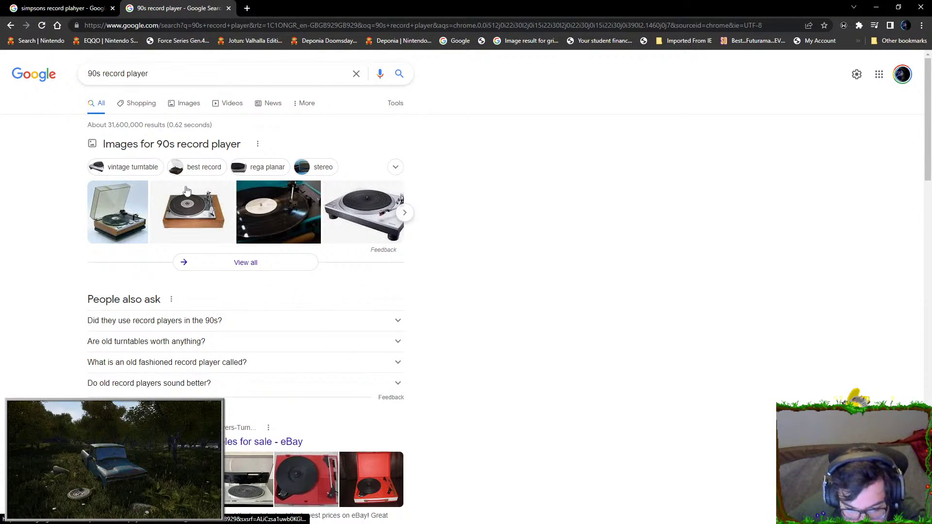
click(112, 242)
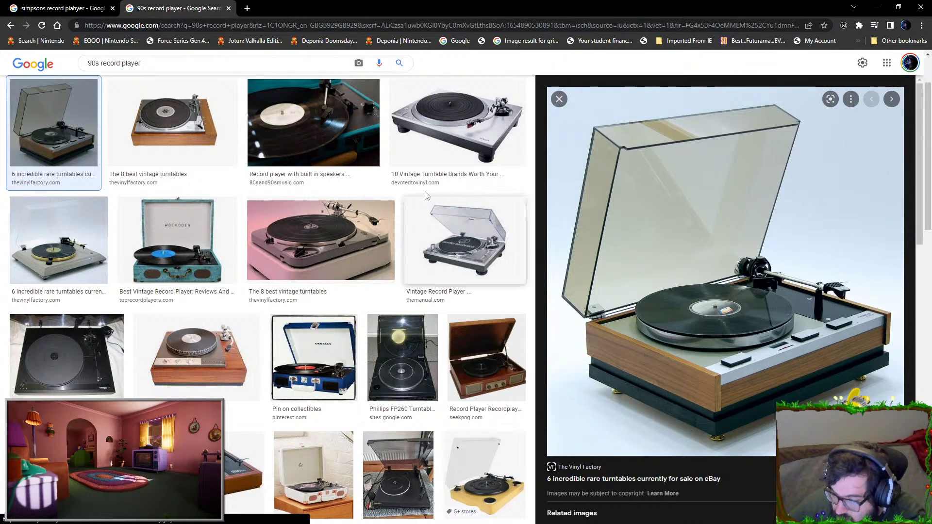
key(ctrl+shift+Tab)
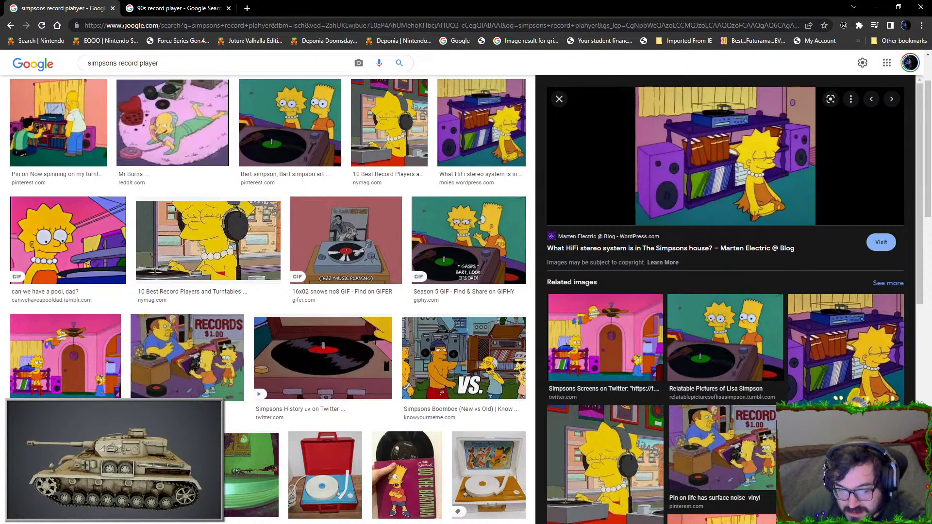
key(ctrl+Tab)
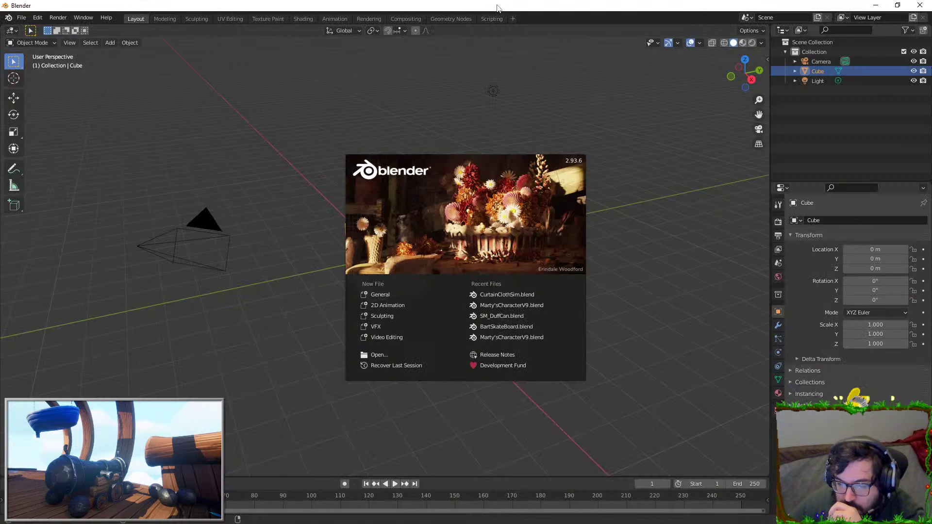
Switch to Blender and add the turntable picture to the default scene as a reference image
double_click(494, 8)
drag(491, 8, 931, 15)
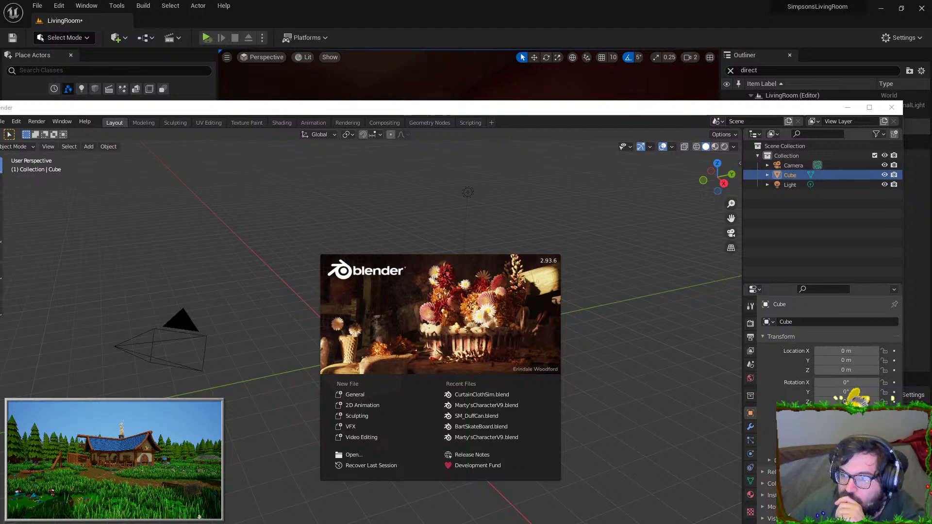
drag(599, 228, 599, 224)
drag(626, 107, 681, 4)
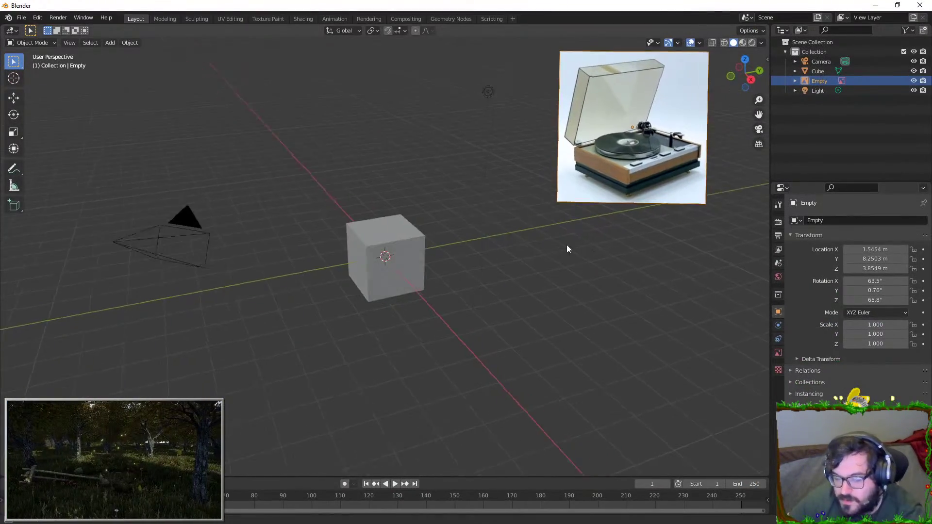
Delete the tilted turntable reference image
middle_drag(566, 245, 538, 223)
key(KP_1)
key(Delete)
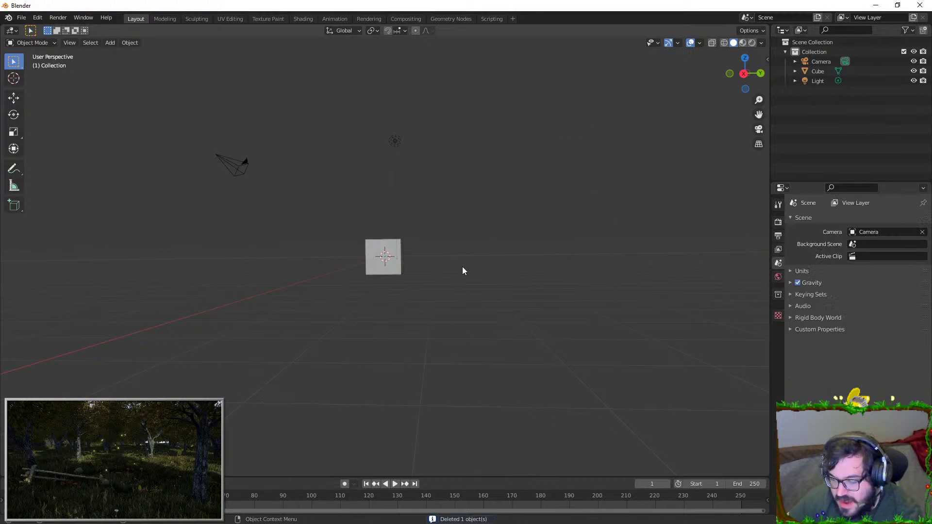
Place the turntable image aligned to the right orthographic view and remove it again
key(KP_3)
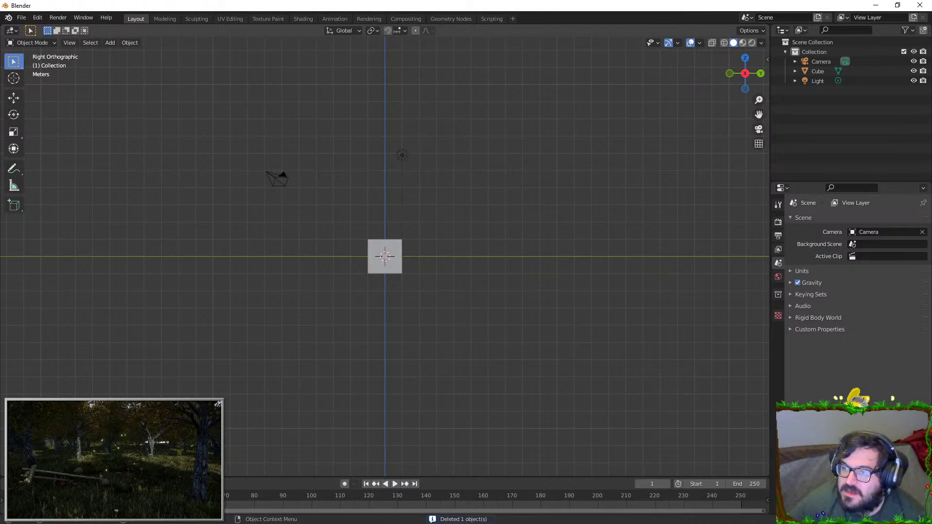
key(ctrl+z)
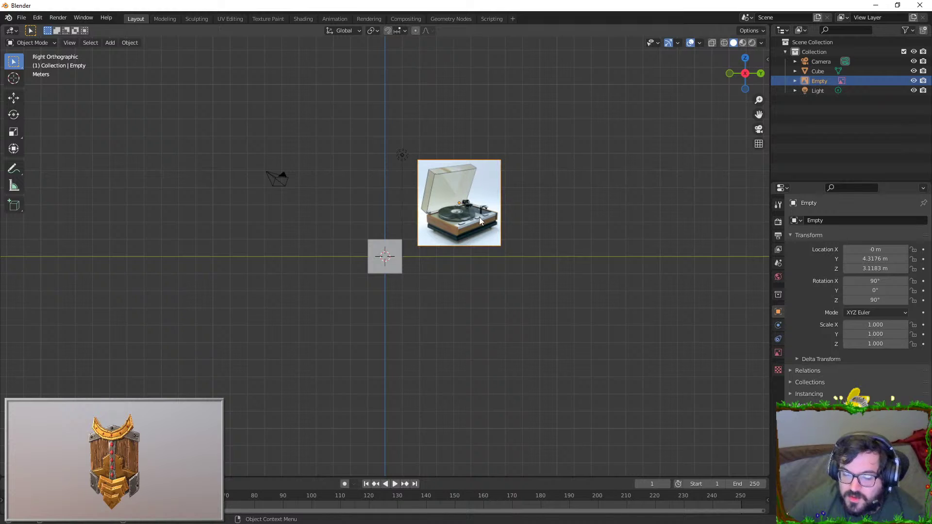
key(Delete)
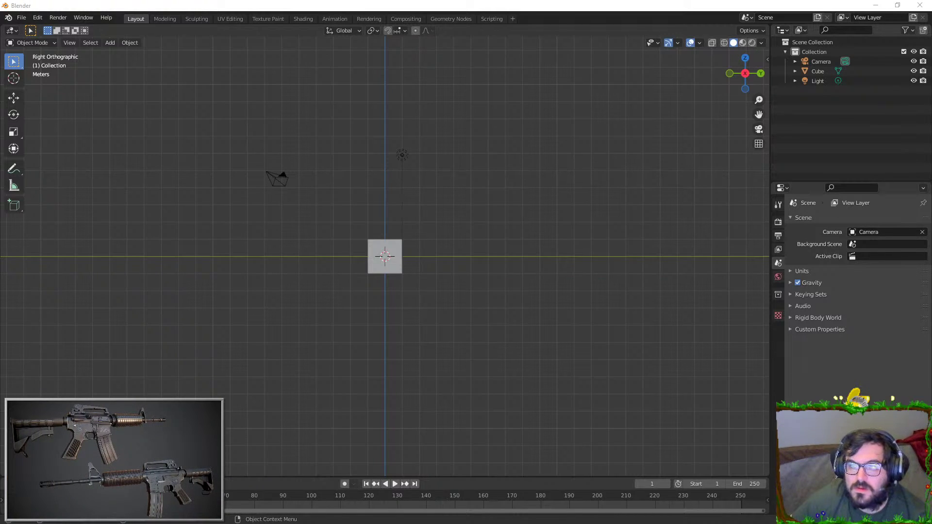
Add the tank blueprint image as a reference in the right orthographic view and undo its trial move and rotation
drag(786, 15, 441, 278)
click(310, 360)
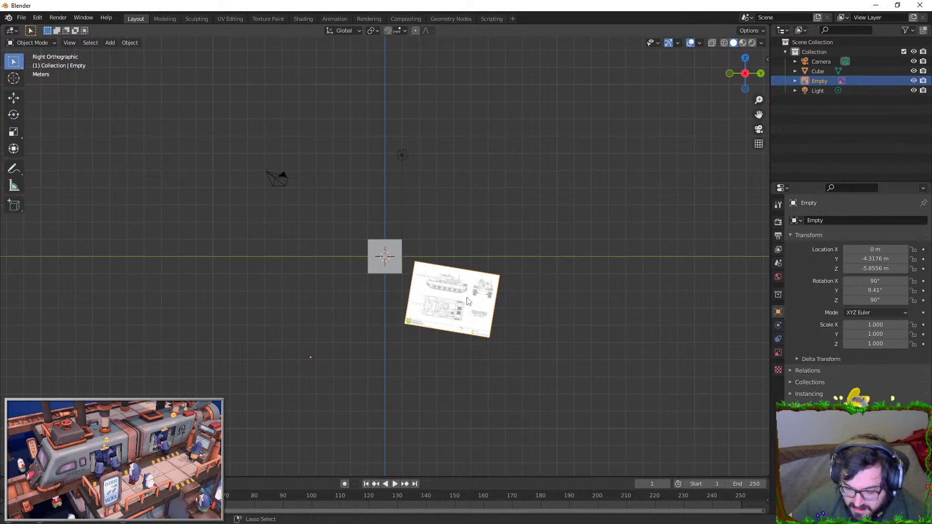
key(ctrl+z)
key(ctrl+z)
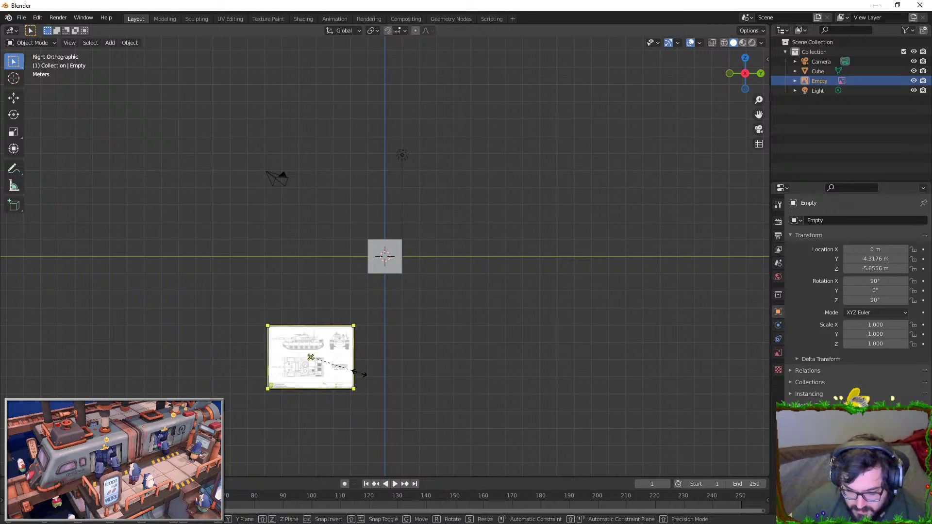
Scale the tank blueprint to about 4.84 and position it so its side-view drawing lies behind the cube
key(s)
click(536, 347)
key(g)
click(503, 283)
middle_drag(502, 283, 478, 252)
key(KP_3)
key(s)
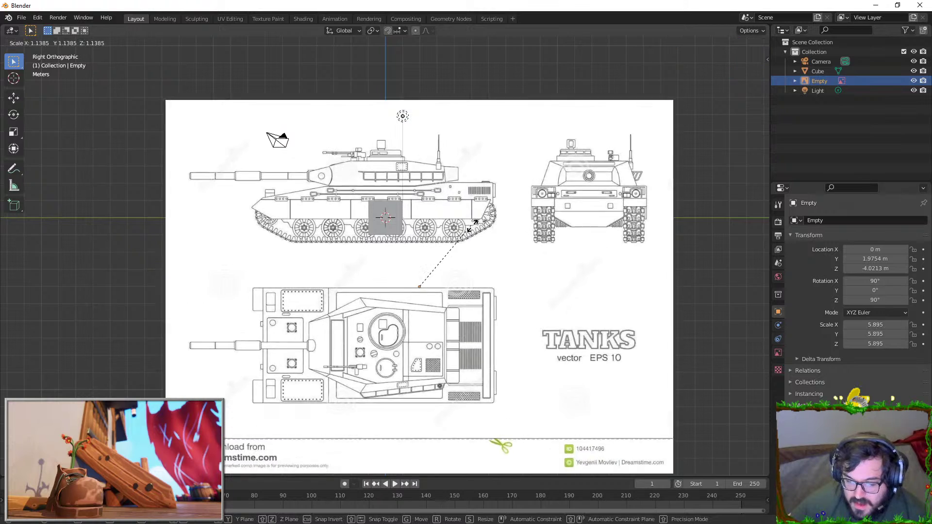
click(449, 233)
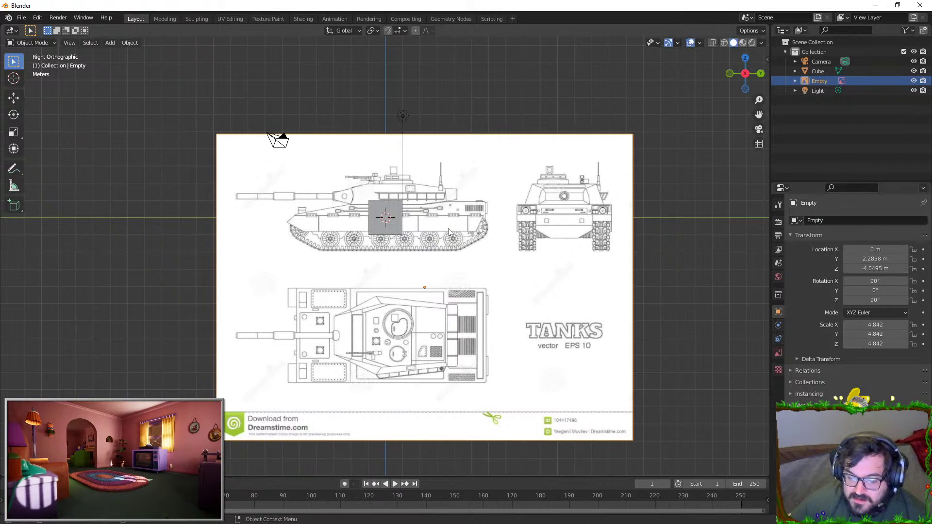
key(shift+d)
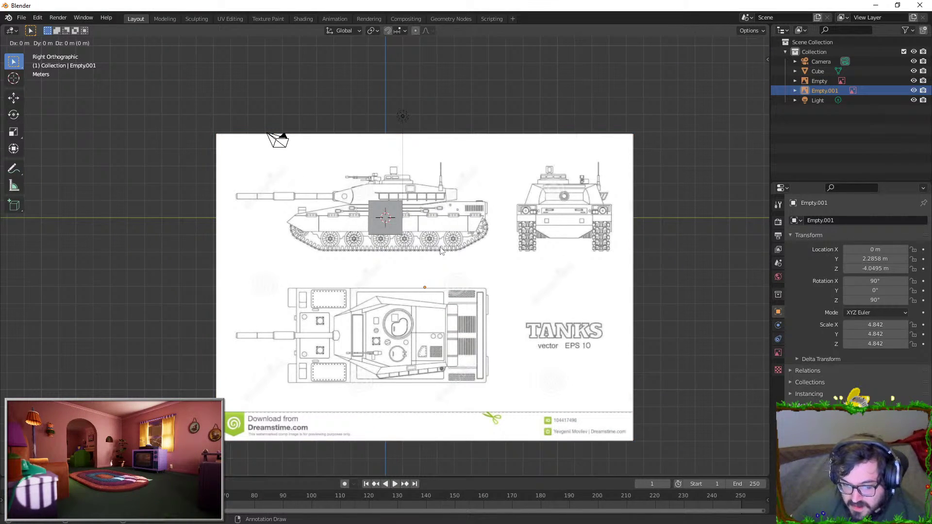
right_click(440, 246)
key(ctrl+z)
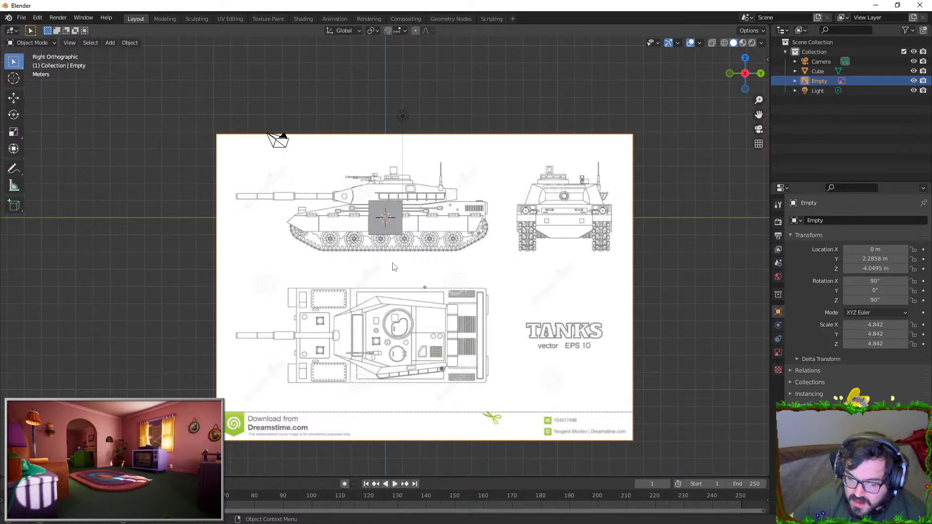
Move the blueprint so the tank's front-view drawing is centred on the cube, and duplicate it in place
key(g)
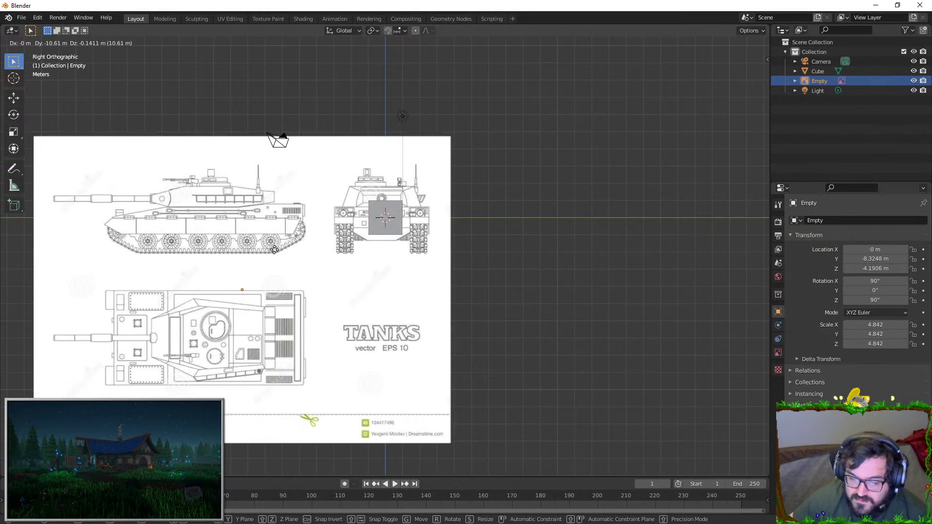
click(273, 249)
key(shift+d)
click(339, 245)
In top view, move both overlapping tank blueprints about 12.4 m away from the cube along negative X
key(KP_7)
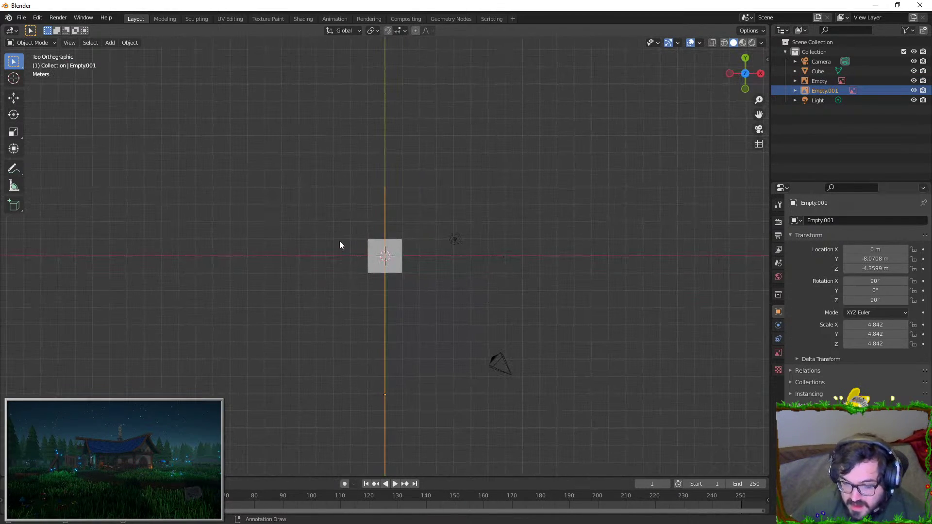
key(g)
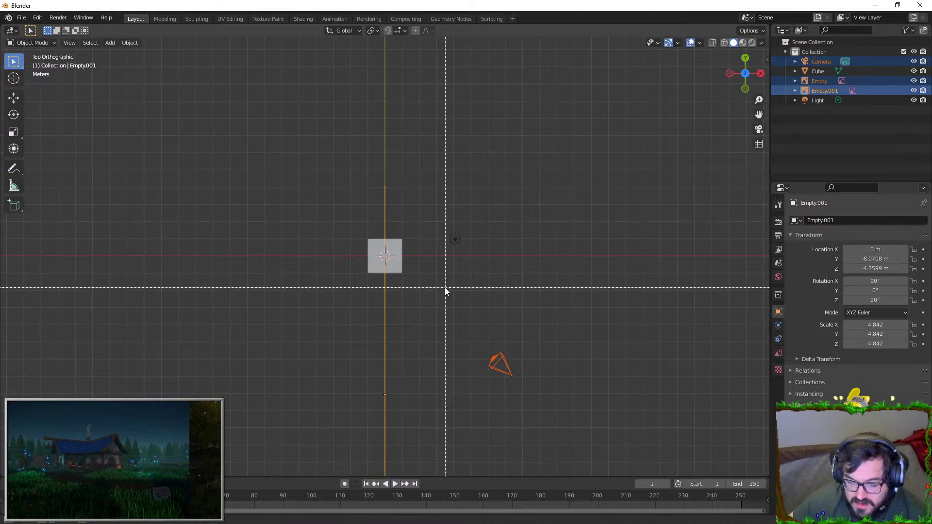
key(x)
click(217, 301)
click(174, 279)
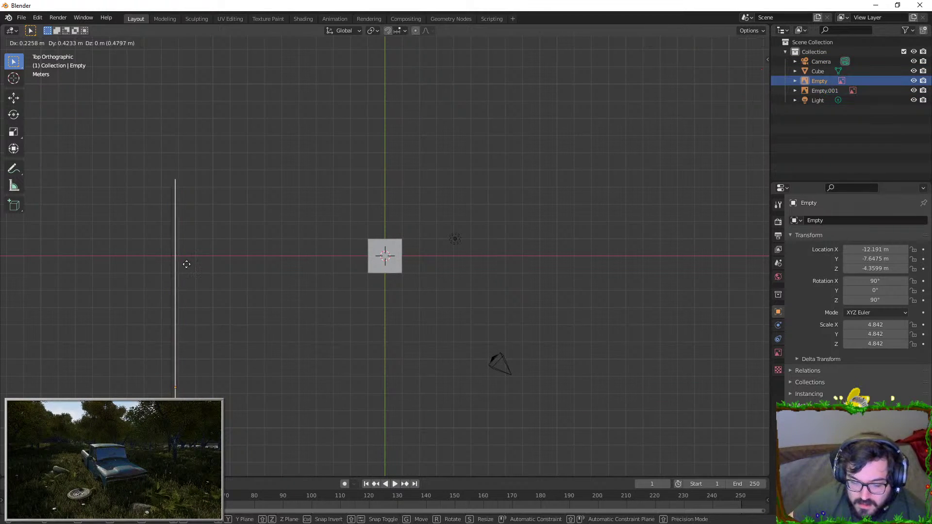
Rotate one blueprint 90° to face the front view and place it behind the cube at about Y 4.46 m
key(r)
ctrl+click(334, 459)
key(g)
click(621, 243)
In front view, slide the rotated blueprint along X to about -2.56 m so the side-view tank's rear meets the cube
middle_drag(475, 262, 474, 146)
scroll(469, 167, down, 3)
key(KP_1)
scroll(469, 166, up, 8)
key(g)
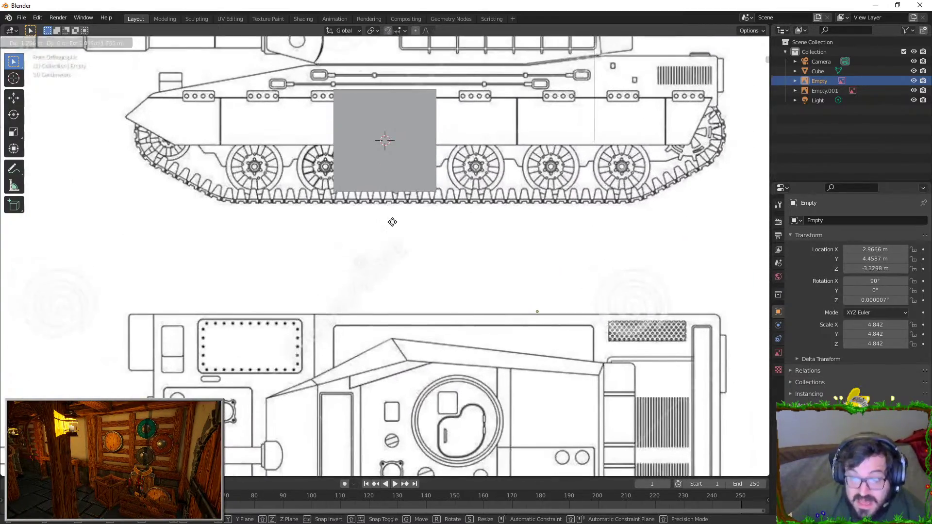
scroll(389, 229, down, 8)
key(x)
key(Escape)
scroll(518, 119, up, 5)
key(g)
key(x)
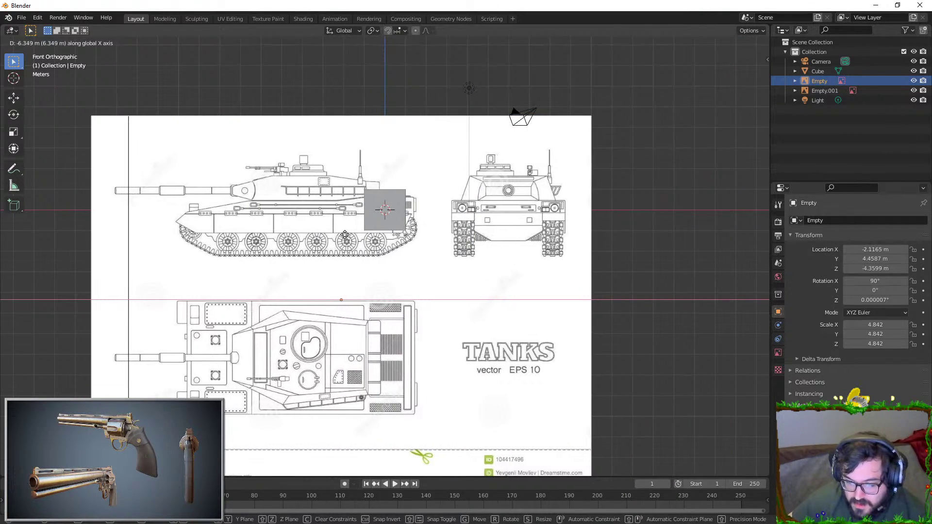
click(336, 239)
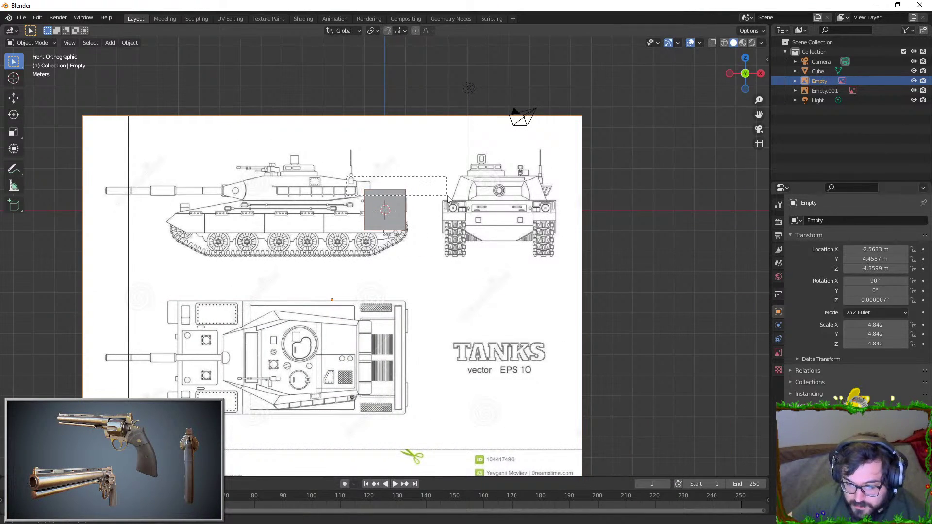
Duplicate the front-view blueprint in place and, in right view, rotate the copy 90° so it lies flat
key(KP_7)
key(shift+d)
key(Escape)
key(KP_3)
key(r)
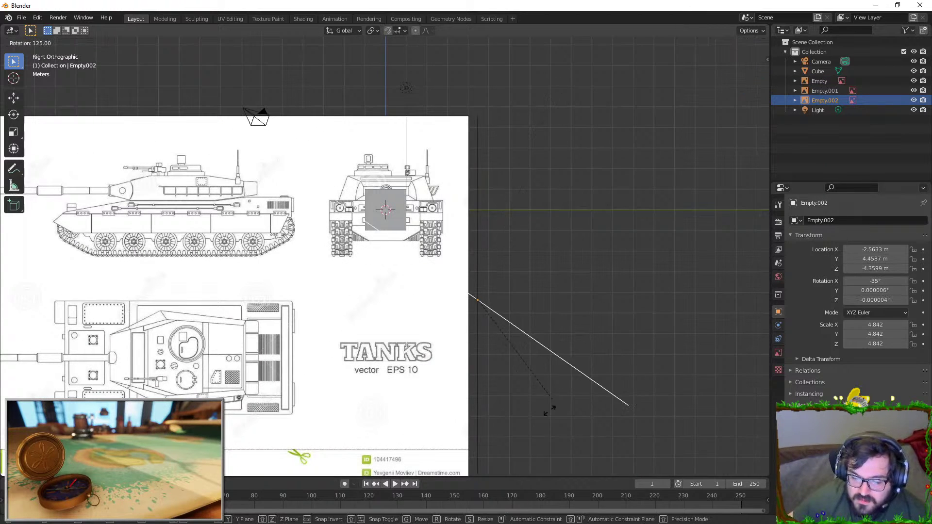
click(574, 401)
Move the flat blueprint well below the cube, to about Y -0.05 m and Z -13.3 m
scroll(578, 358, down, 3)
key(g)
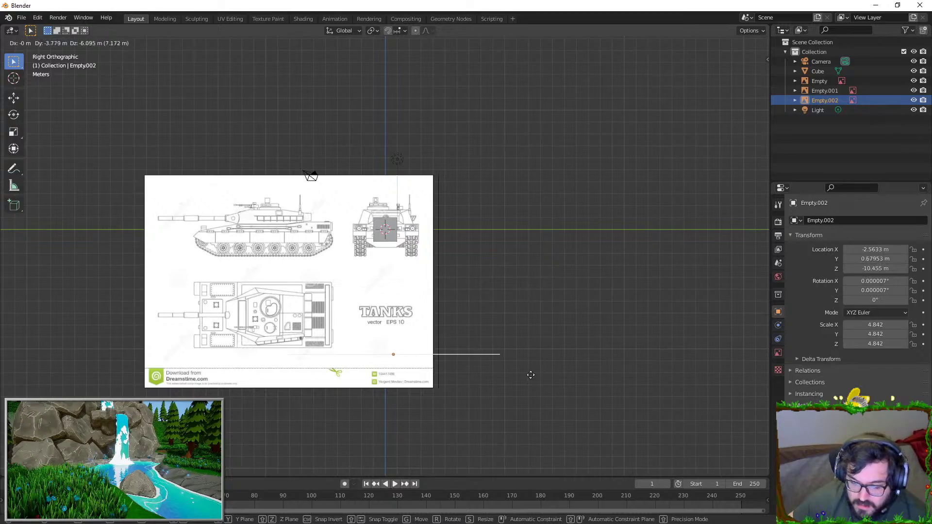
click(523, 403)
In top view, slide the flat blueprint along Y to about 2.74 m so the top-view tank is centred on the cube
key(KP_7)
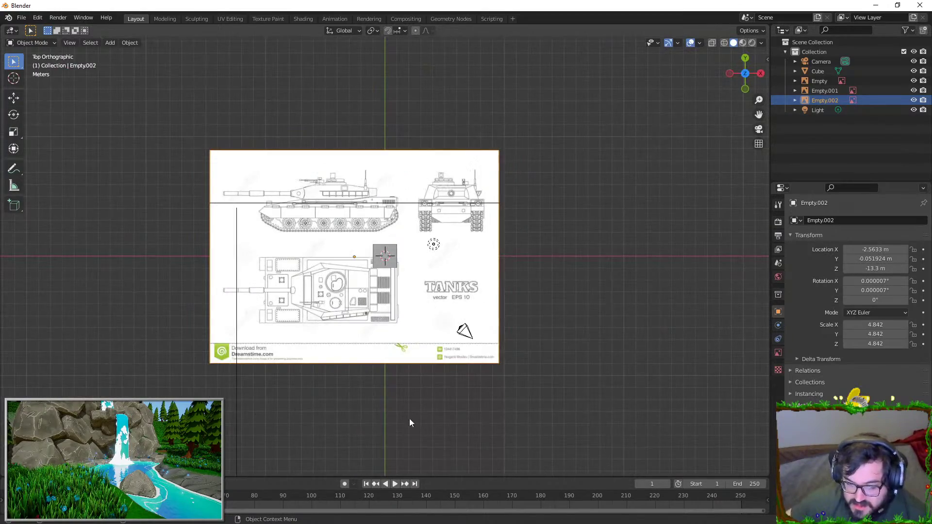
scroll(421, 415, up, 6)
key(g)
scroll(523, 227, down, 1)
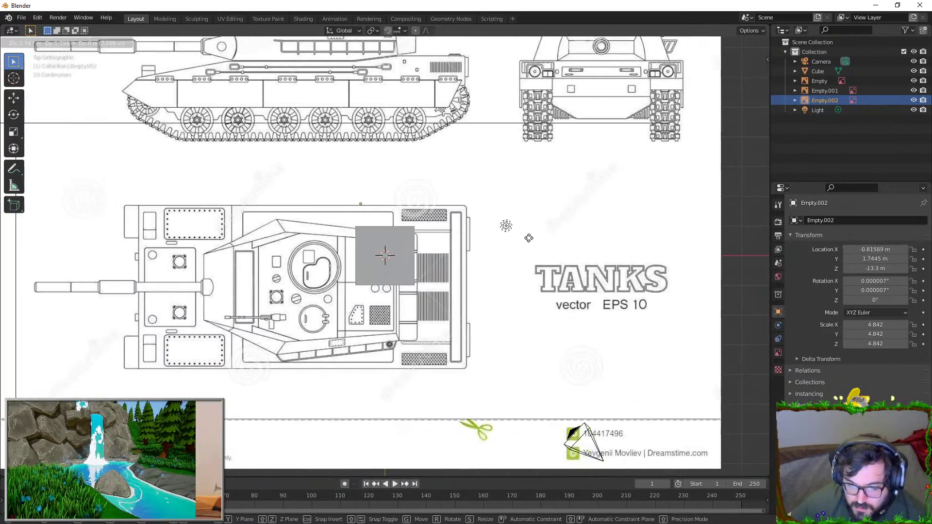
click(479, 244)
scroll(479, 244, down, 3)
key(g)
key(y)
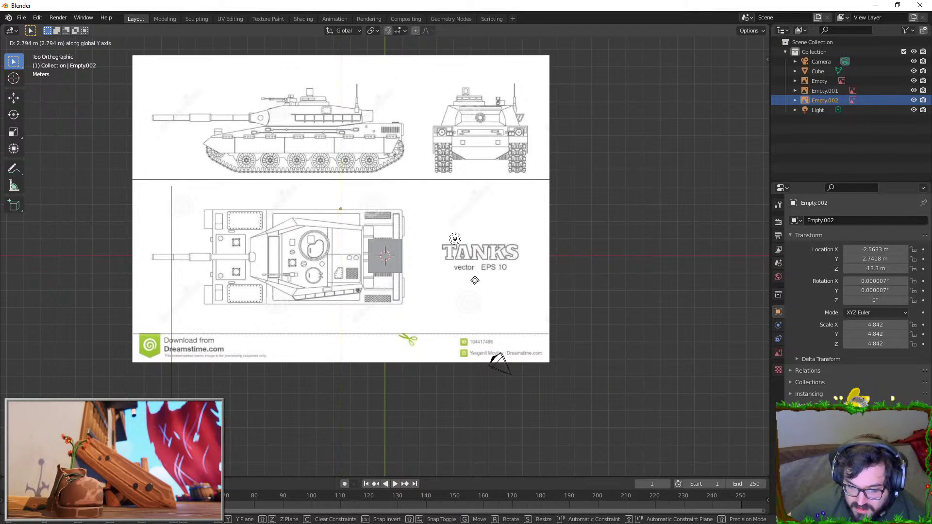
click(474, 280)
Edit the cube with X-ray enabled and move its two long sides along Y to the tank's outer hull edges
click(392, 240)
scroll(392, 240, up, 3)
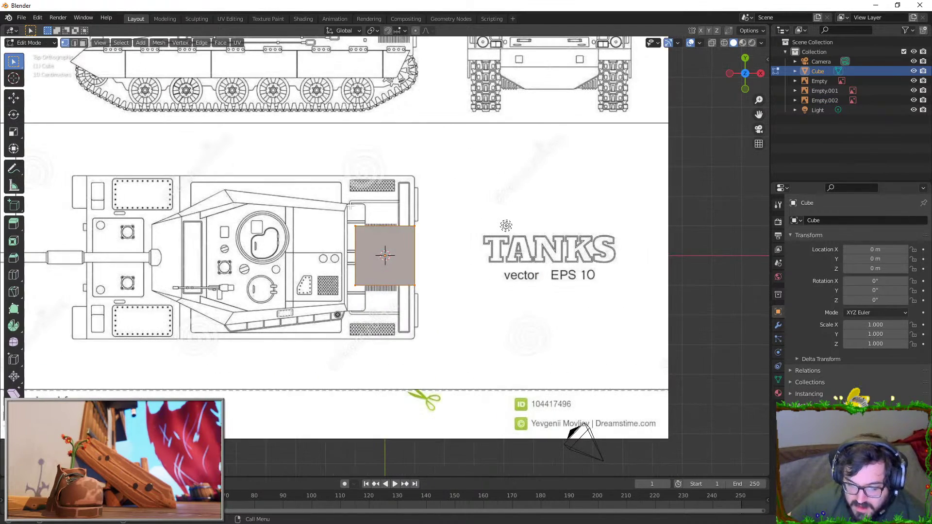
key(Tab)
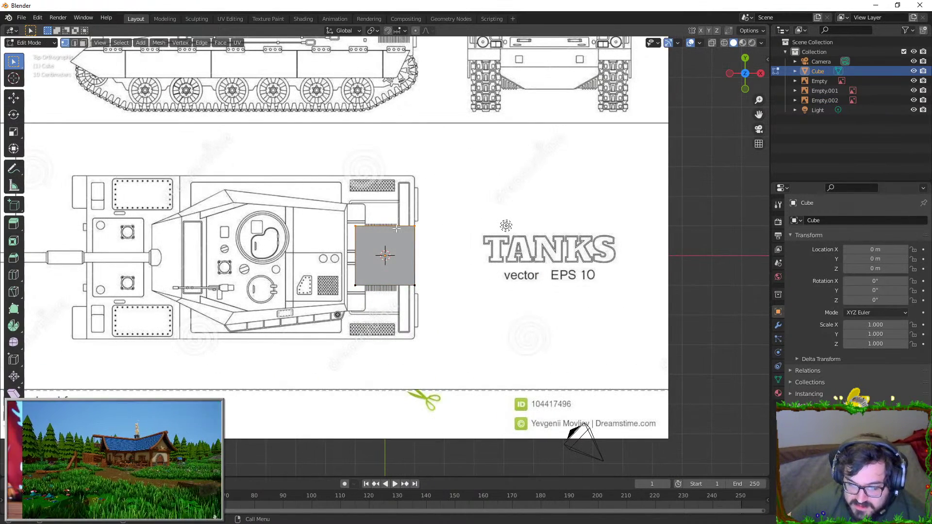
click(711, 43)
key(b)
click(447, 206)
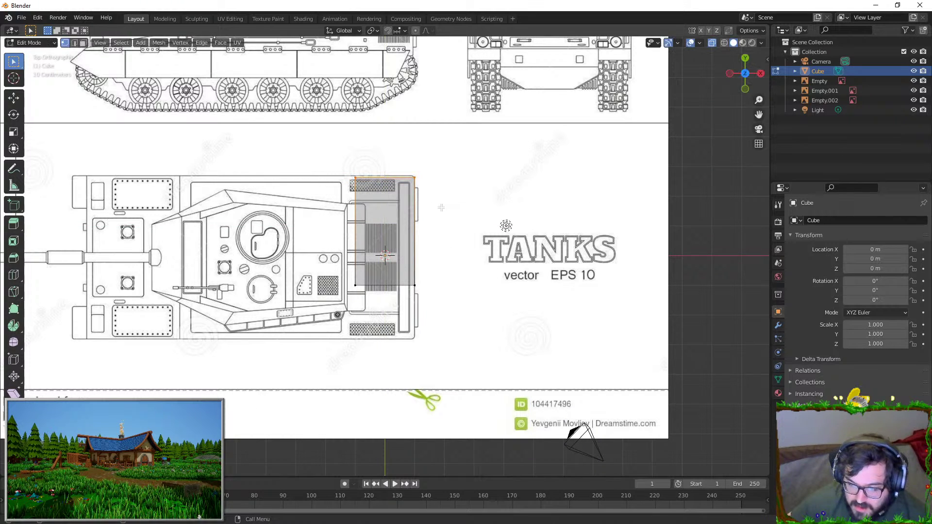
key(g)
key(y)
click(484, 263)
Move the cube's front-end vertices along X to the front of the tank hull in the top-view drawing
key(b)
drag(292, 156, 393, 403)
shift+middle_drag(378, 389, 455, 374)
key(g)
key(x)
click(180, 307)
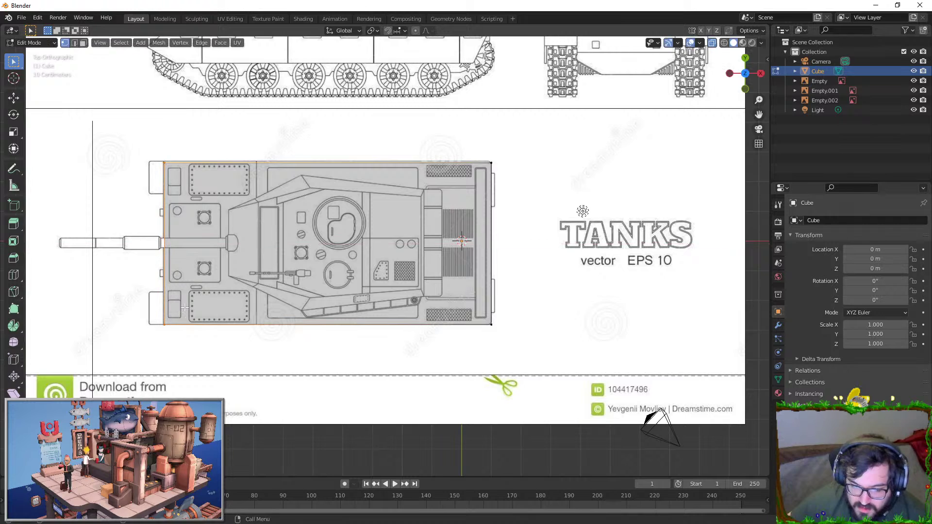
Nudge the box's positive-Y side by about 0.02 m along Y to match the hull outline
scroll(446, 204, down, 1)
drag(171, 135, 528, 228)
key(g)
middle_click(529, 228)
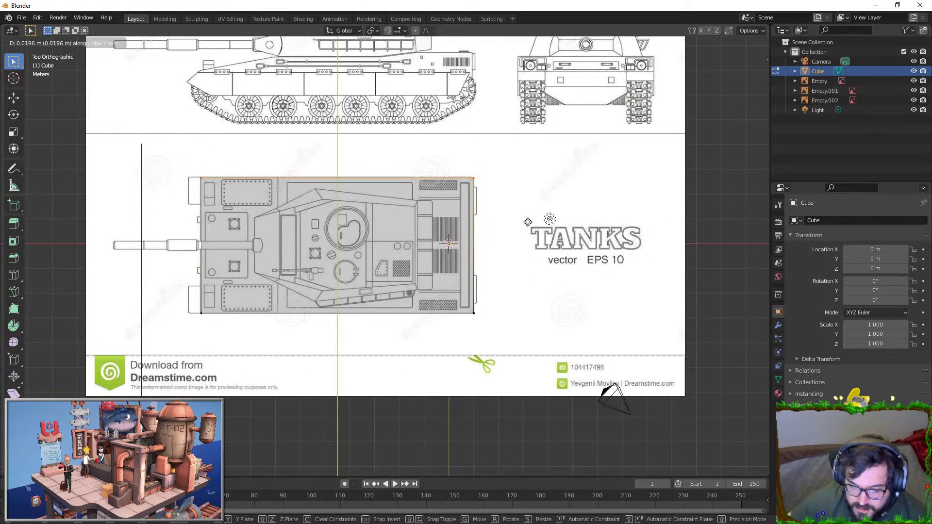
click(529, 227)
In front view, lower the whole box along Z so its top meets the hull deck in the side-view drawing
key(KP_1)
scroll(212, 103, up, 3)
scroll(216, 107, down, 2)
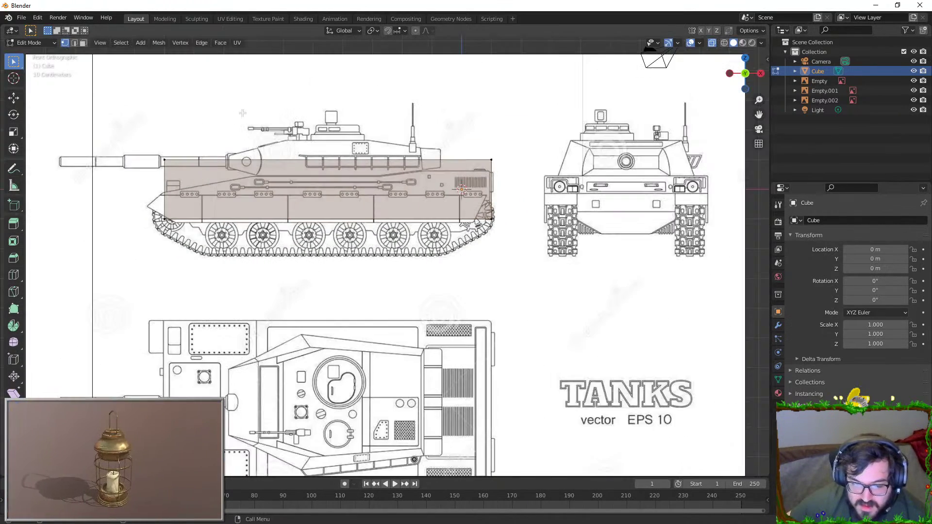
key(g)
middle_click(179, 149)
click(182, 146)
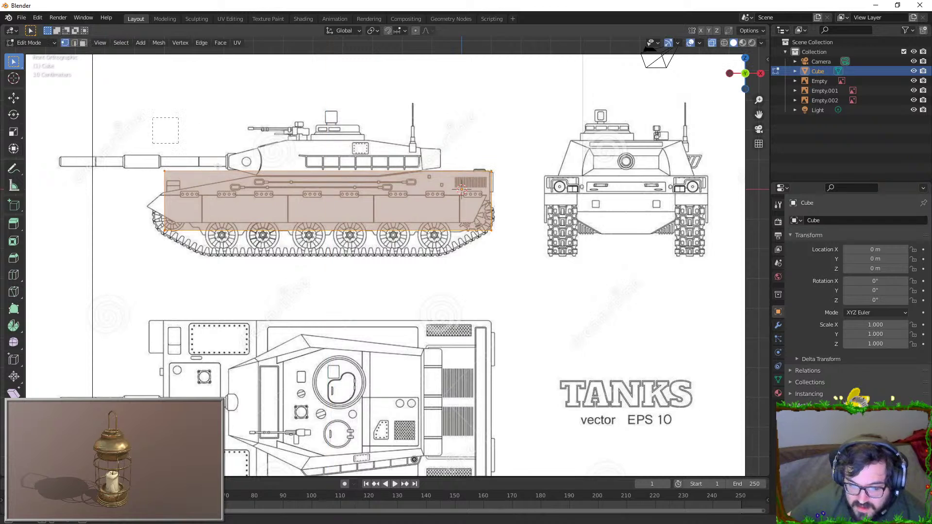
Add a vertical loop cut across the box and move it along X to where the tank's front slope begins
key(ctrl+r)
click(311, 199)
click(347, 193)
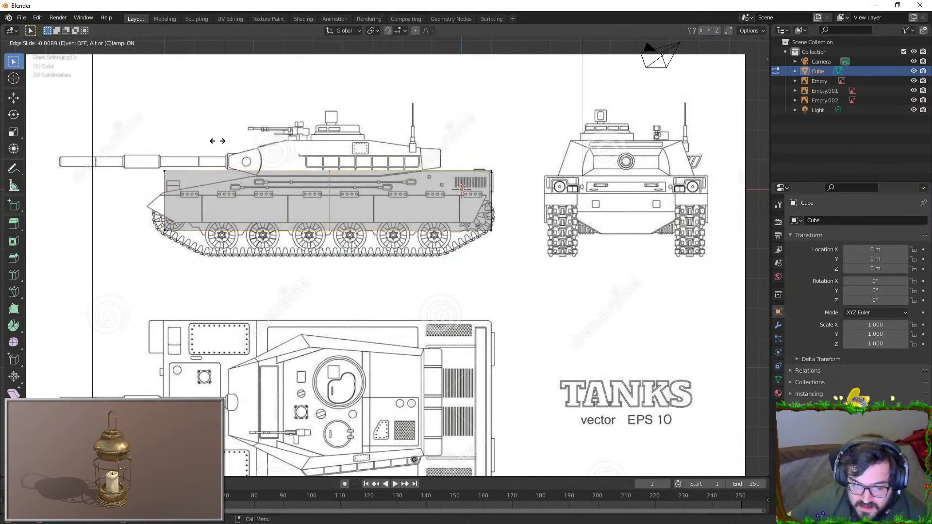
middle_drag(347, 192, 346, 166)
key(KP_1)
key(g)
key(x)
click(370, 219)
Lower the box's top front edge along Z to follow the sloping front deck of the hull
click(164, 170)
key(g)
key(z)
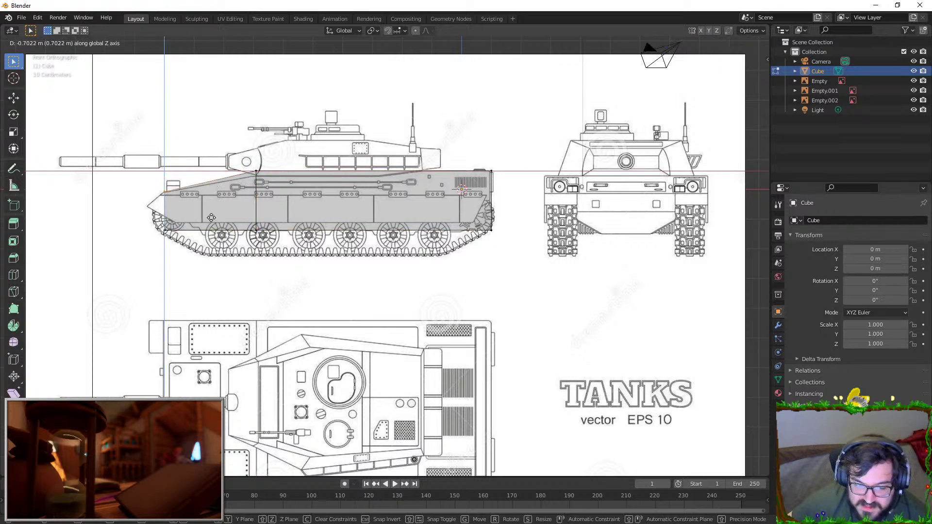
click(185, 217)
Raise the box's bottom vertices along Z to about the level of the hull's nose tip
drag(640, 370, 640, 370)
key(g)
key(z)
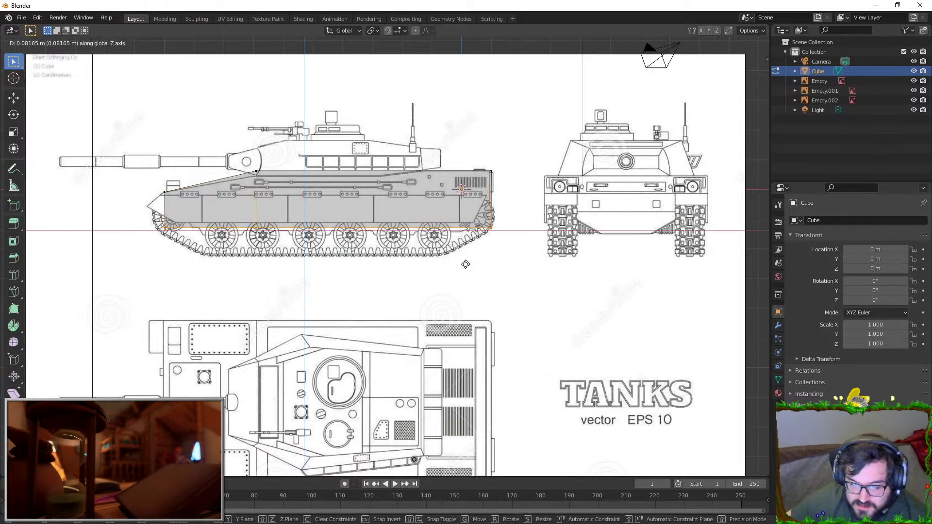
click(483, 244)
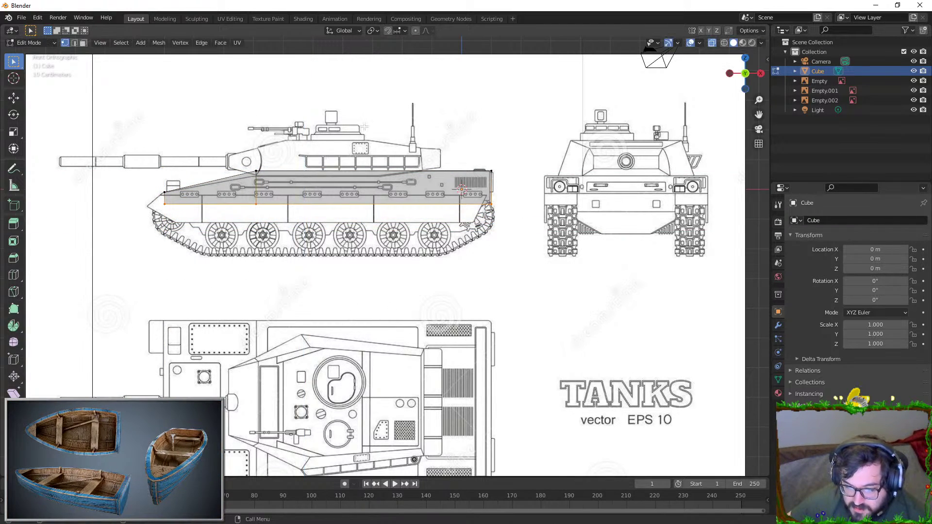
In right view, move the box's side vertices along Y to match the hull width in the front-view drawing
key(KP_3)
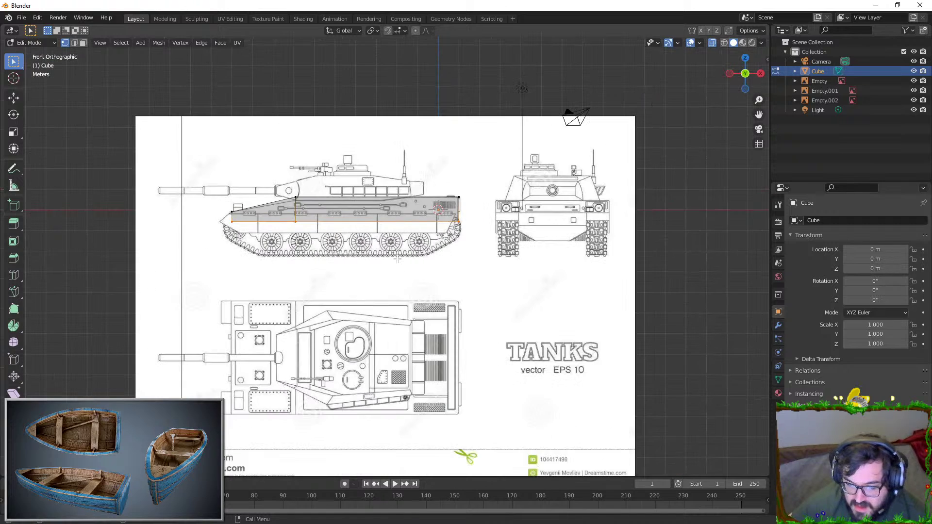
scroll(397, 259, up, 5)
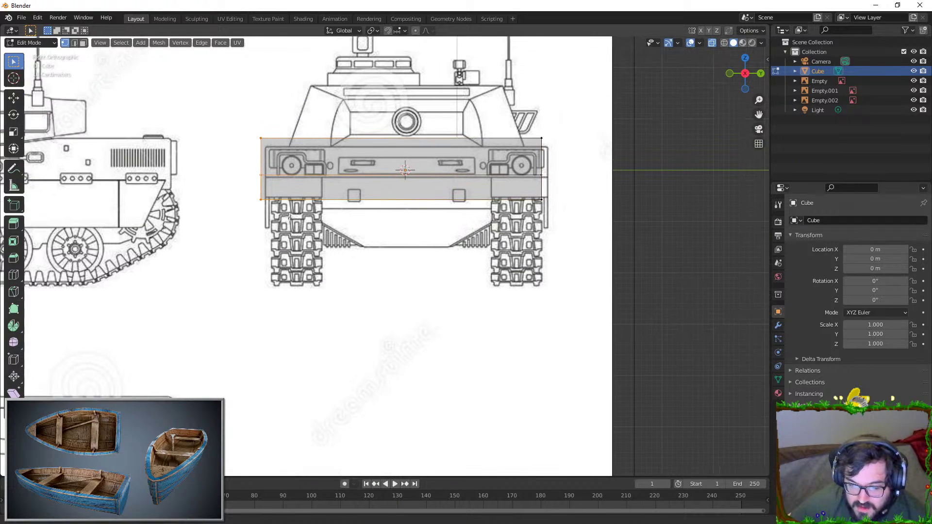
key(g)
key(y)
click(583, 242)
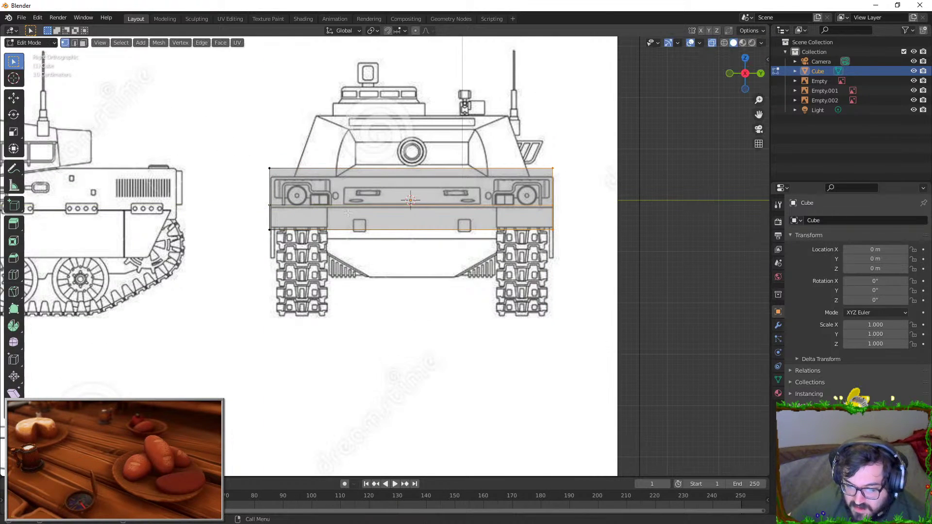
Lower the box's top vertices along Z to the hull's upper line and leave mesh editing
drag(632, 191, 632, 191)
key(g)
key(z)
click(629, 197)
key(Tab)
In front view, add two loop cuts toward the hull's rear, at the start and end of the rising rear deck
scroll(401, 279, down, 7)
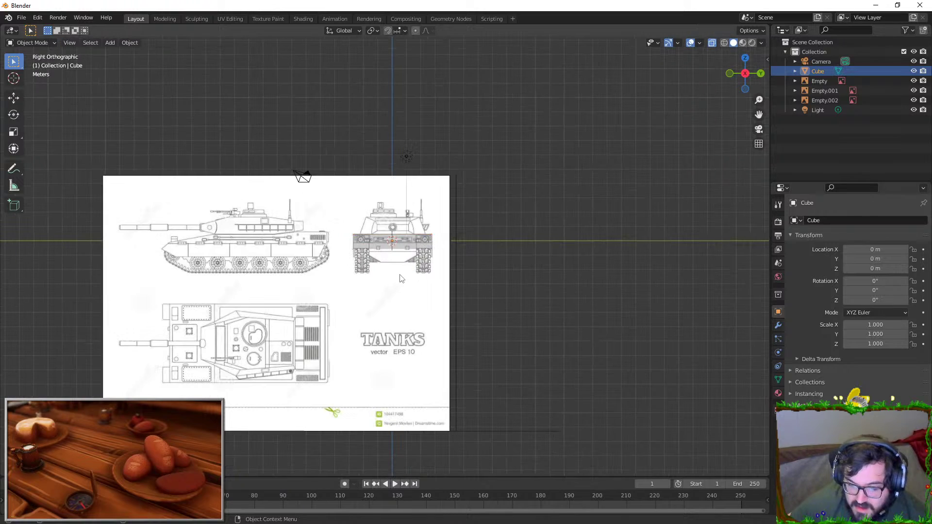
key(KP_1)
scroll(402, 278, up, 5)
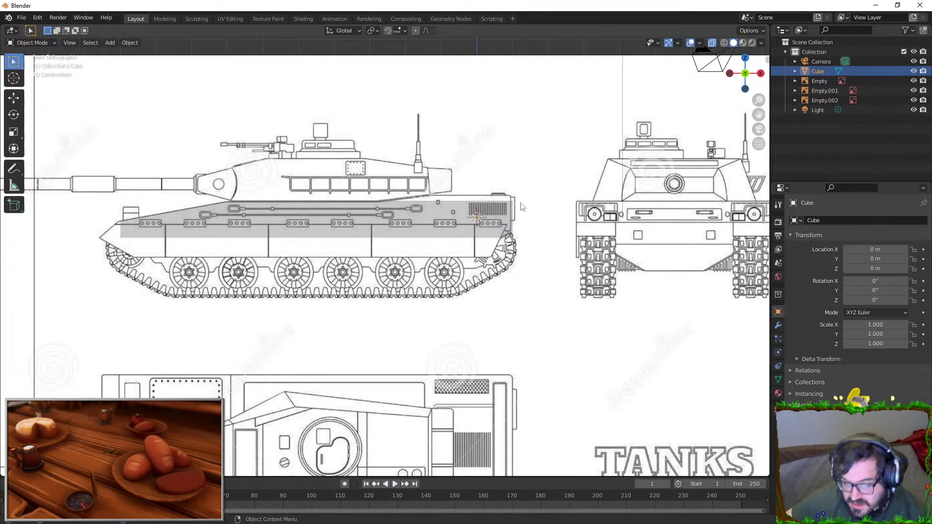
key(KP_3)
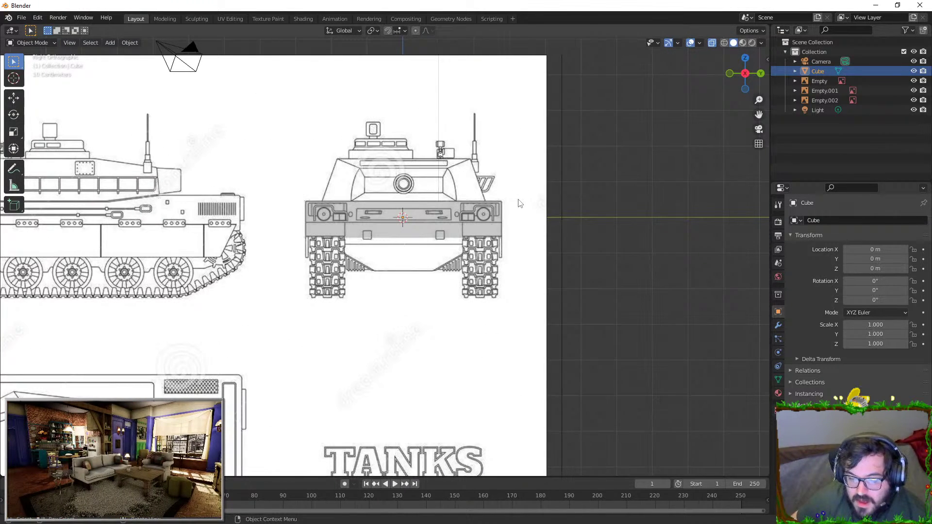
key(KP_1)
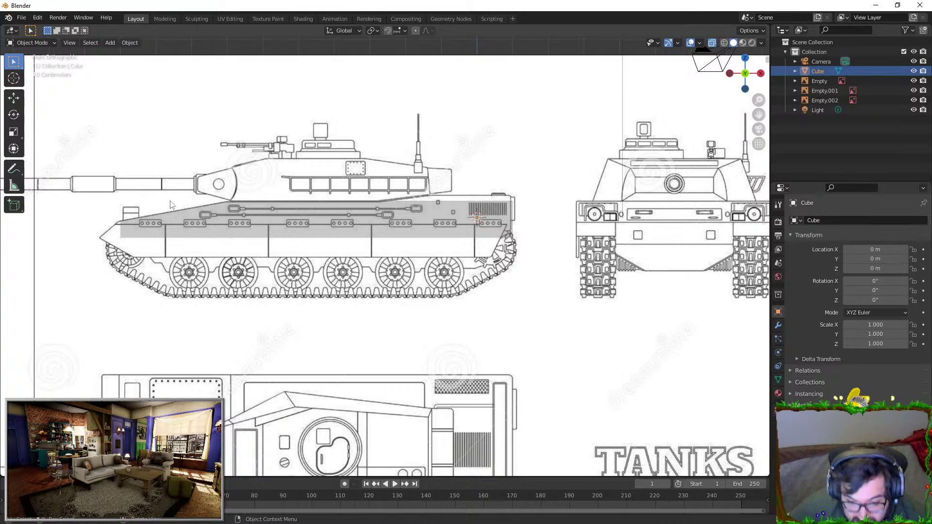
key(Tab)
key(ctrl+r)
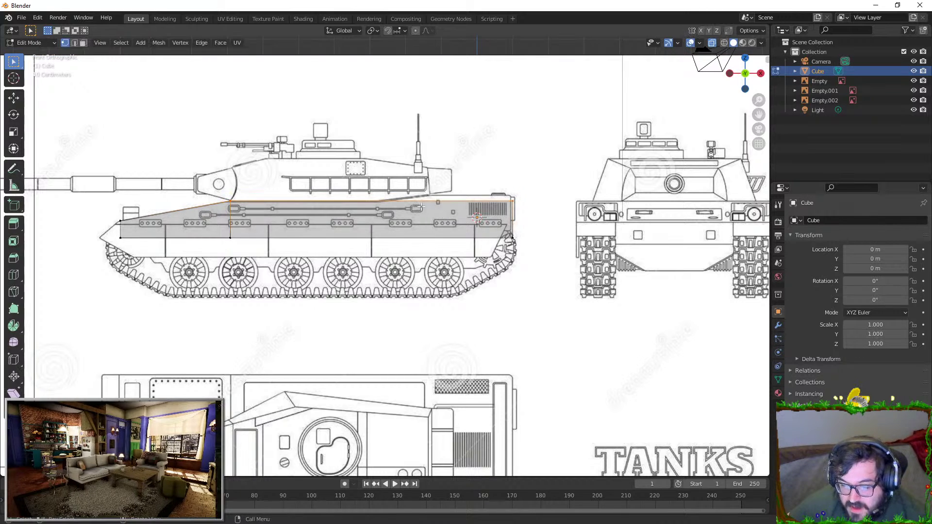
click(409, 204)
click(416, 204)
key(e)
key(x)
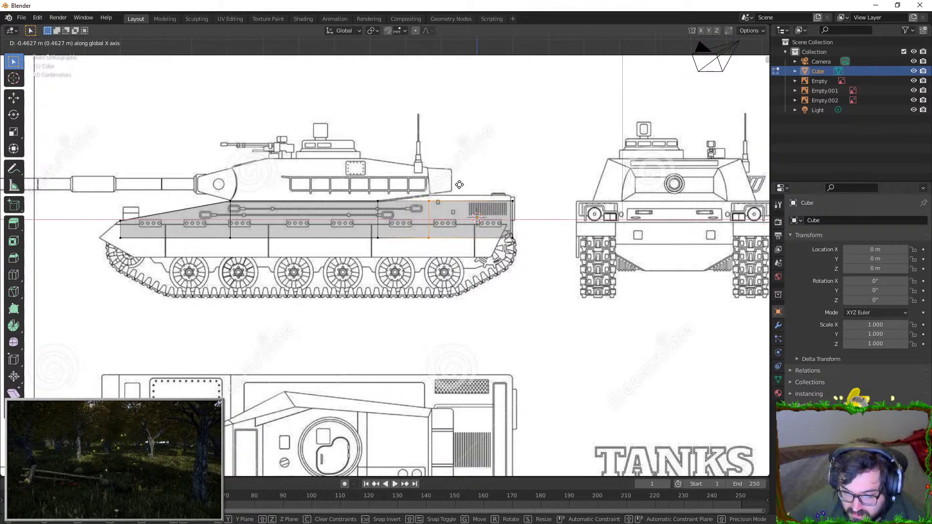
key(z)
click(513, 203)
Raise the top vertices at the rear loop and rear end along Z to match the raised rear deck
drag(421, 192, 452, 212)
key(g)
key(x)
key(z)
right_click(462, 206)
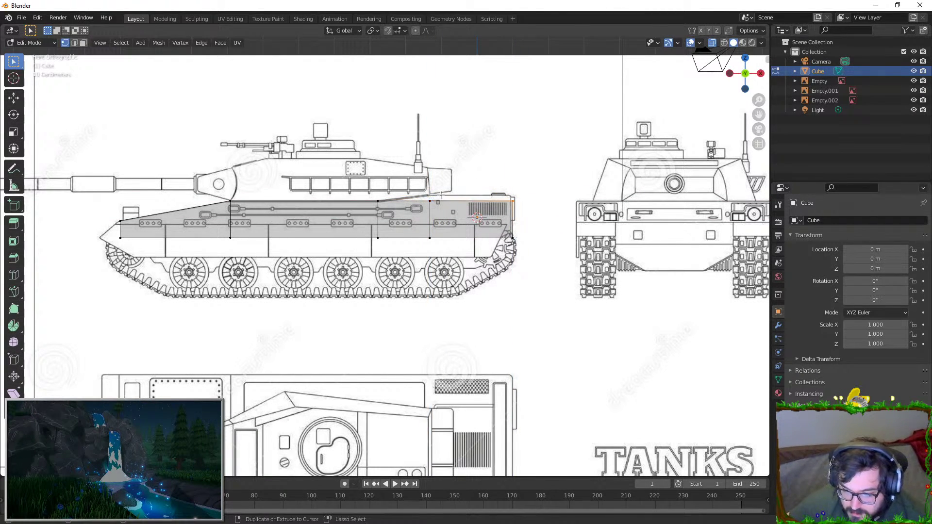
drag(532, 211, 531, 211)
key(g)
key(z)
click(528, 205)
key(Tab)
Turn off X-ray and inspect the blocked-out hull against the three tank blueprints in perspective
scroll(523, 210, down, 1)
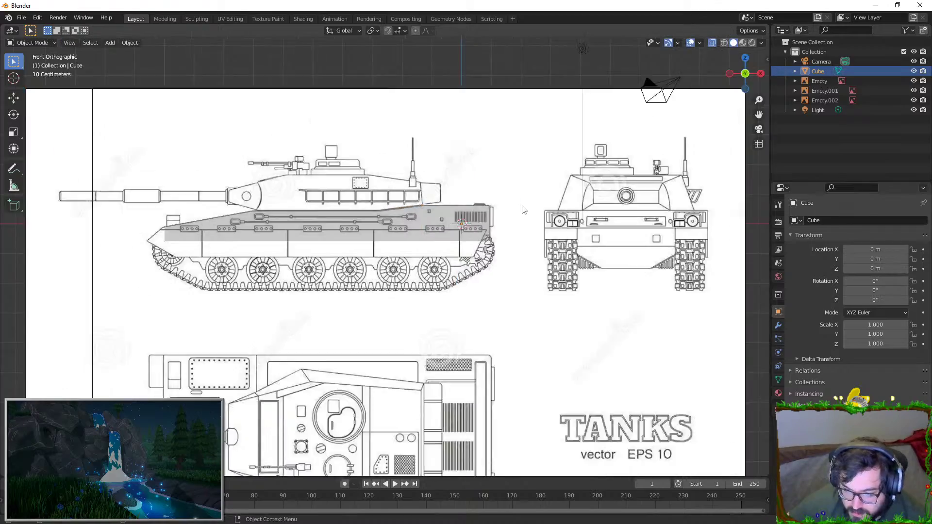
click(505, 214)
scroll(466, 218, down, 3)
middle_drag(421, 221, 341, 265)
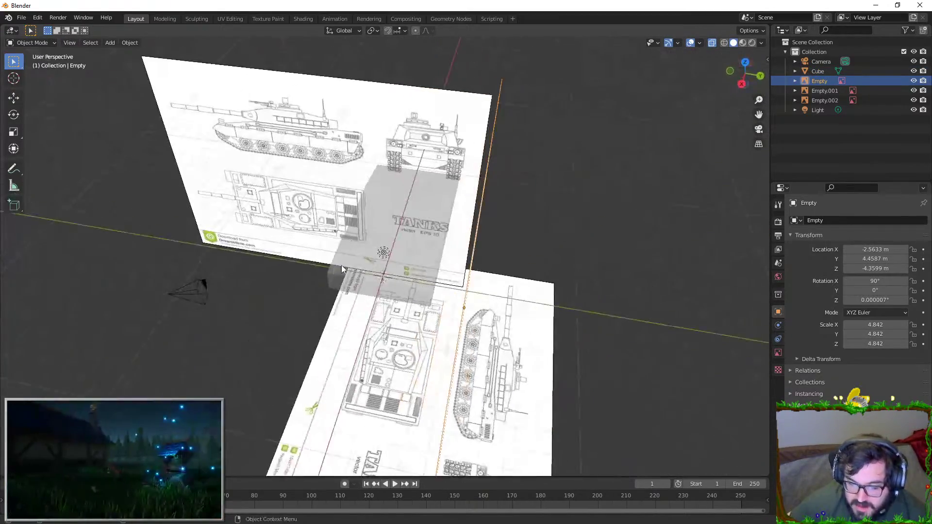
scroll(342, 266, up, 3)
click(343, 267)
click(710, 44)
scroll(439, 243, down, 3)
middle_drag(440, 243, 311, 199)
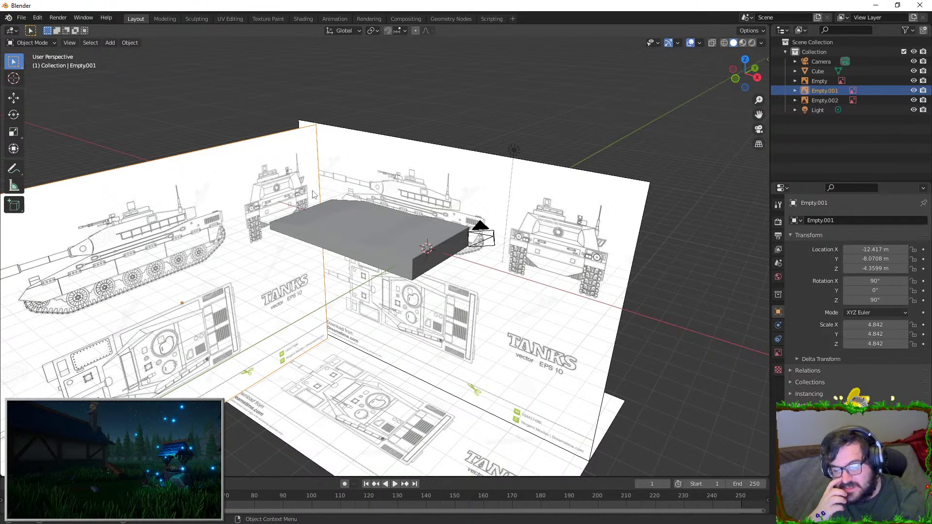
Delete all objects from the scene, including the hull and the blueprints
scroll(314, 195, down, 2)
drag(141, 114, 354, 291)
key(a)
key(Delete)
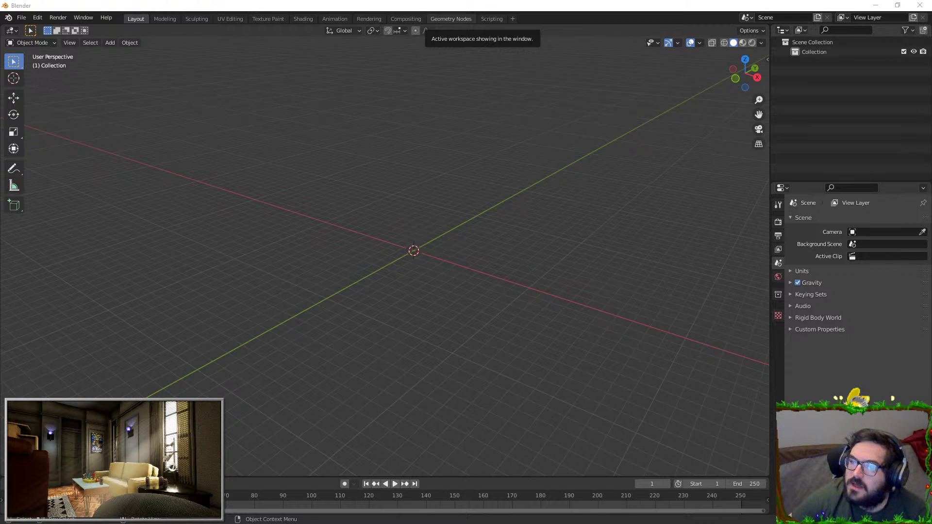
Try placing the record player photo in the scene as a reference image
drag(451, 18, 437, 164)
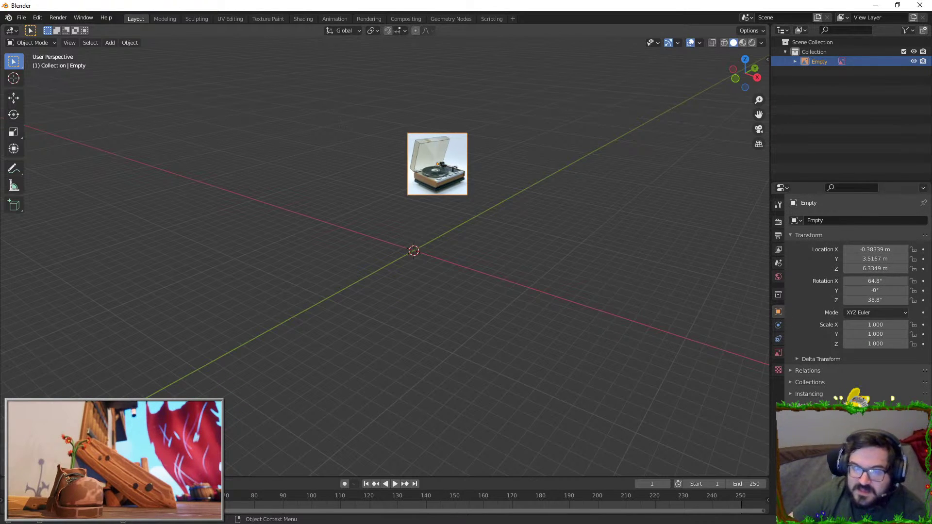
key(ctrl+z)
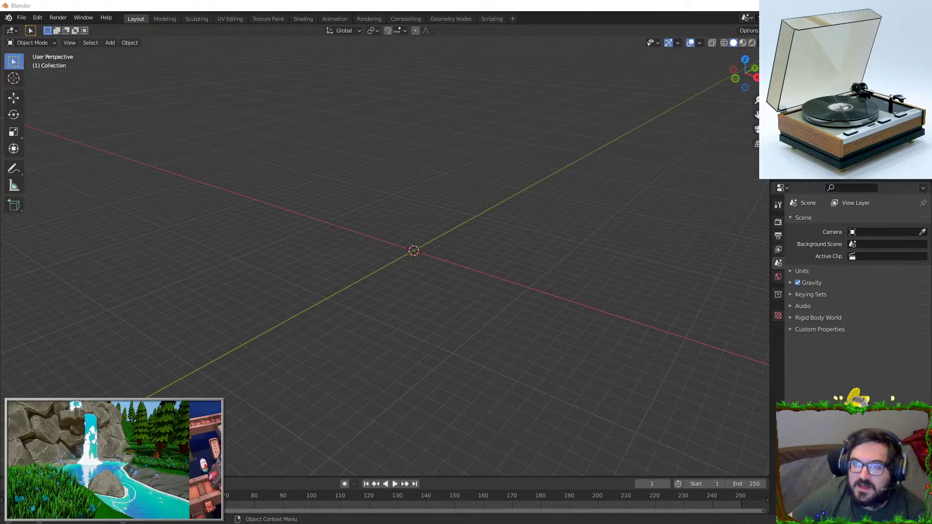
Add a cube at the origin and scale it down uniformly to about 0.435
middle_drag(536, 244, 495, 256)
key(shift+a)
mouse_move(483, 256)
click(515, 271)
key(s)
click(488, 258)
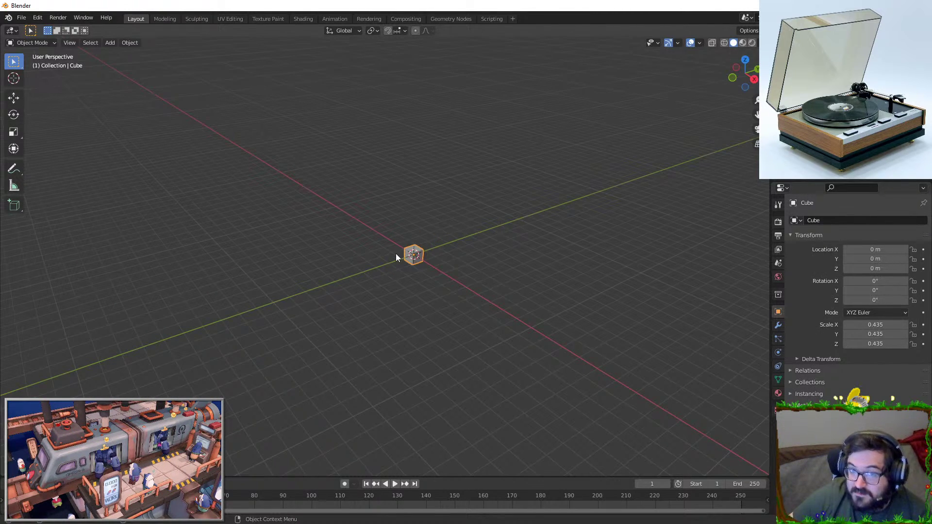
key(s)
key(x)
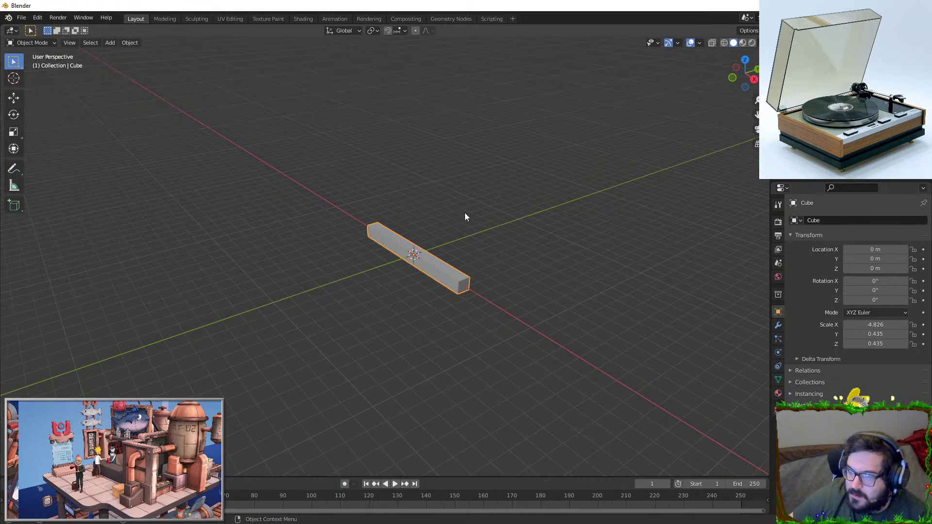
key(Escape)
Stretch the cube along Y to a scale of about 4.055
key(s)
key(y)
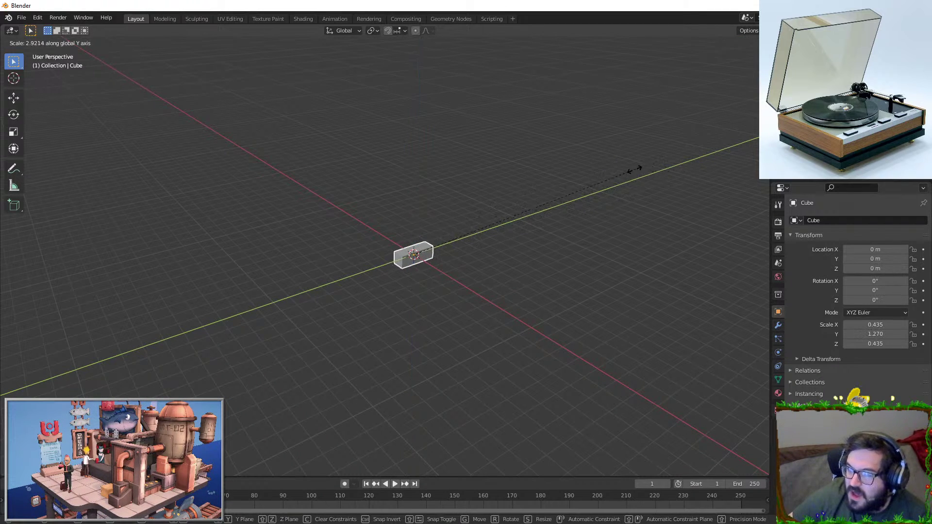
middle_drag(634, 171, 555, 218)
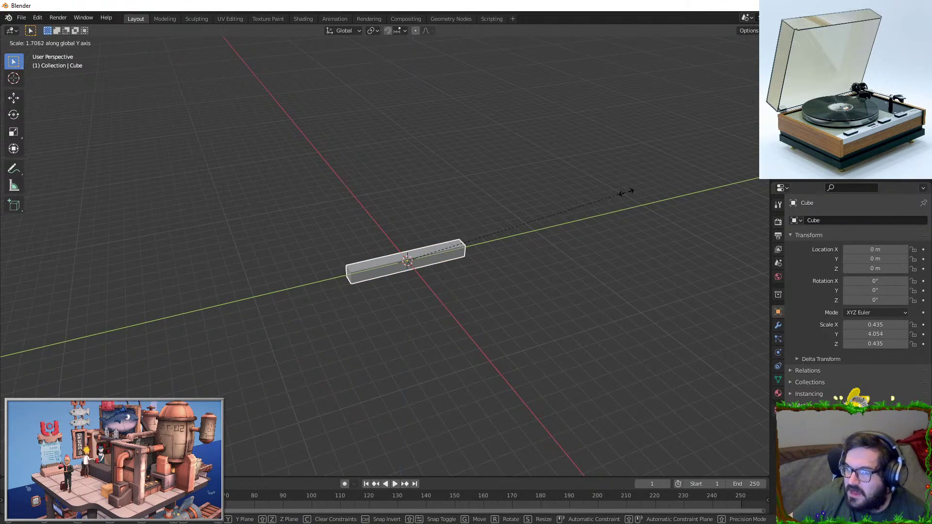
click(595, 197)
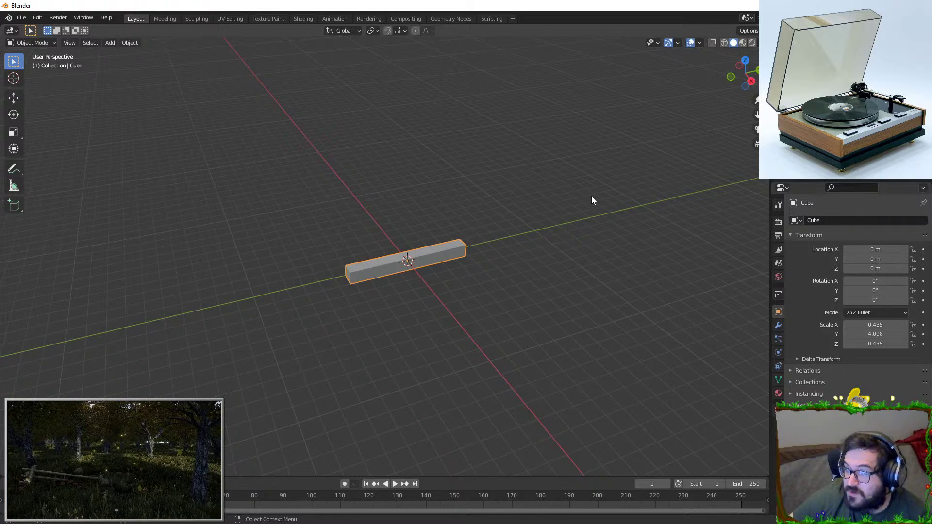
key(s)
key(y)
click(517, 223)
middle_drag(518, 223, 480, 258)
key(s)
key(x)
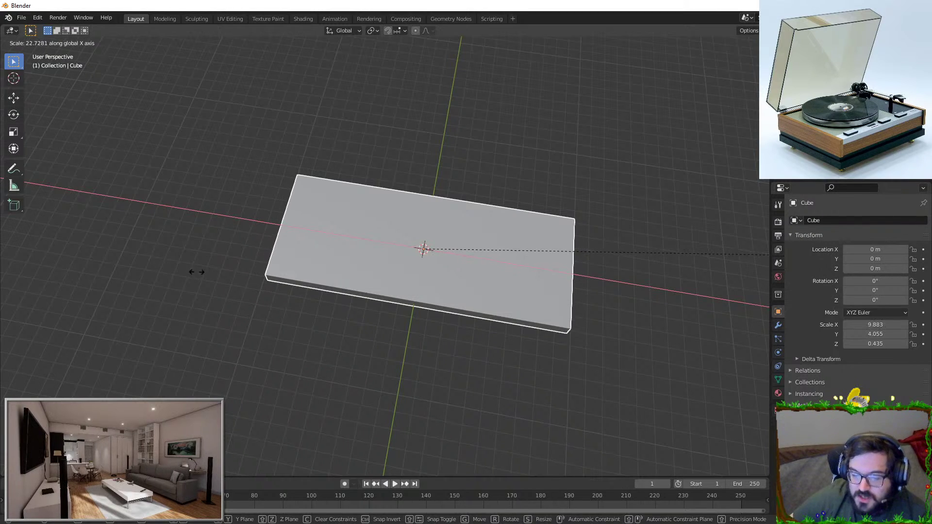
key(Escape)
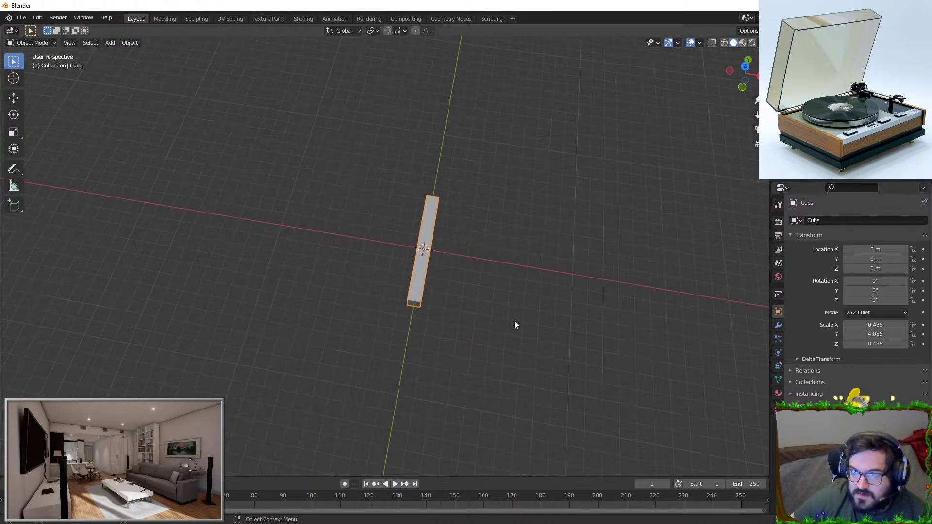
Widen the bar along X to a scale of about 2.664, forming a flat slab
scroll(512, 321, up, 2)
key(s)
key(x)
click(709, 291)
key(s)
key(x)
click(20, 281)
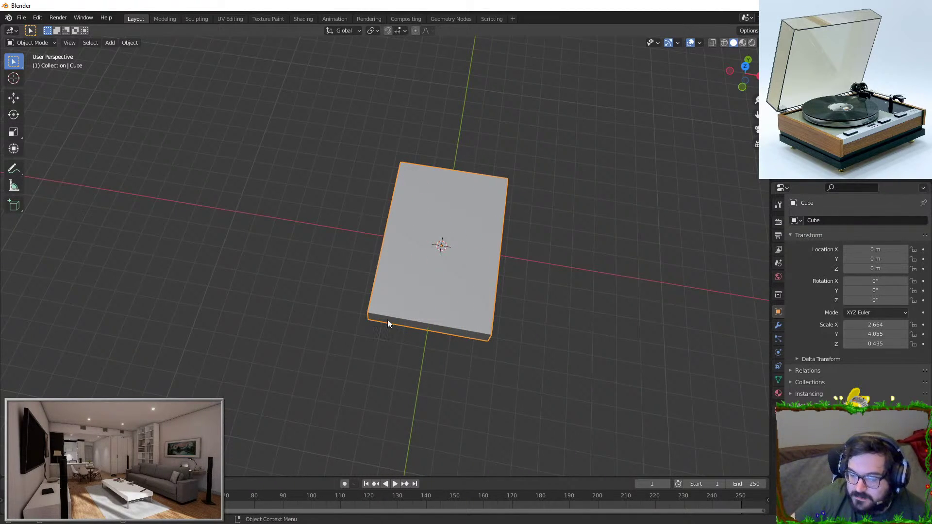
Enlarge the slab to a scale of about 4.830 along X and 5.256 along Y
key(s)
key(x)
click(515, 257)
middle_drag(514, 257, 467, 262)
key(s)
key(x)
click(547, 208)
key(s)
key(y)
click(364, 177)
middle_drag(364, 177, 425, 208)
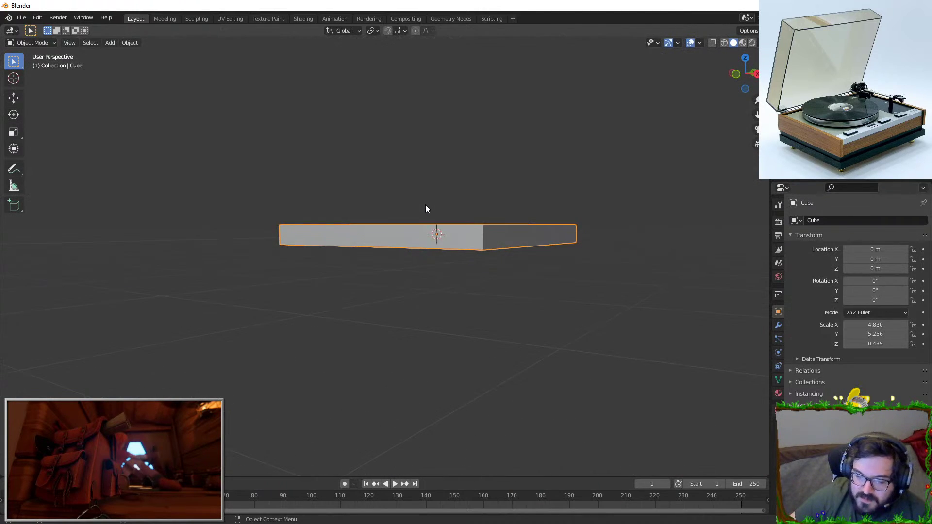
Add two loop cuts to the slab and spread them apart along Y by a factor of about 2.72, close to its sides
key(Tab)
middle_drag(388, 249, 403, 293)
key(ctrl+r)
scroll(443, 272, up, 1)
click(443, 272)
right_click(443, 273)
key(s)
key(y)
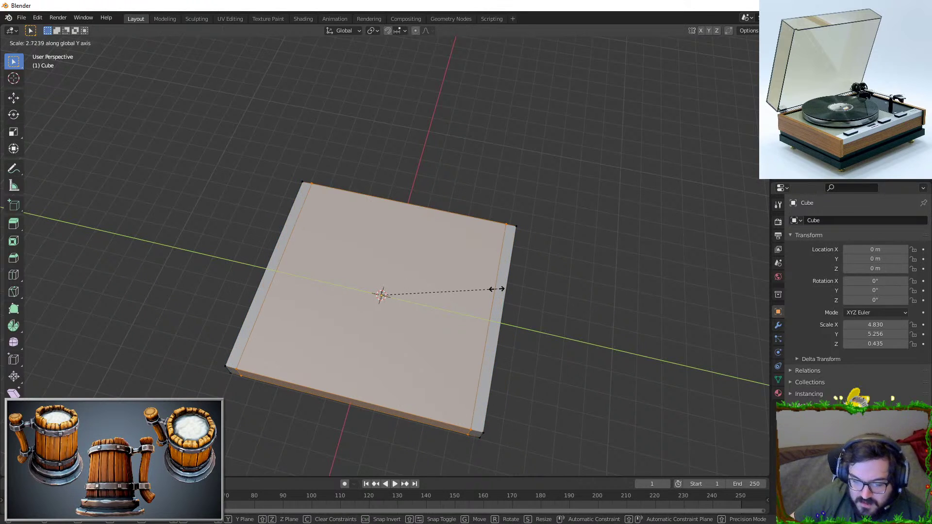
click(498, 289)
Add a loop cut across the slab and move it along X close to the negative X edge
middle_drag(313, 265, 397, 369)
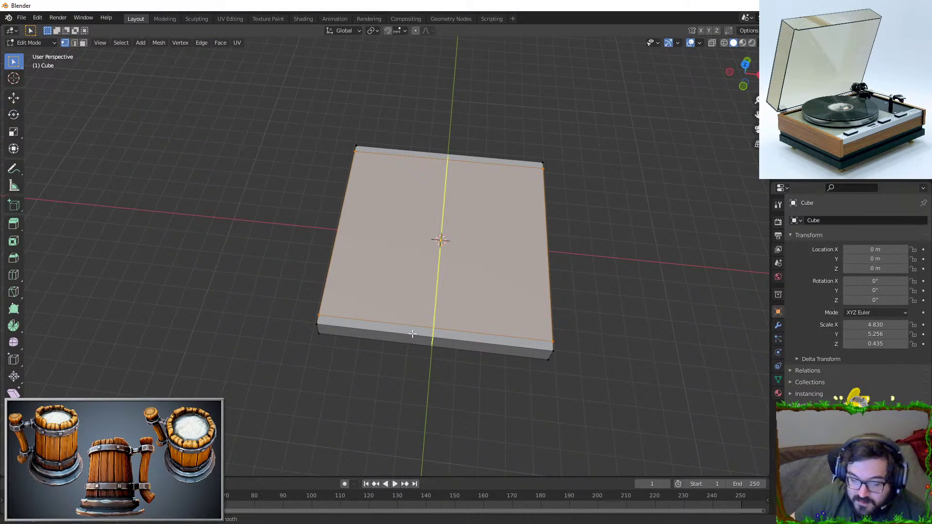
key(g)
key(x)
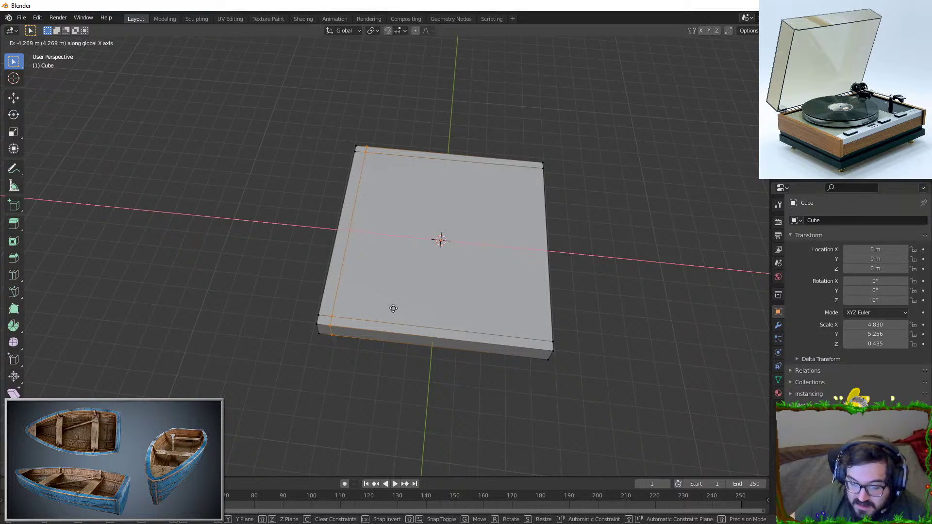
click(386, 306)
Delete the slab's large central faces and its open-end face, leaving a U-shaped frame of three bars
click(84, 43)
key(a)
middle_drag(491, 228, 443, 250)
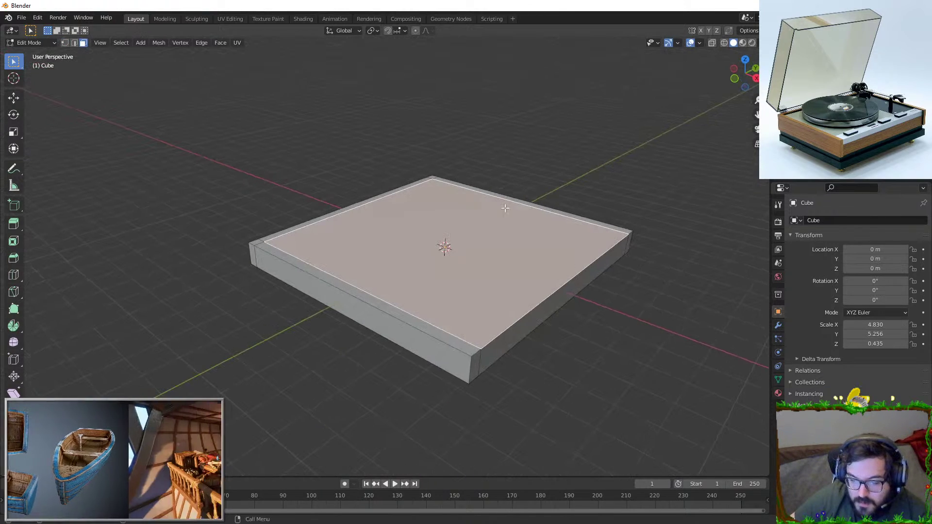
middle_drag(555, 306, 500, 283)
click(467, 234)
key(x)
click(441, 258)
Fill the open inner sides of the frame's bars with faces between their upper and lower edges
middle_drag(441, 257, 224, 239)
click(74, 42)
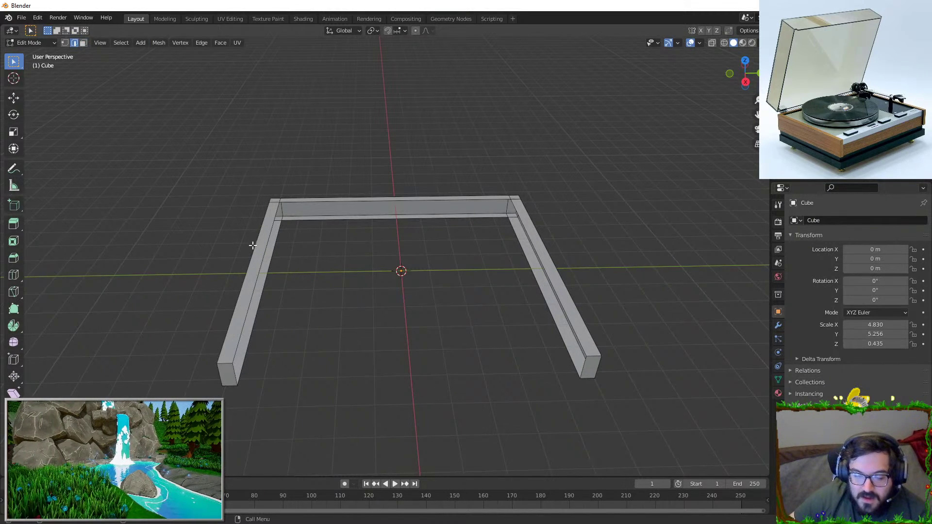
click(315, 220)
shift+click(315, 202)
key(f)
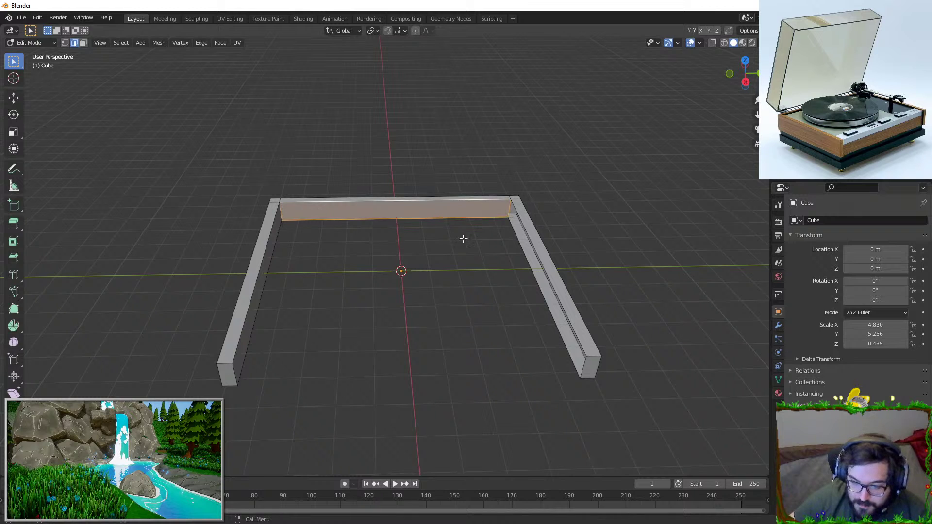
Turn on X-ray and move the back bar's outer edges slightly outward along X to thicken the bar
key(Tab)
middle_drag(583, 217, 542, 291)
key(KP_7)
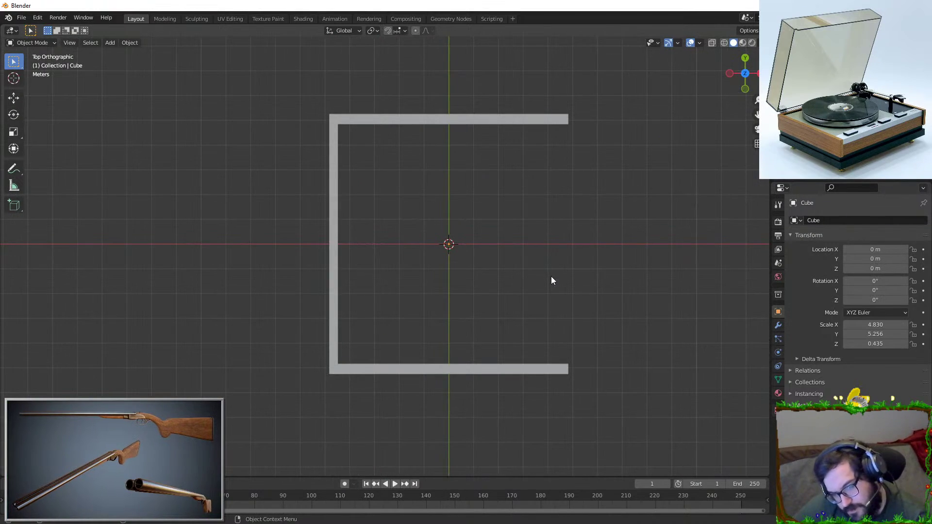
key(Tab)
click(711, 43)
drag(354, 80, 383, 463)
key(g)
key(x)
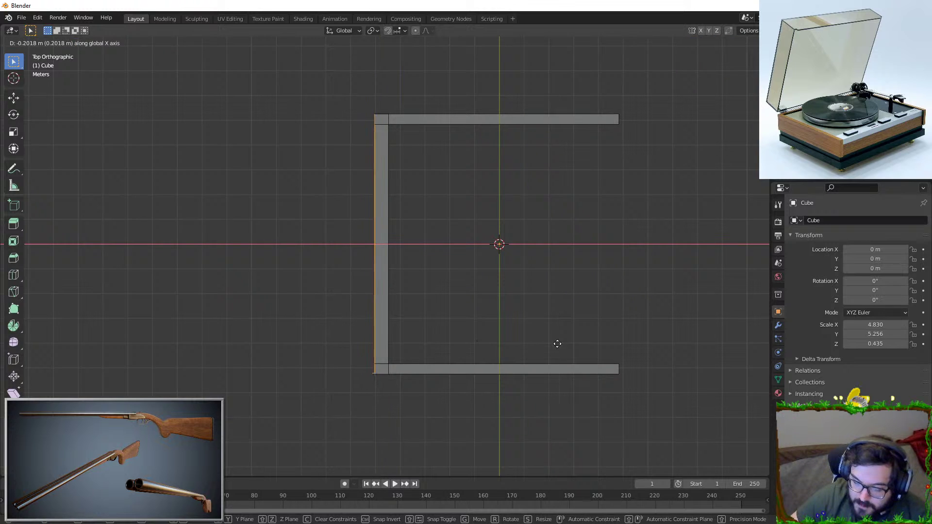
click(574, 340)
key(Tab)
middle_drag(575, 340, 428, 215)
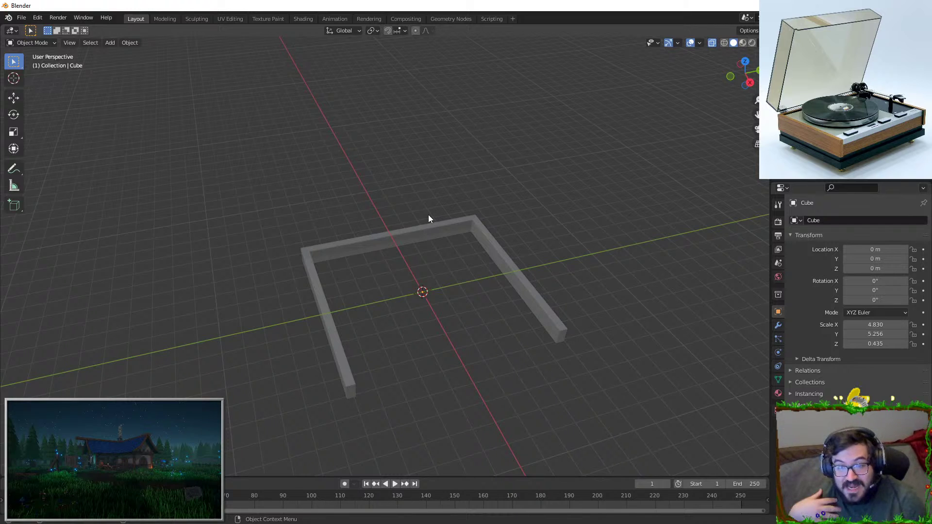
Move the back bar's outer edges slightly inward along X to match the side bars' thickness
drag(295, 154, 583, 293)
scroll(583, 293, up, 2)
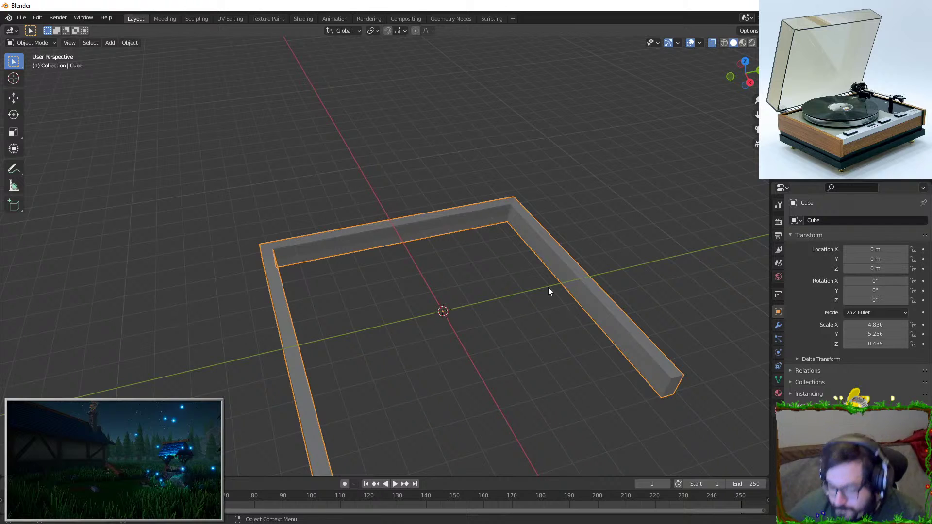
key(KP_7)
middle_drag(511, 190, 377, 185)
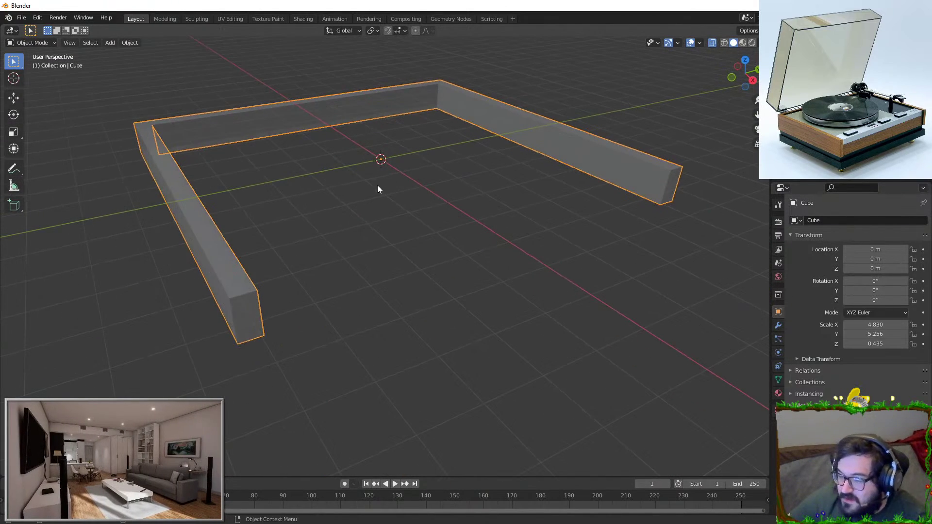
key(Tab)
key(a)
key(KP_7)
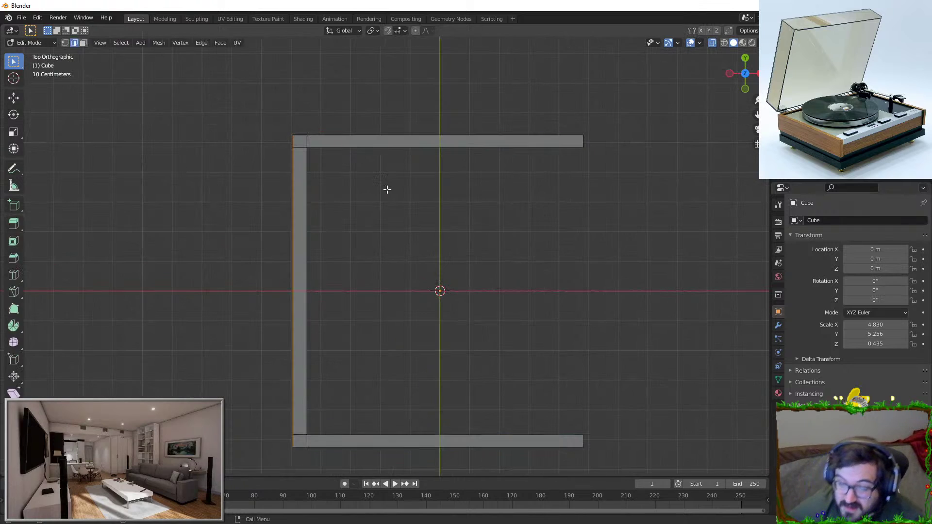
key(shift+a)
key(Escape)
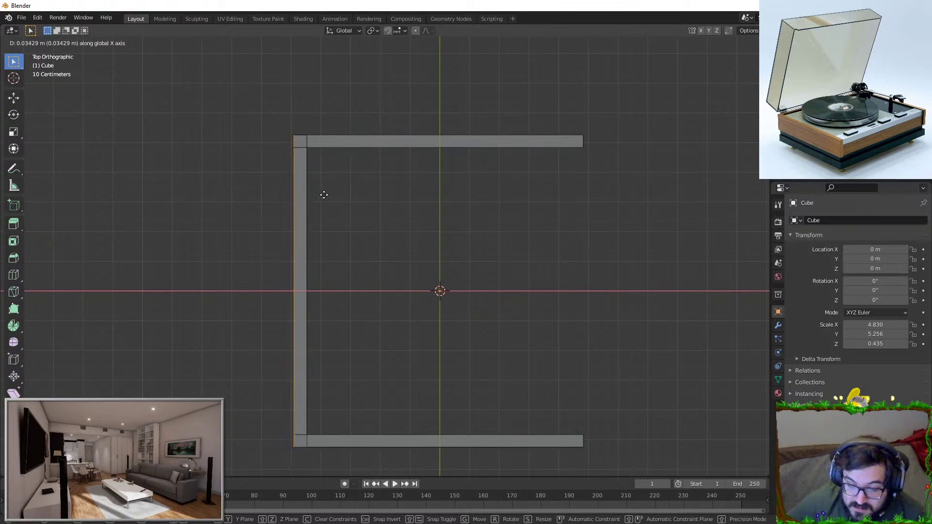
Add a cube to the frame mesh and move it along X to the frame's open end
key(shift+a)
click(468, 241)
key(g)
key(x)
click(572, 252)
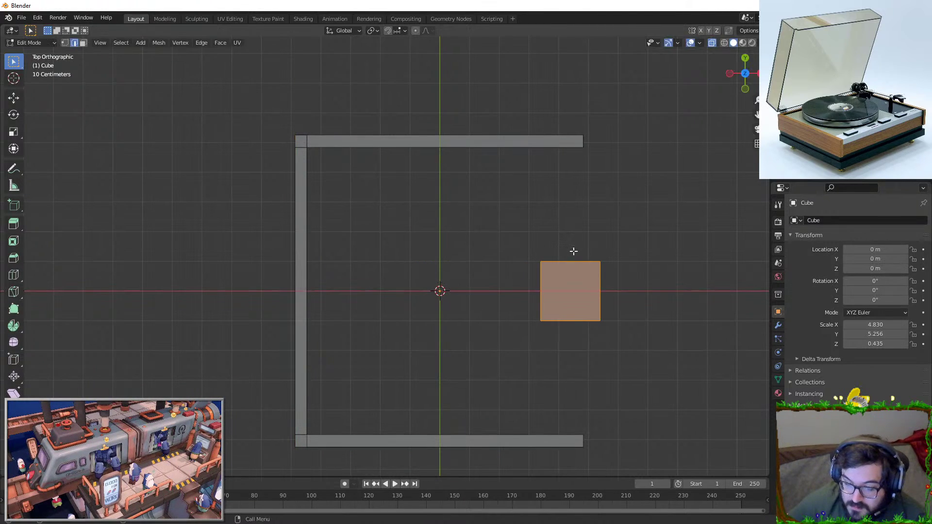
Scale the new cube narrower along X and longer along Y so it spans the gap between the side bars
key(s)
key(y)
click(566, 141)
key(s)
key(x)
click(616, 222)
key(s)
key(y)
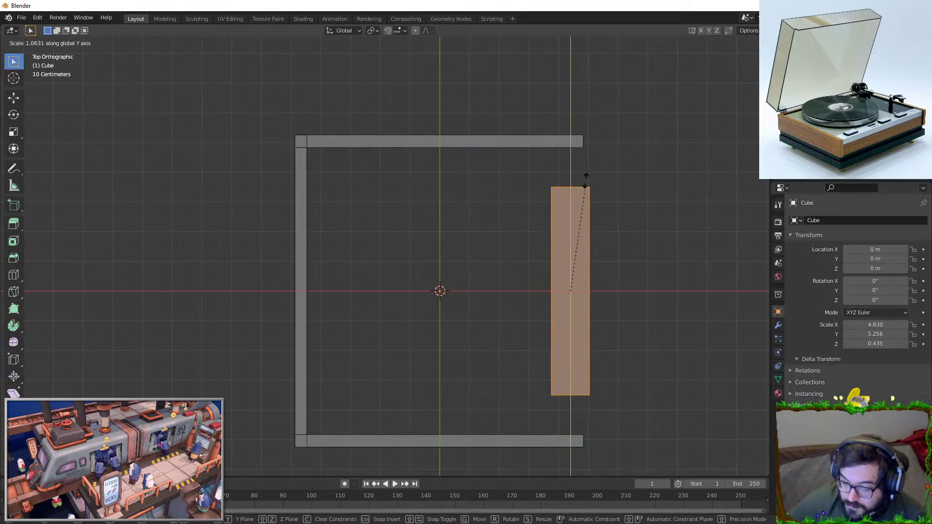
click(591, 161)
Fine-tune the front bar's length along Y by a factor of about 1.002 so its ends meet the side bars
key(Tab)
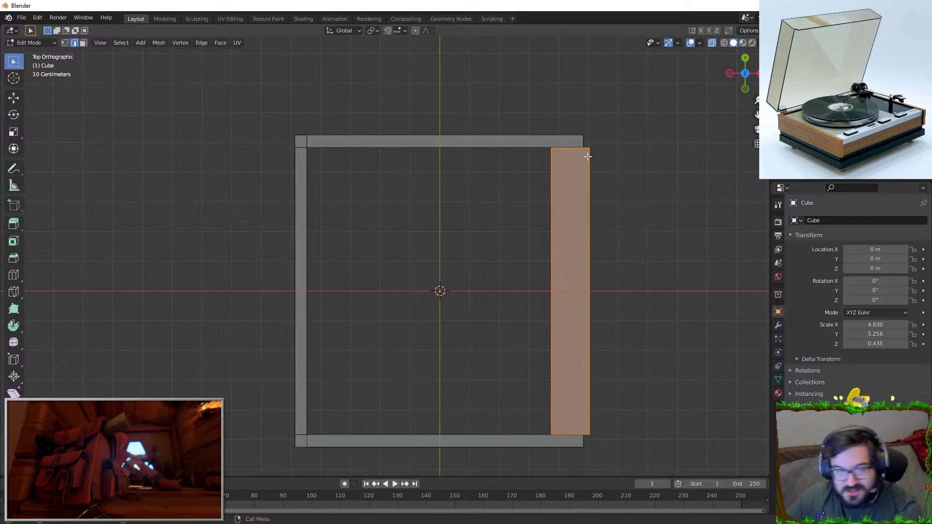
scroll(666, 206, up, 2)
key(s)
key(Escape)
scroll(620, 272, up, 8)
key(s)
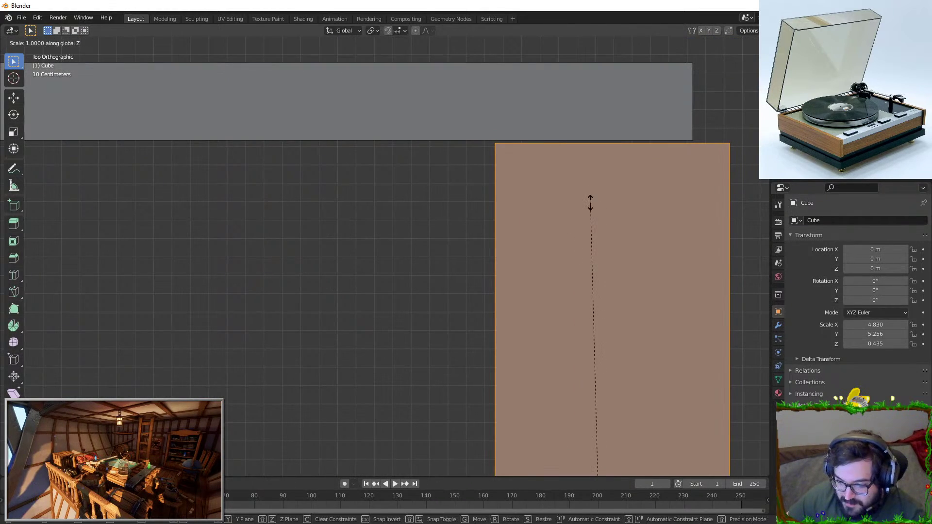
key(y)
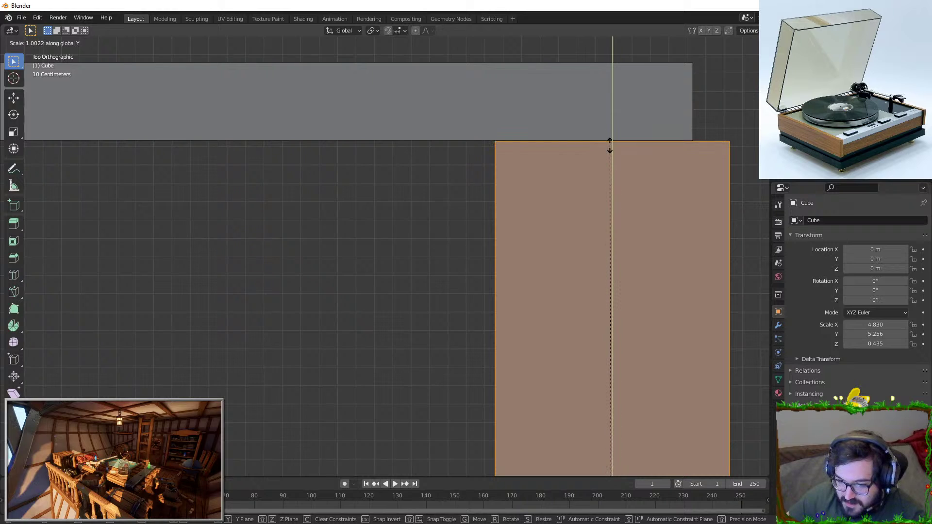
key(Escape)
scroll(607, 239, down, 5)
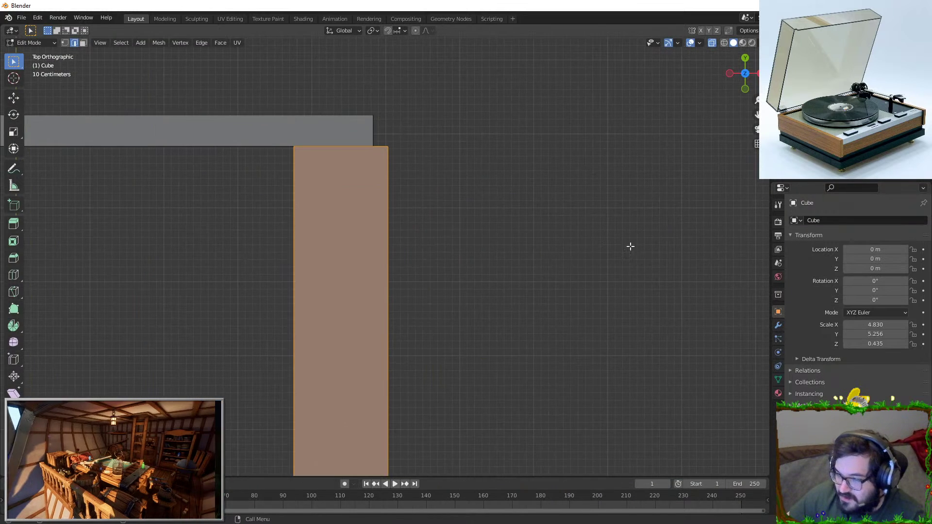
Narrow the front bar along X and move it along X until it is flush with the side bars' ends
key(s)
key(x)
click(345, 374)
key(g)
key(x)
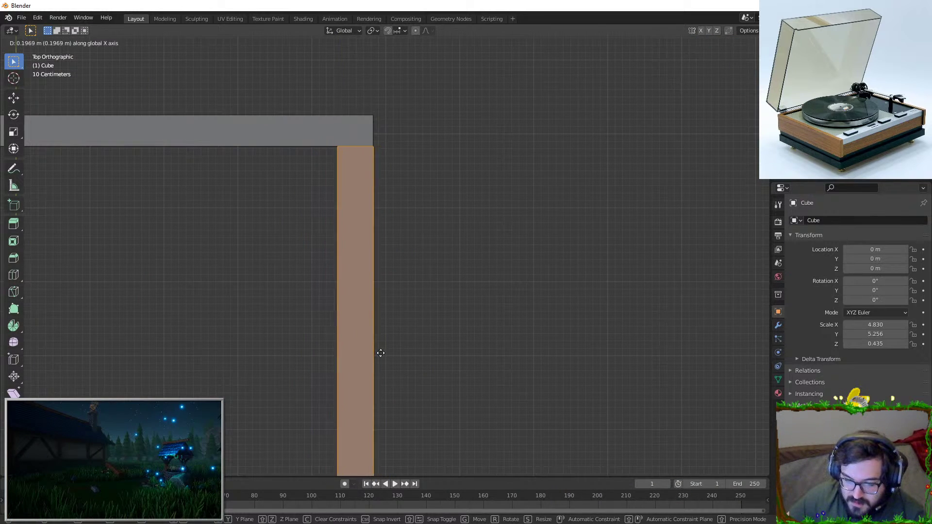
click(360, 353)
middle_drag(433, 264, 370, 198)
key(KP_1)
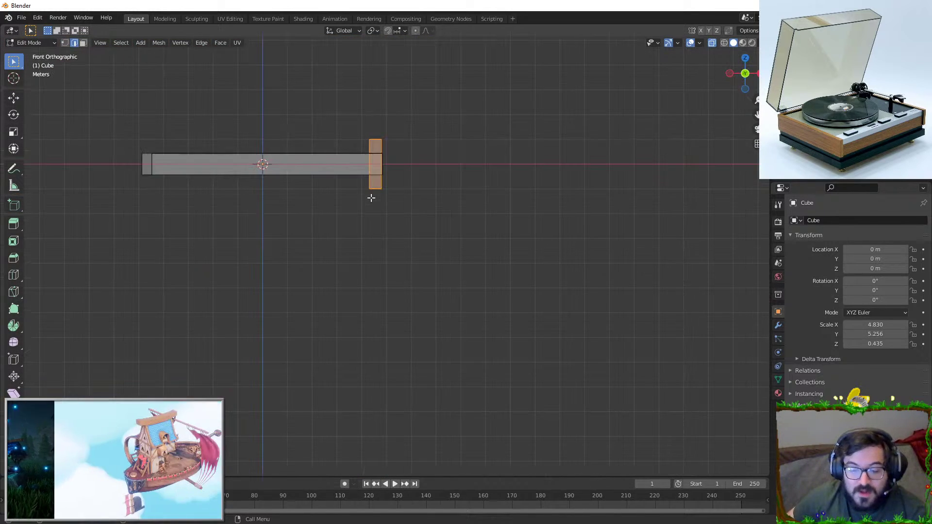
key(KP_3)
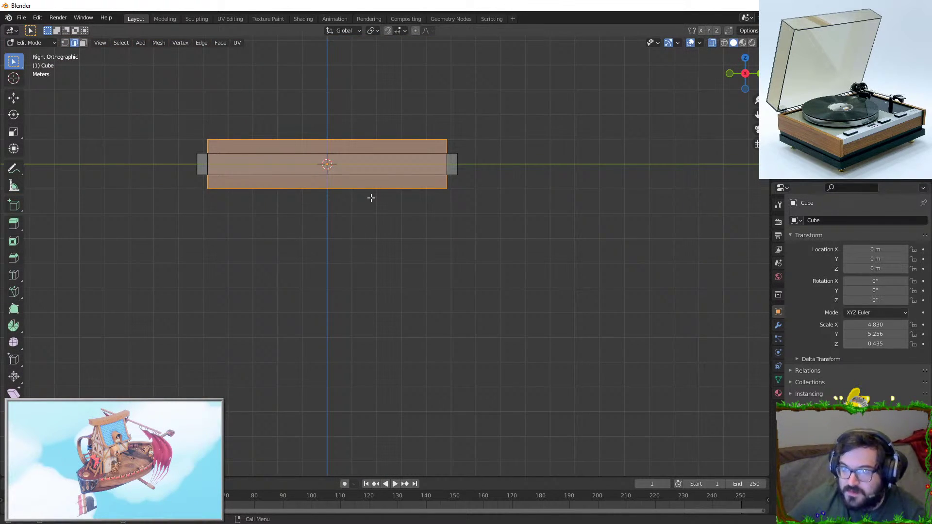
scroll(371, 198, up, 1)
key(b)
drag(445, 114, 92, 81)
key(b)
middle_drag(139, 85, 501, 155)
key(g)
key(z)
right_click(541, 141)
Raise the front bar's bottom edges about 0.5 m along Z, close to the side bars' underside
key(b)
middle_drag(117, 105, 520, 165)
scroll(518, 164, down, 1)
key(g)
key(z)
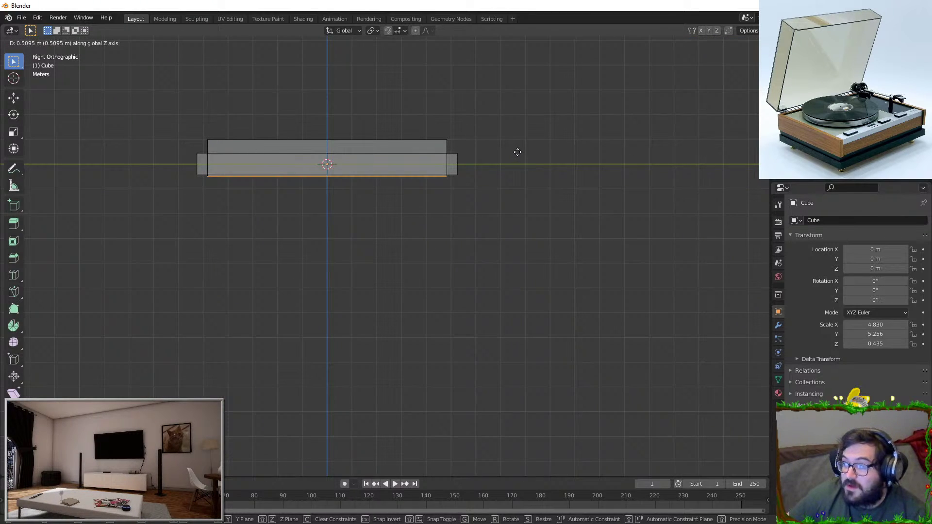
click(526, 135)
Fine-adjust the front bar's bottom edges along Z to line up exactly with the side bars' underside
shift+middle_drag(500, 149, 441, 212)
scroll(432, 199, up, 7)
shift+middle_drag(420, 174, 358, 283)
scroll(342, 272, up, 4)
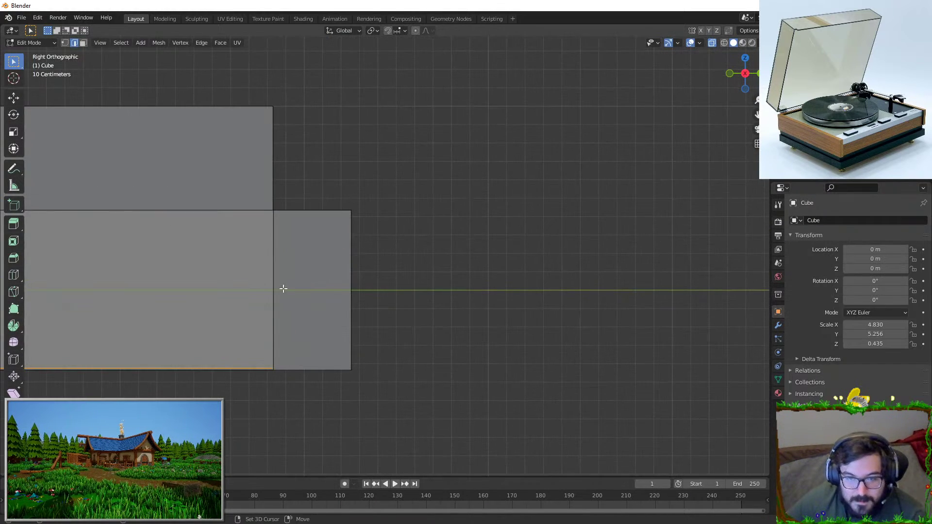
shift+middle_drag(283, 289, 364, 249)
scroll(384, 311, up, 6)
shift+middle_drag(406, 352, 500, 204)
scroll(486, 238, up, 4)
shift+middle_drag(461, 281, 477, 258)
key(g)
key(Escape)
key(g)
key(z)
click(466, 176)
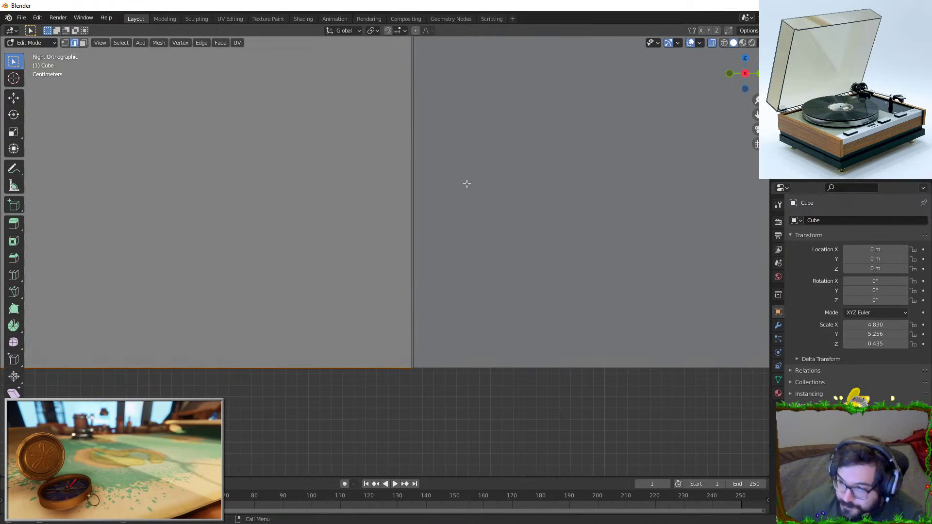
Lower the front bar's top edges along Z to about the mid-height of the side bars
scroll(301, 187, down, 6)
scroll(246, 175, down, 2)
shift+middle_drag(510, 179, 611, 208)
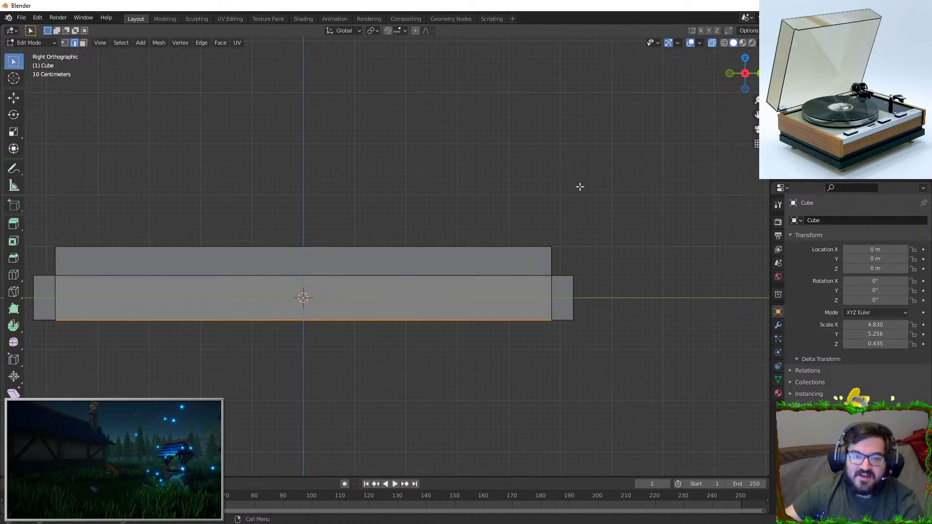
drag(561, 110, 12, 245)
key(g)
key(z)
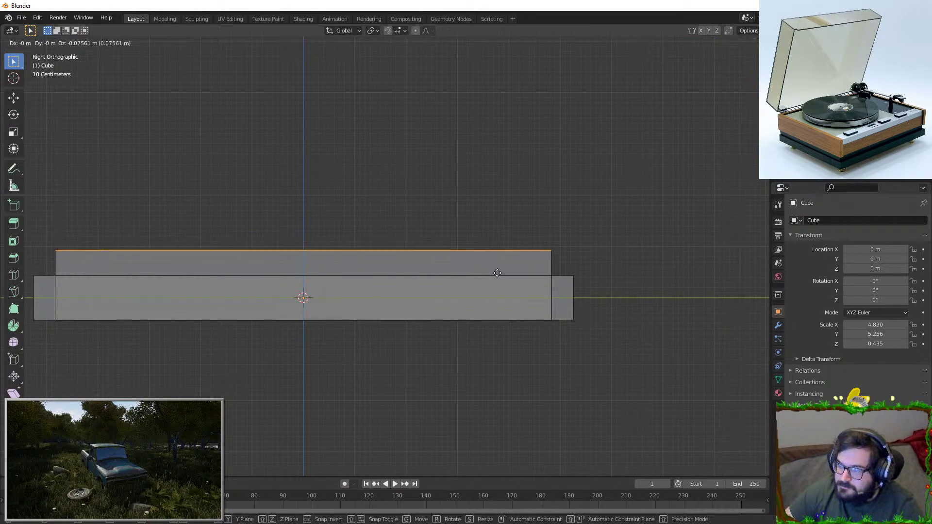
click(507, 296)
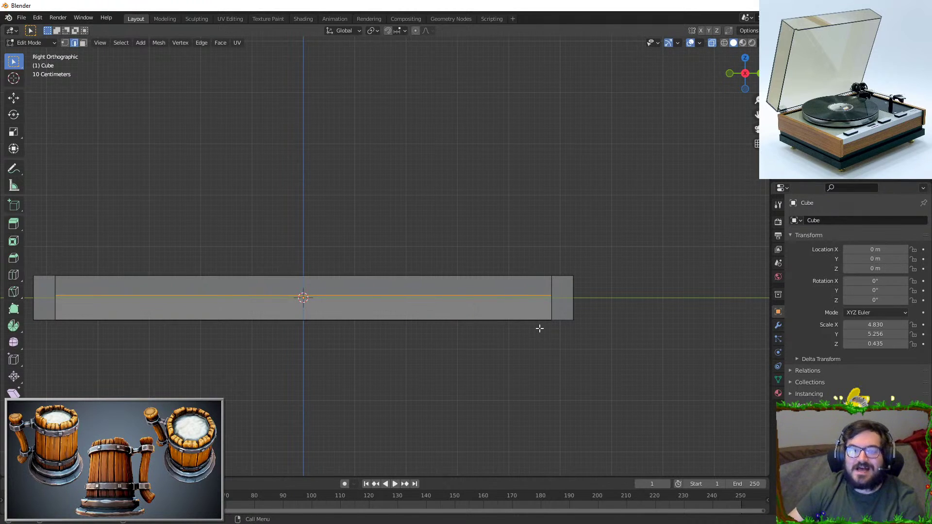
Raise the front bar's selected top edges about 0.11 m along Z
key(g)
key(y)
right_click(569, 320)
key(g)
key(z)
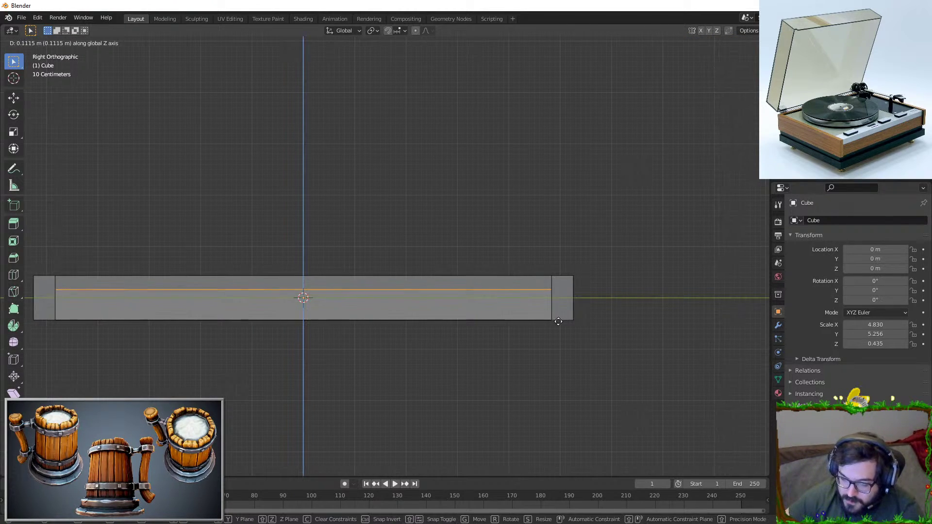
click(555, 323)
Lower the front bar's top edges about 0.04 m along Z in the right orthographic view
shift+middle_drag(543, 335, 557, 332)
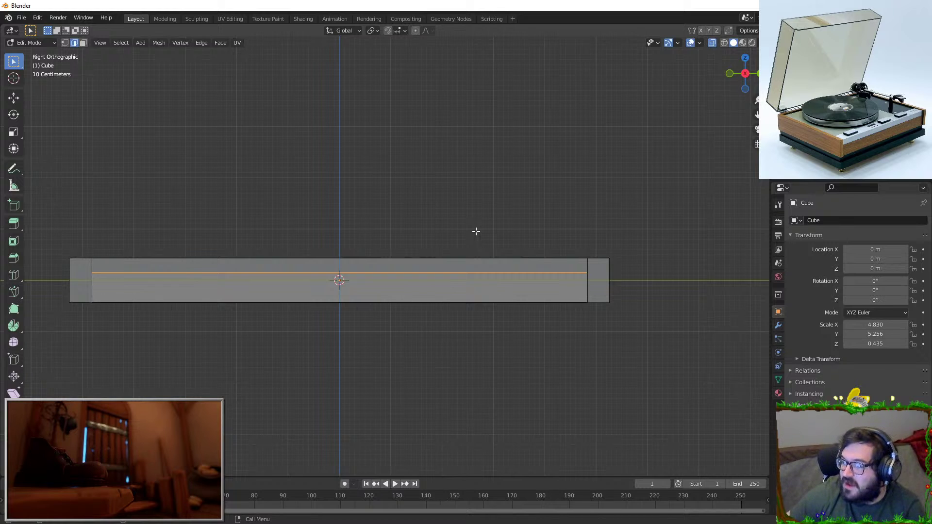
scroll(483, 231, up, 1)
key(g)
key(z)
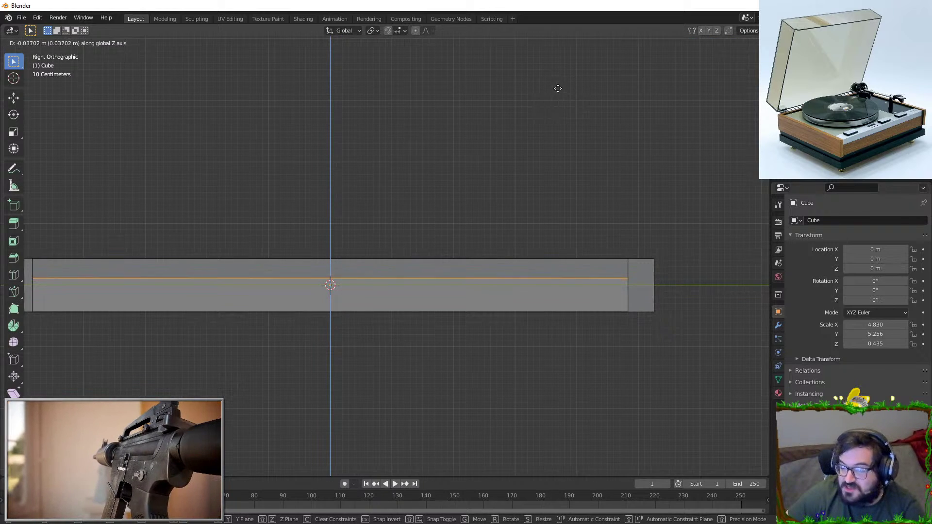
click(557, 88)
Extrude the front bar's top face upward along Z until it roughly reaches the side bars' tops
scroll(525, 187, down, 2)
shift+middle_drag(525, 186, 474, 267)
scroll(519, 274, up, 2)
scroll(440, 250, down, 3)
scroll(351, 226, up, 3)
middle_drag(350, 226, 424, 221)
key(e)
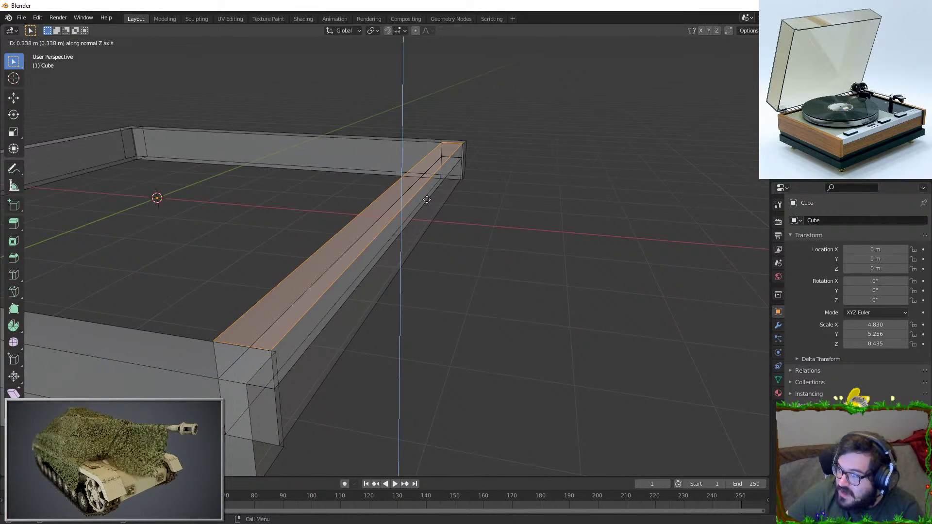
click(426, 181)
Move the inner side face of the front bar's extruded upper section inward along X to form a ledge
click(83, 43)
middle_drag(228, 104, 230, 270)
middle_drag(176, 261, 334, 236)
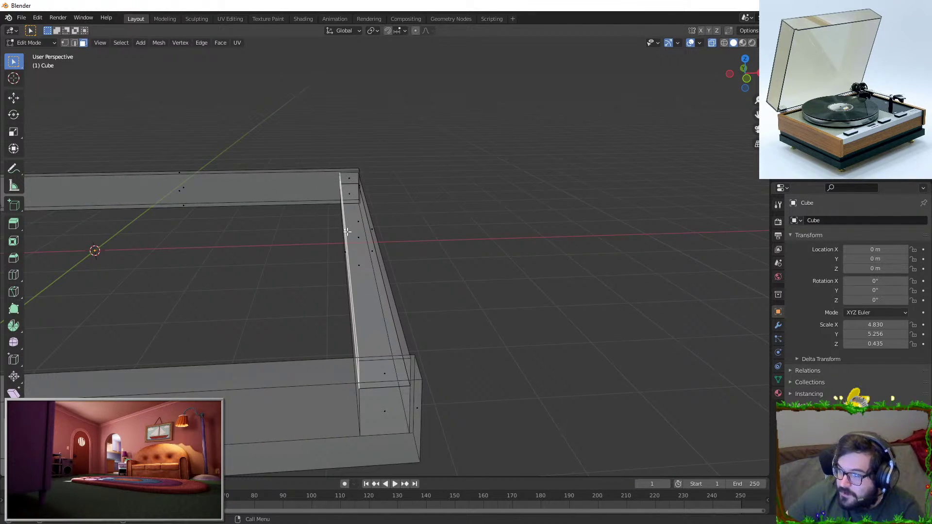
key(g)
key(x)
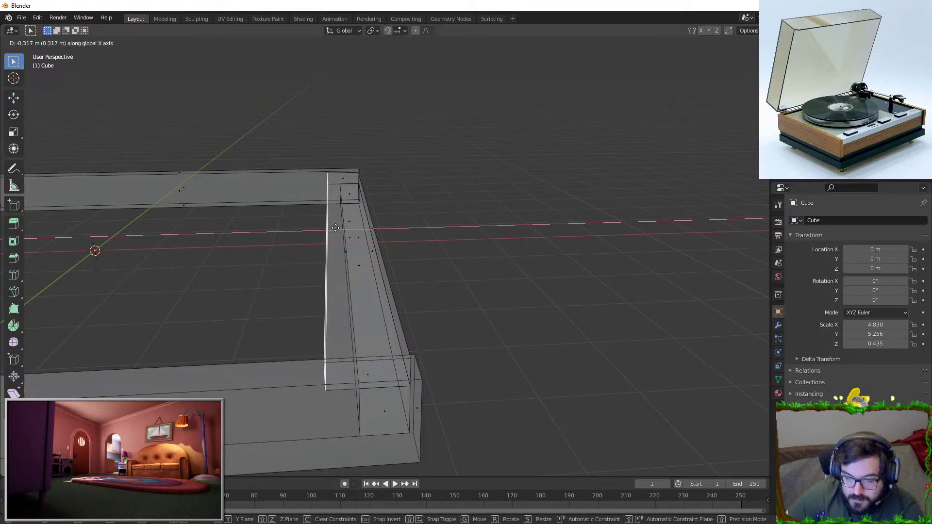
click(331, 230)
Lower the ledge's inner face along Z and nudge it back up about 0.03 m
middle_drag(332, 231, 411, 229)
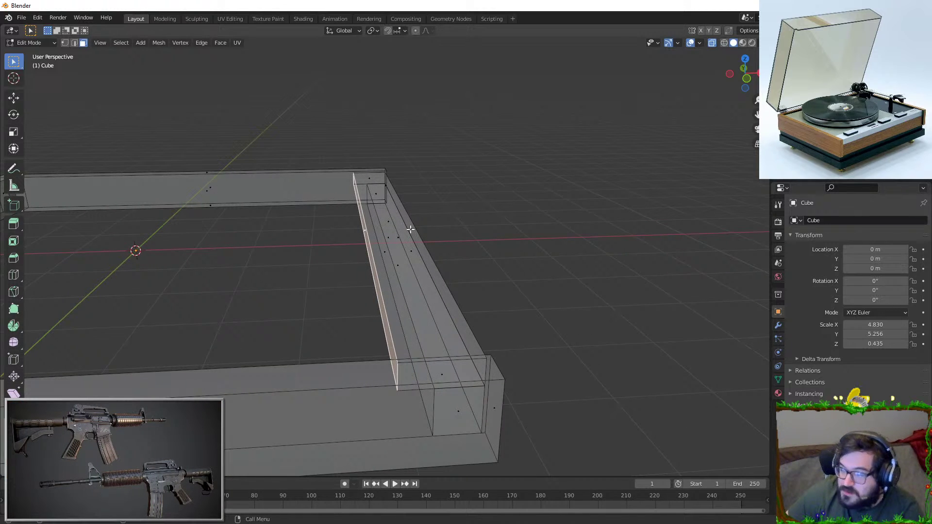
middle_drag(355, 229, 389, 210)
key(g)
key(z)
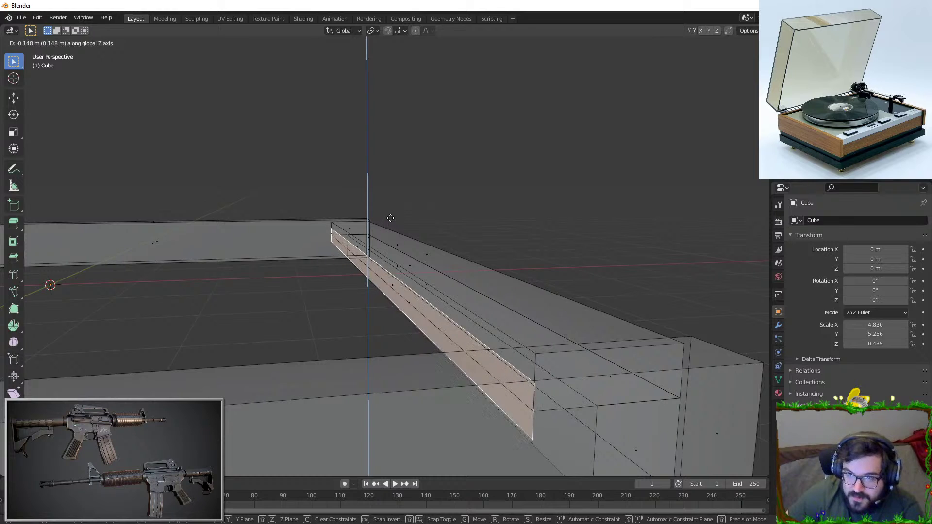
click(390, 216)
key(g)
key(z)
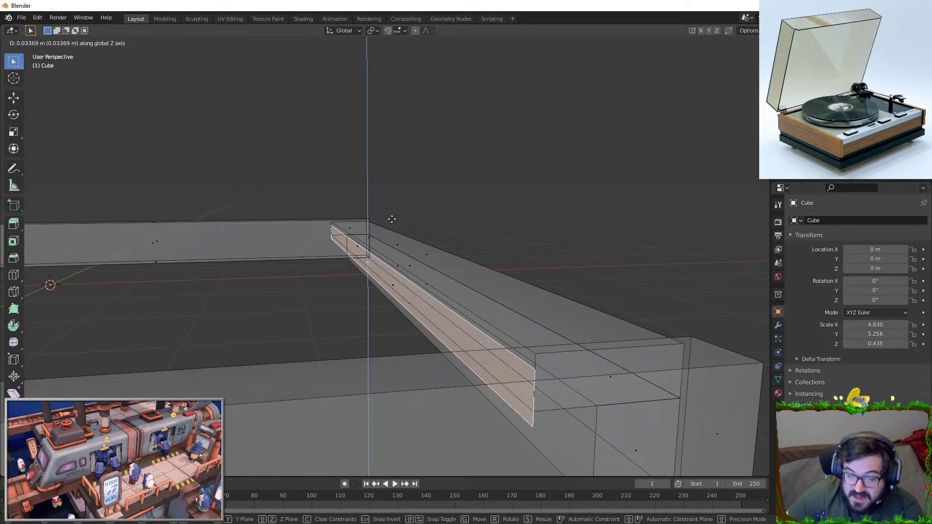
click(391, 217)
Extend the ledge's inner face across the frame along X with vertex snapping until it meets the back bar's inner side
scroll(415, 242, down, 5)
middle_drag(486, 295, 448, 61)
click(405, 31)
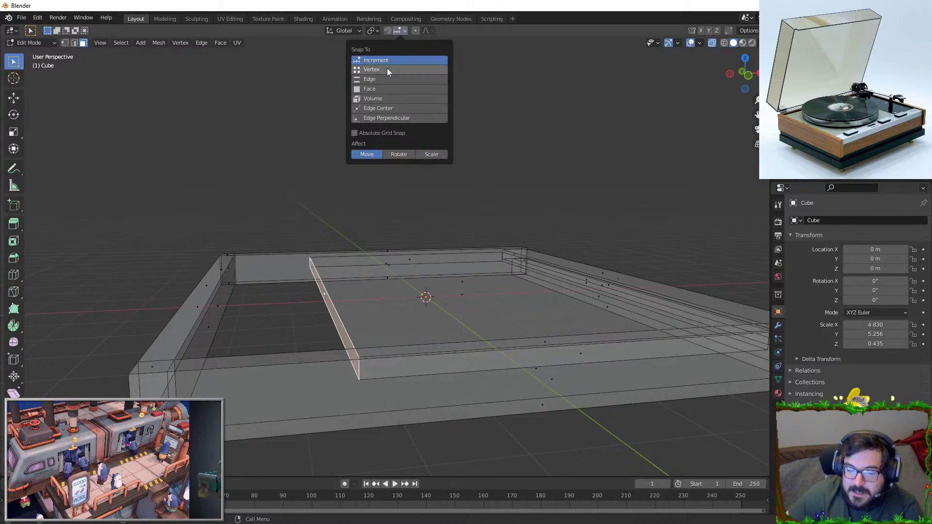
click(386, 68)
click(388, 30)
key(g)
key(x)
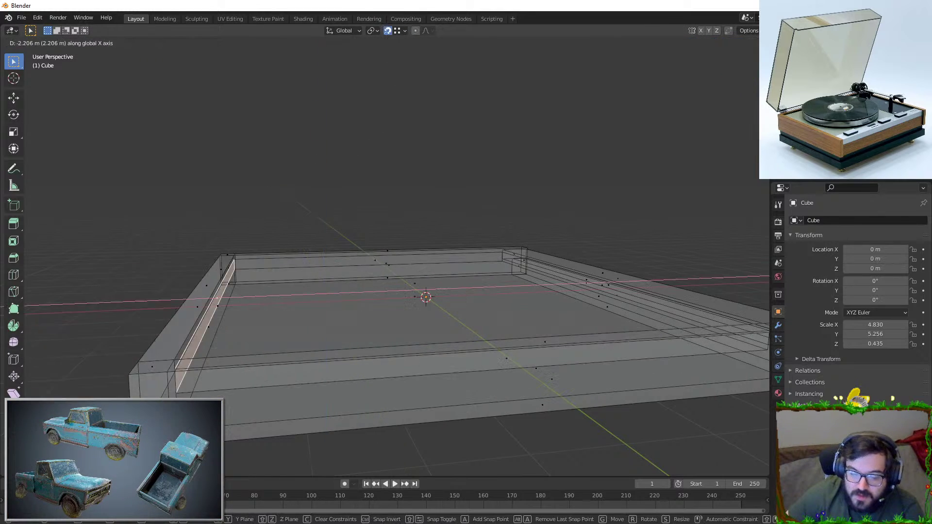
click(336, 361)
Leave mesh editing and turn off X-ray display for the base frame
key(Tab)
scroll(378, 298, down, 5)
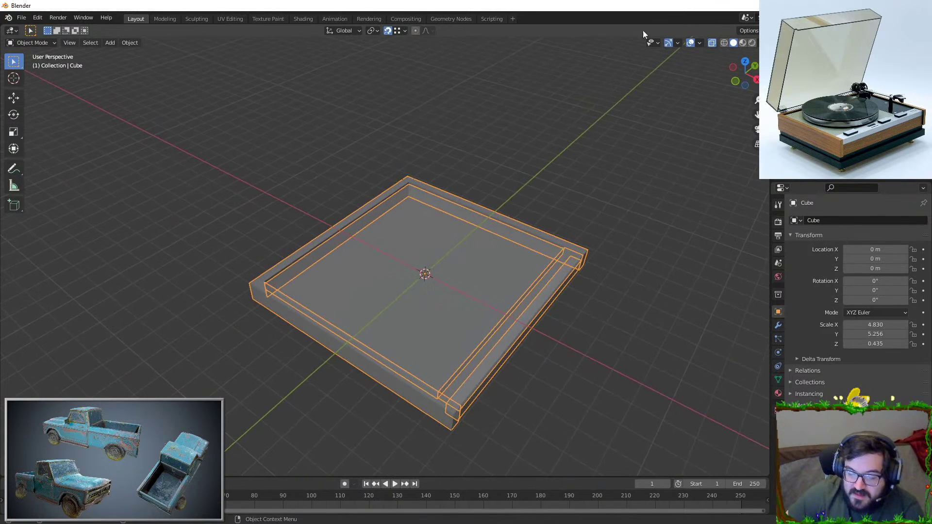
click(711, 44)
scroll(406, 218, up, 4)
middle_drag(453, 243, 446, 277)
Adjust the large inner panel's top face along Z so it sits slightly below the tops of the frame bars
key(Tab)
middle_drag(422, 149, 456, 140)
key(g)
key(x)
right_click(431, 140)
key(g)
key(y)
right_click(433, 154)
key(g)
key(z)
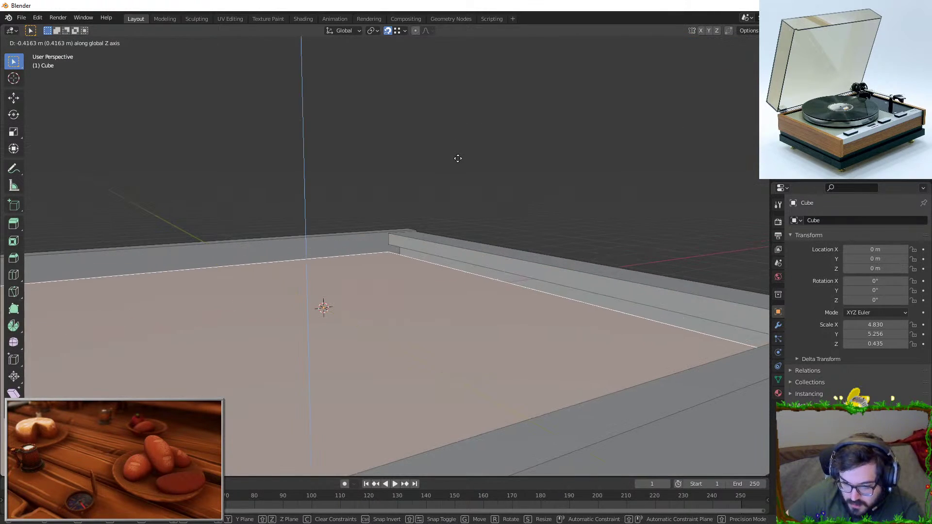
click(462, 88)
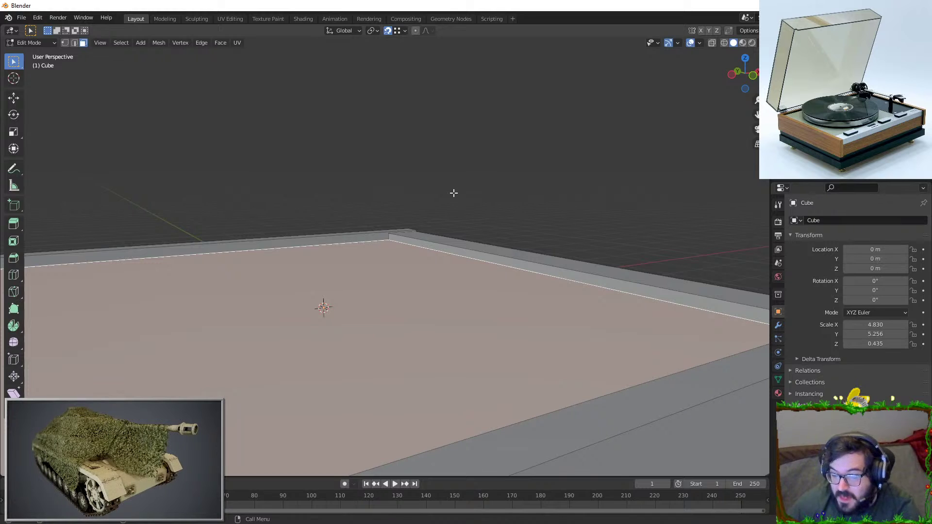
Move the narrow vertical face between the panel and front strip about 0.47 m inward along X to widen the strip
middle_drag(509, 155, 410, 270)
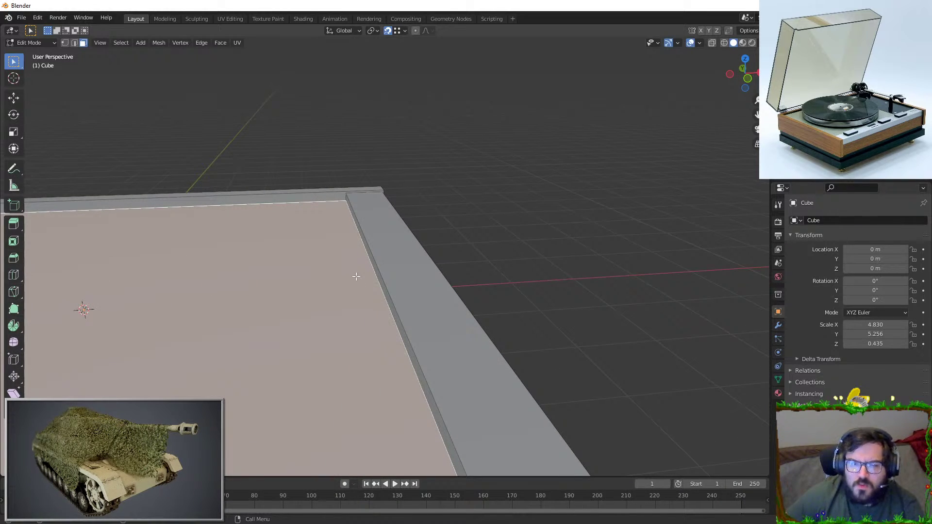
scroll(466, 299, up, 2)
middle_drag(444, 260, 491, 269)
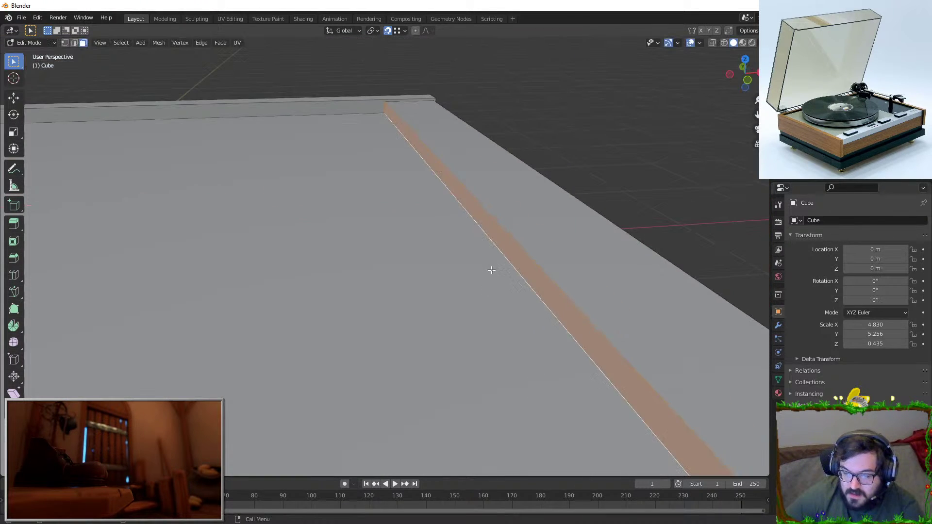
scroll(491, 270, down, 6)
key(g)
key(x)
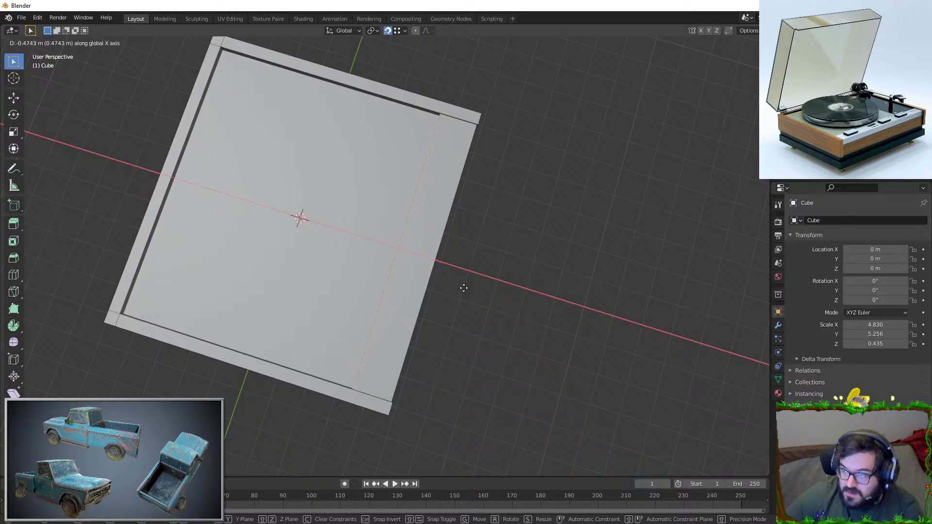
click(465, 290)
Select the underside faces of all four frame bars and lower them together along Z to make the base taller
middle_drag(466, 291, 366, 219)
click(252, 179)
shift+click(271, 161)
shift+click(561, 231)
shift+click(379, 293)
key(ctrl+Tab)
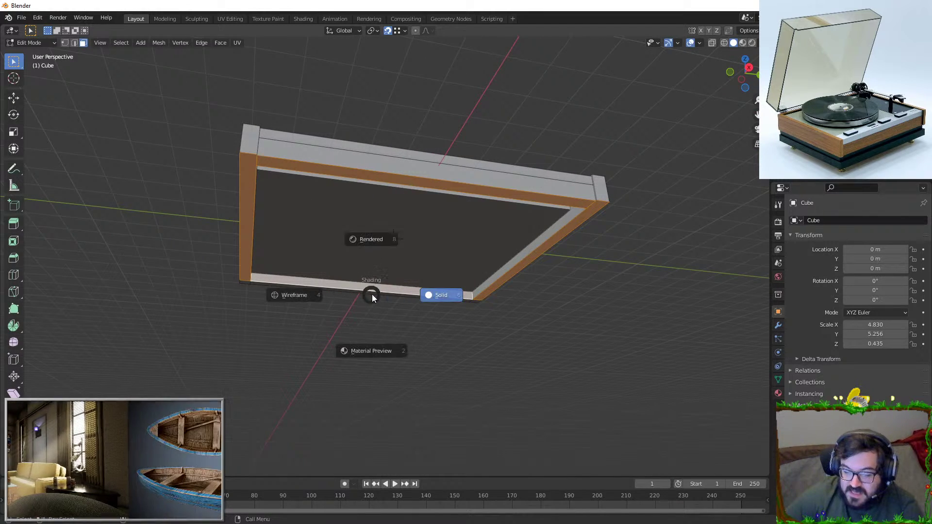
shift+click(372, 294)
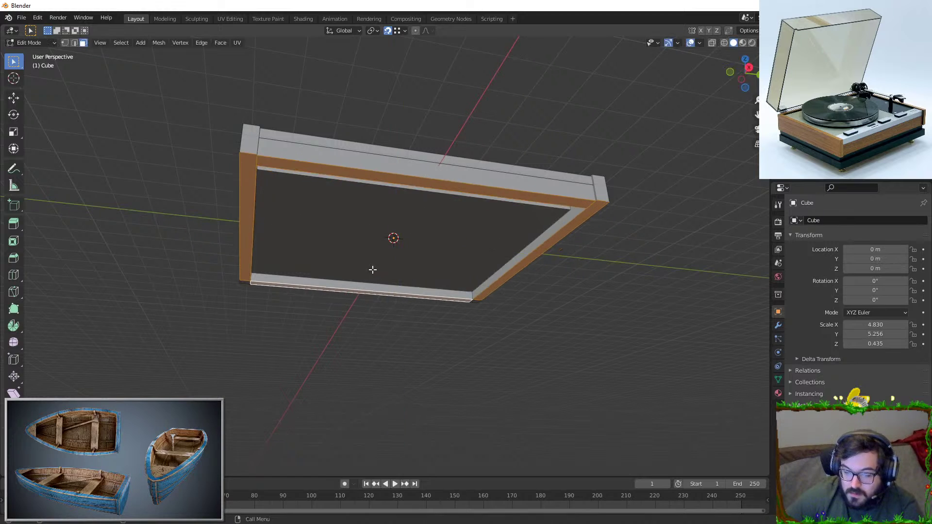
middle_drag(372, 268, 370, 208)
key(g)
key(z)
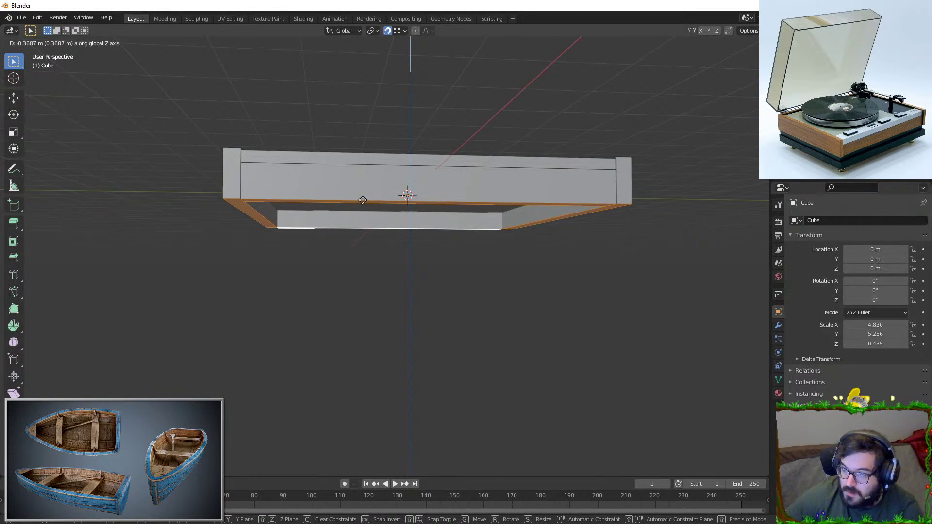
click(362, 205)
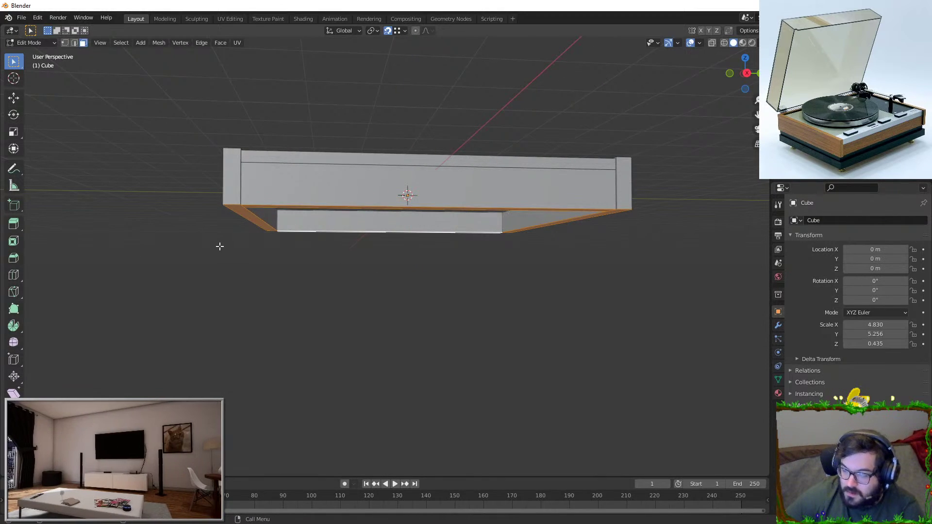
Select only the two side bars' underside faces and lower them along Z slightly below the front bar
key(alt+a)
middle_drag(546, 226, 577, 223)
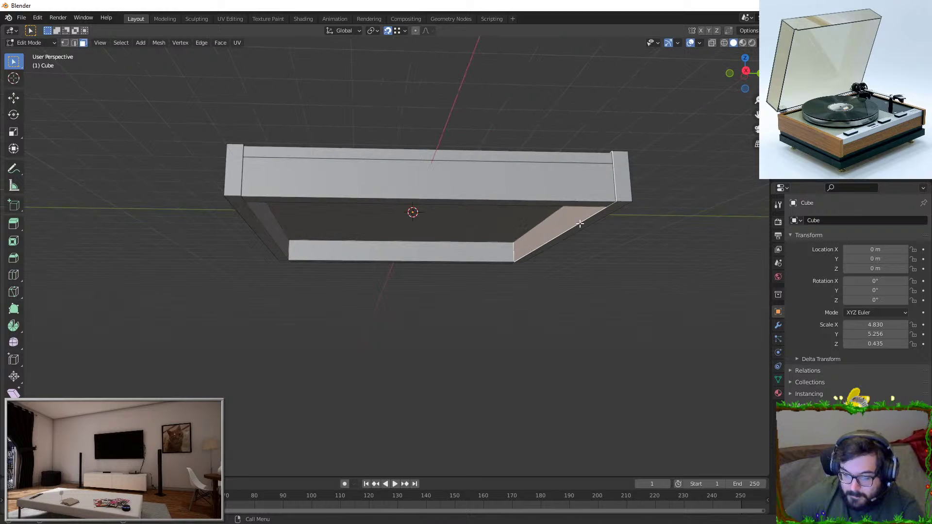
click(580, 224)
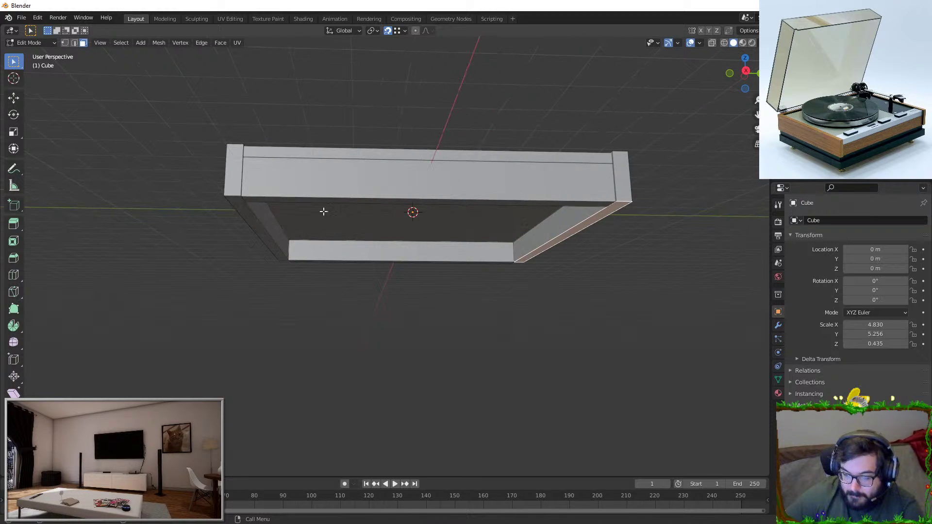
shift+click(244, 209)
middle_drag(286, 176, 292, 190)
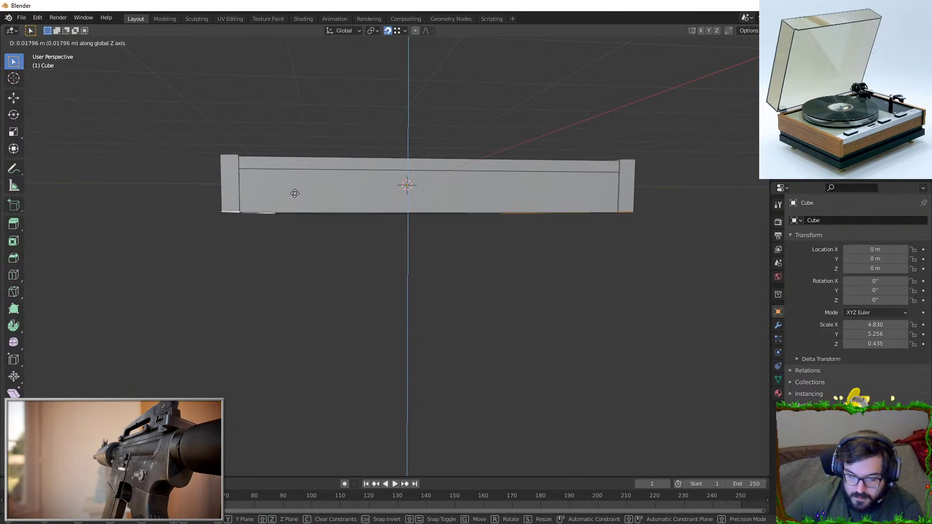
middle_drag(295, 239, 371, 279)
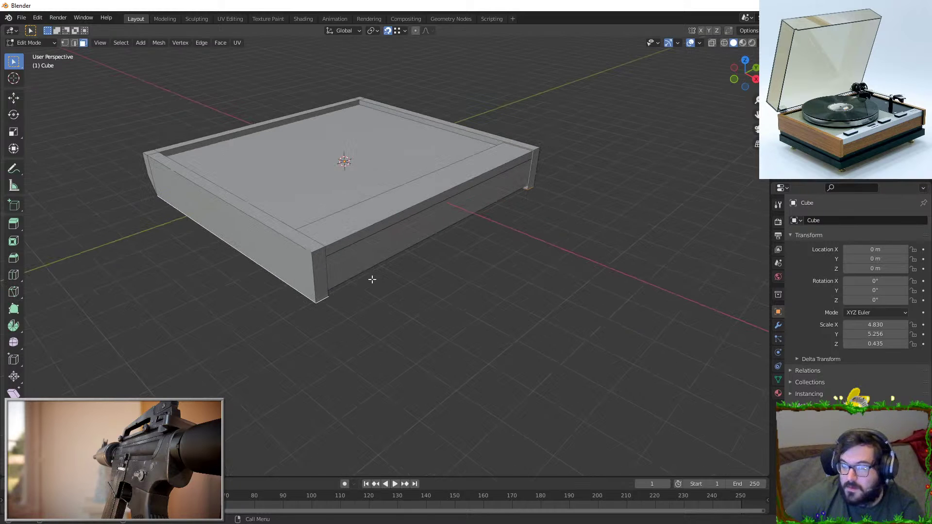
Duplicate the front strip's top face and shrink it into a small rectangle near one end of the strip
scroll(375, 268, up, 5)
click(401, 241)
scroll(410, 202, down, 5)
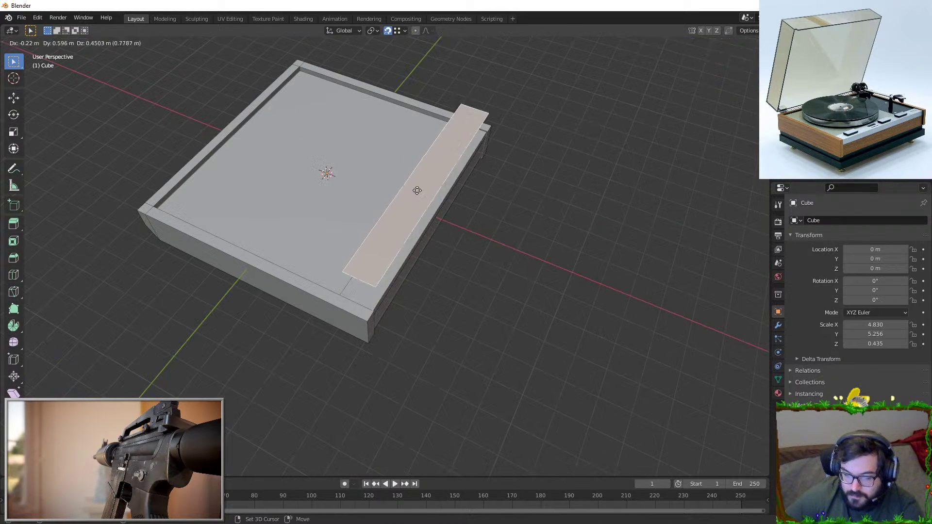
key(i)
click(476, 152)
middle_drag(476, 152, 385, 136)
key(g)
key(g)
click(491, 198)
key(i)
key(Escape)
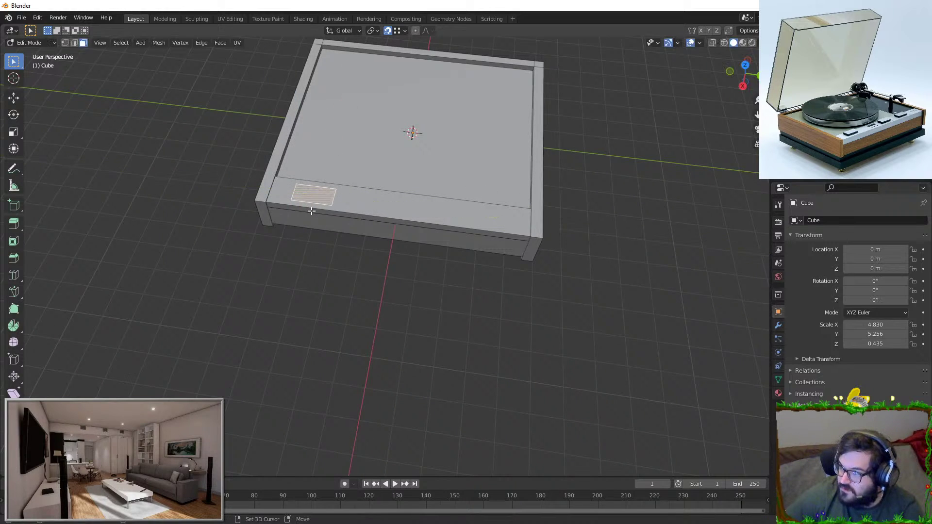
Scale the small rectangle to about 0.93 along Y, extrude it upward into a button block and enlarge its top face slightly
scroll(495, 197, up, 5)
middle_drag(499, 195, 545, 242)
key(s)
key(y)
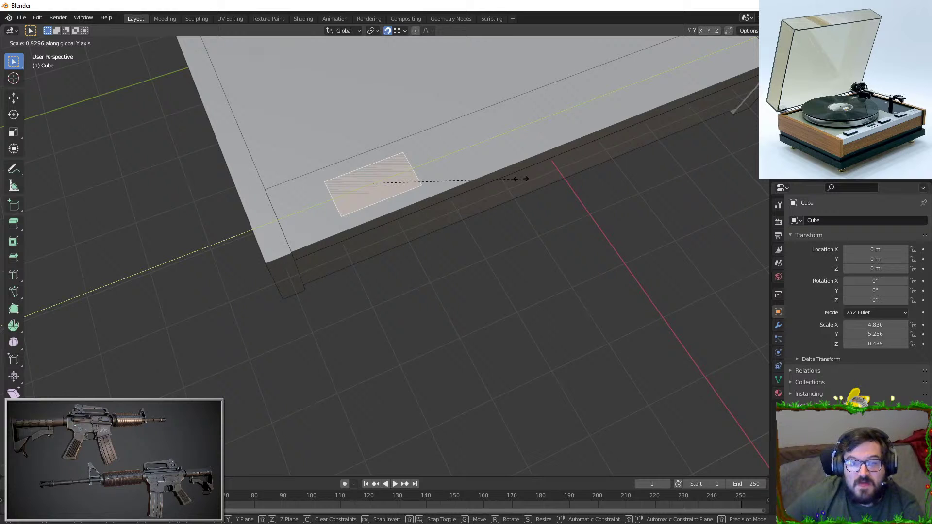
click(521, 179)
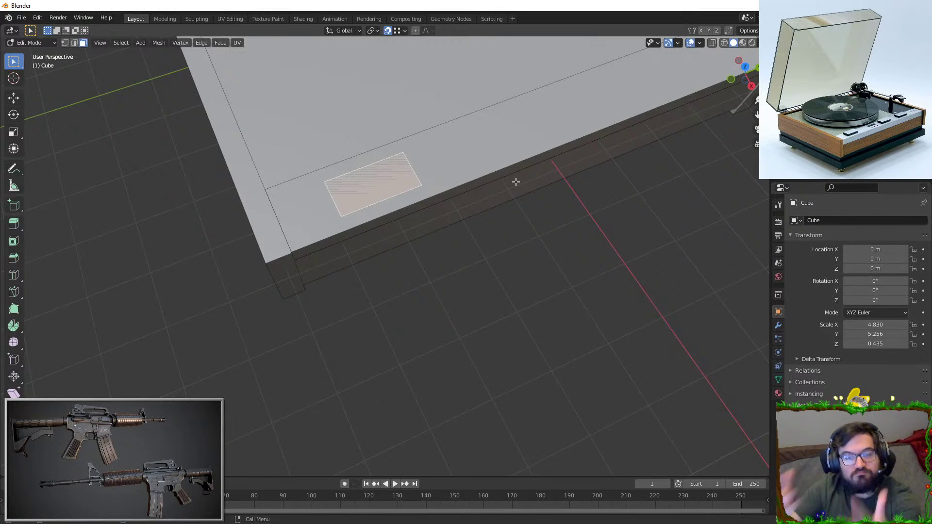
middle_drag(495, 177, 416, 167)
key(e)
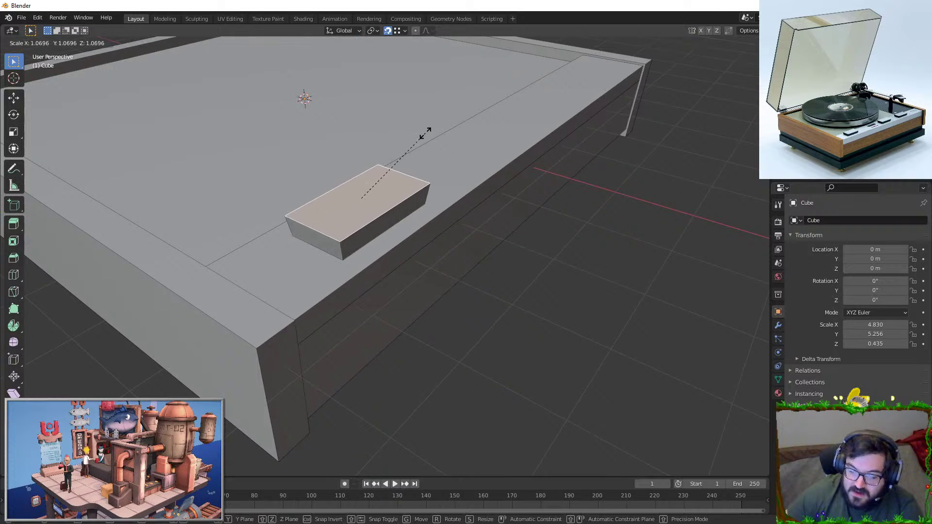
click(429, 131)
Separate the whole linked button block from the frame mesh by selection, and apply Delete Faces to the remaining selection
click(346, 246)
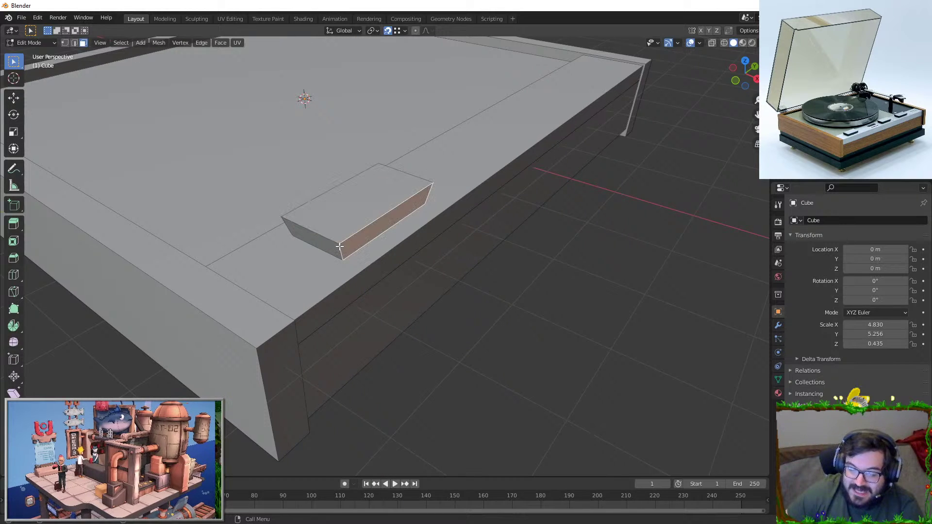
key(ctrl+l)
key(F3)
text(seperate)
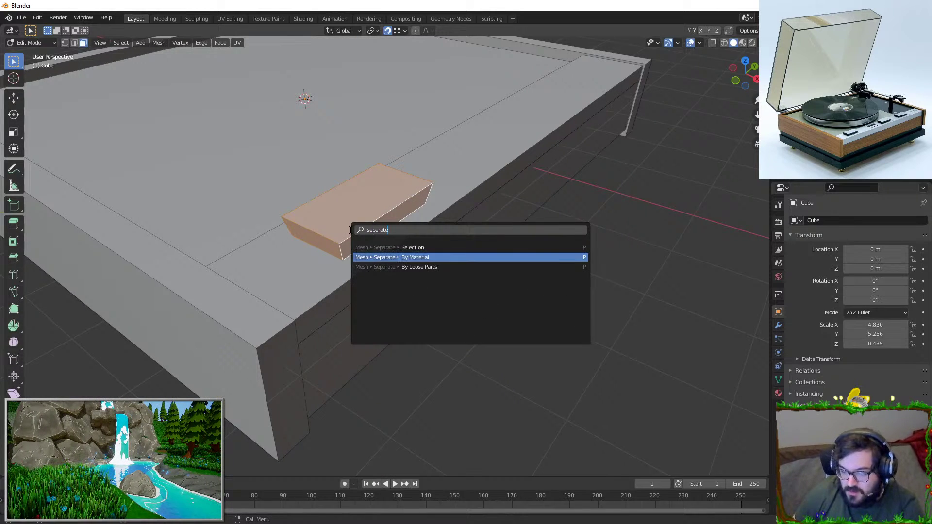
key(Return)
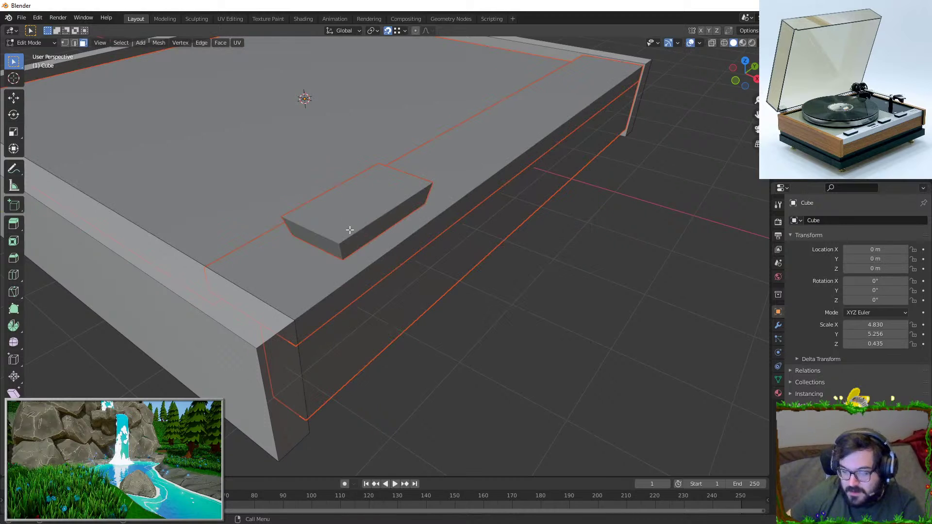
key(ctrl+z)
key(F3)
text(seperate)
key(Return)
key(x)
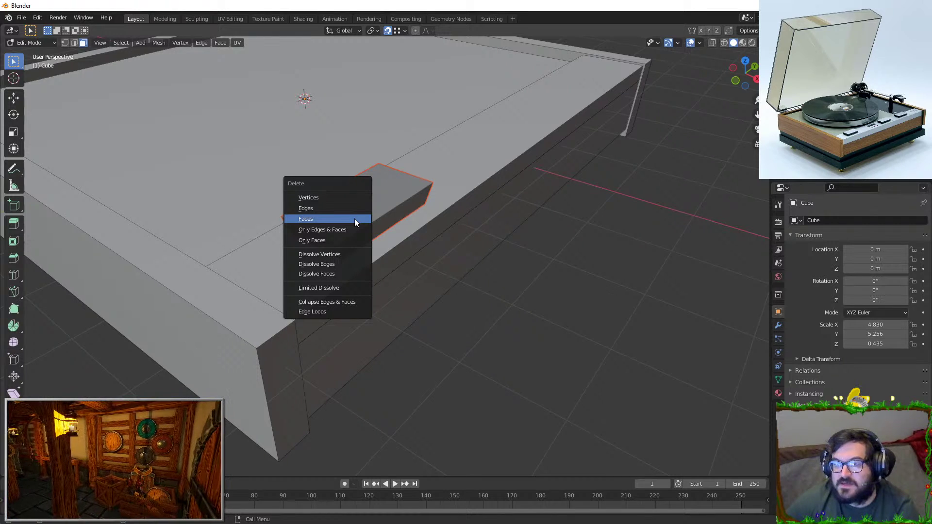
click(353, 219)
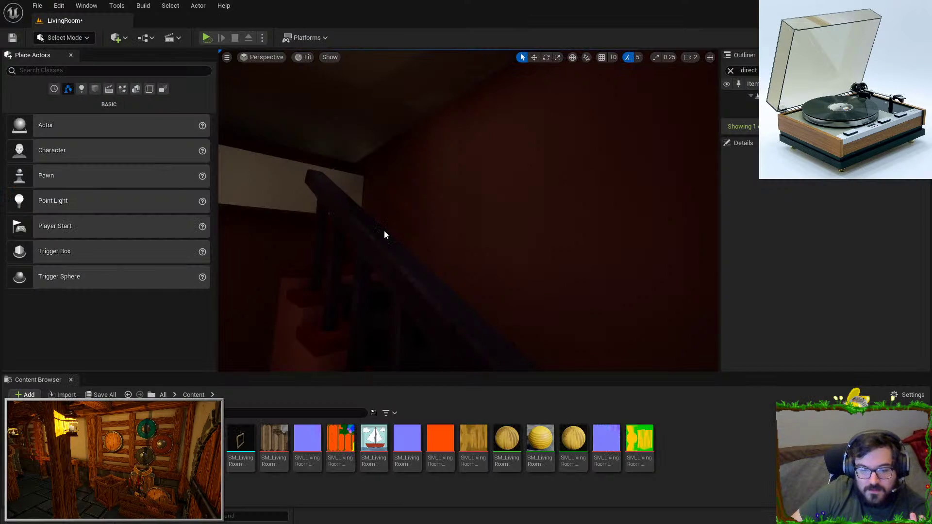
Navigate the living room level to the sofa and view it in Immersive Mode
right_drag(385, 235, 408, 223)
key(w)
right_drag(339, 130, 417, 136)
right_drag(339, 130, 372, 103)
key(F11)
key(s)
key(grave)
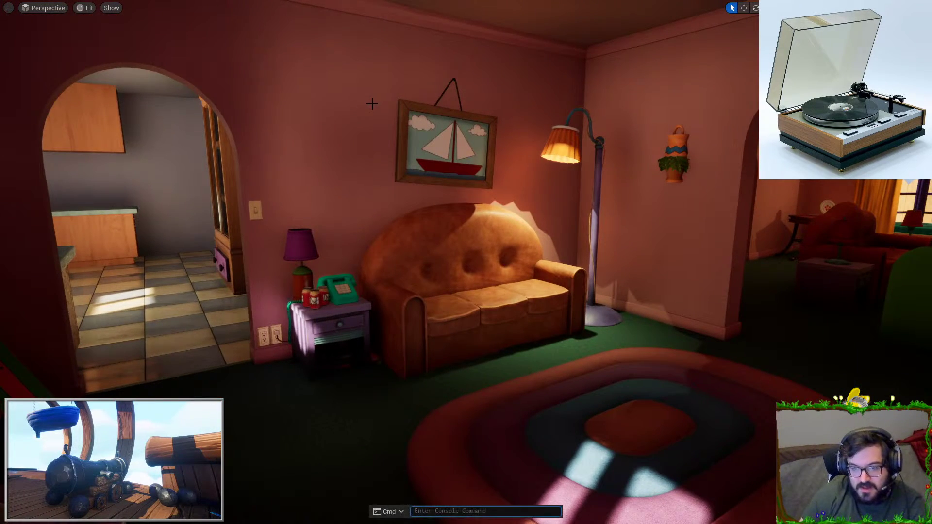
key(Escape)
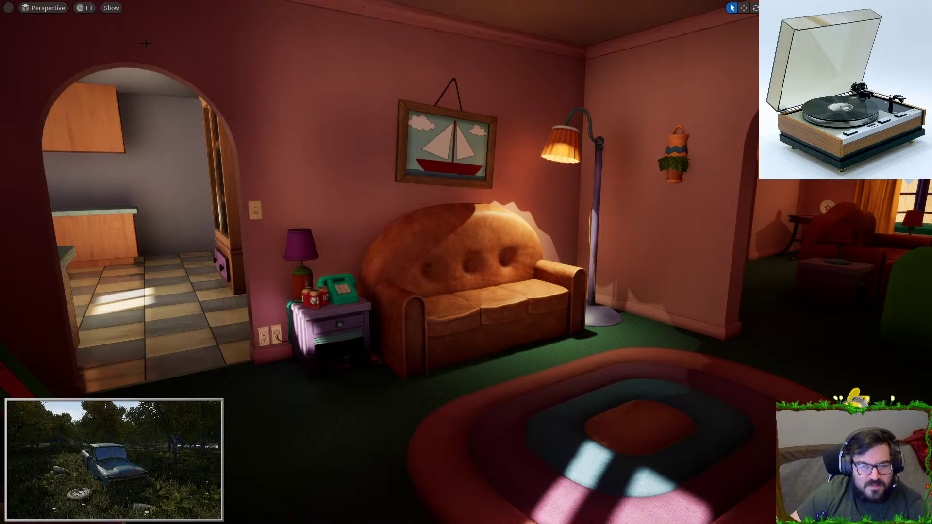
Try viewport screen percentages of 100 and 200, and return the value to 50
click(9, 8)
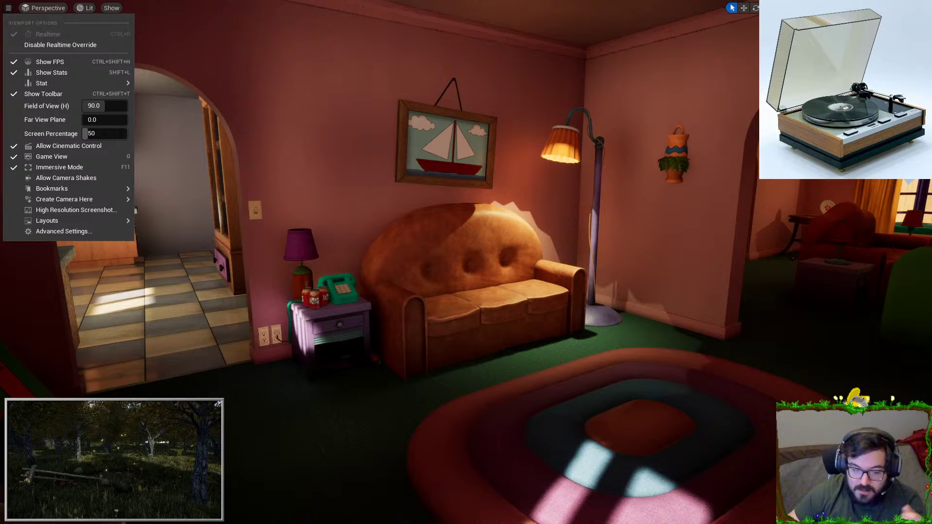
click(90, 134)
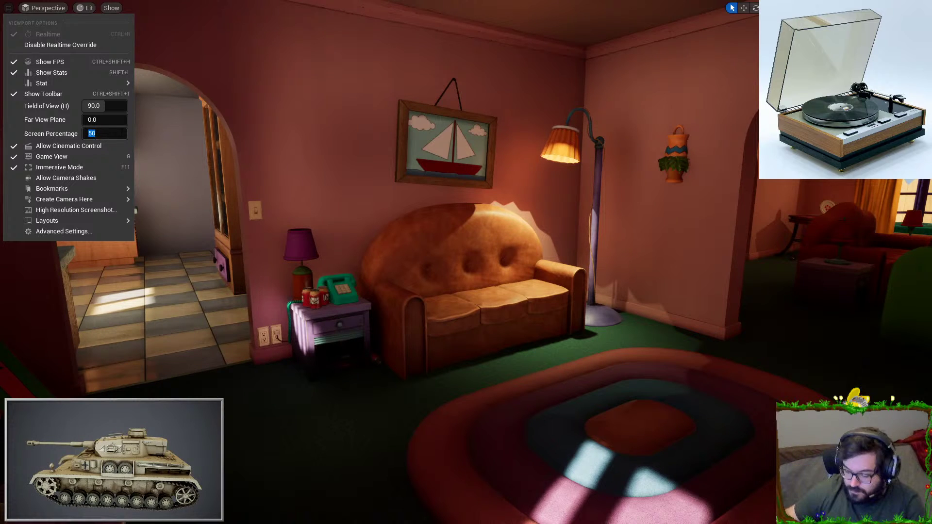
text(100)
key(Return)
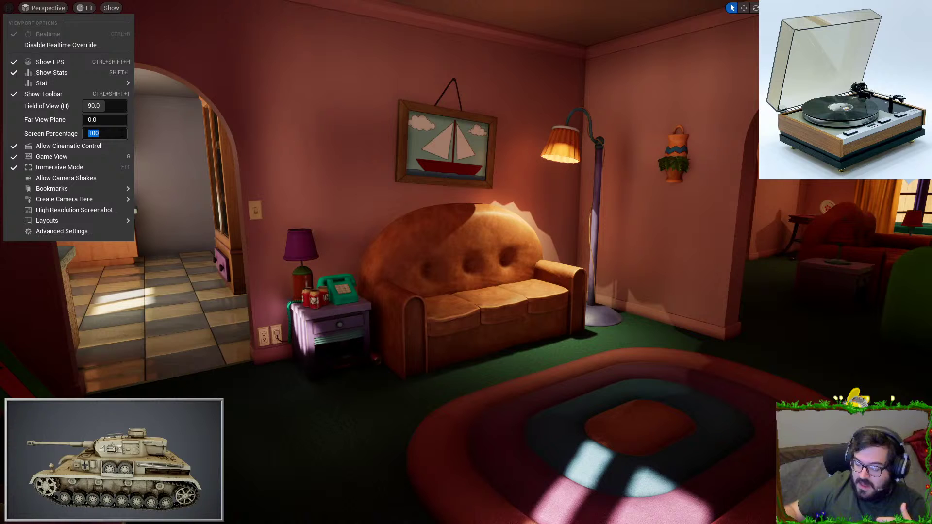
text(200)
key(Return)
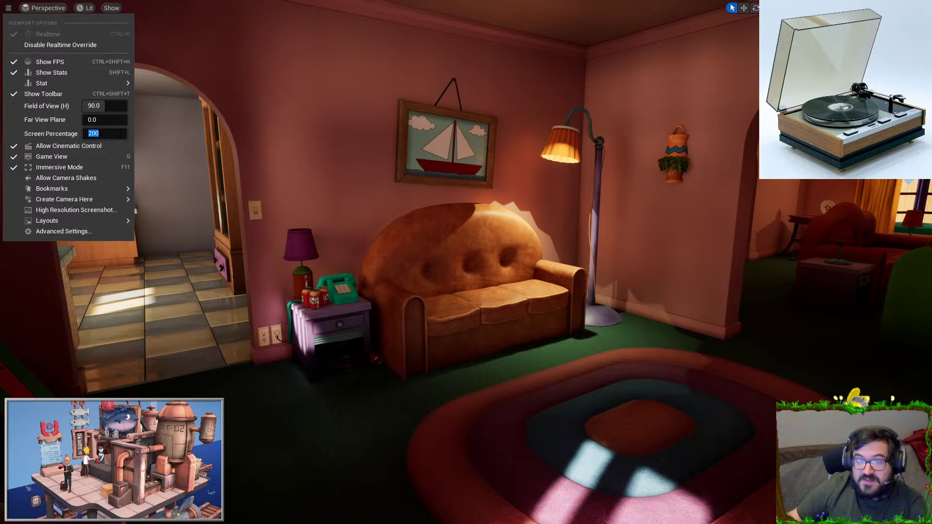
text(50)
key(Return)
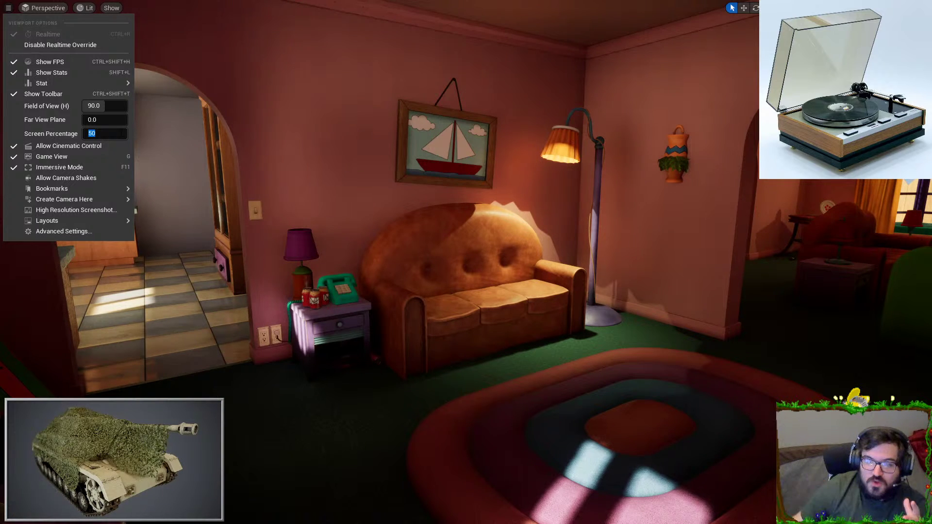
Leave Immersive Mode, set the viewport's screen percentage to 100 and move around the sofa area
key(F11)
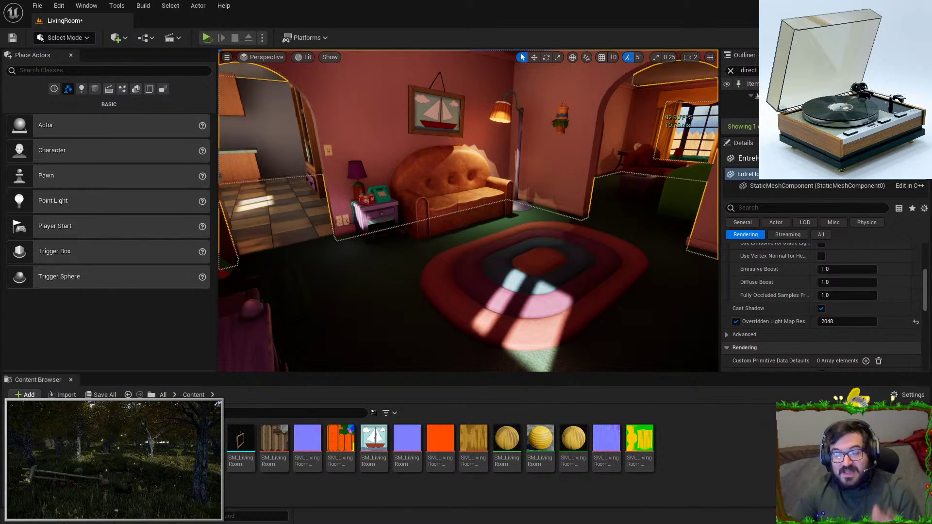
right_drag(468, 211, 495, 209)
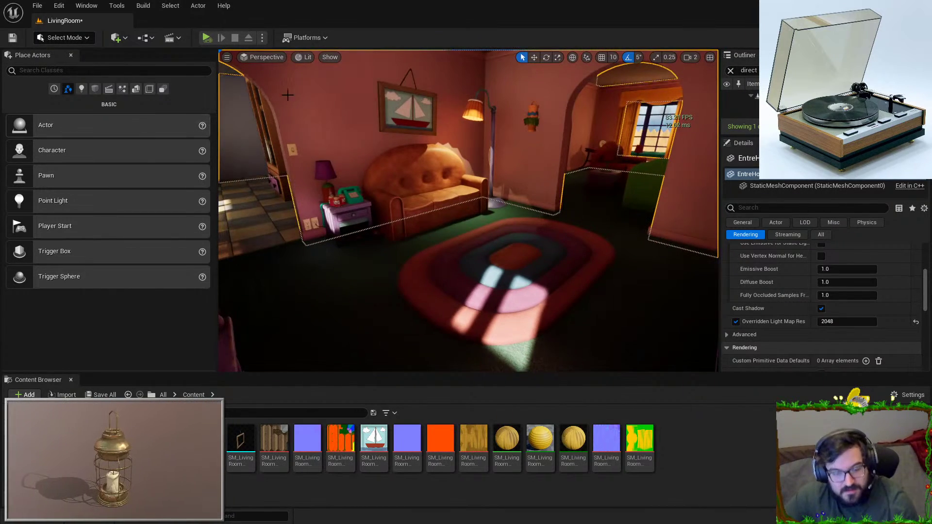
click(227, 57)
click(322, 182)
text(100)
key(Return)
right_drag(462, 277, 405, 271)
key(w)
key(s)
key(w)
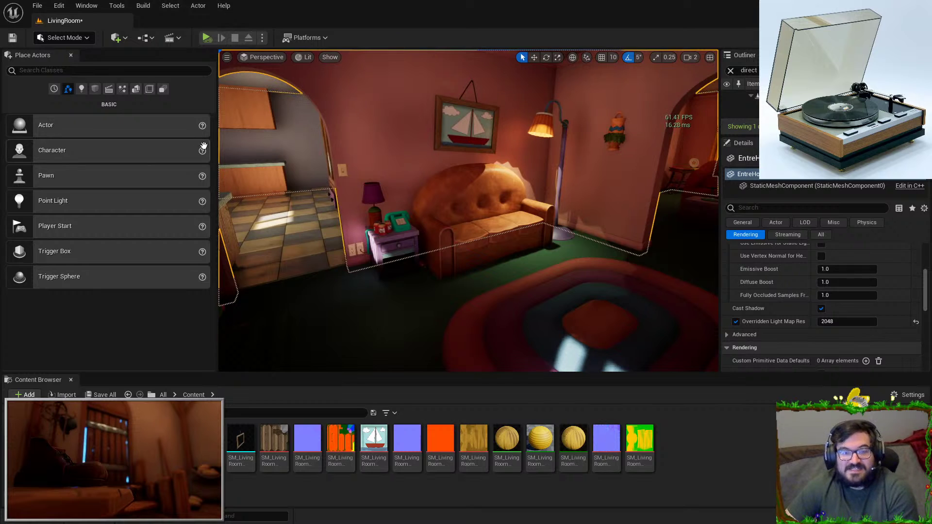
Set the viewport's screen percentage to 50, close its options and switch back to Blender
click(226, 57)
click(330, 183)
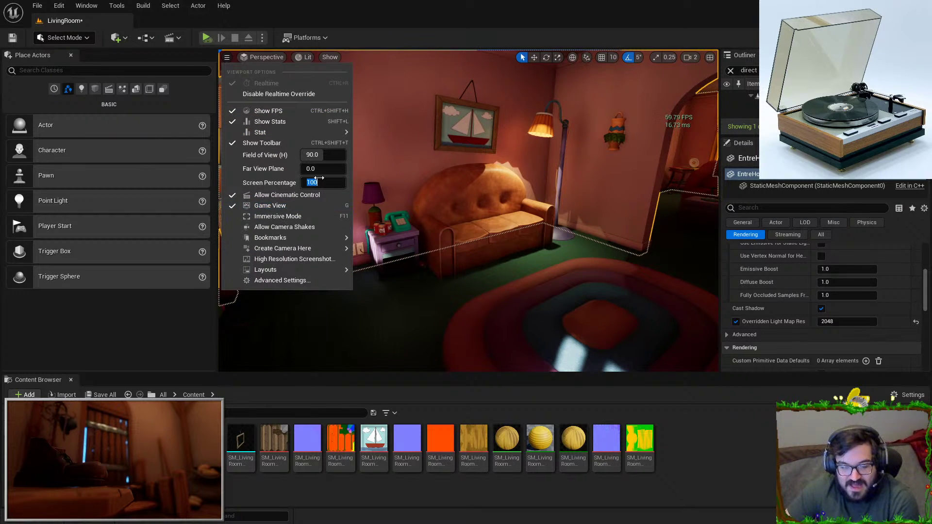
text(50)
key(Return)
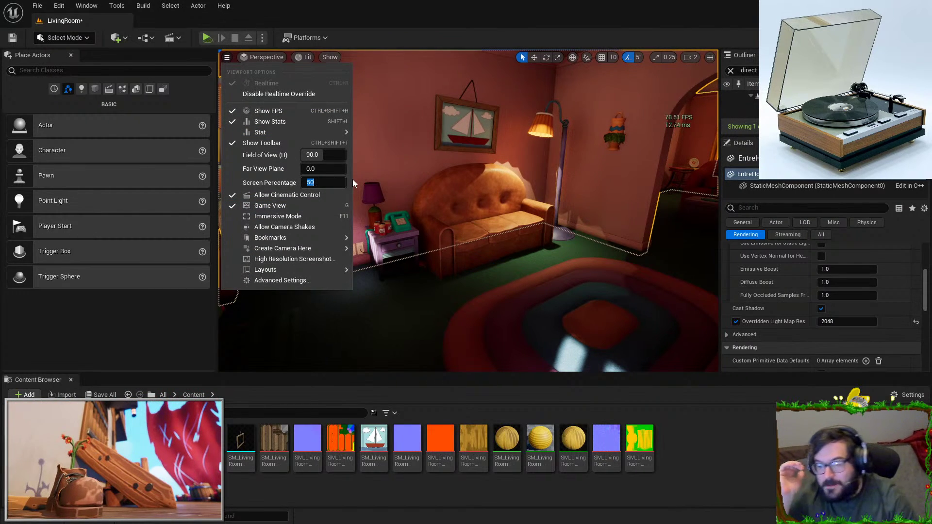
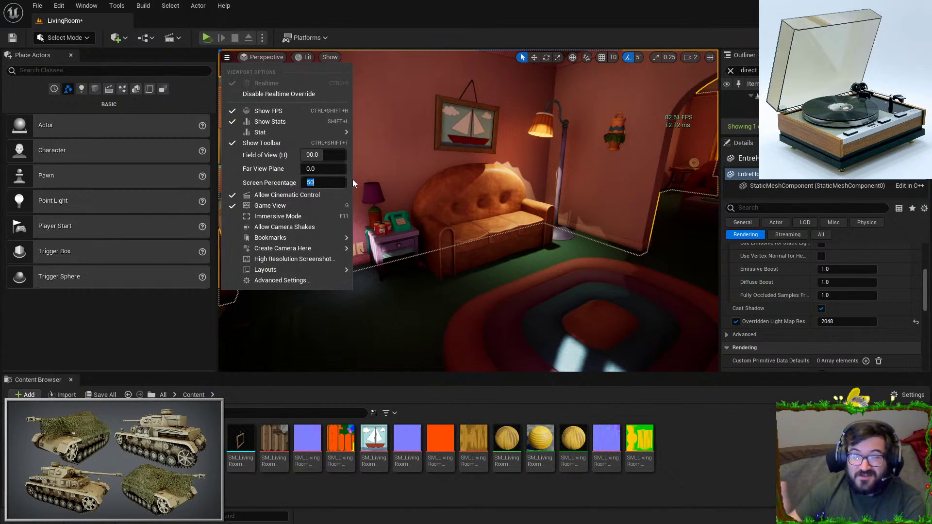
key(Escape)
key(Escape)
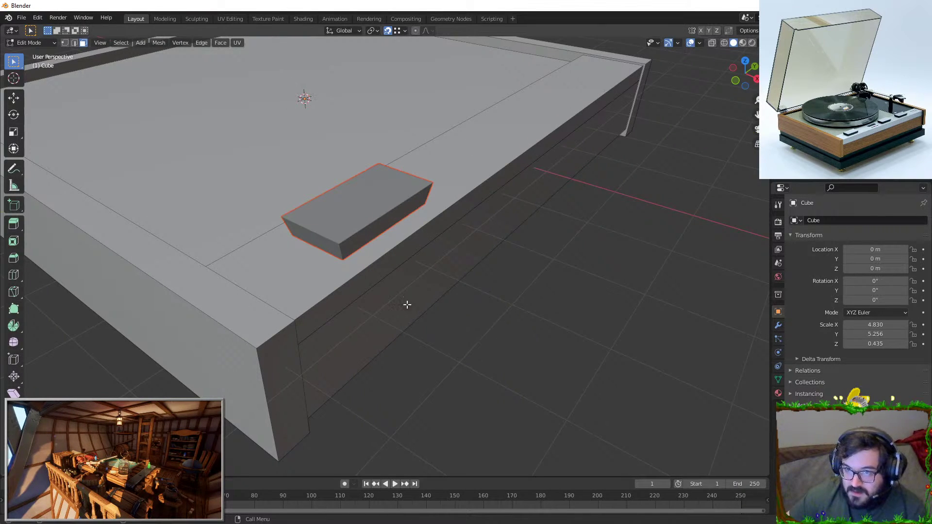
Leave the frame mesh and open the separated button block in Edit Mode
click(364, 185)
key(Tab)
click(377, 208)
key(Tab)
shift+middle_drag(376, 208, 419, 307)
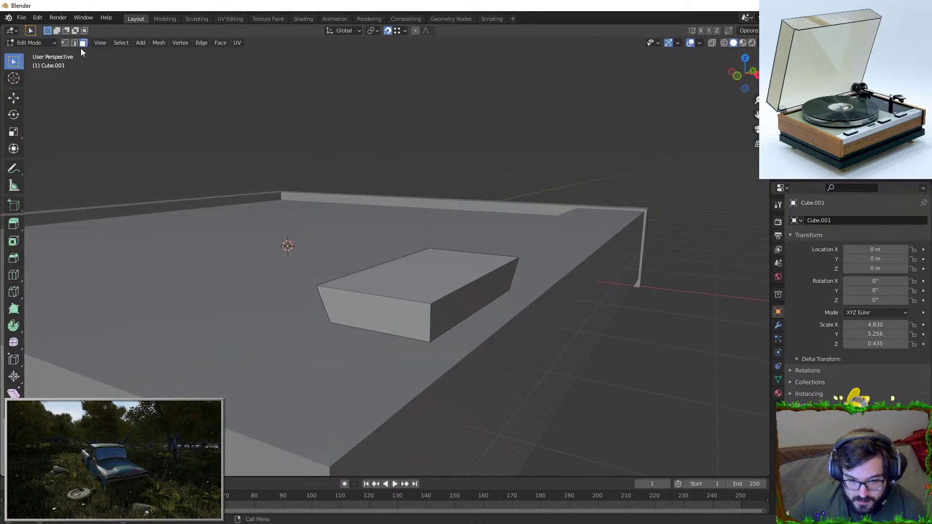
Turn snapping off and extrude the button's top face straight up by about 0.06 m
middle_drag(443, 275, 443, 258)
click(438, 253)
key(e)
right_click(438, 217)
click(388, 30)
key(e)
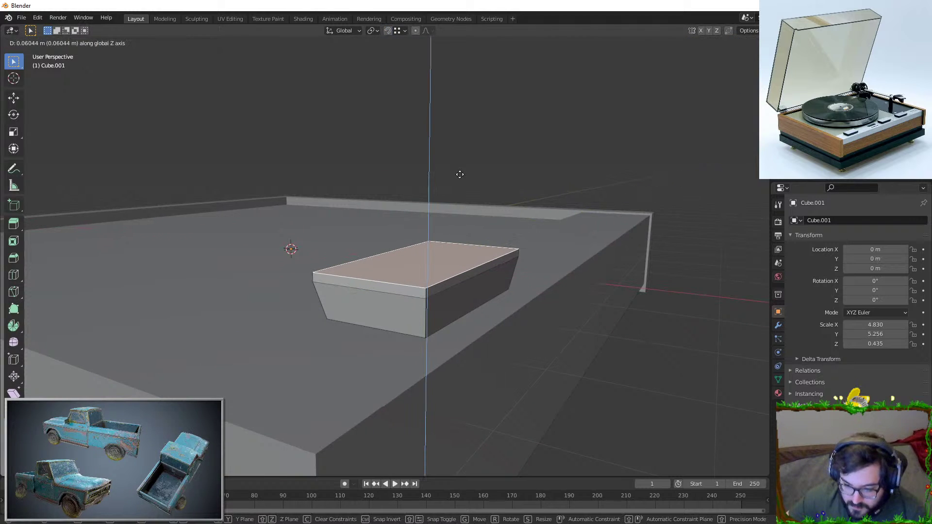
click(458, 181)
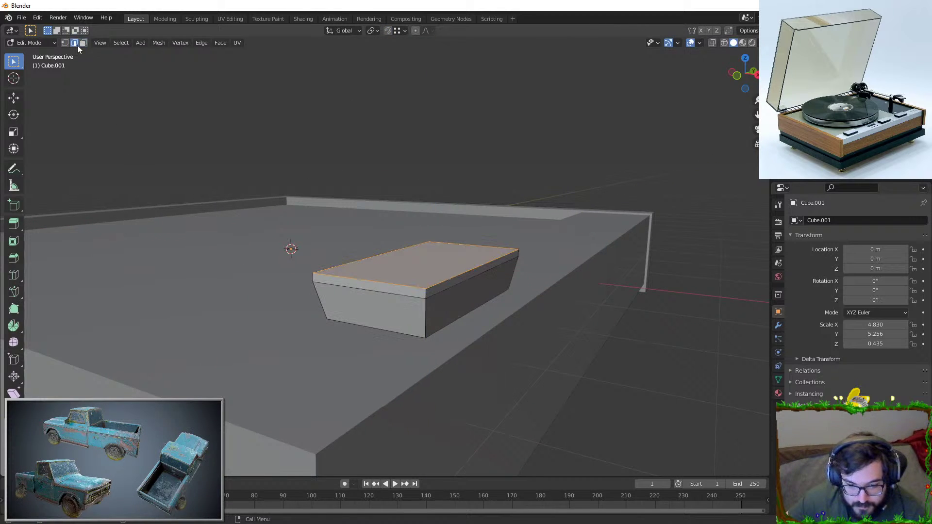
In edge selection, select the vertical corner edges and bottom edges on the button's first sides
click(73, 43)
scroll(407, 297, up, 2)
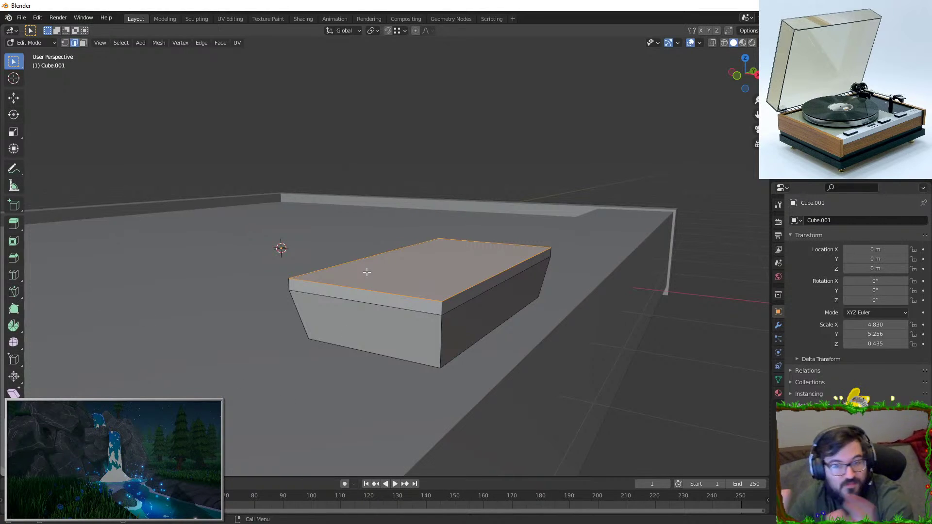
click(421, 333)
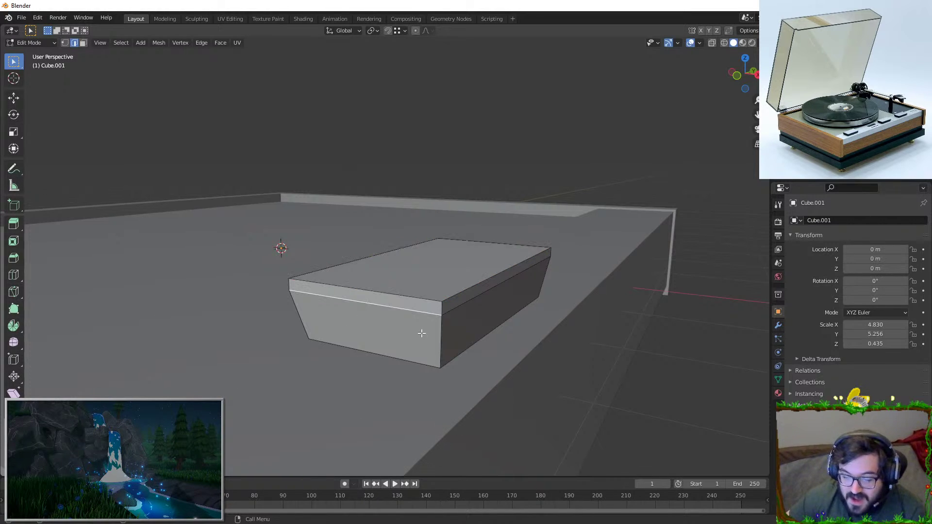
click(449, 335)
shift+click(515, 295)
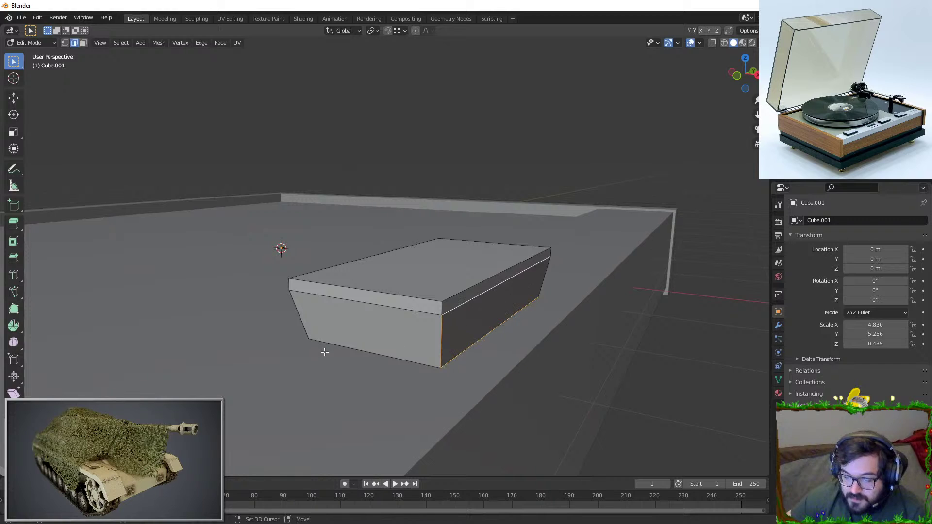
middle_drag(383, 337, 392, 266)
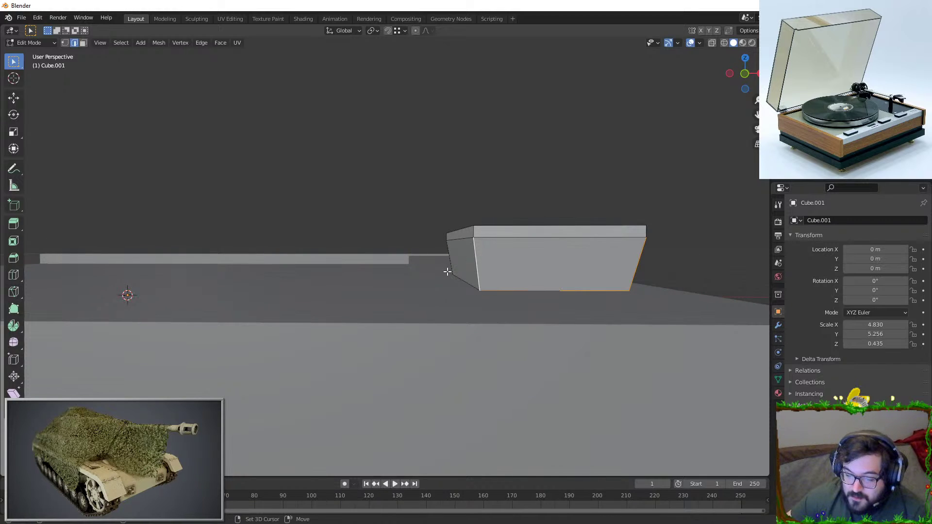
middle_drag(461, 279, 555, 306)
middle_drag(361, 233, 504, 261)
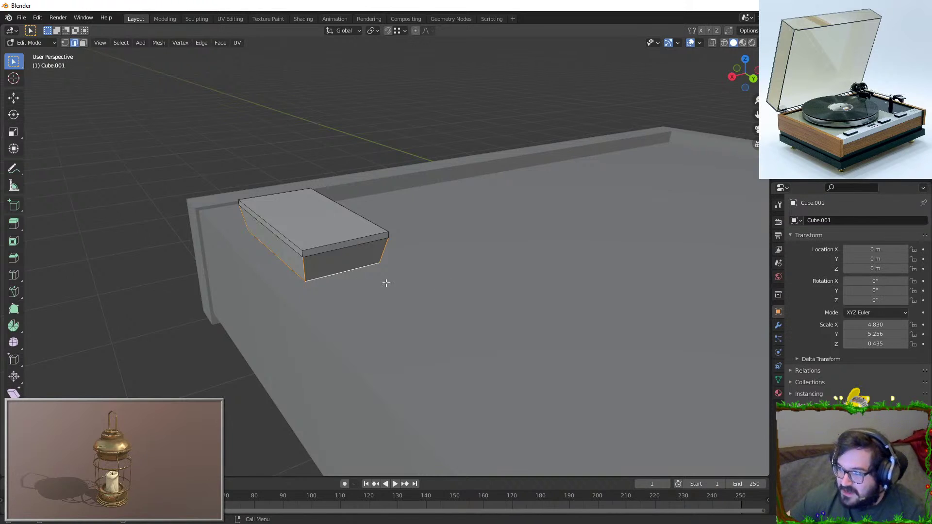
Add the remaining corner and bottom edges on the button's other sides to the selection
shift+middle_drag(416, 283, 494, 306)
scroll(493, 343, up, 2)
shift+click(391, 299)
shift+click(490, 268)
alt+shift+click(398, 293)
key(ctrl+z)
alt+shift+click(390, 301)
alt+shift+click(487, 283)
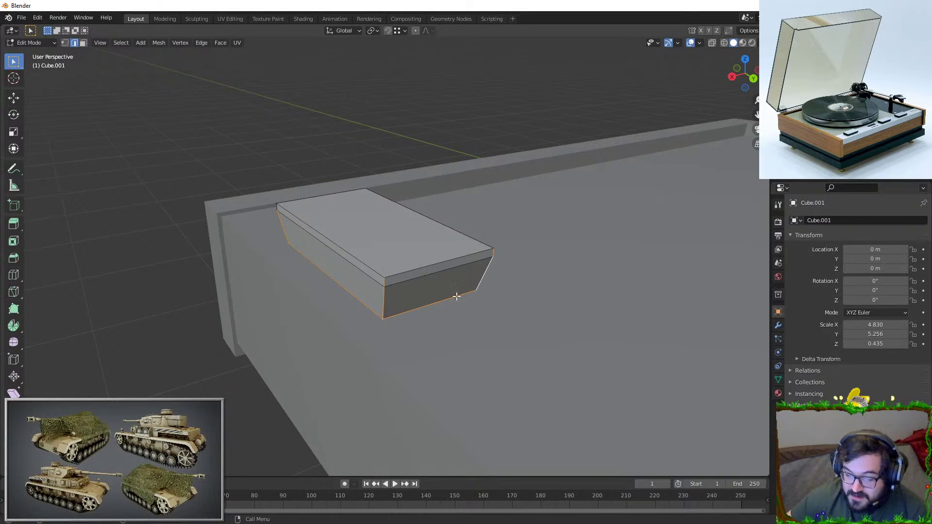
Apply the button object's scale and bevel the selected corner and bottom edges with 3 segments
middle_drag(464, 292, 489, 279)
scroll(489, 278, up, 2)
key(ctrl+b)
key(Escape)
key(Tab)
key(ctrl+a)
click(499, 315)
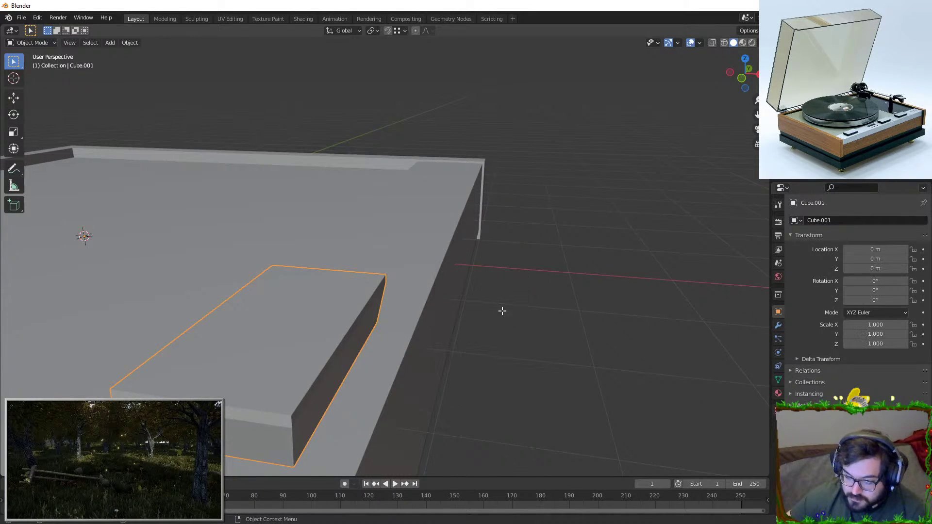
key(Tab)
key(ctrl+b)
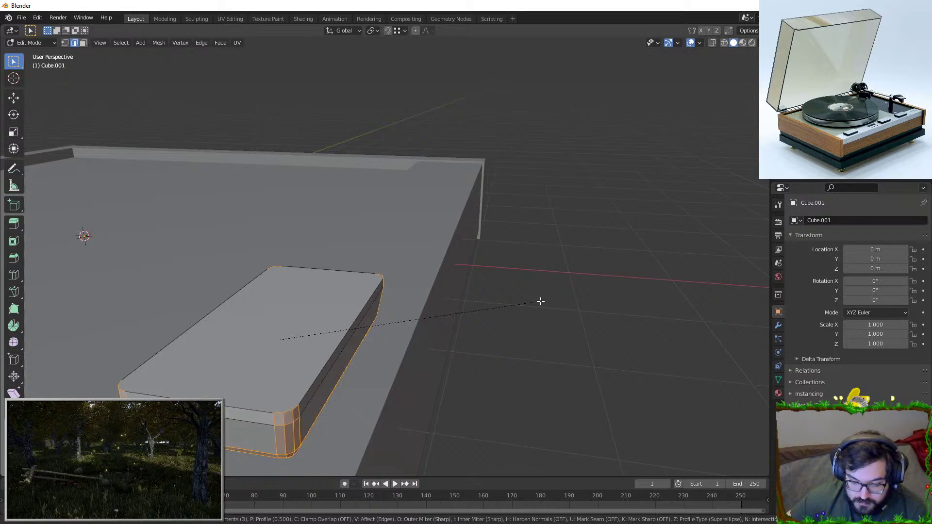
click(541, 302)
Shade the button smooth in Object Mode and return to editing its mesh
key(Tab)
middle_drag(322, 379, 291, 321)
key(Tab)
click(86, 52)
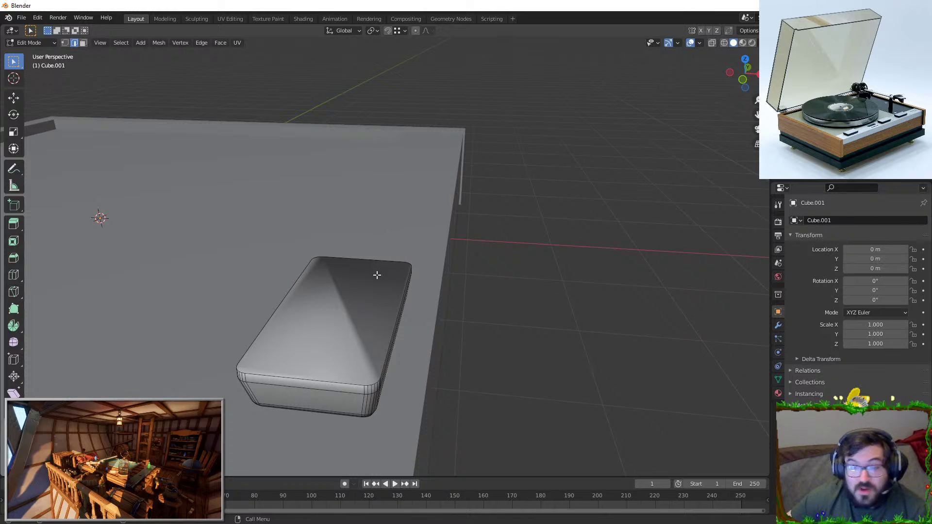
scroll(377, 275, up, 3)
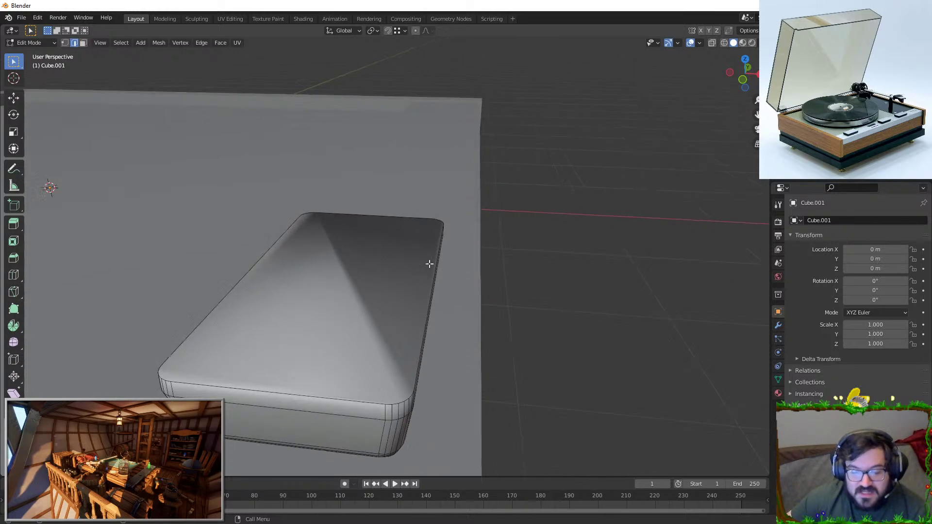
Select the button's top face, bevel its rim with 1 segment and return to Object Mode
click(83, 43)
click(321, 291)
key(ctrl+b)
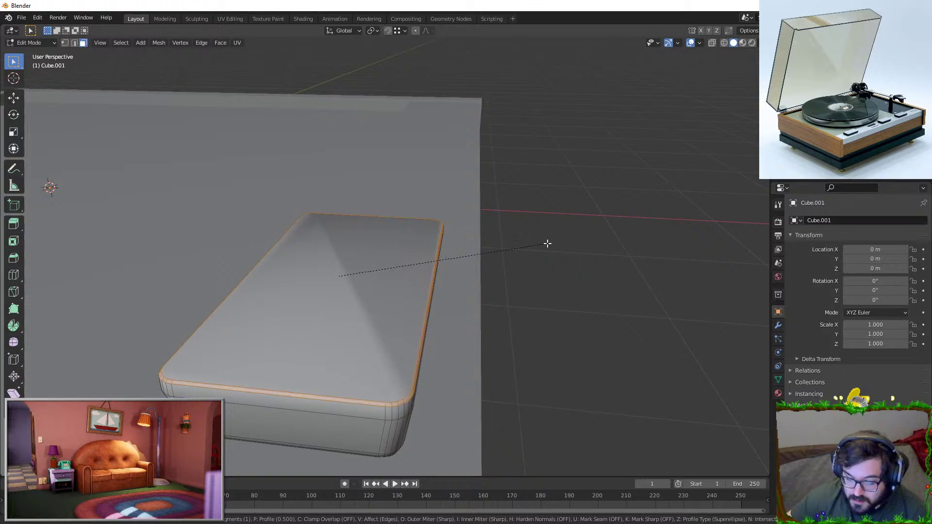
click(547, 245)
key(Tab)
middle_drag(633, 305, 374, 287)
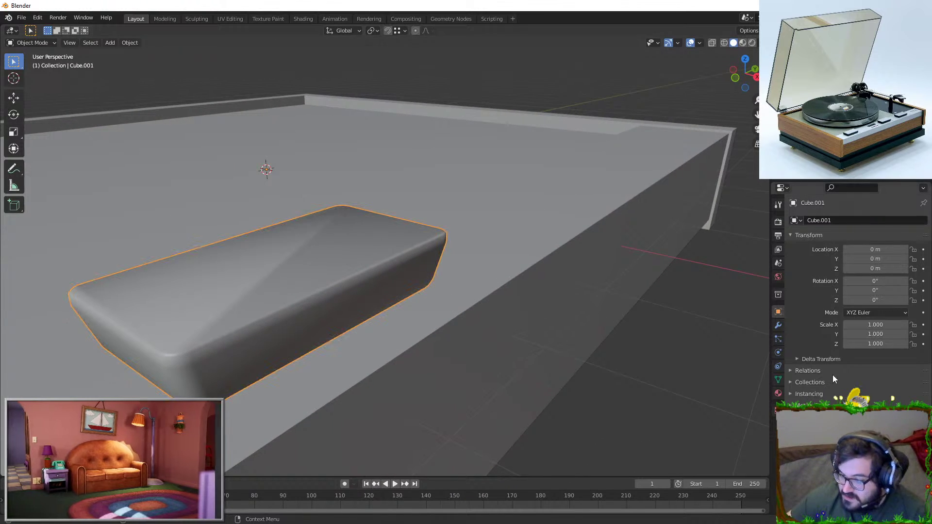
Delete the button's large top face and select the edge loop around the opening
click(778, 379)
key(Tab)
key(KP_Decimal)
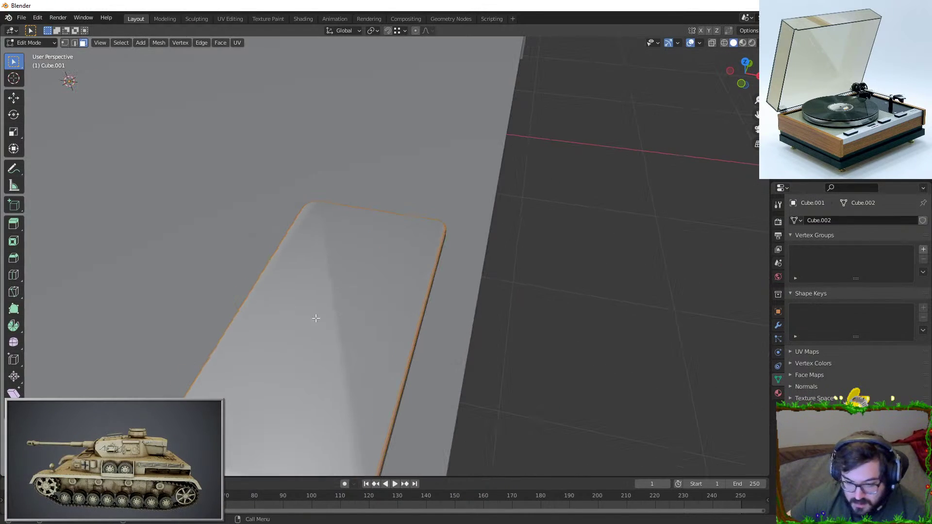
middle_drag(218, 146, 344, 217)
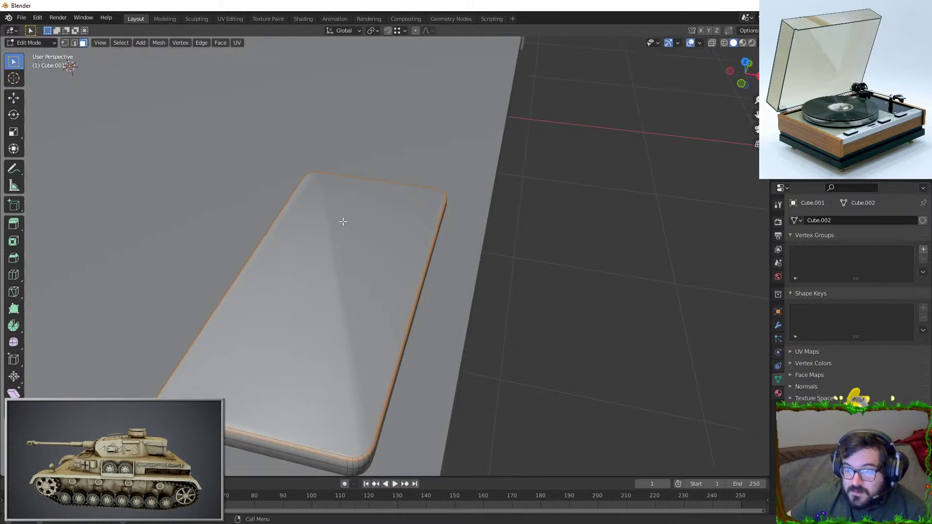
click(349, 225)
key(x)
click(339, 240)
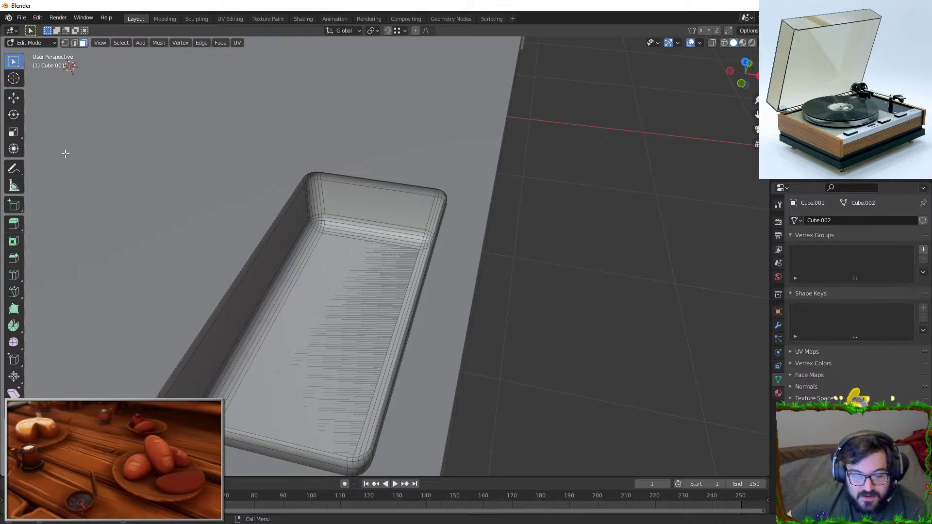
click(74, 43)
alt+click(277, 191)
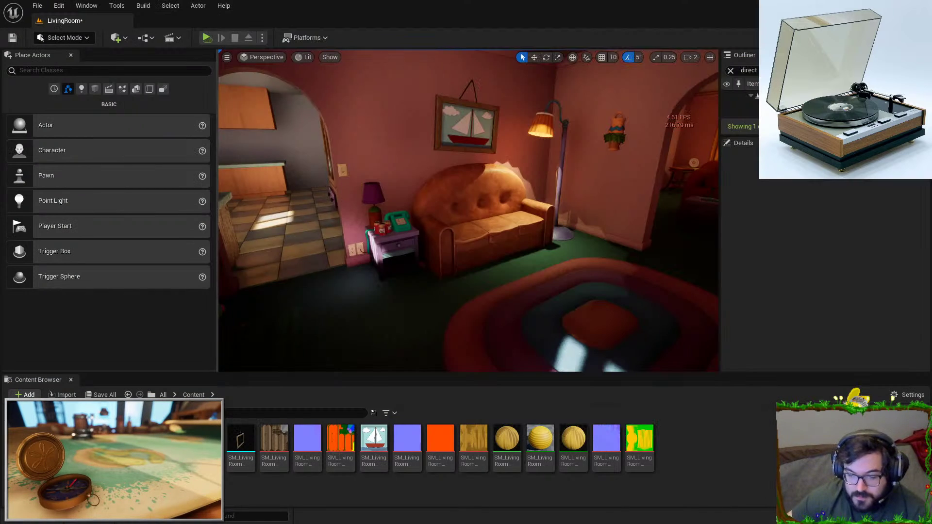
Switch to Unreal Engine to examine the shelf under the window, and bring up the "simpsons record player" image search
mouse_move(468, 211)
right_down()
mouse_move(444, 216)
mouse_move(466, 197)
right_up()
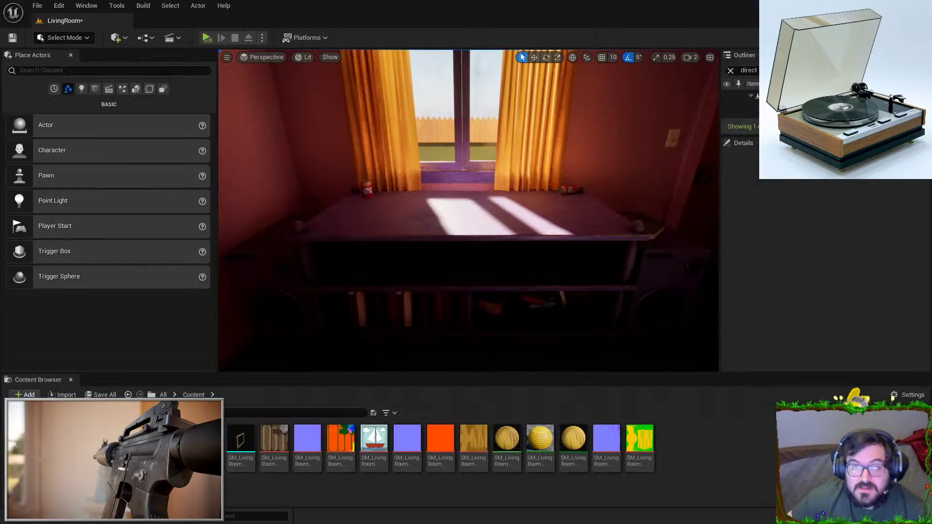
key(alt+Tab)
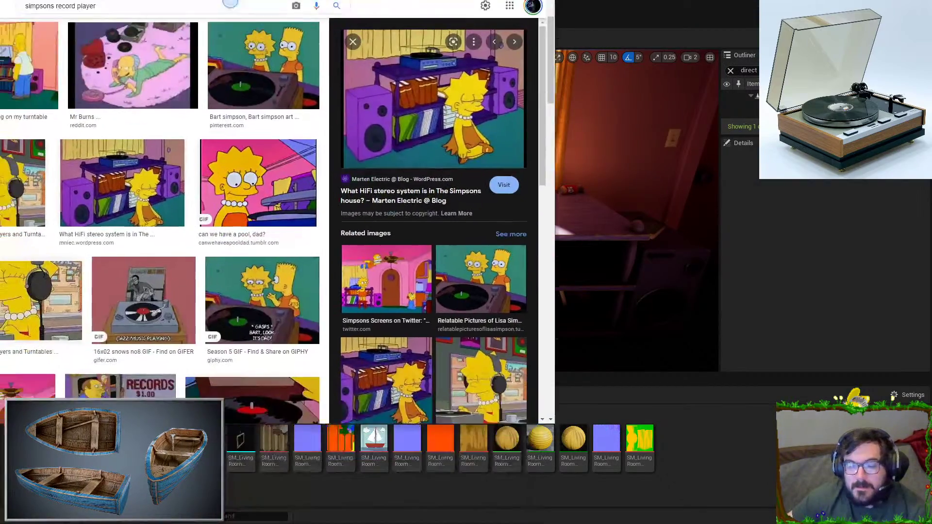
Examine the Simpsons stereo reference, and compare it with the shelf, speaker and television in the Unreal living room scene
drag(254, 0, 407, 0)
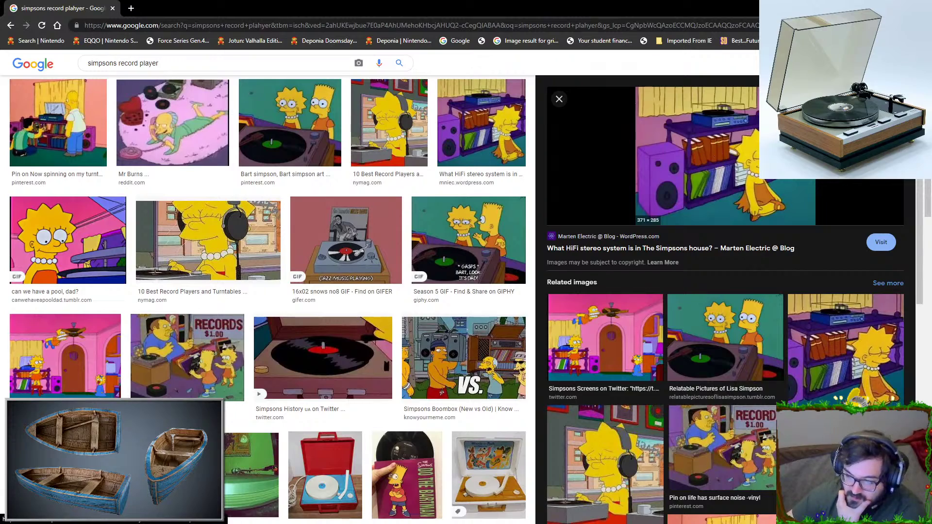
drag(637, 11, 489, 343)
right_drag(623, 304, 589, 188)
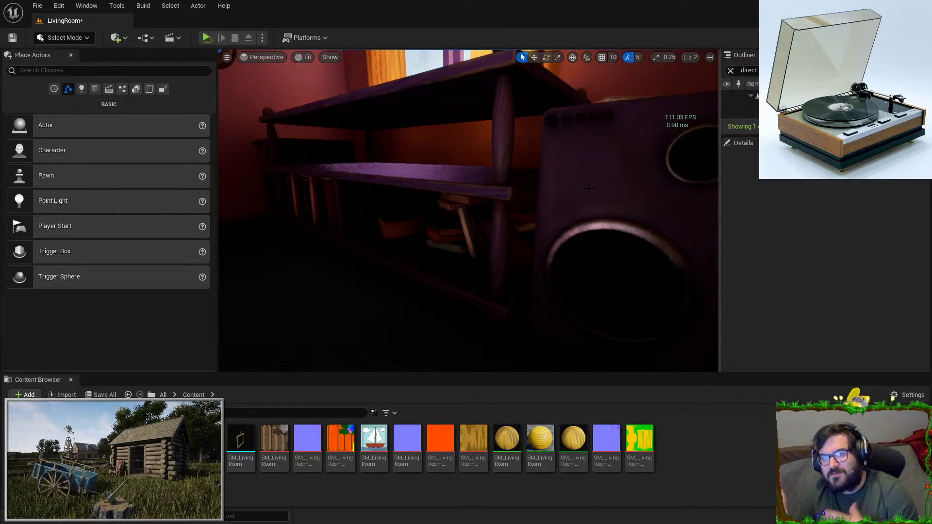
right_drag(587, 190, 583, 188)
key(w)
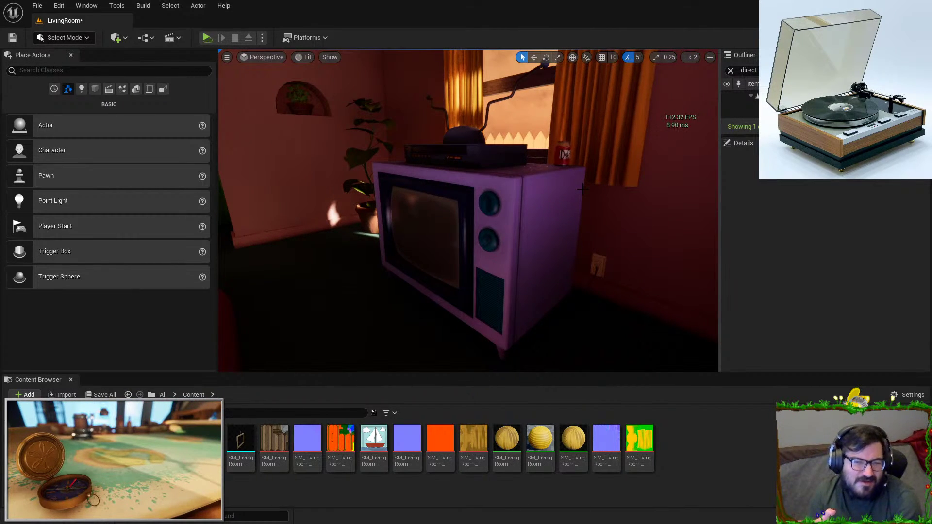
key(a)
right_drag(583, 189, 573, 157)
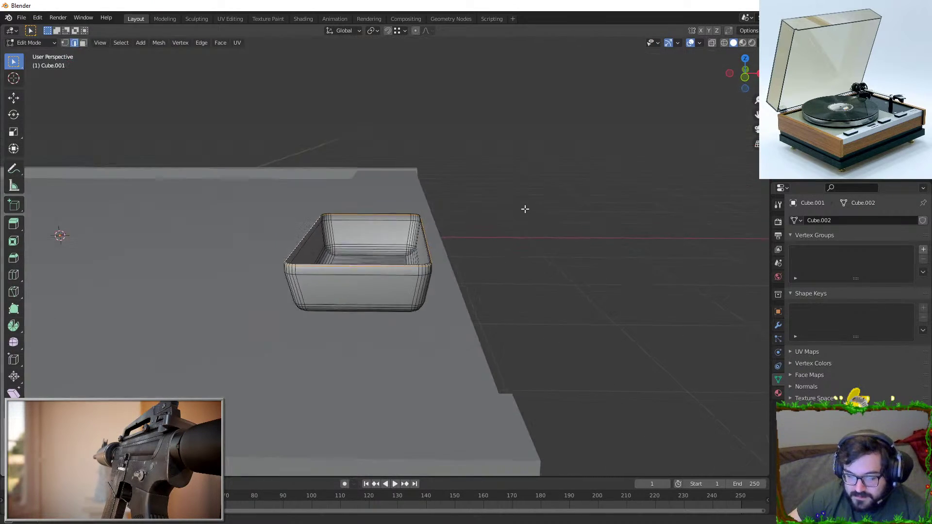
Fill the button's open top inside the selected edge loop and return to Object Mode
scroll(468, 215, up, 2)
middle_drag(470, 215, 293, 281)
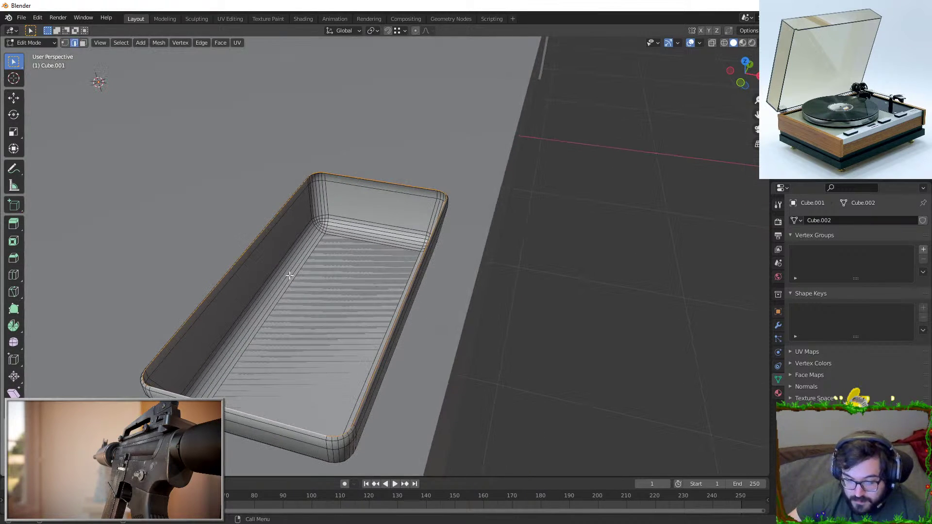
key(F3)
text(ifill)
key(Return)
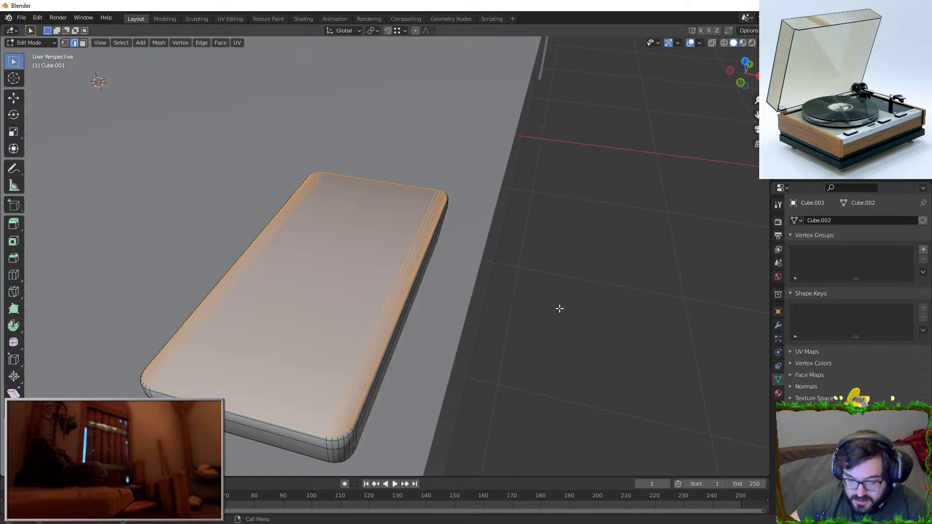
key(alt+a)
key(Tab)
middle_drag(477, 301, 732, 273)
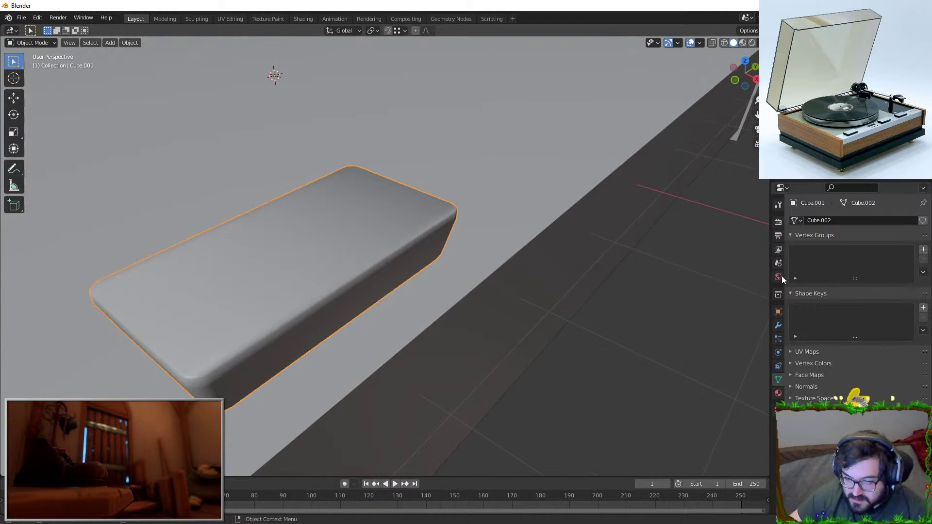
Add a Weighted Normal modifier to the button and enable Auto Smooth for its normals
click(778, 325)
click(869, 221)
click(688, 291)
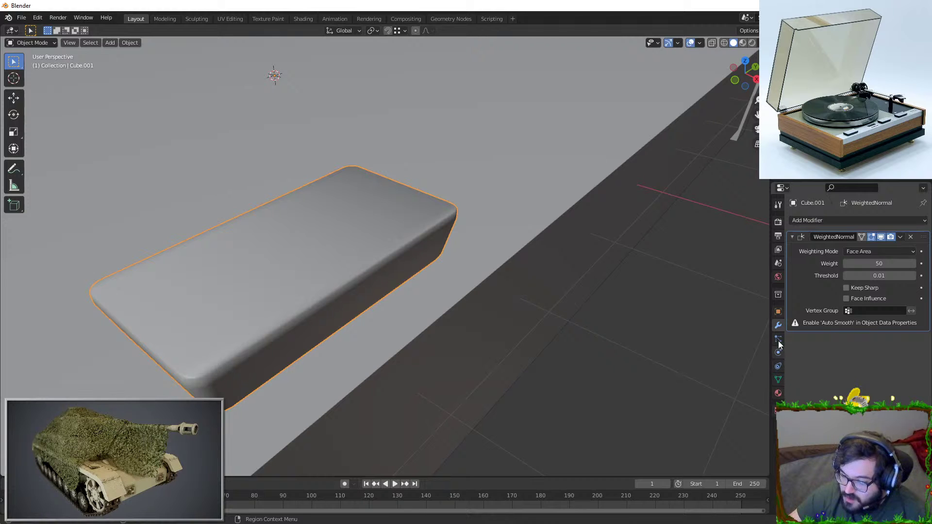
click(778, 380)
click(806, 386)
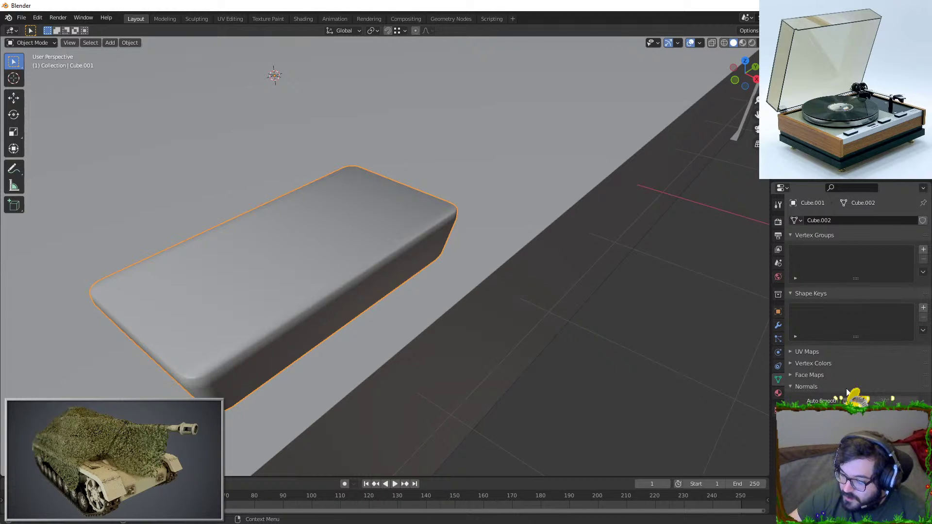
click(821, 401)
mouse_move(534, 349)
middle_down()
mouse_move(403, 234)
mouse_move(351, 217)
middle_up()
scroll(403, 234, down, 5)
scroll(365, 236, up, 5)
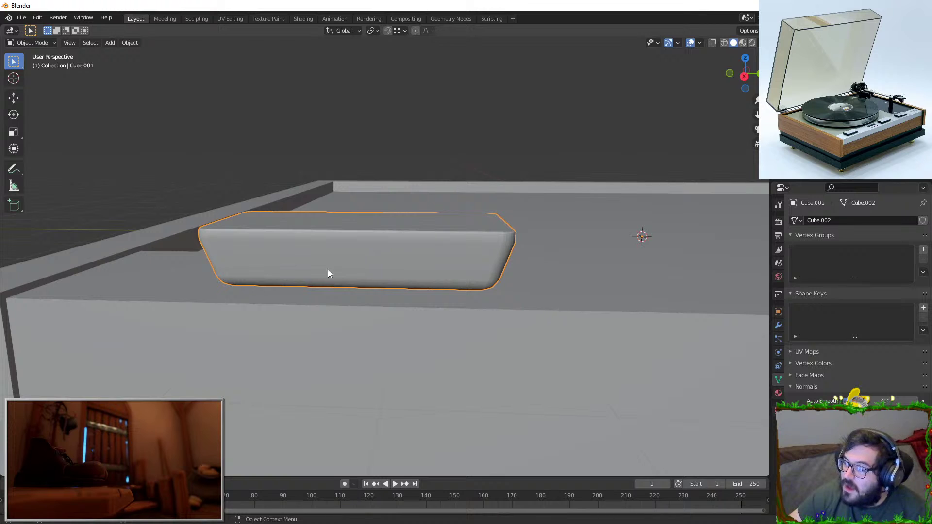
Delete all the button's faces in Edit Mode except the large flat face on top
middle_drag(339, 271, 345, 255)
key(Tab)
middle_drag(287, 253, 315, 250)
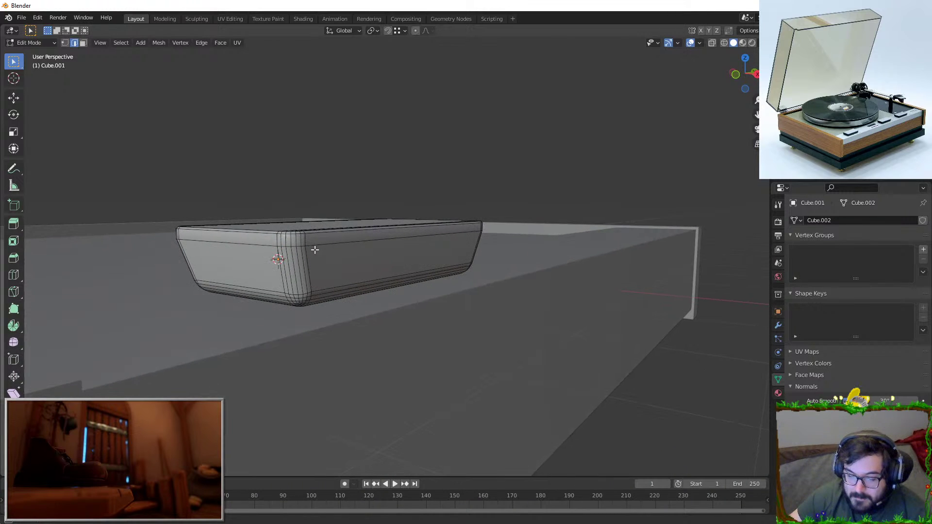
key(3)
middle_drag(353, 214, 316, 228)
key(ctrl+i)
key(x)
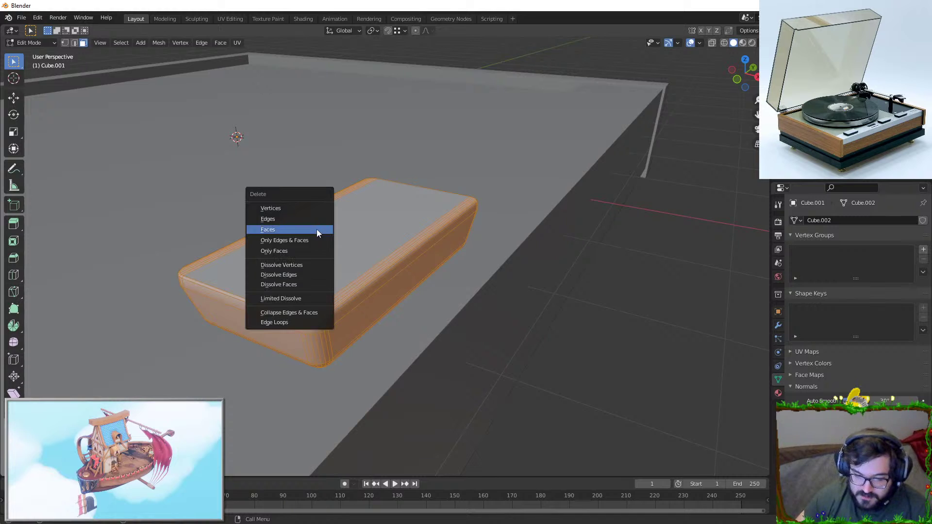
click(317, 229)
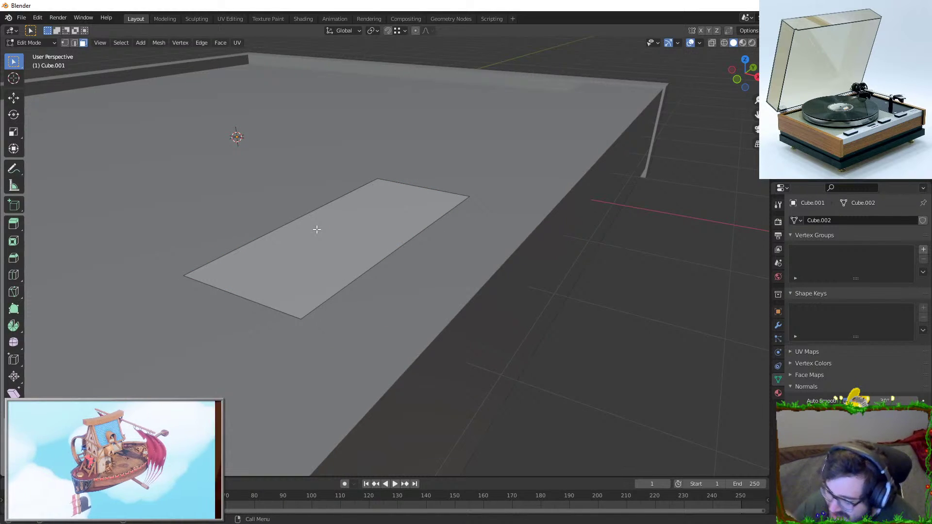
Extrude the remaining top face downward into a plain block and remove the Weighted Normal modifier
click(342, 207)
middle_drag(343, 206, 348, 210)
key(e)
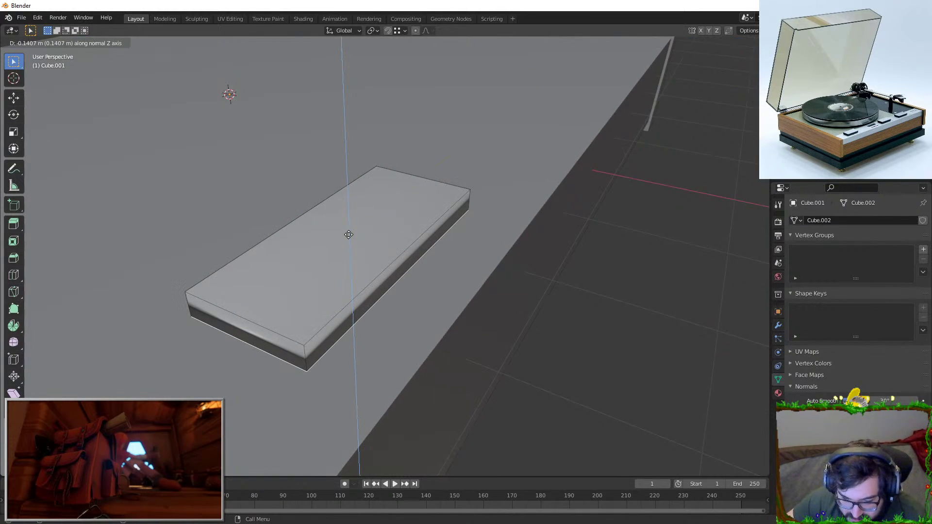
click(356, 256)
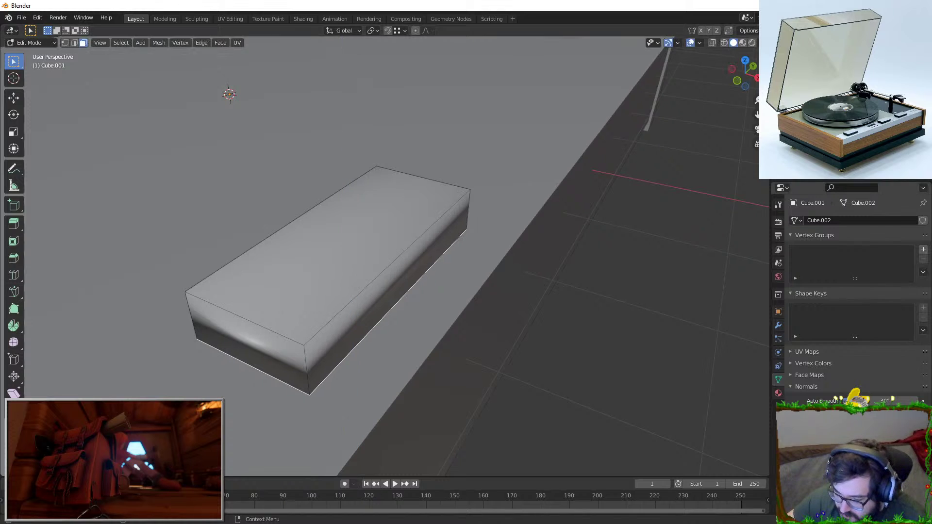
click(778, 325)
click(911, 237)
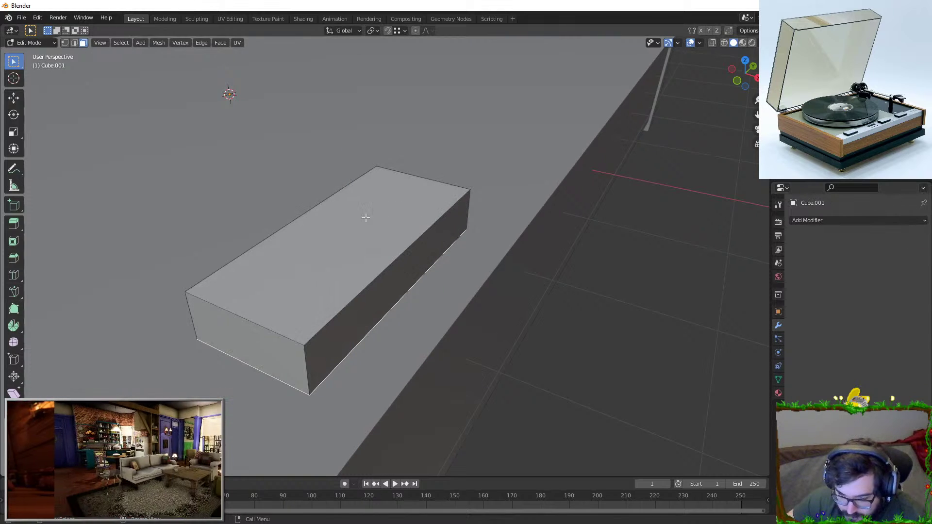
Adjust the block's thickness by moving its bottom face and its top face along the Z axis
middle_drag(377, 217, 377, 213)
key(g)
key(z)
click(381, 242)
key(g)
key(z)
click(382, 222)
click(360, 209)
key(g)
key(z)
click(433, 252)
scroll(483, 258, up, 2)
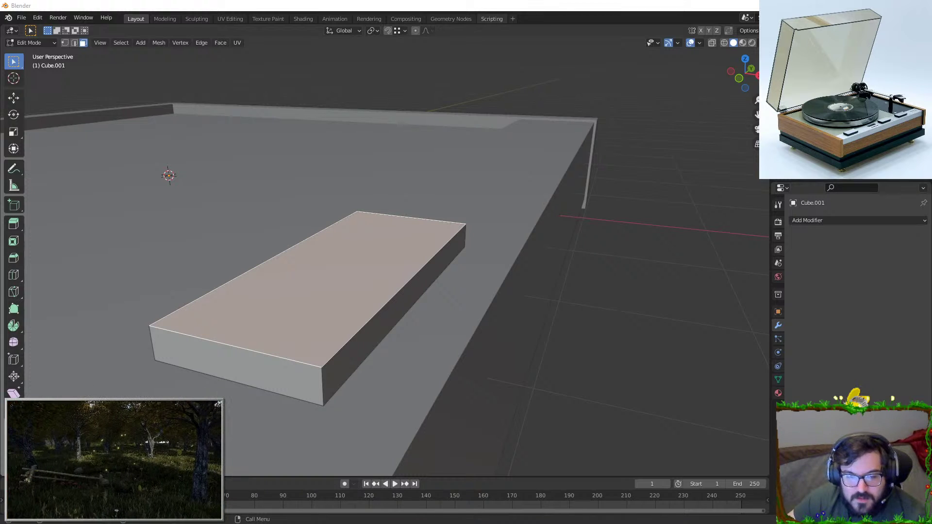
Switch to the browser's image search and examine the Simpsons turntable pictures for button and knob details
key(alt+Tab)
drag(498, 345, 483, 82)
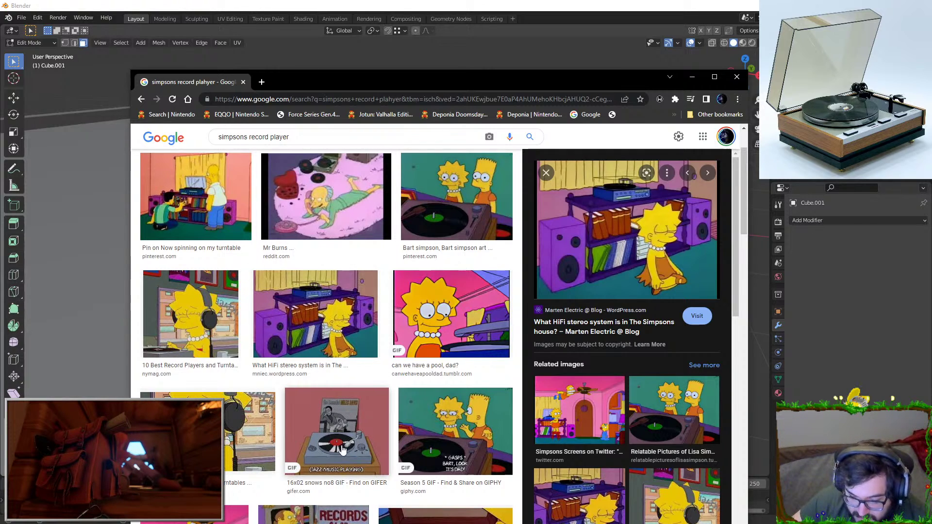
click(367, 449)
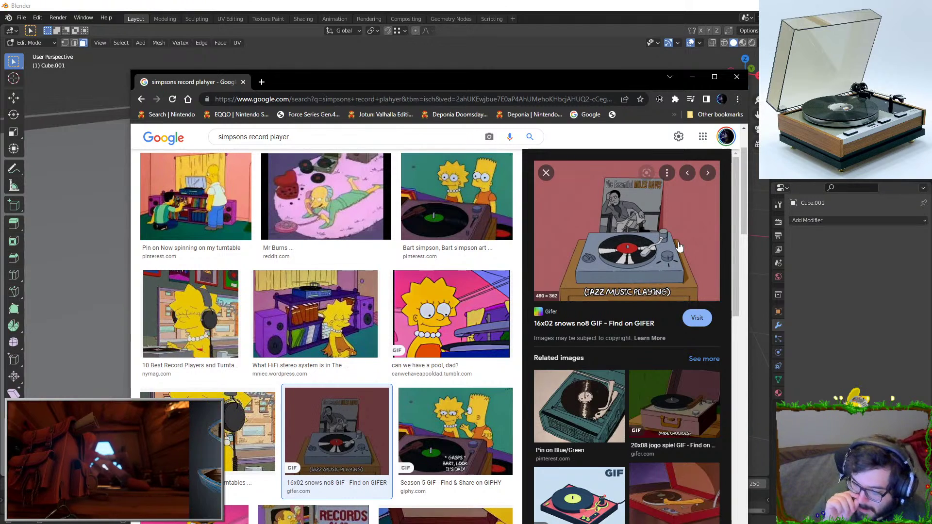
click(469, 214)
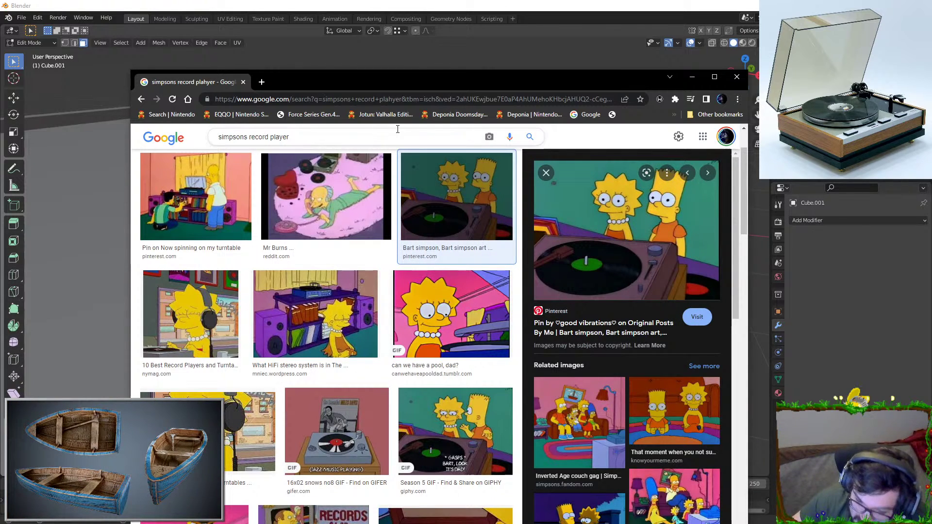
drag(462, 81, 1, 82)
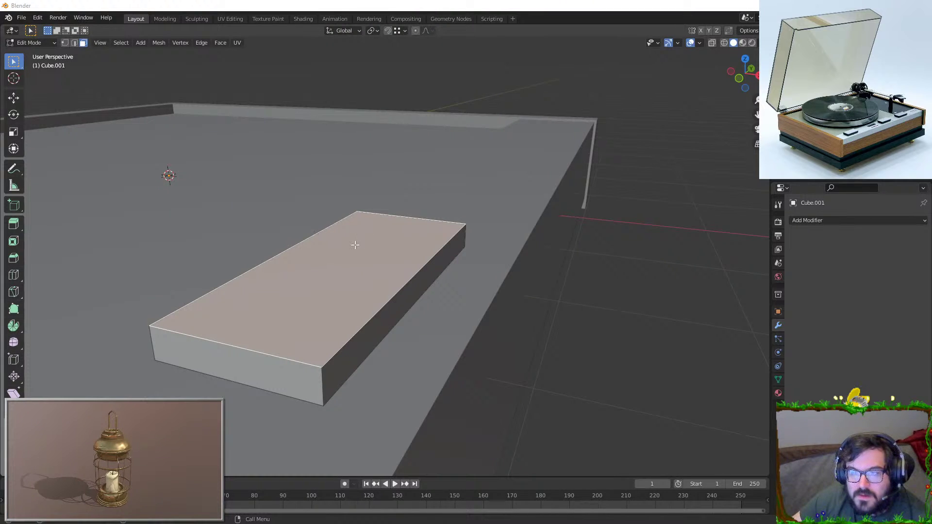
Delete all vertices of the button block, leaving only the record player's base
middle_drag(277, 307, 234, 317)
scroll(244, 308, down, 5)
key(a)
key(x)
key(v)
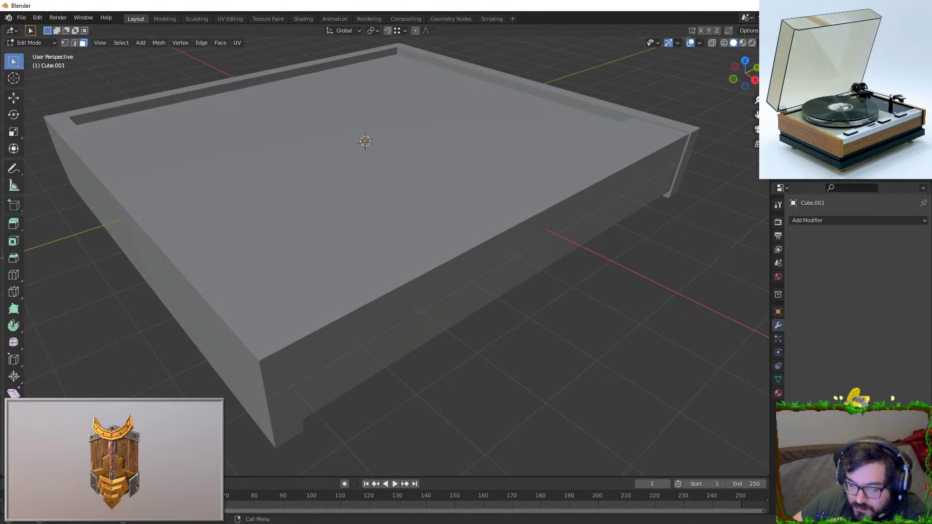
Inspect the base from a low angle and compare it with the image of Bart and Lisa beside the turntable
middle_drag(577, 312, 361, 290)
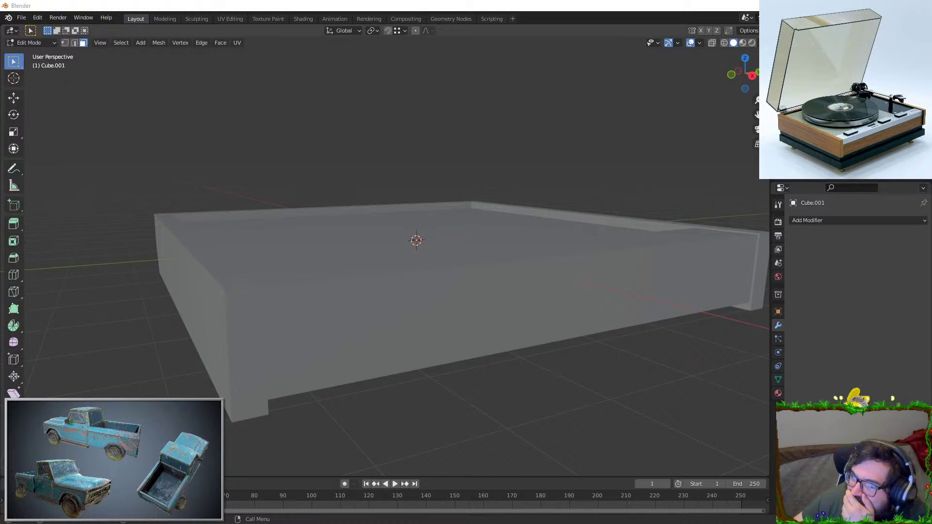
drag(931, 10, 447, 61)
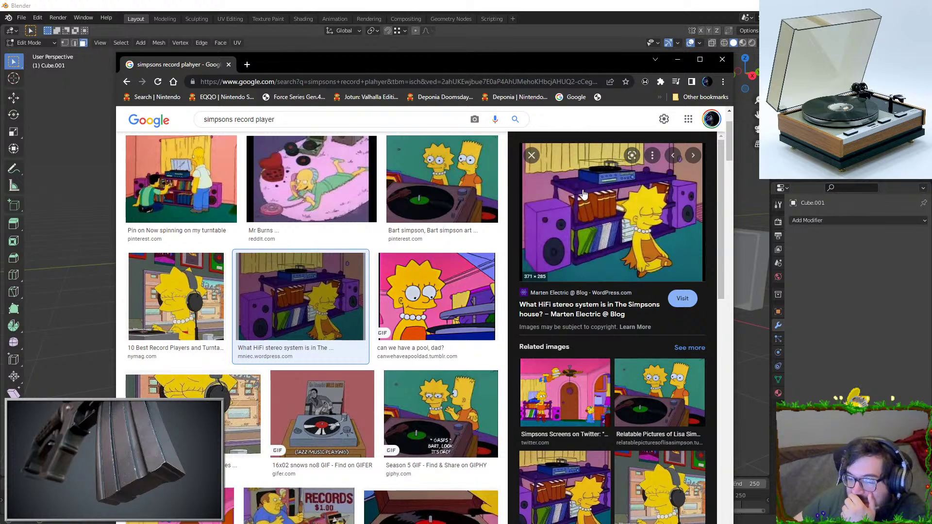
click(446, 217)
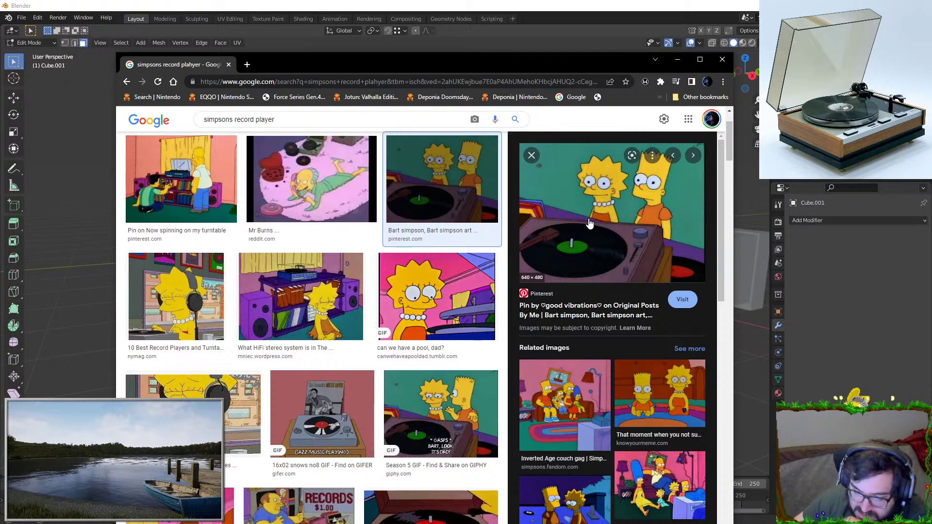
Preview the turntable-on-shelf picture and the related stereo picture in the image search, and switch to Blender
click(199, 188)
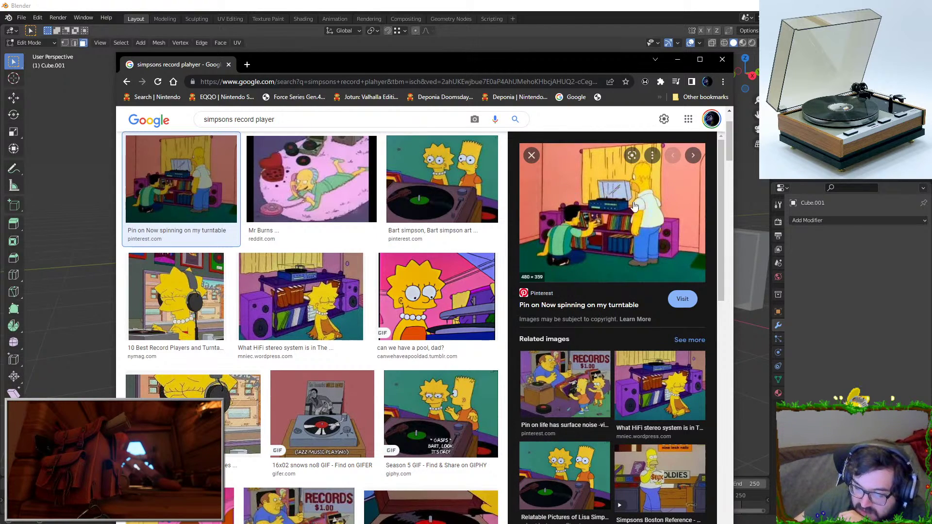
click(648, 379)
key(alt+Tab)
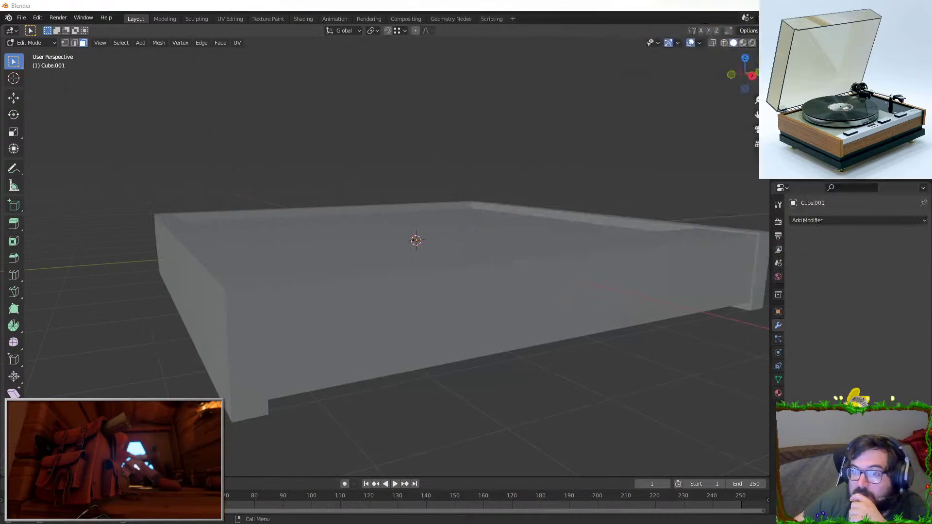
Switch mesh editing from the inner panel to the main body of the record player's base
middle_drag(466, 228, 474, 233)
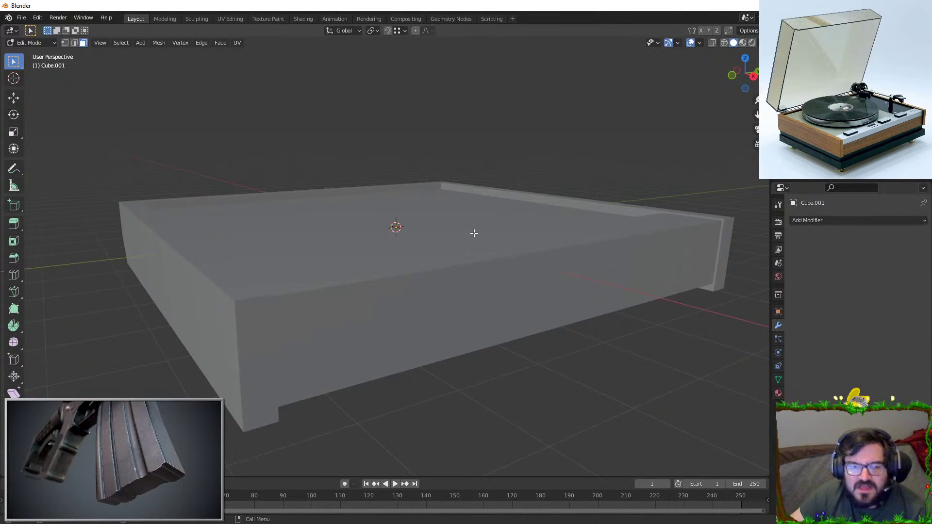
key(Tab)
click(417, 286)
key(Tab)
middle_drag(418, 288, 253, 249)
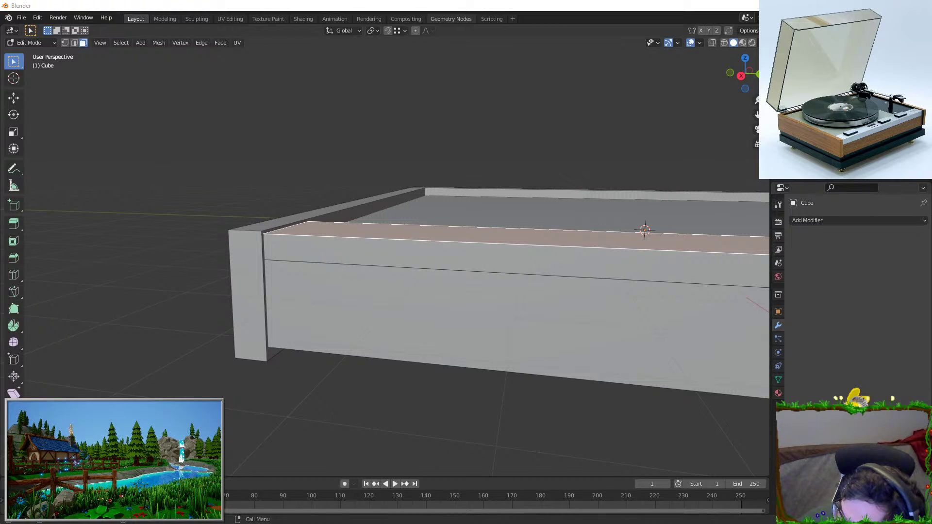
Switch to the browser for the blue Simpsons turntable picture and paste it into the empty image reference board
key(alt+Tab)
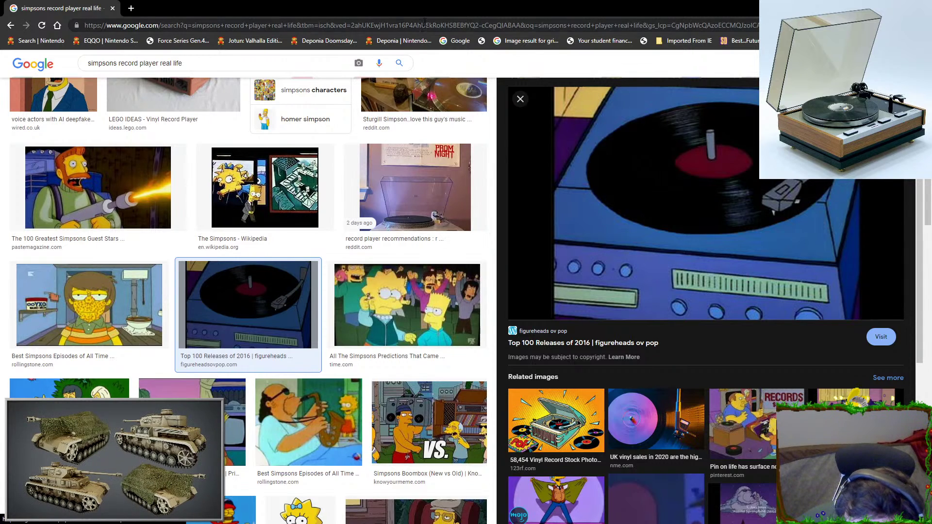
key(alt+Tab)
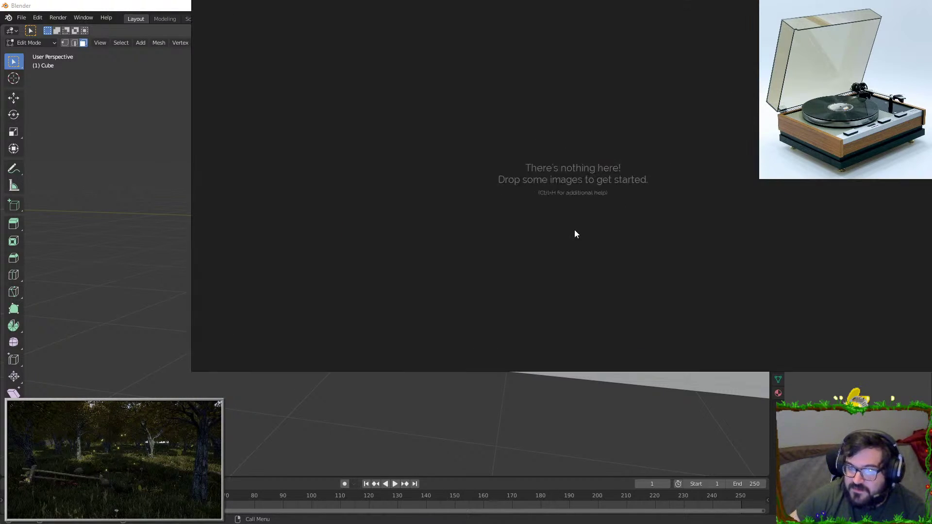
drag(575, 231, 454, 302)
key(ctrl+v)
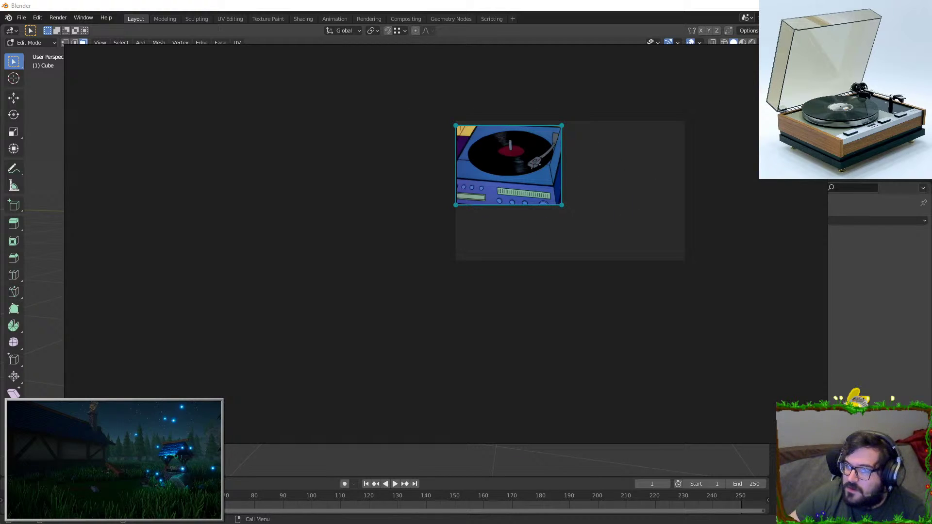
Paste the picture of Lisa beside the stereo shelf and enlarge it next to the blue turntable picture
click(657, 173)
key(ctrl+v)
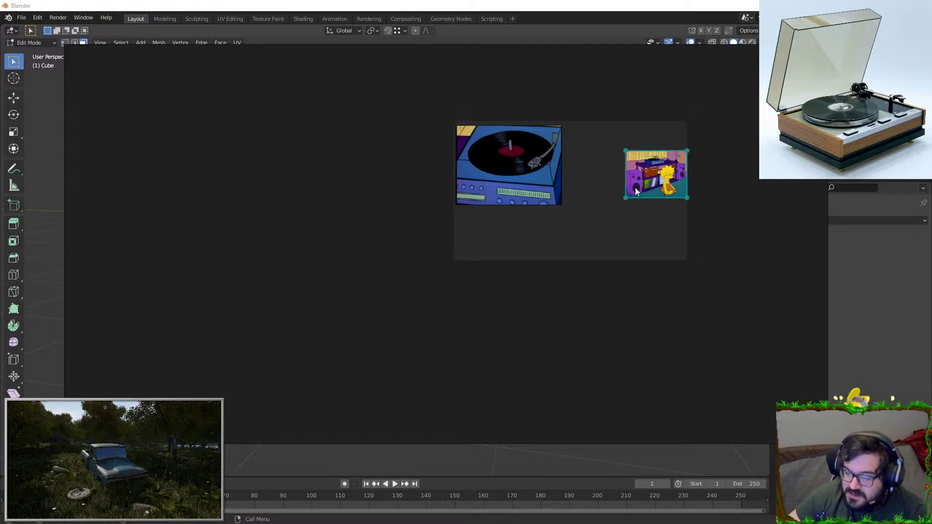
drag(656, 177, 693, 212)
click(720, 200)
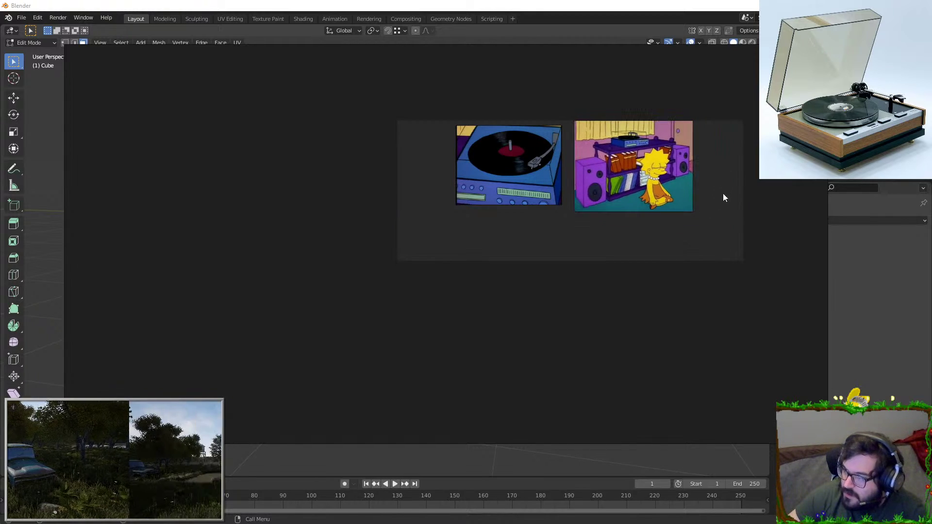
Paste the Bart and Lisa turntable picture, enlarge it and place it below the blue turntable picture
key(ctrl+v)
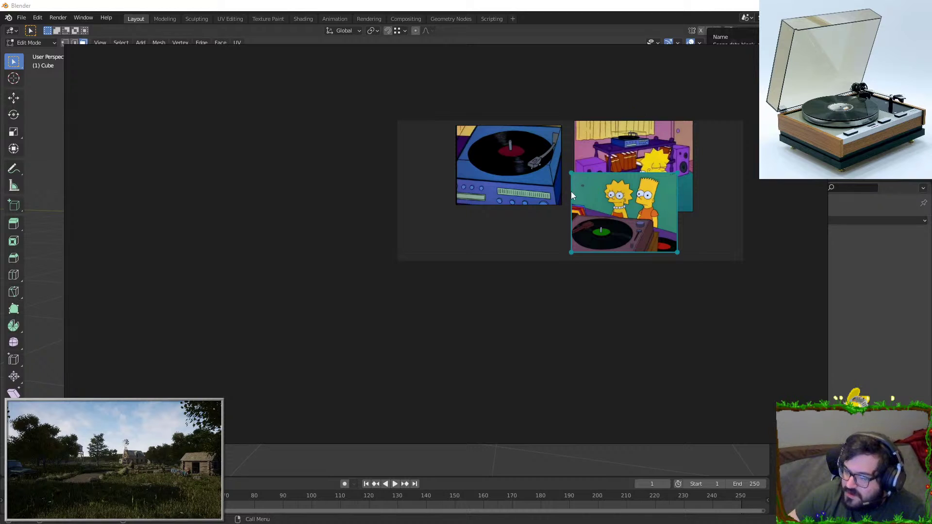
drag(511, 324, 538, 343)
drag(499, 313, 528, 290)
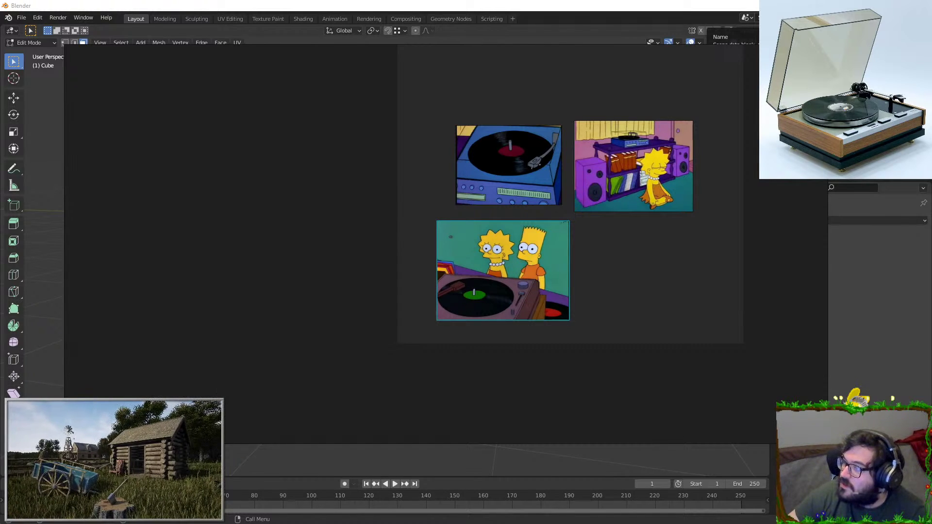
Paste the pink-background Lisa picture, enlarge it and place it directly below the stereo shelf picture
key(ctrl+v)
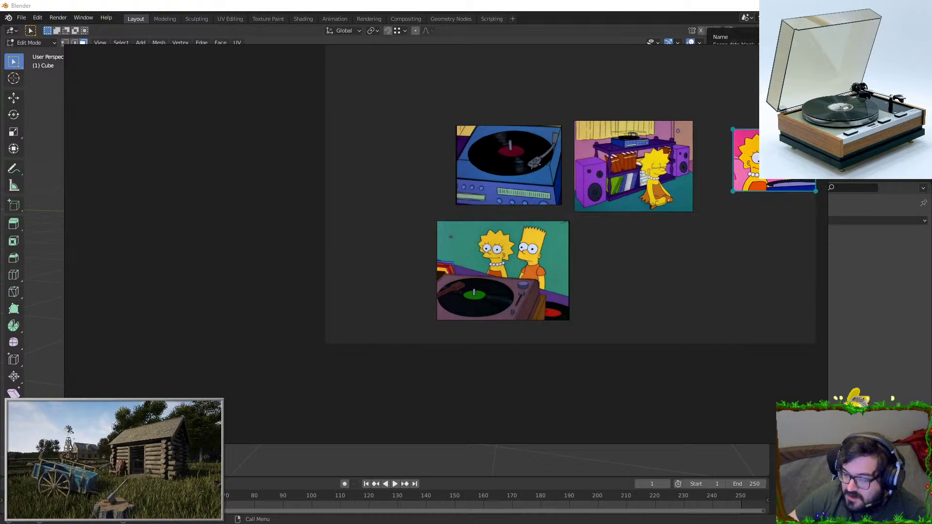
drag(746, 161, 589, 301)
drag(657, 333, 709, 332)
drag(694, 302, 686, 283)
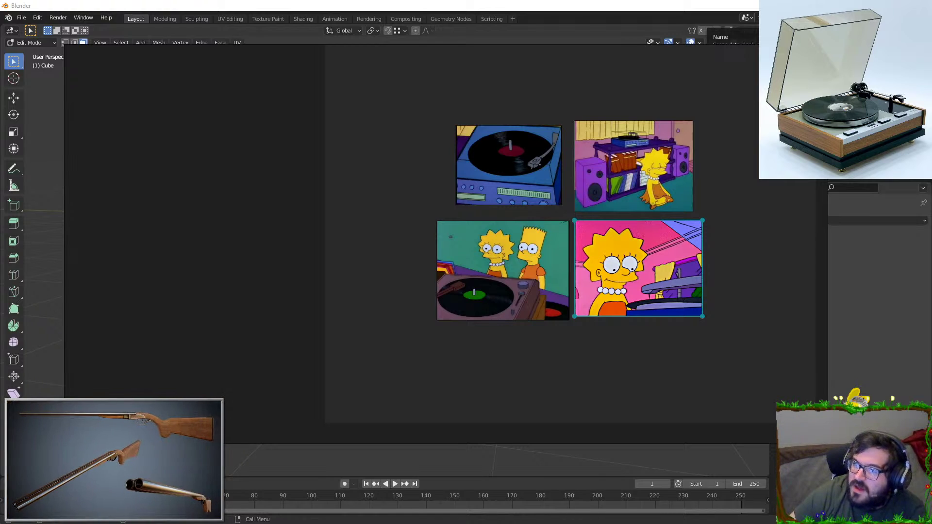
key(alt+a)
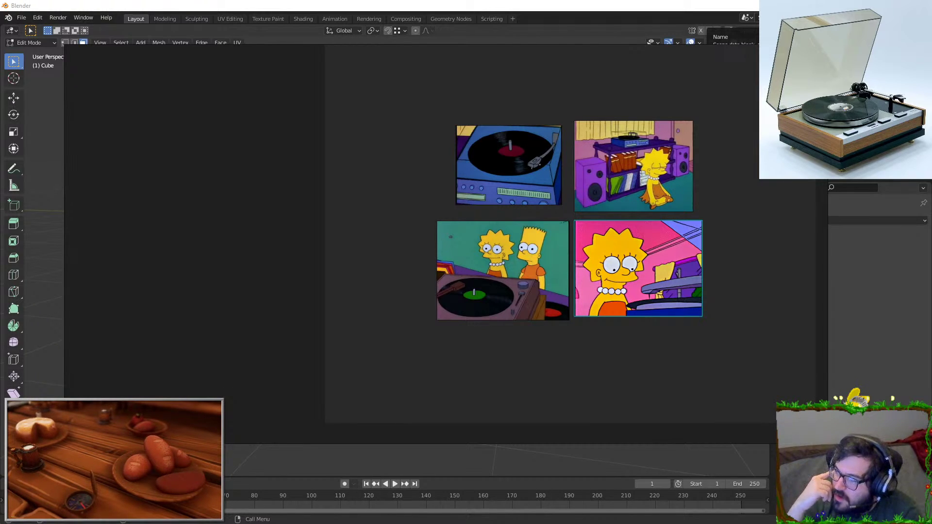
Check the browser's image results and delete the Bart and Lisa turntable picture from the reference board
drag(674, 190, 451, 0)
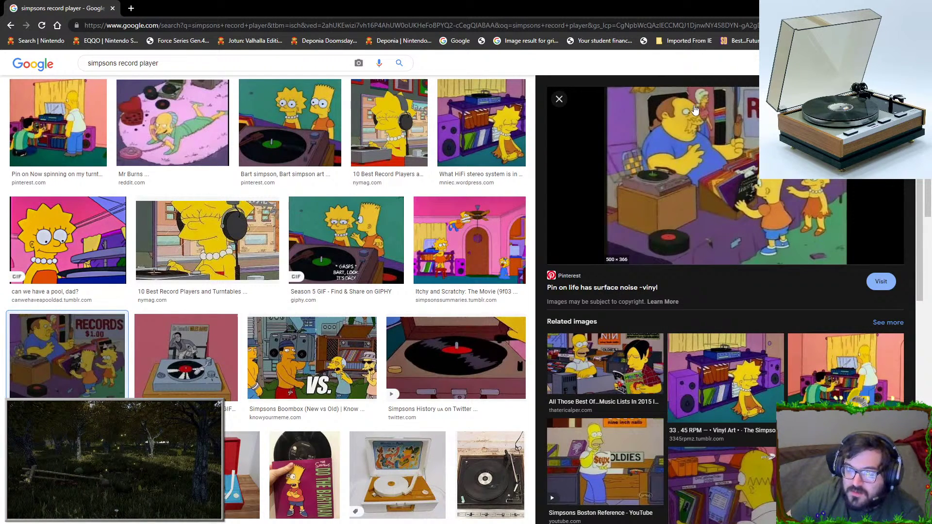
drag(682, 7, 864, 0)
key(alt+Tab)
click(491, 278)
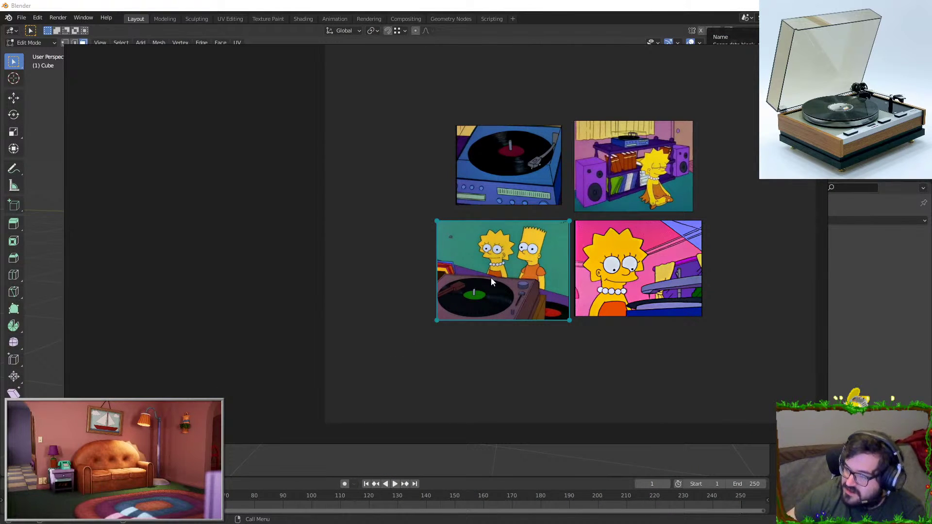
key(Delete)
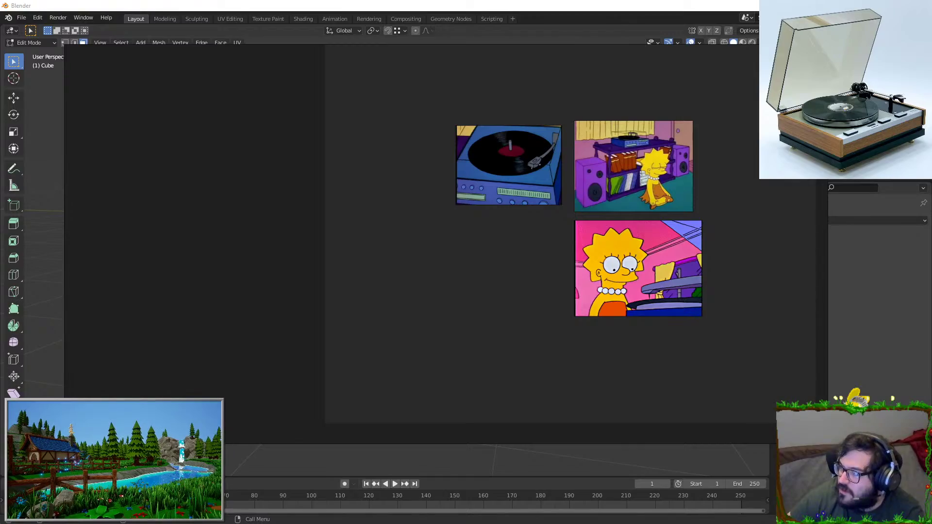
Switch to Unreal Engine and examine the LivingRoom level around the television, the sofa and the shelf by the window
key(alt+Tab)
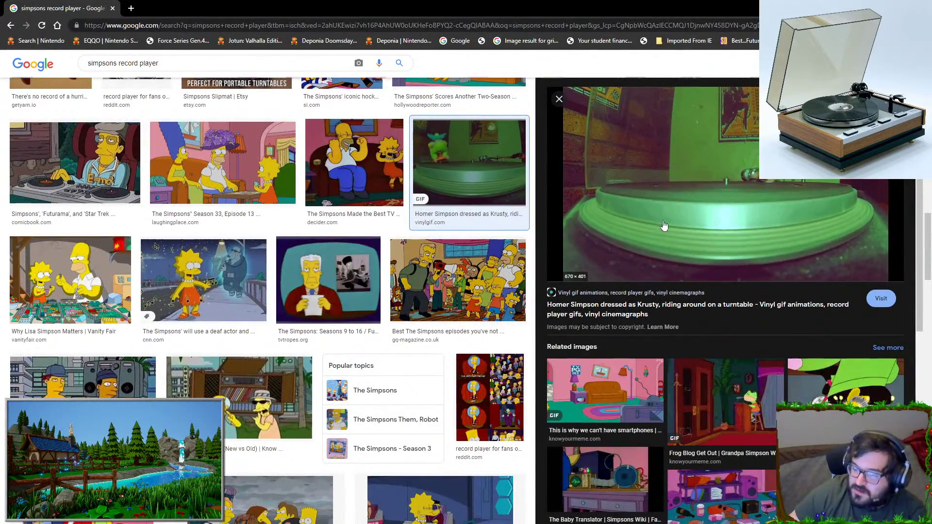
key(alt+Tab)
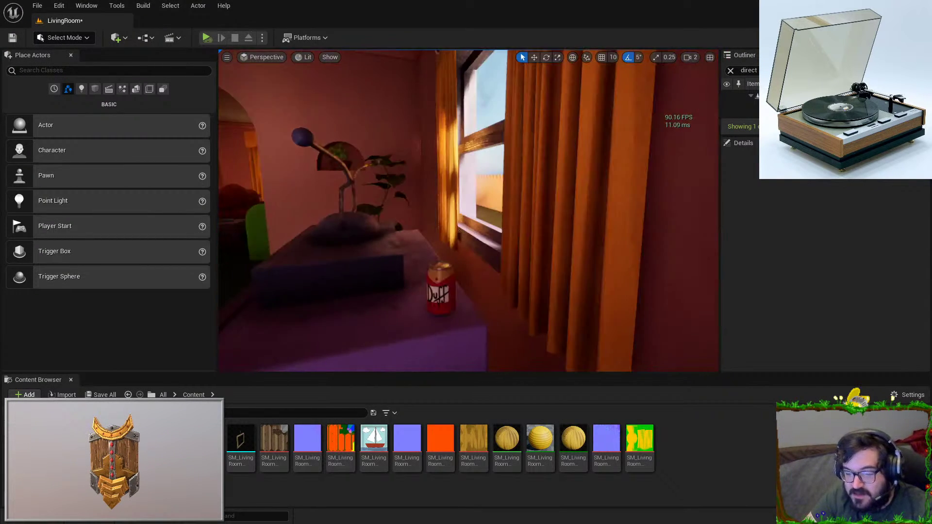
right_drag(437, 219, 529, 228)
click(490, 252)
right_drag(490, 252, 548, 257)
right_drag(524, 203, 704, 213)
key(Escape)
right_drag(374, 213, 466, 216)
key(F11)
key(F11)
right_drag(367, 223, 427, 205)
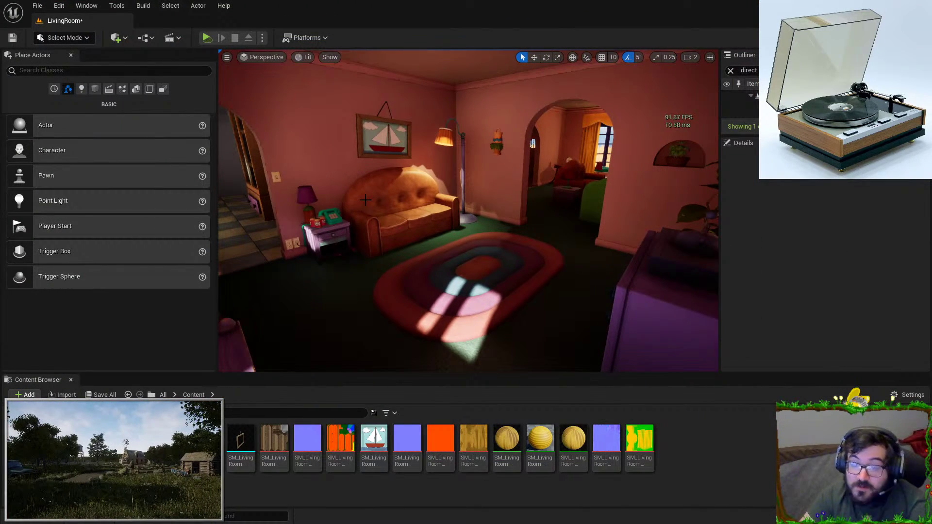
right_drag(365, 199, 600, 206)
key(w)
key(s)
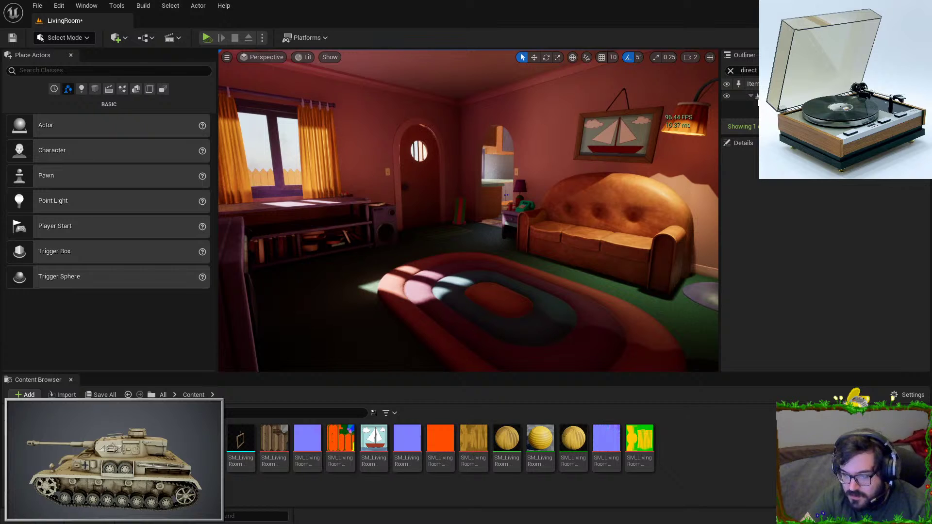
Filter the scene objects by "sky", select the SkyLight and set its intensity scale to 1000
click(749, 71)
text(sky)
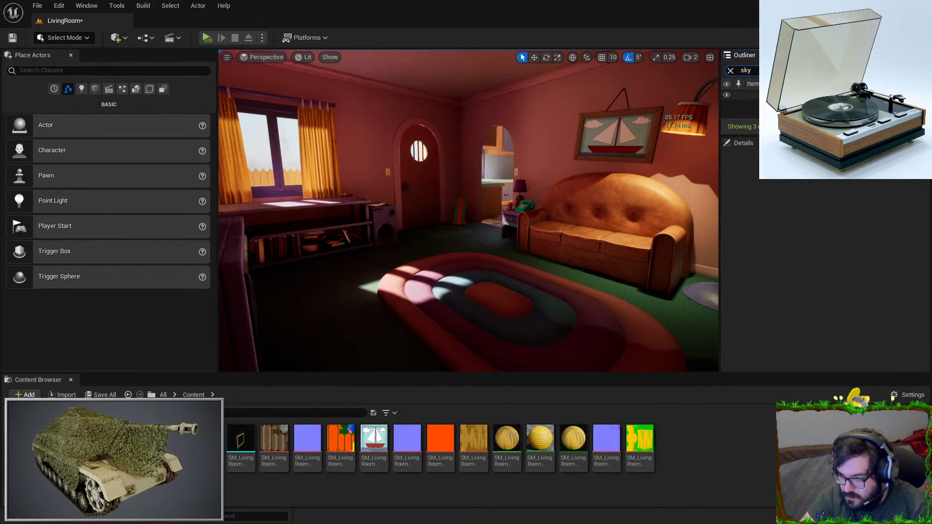
click(743, 114)
scroll(825, 291, down, 5)
click(835, 282)
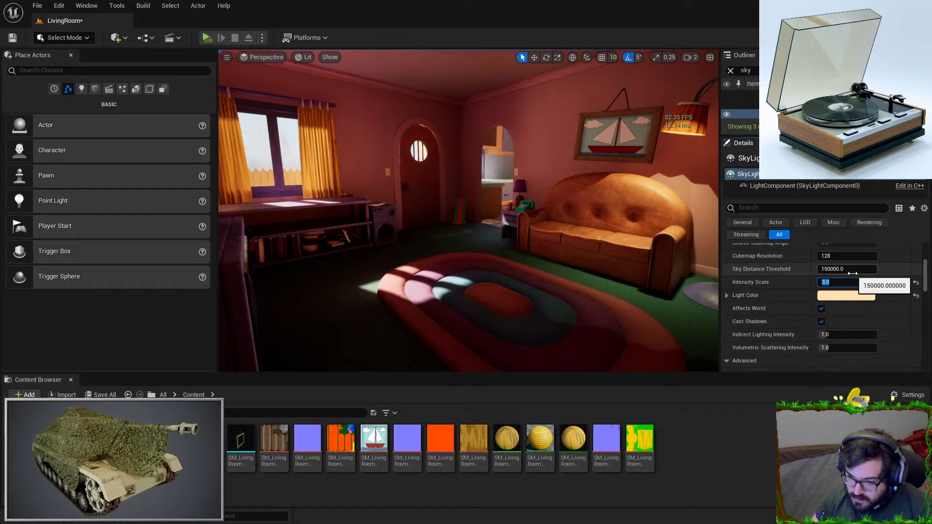
key(Return)
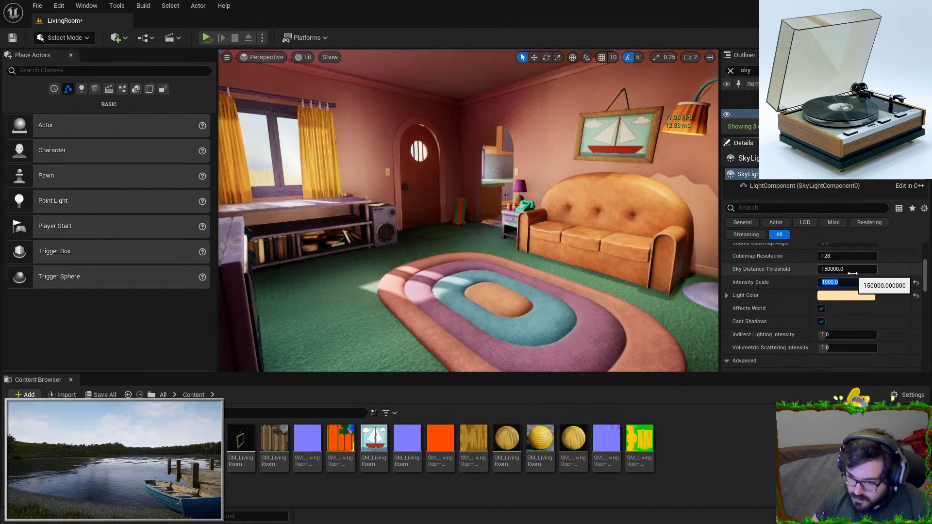
Try SkyLight intensity scales of 10 and 50 to compare the room's brightness
text(3)
key(Return)
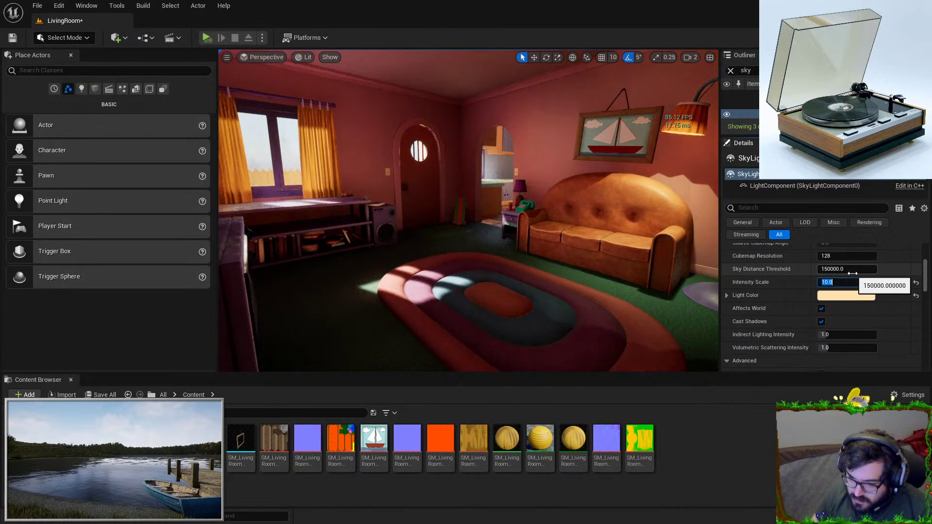
text(20)
key(Return)
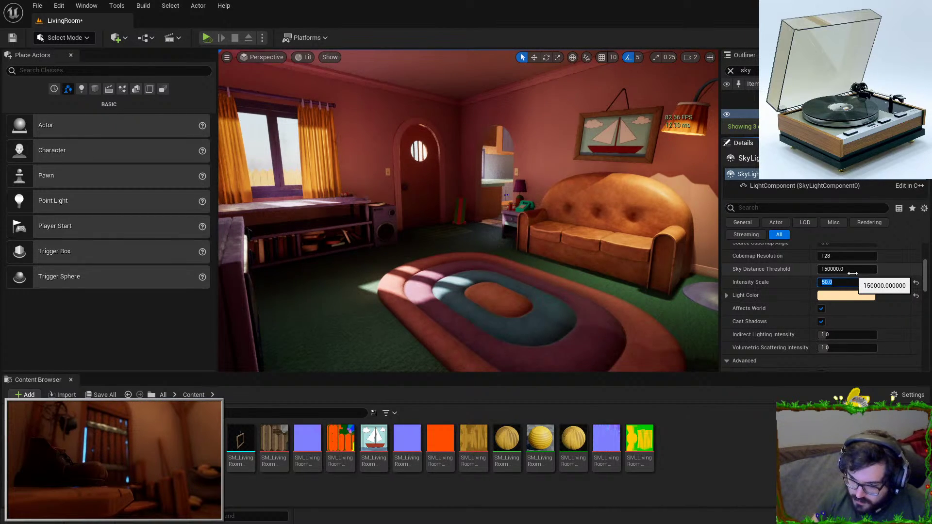
text(1)
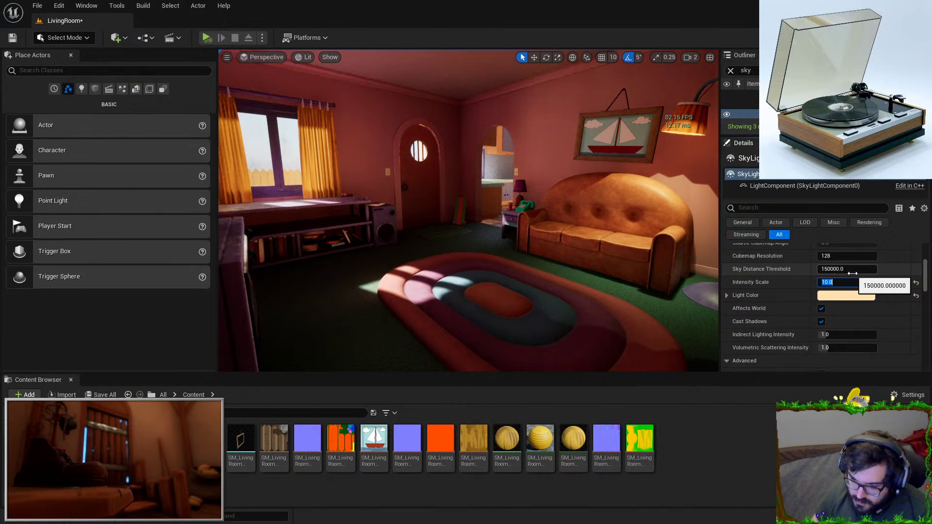
key(BackSpace)
text(50)
key(Return)
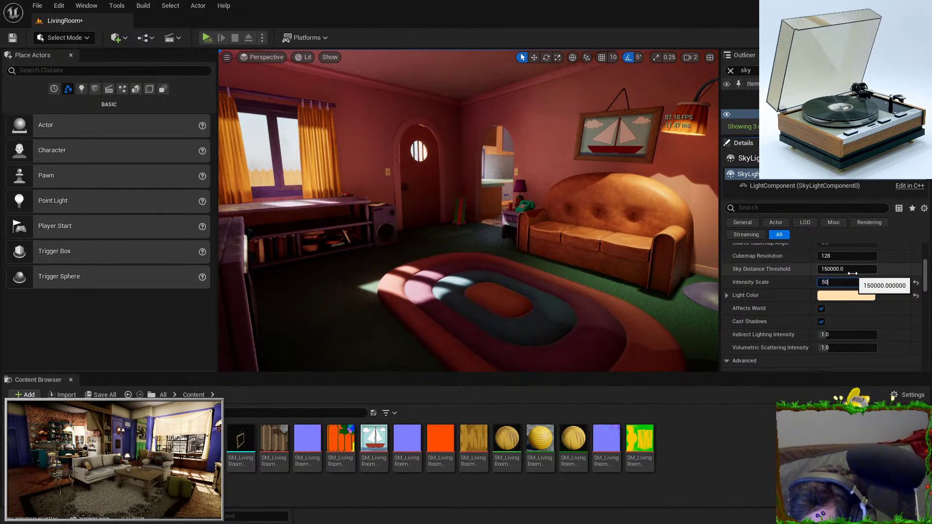
Compare SkyLight intensity scales of 3 and 10, and settle on an intensity scale of 5
text(3)
key(Return)
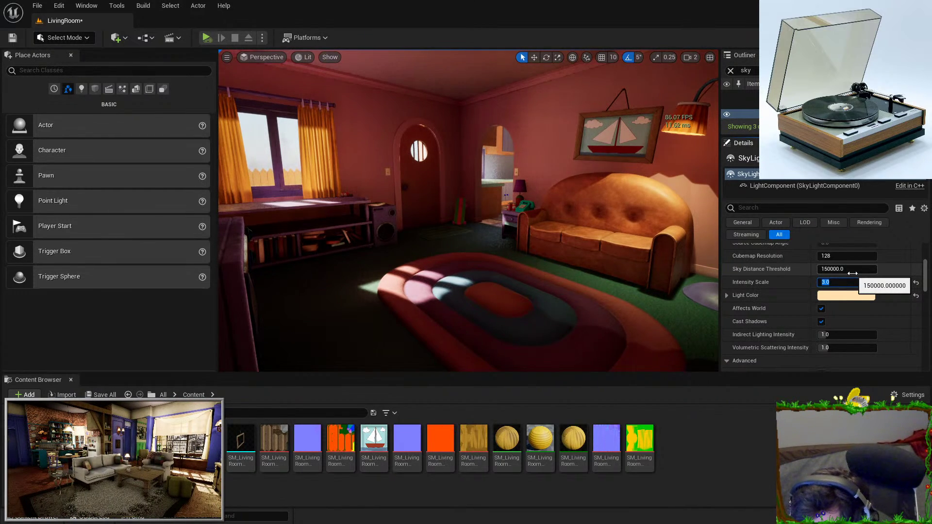
text(10)
key(Return)
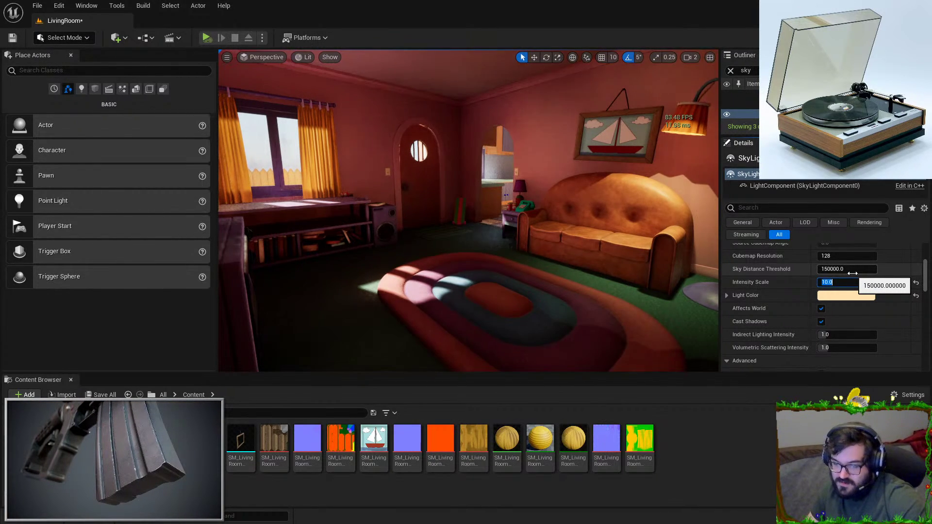
text(10)
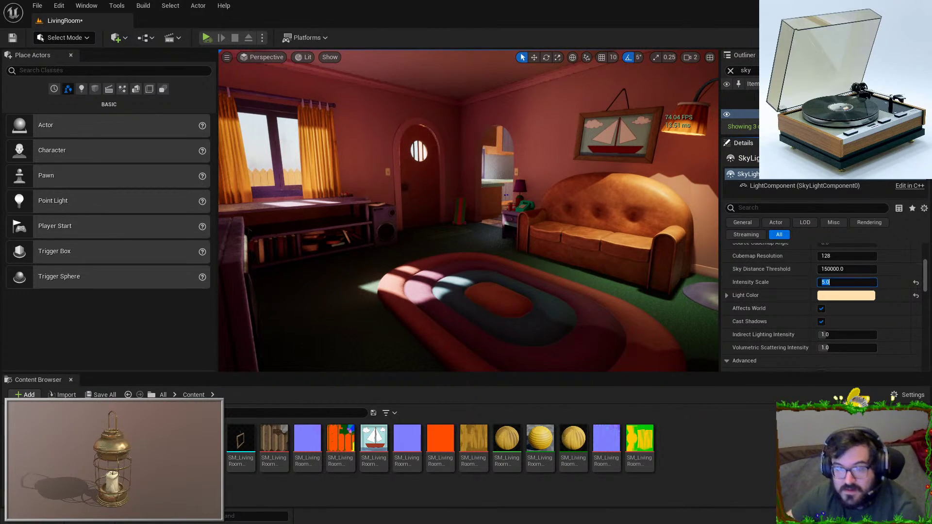
View the top of the purple shelf under the living room window, and switch to Blender
right_drag(468, 210, 557, 220)
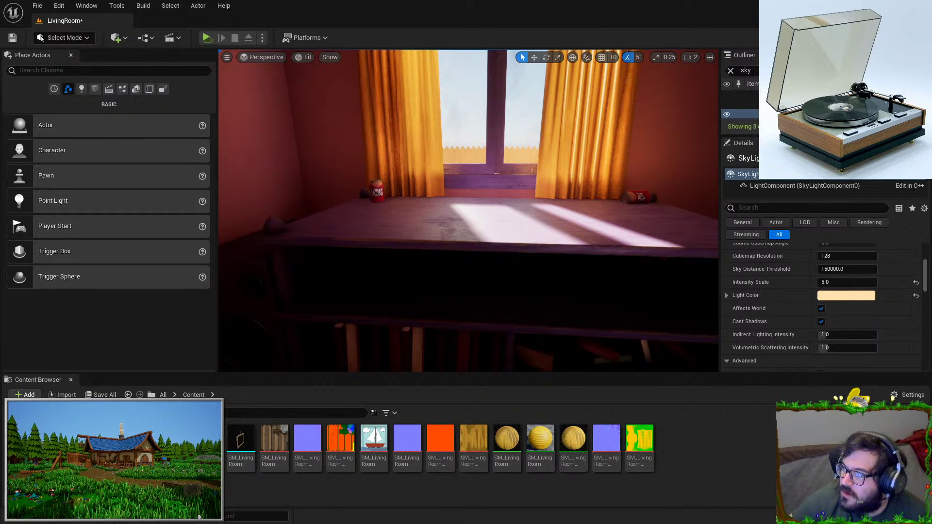
drag(766, 523, 462, 19)
key(alt+Tab)
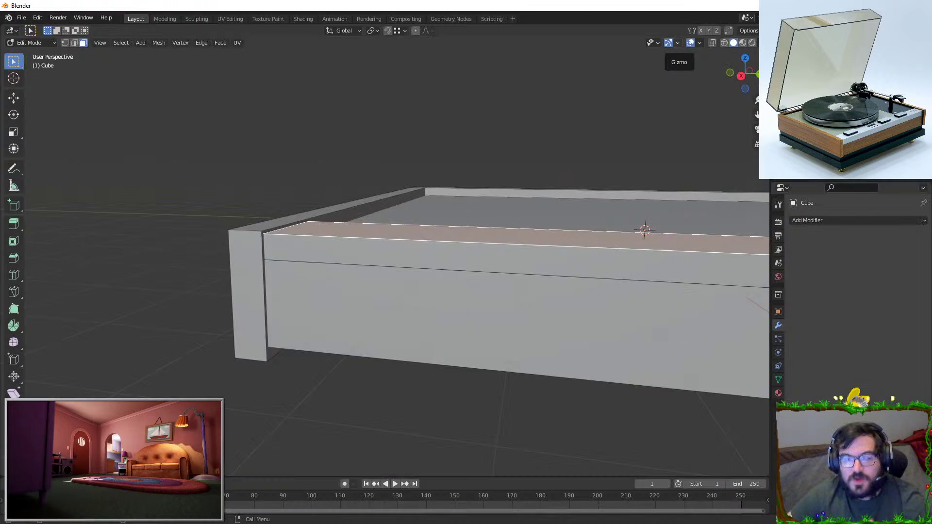
Examine the record player's base from the front, the corner and above, in and out of mesh editing
scroll(490, 202, down, 6)
middle_drag(427, 264, 439, 248)
scroll(426, 274, down, 2)
key(Tab)
middle_drag(420, 287, 304, 271)
scroll(405, 265, up, 4)
scroll(368, 264, down, 3)
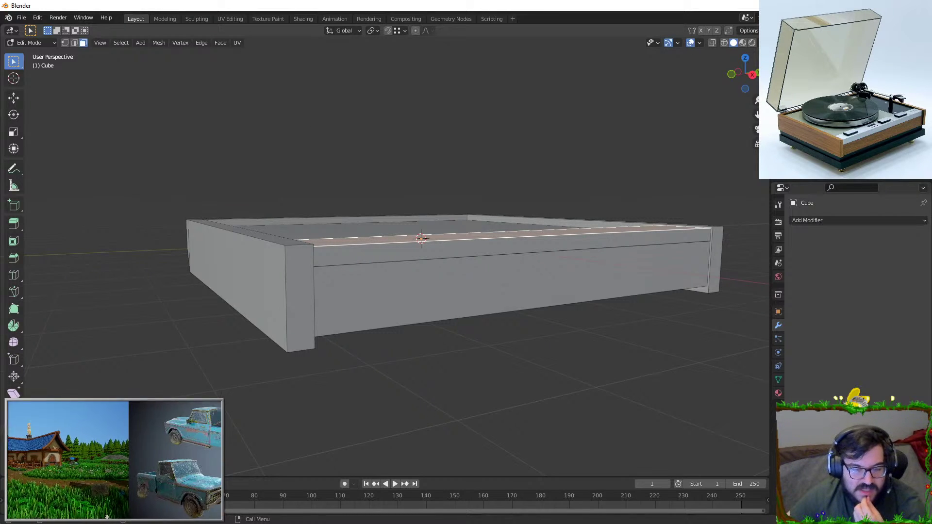
middle_drag(297, 154, 300, 193)
key(Tab)
key(Tab)
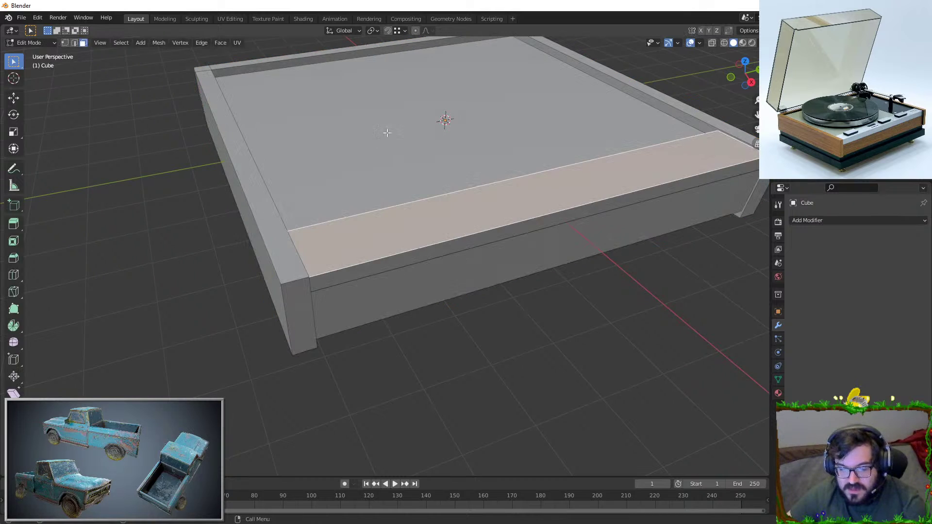
Delete the old record player base with the raised rim
click(406, 122)
scroll(448, 209, down, 2)
middle_drag(451, 212, 470, 171)
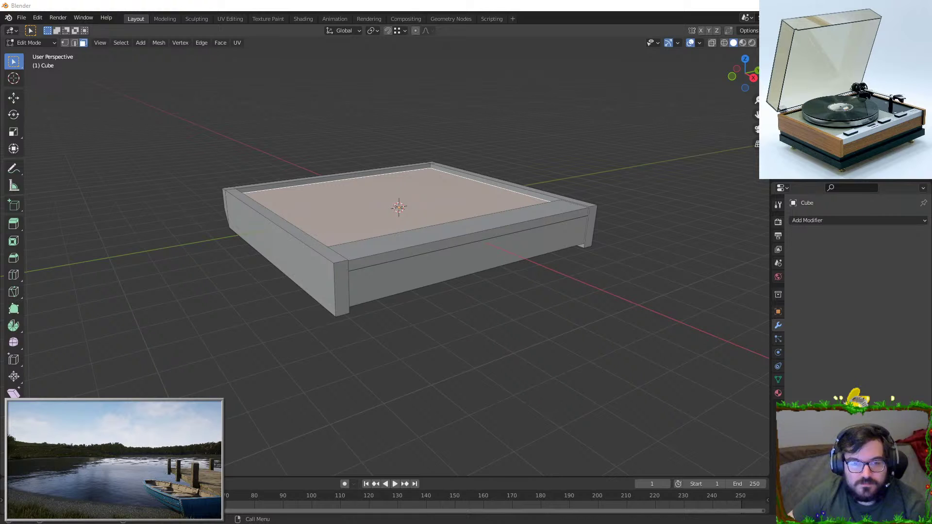
key(Tab)
middle_drag(318, 152, 374, 205)
key(Delete)
Add a new cube mesh and stretch it along the Y axis
key(shift+a)
mouse_move(340, 203)
click(418, 214)
key(s)
key(y)
click(406, 162)
Try flattening the cube along Z and scaling it uniformly, and undo both changes
key(s)
key(z)
click(406, 162)
key(s)
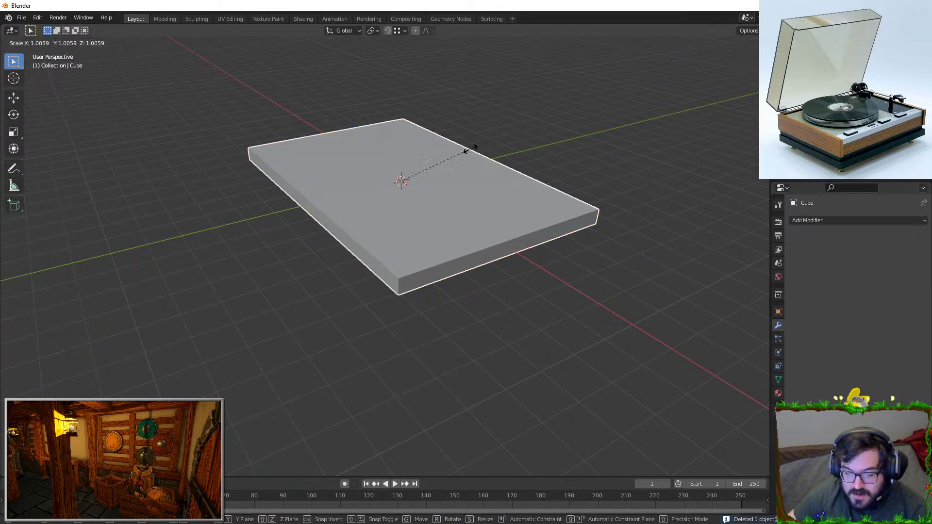
click(485, 140)
key(ctrl+z)
key(ctrl+z)
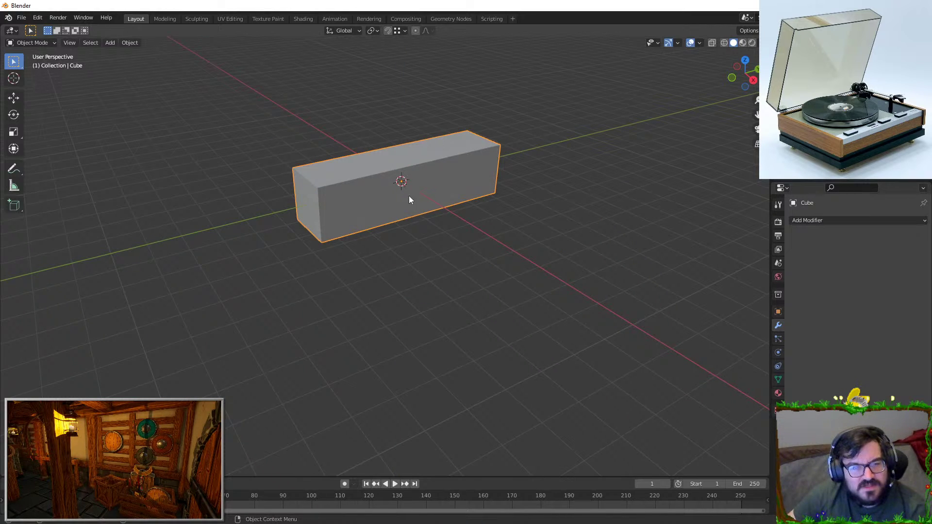
Stretch the cube along the X axis into a wide slab for the record player base
key(s)
key(x)
click(536, 290)
Inset the slab's top face to leave a narrow border along its upper edges
key(Tab)
middle_drag(475, 246, 319, 230)
middle_drag(377, 242, 366, 251)
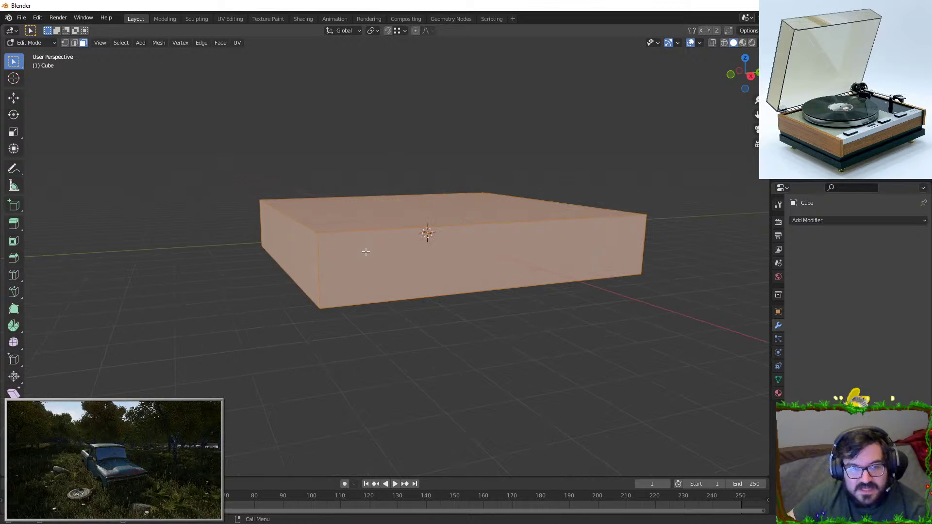
click(73, 43)
click(382, 228)
alt+click(343, 198)
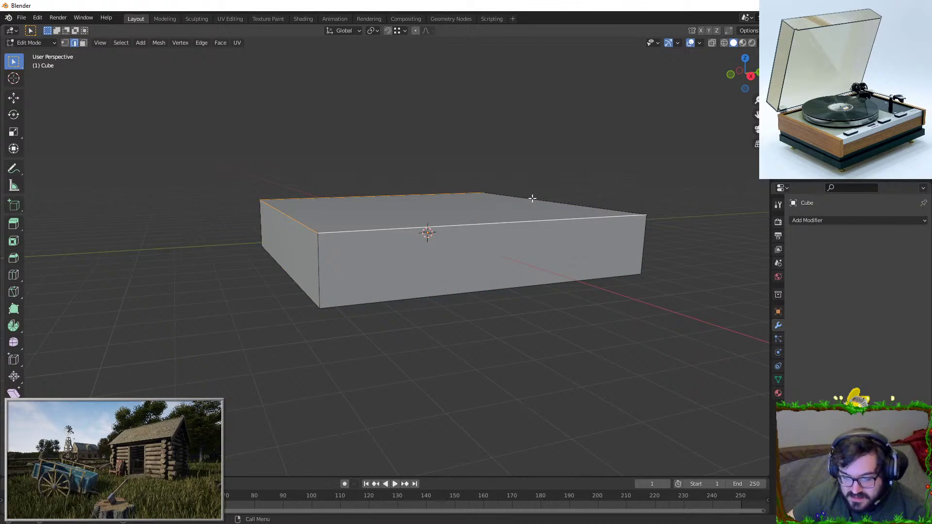
middle_drag(528, 197, 533, 212)
key(i)
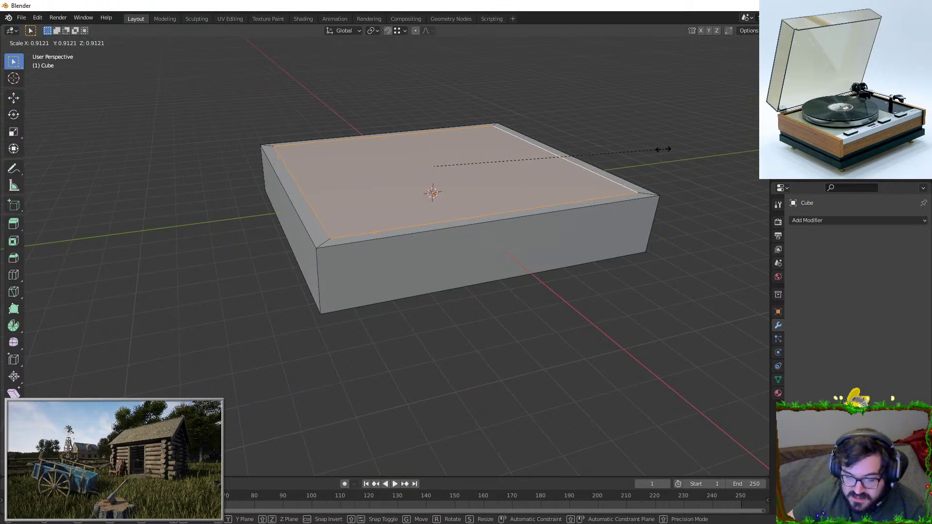
click(671, 150)
middle_drag(672, 150, 581, 223)
key(i)
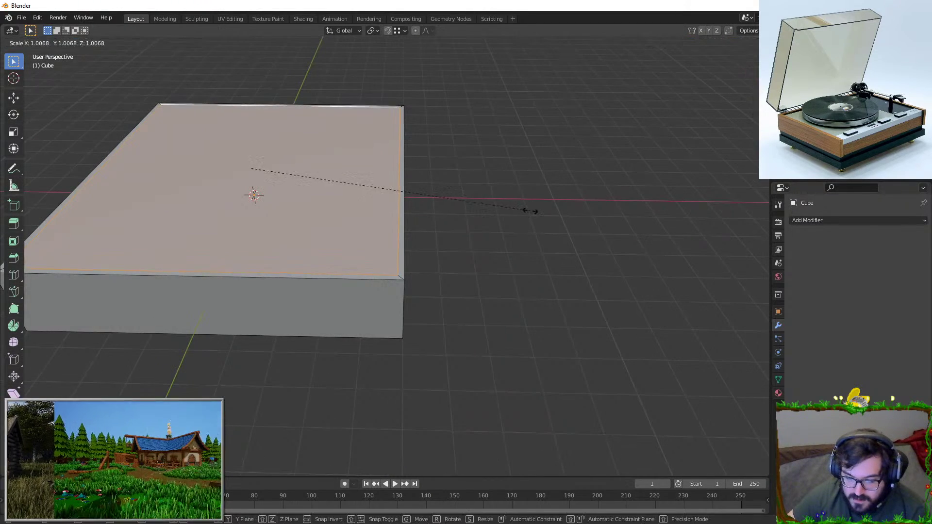
key(Escape)
Extrude the inset top face slightly upward to form a shallow raised plate on the base
key(e)
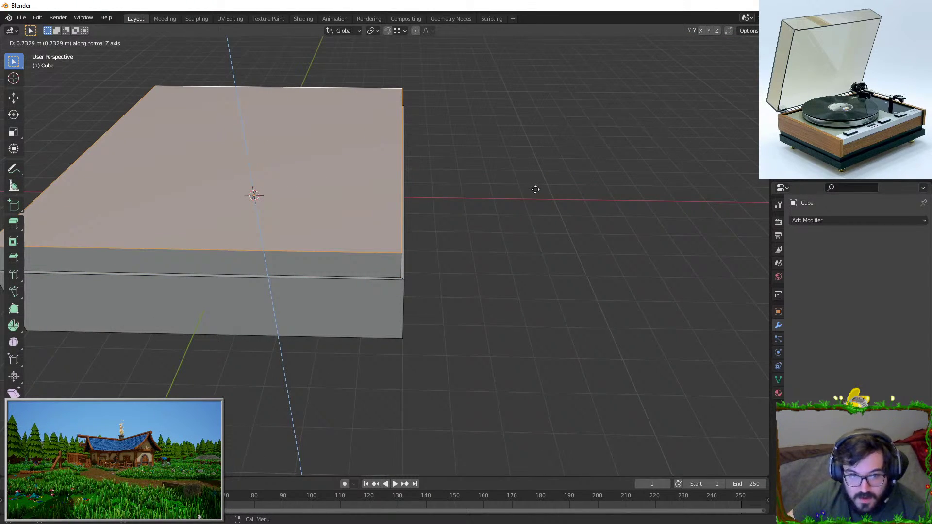
click(539, 324)
key(Tab)
middle_drag(539, 324, 356, 274)
key(Tab)
key(Tab)
Raise the base about 1 m along Z in side view so its underside rests on the ground line
key(KP_3)
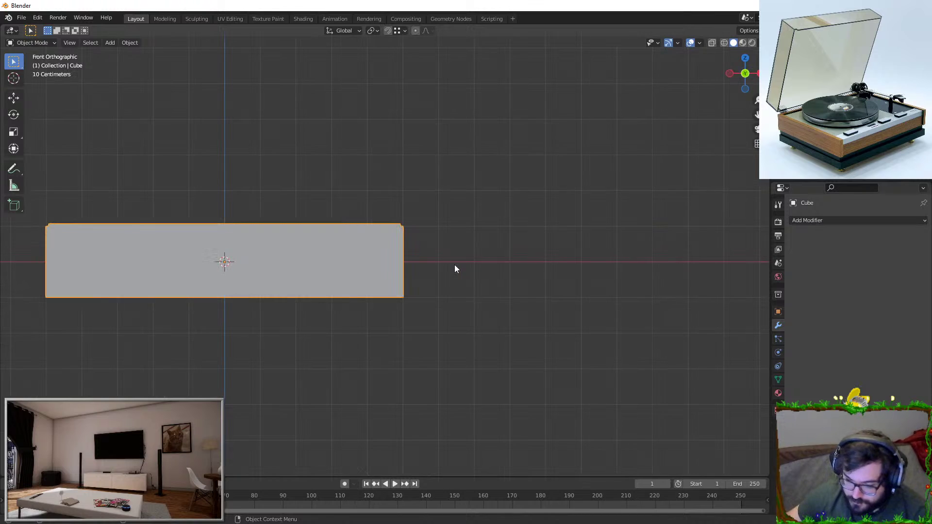
key(KP_Decimal)
key(g)
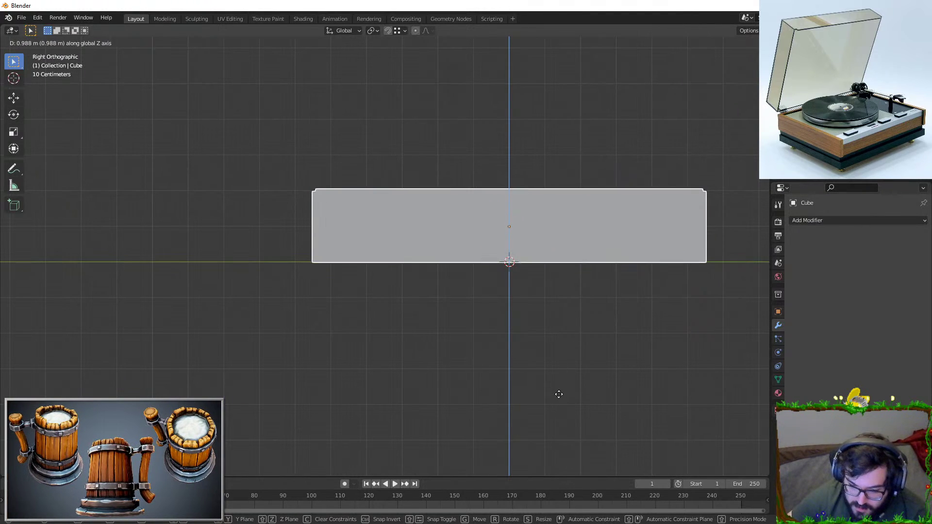
click(559, 398)
Bevel the edge loops around the raised plate and the base's upper rim with 2 segments
middle_drag(559, 398, 455, 312)
key(Tab)
scroll(279, 273, up, 2)
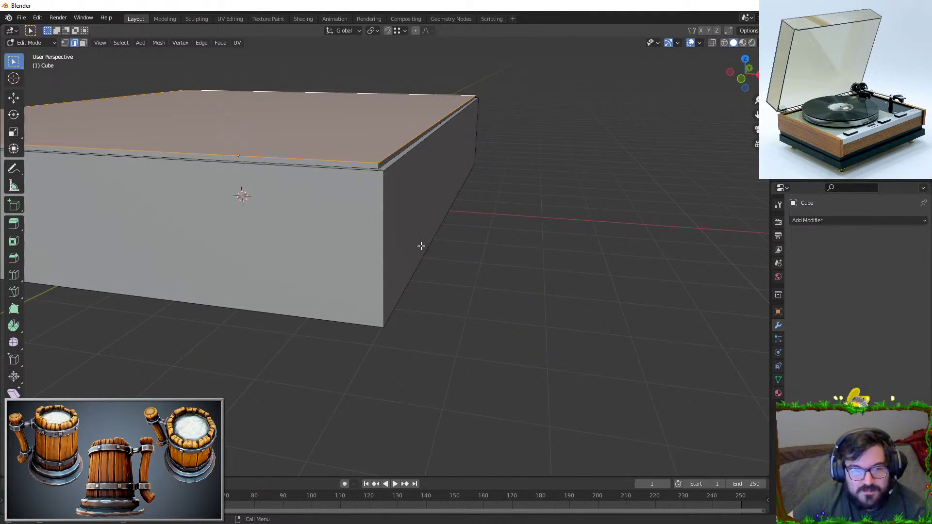
middle_drag(326, 215, 359, 162)
alt+shift+click(341, 115)
alt+shift+click(194, 144)
scroll(410, 199, up, 4)
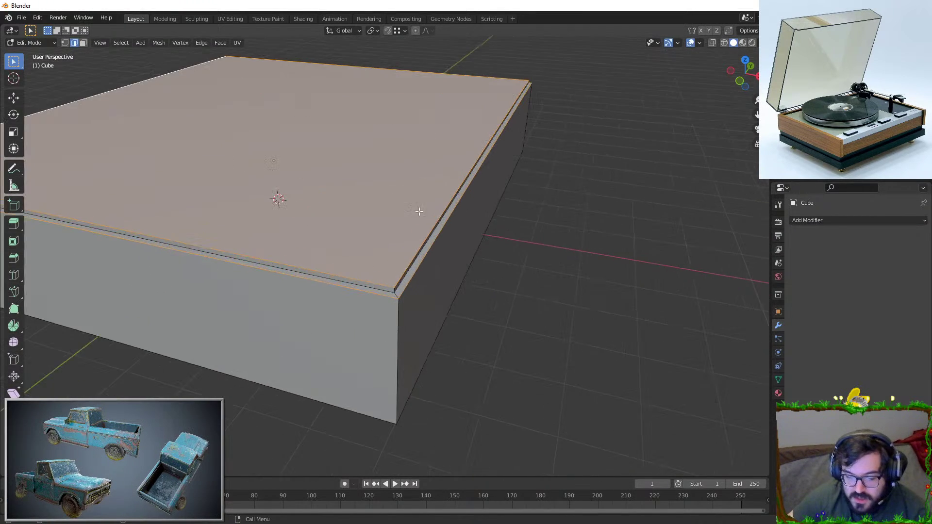
key(ctrl+b)
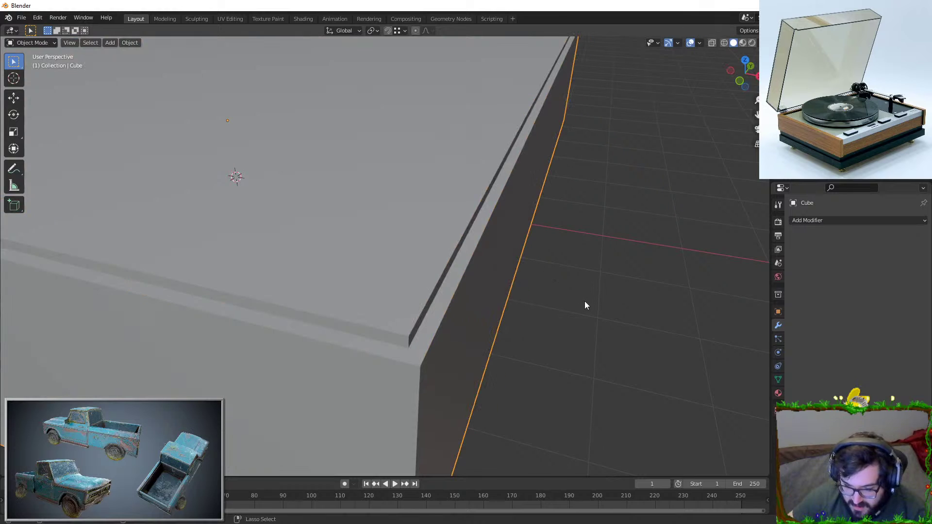
click(589, 298)
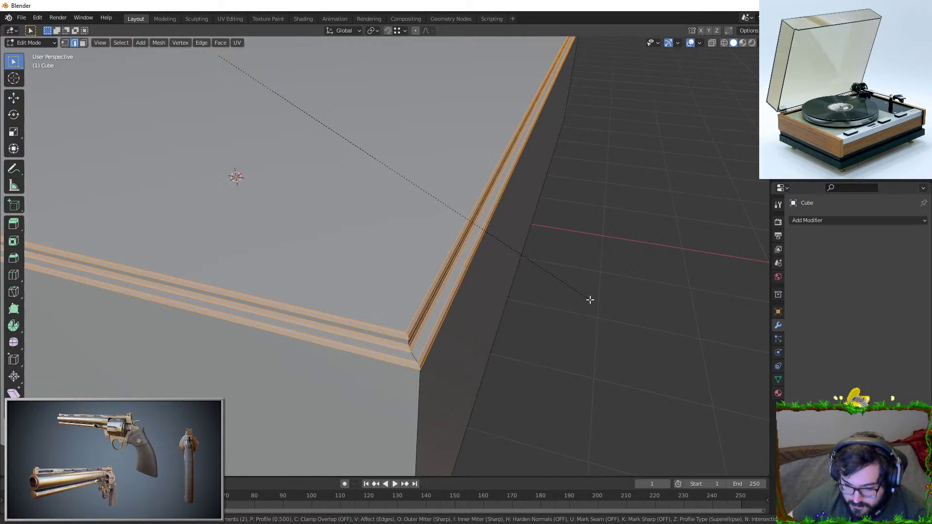
Apply smooth shading to the record player base
key(Tab)
scroll(588, 317, down, 5)
right_click(386, 252)
click(388, 249)
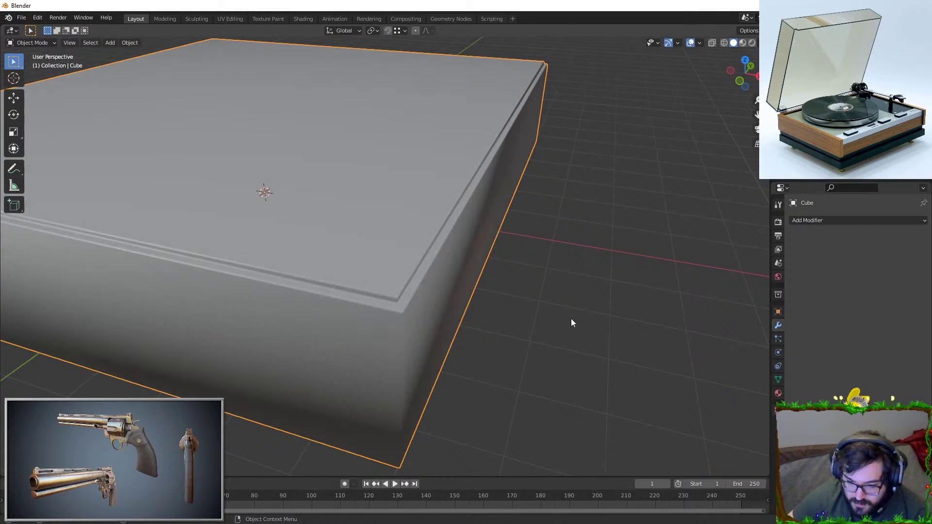
Bevel the base's vertical corner edges and bottom edges
middle_drag(570, 319, 391, 263)
key(Tab)
alt+click(306, 347)
alt+shift+click(389, 359)
scroll(490, 301, down, 3)
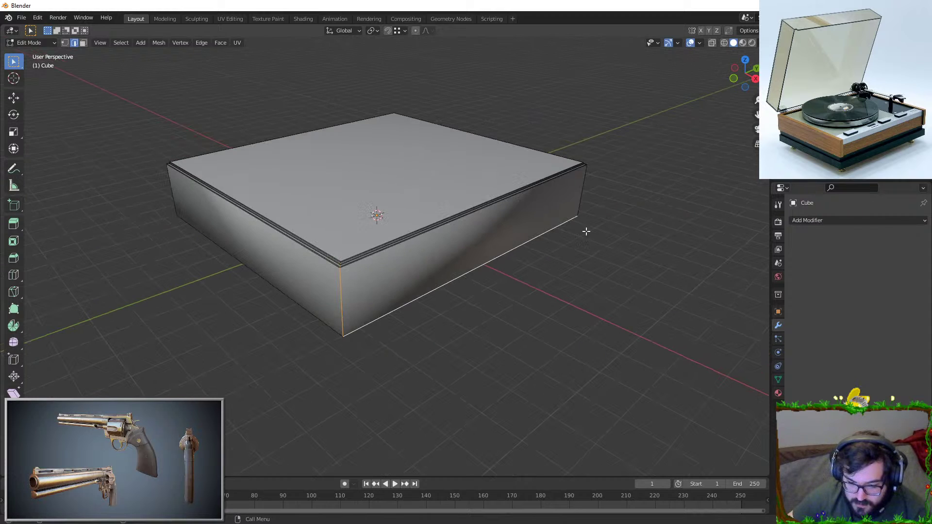
alt+shift+click(581, 196)
scroll(214, 241, down, 2)
middle_drag(215, 241, 284, 281)
alt+shift+click(436, 293)
alt+shift+click(431, 243)
middle_drag(438, 301, 524, 291)
scroll(576, 209, up, 4)
key(ctrl+b)
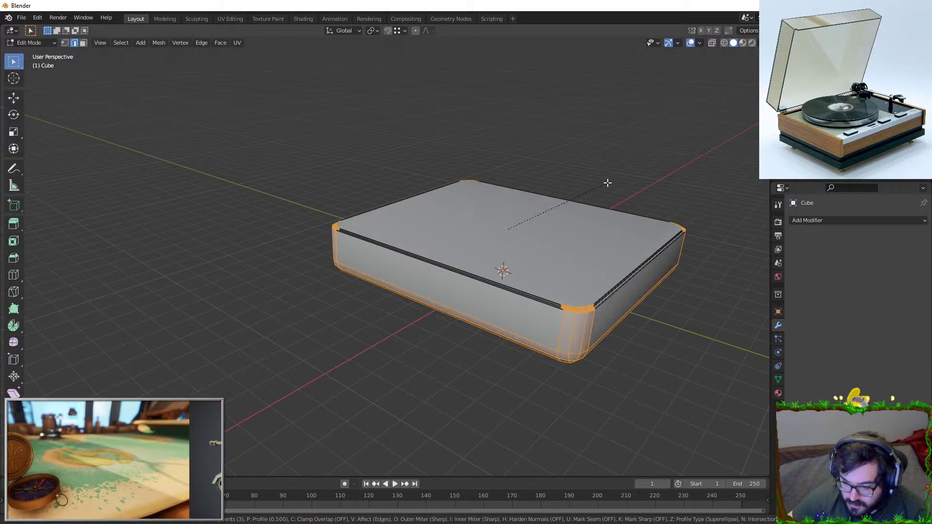
click(599, 183)
key(ctrl+z)
key(Tab)
Add a circle mesh for a knob and move it along X out beyond the side of the base
middle_drag(599, 183, 533, 228)
scroll(534, 228, up, 3)
shift+middle_drag(534, 229, 467, 249)
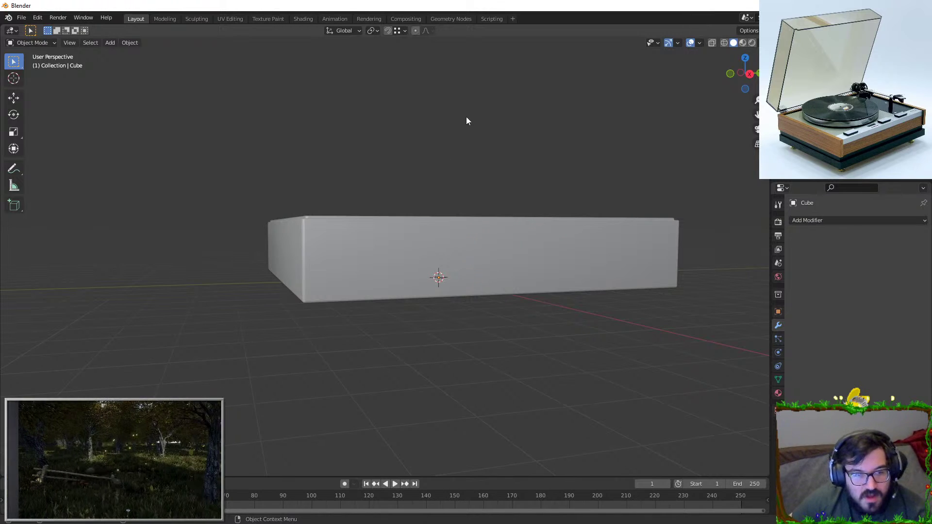
middle_drag(458, 183, 439, 231)
scroll(439, 231, up, 2)
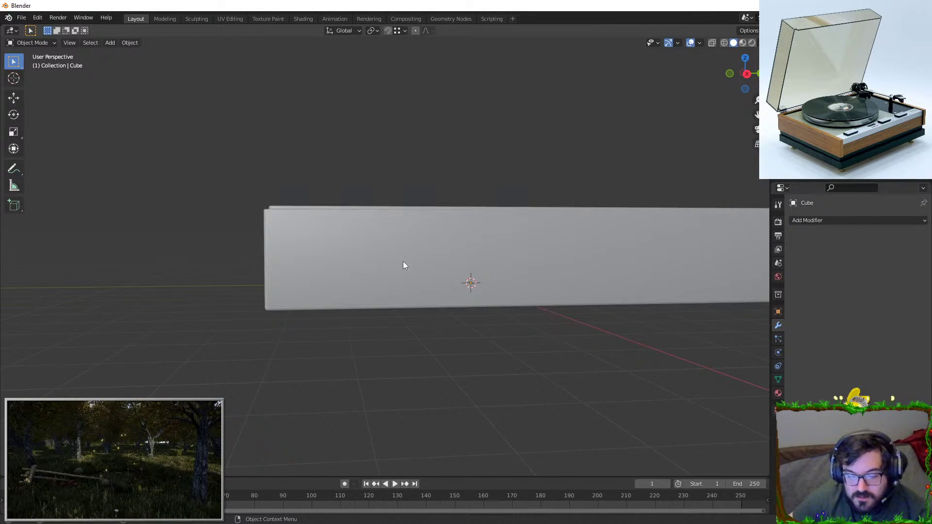
scroll(399, 266, up, 1)
key(shift+a)
mouse_move(406, 261)
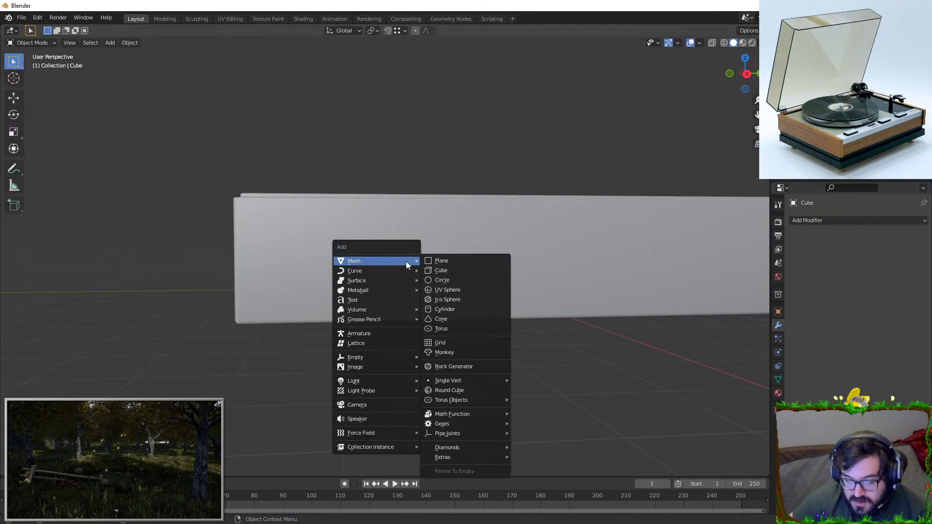
click(472, 281)
key(g)
key(x)
click(630, 320)
Rotate the circle upright in front view, scale it down and place it against the side of the base
key(KP_1)
key(r)
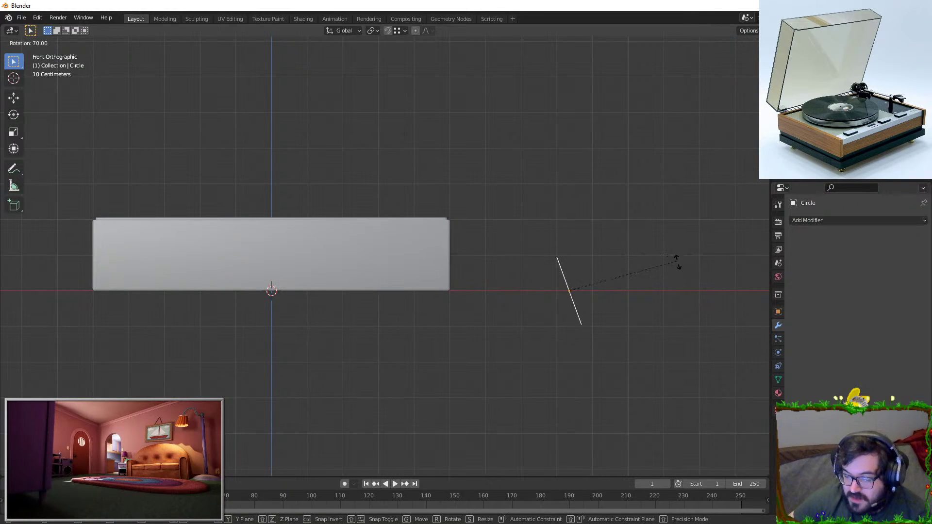
click(671, 243)
key(g)
click(500, 248)
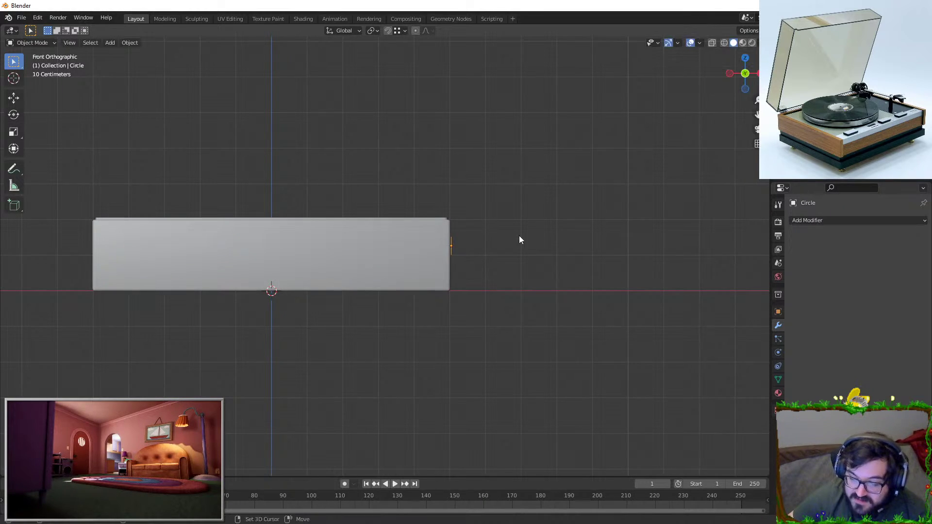
Extrude the circle outward from the base's side to form a short cylindrical knob
scroll(519, 239, up, 4)
scroll(410, 269, up, 3)
key(Tab)
key(e)
click(494, 267)
middle_drag(493, 267, 480, 272)
key(Tab)
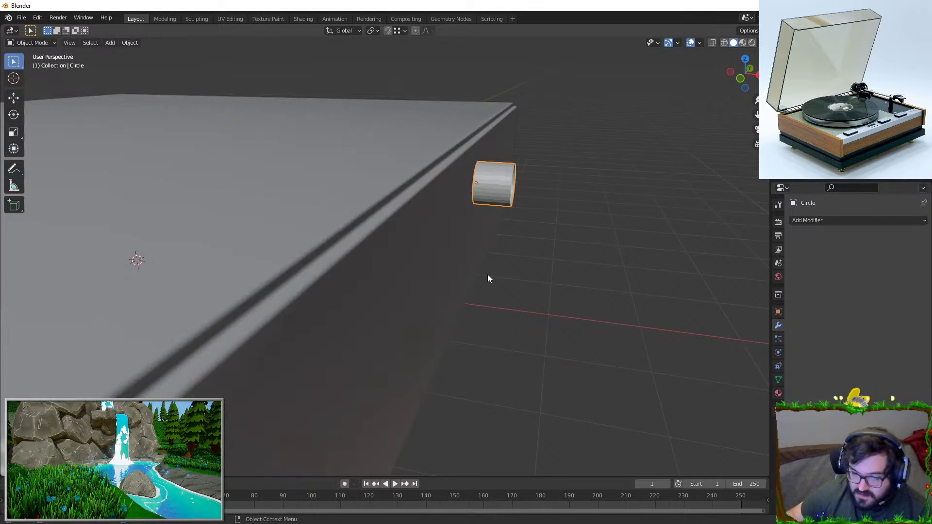
Select alternating lengthwise edges around the knob and scale them inward, excluding X, to try a ridged surface
key(KP_Decimal)
key(Tab)
shift+click(466, 174)
scroll(530, 194, down, 3)
middle_drag(531, 193, 449, 228)
click(349, 202)
shift+click(317, 208)
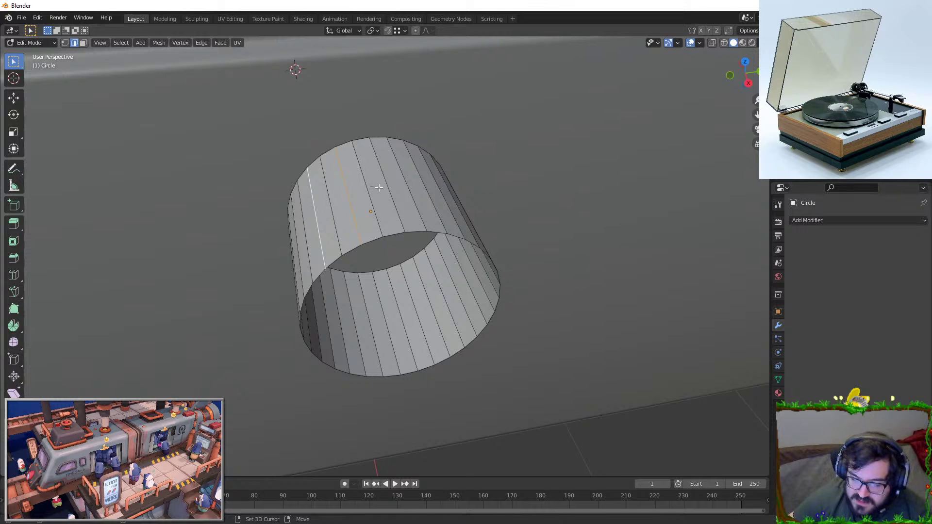
shift+click(411, 187)
middle_drag(411, 187, 422, 223)
shift+click(446, 274)
middle_drag(445, 274, 445, 270)
key(ctrl+z)
shift+click(444, 253)
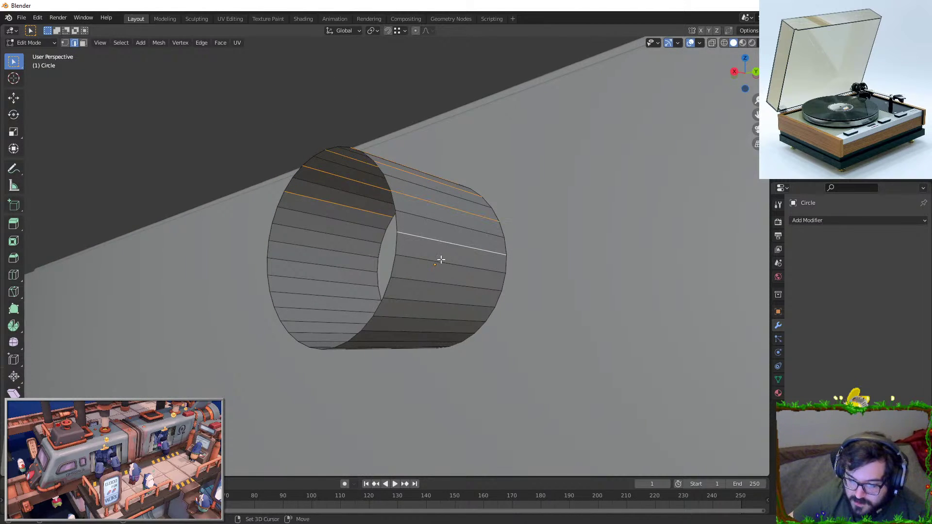
shift+click(437, 282)
shift+click(403, 312)
middle_drag(403, 312, 427, 264)
shift+click(398, 260)
shift+click(365, 292)
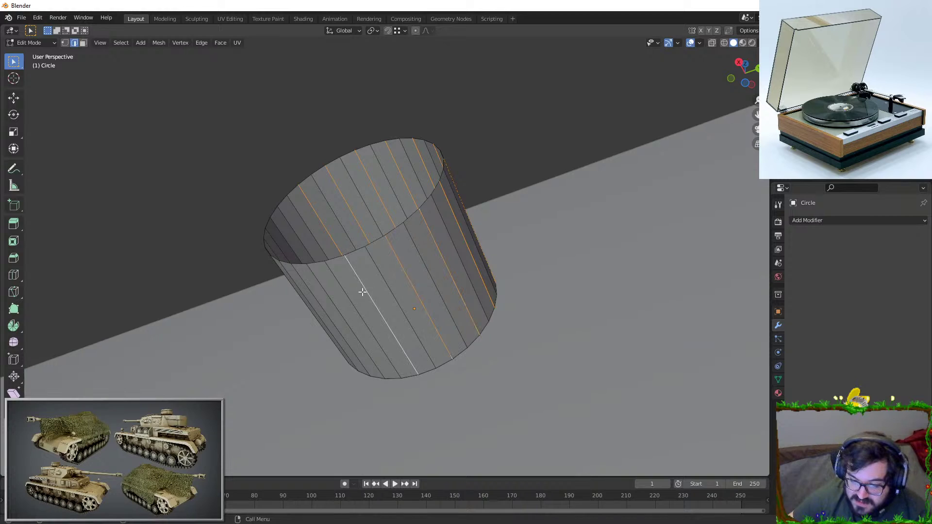
middle_drag(364, 293, 403, 291)
middle_drag(323, 250, 361, 287)
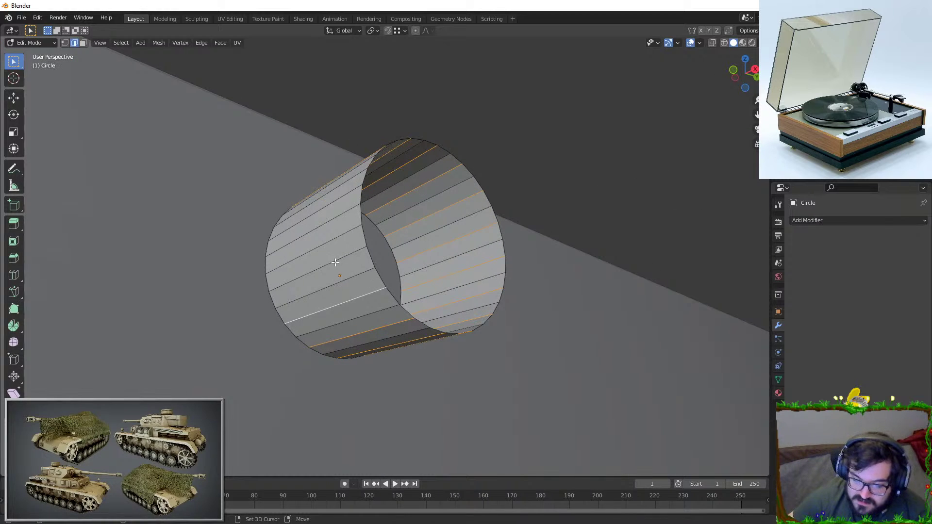
middle_drag(341, 210, 511, 233)
key(s)
key(shift+x)
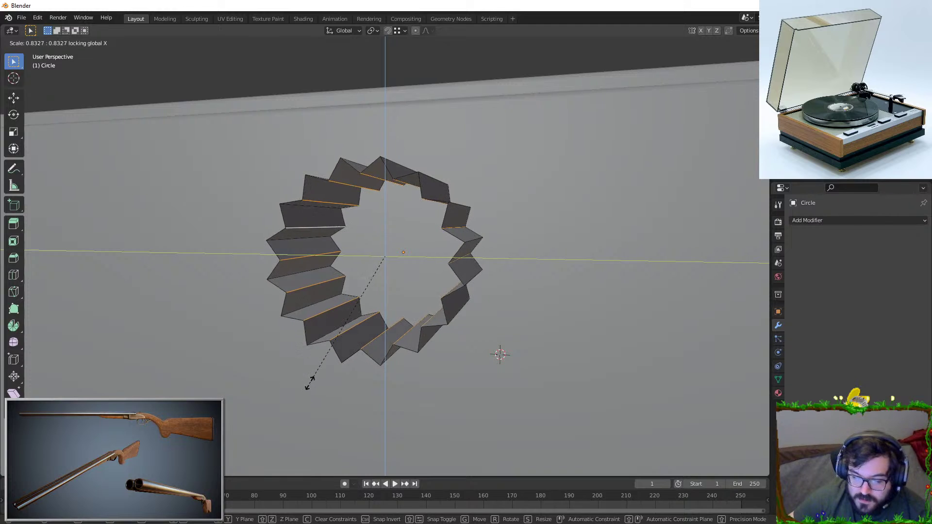
click(334, 374)
Bevel all edges of the ridged knob to soften its grooves, and view the knob from its open end
middle_drag(478, 211, 505, 259)
key(a)
key(ctrl+b)
click(530, 230)
key(Tab)
middle_drag(371, 208, 445, 290)
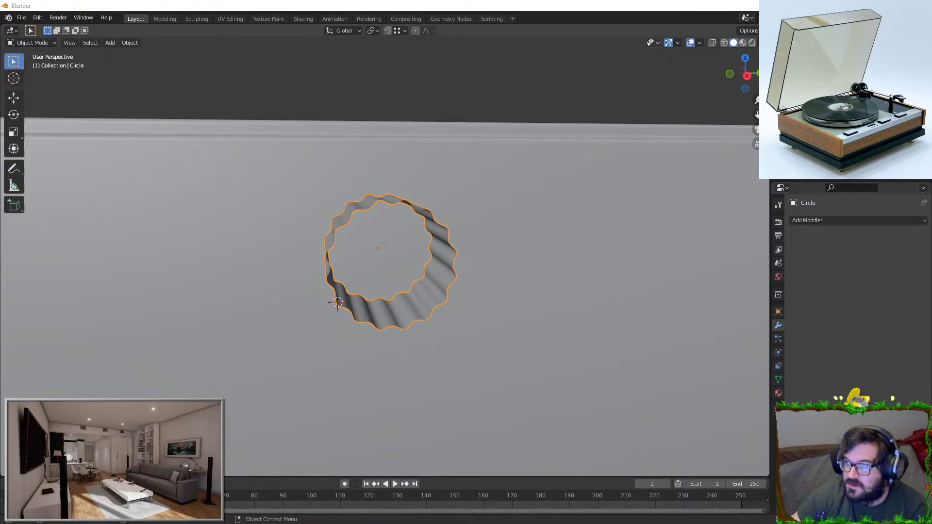
Check the Victrola turntable reference in the browser, return to Blender and undo the knob's ridge edits
key(alt+Tab)
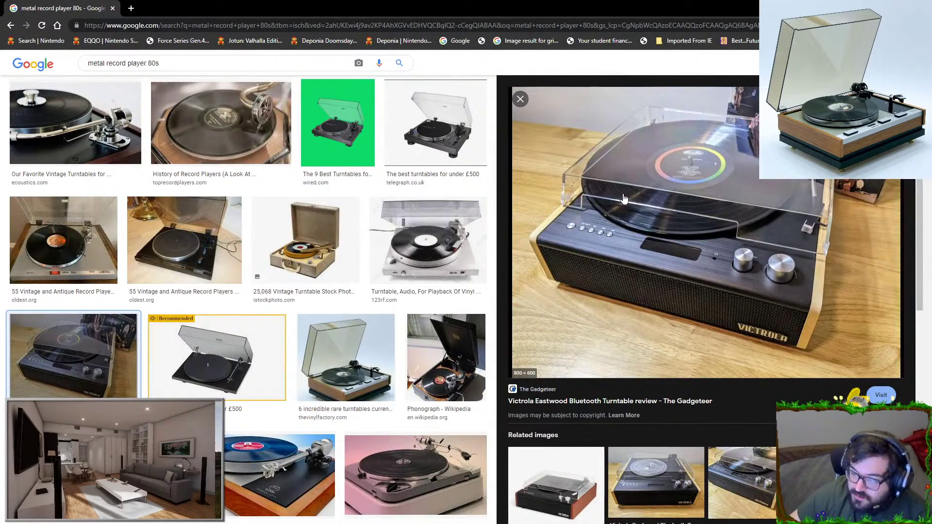
key(alt+Tab)
scroll(444, 312, down, 2)
key(Tab)
key(Tab)
mouse_move(399, 307)
middle_down()
mouse_move(427, 304)
mouse_move(454, 272)
middle_up()
key(Tab)
key(ctrl+z)
key(ctrl+z)
Extrude the knob's outer end loop and scale it inward to form a thin flat rim
scroll(453, 271, up, 4)
alt+click(472, 256)
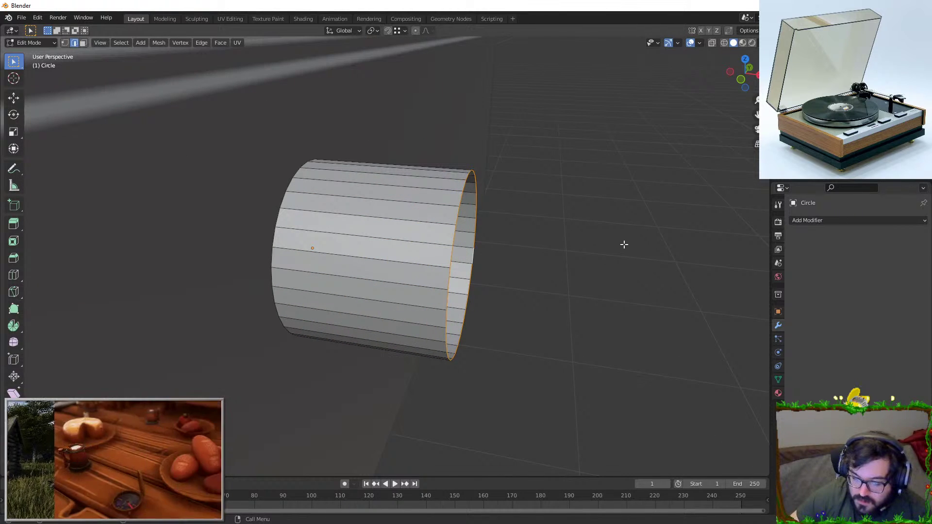
key(e)
key(s)
click(566, 267)
key(F3)
text(m4r)
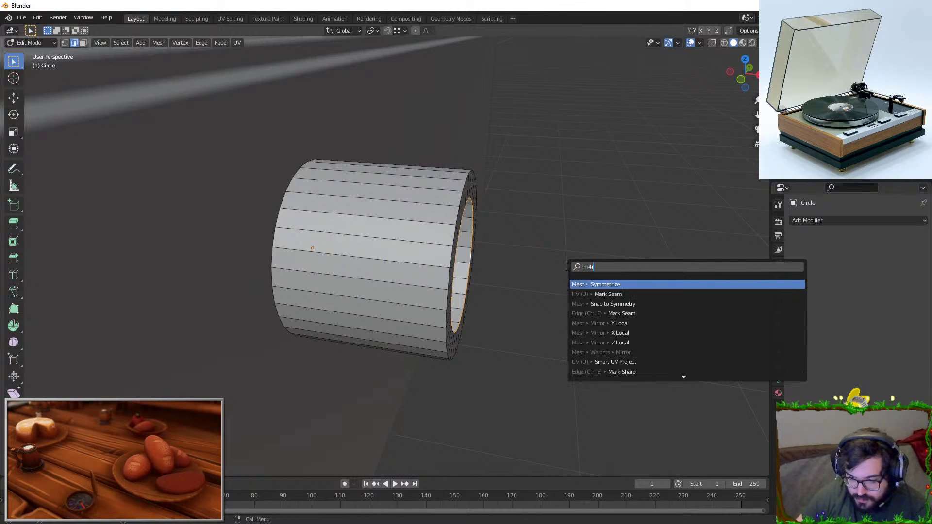
key(Escape)
middle_drag(534, 276, 475, 283)
key(s)
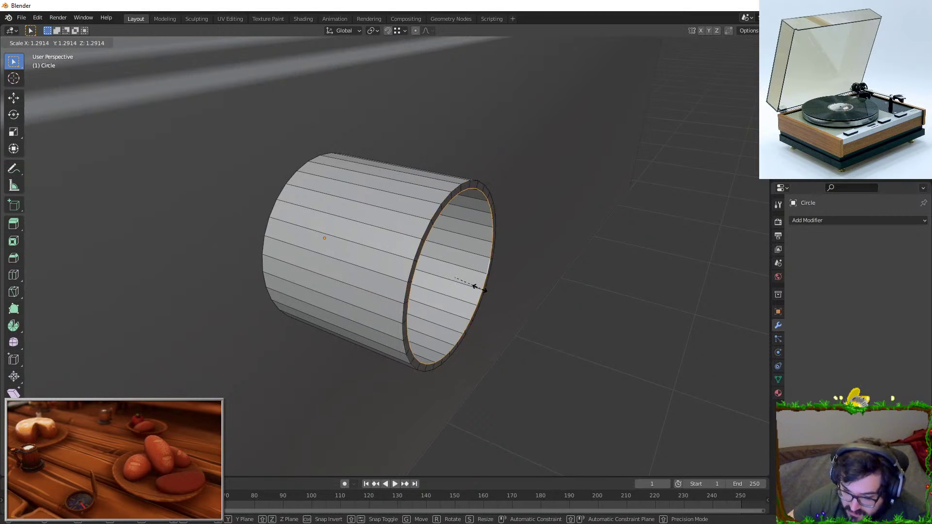
click(499, 288)
Extrude the knob's inner rim loop along X and merge the loop at its center to cap the end
key(e)
key(x)
click(514, 285)
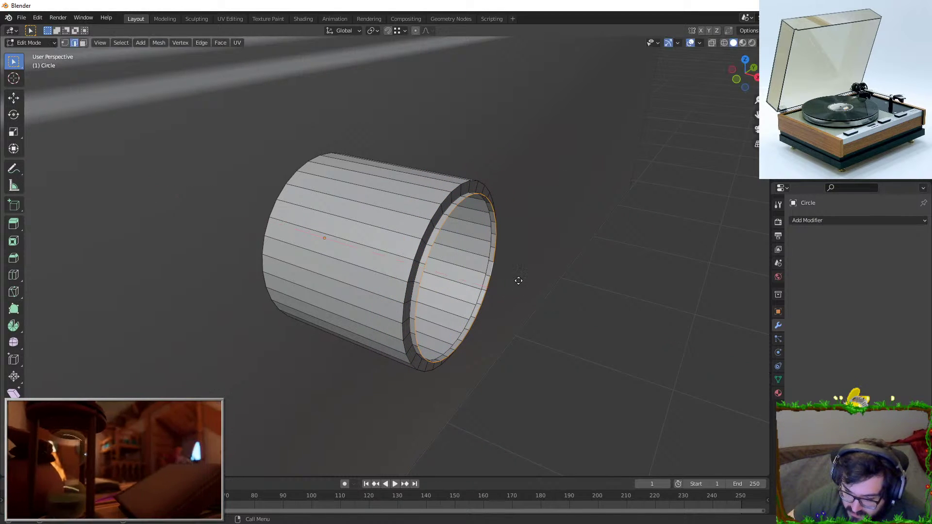
key(F3)
text(fill)
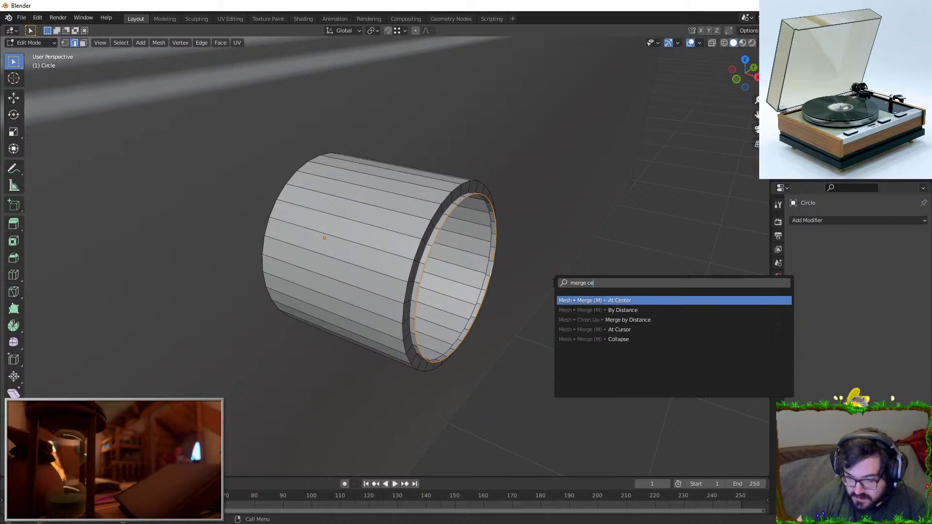
key(Return)
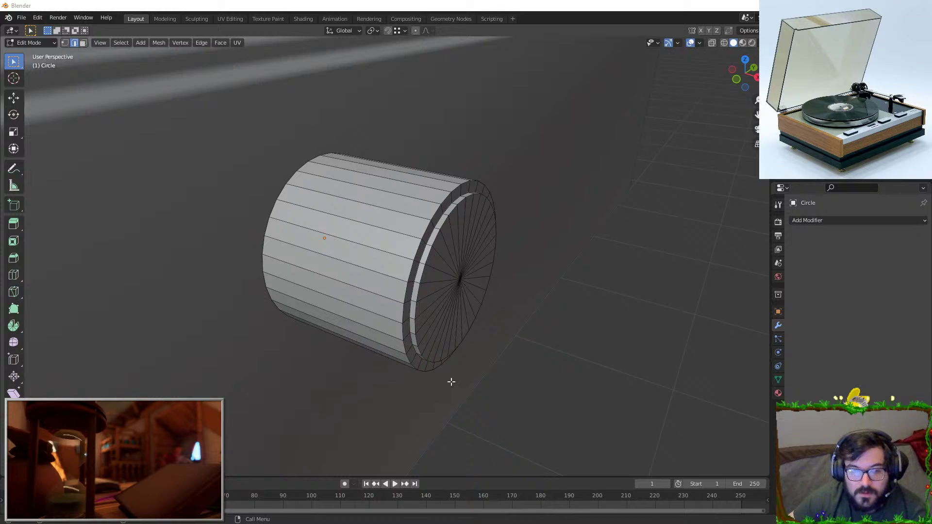
Select the rim edge loops on the knob's capped end and bevel them
scroll(438, 345, up, 2)
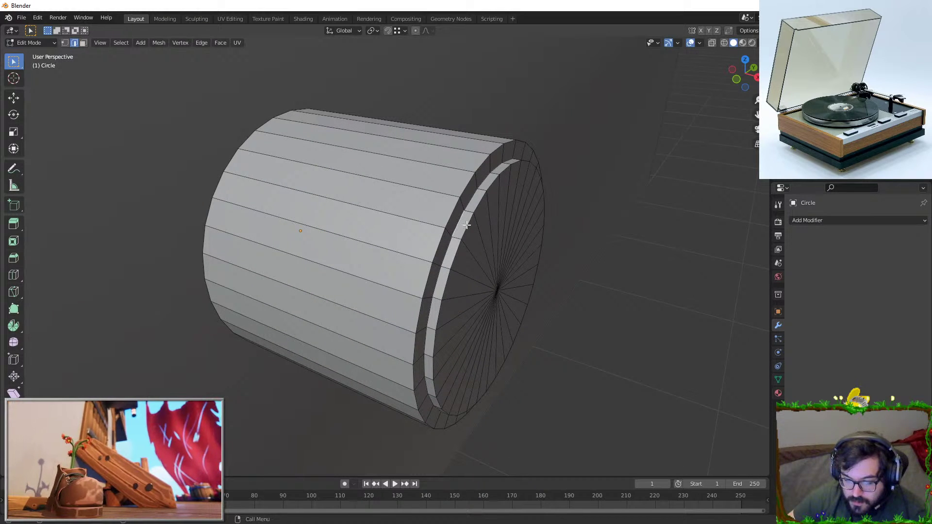
scroll(457, 223, up, 5)
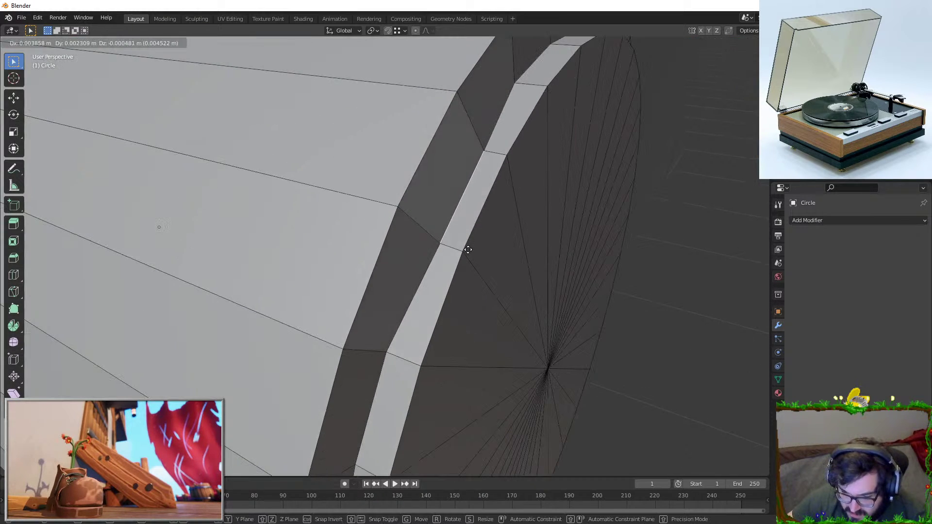
alt+shift+click(486, 218)
scroll(491, 220, down, 6)
key(ctrl+b)
click(476, 218)
key(Tab)
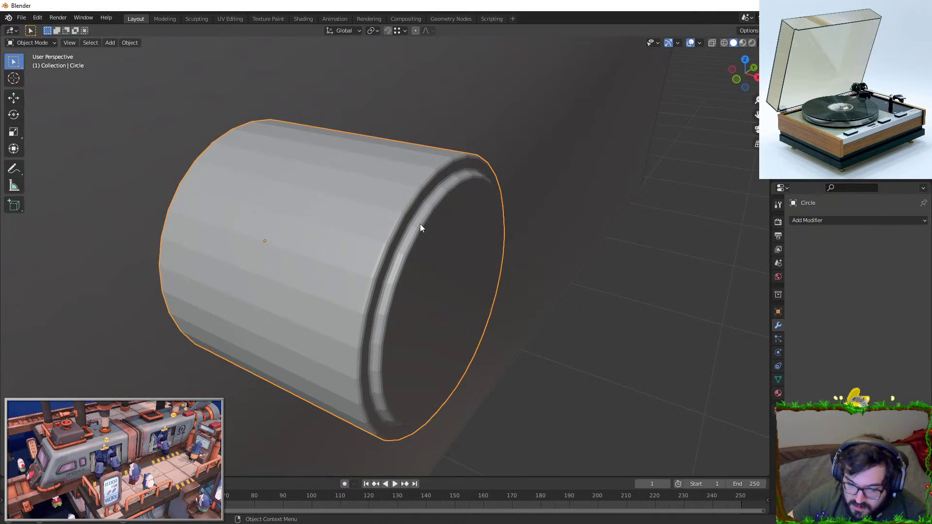
Undo the rim bevel and bevel the same edge loops again with 3 segments
key(Tab)
scroll(422, 225, up, 6)
key(ctrl+z)
key(ctrl+b)
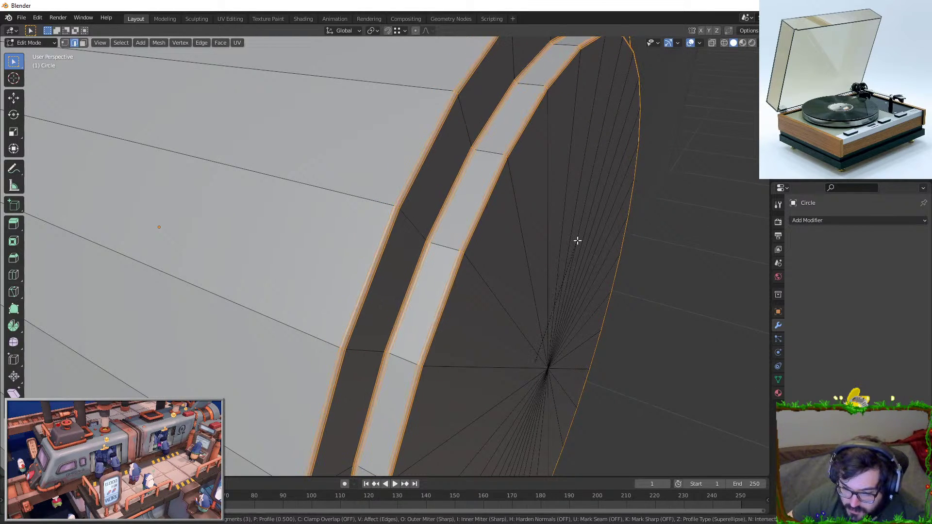
click(581, 239)
key(Tab)
Examine the beveled knob's shape and its placement on the base's side from several angles
scroll(562, 219, down, 6)
middle_drag(564, 202, 292, 176)
scroll(333, 170, up, 3)
key(Tab)
scroll(333, 185, up, 1)
mouse_move(446, 217)
middle_down()
mouse_move(412, 223)
mouse_move(488, 197)
mouse_move(483, 214)
mouse_move(447, 243)
mouse_move(455, 235)
middle_up()
scroll(203, 249, down, 2)
click(204, 250)
key(Tab)
scroll(528, 227, up, 2)
scroll(528, 228, down, 3)
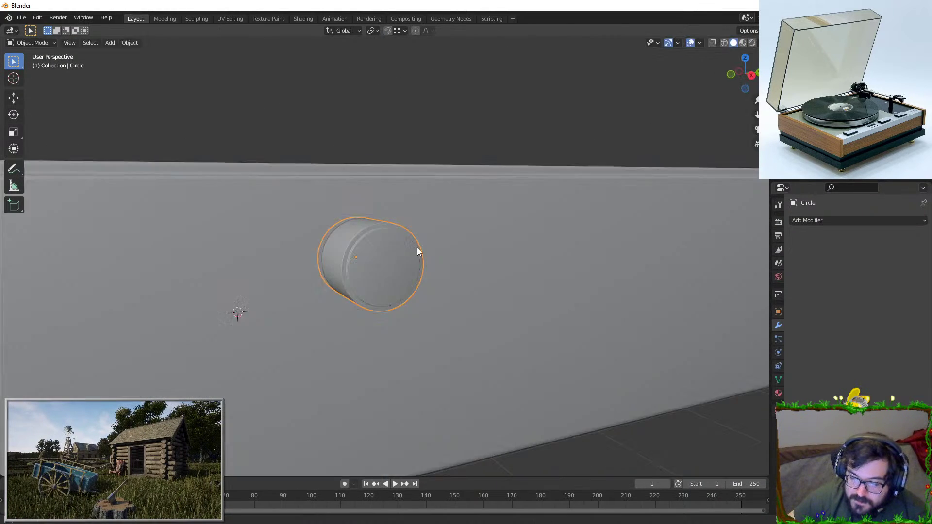
middle_drag(323, 256, 381, 256)
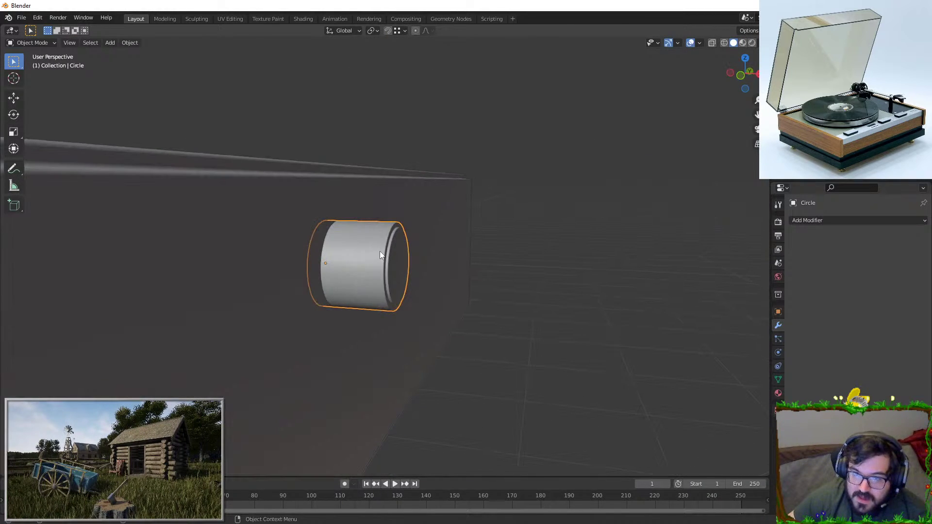
click(395, 217)
key(Tab)
middle_drag(395, 218, 291, 235)
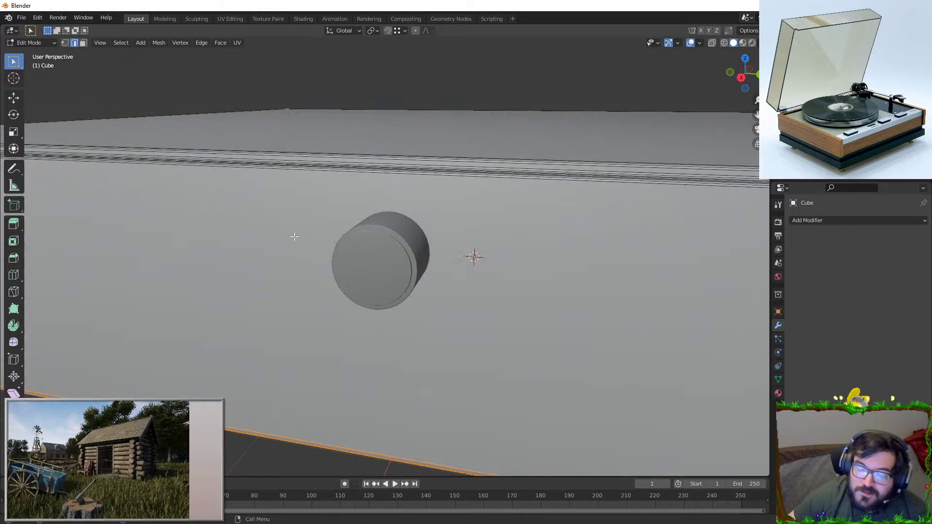
scroll(333, 243, down, 3)
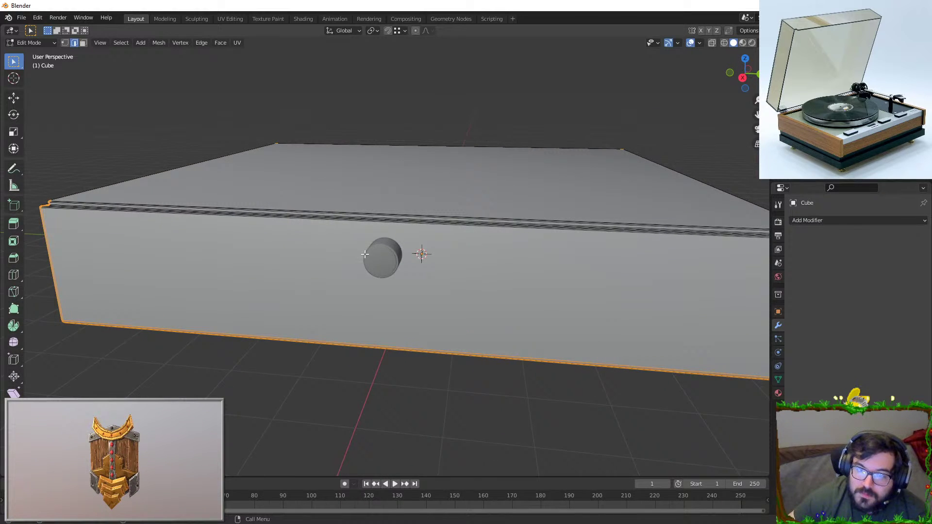
Move the knob along Y to the end of the base's side, near the corner
shift+middle_drag(364, 254, 456, 264)
key(Tab)
click(433, 266)
key(g)
key(y)
click(116, 275)
shift+middle_drag(115, 274, 388, 107)
scroll(388, 107, up, 3)
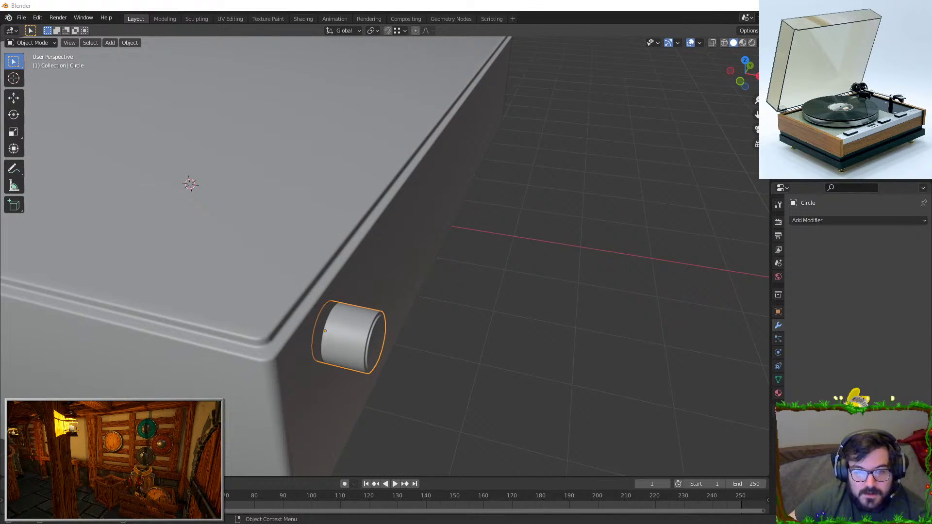
Rescale the knob along X and across its diameter with X excluded
click(487, 279)
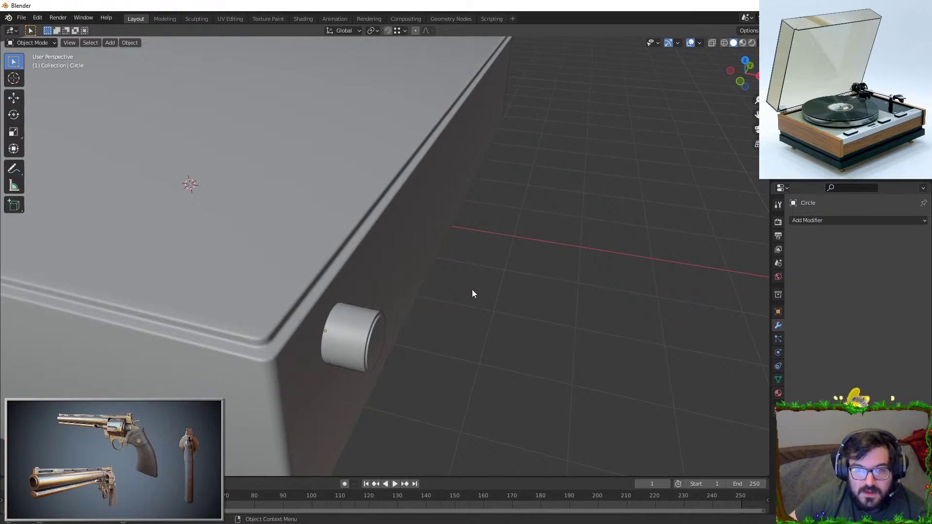
middle_drag(381, 333, 408, 312)
click(441, 313)
key(Tab)
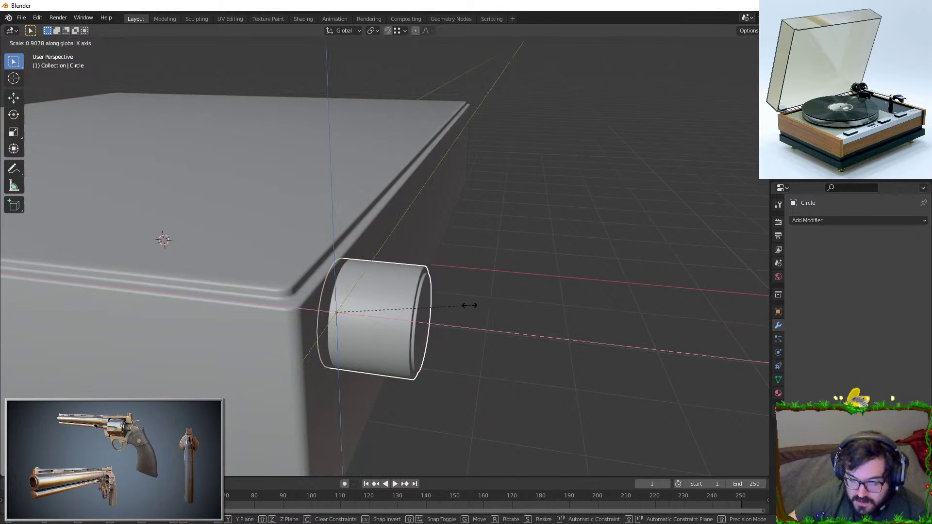
key(Tab)
key(Tab)
middle_drag(468, 298, 393, 297)
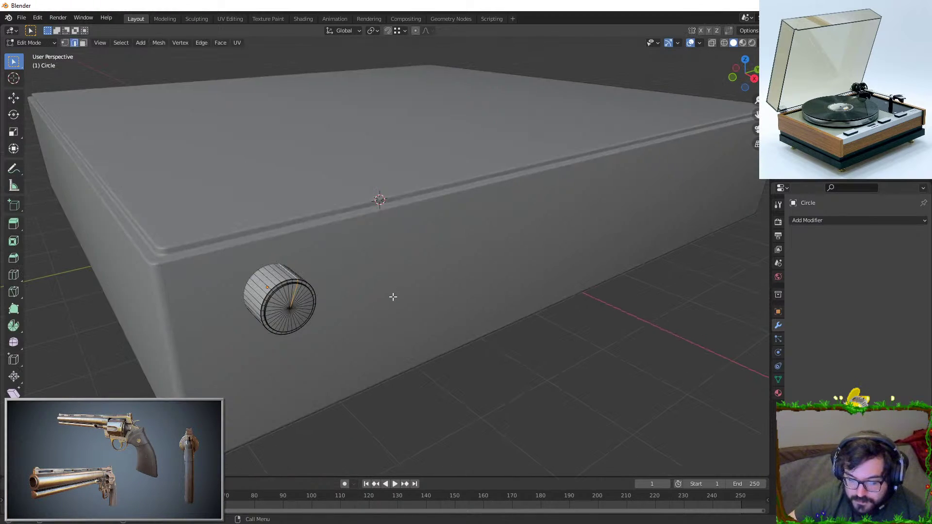
key(Tab)
key(s)
key(shift+x)
click(679, 247)
Move the knob outward so it sits clear of the base's side
middle_drag(553, 262, 570, 236)
key(g)
right_click(483, 234)
key(g)
middle_drag(418, 238, 452, 244)
click(468, 244)
Delete the base's large side face behind the knob
click(318, 221)
key(Tab)
middle_drag(318, 221, 375, 267)
click(83, 43)
click(382, 251)
key(x)
click(381, 251)
key(Tab)
Select the edge loop at the knob's open end and duplicate it
click(332, 274)
key(KP_7)
key(Tab)
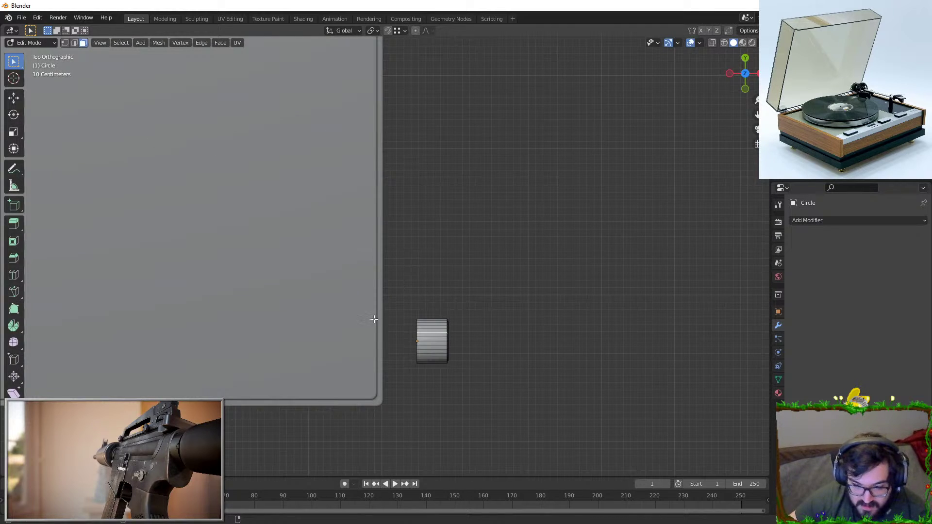
middle_drag(405, 330, 417, 291)
key(a)
key(alt+a)
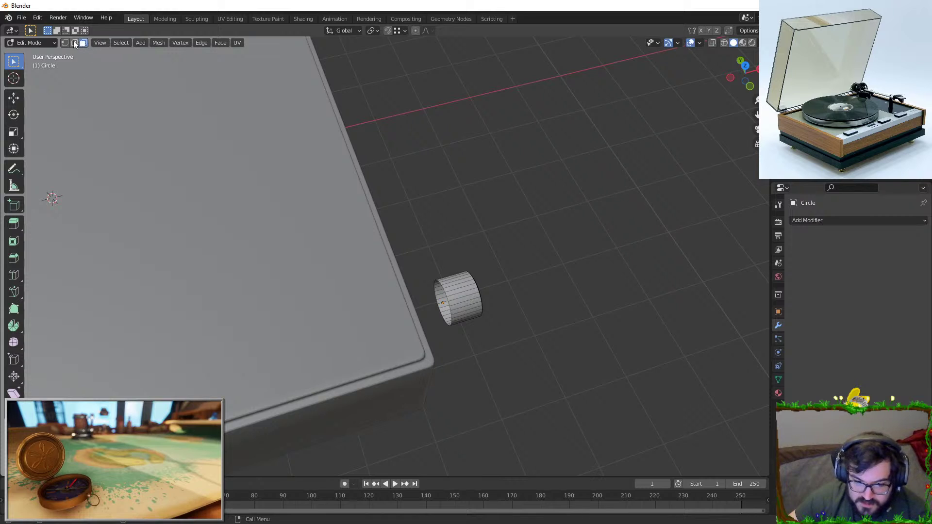
key(KP_7)
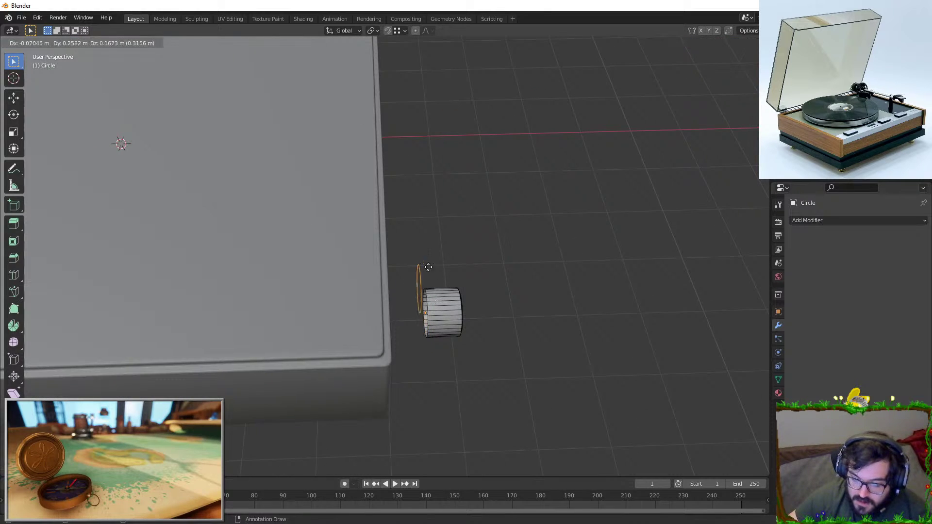
Turn on snapping and move the duplicated loop along X onto the plane of the base's side
scroll(439, 263, up, 1)
shift+middle_drag(439, 263, 467, 235)
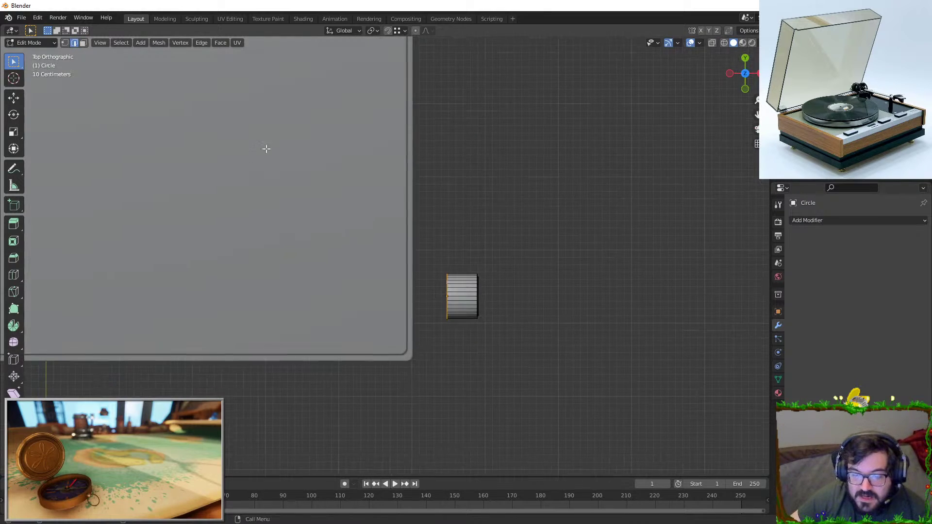
click(386, 30)
key(g)
key(x)
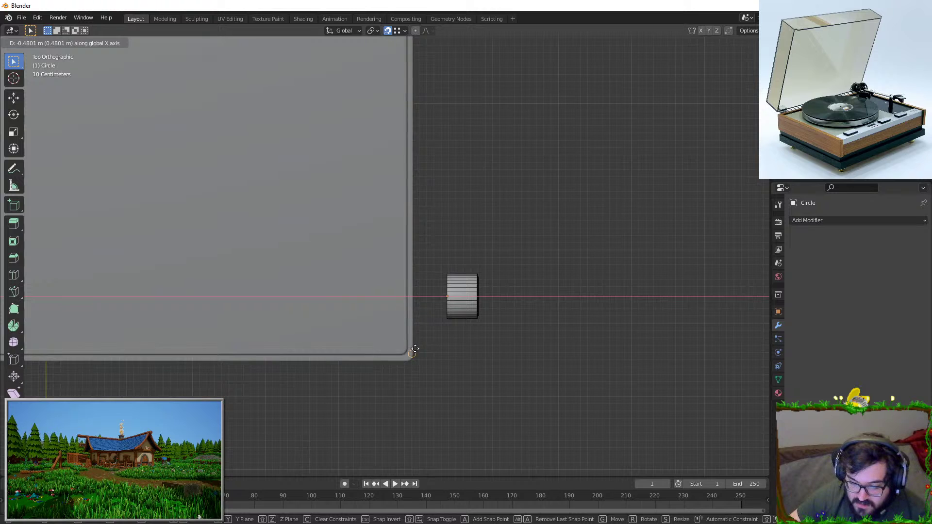
click(416, 347)
Separate the duplicated loop into its own object and join it with the base mesh for editing
middle_drag(425, 368, 387, 196)
key(F3)
text(sepera)
key(Down)
key(Return)
key(Tab)
click(389, 174)
shift+click(314, 222)
key(Tab)
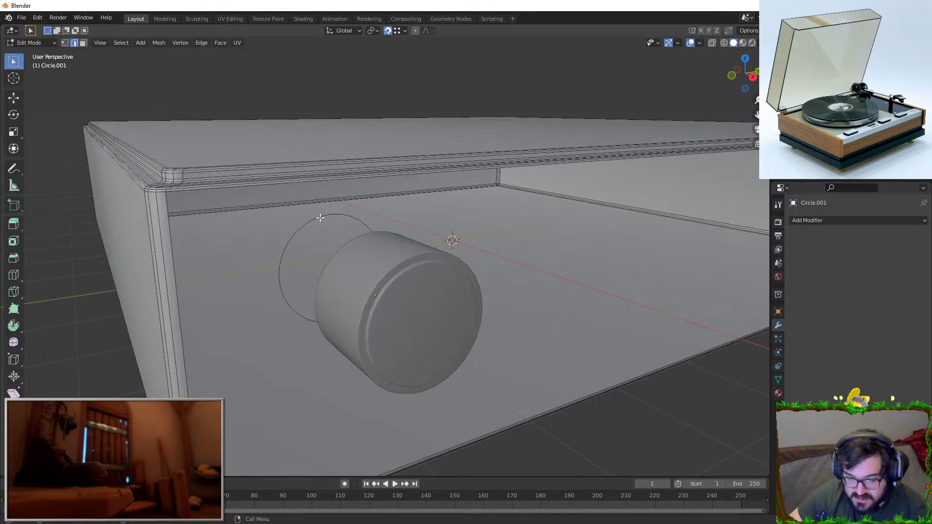
Try filling faces from single circle edges to the opening's near vertical edge and upper edge
key(alt+a)
click(221, 212)
click(284, 253)
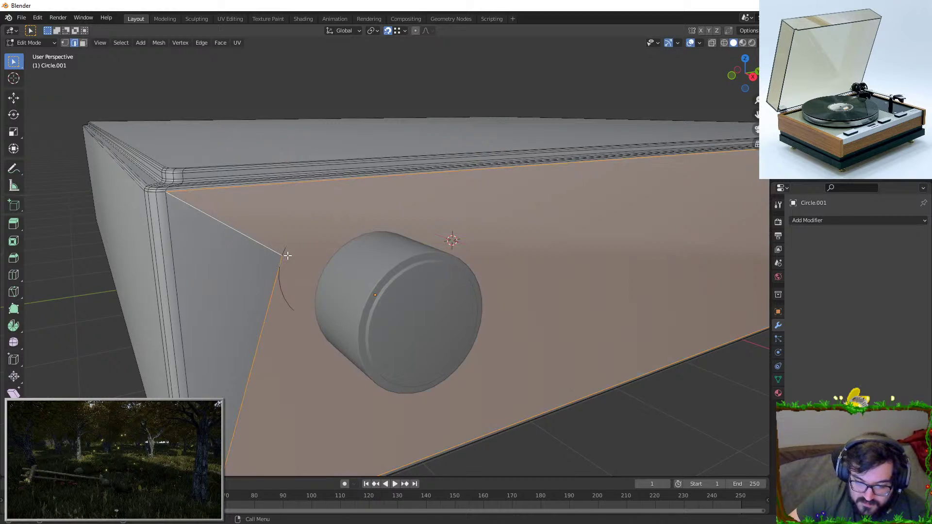
key(h)
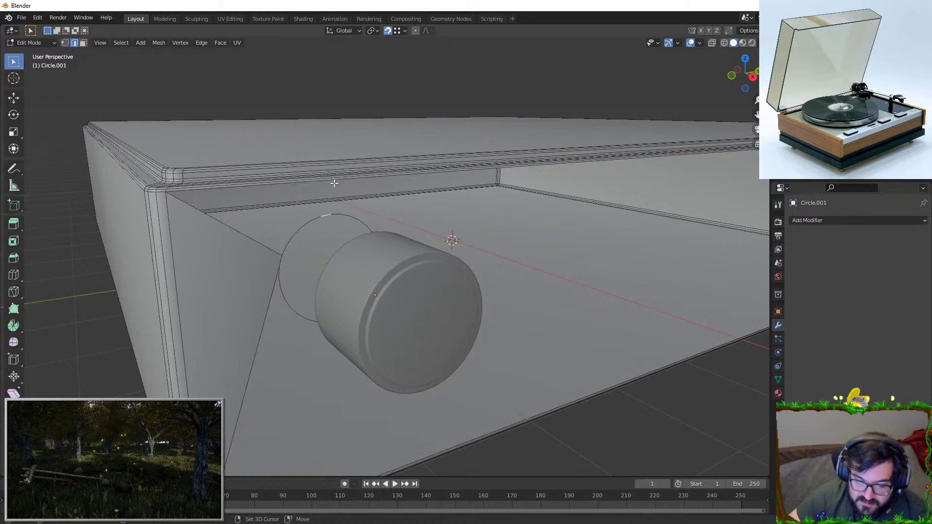
middle_drag(330, 211, 412, 262)
key(alt+a)
Try filling faces from the circle to the opening's far vertical and lower edges, plus the triangular gap near the corner
scroll(358, 251, down, 2)
middle_drag(639, 173, 453, 153)
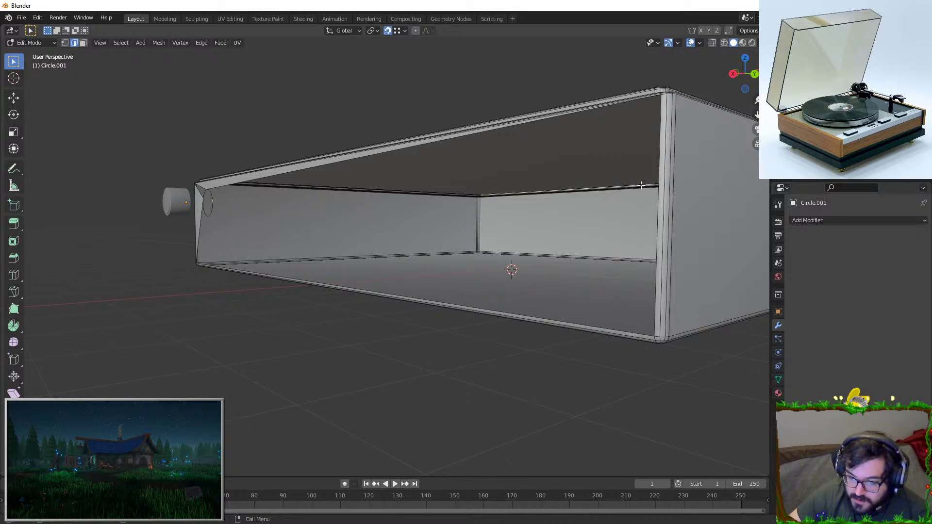
shift+click(654, 162)
key(f)
middle_drag(439, 189, 491, 194)
scroll(491, 193, down, 2)
shift+middle_drag(233, 201, 432, 190)
scroll(371, 204, up, 3)
click(450, 163)
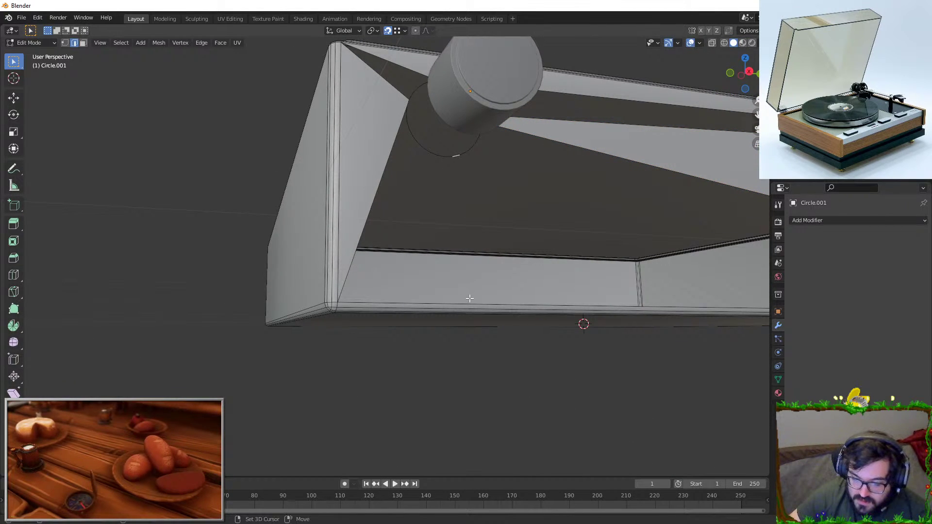
key(f)
click(429, 192)
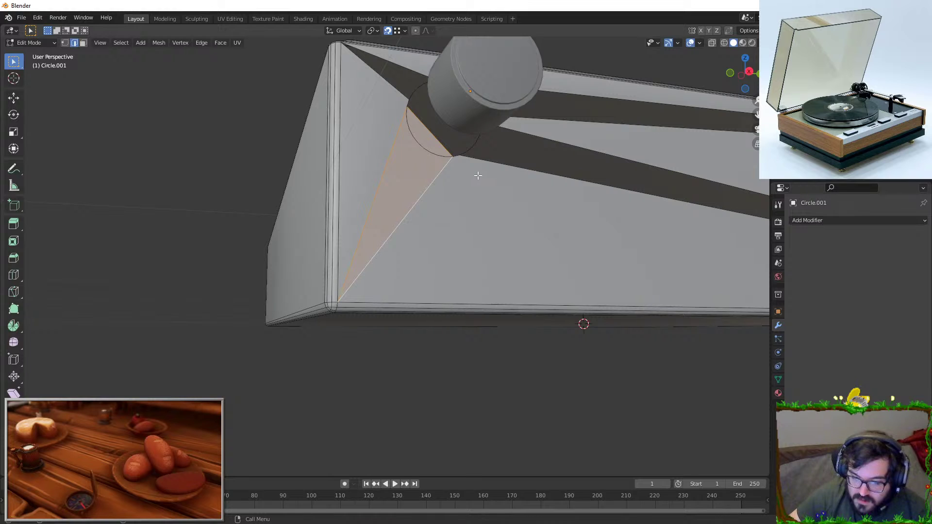
Undo all the faces filled between the circle and the side opening
key(ctrl+z)
key(ctrl+z)
key(ctrl+z)
key(ctrl+z)
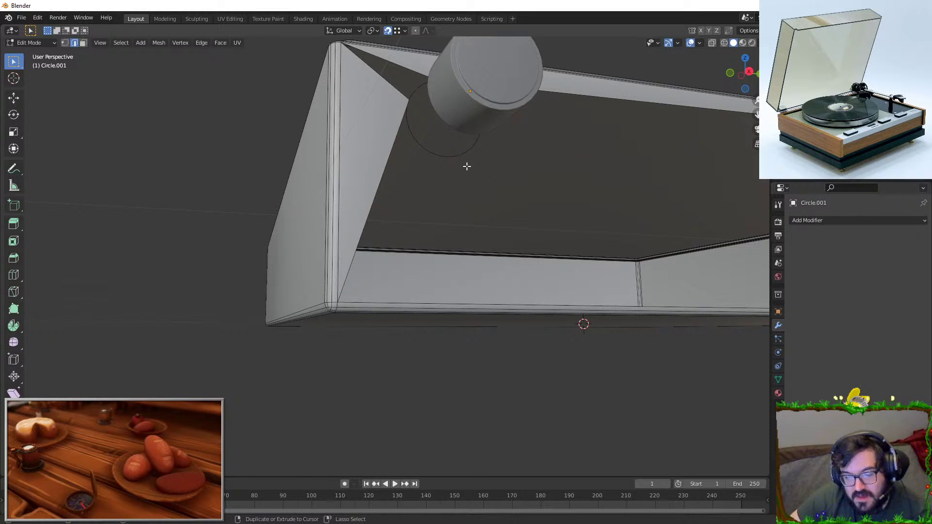
key(ctrl+z)
key(ctrl+z)
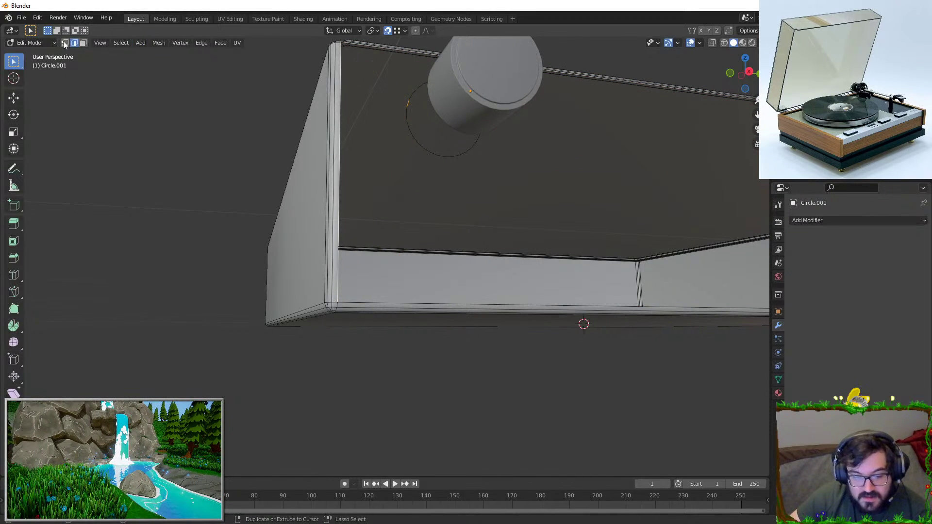
Select the circle's quarter of vertices nearest the upper near corner, extrude them and merge the extrusion at its center
middle_drag(453, 125, 269, 221)
middle_drag(377, 229, 372, 243)
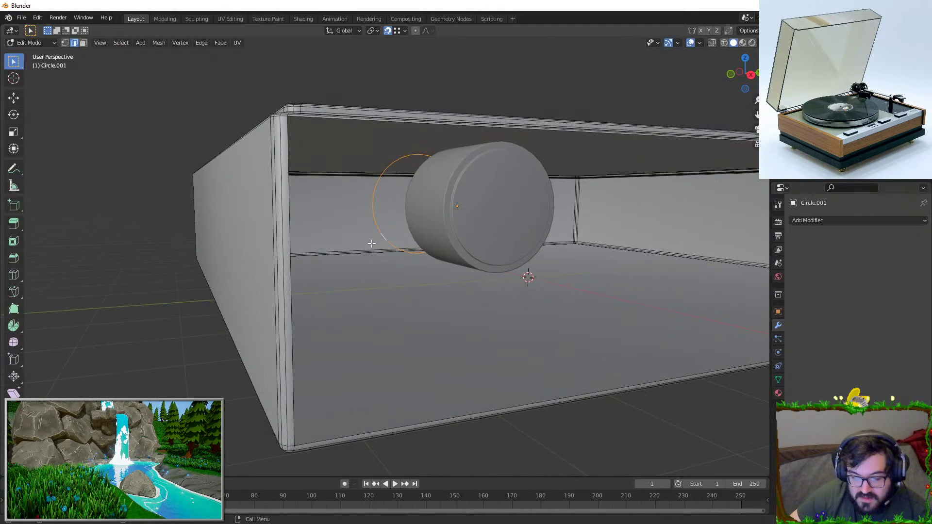
click(65, 43)
scroll(370, 187, up, 4)
shift+middle_drag(370, 187, 397, 221)
click(332, 198)
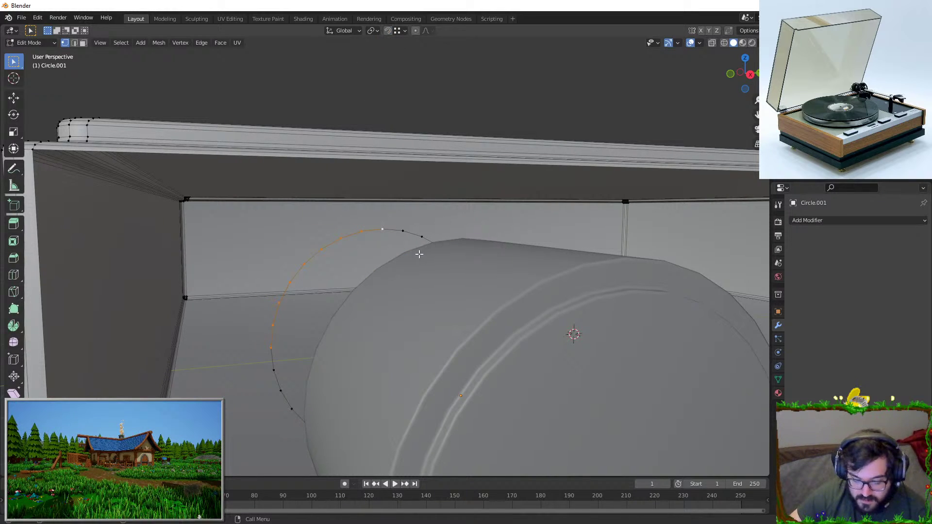
key(F3)
text(merge)
key(Escape)
Move the merged vertex to the opening's upper near corner and merge it with the base's corner vertex
key(g)
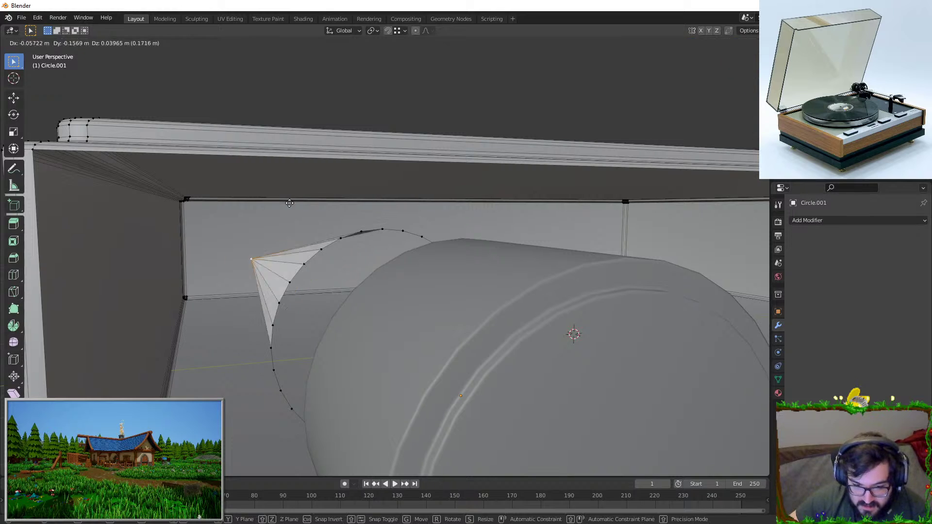
click(177, 177)
middle_drag(177, 176, 208, 193)
key(F3)
text(merge)
key(Return)
Select the circle's upper far quarter of vertices and extrude them
middle_drag(210, 193, 413, 236)
scroll(406, 250, up, 2)
shift+click(424, 248)
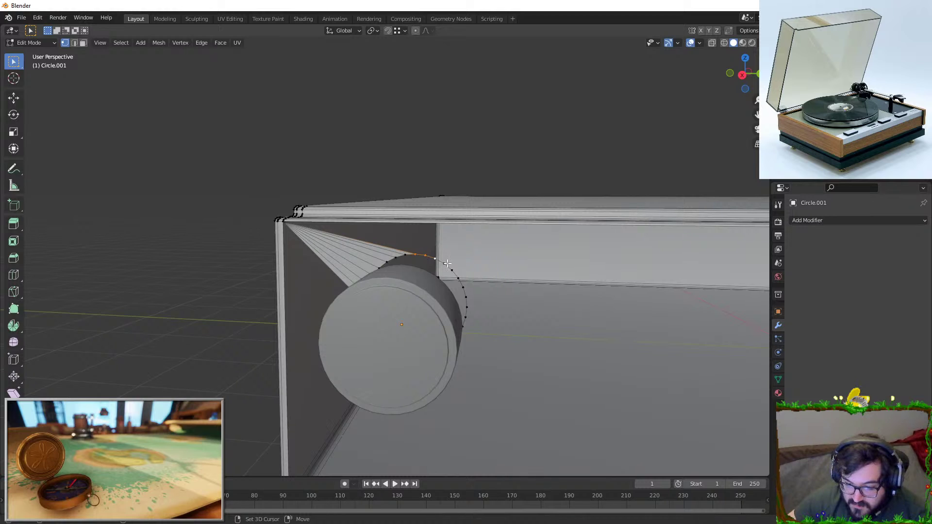
middle_drag(466, 301, 374, 325)
scroll(456, 316, down, 1)
key(e)
click(491, 307)
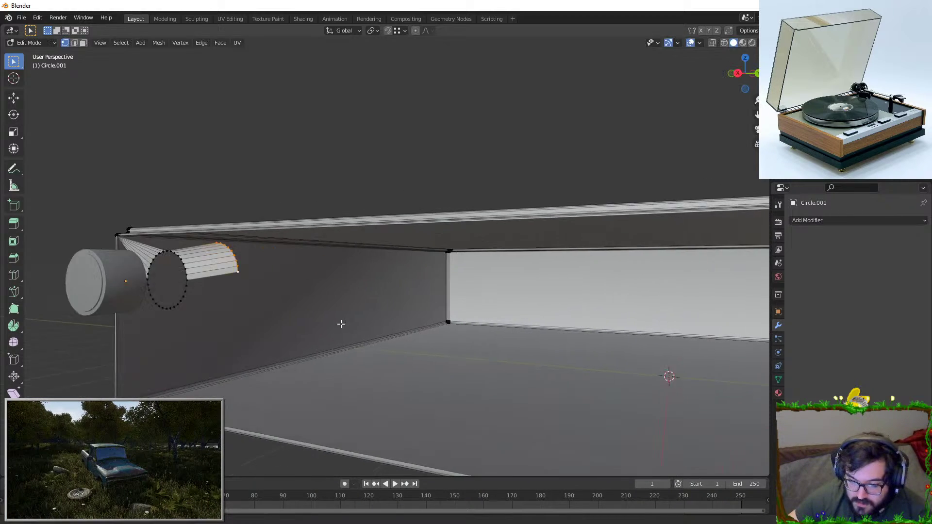
Merge the extruded upper far vertices into the base's corner vertex at the side opening's upper far corner
scroll(374, 325, down, 3)
shift+middle_drag(527, 322, 373, 343)
middle_drag(606, 279, 587, 291)
scroll(539, 371, down, 1)
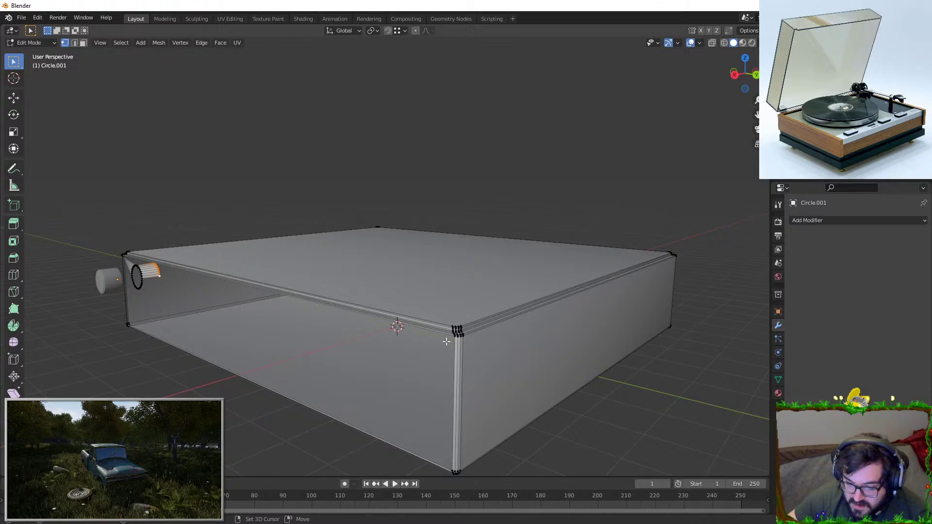
scroll(466, 359, up, 6)
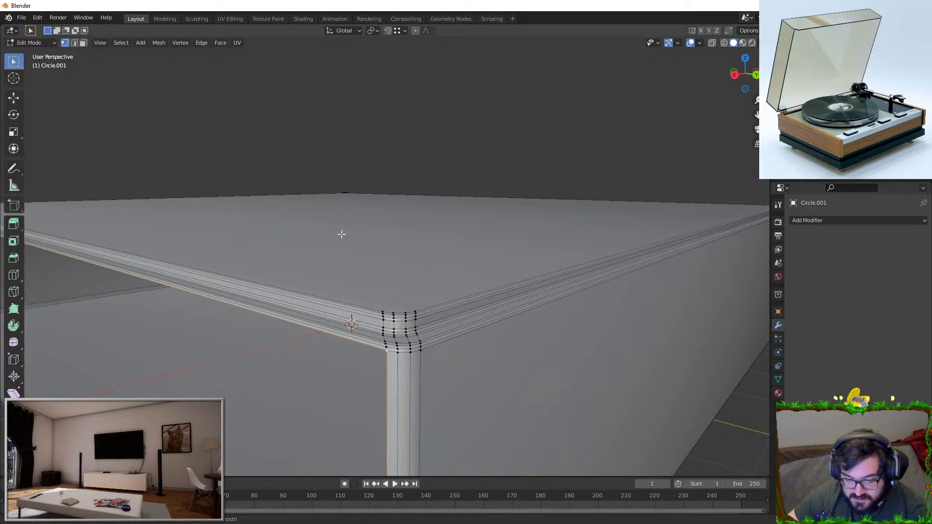
key(ctrl+z)
scroll(409, 179, down, 6)
middle_drag(272, 238, 339, 271)
shift+middle_drag(214, 310, 277, 254)
scroll(343, 304, up, 3)
middle_drag(284, 262, 280, 232)
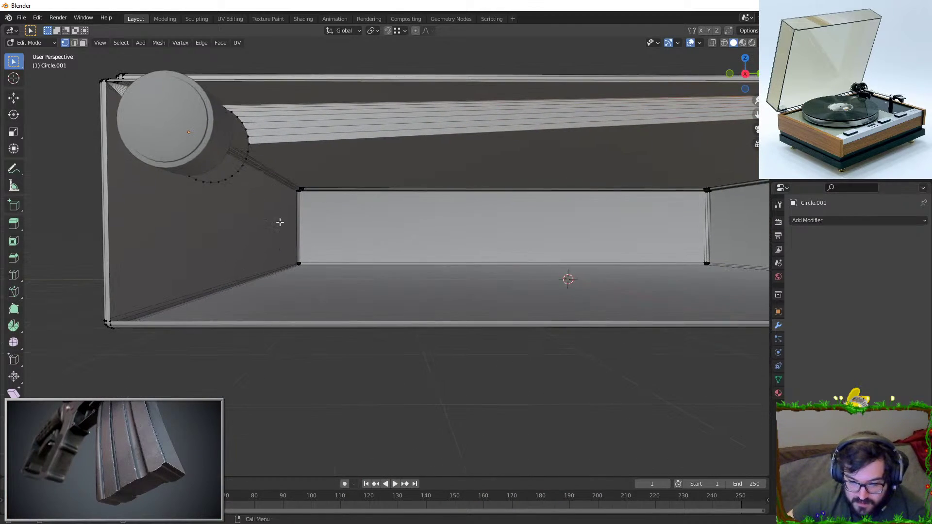
Select the circle's lower far quarter of vertices, extrude them and merge the extrusion into the opening's lower far corner vertex
middle_drag(249, 157, 310, 132)
ctrl+click(269, 148)
middle_drag(381, 229, 360, 319)
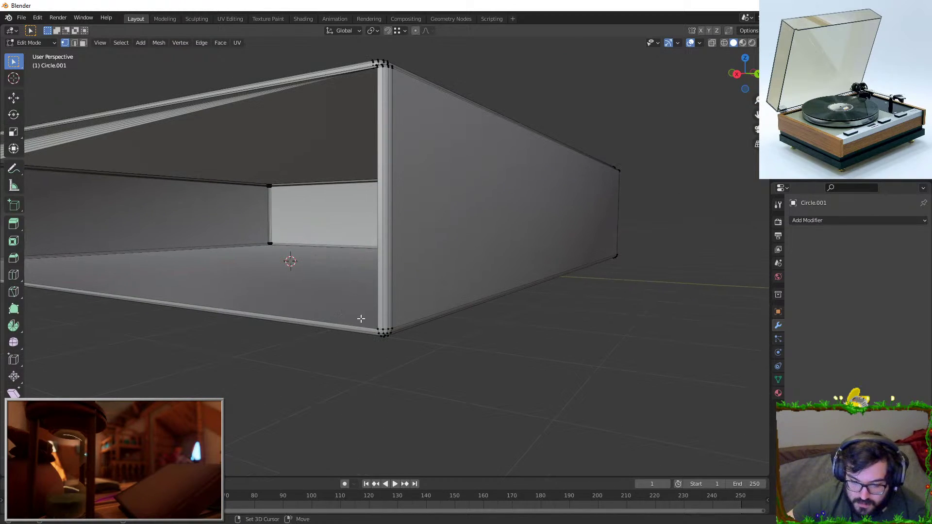
key(F3)
key(Return)
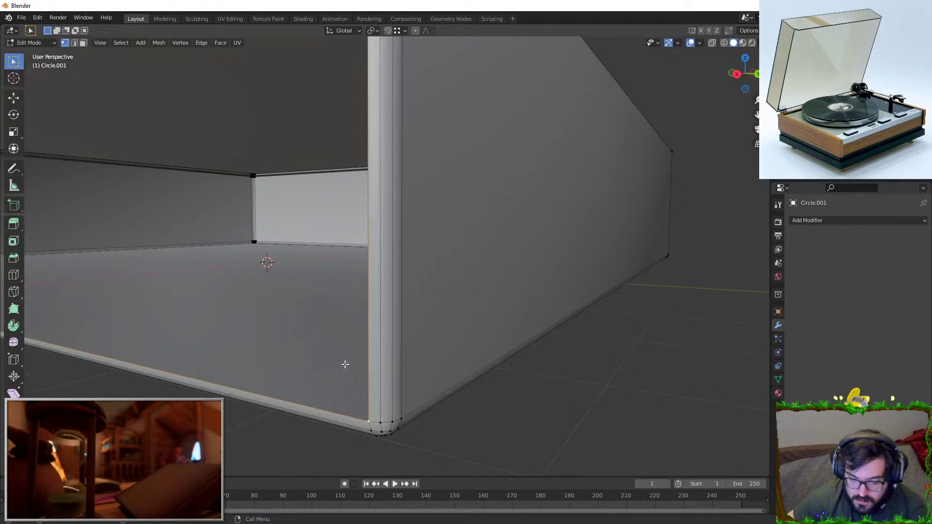
key(Escape)
key(F3)
key(Return)
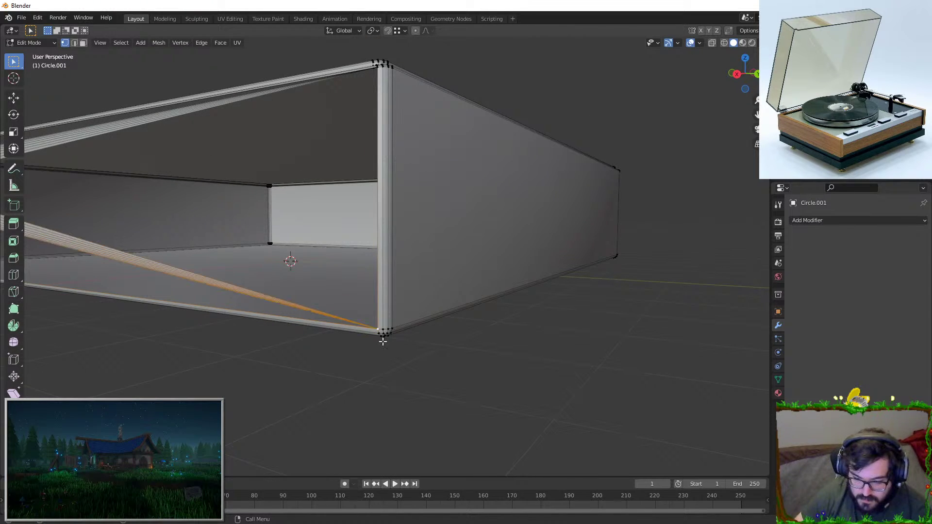
Select the circle's lower near quarter of vertices, extrude them and merge the extrusion into the opening's lower near corner vertex
shift+middle_drag(299, 317, 543, 266)
middle_drag(461, 259, 529, 243)
shift+middle_drag(500, 218, 325, 212)
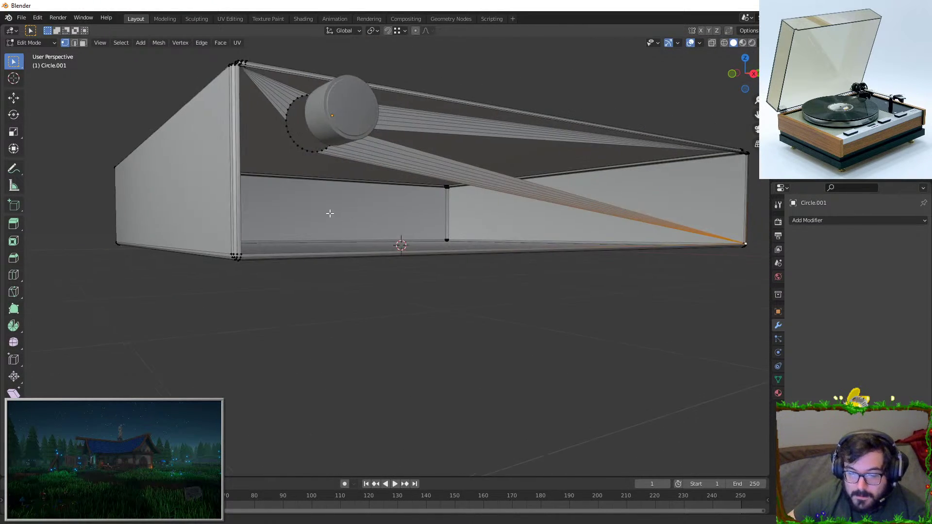
scroll(372, 108, up, 3)
drag(395, 134, 424, 157)
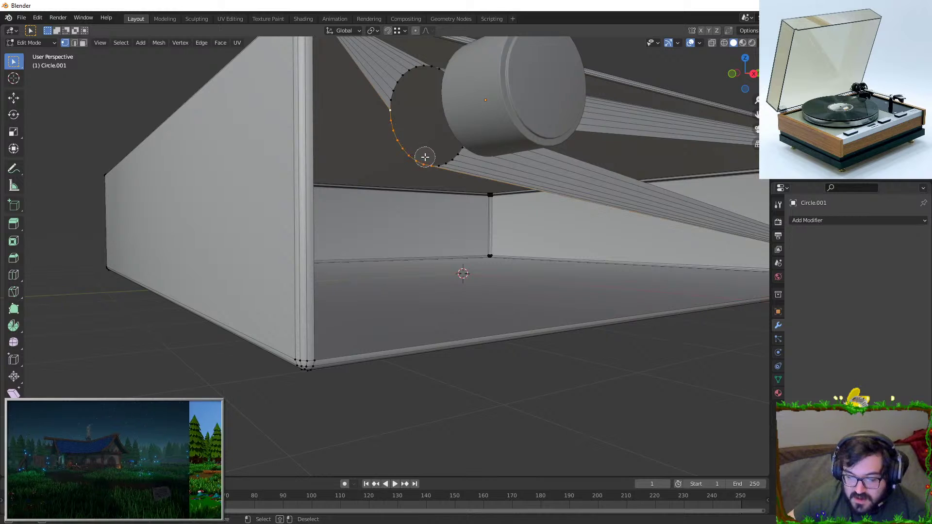
right_click(436, 163)
key(e)
click(413, 197)
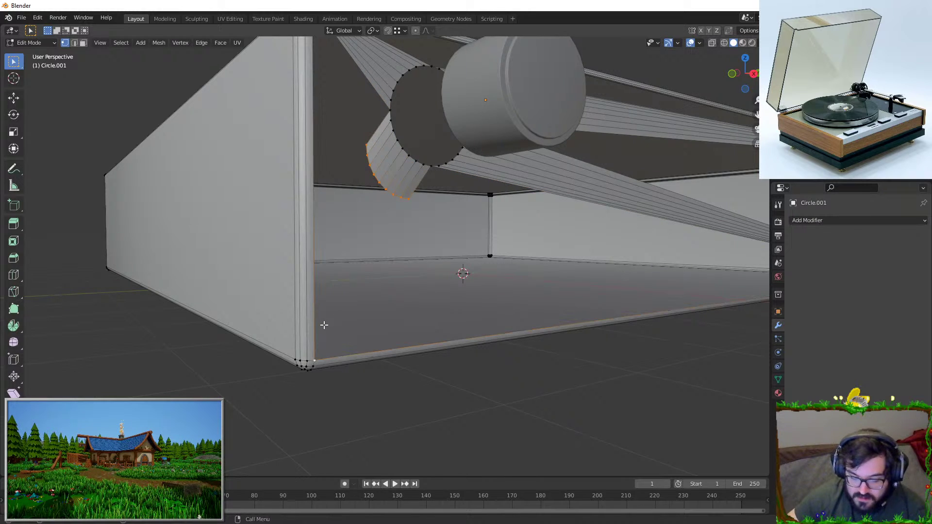
key(F3)
key(Return)
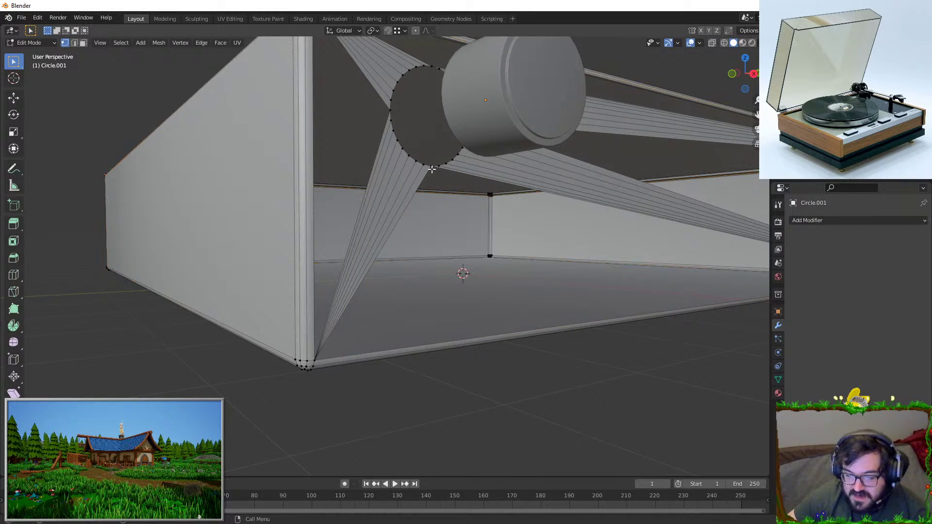
Fill the gap below the circle with a face between the two lower fans and the opening's lower edge
key(l)
click(74, 43)
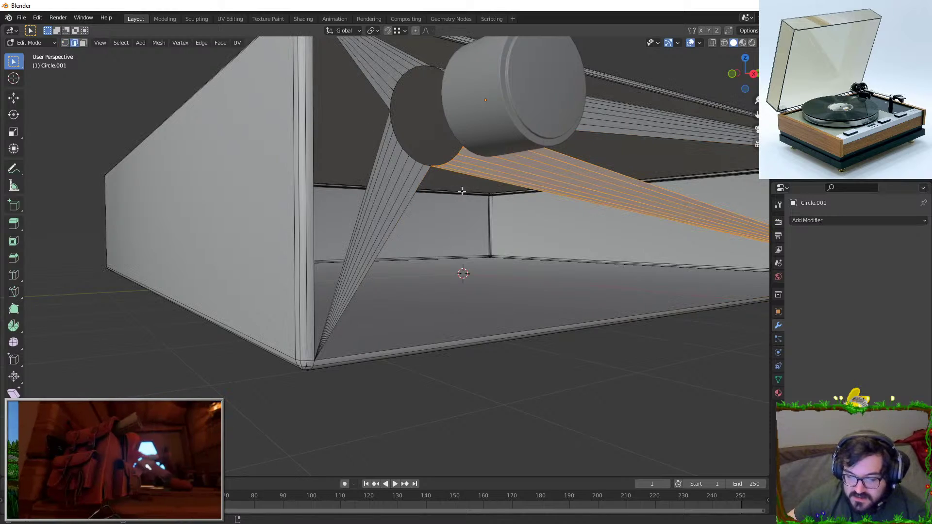
alt+click(459, 190)
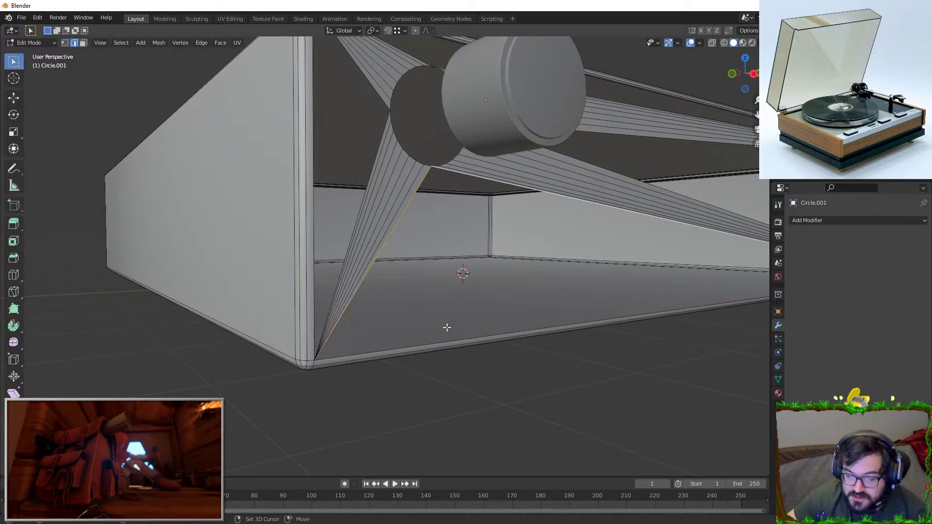
key(f)
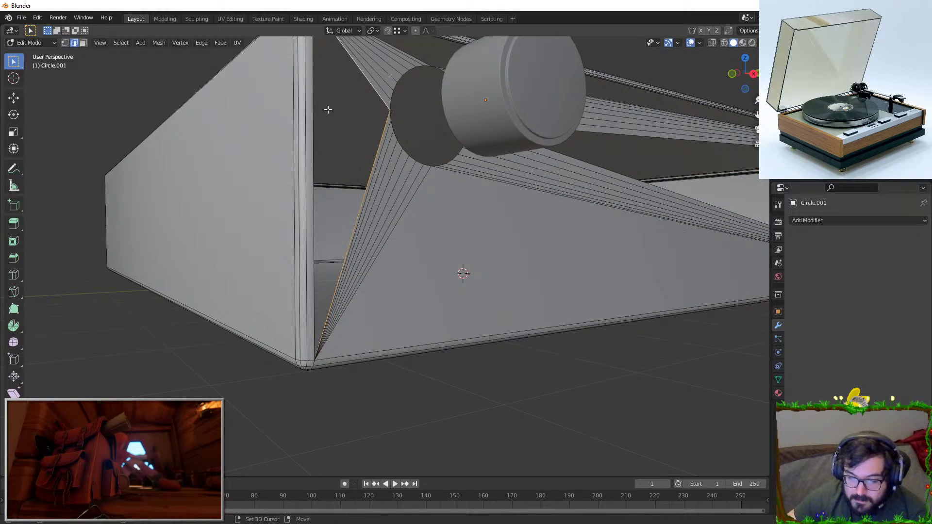
Fill the near, upper and far gaps between the fans around the circle with faces
shift+middle_drag(321, 114, 332, 318)
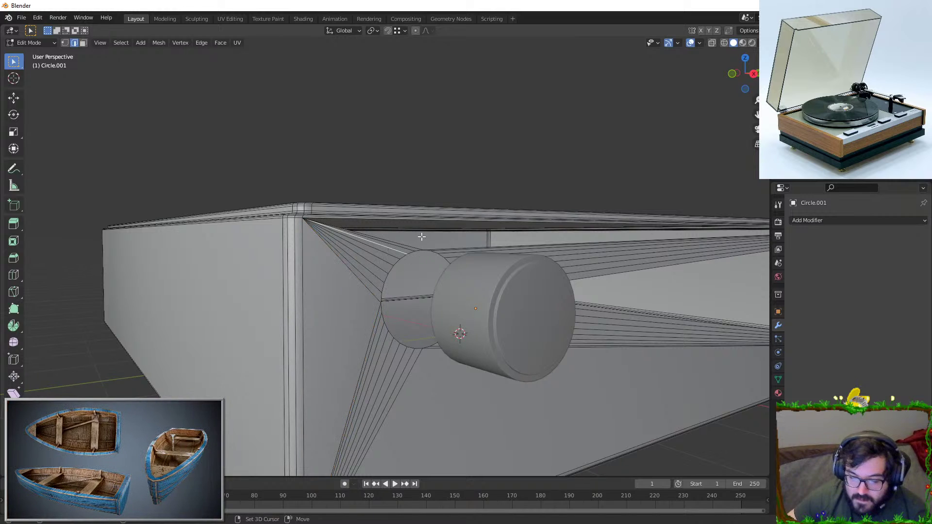
scroll(423, 240, up, 3)
middle_drag(389, 184, 460, 261)
shift+click(438, 283)
key(f)
key(Tab)
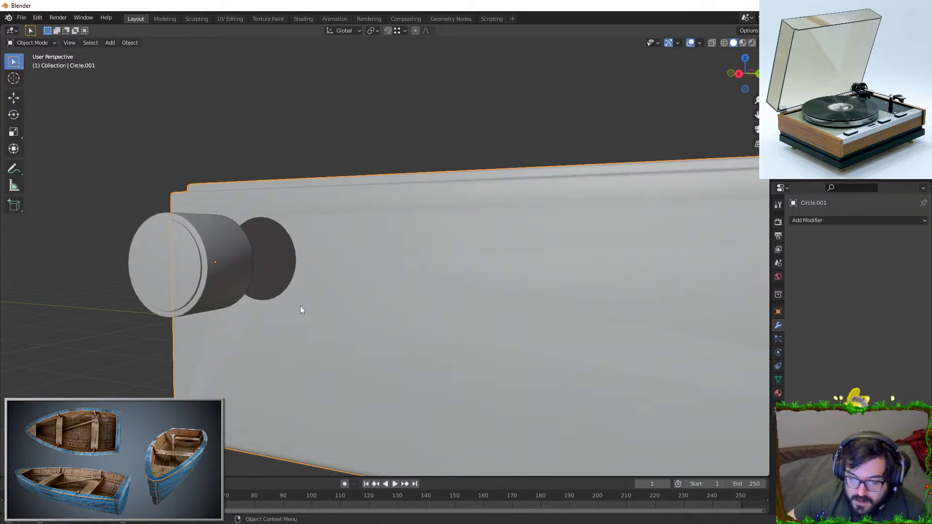
Examine the filled side panel around the hole for shading and alignment with the base's beveled corner
middle_drag(301, 305, 339, 324)
scroll(339, 323, down, 2)
key(Tab)
scroll(302, 302, up, 2)
middle_drag(276, 306, 485, 288)
key(Tab)
scroll(396, 335, down, 2)
scroll(395, 335, up, 4)
key(Tab)
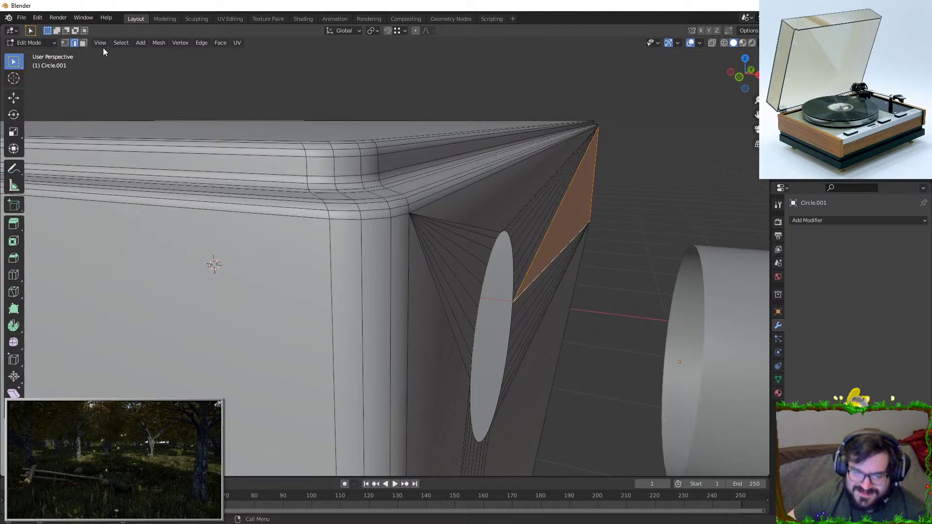
Select all the side panel's faces around the hole and flatten them by scaling to 0 along X
key(3)
mouse_move(447, 284)
mouse_down()
mouse_move(520, 233)
mouse_move(536, 296)
mouse_move(490, 348)
mouse_move(425, 395)
mouse_up()
right_click(539, 306)
scroll(538, 306, down, 2)
key(c)
right_click(424, 395)
middle_drag(424, 395, 543, 307)
key(s)
key(x)
key(0)
click(469, 289)
middle_drag(631, 288, 641, 183)
key(s)
key(x)
right_click(387, 158)
key(s)
key(x)
right_click(425, 146)
key(s)
key(x)
right_click(575, 125)
key(s)
right_click(645, 130)
middle_drag(434, 148, 365, 366)
key(g)
key(y)
right_click(381, 303)
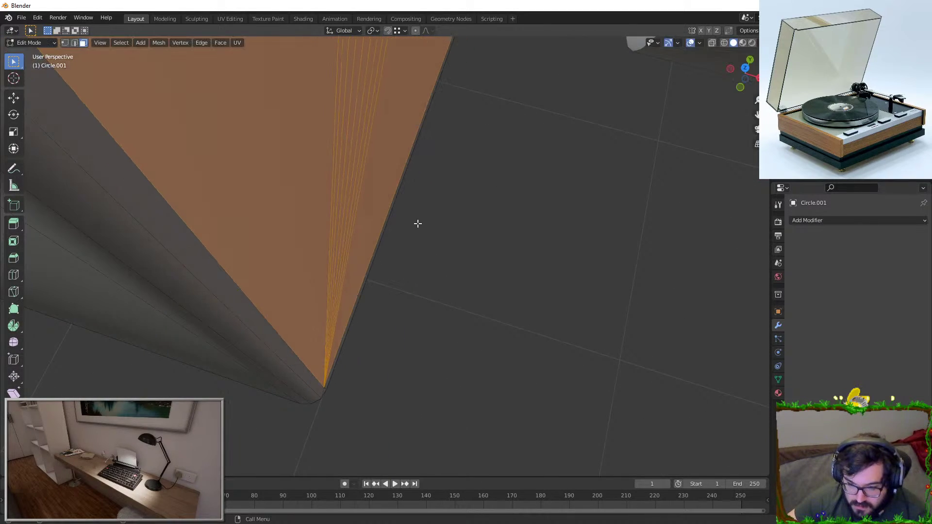
Enable snapping and move the selected side faces about 0.0073 m along X onto the base's near corner vertex
click(387, 31)
key(g)
key(x)
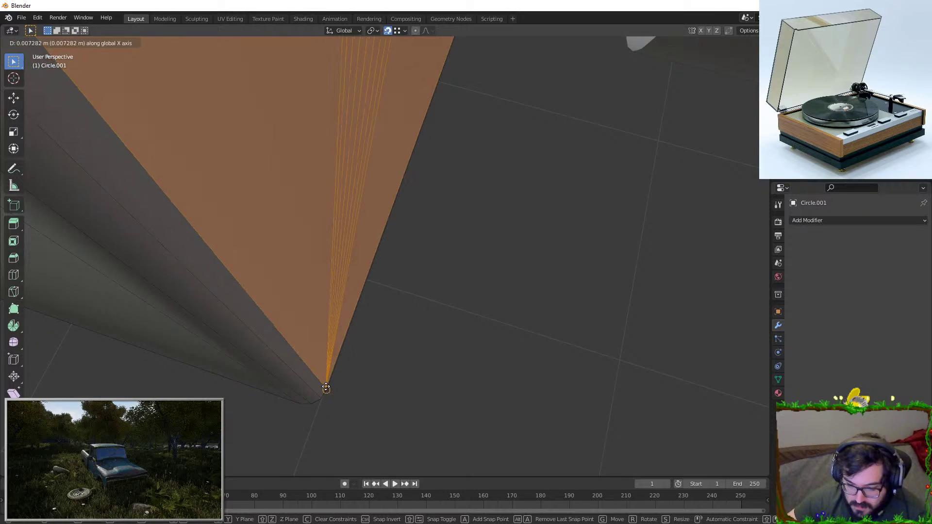
click(326, 389)
Move the side faces about 0.0076 m along X, snapping them to the base's upper near corner
scroll(369, 376, down, 4)
key(Tab)
middle_drag(381, 367, 352, 228)
shift+middle_drag(352, 228, 376, 362)
key(Tab)
middle_drag(315, 242, 350, 257)
scroll(349, 258, up, 3)
shift+middle_drag(342, 194, 340, 291)
key(Tab)
key(Tab)
key(g)
key(x)
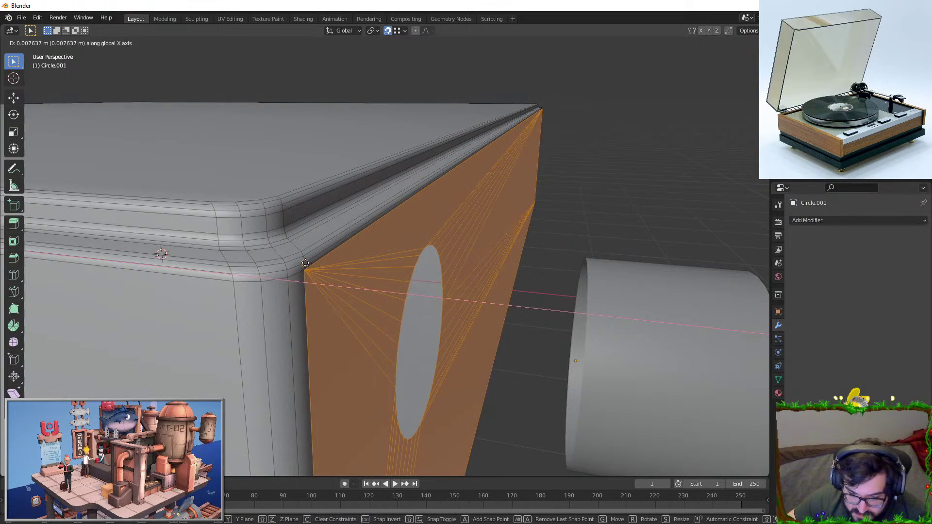
click(307, 264)
key(Tab)
middle_drag(429, 413, 423, 395)
key(Tab)
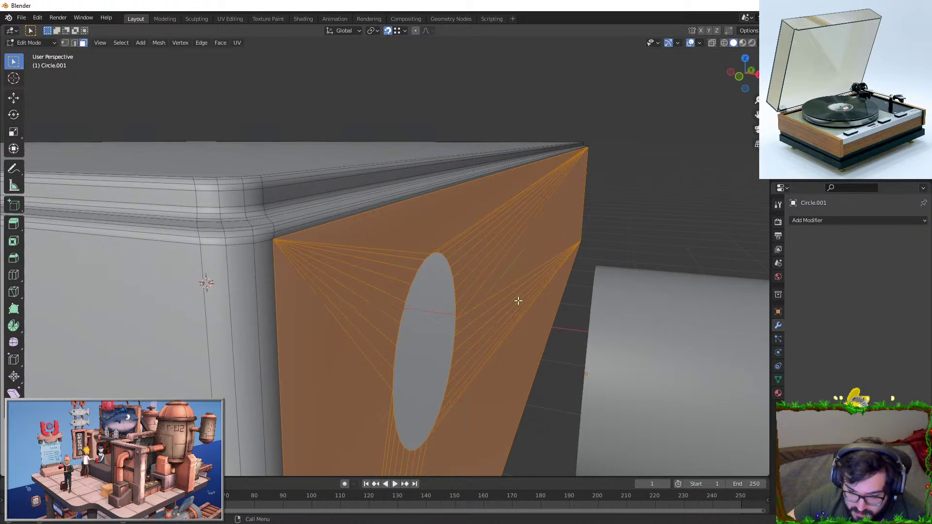
Add a Weighted Normal modifier to the base and enable Auto Smooth in its mesh normals settings
click(827, 220)
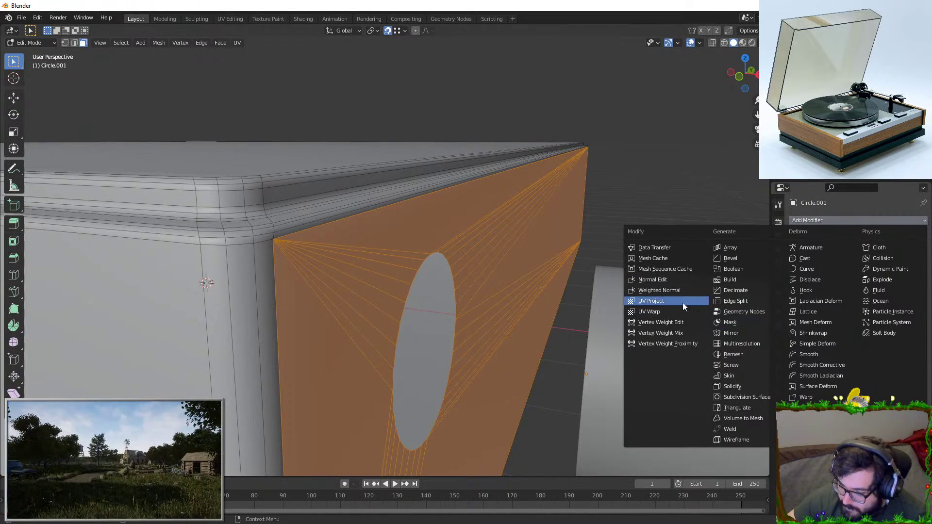
click(659, 291)
key(Tab)
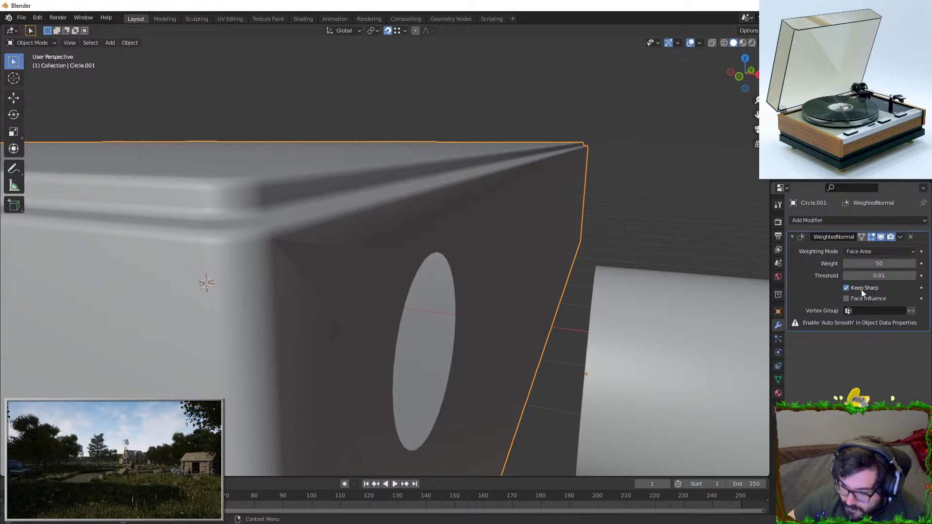
click(778, 380)
middle_drag(631, 335, 433, 263)
Try to extrude the edge loop of the side panel's hole inward along X
key(Tab)
key(alt+a)
click(455, 266)
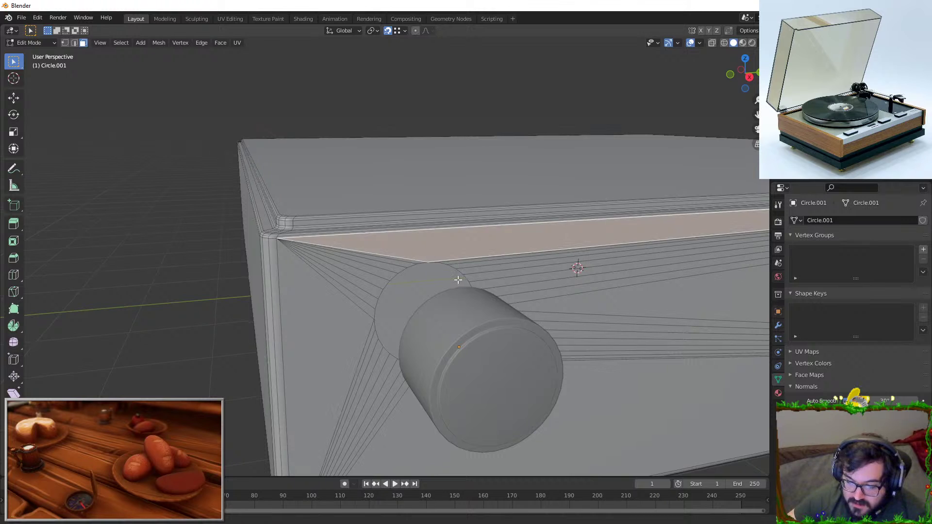
scroll(459, 276, up, 2)
key(2)
alt+click(462, 260)
middle_drag(462, 260, 501, 269)
key(e)
key(x)
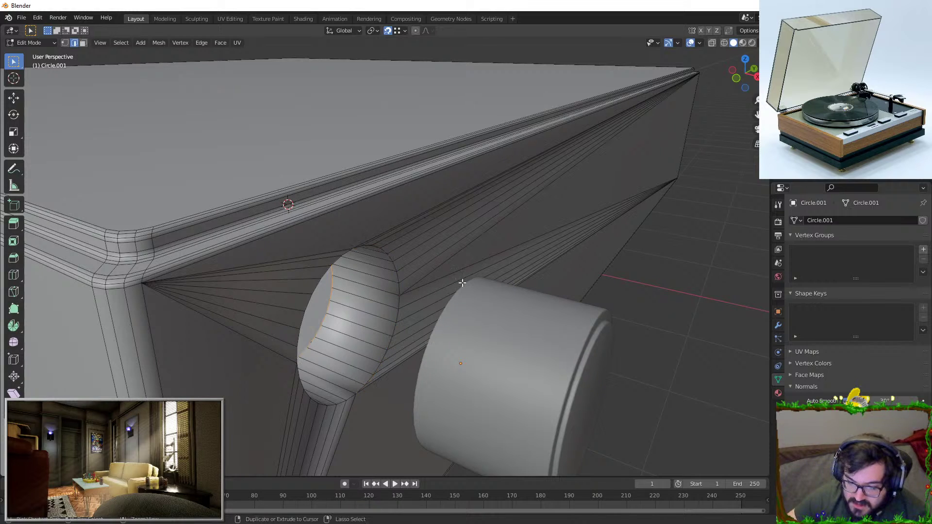
Extrude and slightly scale the hole's edge loop to form a rim, and extrude it into the base in two stages
key(f)
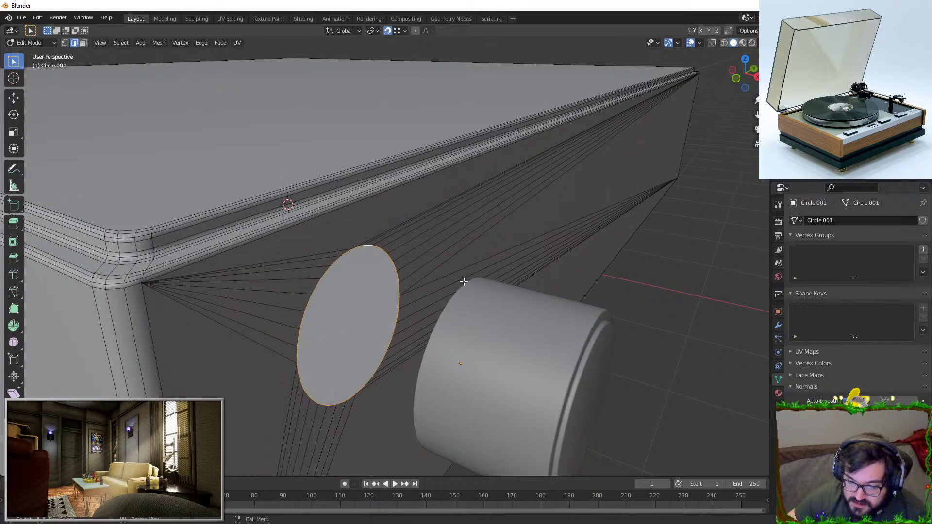
key(s)
click(491, 235)
key(e)
middle_click(488, 234)
click(487, 234)
key(e)
middle_click(478, 231)
click(415, 221)
Select the knob and move it along X into the hole in the base's side
key(Tab)
click(474, 320)
scroll(478, 323, down, 3)
key(g)
key(x)
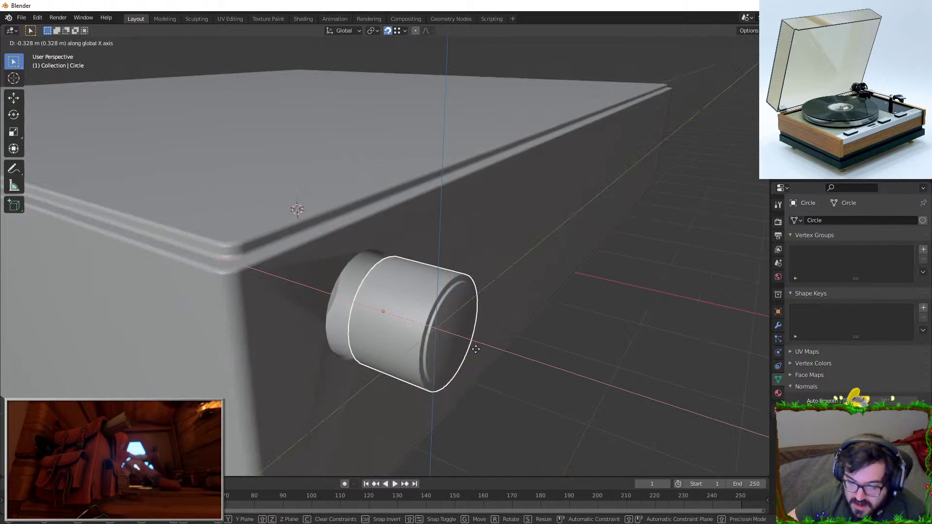
click(449, 341)
click(551, 434)
middle_drag(551, 433, 447, 298)
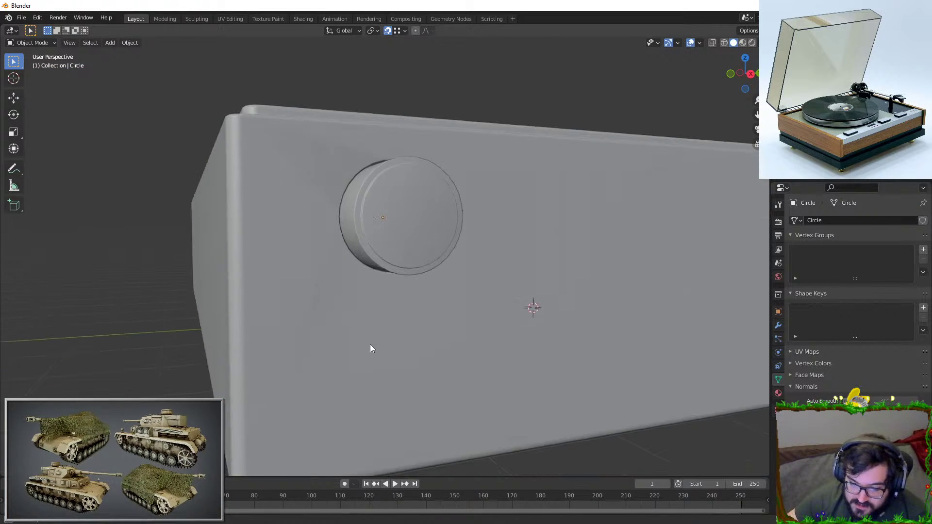
middle_drag(365, 346, 422, 343)
Remove the Weighted Normal modifier from the base and show its object data properties
click(521, 338)
click(778, 325)
click(910, 237)
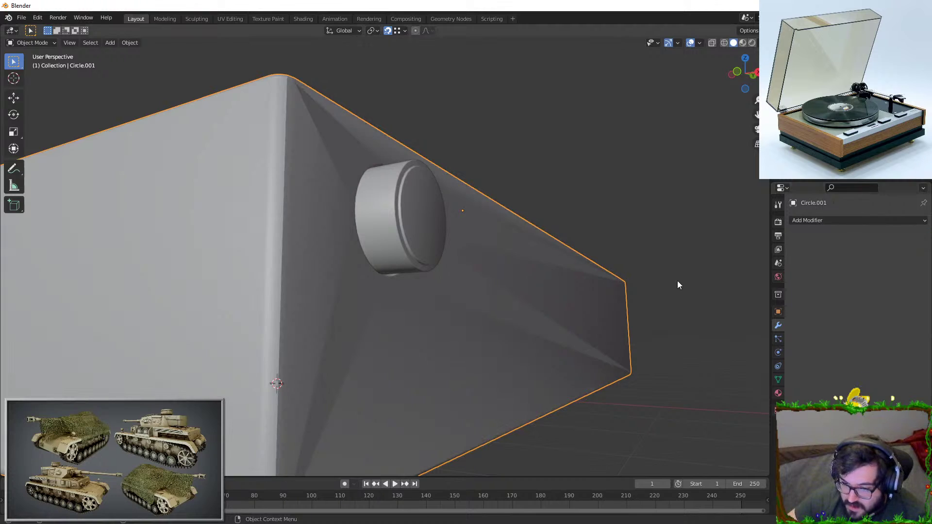
middle_drag(724, 279, 497, 273)
click(777, 380)
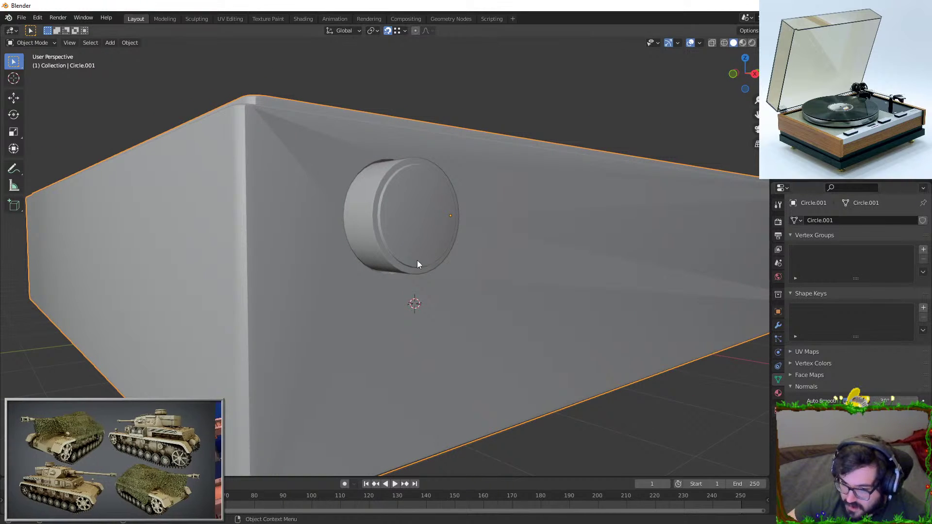
Select all the base's side faces surrounding the knob hole
key(Tab)
middle_drag(416, 263, 242, 134)
click(83, 43)
scroll(291, 213, up, 2)
key(c)
mouse_move(271, 194)
mouse_down()
mouse_move(291, 214)
mouse_move(433, 262)
mouse_move(486, 108)
mouse_up()
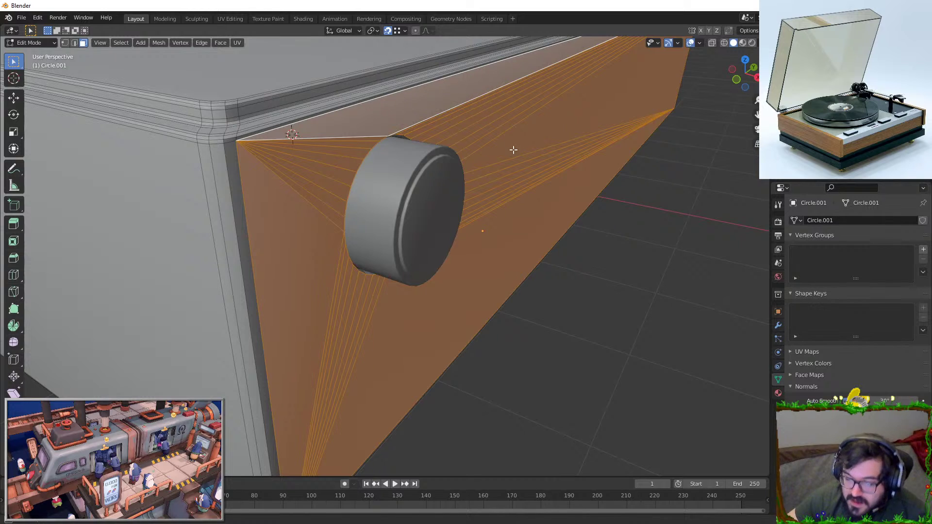
middle_drag(513, 150, 551, 243)
Examine the shading of the base's side faces around the knob, comparing the plain object with its mesh topology
key(Tab)
middle_drag(454, 218, 418, 204)
key(Tab)
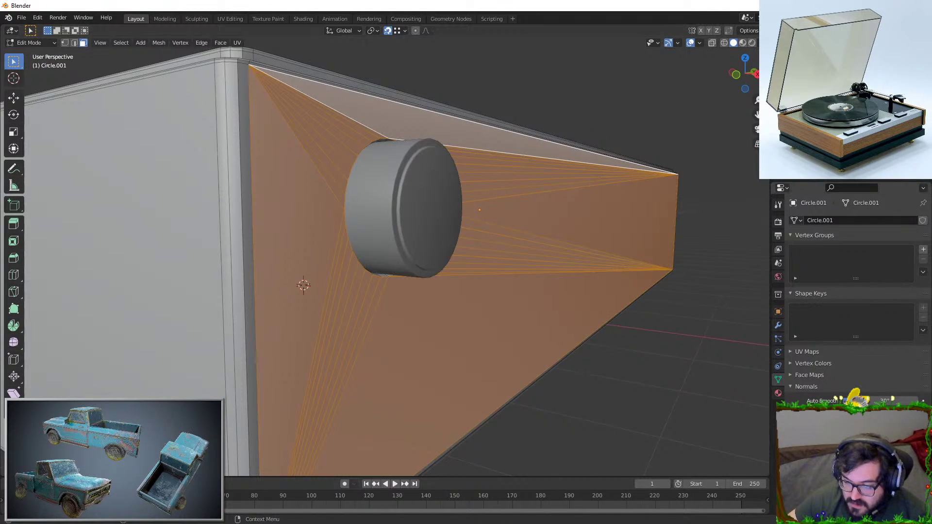
key(Tab)
middle_drag(598, 313, 572, 327)
scroll(537, 324, down, 2)
middle_drag(536, 190, 360, 235)
key(Tab)
middle_drag(548, 249, 494, 259)
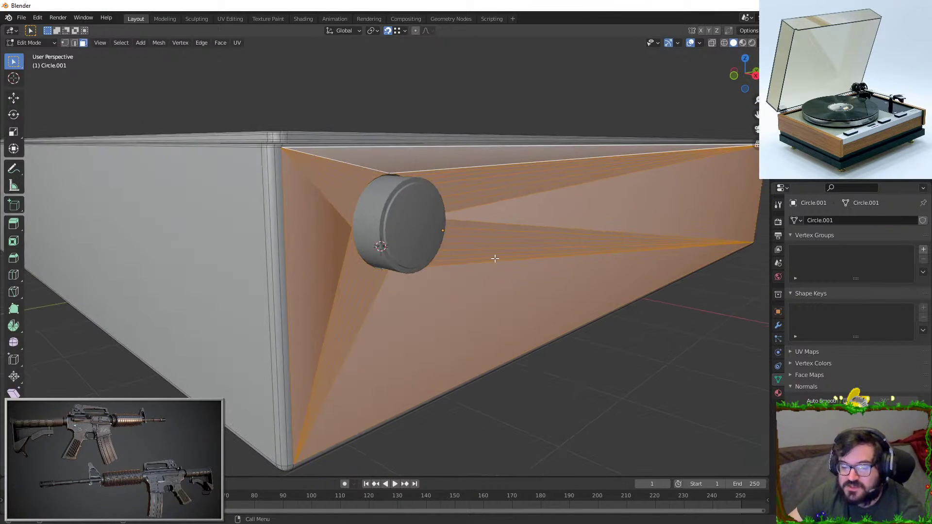
Delete the base's selected side faces together with the linked cylindrical walls of the old knob hole
key(x)
click(495, 259)
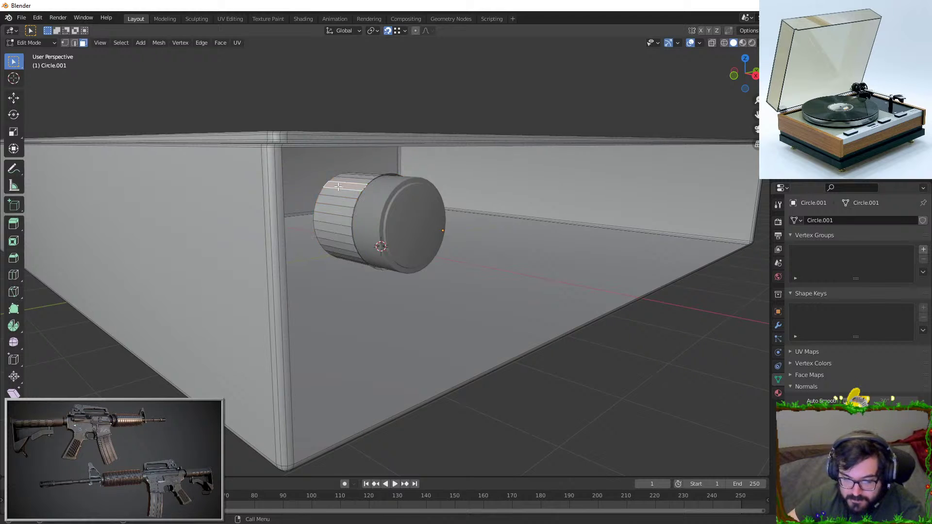
key(ctrl+l)
key(h)
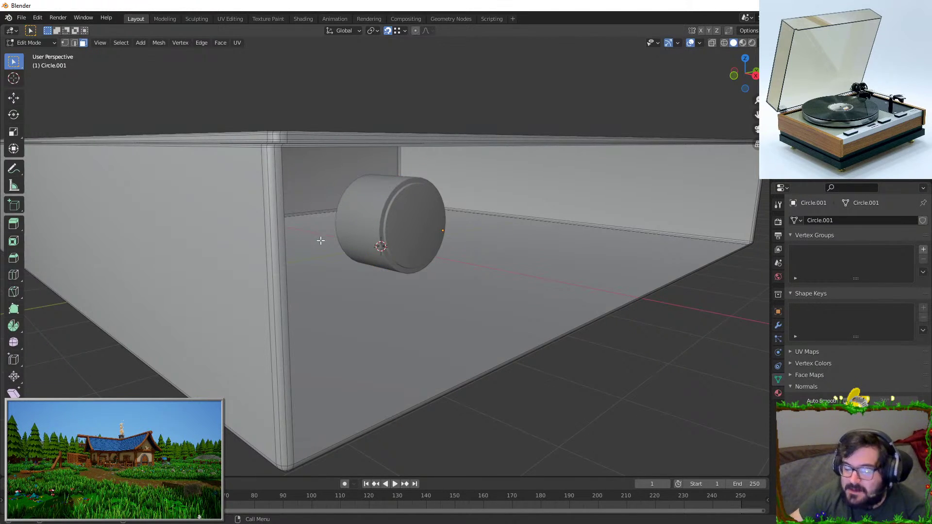
Close the open side of the base with a single flat face
middle_drag(309, 243, 298, 259)
scroll(291, 176, up, 1)
click(300, 142)
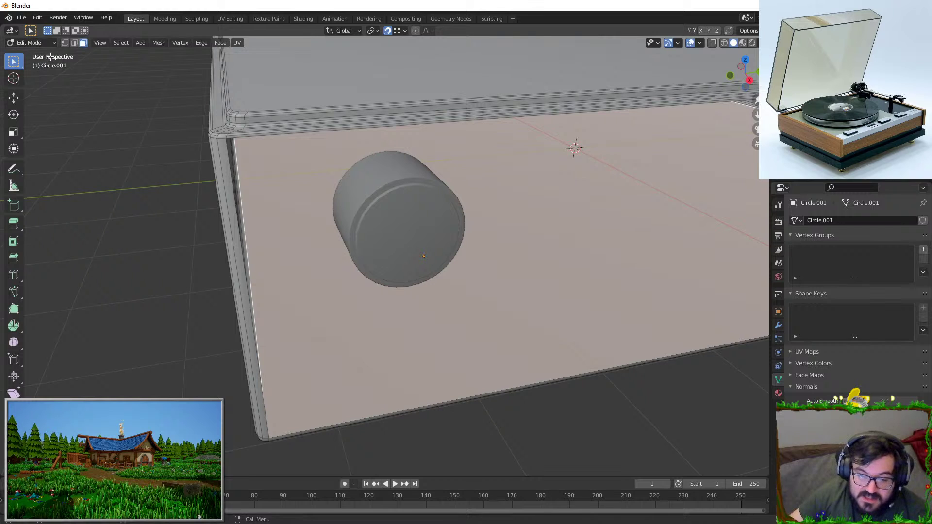
click(75, 43)
middle_drag(253, 204, 415, 246)
Select the knob and move it along X out of the base's side
key(Tab)
click(415, 247)
mouse_move(469, 224)
middle_down()
mouse_move(452, 214)
mouse_move(466, 207)
middle_up()
key(g)
key(x)
click(523, 221)
Cap the knob's open back end by filling its edge loop with a face
key(Tab)
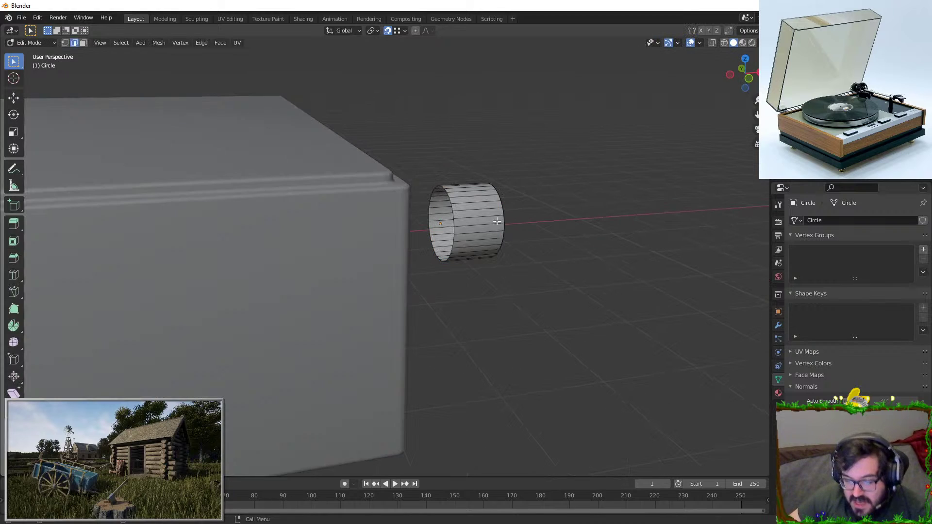
alt+click(452, 203)
key(g)
right_click(546, 221)
key(f)
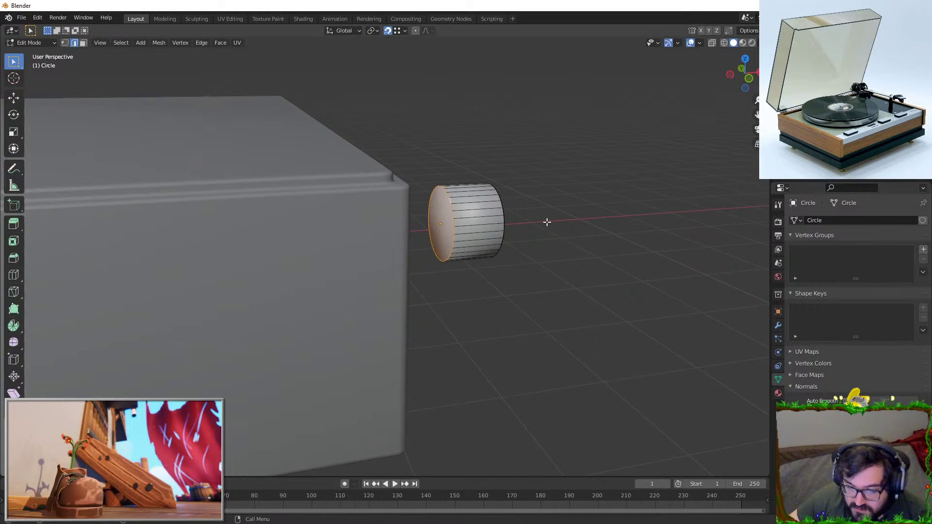
middle_drag(547, 221, 518, 219)
Return to Object Mode and move the knob along X so it partly intersects the base's side
key(Tab)
middle_drag(402, 95, 434, 217)
key(g)
key(x)
click(409, 238)
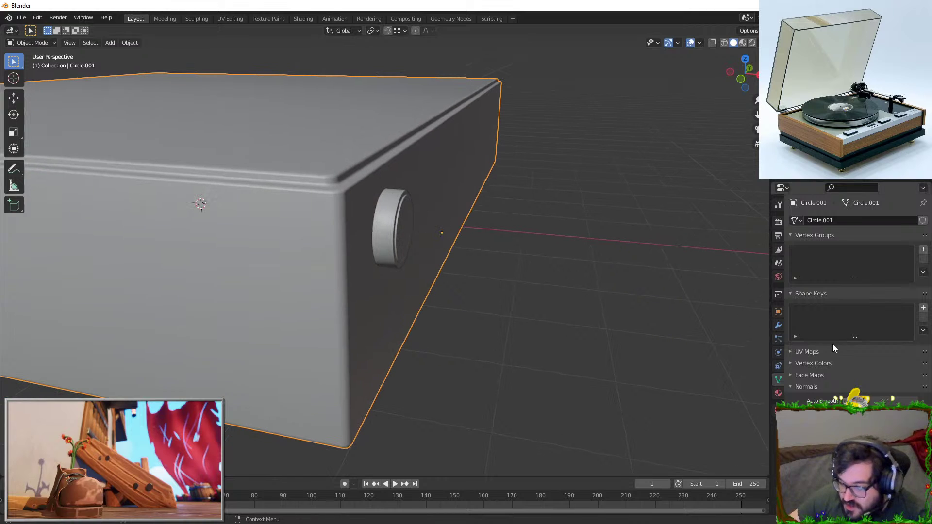
Add a Boolean modifier set to Difference on the base, using the knob as the cutting object, and apply it
click(778, 326)
click(797, 219)
click(752, 269)
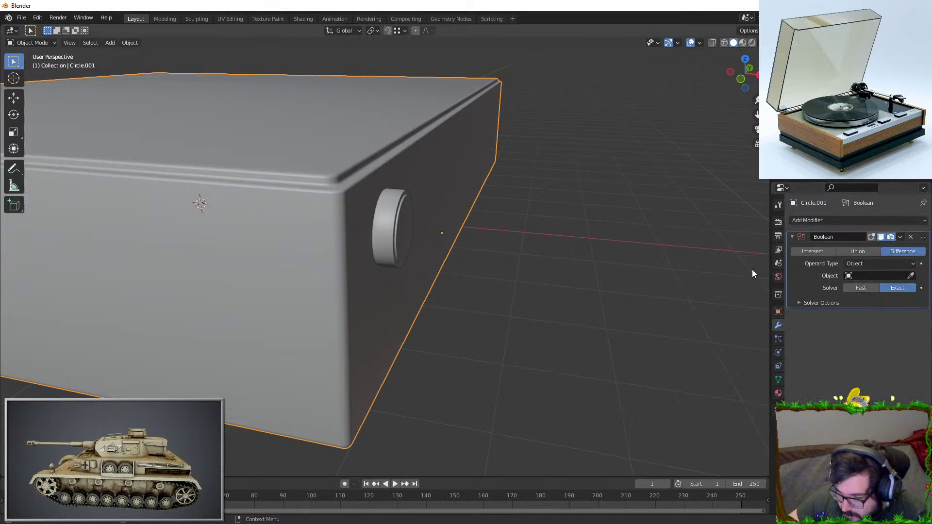
click(405, 209)
middle_drag(410, 218, 516, 272)
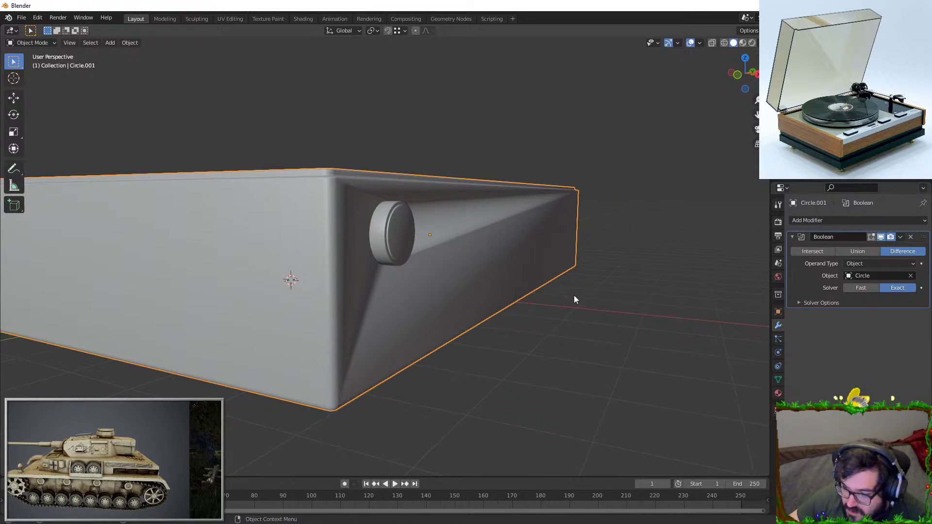
scroll(524, 282, up, 5)
click(901, 237)
click(893, 245)
Move the knob clear of the base to expose the newly cut hole
click(396, 219)
key(g)
click(557, 275)
middle_drag(557, 276, 415, 146)
Examine the base's mesh topology and face shading around the cut knob hole
click(494, 207)
key(Tab)
click(460, 314)
key(a)
key(alt+a)
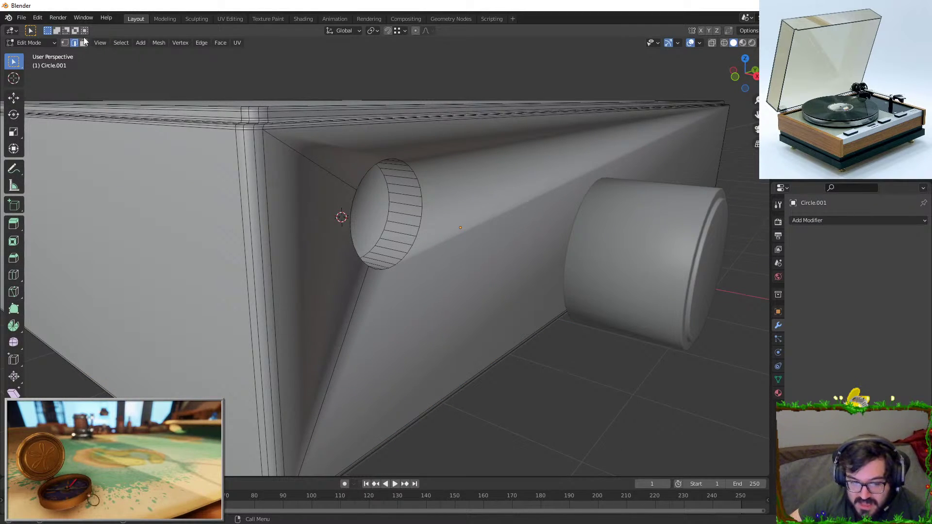
click(83, 42)
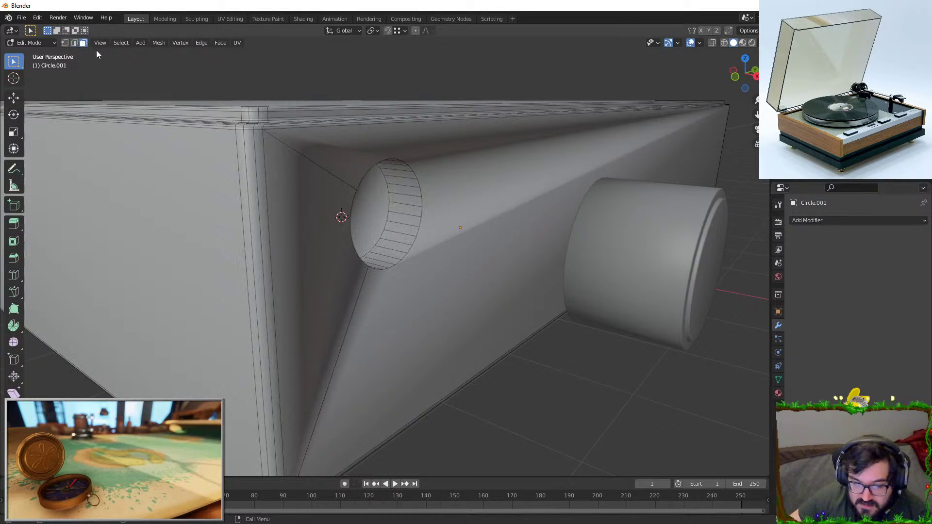
click(536, 217)
middle_drag(274, 273, 597, 362)
Enable Auto Smooth on the base at 30° in its object data properties
key(Tab)
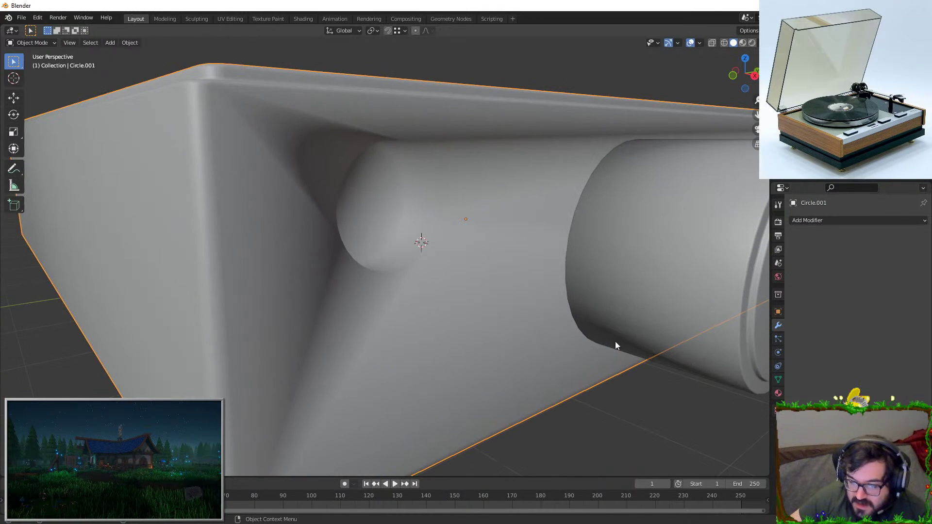
click(778, 380)
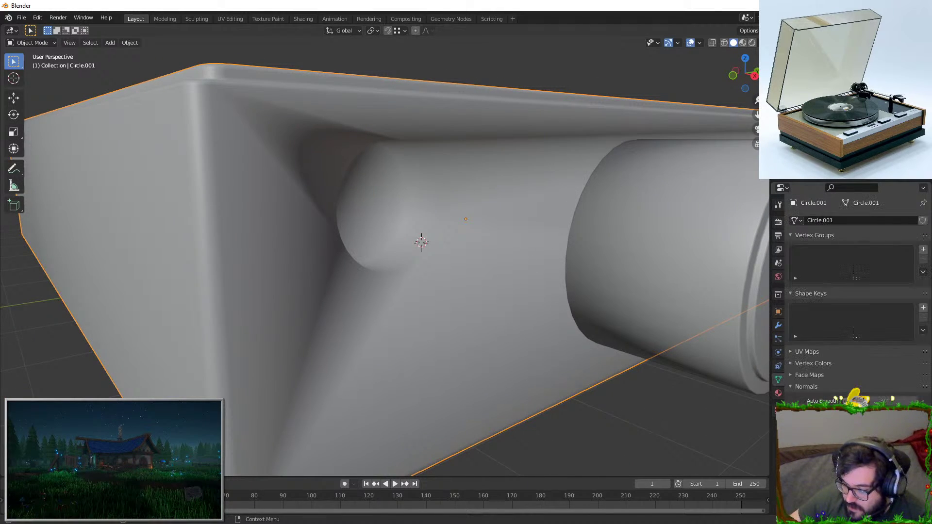
click(846, 400)
Try to bevel the outer rim edge loop of the knob hole
mouse_move(413, 263)
middle_down()
mouse_move(431, 250)
mouse_move(454, 166)
middle_up()
key(Tab)
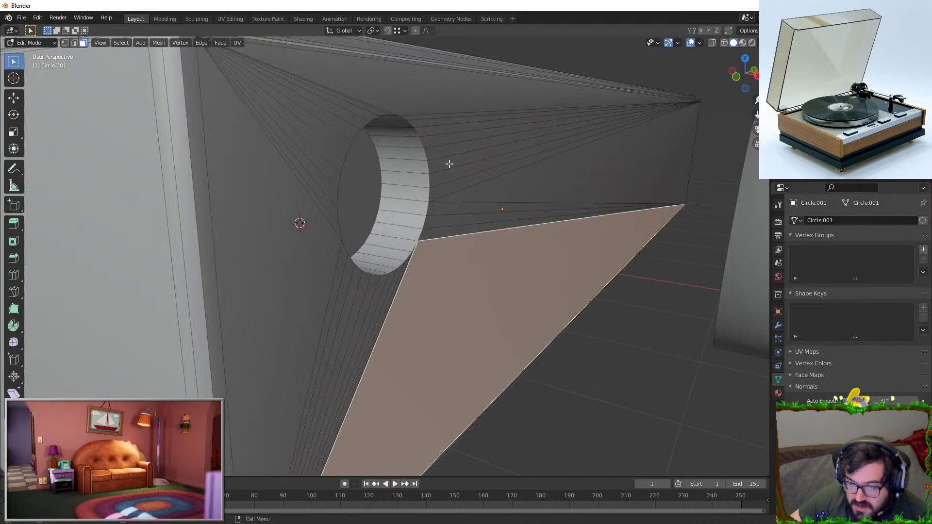
alt+click(409, 132)
click(74, 43)
alt+click(451, 155)
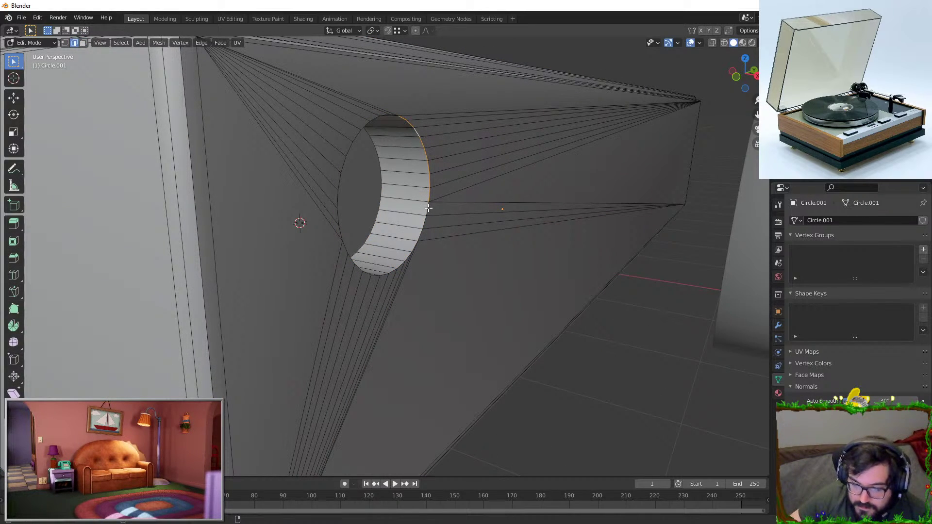
alt+shift+click(414, 247)
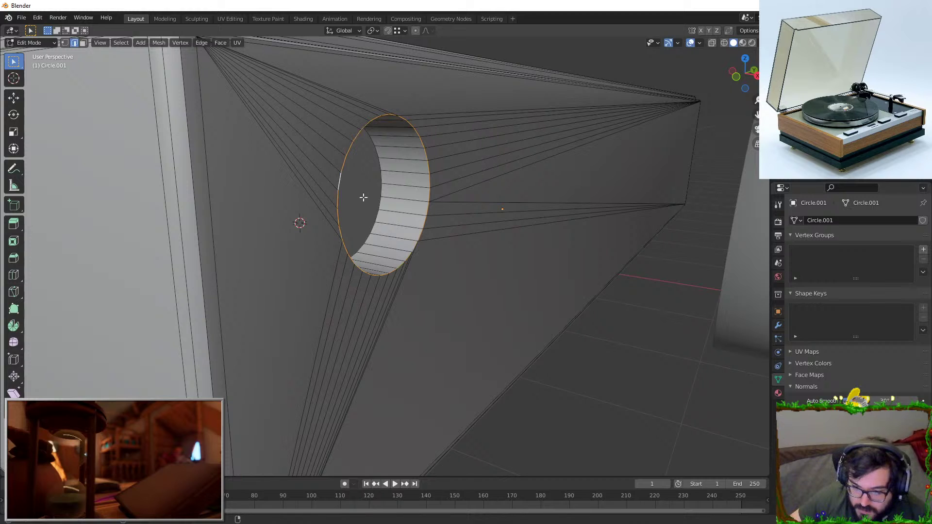
scroll(351, 193, down, 3)
key(ctrl+b)
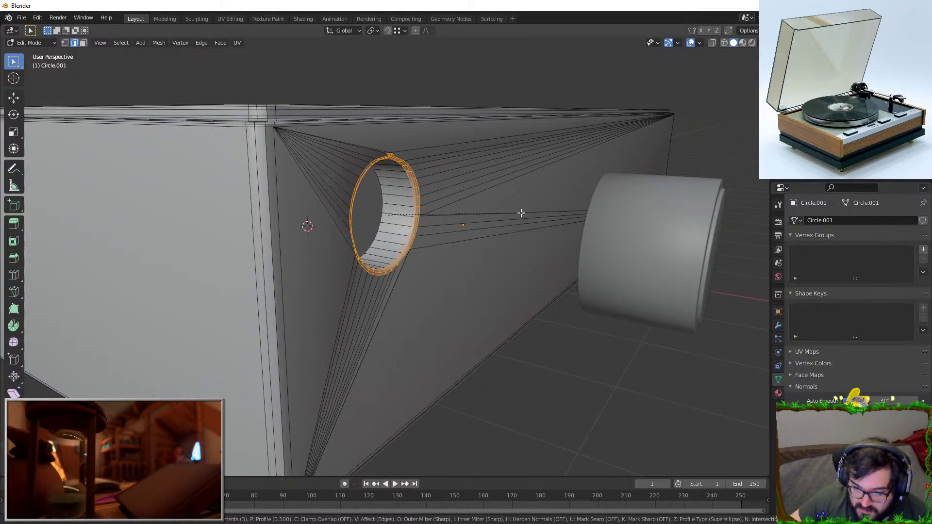
key(Escape)
scroll(356, 164, up, 3)
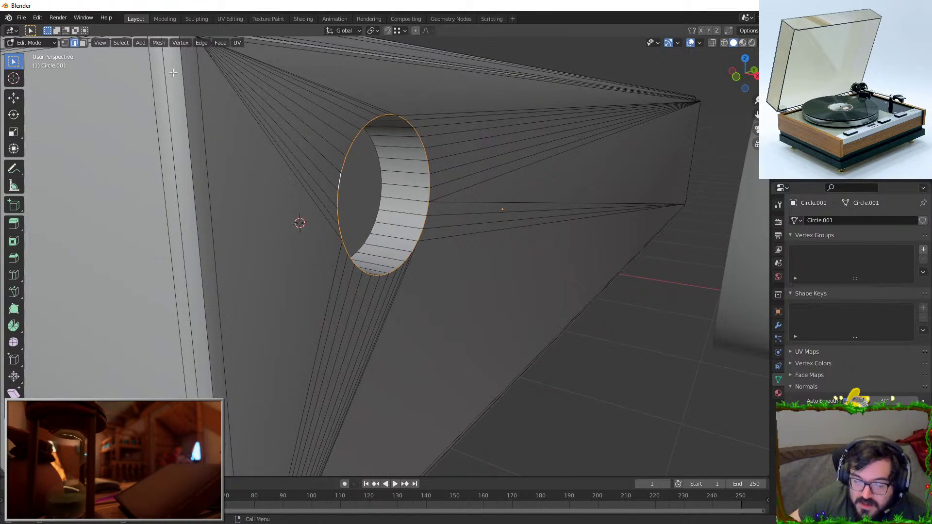
Delete the inner faces of the knob hole in the base's side
click(83, 43)
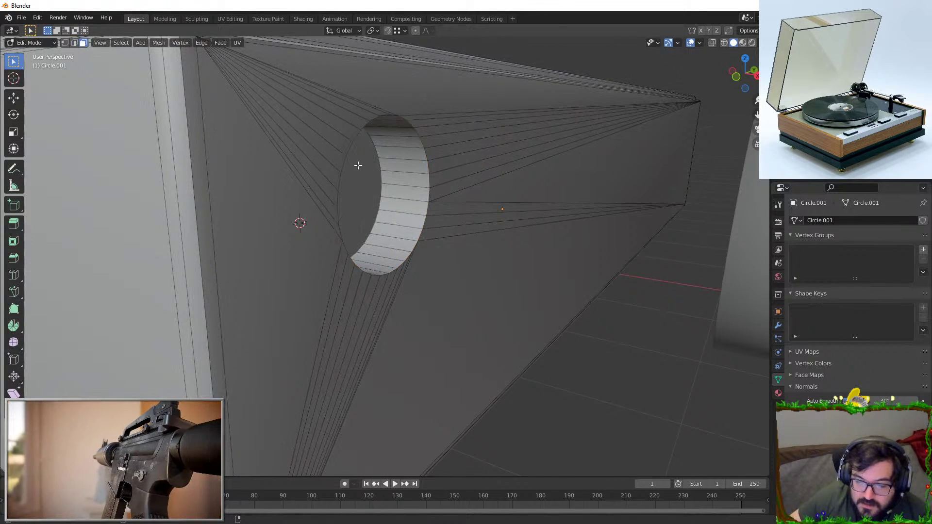
alt+click(378, 147)
key(x)
click(391, 162)
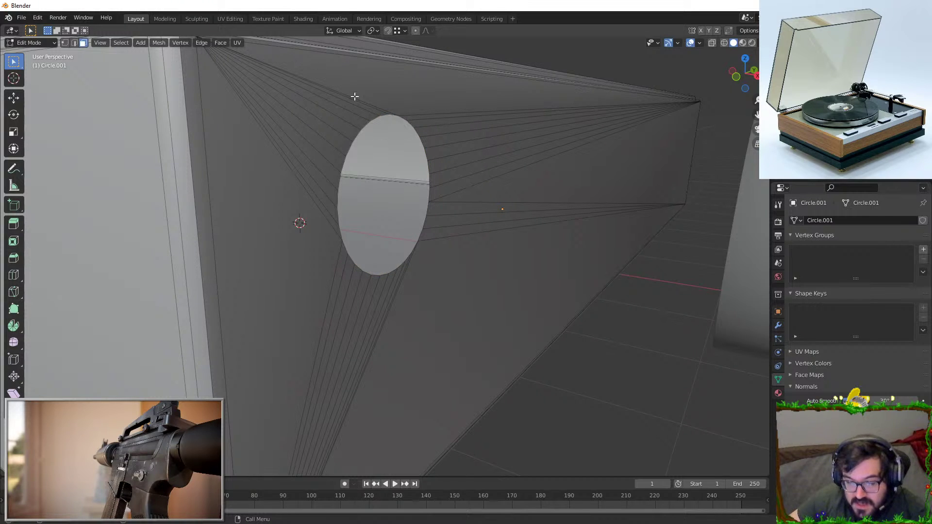
Extrude the hole's rim edges and scale the extruded loop
key(e)
right_click(480, 208)
key(s)
click(478, 209)
Move the knob along X back into the hole and scale it down slightly to fit
key(g)
key(x)
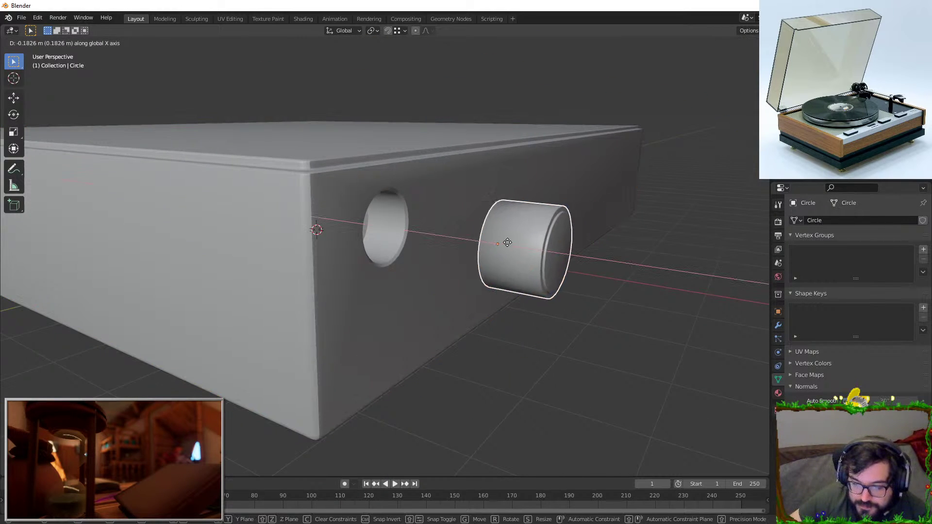
click(386, 210)
scroll(384, 199, up, 3)
mouse_move(383, 197)
middle_down()
mouse_move(346, 213)
mouse_move(378, 204)
middle_up()
scroll(346, 213, up, 2)
key(s)
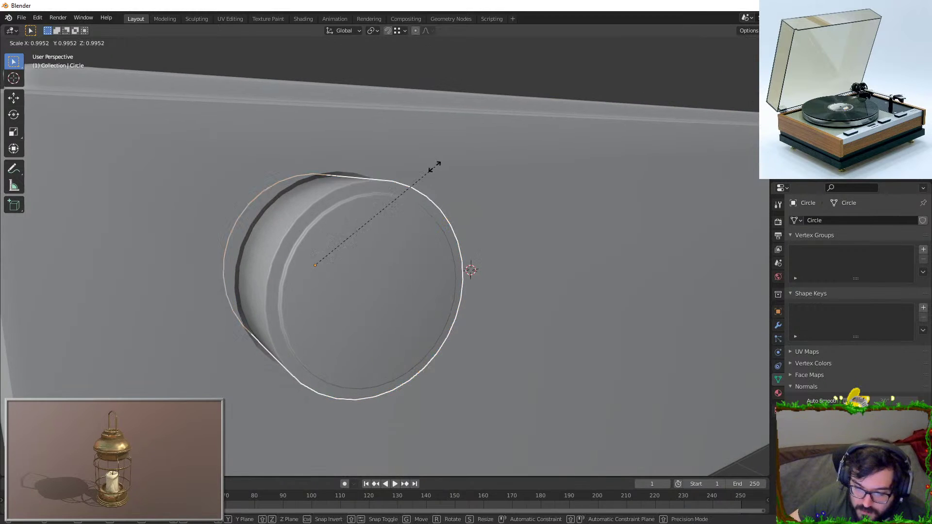
click(432, 168)
scroll(638, 400, down, 3)
middle_drag(637, 400, 514, 322)
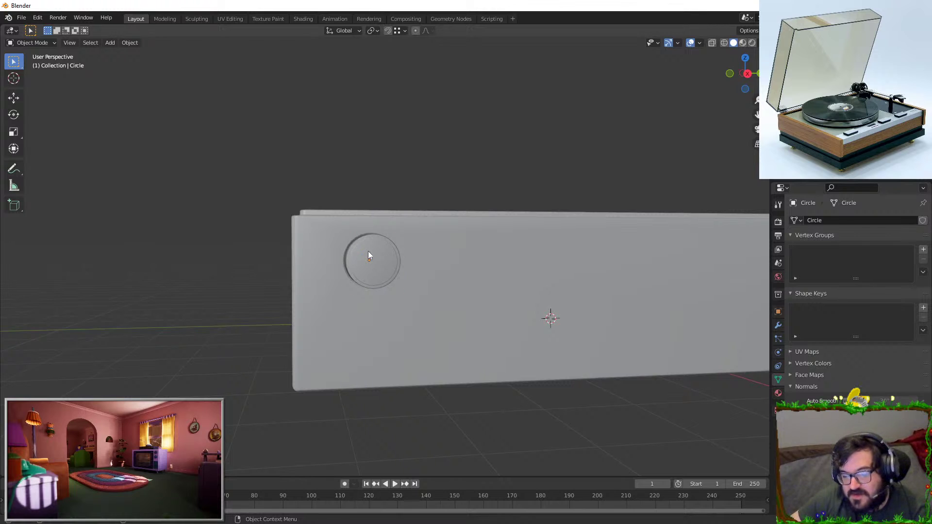
Try placing a duplicate of the knob, and undo the copy
key(shift+d)
key(x)
click(505, 264)
middle_drag(505, 264, 362, 286)
scroll(337, 298, up, 5)
scroll(362, 286, down, 1)
key(ctrl+z)
key(ctrl+z)
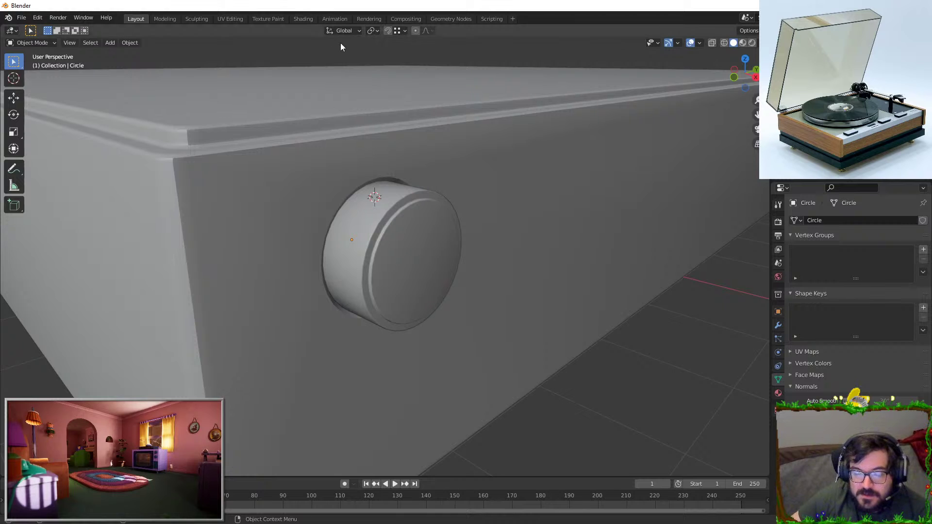
Adjust the base's Auto Smooth angle, trying 70° and settling on 40°
middle_drag(298, 236, 364, 229)
click(364, 229)
scroll(362, 229, down, 2)
click(453, 217)
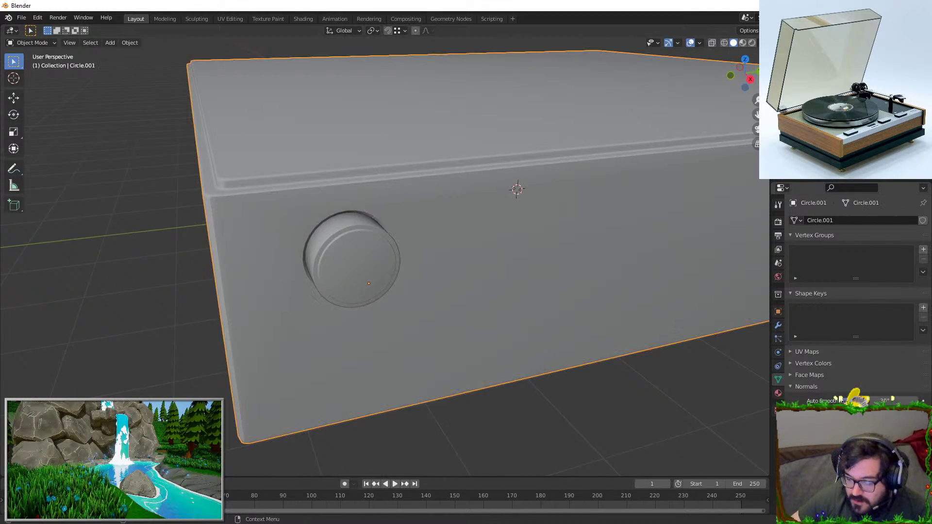
click(845, 400)
click(845, 401)
middle_drag(352, 264, 380, 242)
click(381, 242)
click(464, 227)
mouse_move(338, 214)
middle_down()
mouse_move(367, 236)
mouse_move(341, 266)
middle_up()
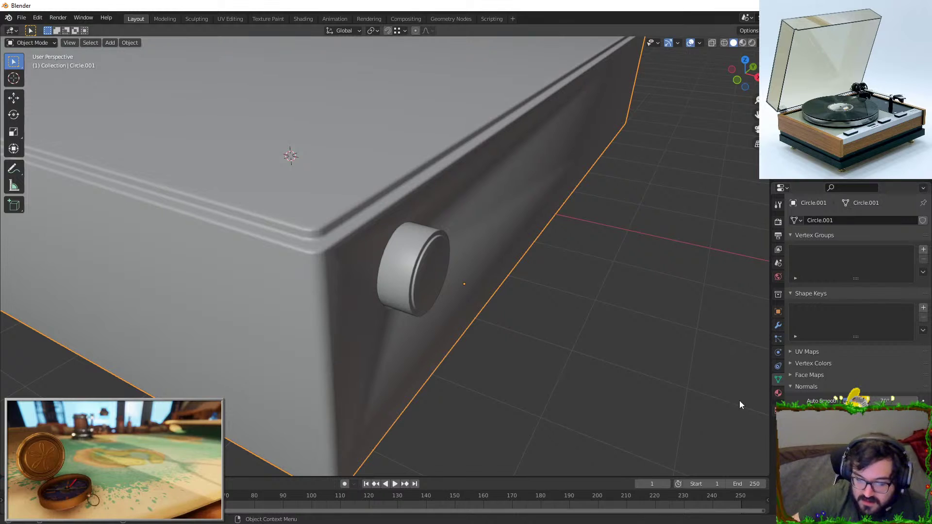
middle_drag(739, 400, 532, 302)
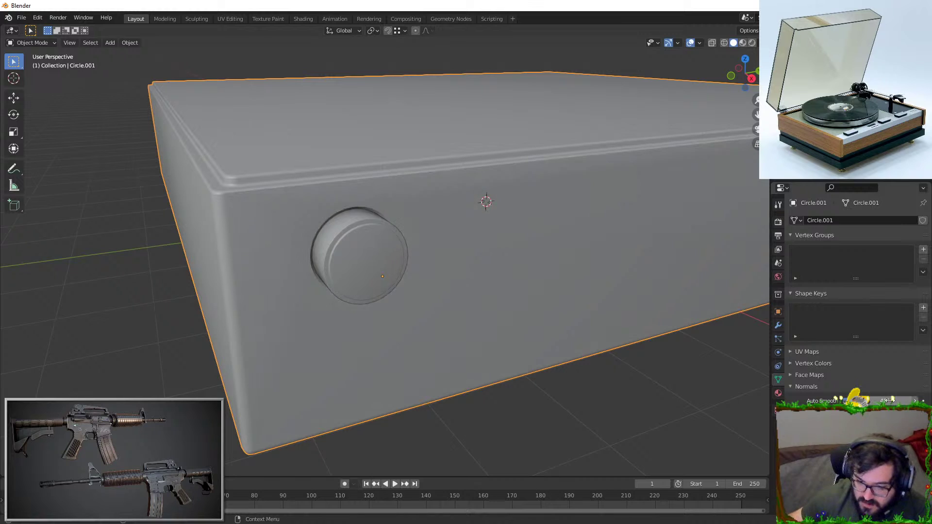
middle_drag(428, 191, 388, 224)
Select all the base's side faces surrounding the knob hole and delete them
click(383, 225)
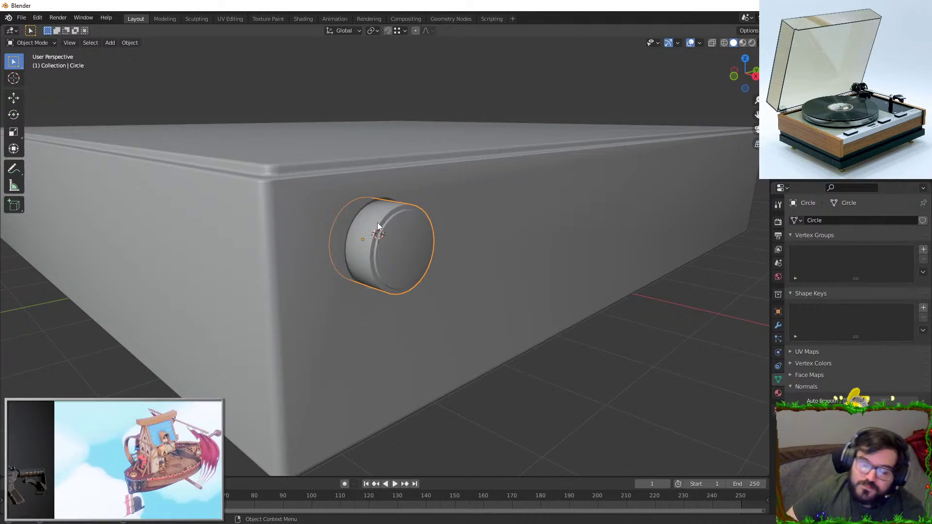
click(467, 233)
key(Tab)
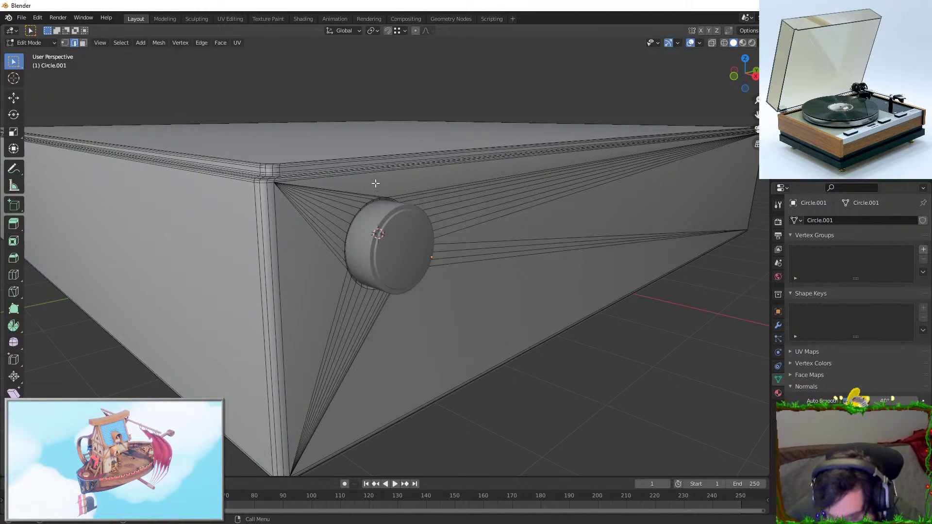
click(83, 43)
key(c)
mouse_move(340, 210)
mouse_down()
mouse_move(480, 319)
mouse_move(447, 189)
mouse_up()
right_click(335, 190)
key(x)
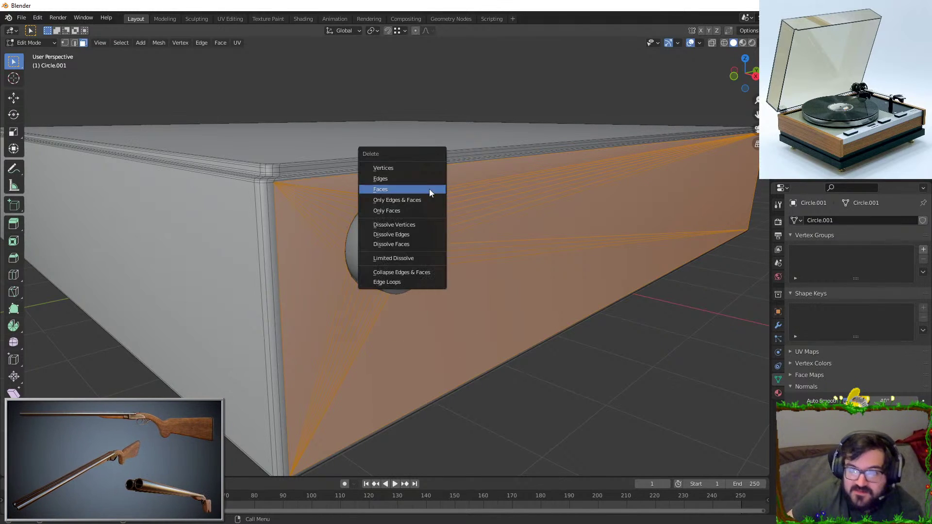
click(429, 188)
Remove the leftover hole walls and close the base's side with a plain face
scroll(332, 213, up, 3)
click(325, 202)
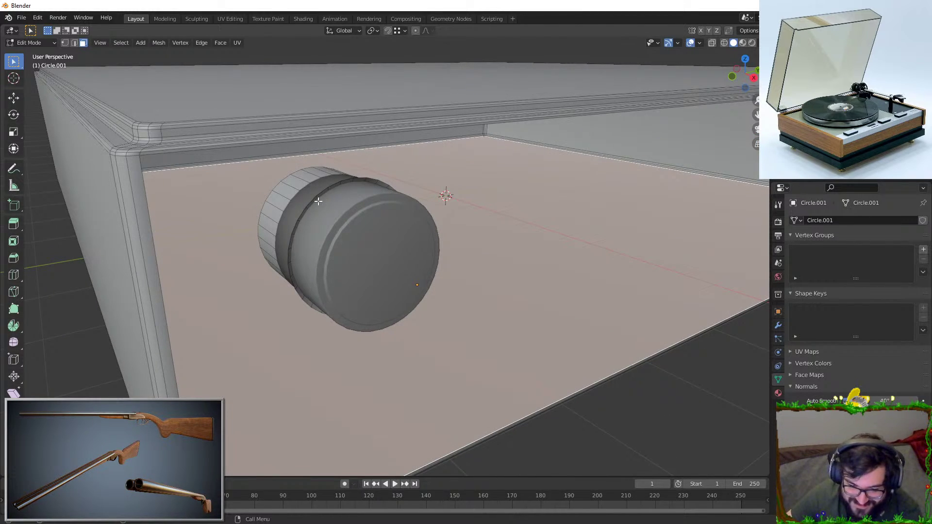
click(307, 195)
key(Tab)
In the right orthographic view, duplicate the knob along Y and space the copy farther from the original
scroll(312, 200, down, 3)
middle_drag(312, 200, 317, 229)
click(368, 231)
key(KP_3)
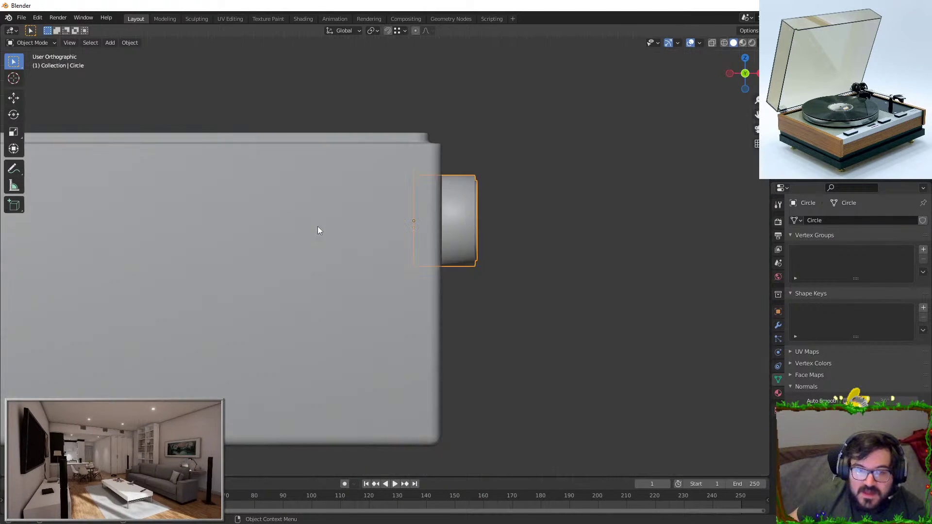
key(shift+d)
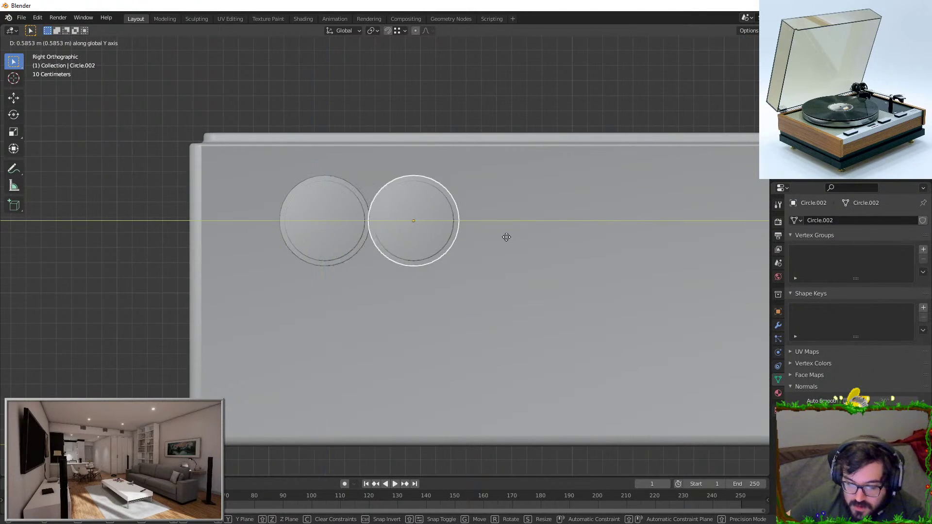
click(529, 233)
scroll(305, 241, down, 4)
ctrl+scroll(375, 260, down, 3)
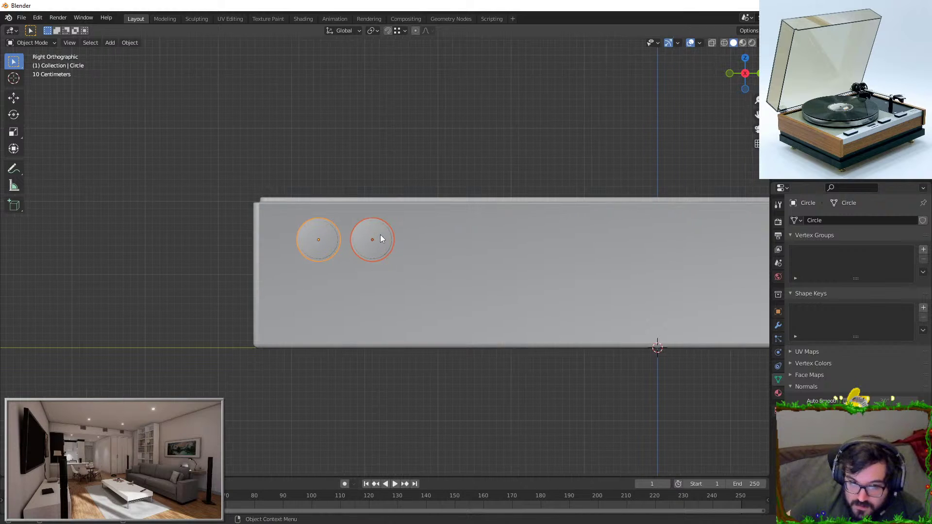
key(g)
key(y)
click(423, 247)
Select both knobs and duplicate the pair along Y to make a row of four on the base's side
shift+click(304, 245)
key(shift+d)
key(y)
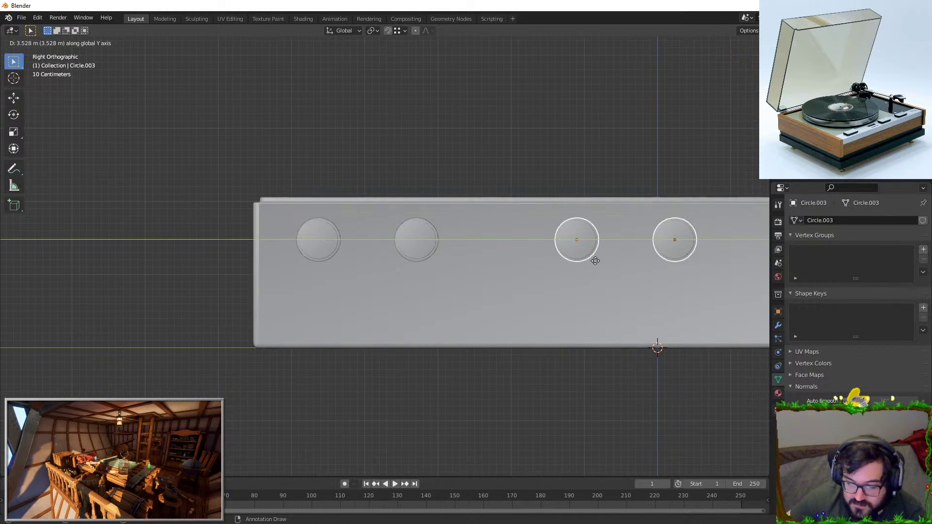
click(548, 265)
key(Home)
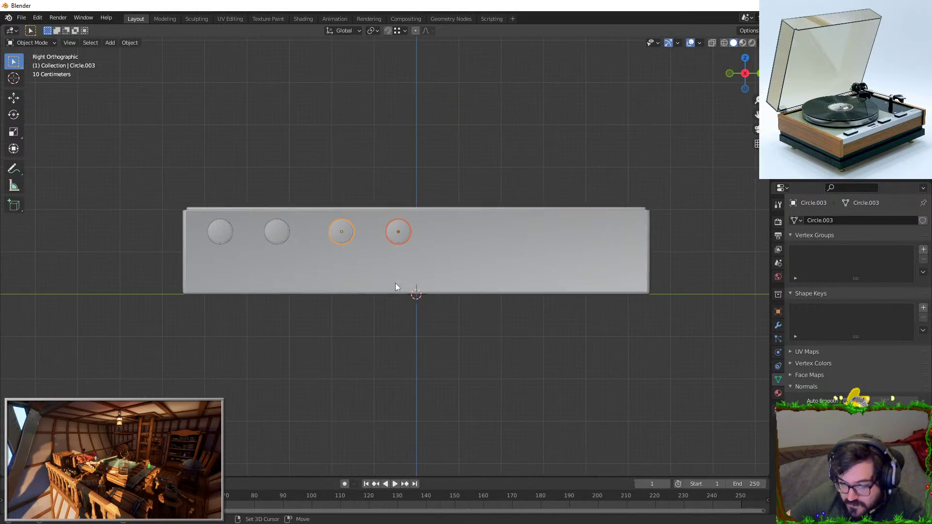
Select all four knobs in the row, scale them down slightly and shift the row along Y
shift+click(278, 234)
shift+middle_drag(278, 234, 382, 251)
shift+click(318, 252)
key(s)
click(603, 247)
key(g)
key(y)
click(585, 247)
shift+middle_drag(520, 251, 418, 228)
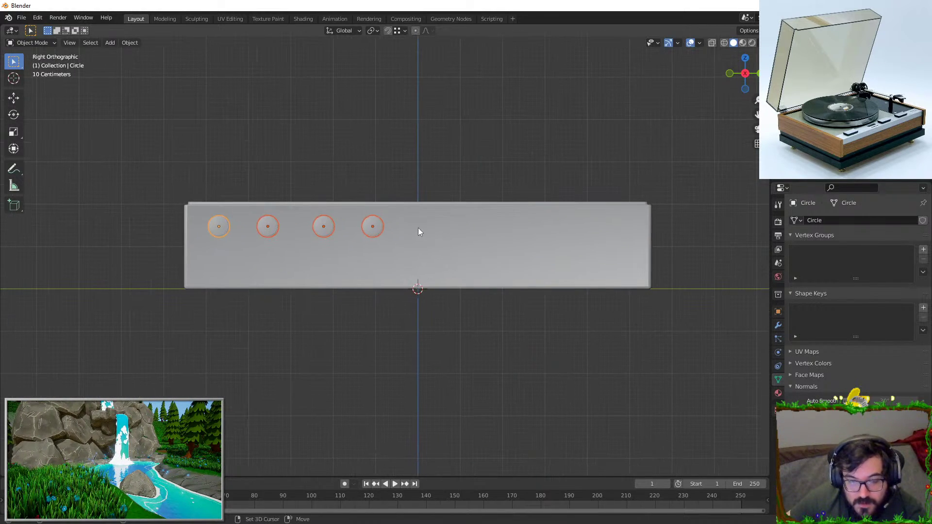
Duplicate the four knobs about 5.5 m along Y and 1 m down to form a lower row on the side's other half
key(shift+d)
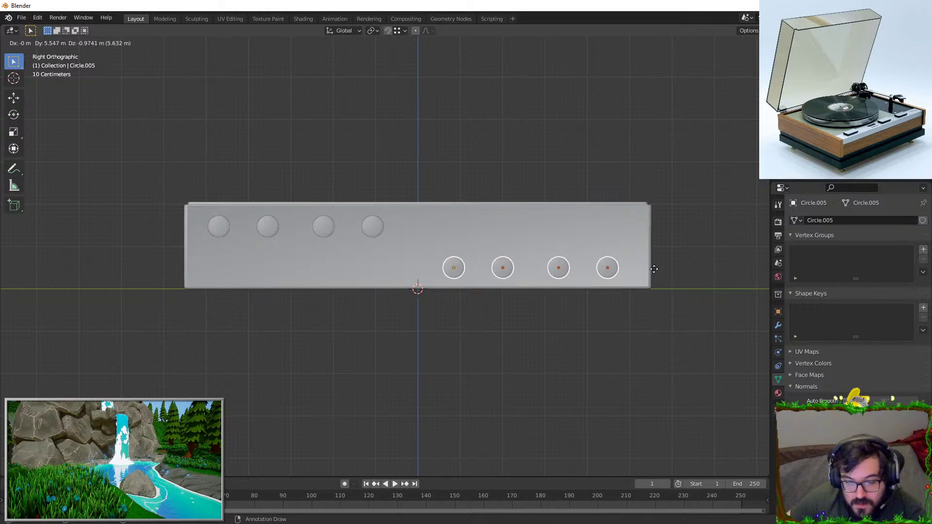
click(657, 269)
shift+middle_drag(607, 270, 447, 247)
scroll(447, 246, up, 3)
Enlarge the knob nearest the base's corner in the lower row so it is bigger than the others
key(s)
right_click(526, 245)
key(s)
right_click(680, 263)
key(s)
click(640, 276)
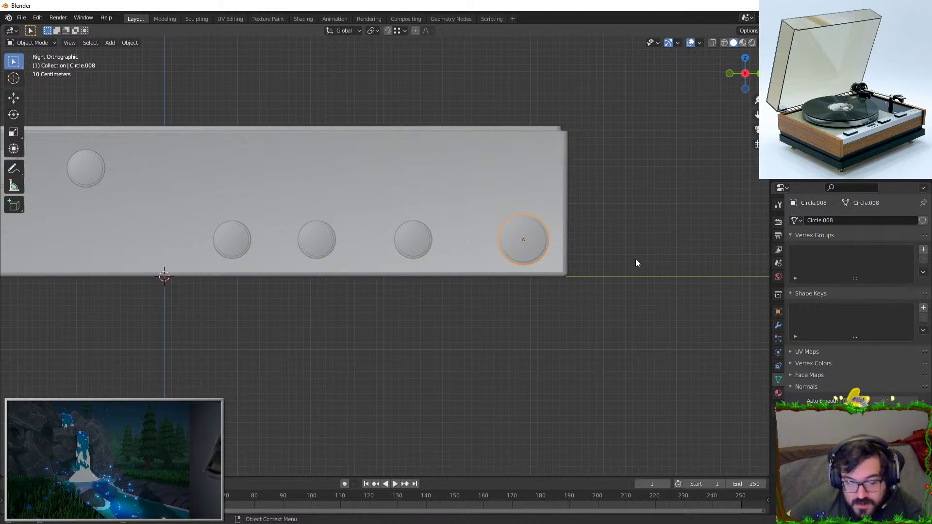
key(g)
key(y)
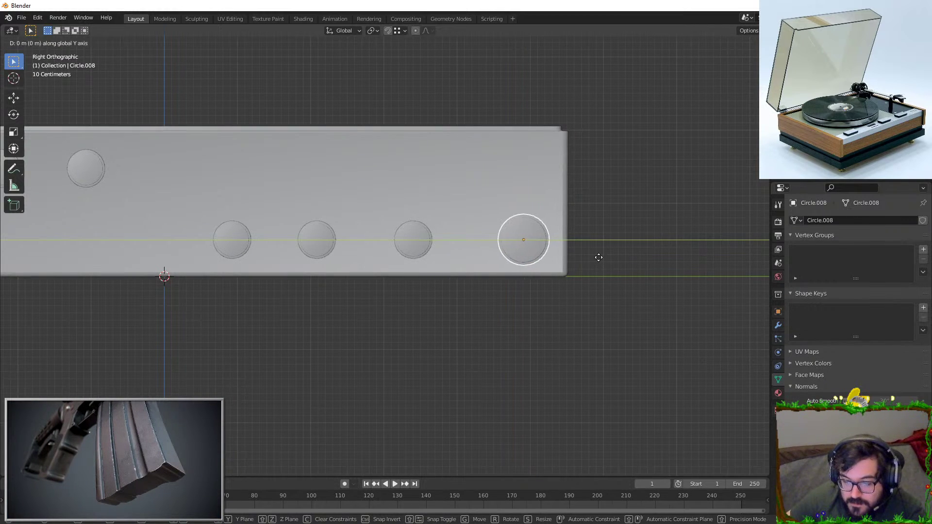
right_click(599, 258)
key(s)
click(606, 258)
shift+middle_drag(425, 281, 542, 293)
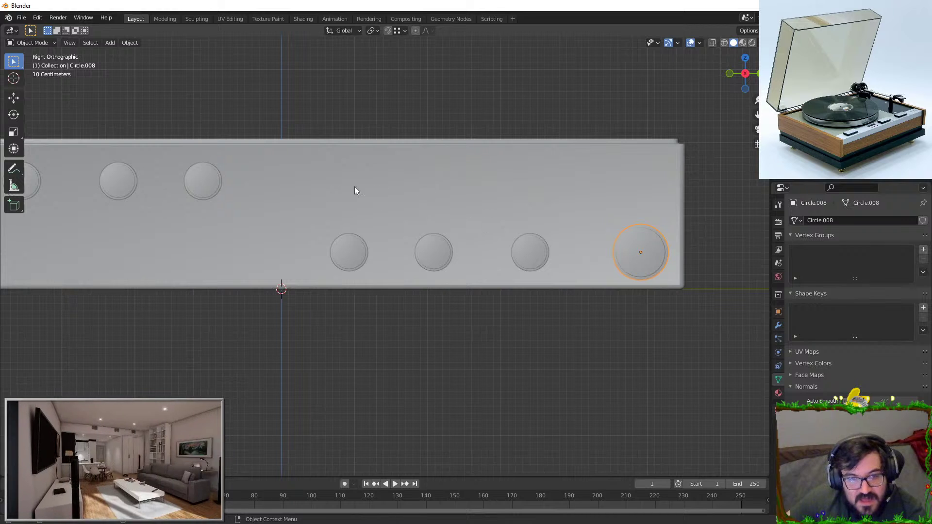
In edit mode on the base, select the open side's border edges and fill the opening with a face
middle_drag(392, 181, 401, 215)
click(401, 215)
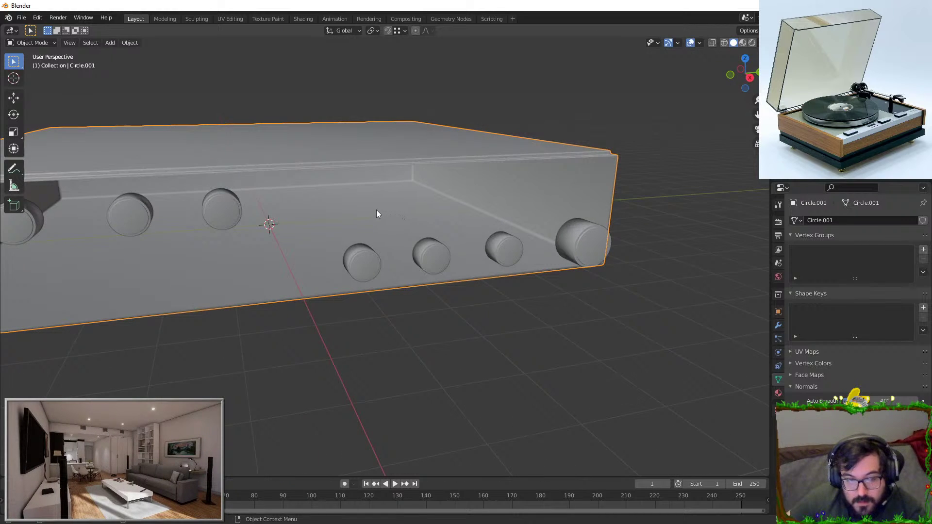
key(Tab)
middle_drag(338, 176, 288, 244)
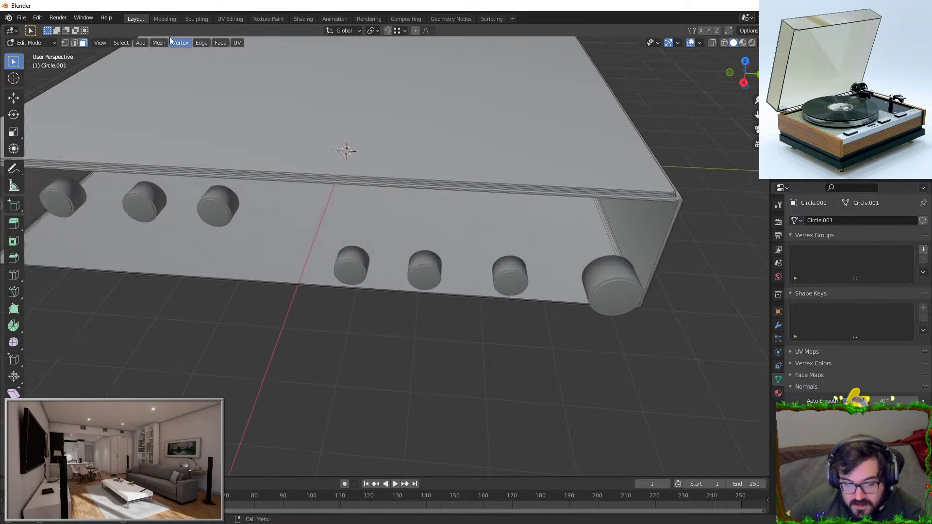
click(75, 43)
middle_drag(297, 310, 256, 244)
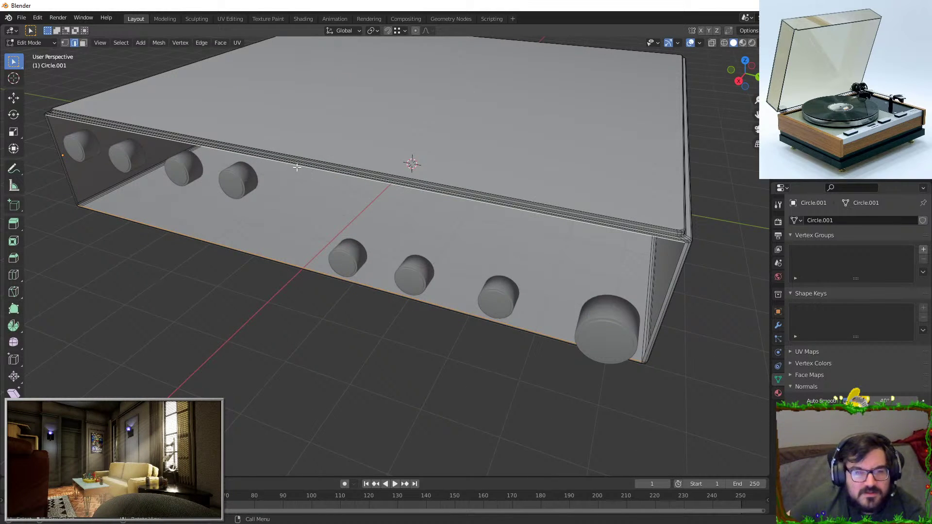
middle_drag(419, 234, 350, 199)
Add one centered vertical and one centered horizontal loop cut to divide the base's knob side into quarters
click(274, 165)
right_click(274, 165)
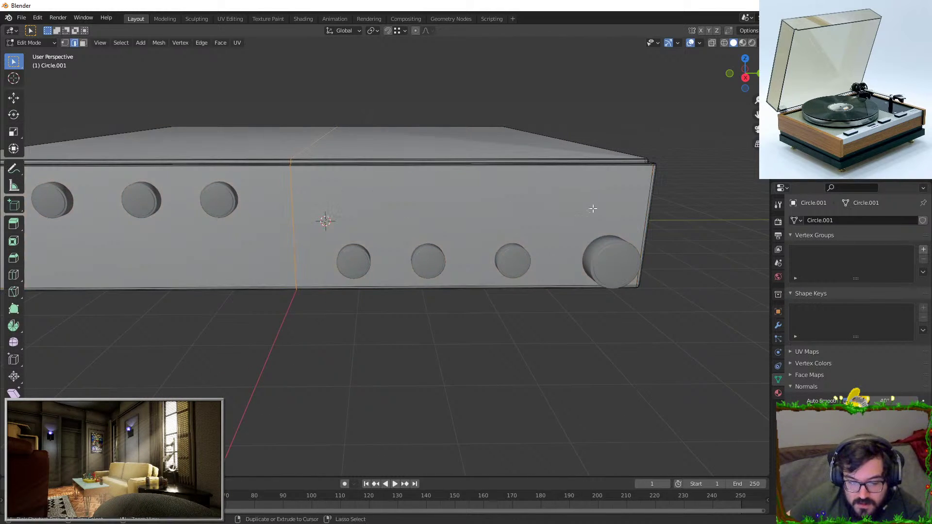
click(665, 207)
right_click(666, 206)
middle_drag(553, 229, 515, 196)
shift+middle_drag(150, 245, 306, 218)
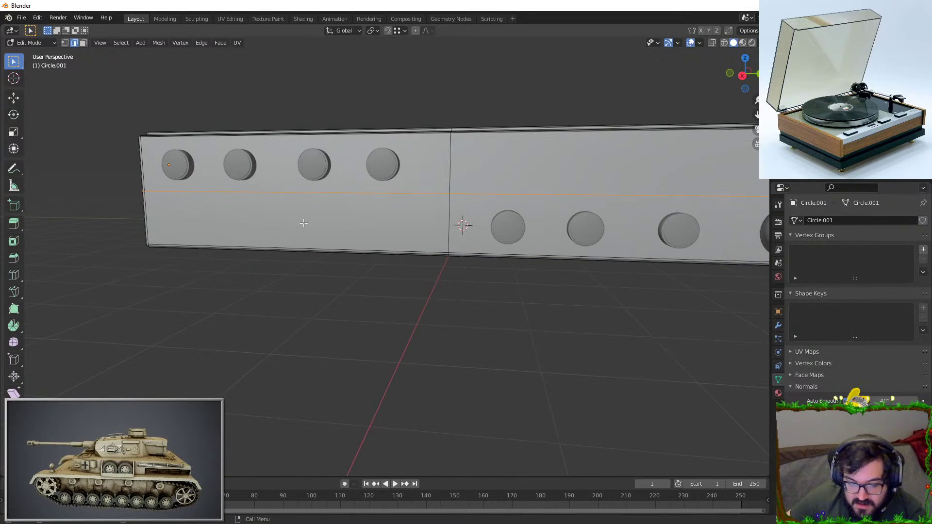
middle_drag(243, 213, 276, 217)
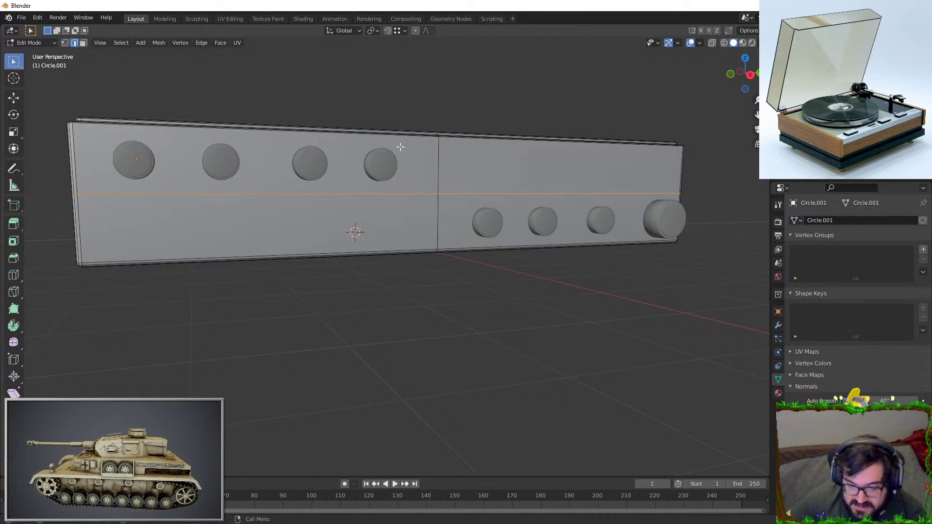
middle_drag(356, 232, 423, 186)
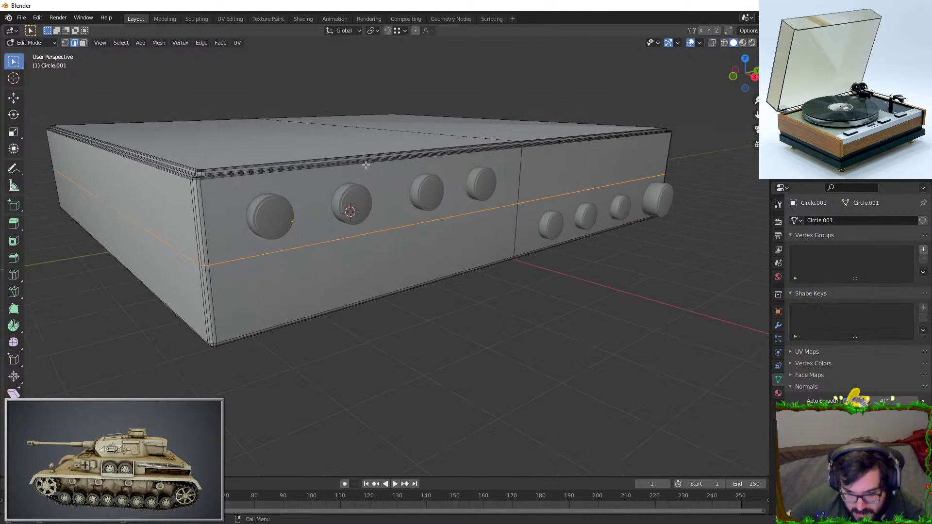
Return to object mode, select all eight knobs and join them into a single object
click(84, 43)
scroll(253, 211, up, 1)
click(174, 183)
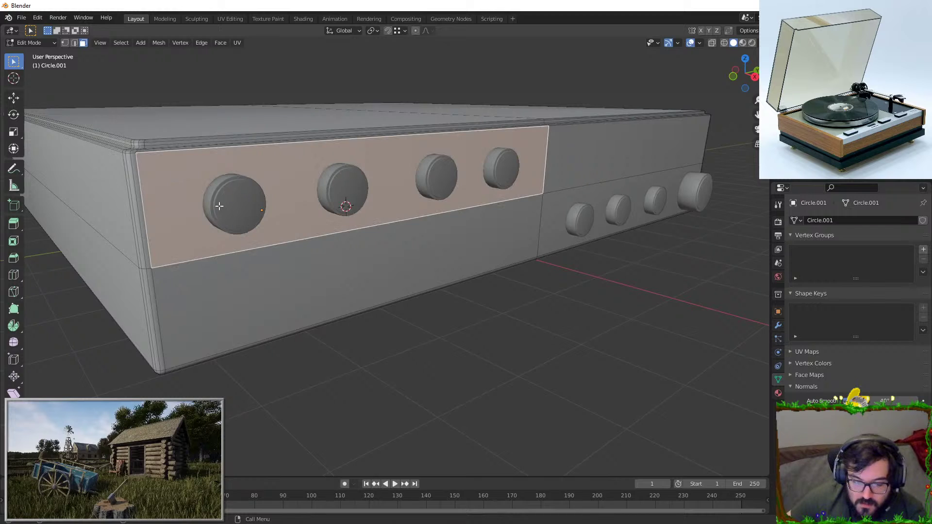
key(Tab)
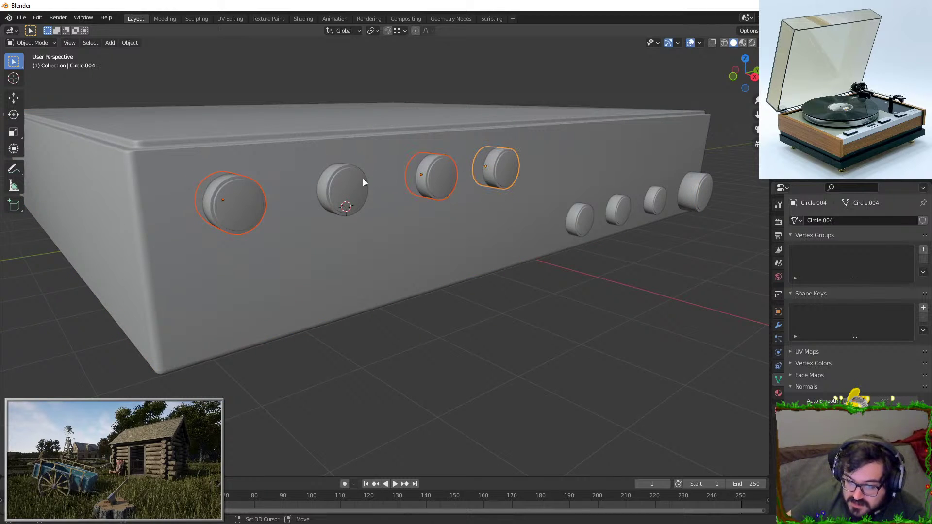
shift+click(692, 194)
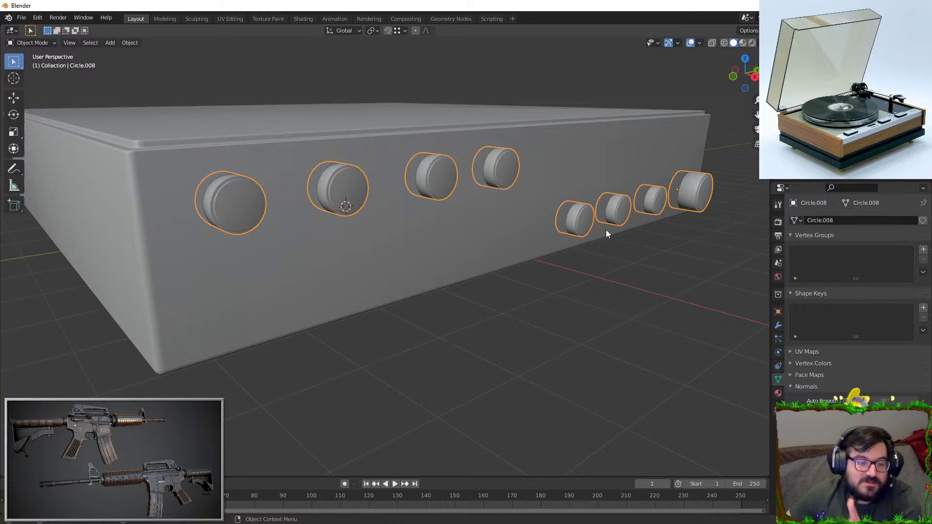
Cut the joined knobs out of the base with a Difference Boolean modifier and apply it
click(429, 229)
click(778, 325)
click(830, 220)
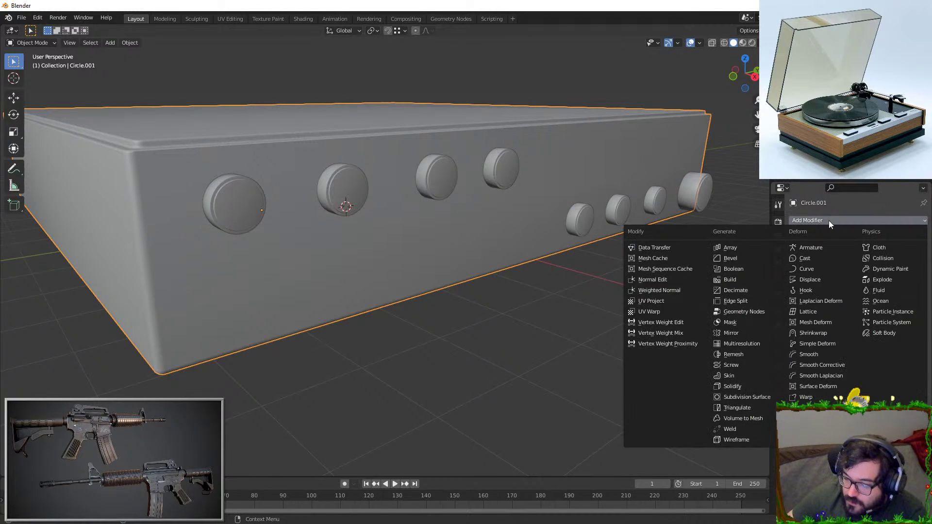
click(748, 269)
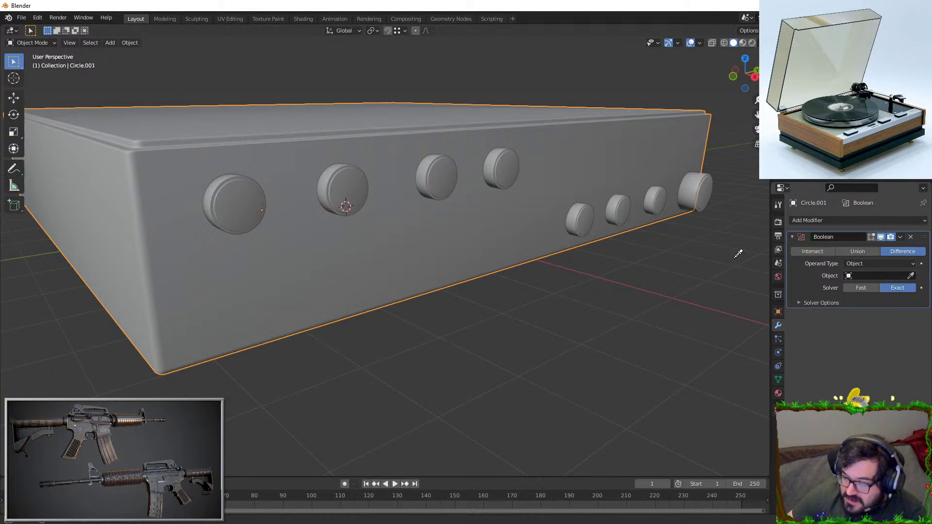
click(342, 187)
mouse_move(478, 254)
middle_down()
mouse_move(447, 244)
mouse_move(480, 244)
middle_up()
click(895, 248)
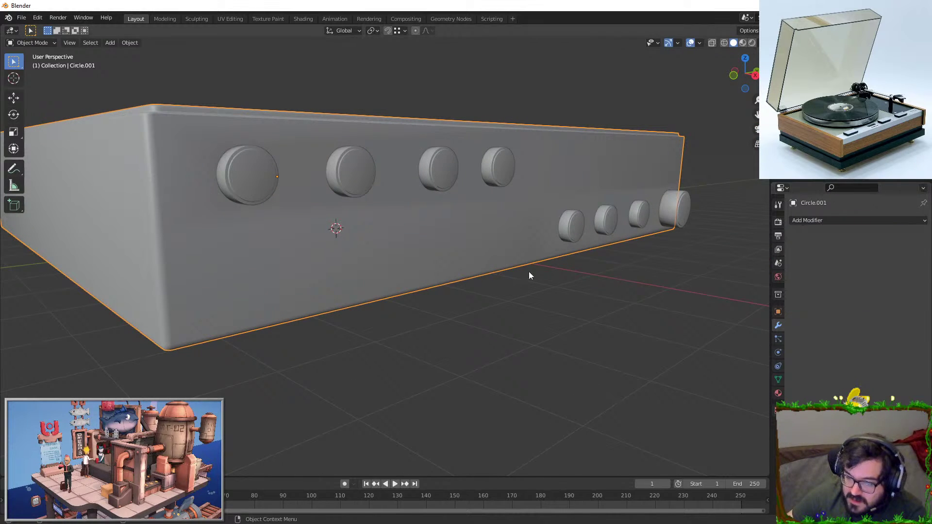
click(447, 166)
key(g)
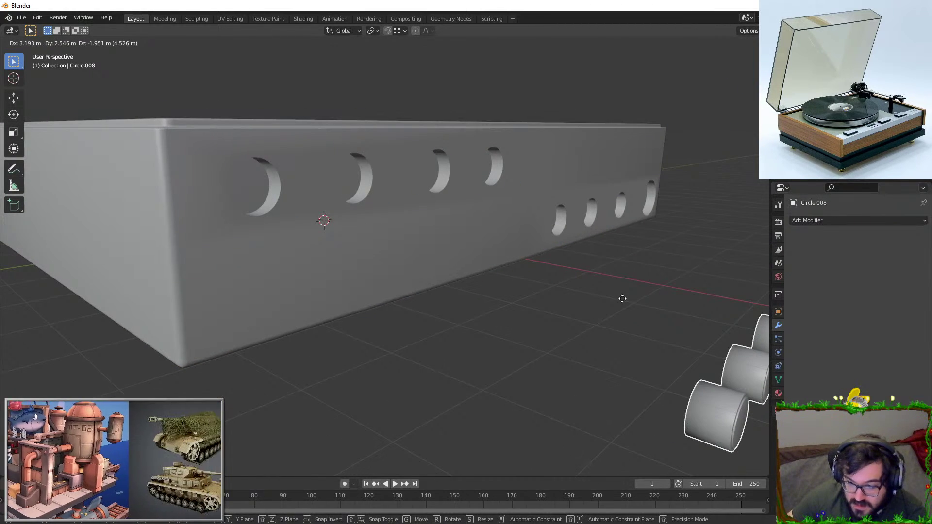
key(Escape)
Hide everything except the base and open its mesh for editing with nothing selected
click(577, 175)
key(Tab)
middle_drag(576, 176, 420, 205)
key(Tab)
key(shift+h)
key(Tab)
key(alt+a)
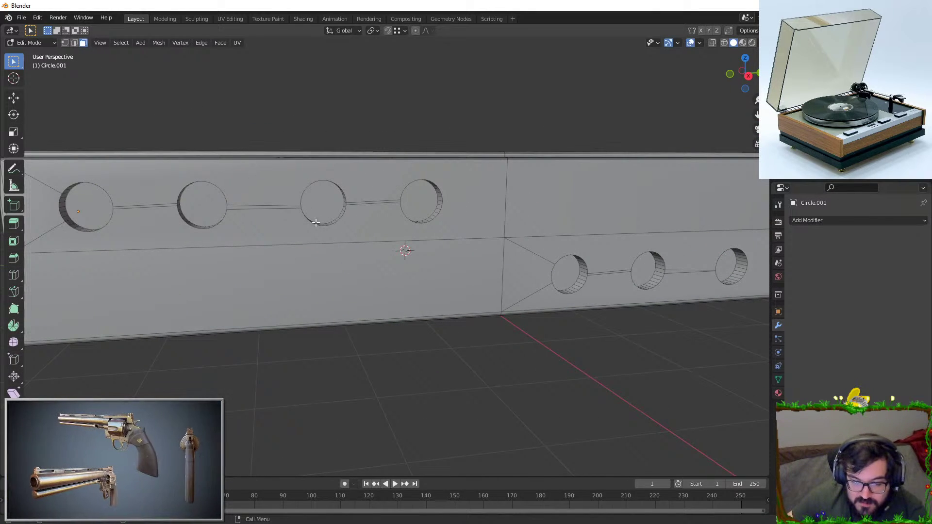
Triangulate the base's side faces surrounding the upper and lower rows of knob holes
click(255, 167)
scroll(316, 301, down, 3)
key(Tab)
middle_drag(450, 380, 398, 308)
key(Tab)
click(436, 291)
key(Tab)
key(Tab)
key(Tab)
scroll(446, 366, up, 6)
scroll(438, 365, down, 2)
Add a Weighted Normal modifier to the base with Keep Sharp enabled
click(800, 220)
click(692, 311)
middle_drag(651, 294, 379, 272)
click(864, 288)
middle_drag(437, 281, 396, 229)
key(Tab)
scroll(323, 232, down, 4)
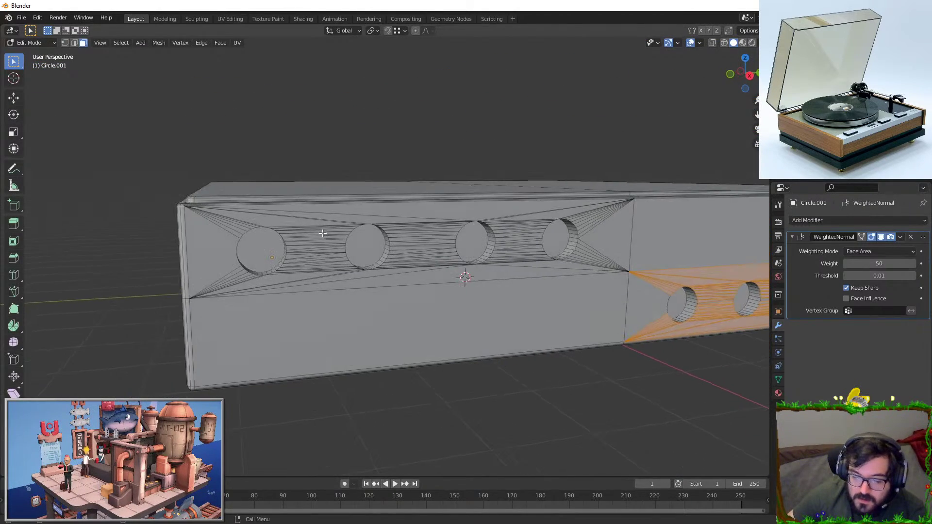
key(Tab)
key(Tab)
scroll(324, 233, up, 3)
click(74, 43)
scroll(364, 187, up, 2)
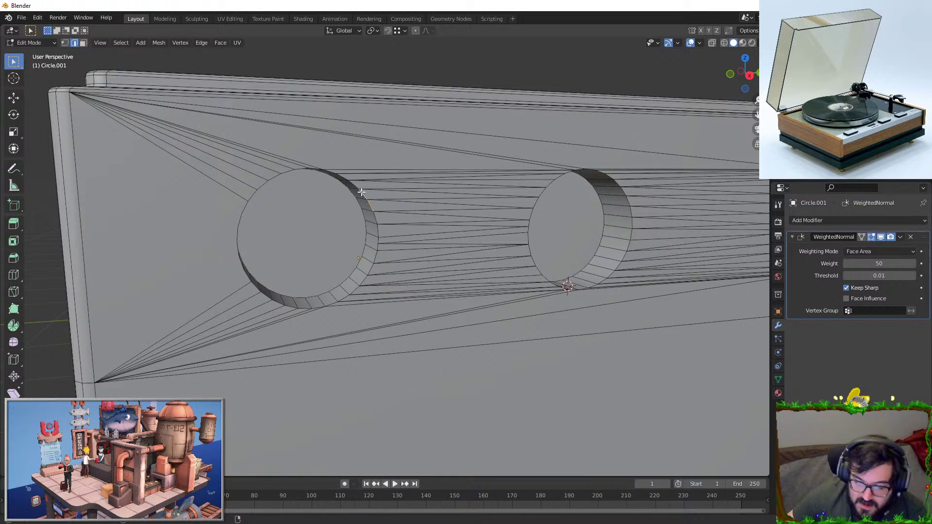
click(361, 192)
key(ctrl+b)
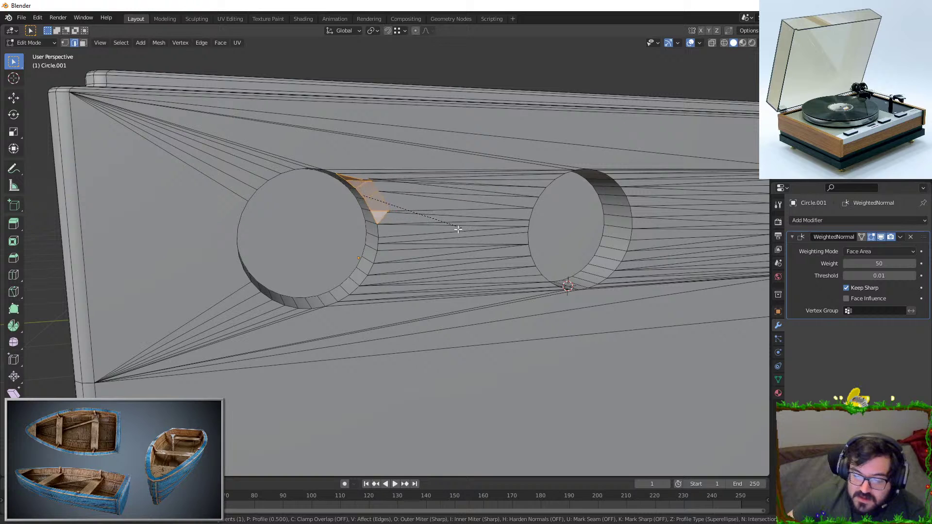
scroll(454, 231, down, 5)
middle_drag(351, 209, 368, 208)
scroll(394, 231, up, 5)
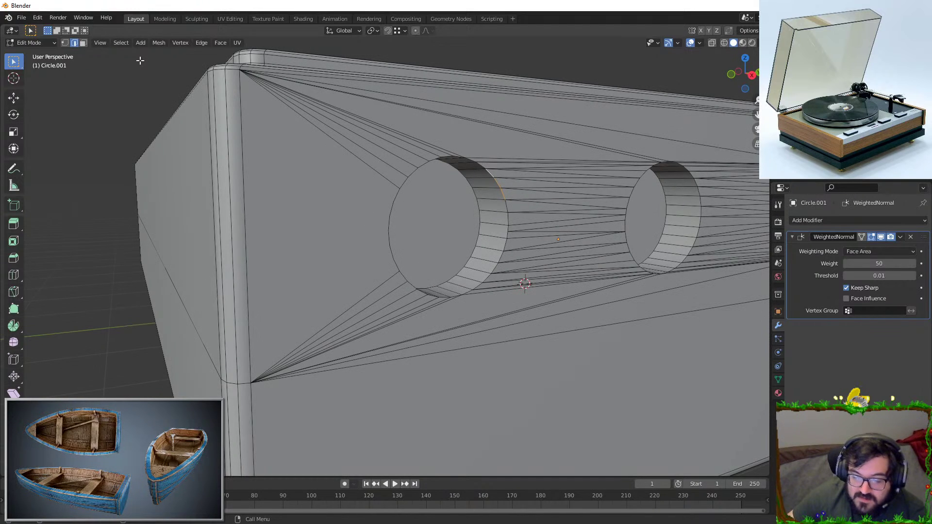
In face selection, select the wall and floor faces of the first three knob holes in the upper row
click(84, 43)
alt+click(491, 213)
shift+click(469, 203)
shift+middle_drag(645, 229, 285, 217)
alt+shift+click(499, 205)
shift+click(285, 217)
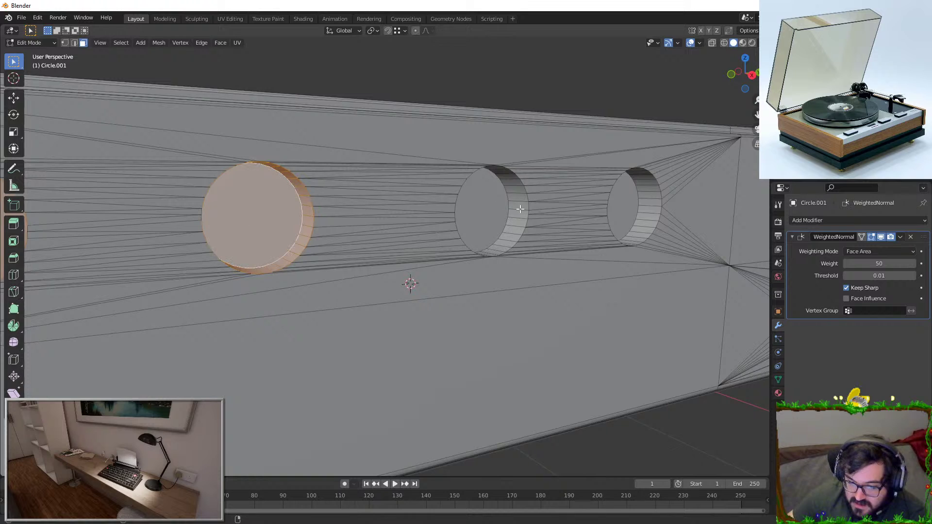
alt+shift+click(515, 200)
alt+shift+click(514, 217)
middle_drag(514, 218, 431, 250)
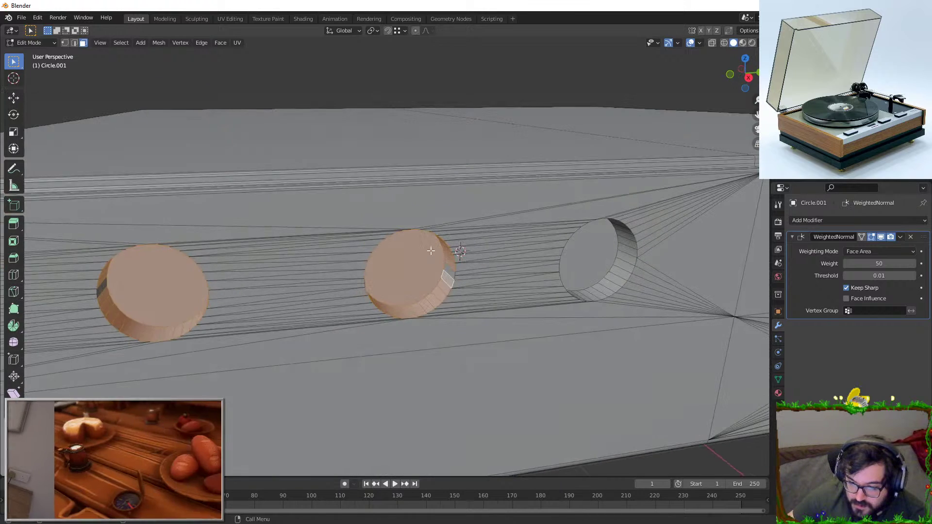
scroll(466, 274, up, 2)
shift+click(471, 278)
middle_drag(472, 278, 398, 259)
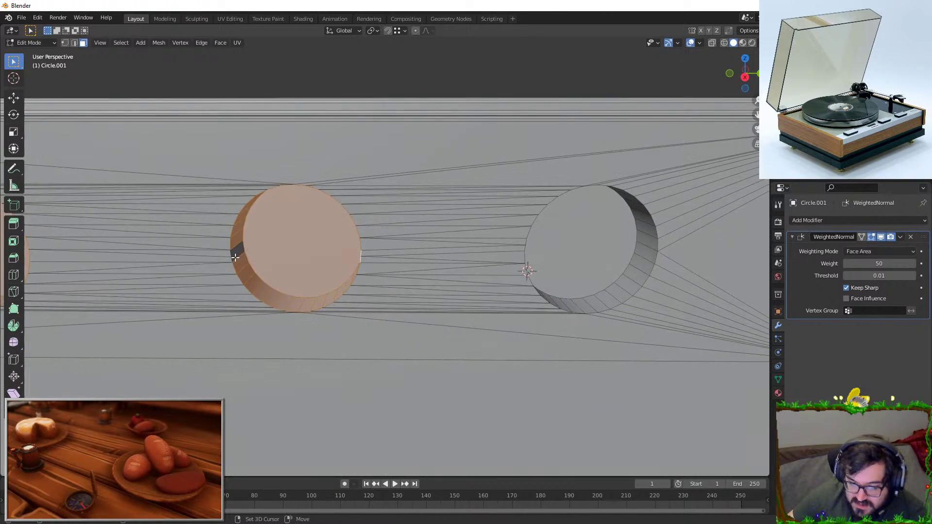
shift+click(238, 253)
Add the missed wall faces and the fourth upper hole's walls and floor to the selection
shift+middle_drag(238, 254, 470, 253)
middle_drag(362, 252, 390, 259)
shift+click(462, 330)
middle_drag(449, 326, 334, 297)
shift+click(209, 167)
middle_drag(213, 171, 340, 195)
shift+middle_drag(650, 208, 404, 212)
scroll(405, 212, up, 3)
shift+middle_drag(656, 156, 324, 213)
shift+click(398, 212)
alt+shift+click(425, 203)
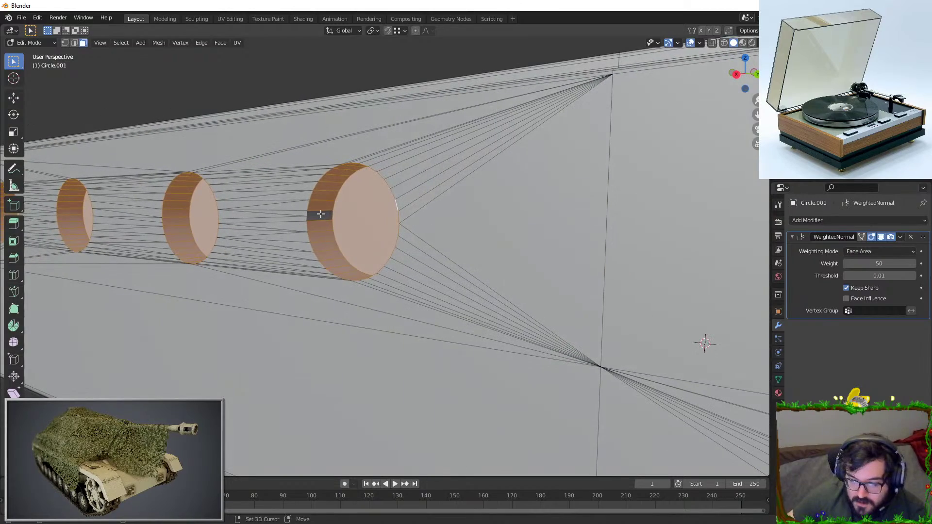
shift+click(320, 215)
Extend the selection with the wall and floor faces of the lower row's first hole, nearest the side's center
shift+middle_drag(388, 272, 352, 252)
scroll(352, 252, down, 1)
shift+middle_drag(377, 214, 346, 185)
shift+middle_drag(399, 254, 311, 184)
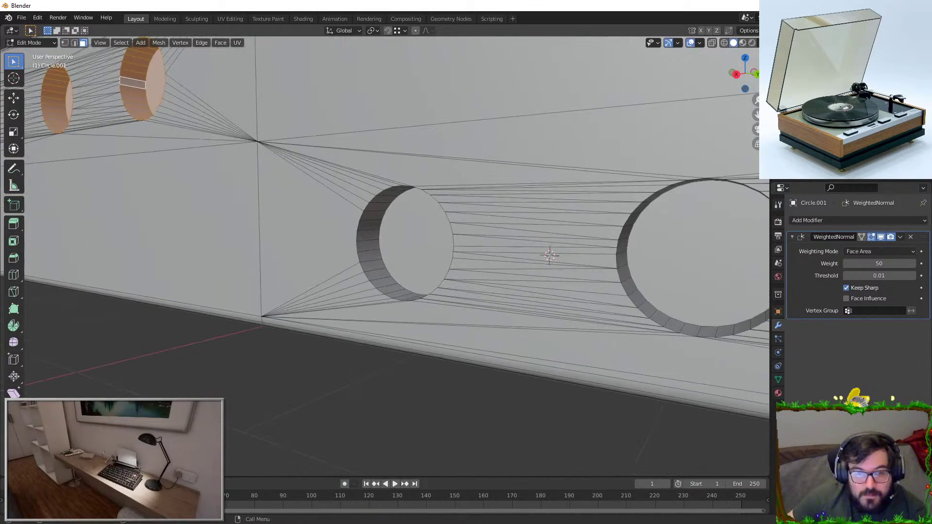
scroll(429, 293, down, 2)
scroll(270, 129, up, 4)
shift+middle_drag(271, 129, 260, 173)
alt+shift+click(260, 172)
shift+click(363, 202)
scroll(363, 202, down, 5)
middle_drag(462, 256, 555, 271)
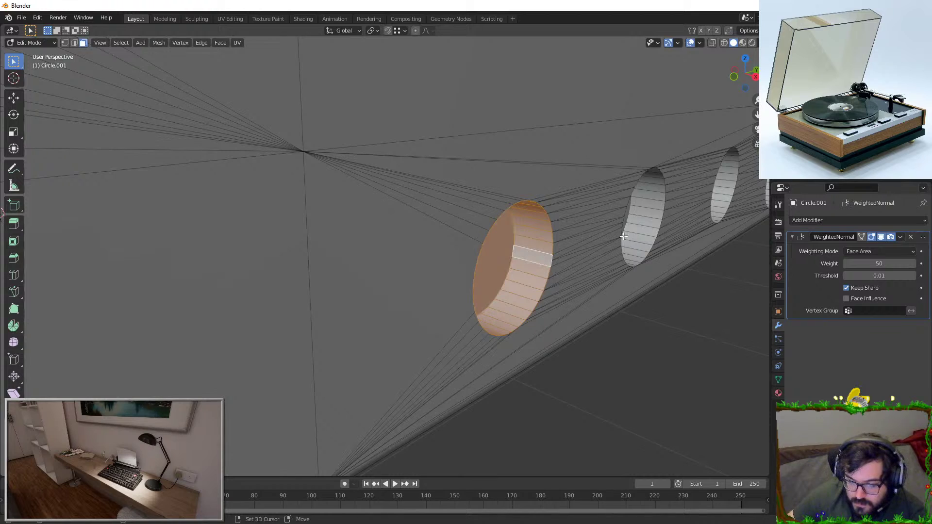
Add the remaining three lower holes' walls and floors to the selection and delete all the selected faces
middle_drag(646, 215, 482, 209)
shift+click(483, 209)
shift+click(428, 224)
scroll(428, 224, down, 3)
middle_drag(428, 224, 493, 260)
shift+click(436, 256)
middle_drag(435, 255, 401, 262)
shift+click(234, 262)
middle_drag(234, 262, 291, 273)
scroll(298, 264, up, 3)
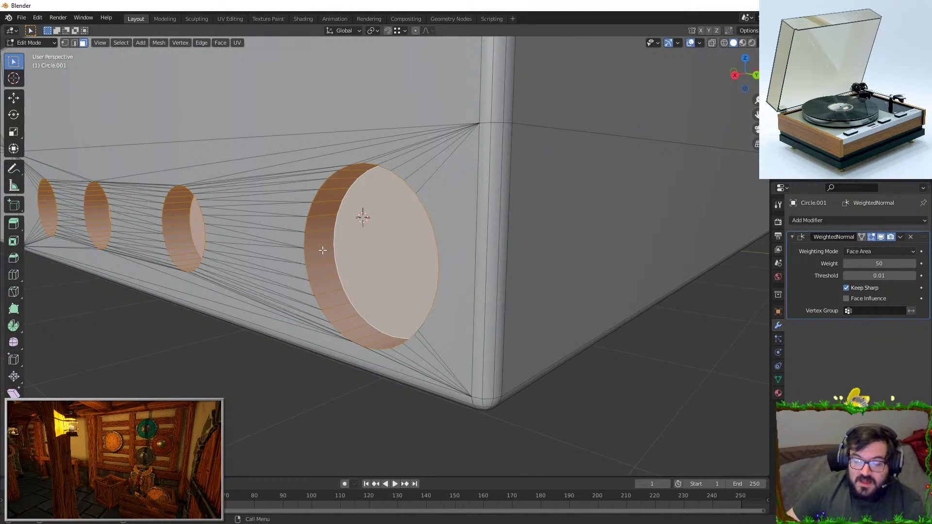
middle_drag(337, 250, 599, 264)
shift+click(654, 319)
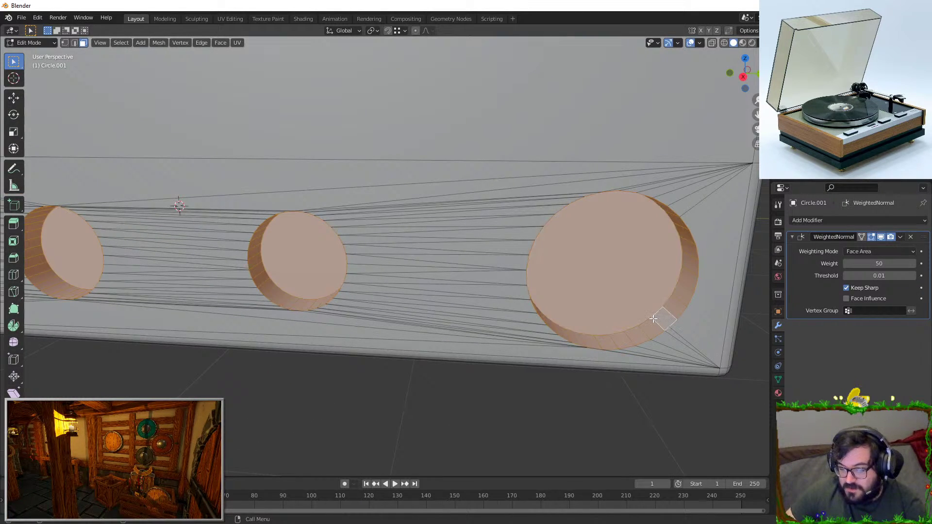
key(x)
click(645, 319)
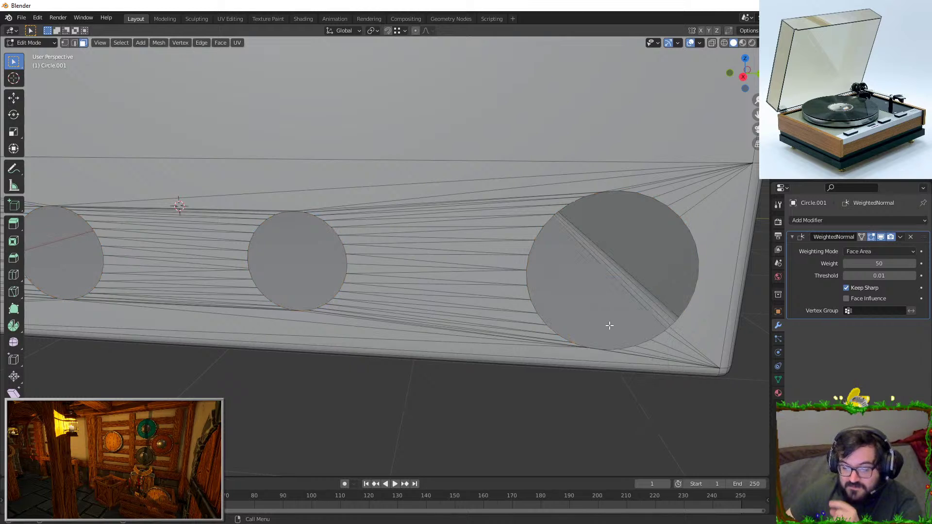
In edge selection, select the open rim loops of the lower row's four knob holes
scroll(36, 84, down, 3)
key(2)
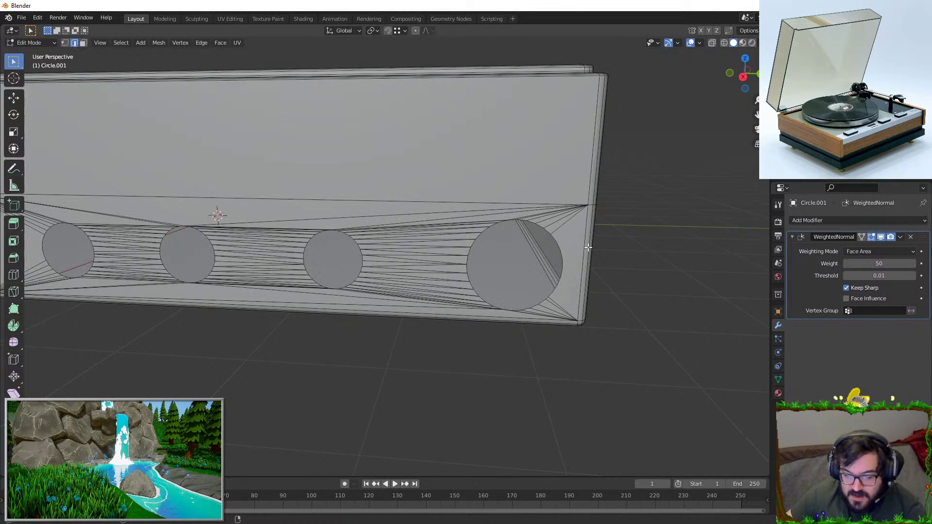
scroll(563, 235, up, 2)
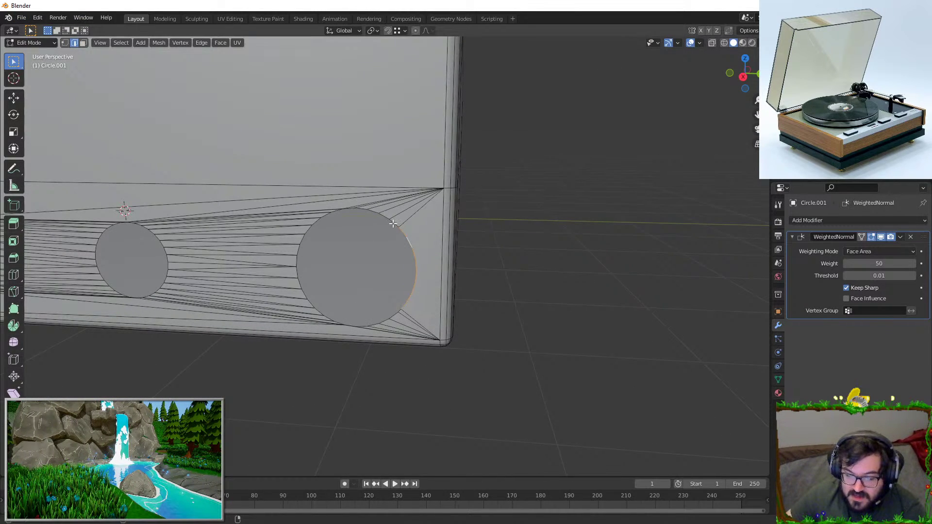
shift+middle_drag(306, 249, 463, 267)
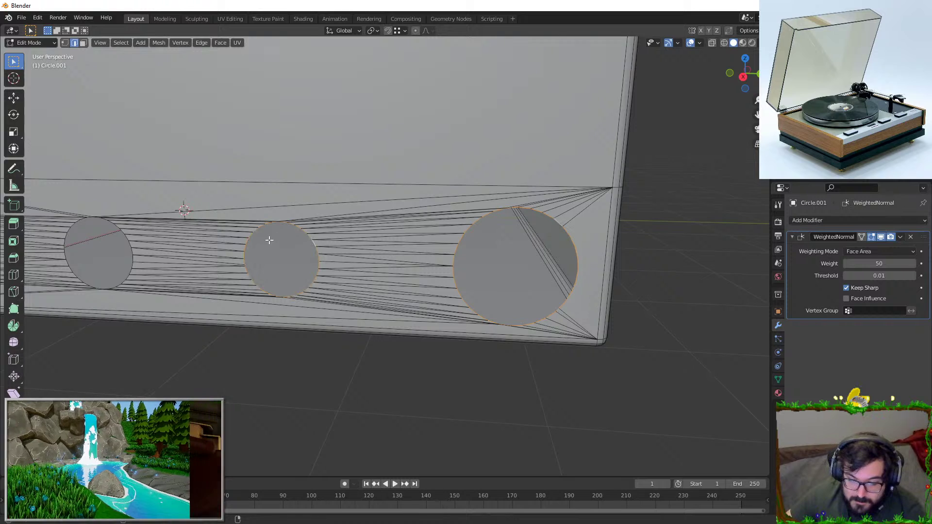
shift+middle_drag(312, 238, 379, 256)
shift+middle_drag(255, 237, 351, 241)
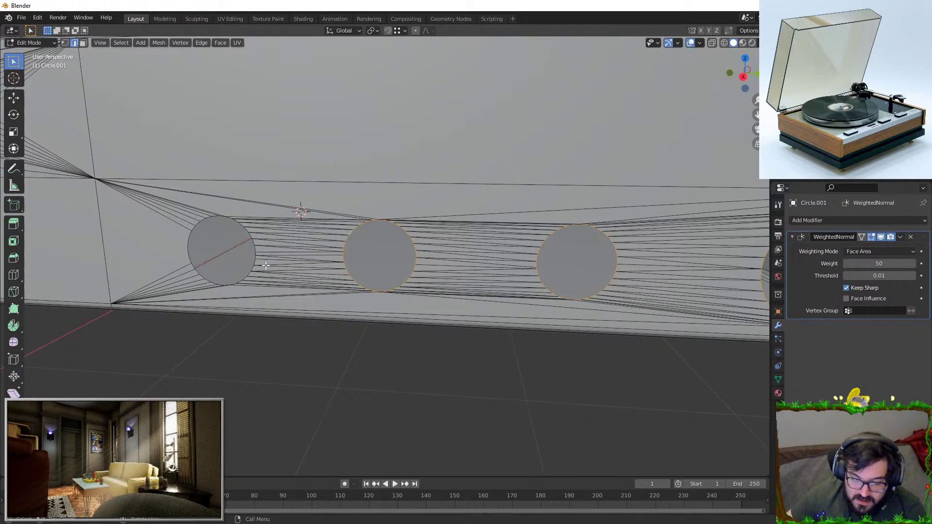
scroll(174, 255, up, 1)
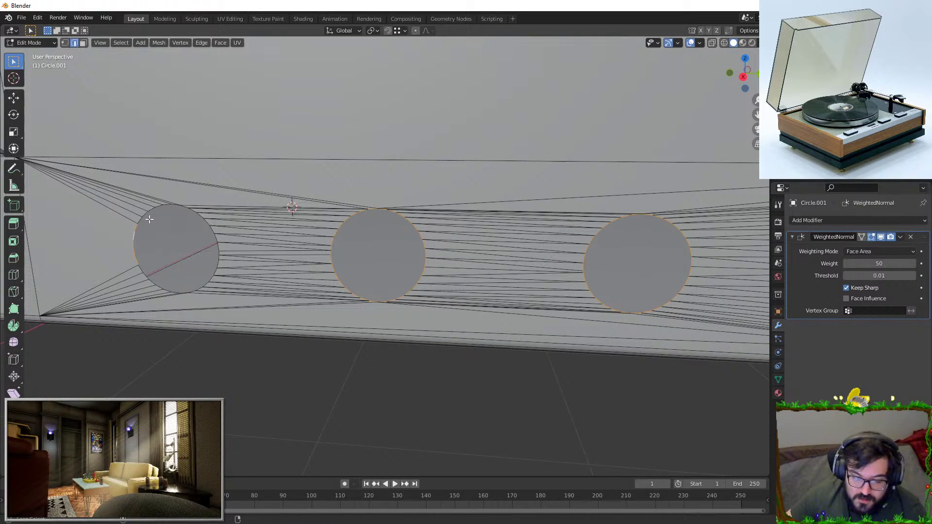
shift+middle_drag(148, 223, 396, 323)
scroll(334, 277, up, 1)
alt+shift+click(287, 236)
Add the rim loops of the upper row's four knob holes to the selection
middle_drag(323, 202, 126, 260)
scroll(243, 246, down, 5)
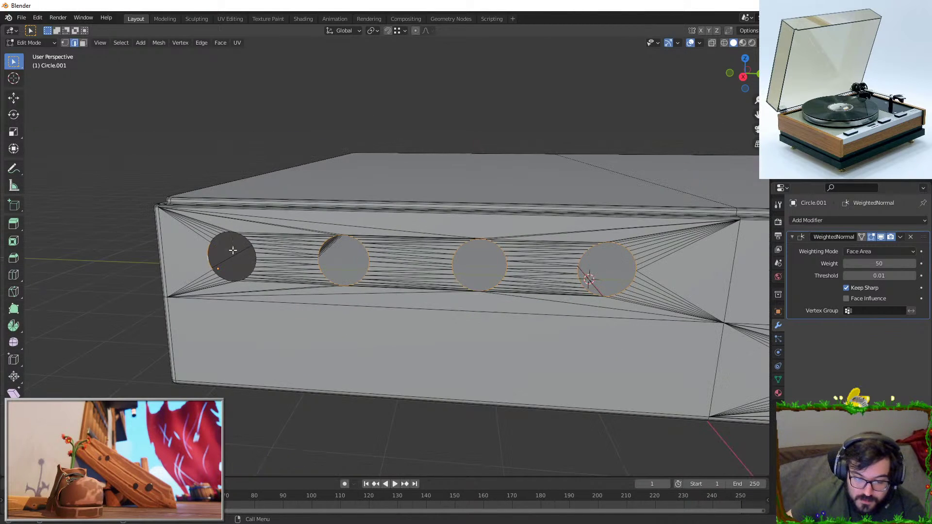
right_click(330, 242)
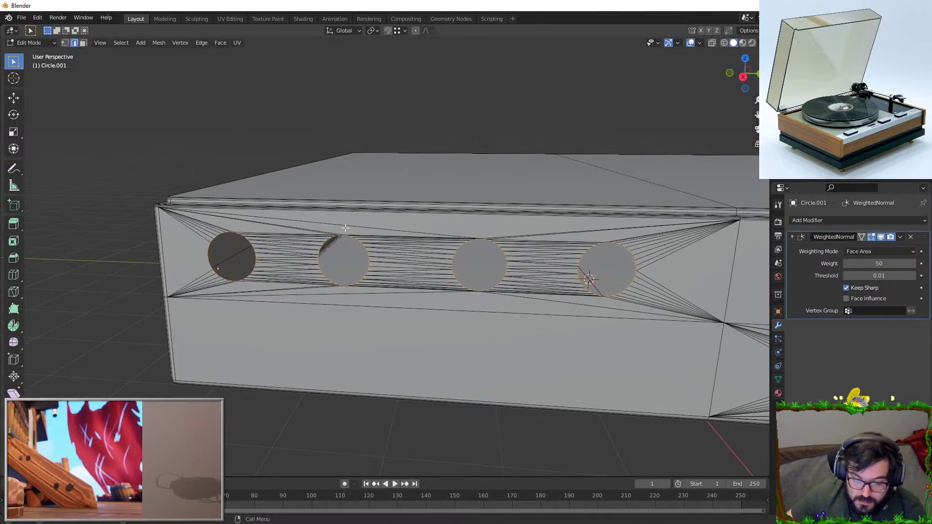
Set the pivot to individual origins and scale the selected hole rims slightly inward, each around its own center
click(373, 31)
click(387, 63)
key(s)
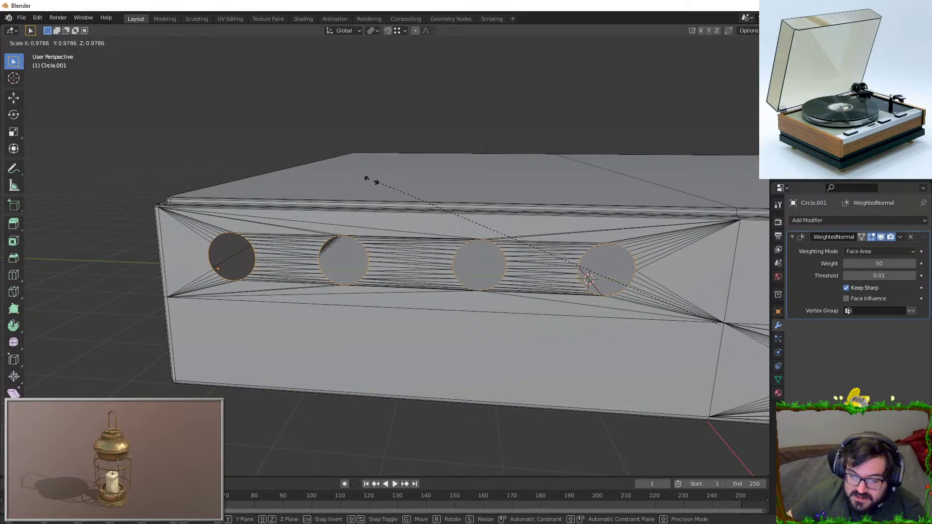
right_click(354, 183)
scroll(460, 200, up, 2)
scroll(461, 196, down, 2)
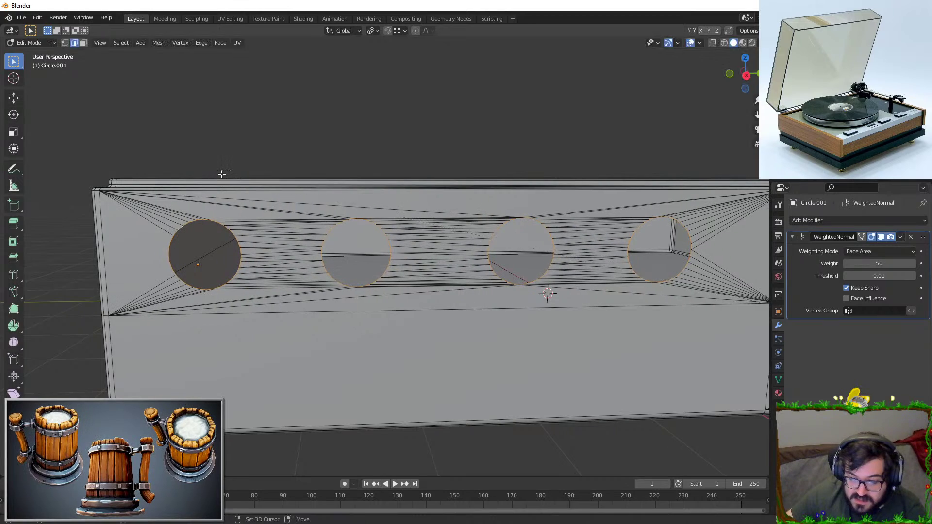
scroll(280, 215, up, 3)
key(s)
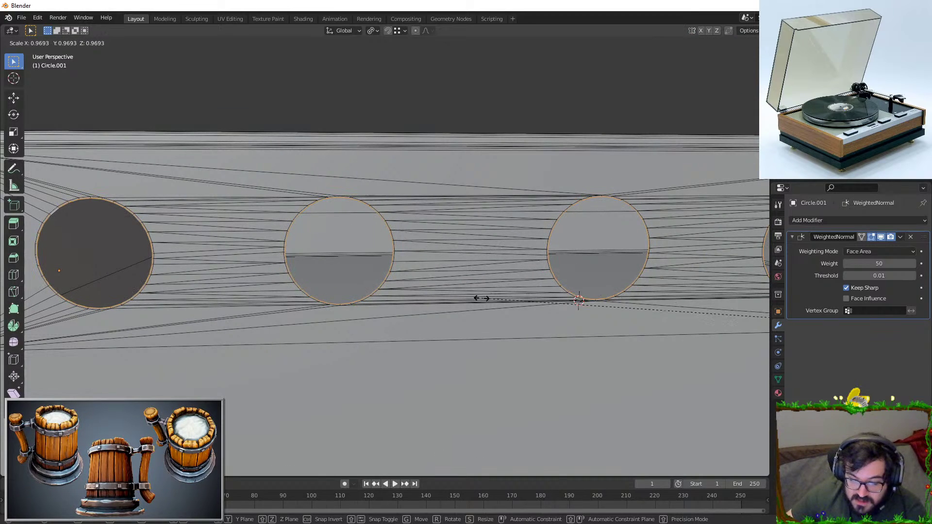
click(540, 328)
Recess the hole rims into the base along X with new walls and filled floor faces, and leave mesh editing
middle_drag(389, 308, 440, 304)
key(g)
key(x)
key(x)
key(x)
key(x)
click(497, 290)
scroll(495, 309, down, 2)
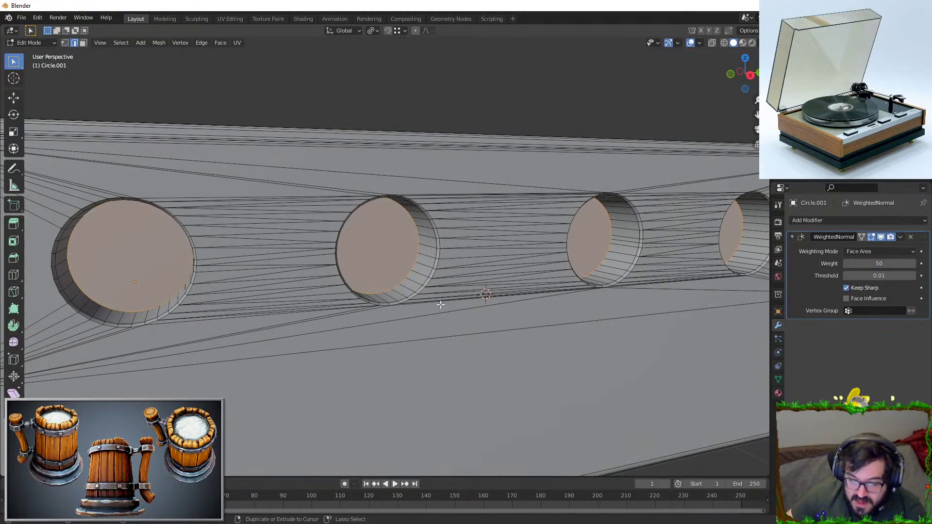
click(433, 316)
key(Tab)
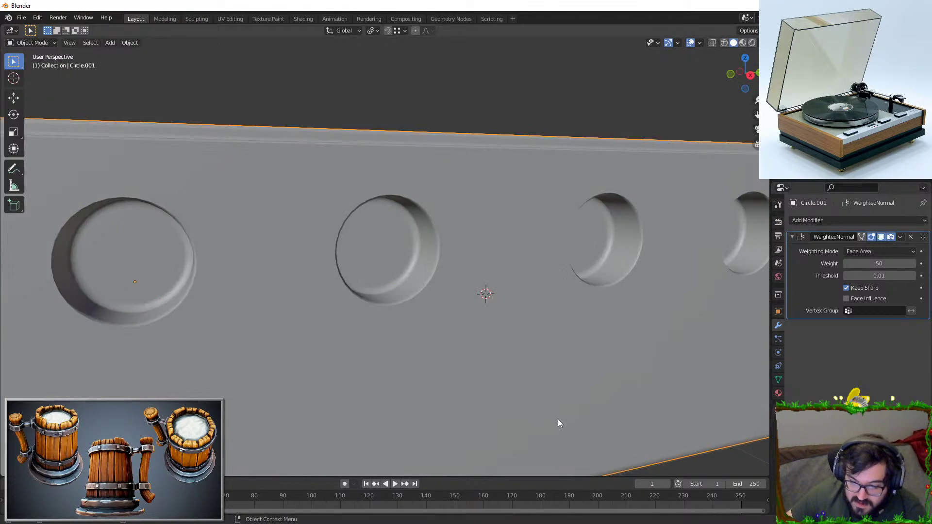
Unhide the knobs so they sit in the rebuilt holes of the base
scroll(558, 425, down, 4)
middle_drag(574, 410, 426, 363)
scroll(436, 386, up, 2)
scroll(506, 363, up, 3)
key(alt+h)
click(633, 441)
middle_drag(632, 440, 340, 383)
scroll(490, 422, down, 3)
middle_drag(327, 340, 348, 333)
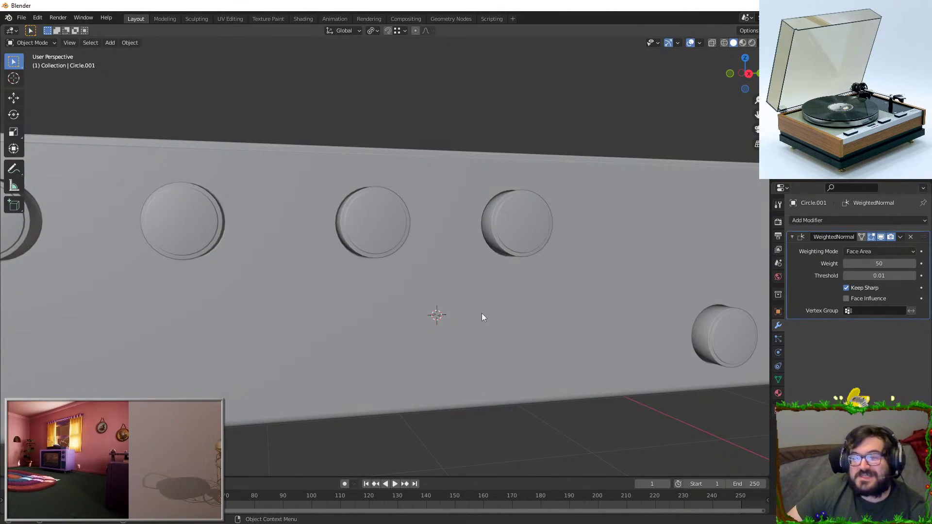
Isolate the knobs in local view, examine their meshes from behind, and return to the full scene
scroll(481, 313, down, 4)
shift+middle_drag(653, 368, 549, 347)
middle_drag(410, 351, 487, 275)
scroll(461, 342, up, 4)
click(411, 303)
key(KP_Divide)
key(Tab)
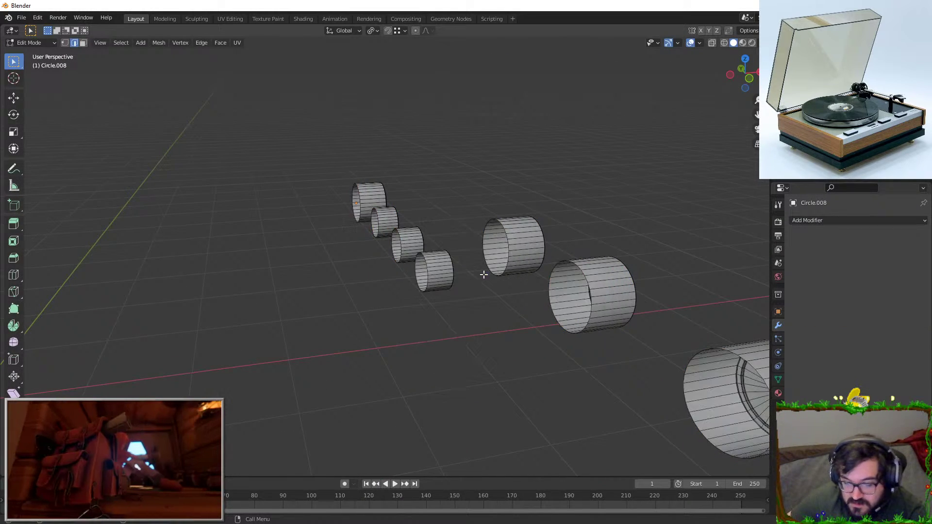
key(Tab)
middle_drag(529, 324, 385, 285)
key(KP_Divide)
scroll(429, 296, down, 4)
middle_drag(383, 343, 451, 234)
scroll(340, 319, down, 3)
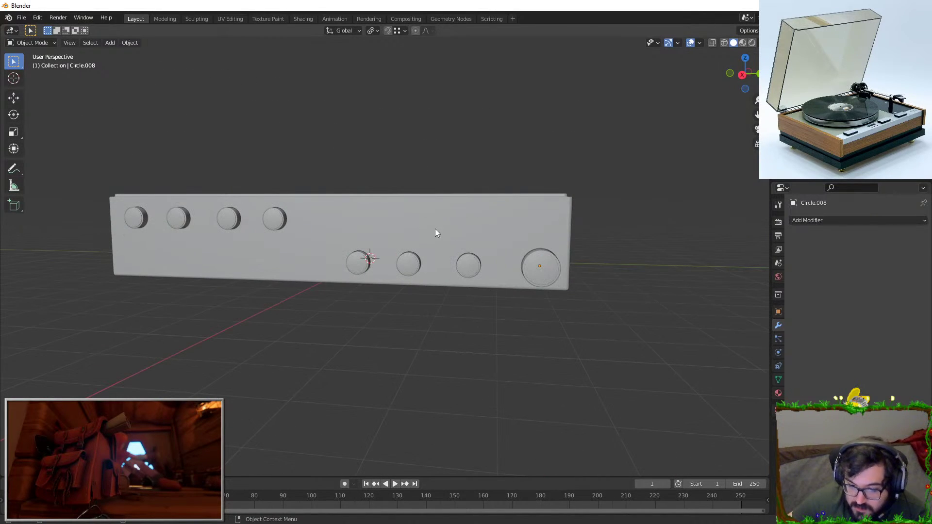
Inset the blank rectangular face of the base's side above the lower knob row
click(417, 221)
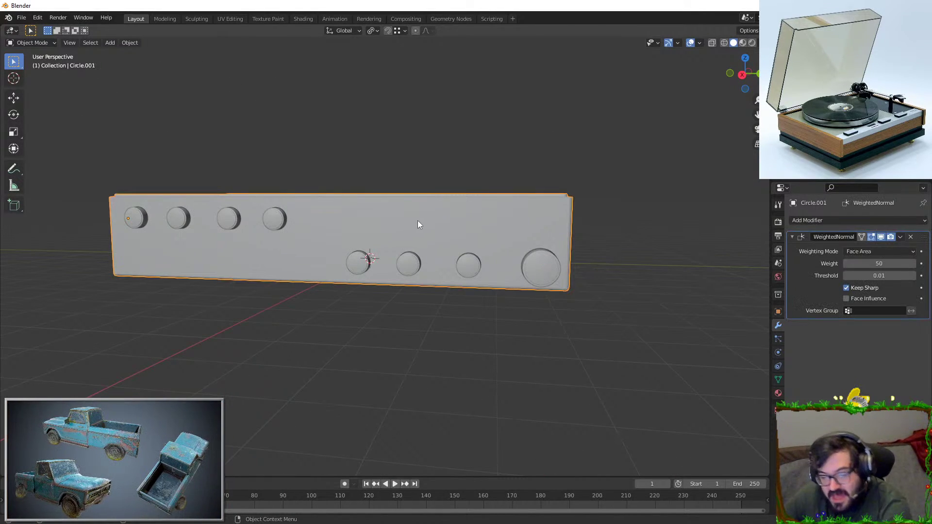
key(Tab)
click(83, 43)
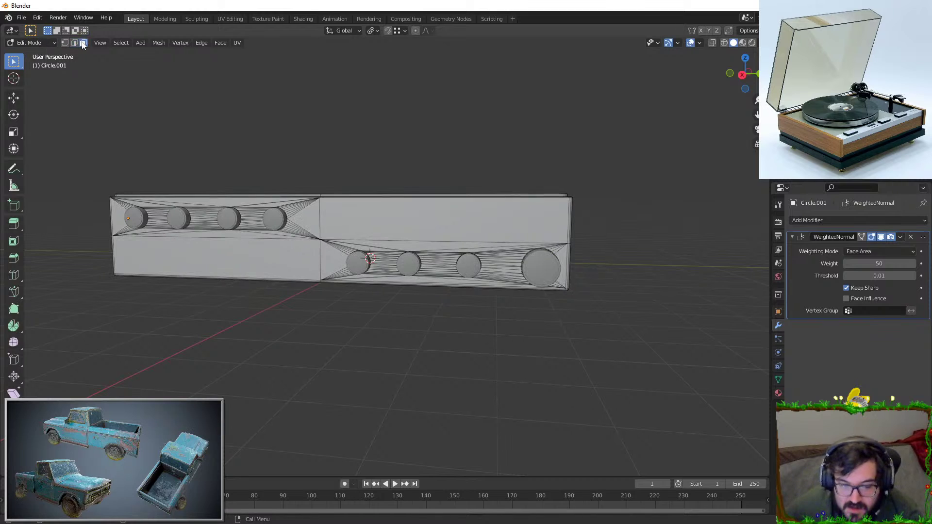
scroll(435, 199, up, 1)
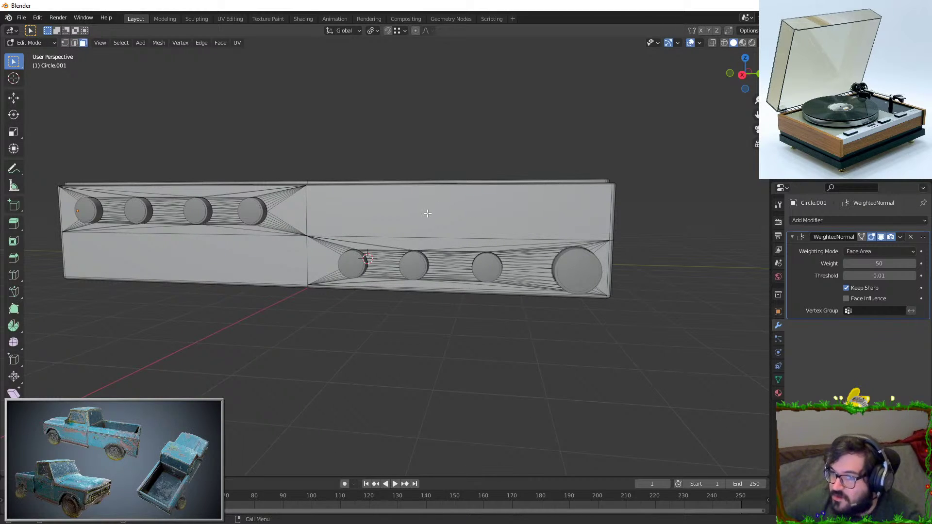
scroll(427, 214, up, 2)
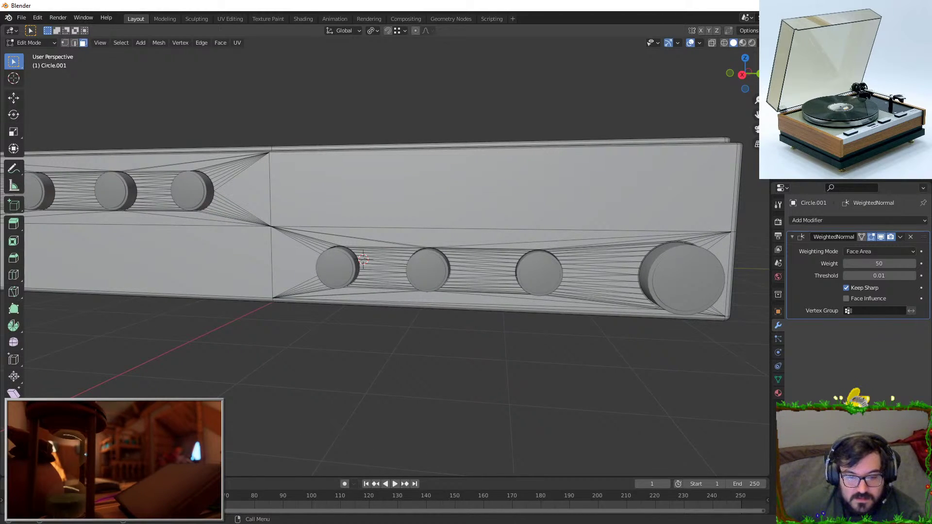
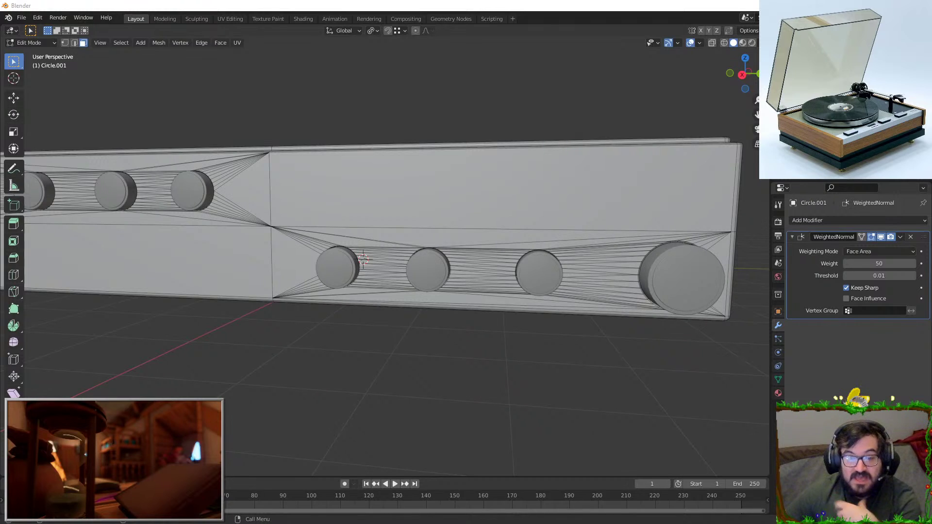
click(382, 190)
shift+middle_drag(383, 190, 353, 205)
scroll(444, 203, up, 1)
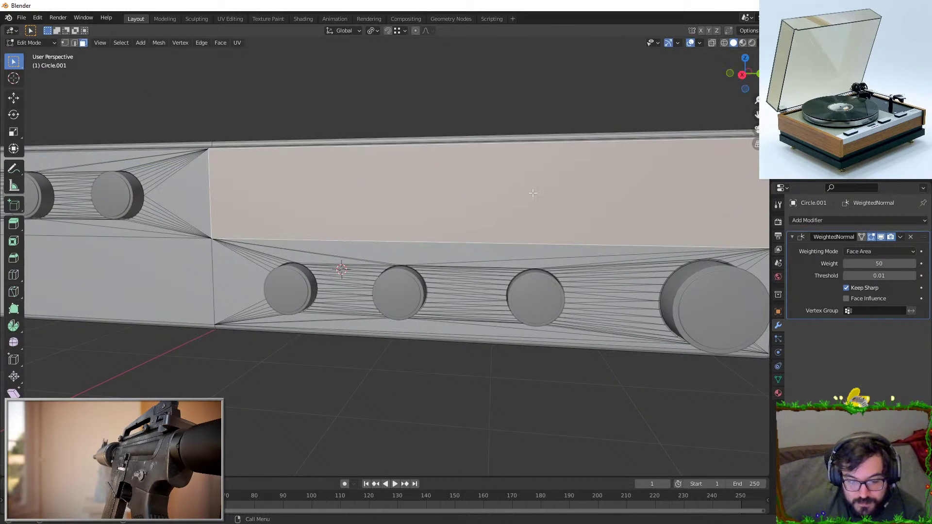
key(i)
click(515, 191)
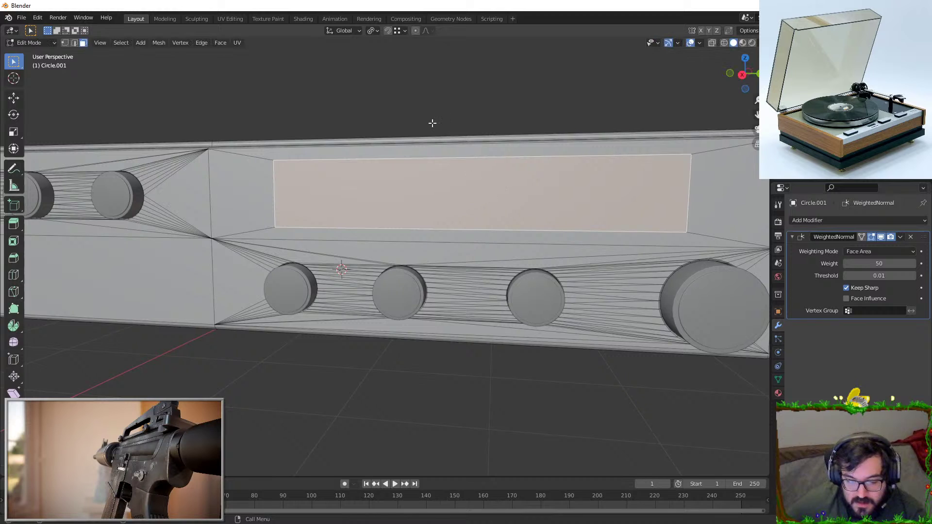
Widen the inset panel along the global Y axis to about 1.2 times its length
scroll(432, 122, down, 2)
middle_drag(449, 121, 567, 276)
scroll(567, 275, up, 3)
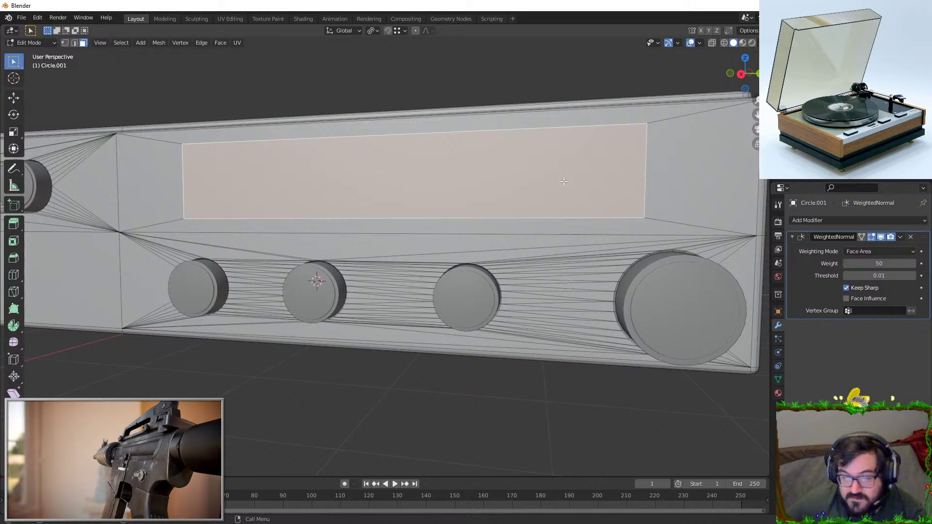
scroll(578, 190, down, 2)
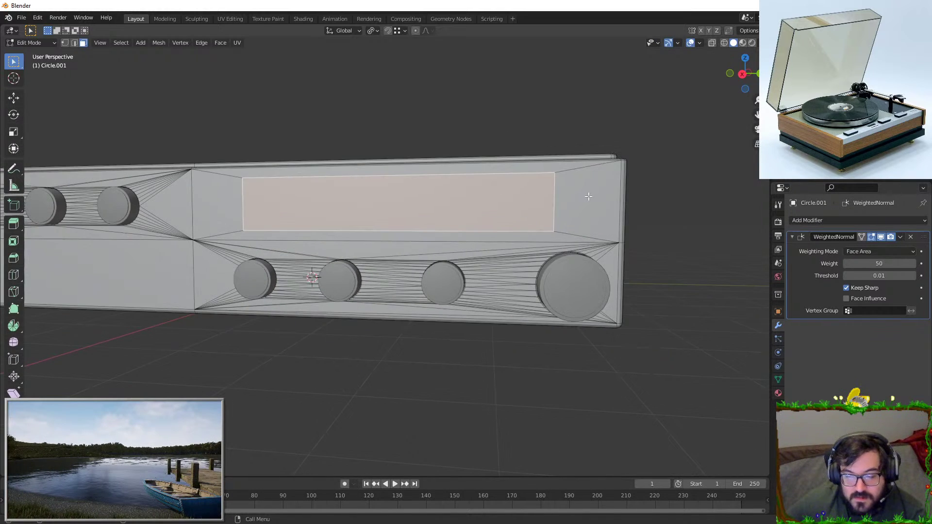
key(s)
key(y)
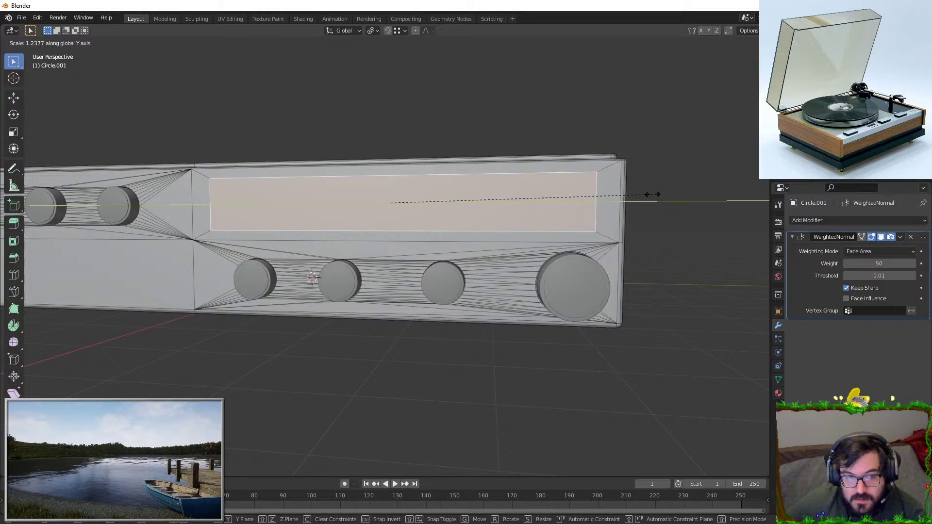
click(644, 195)
shift+middle_drag(293, 298, 390, 283)
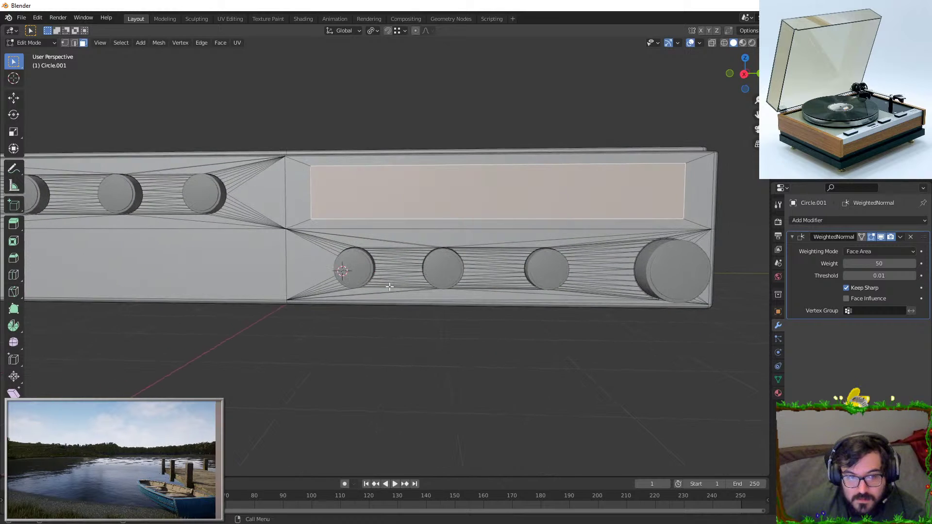
Switch mesh editing from the base to the knobs and select the three small knobs of the lower row
key(Tab)
shift+middle_drag(502, 291, 437, 281)
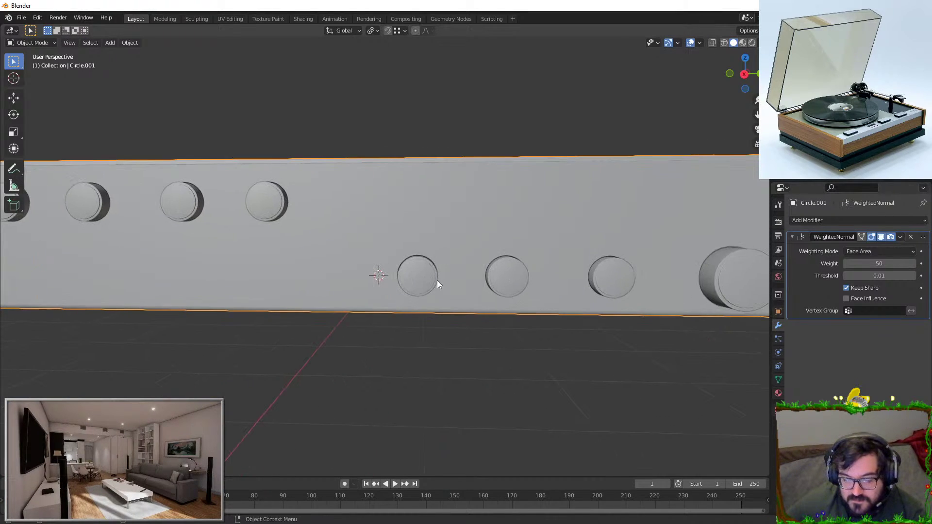
click(434, 280)
key(Tab)
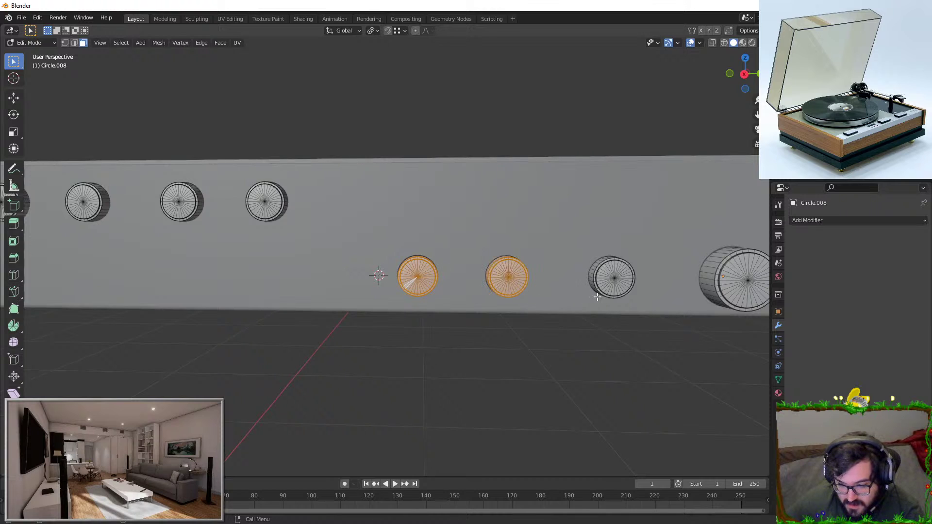
key(g)
key(y)
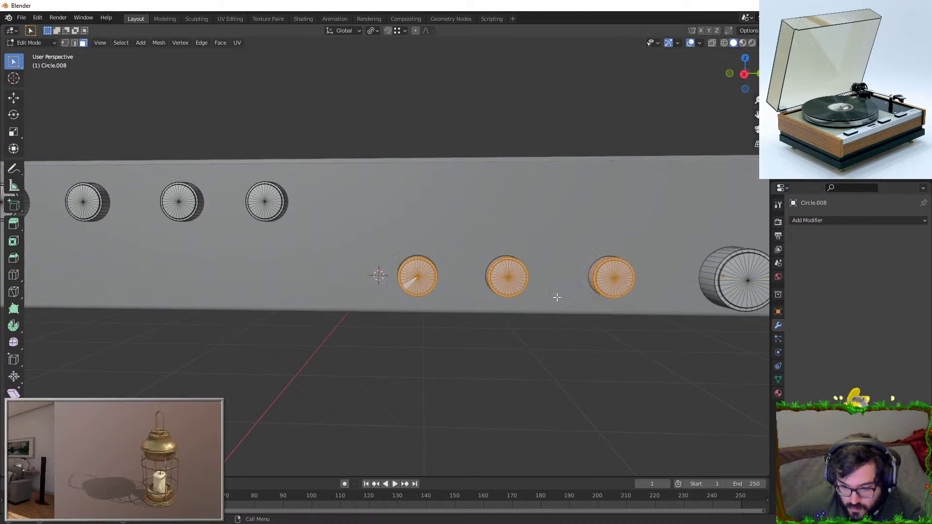
right_click(556, 295)
Edit the base together with the knobs and, with X-ray enabled, box-select the three small lower knobs and their holes
key(Tab)
click(559, 238)
key(Tab)
shift+middle_drag(544, 278, 447, 267)
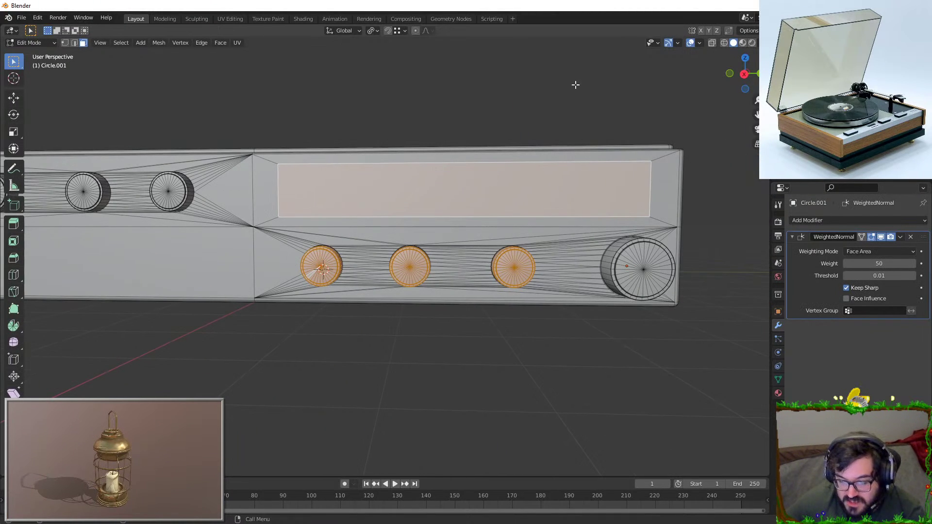
click(689, 43)
middle_drag(413, 354, 399, 360)
drag(299, 235, 536, 308)
middle_drag(537, 308, 516, 299)
drag(587, 310, 582, 312)
scroll(577, 313, down, 2)
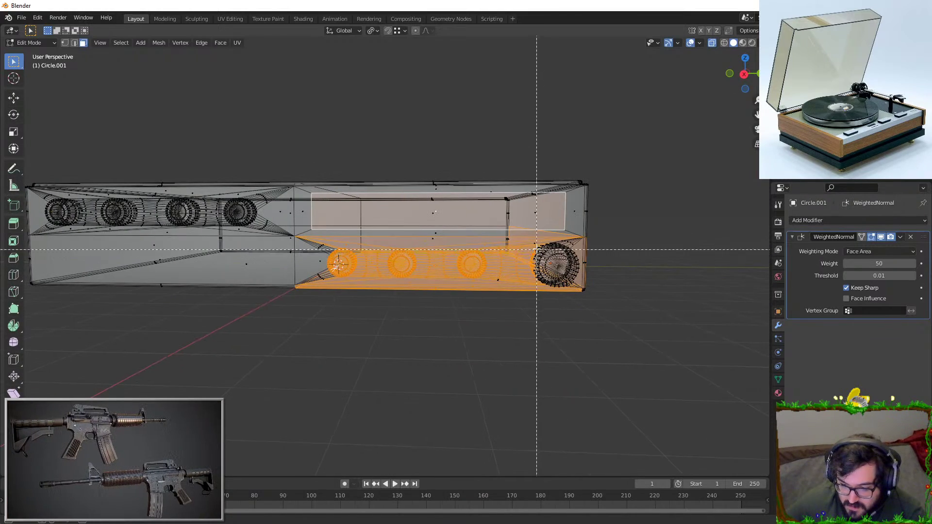
middle_drag(591, 288, 547, 282)
scroll(543, 286, up, 4)
key(g)
right_click(485, 272)
middle_drag(487, 269, 521, 250)
key(g)
key(shift+x)
right_click(449, 254)
scroll(418, 246, up, 3)
middle_drag(389, 243, 338, 225)
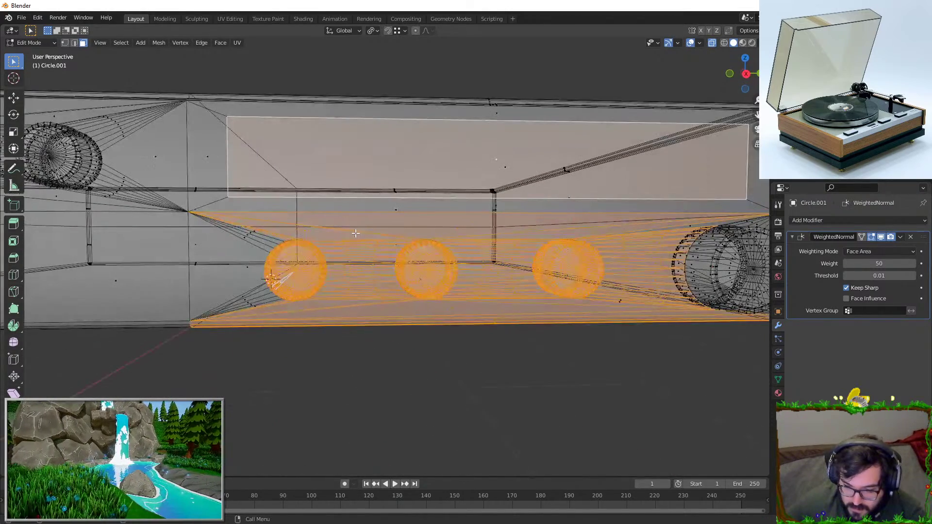
key(g)
key(shift+x)
right_click(360, 231)
Deselect the inset panel face and the base faces just above the small lower knobs
key(b)
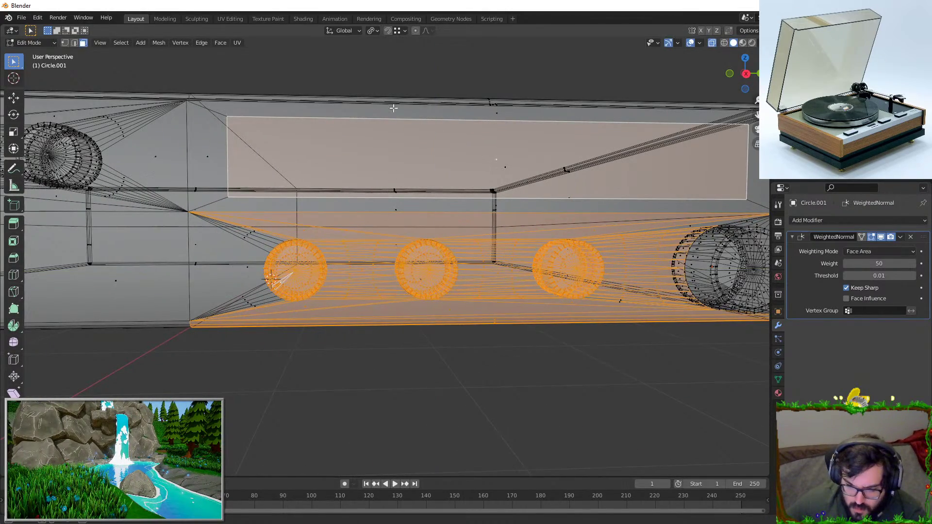
middle_drag(380, 109, 576, 189)
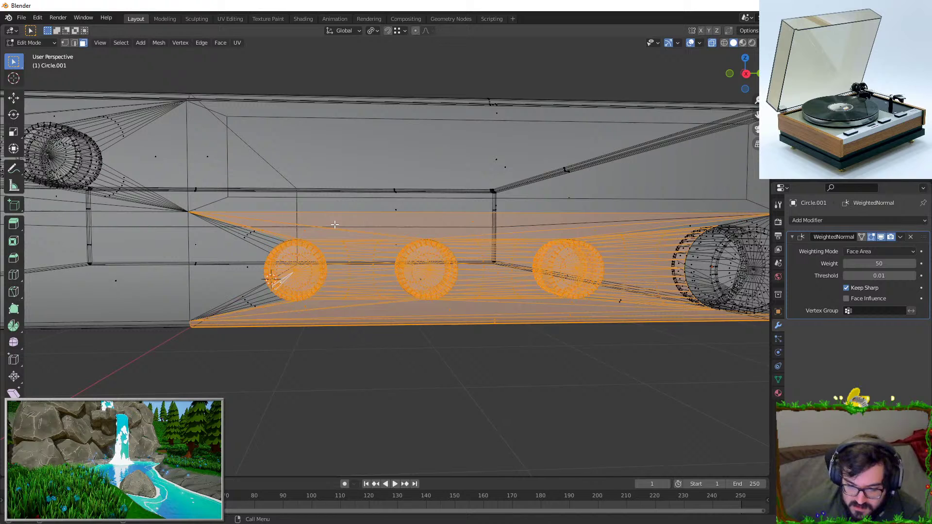
scroll(320, 210, down, 5)
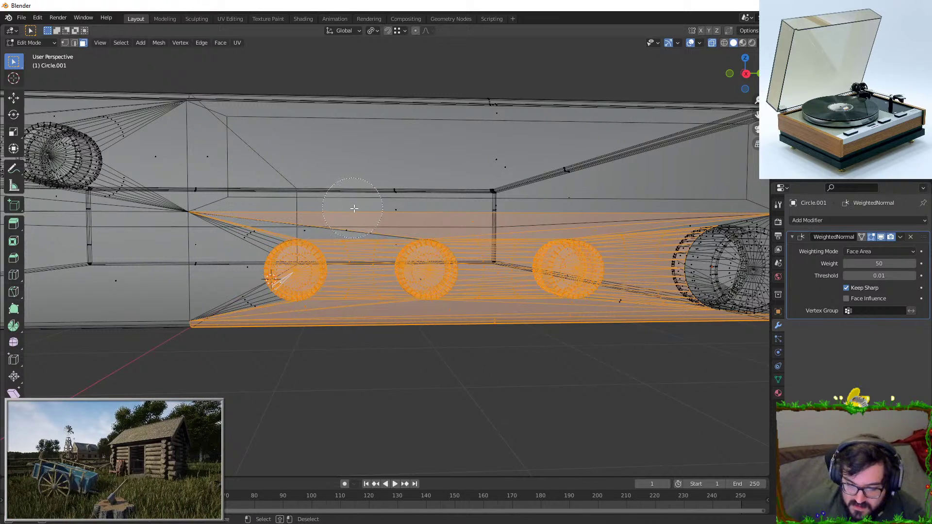
middle_drag(359, 237, 360, 330)
middle_click(470, 199)
right_click(477, 202)
scroll(505, 204, up, 1)
scroll(569, 252, down, 1)
shift+middle_drag(568, 252, 536, 252)
key(c)
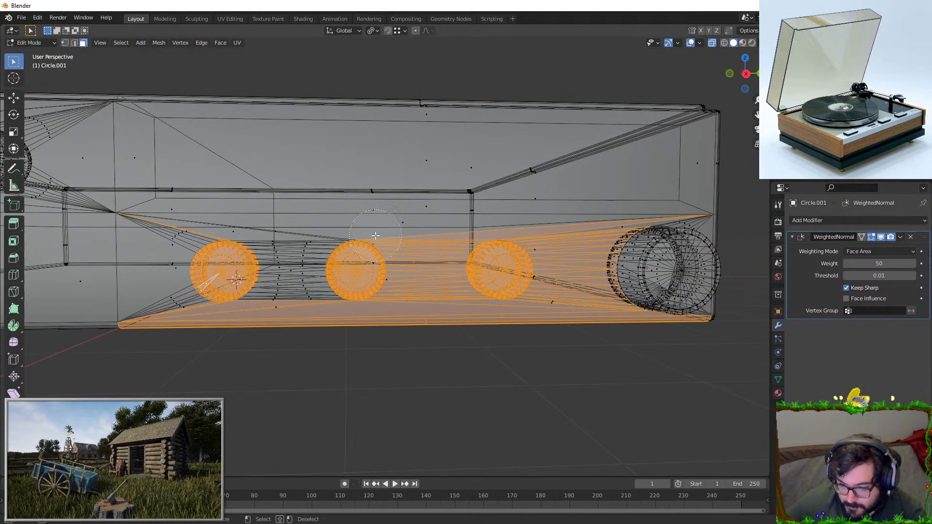
Deselect the remaining base faces between and below the knobs, keeping only the three small lower knobs and their holes selected
middle_drag(420, 240, 418, 240)
mouse_move(564, 218)
middle_down()
mouse_move(566, 326)
mouse_move(595, 238)
middle_up()
middle_click(518, 331)
right_click(497, 334)
middle_drag(497, 334, 469, 306)
key(ctrl+z)
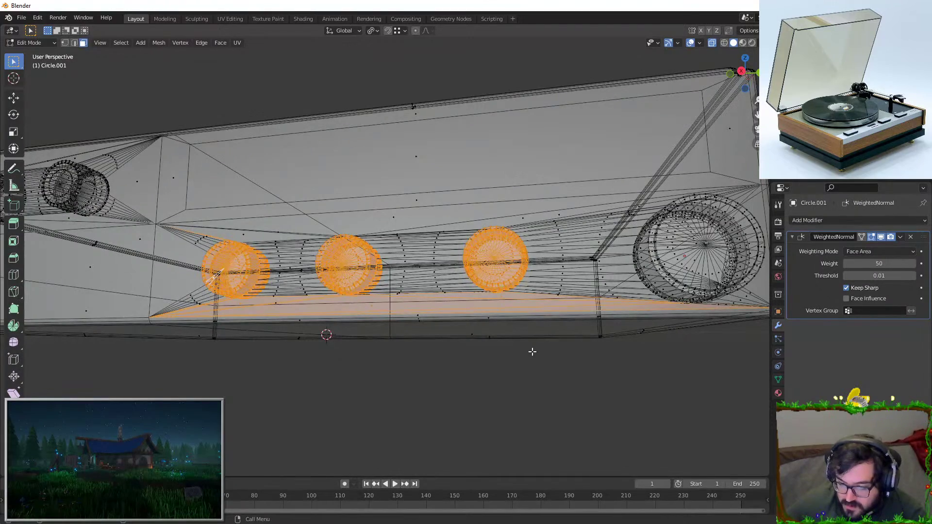
scroll(534, 351, up, 2)
key(c)
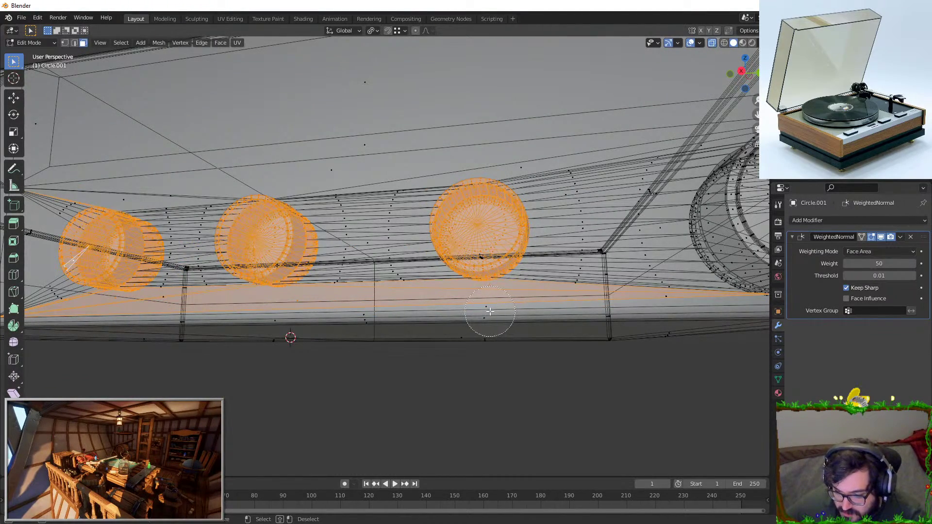
middle_click(305, 324)
right_click(304, 325)
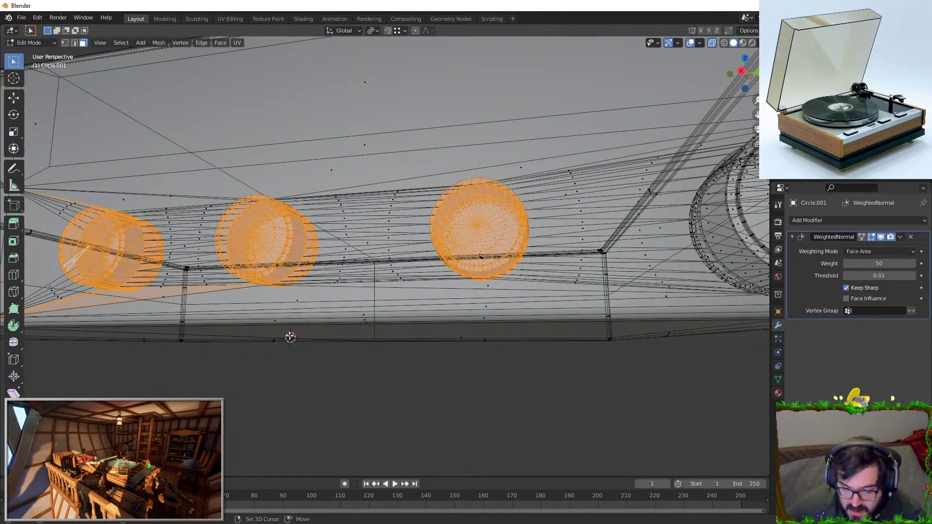
shift+middle_drag(304, 325, 390, 335)
scroll(390, 332, up, 1)
key(c)
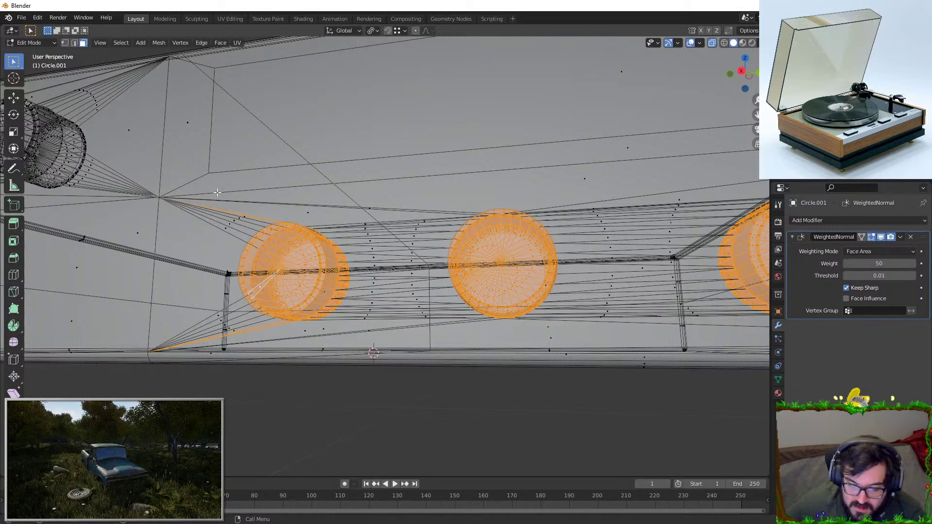
scroll(222, 343, down, 1)
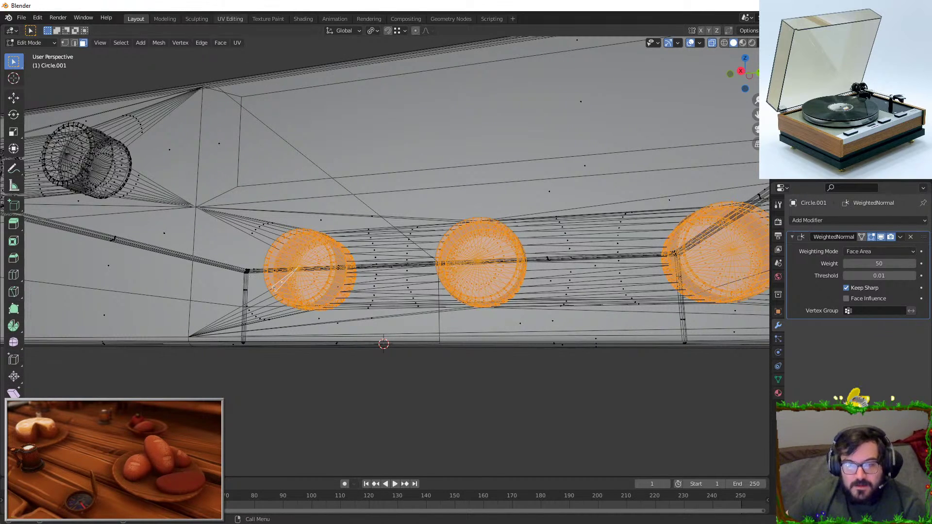
Turn off X-ray and move the three small lower knobs with their holes along the global Y axis, away from the large knob
middle_drag(631, 97, 648, 86)
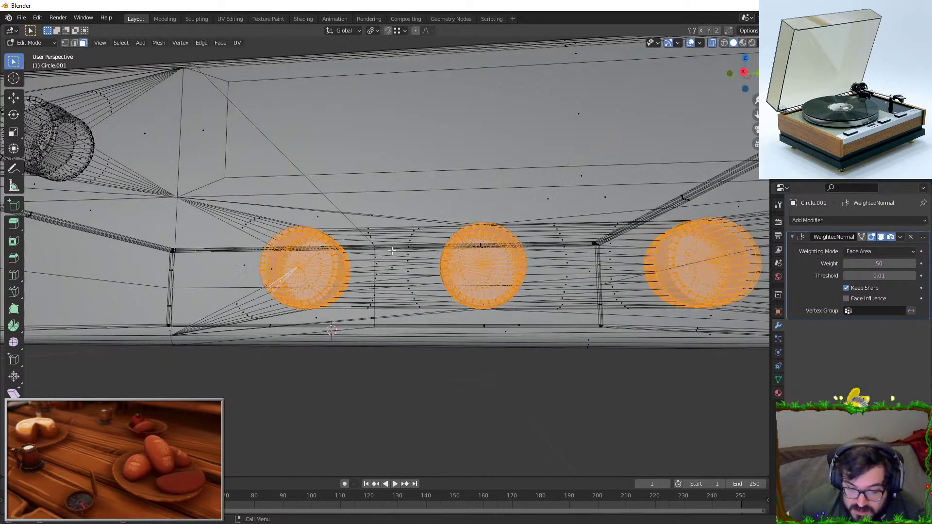
scroll(648, 85, down, 3)
click(712, 43)
middle_drag(422, 238, 436, 246)
key(g)
key(y)
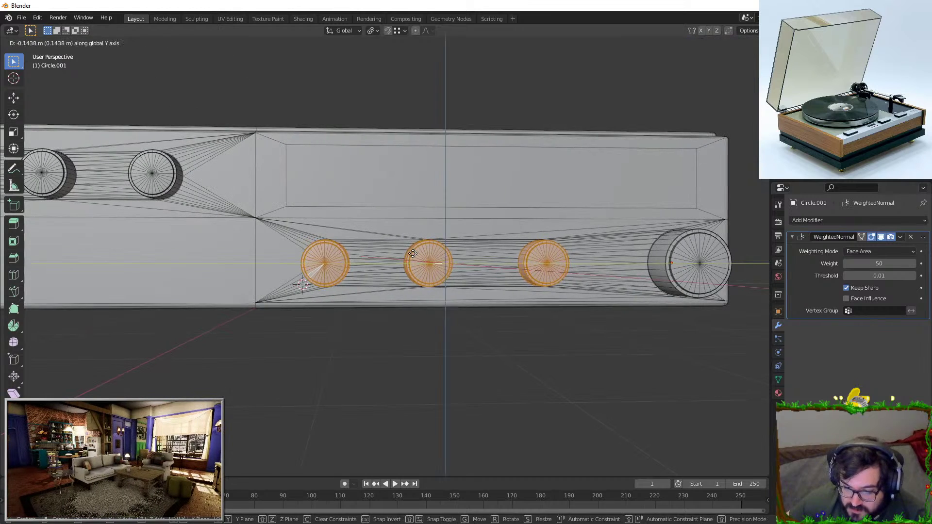
click(433, 258)
key(g)
key(y)
key(z)
key(x)
right_click(527, 219)
Shift the three small lower knobs and their holes further along the global Y axis, close to the base's middle seam
middle_drag(593, 252, 583, 257)
key(g)
key(y)
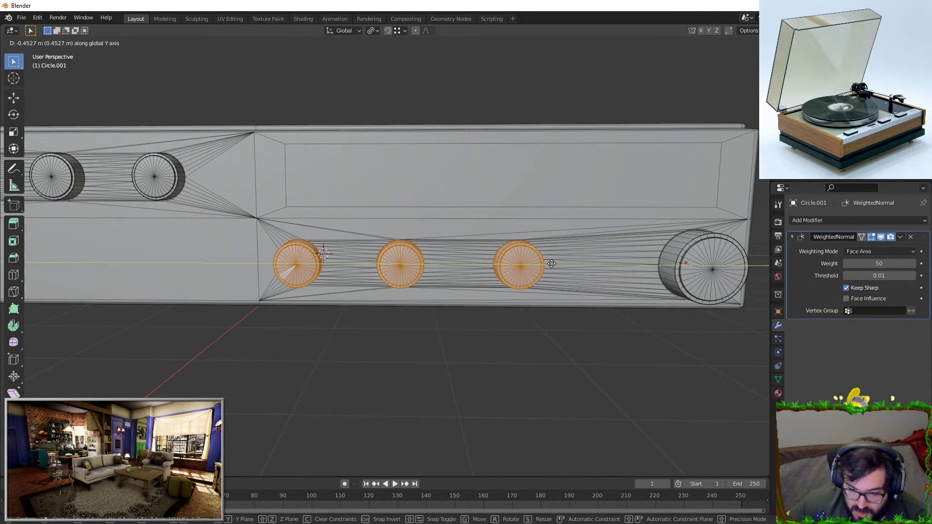
click(557, 270)
scroll(557, 271, down, 4)
key(g)
key(z)
key(y)
click(486, 279)
With X-ray on, deselect the small lower knob nearest the middle seam and move the other two along the global Y axis
middle_drag(469, 320, 462, 311)
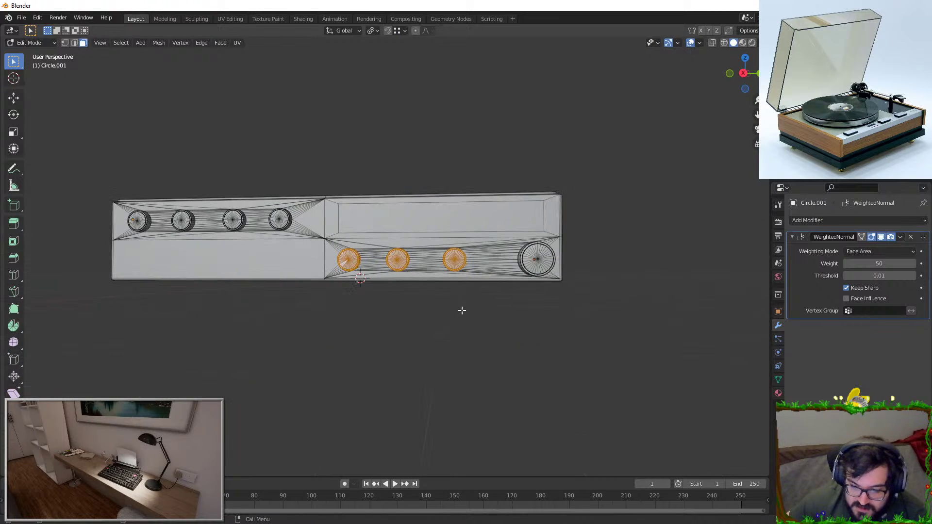
click(712, 44)
key(b)
middle_drag(321, 238, 378, 294)
scroll(392, 305, up, 2)
key(g)
key(z)
right_click(398, 303)
middle_drag(453, 278, 456, 278)
key(g)
key(y)
click(461, 278)
Deselect the middle small knob, move the one beside the large knob about 0.06 m along global Y, and leave mesh editing
key(b)
middle_drag(368, 206, 432, 302)
key(g)
key(z)
key(y)
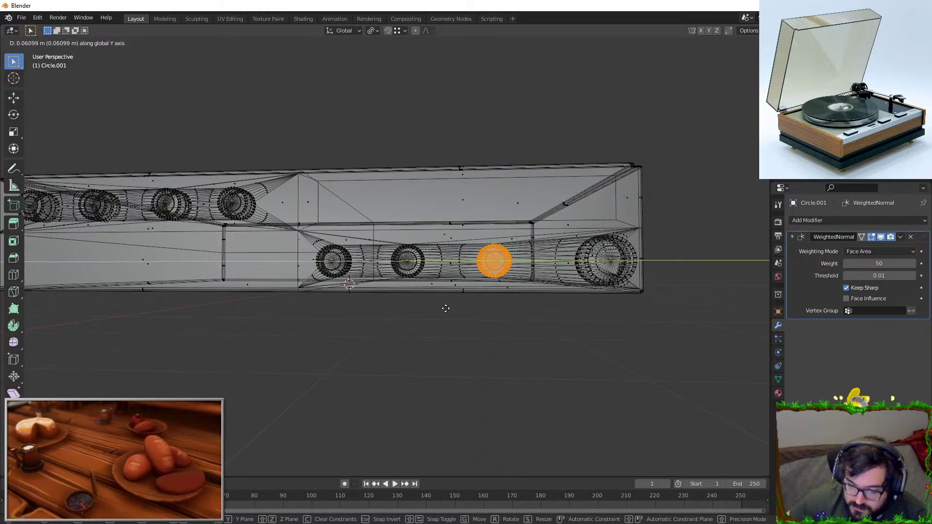
click(446, 309)
key(Tab)
scroll(448, 310, down, 2)
click(448, 330)
middle_drag(449, 335, 410, 336)
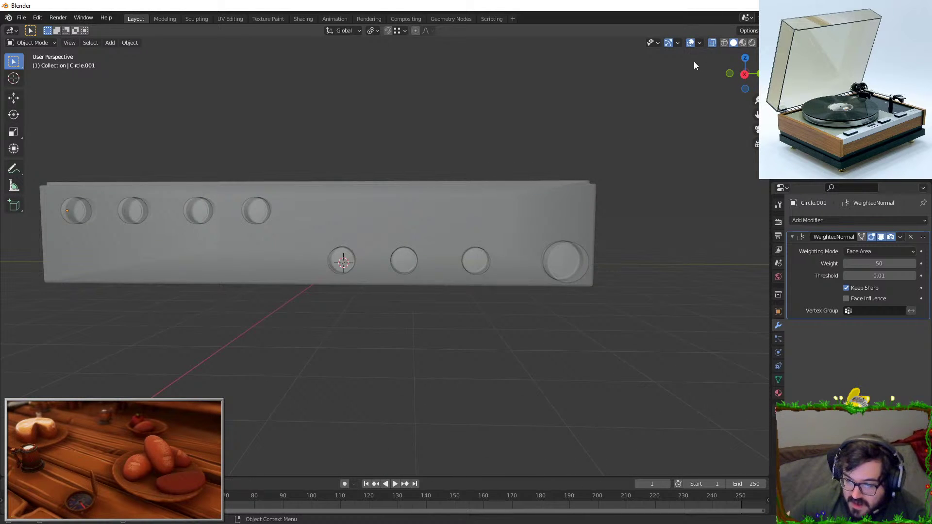
Turn off X-ray and open only the base for mesh editing
middle_drag(486, 243, 456, 252)
key(a)
key(Tab)
click(456, 253)
key(a)
key(Tab)
click(673, 166)
click(563, 204)
middle_drag(595, 205, 608, 238)
key(Tab)
Extrude the inset panel face into the base to form a recess and delete the recess's end face
click(431, 215)
middle_drag(431, 215, 416, 208)
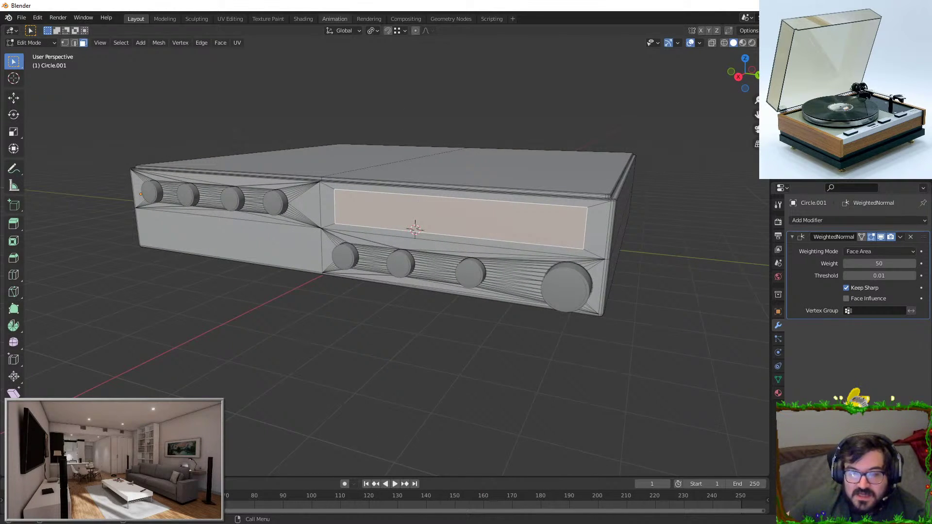
middle_drag(356, 256, 400, 199)
key(e)
click(334, 216)
key(x)
click(400, 200)
scroll(400, 200, up, 4)
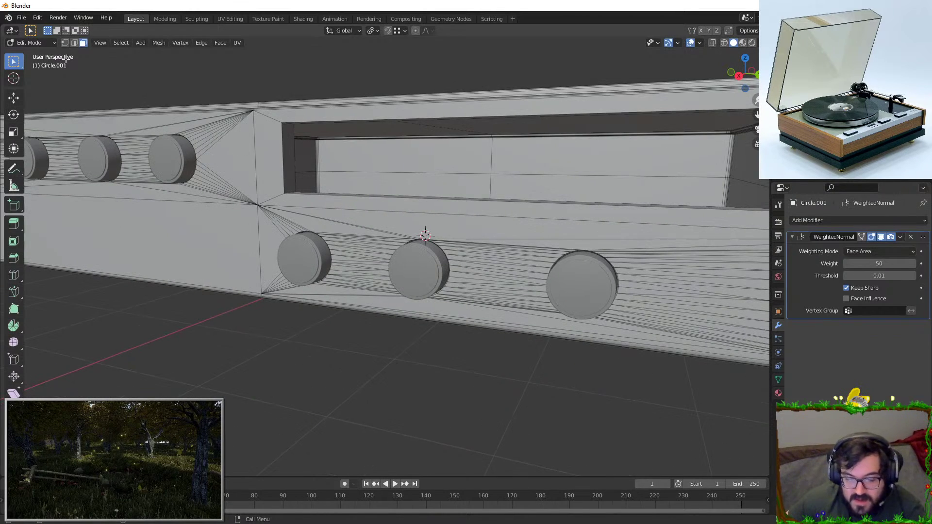
Undo the face deletion and move the recess's end face out along X as a detached plate in front of the base
key(ctrl+z)
middle_drag(366, 168, 347, 192)
key(s)
click(405, 137)
key(x)
click(404, 134)
Bevel the front rim edges of the recess with two segments and leave mesh editing
click(74, 43)
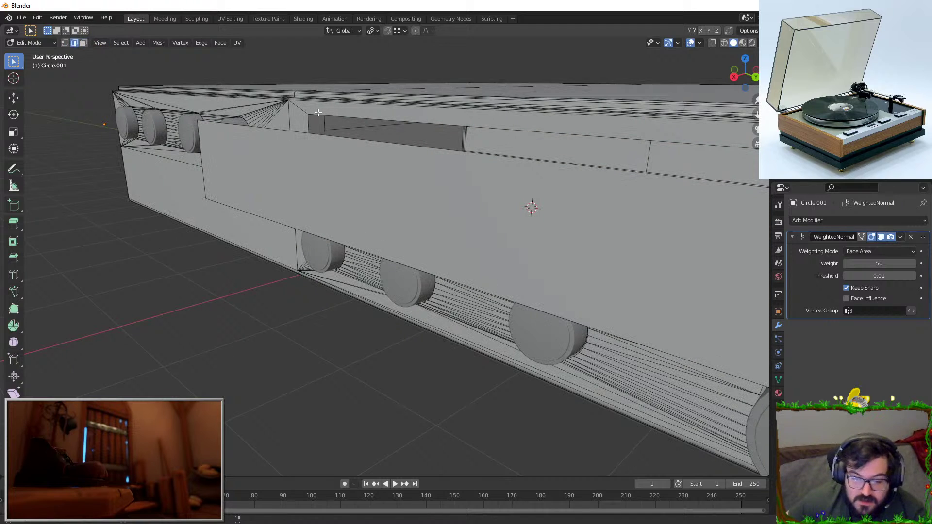
middle_drag(485, 209, 380, 156)
key(ctrl+b)
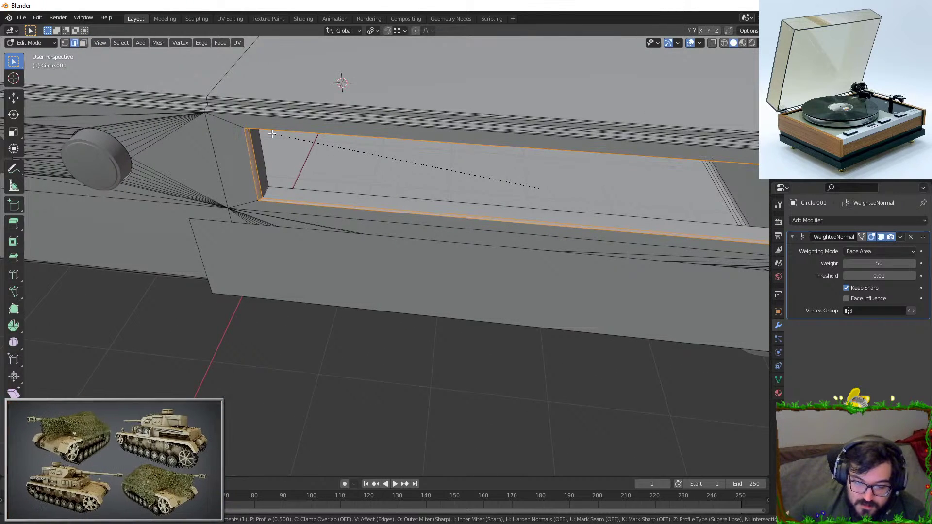
scroll(273, 135, down, 2)
click(285, 148)
scroll(257, 187, up, 2)
key(ctrl+b)
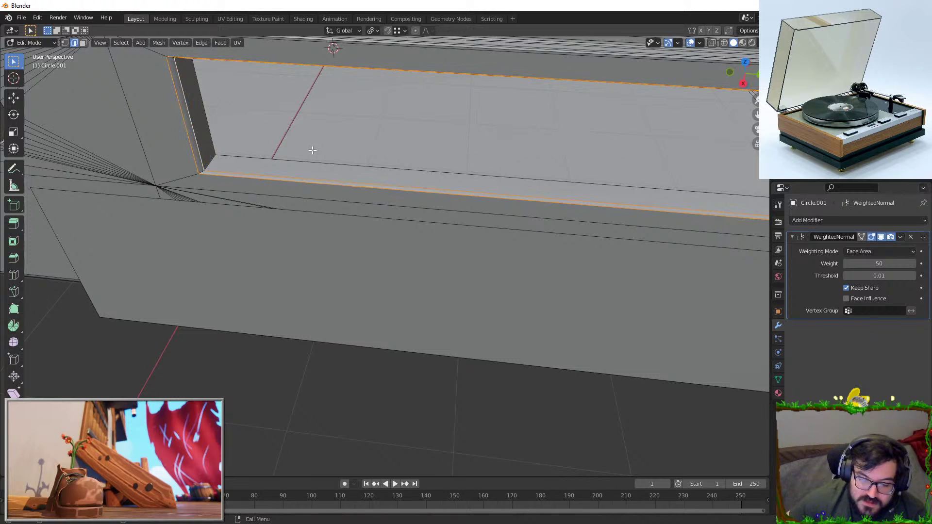
middle_drag(307, 149, 348, 231)
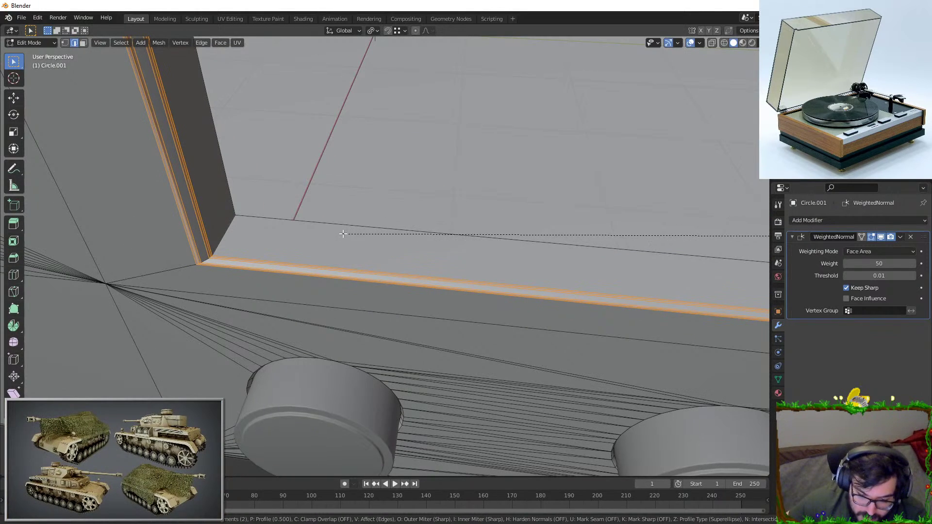
click(342, 236)
key(Tab)
middle_drag(343, 274, 493, 214)
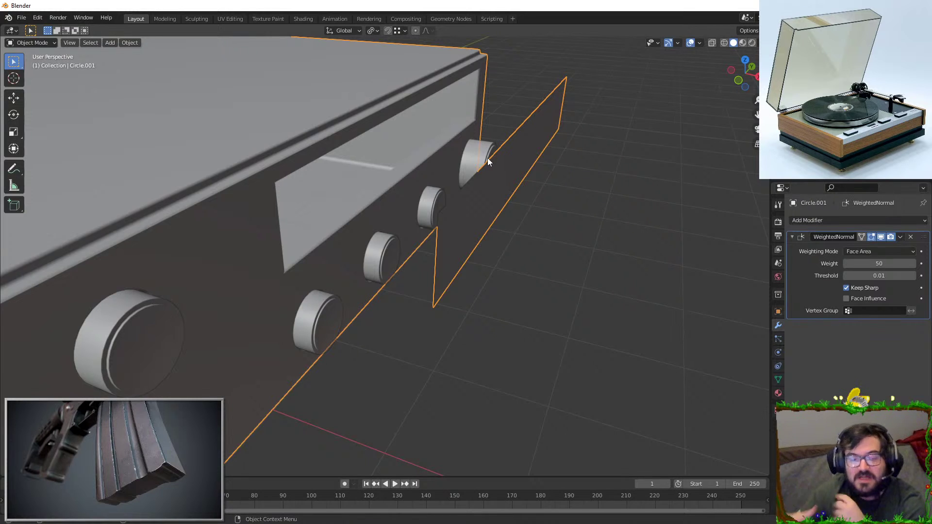
Select the whole detached plate and move it along the global X axis back into the recess
key(Tab)
click(514, 190)
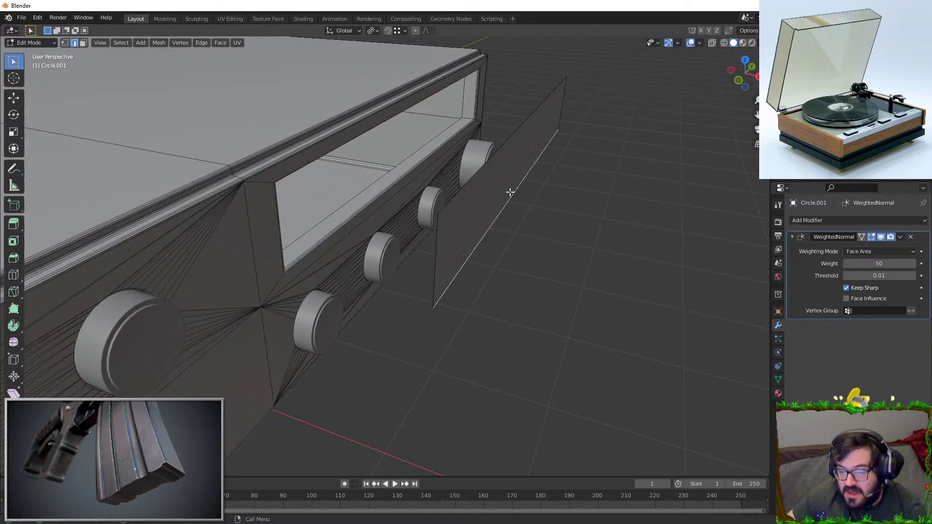
key(l)
middle_drag(475, 181, 437, 189)
key(g)
key(x)
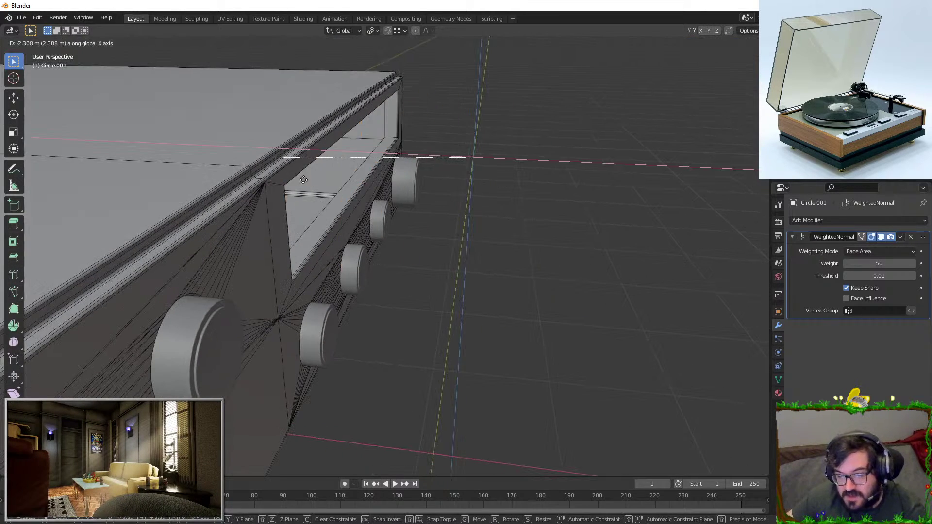
click(410, 200)
key(Tab)
middle_drag(522, 208, 287, 190)
key(Tab)
mouse_move(312, 230)
middle_down()
mouse_move(327, 208)
mouse_move(295, 234)
middle_up()
middle_drag(352, 211, 313, 215)
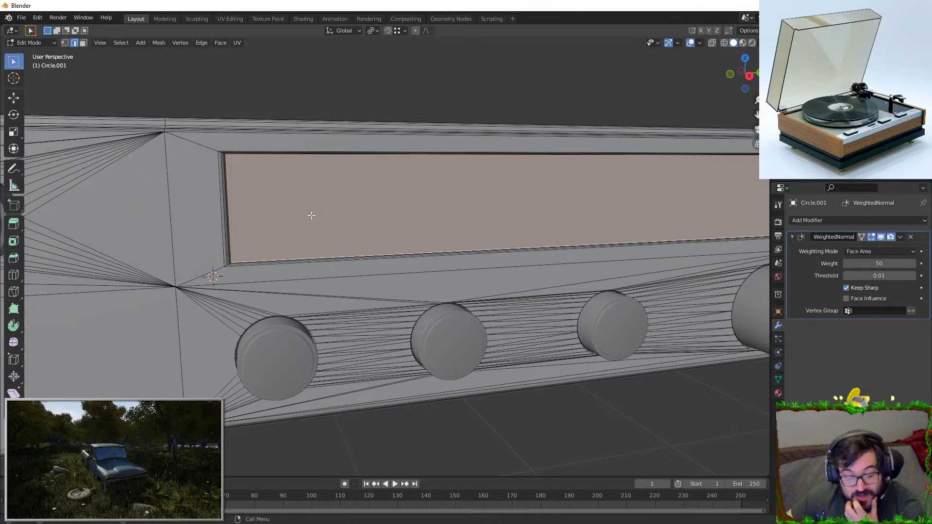
Hide the rest of the base mesh and add a dense row of evenly spaced, centred vertical loop cuts to the plate
scroll(483, 241, down, 3)
middle_drag(482, 241, 365, 235)
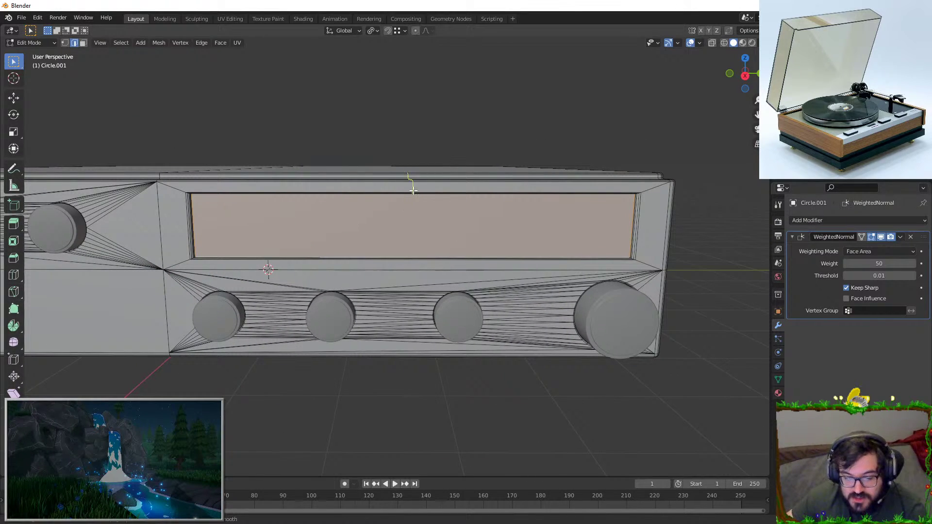
key(shift+h)
scroll(383, 184, up, 20)
click(385, 183)
right_click(385, 183)
shift+middle_drag(385, 183, 404, 193)
Add two centred horizontal loop cuts along the length of the plate
key(ctrl+r)
scroll(379, 219, up, 1)
click(386, 216)
right_click(393, 210)
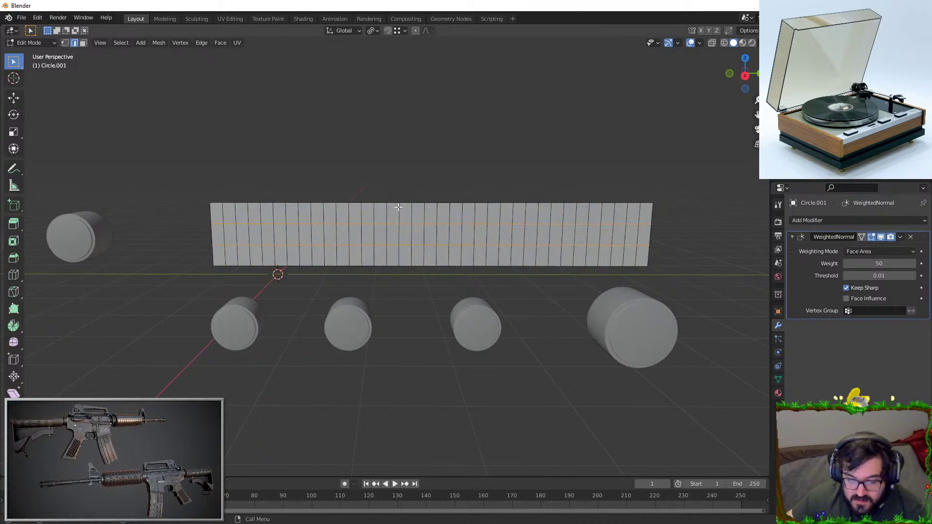
Change the transform pivot point and scale the two horizontal cuts apart along Z, toward the plate's upper and lower edges
key(s)
key(z)
click(455, 101)
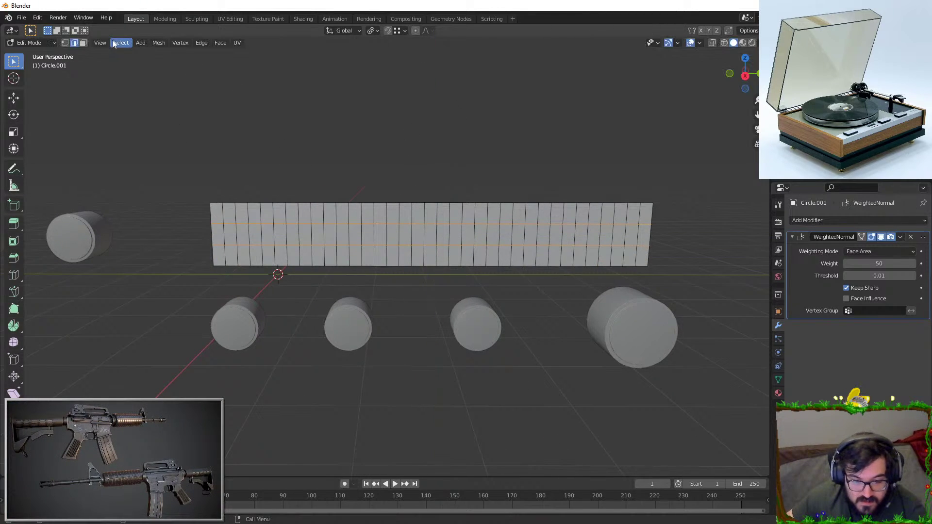
click(372, 31)
click(391, 42)
key(s)
key(z)
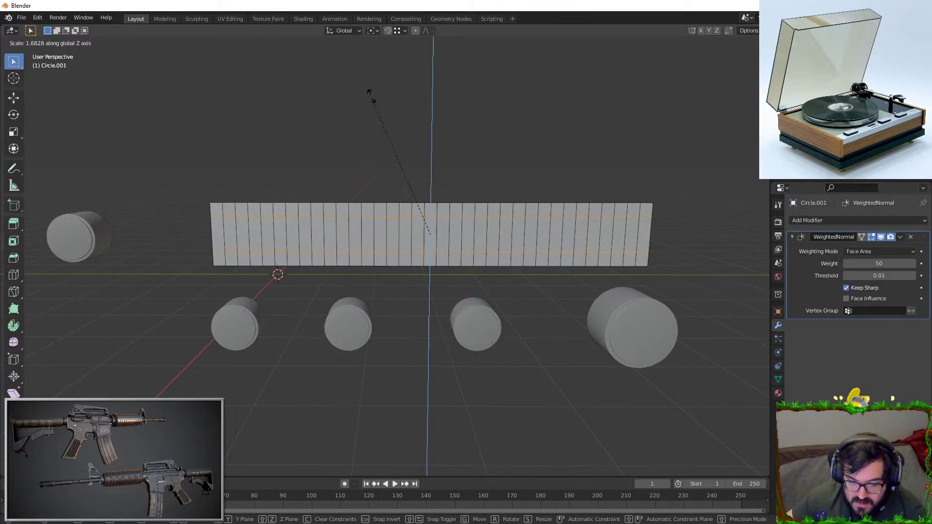
click(370, 97)
Select every other vertical edge in the plate's middle band and move them along the global Y axis to form narrow strips
click(226, 226)
shift+click(261, 235)
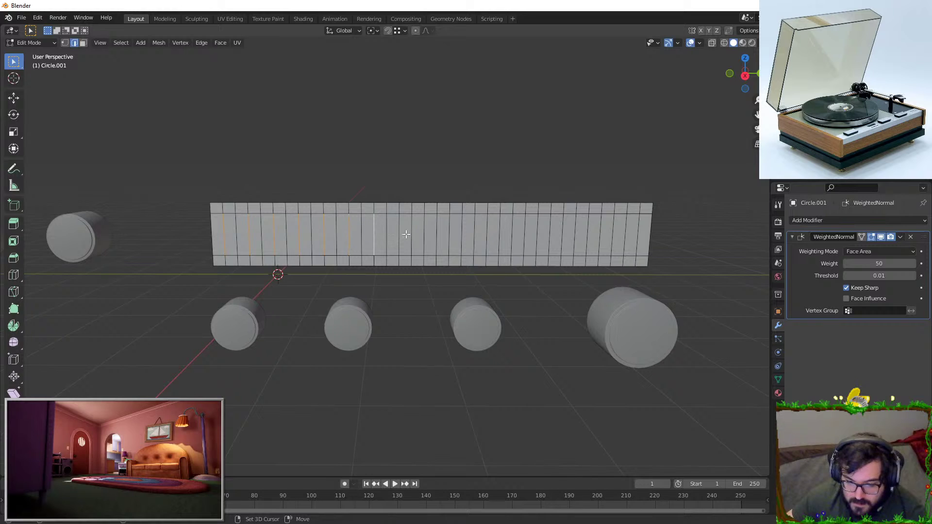
shift+click(424, 236)
shift+click(449, 232)
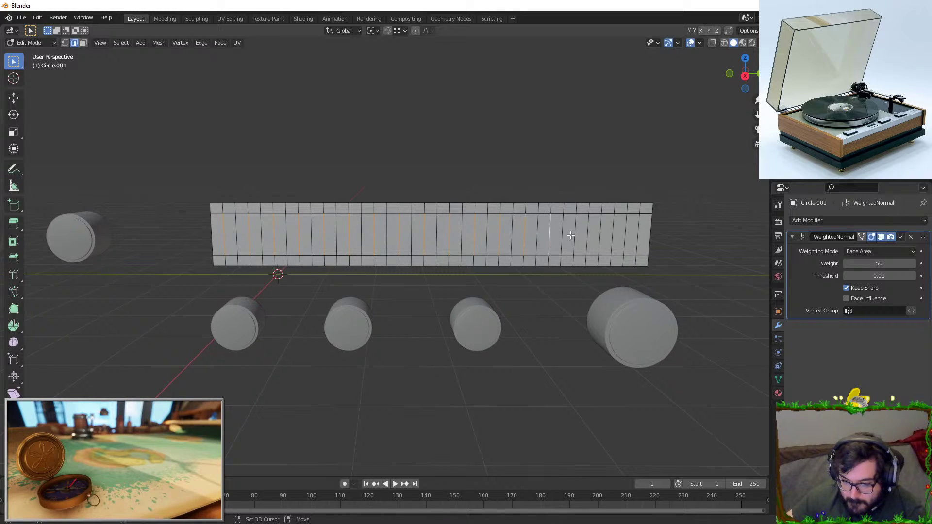
middle_drag(622, 237, 321, 188)
key(g)
key(y)
click(441, 221)
Select all the narrow faces in the plate's middle band and delete them to open a row of vertical slots
click(85, 45)
scroll(394, 222, up, 2)
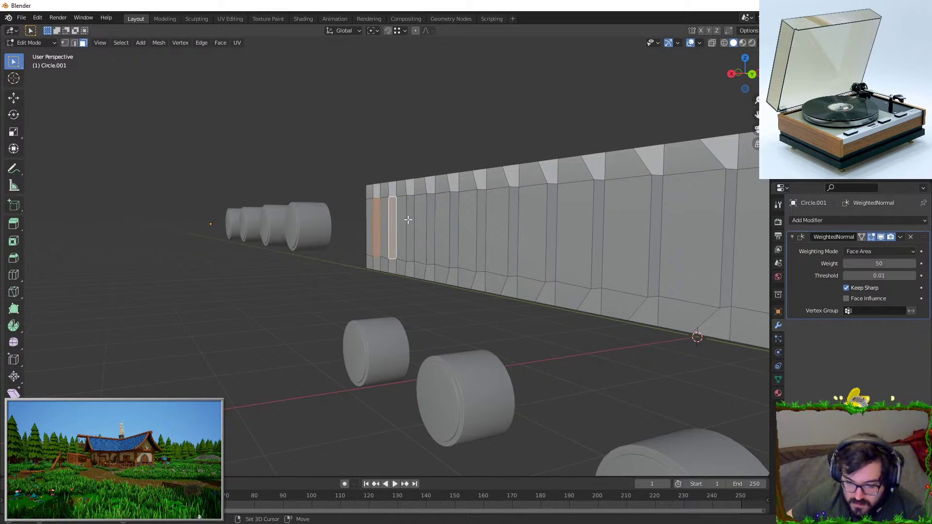
shift+click(480, 219)
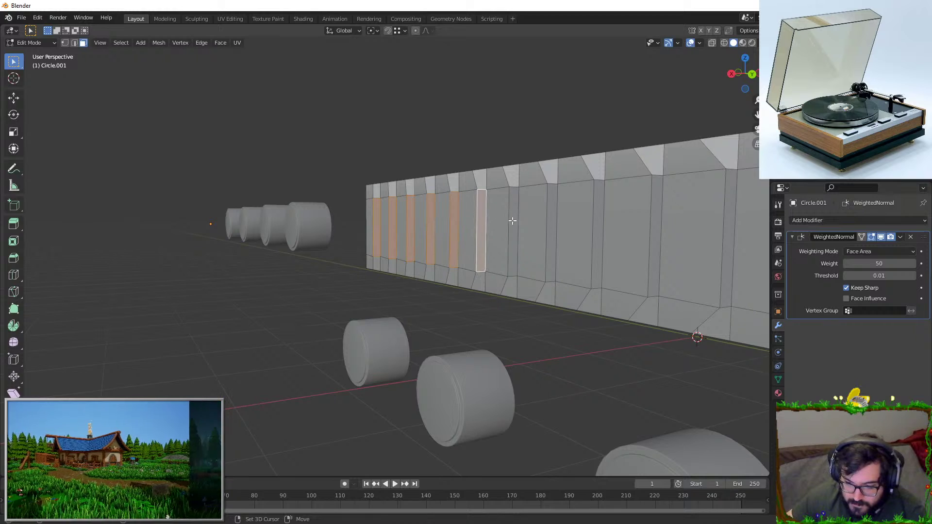
shift+click(513, 214)
shift+click(545, 216)
shift+click(602, 217)
scroll(590, 226, down, 2)
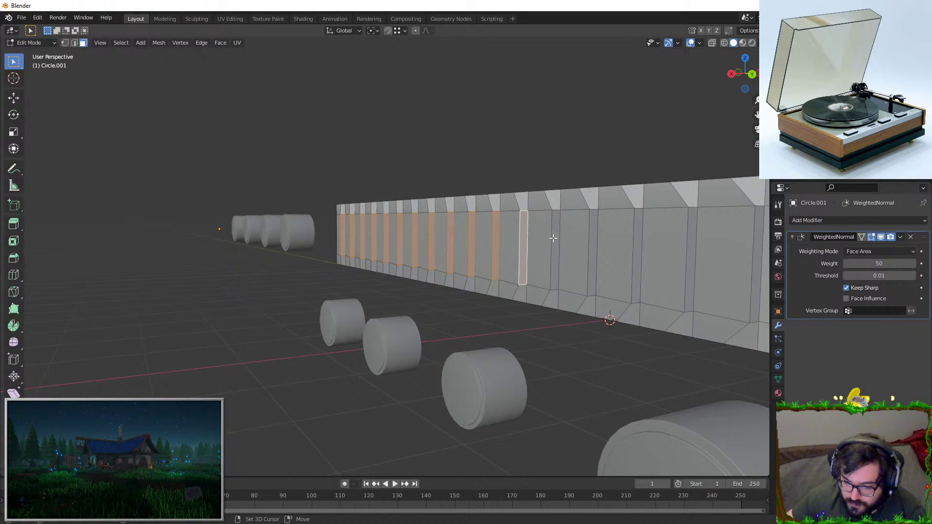
shift+click(592, 238)
middle_drag(592, 238, 434, 260)
shift+click(508, 233)
shift+click(557, 238)
key(x)
click(528, 249)
key(Tab)
key(Tab)
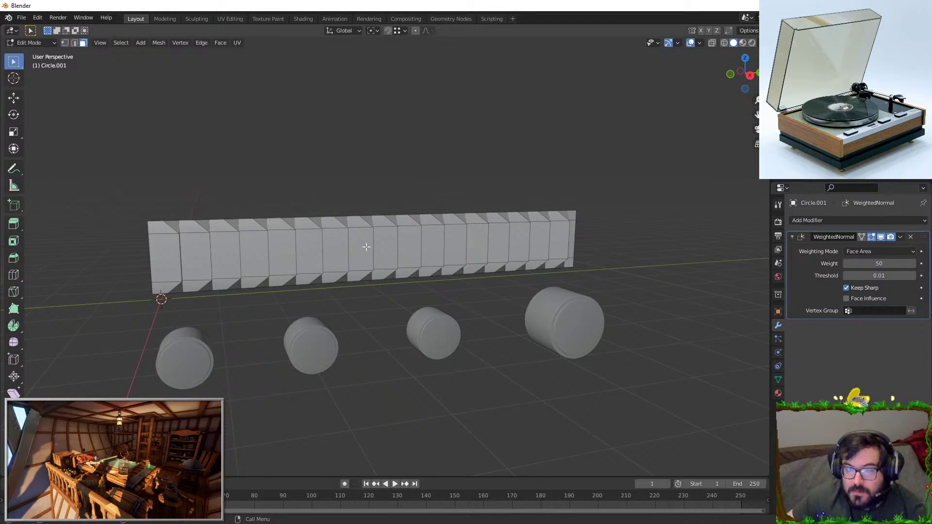
Try to bevel the edges of the whole slotted plate and extrude its faces along their normals
scroll(366, 247, up, 3)
scroll(320, 240, down, 3)
key(a)
key(ctrl+b)
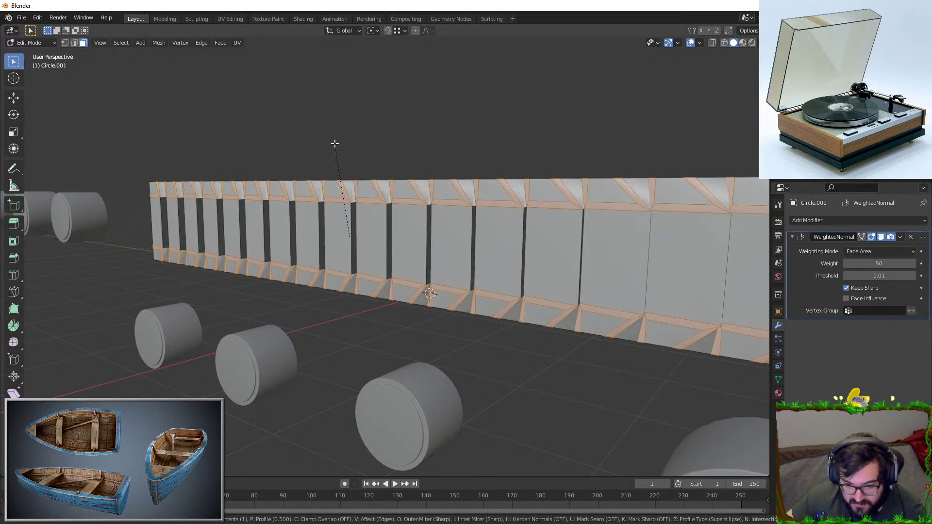
key(Escape)
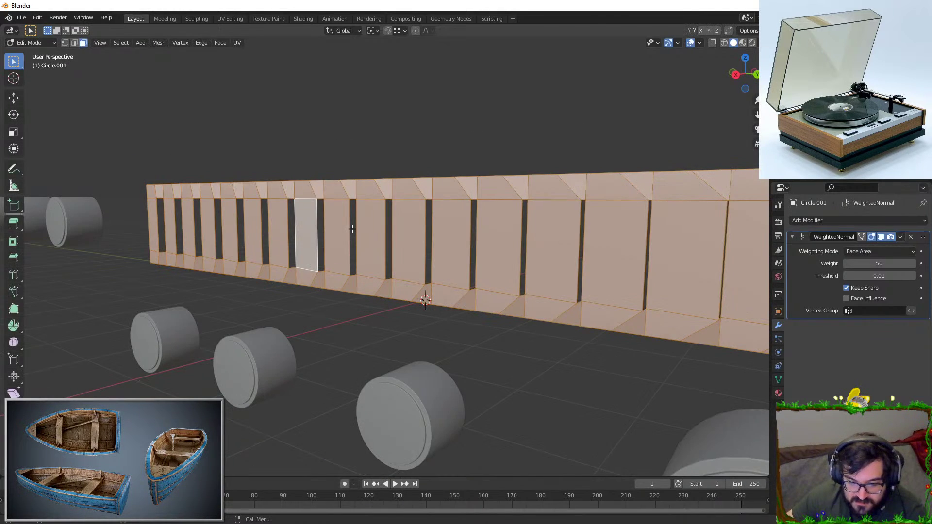
middle_drag(352, 229, 339, 237)
key(g)
key(z)
key(z)
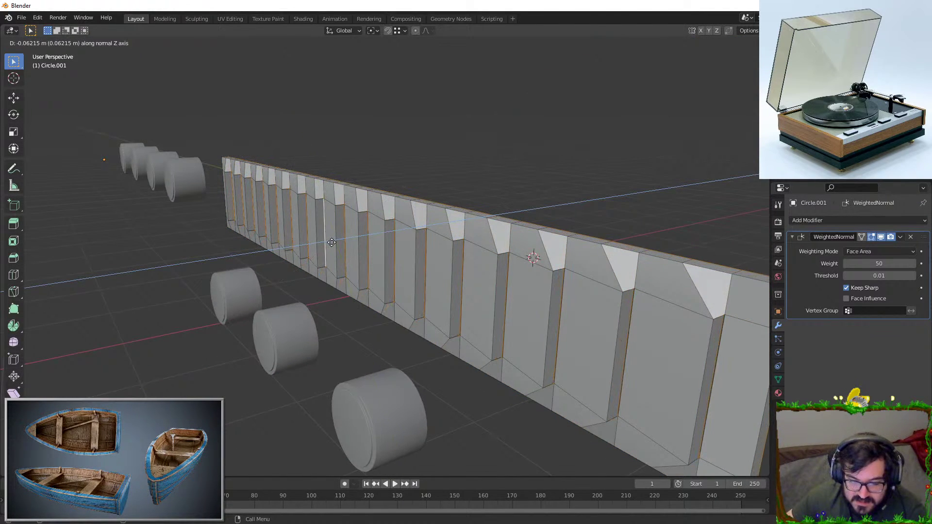
click(337, 240)
mouse_move(337, 240)
middle_down()
mouse_move(316, 252)
mouse_move(352, 244)
middle_up()
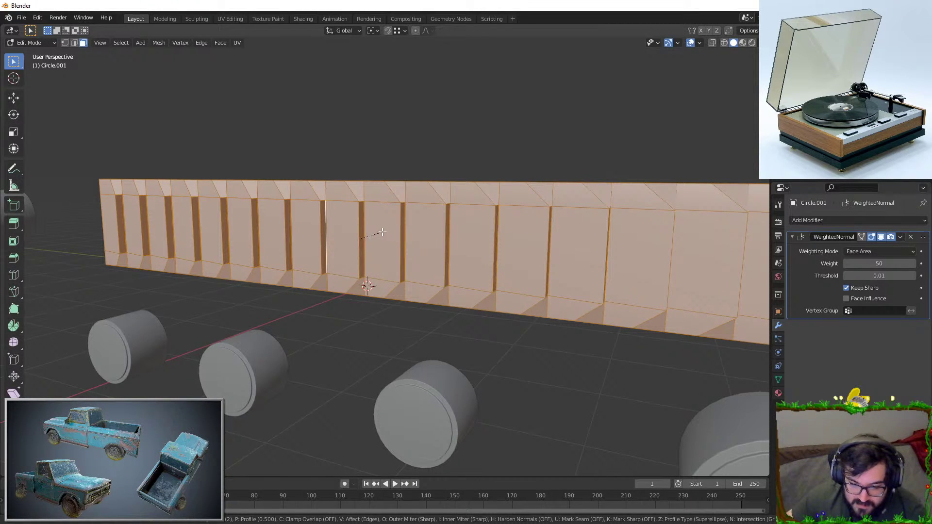
Delete the entire linked slotted plate and reveal the hidden geometry of the record player base
key(Tab)
middle_drag(358, 255, 385, 255)
scroll(542, 261, up, 3)
click(543, 260)
scroll(464, 260, up, 4)
key(Tab)
click(361, 231)
key(ctrl+l)
key(x)
click(361, 233)
key(KP_3)
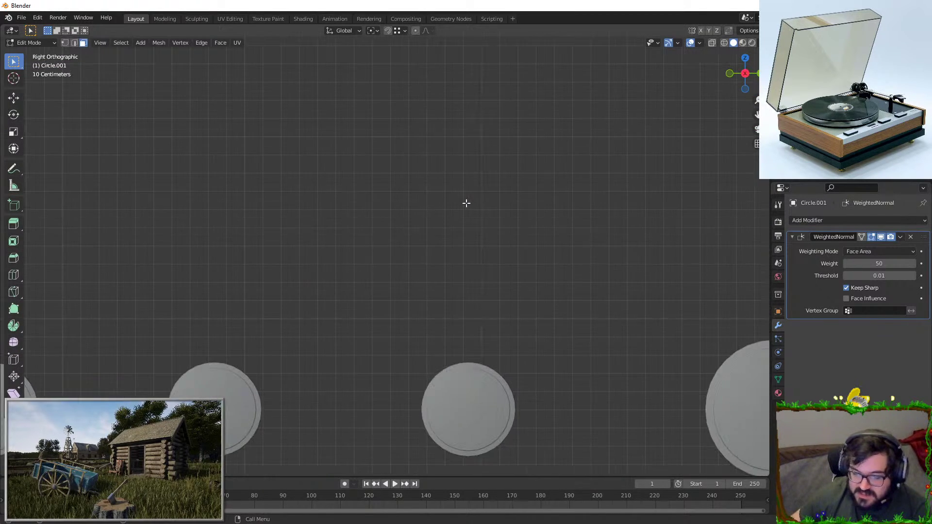
scroll(466, 199, down, 2)
key(ctrl+z)
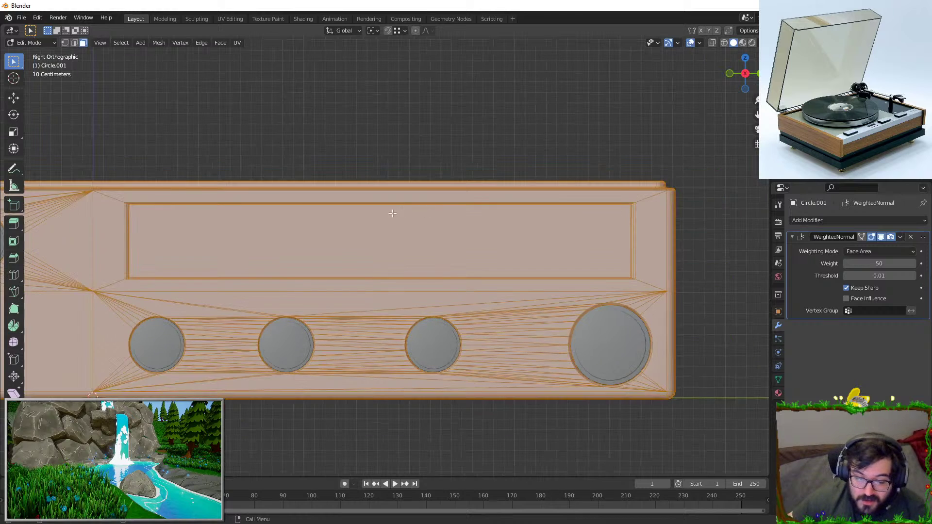
Add a plane to the base mesh and move it up above the base
key(alt+a)
key(shift+a)
click(206, 192)
scroll(315, 228, down, 2)
key(g)
click(374, 104)
key(KP_1)
key(alt+z)
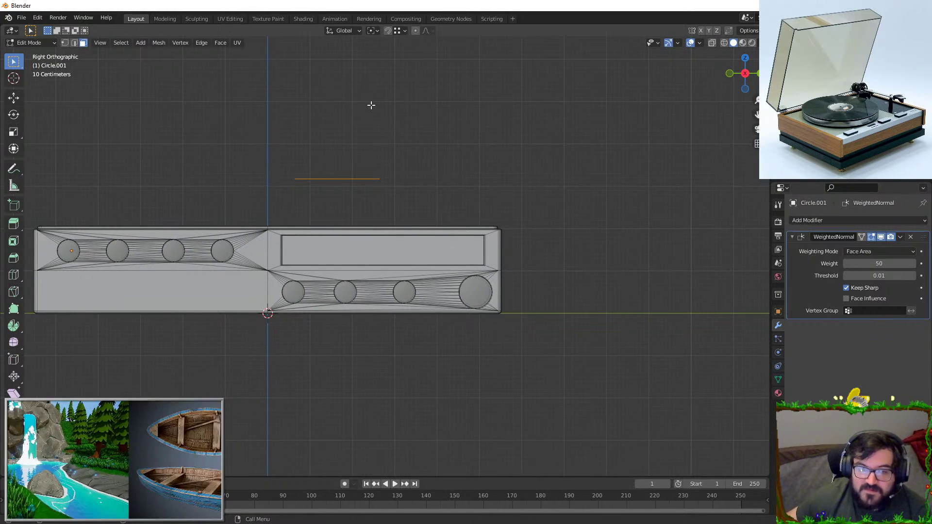
key(alt+z)
Rotate the new plane 90° so it stands vertically and scale it down uniformly
key(r)
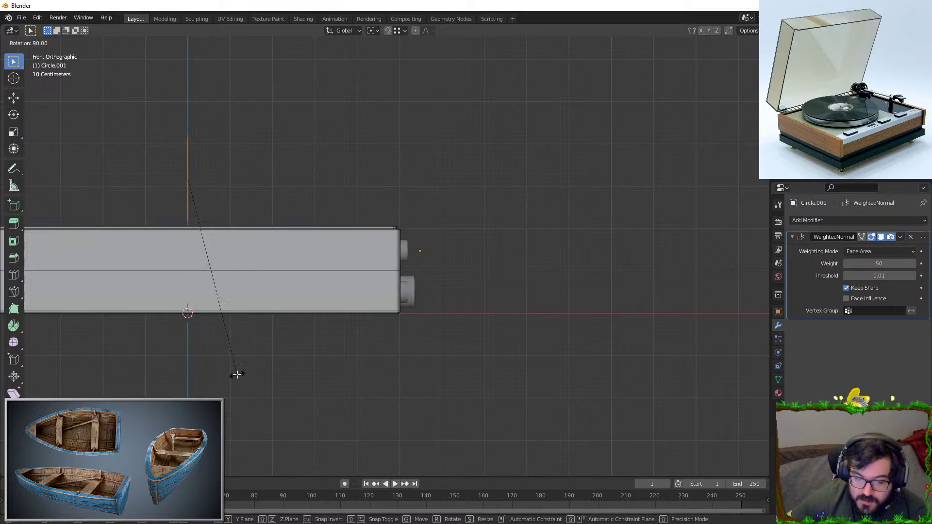
click(470, 238)
middle_drag(538, 198, 285, 174)
key(s)
click(297, 201)
middle_drag(388, 229, 364, 238)
key(KP_3)
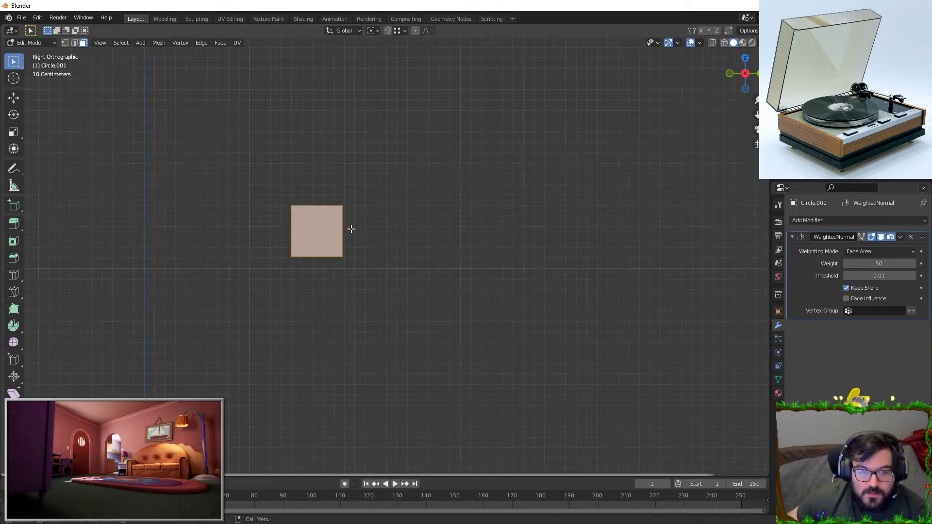
Split the small plane with a centred vertical loop cut and delete one half to leave a narrow rectangle
scroll(366, 229, up, 2)
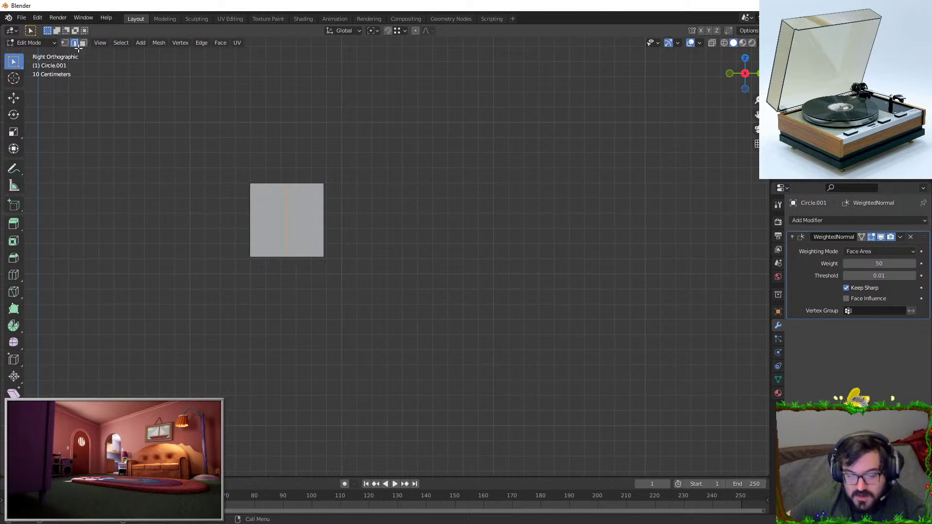
click(297, 217)
key(x)
click(298, 216)
shift+middle_drag(283, 218, 384, 264)
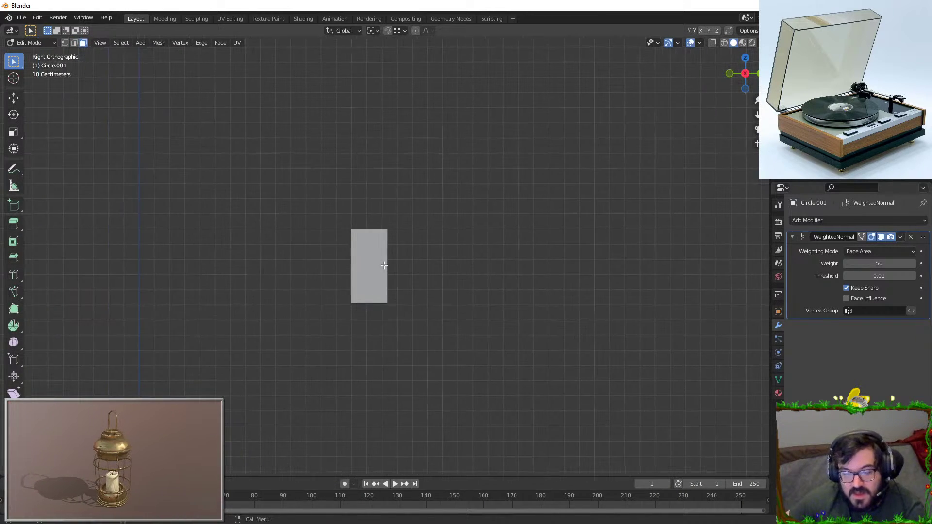
Add two horizontal loop cuts across the rectangle and scale them apart along Z by about 2.23
scroll(365, 275, up, 4)
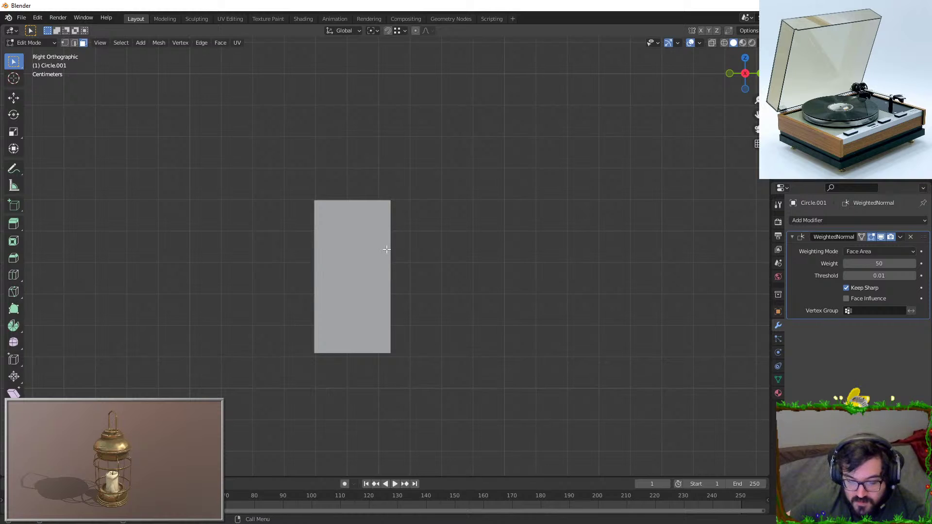
key(s)
key(z)
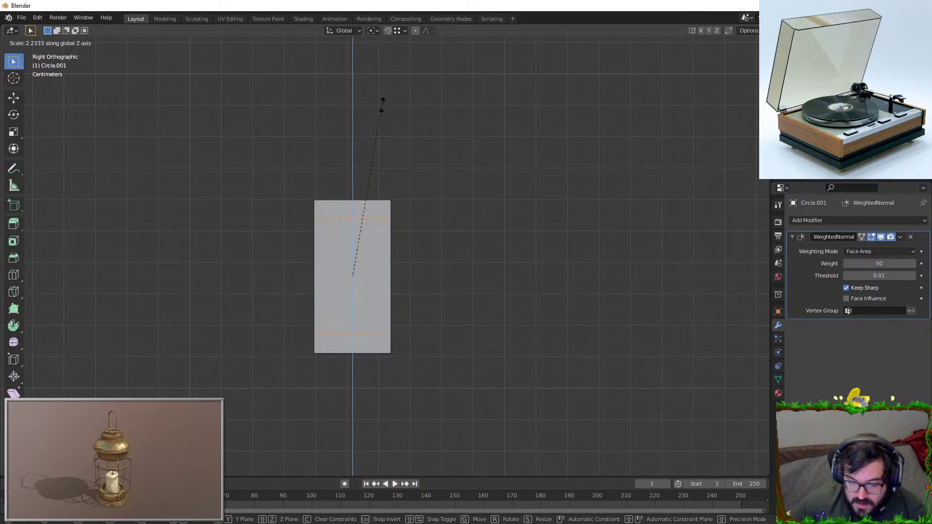
click(382, 103)
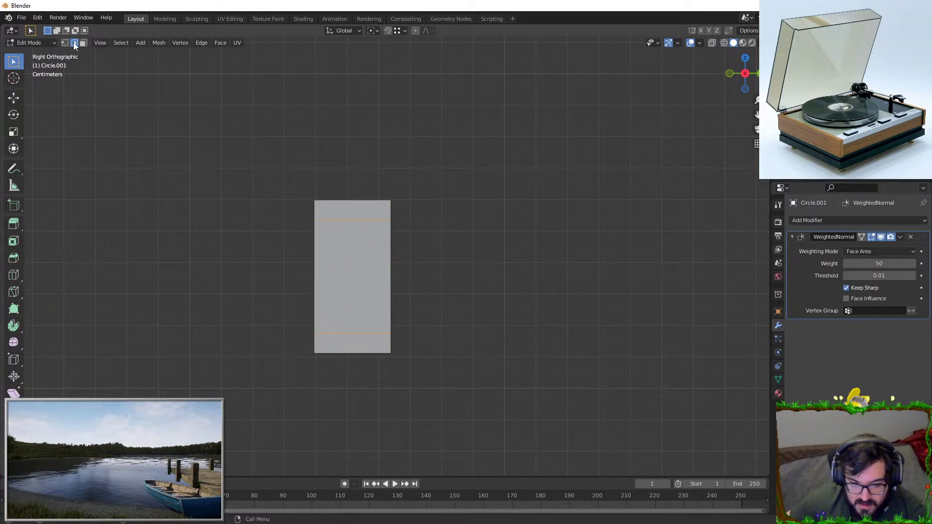
Add a centred vertical loop cut and push the middle segment of the rectangle's side edge back along X
click(354, 201)
right_click(353, 201)
click(392, 252)
middle_drag(394, 264, 376, 238)
key(g)
key(x)
click(347, 266)
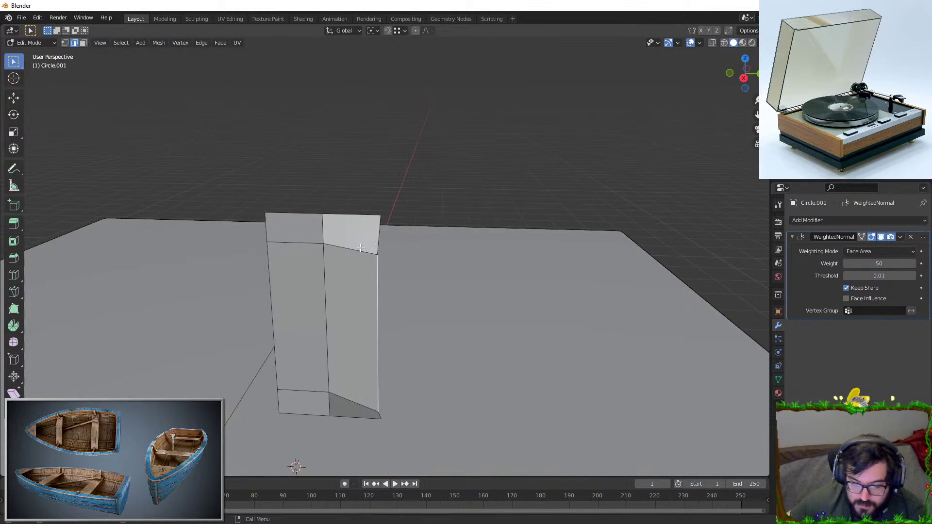
Bevel the two horizontal edge loops with 2 segments and try a bevel on a vertical edge loop
key(ctrl+b)
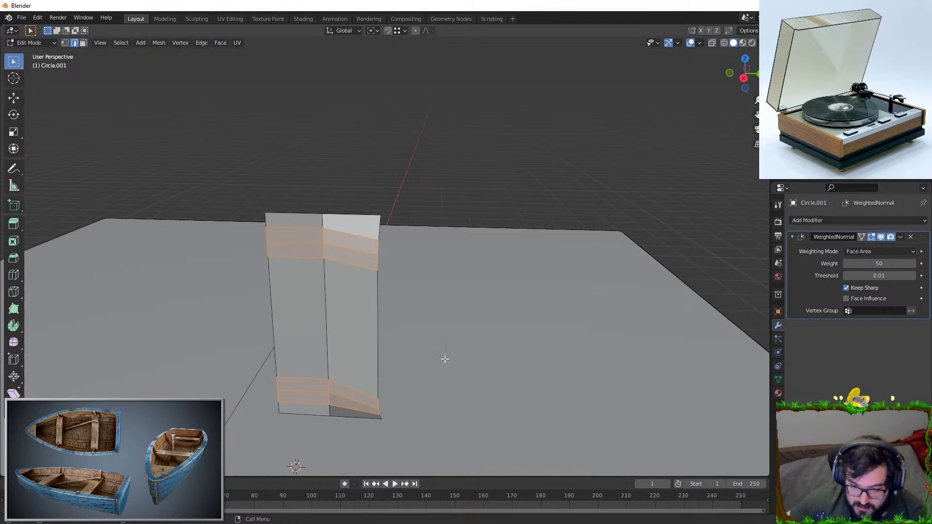
middle_drag(463, 359, 333, 284)
middle_drag(352, 173, 416, 248)
key(ctrl+b)
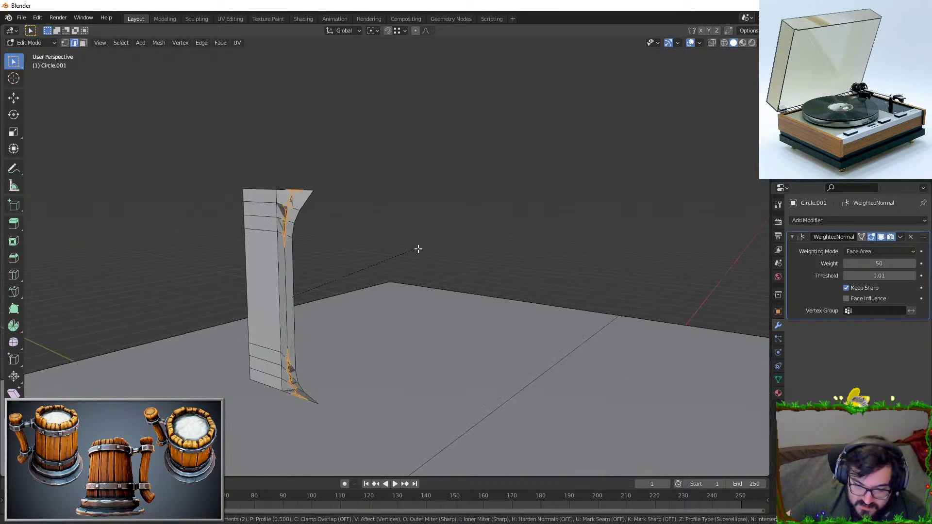
right_click(431, 249)
middle_drag(352, 248, 402, 247)
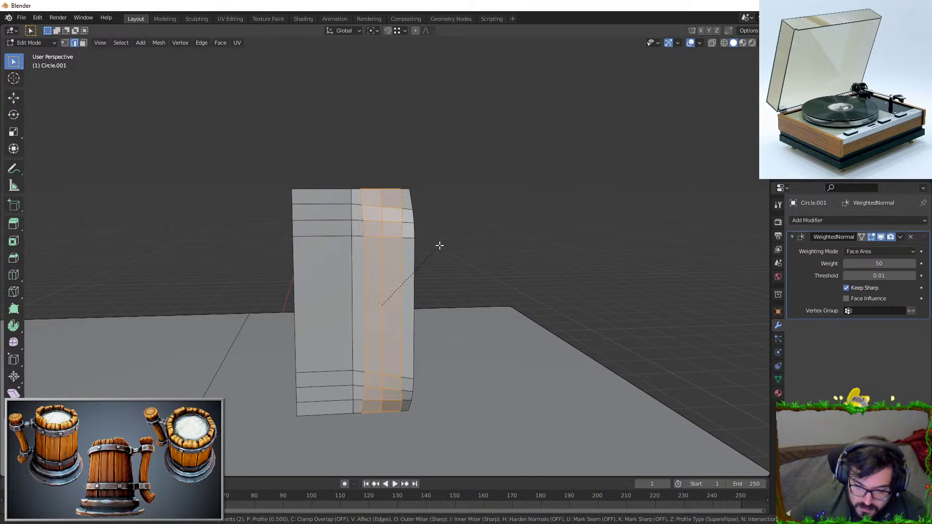
key(ctrl+z)
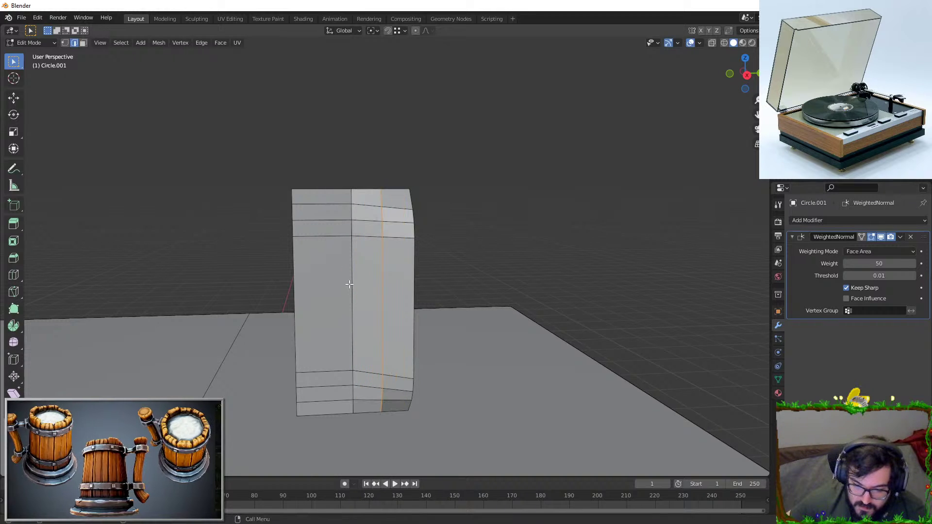
Apply smooth shading to the object and inspect the curved slat
key(Tab)
middle_drag(532, 264, 421, 289)
right_click(377, 246)
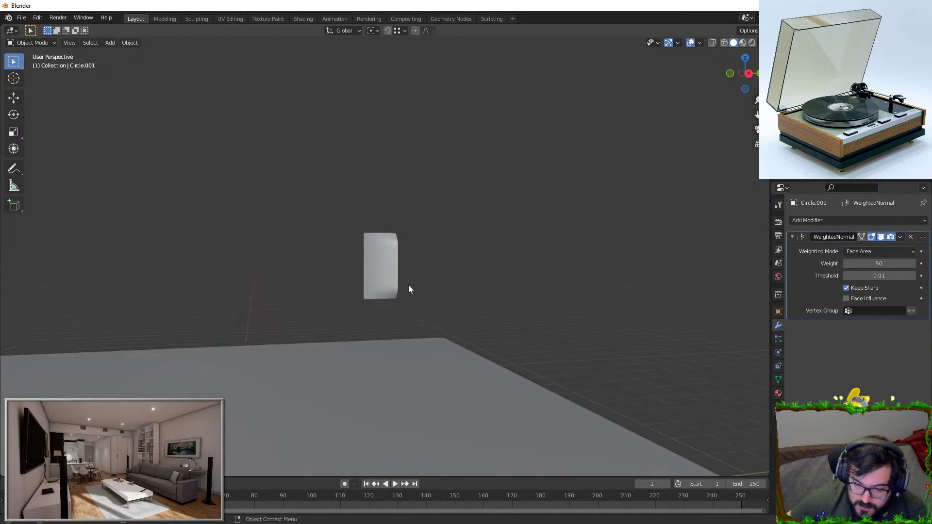
scroll(408, 273, up, 5)
click(396, 259)
scroll(396, 259, down, 12)
Separate the whole curved slat from the base mesh into its own object and select it
key(Tab)
scroll(391, 264, up, 5)
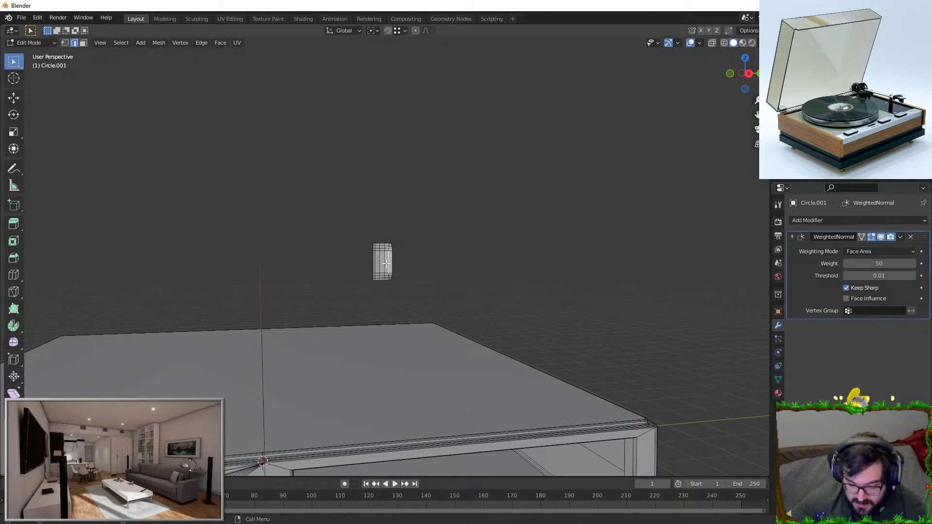
key(a)
key(F3)
text(SEPEARTE)
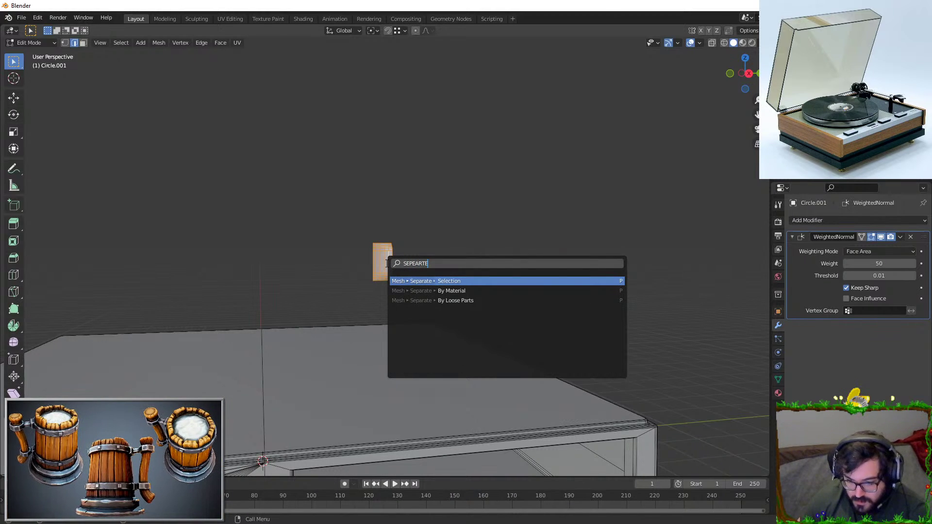
key(Down)
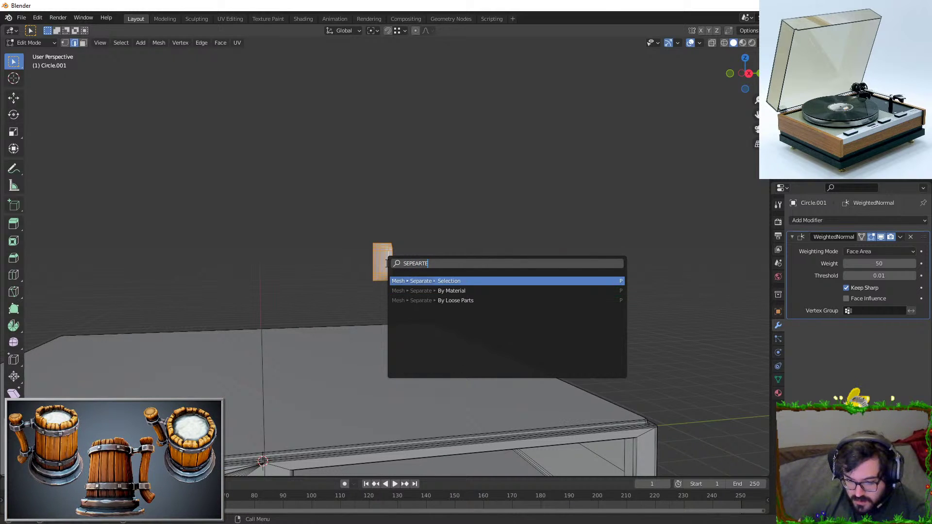
key(Return)
key(Tab)
click(402, 264)
scroll(391, 258, up, 3)
click(391, 258)
middle_drag(391, 258, 392, 264)
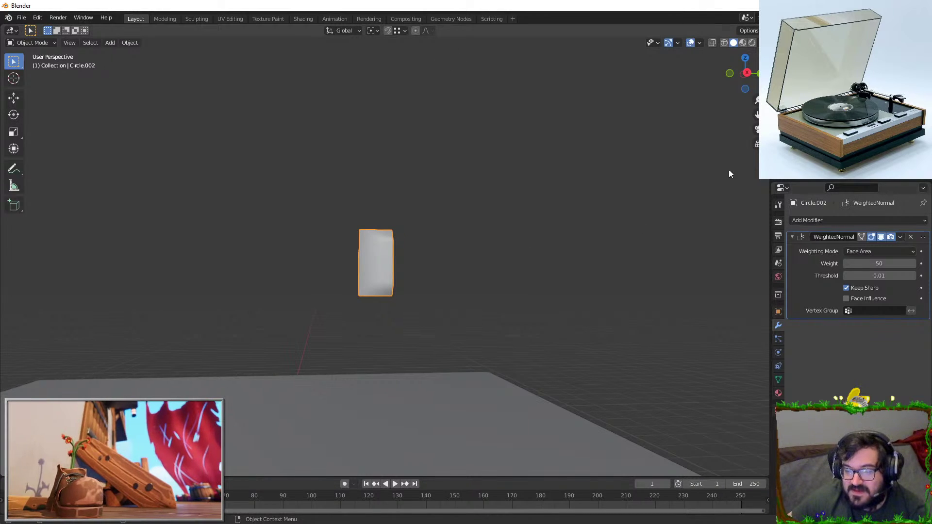
Set the slat object's origin to the centre of its geometry
click(895, 224)
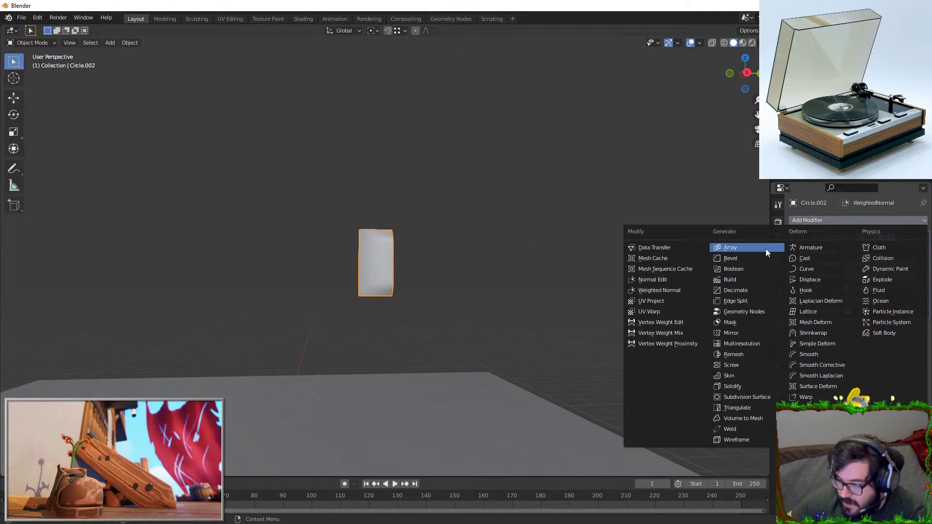
scroll(459, 241, down, 2)
key(ctrl+a)
key(Escape)
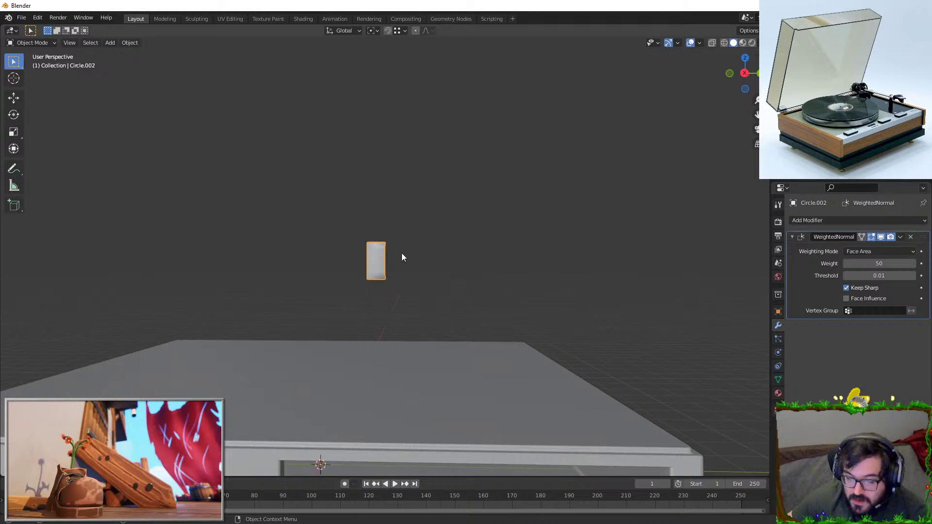
right_click(390, 254)
mouse_move(392, 289)
click(460, 320)
key(KP_Decimal)
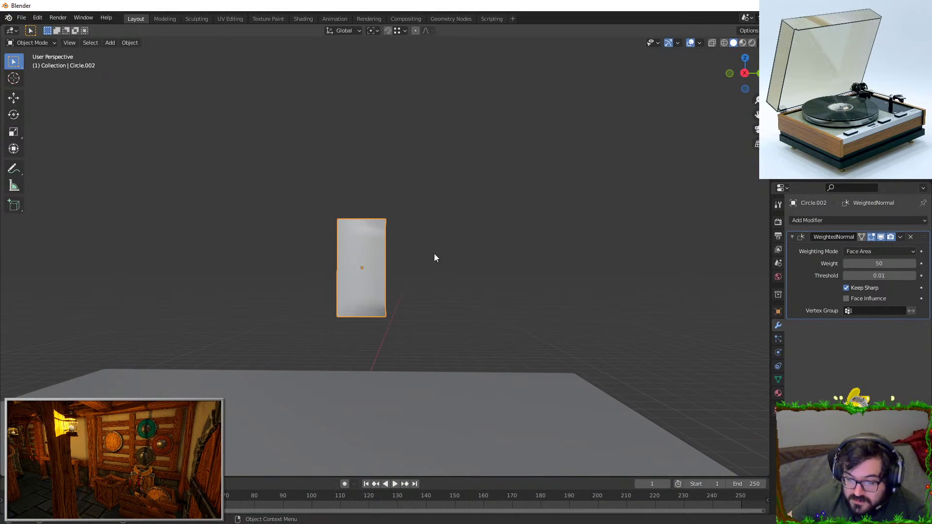
Move the slat's mesh along the Y axis so its side edge lines up with the object origin
key(KP_3)
key(Tab)
scroll(449, 233, up, 3)
key(g)
key(y)
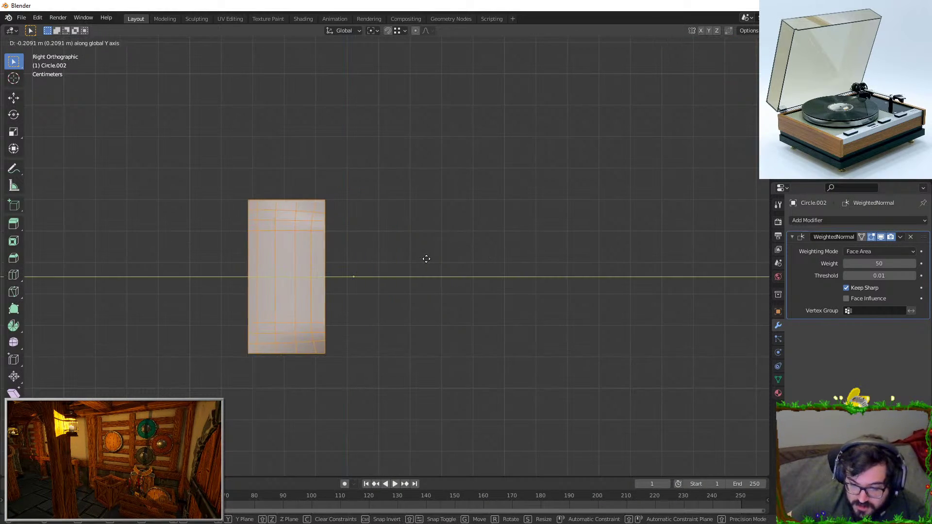
click(710, 256)
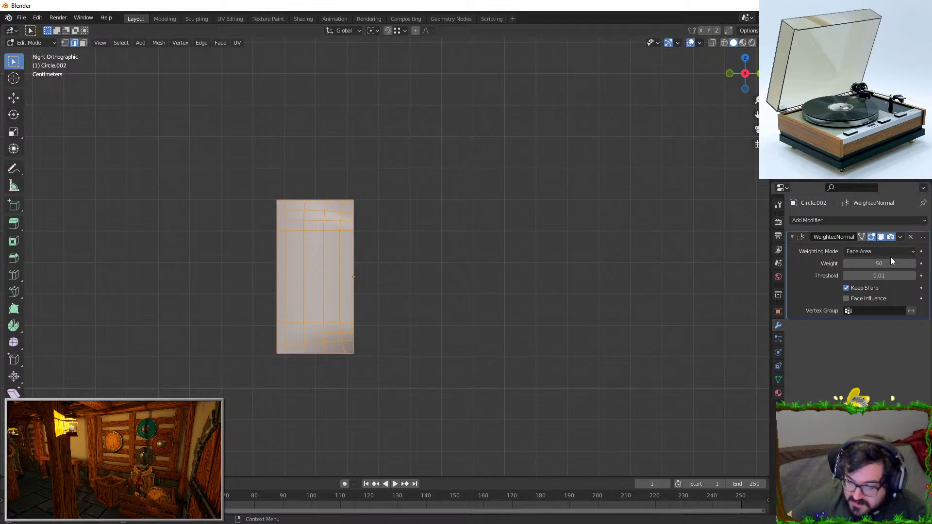
Add an Array modifier to the slat with a relative offset of 0 in X and 1 in Y
key(Tab)
click(821, 219)
click(718, 245)
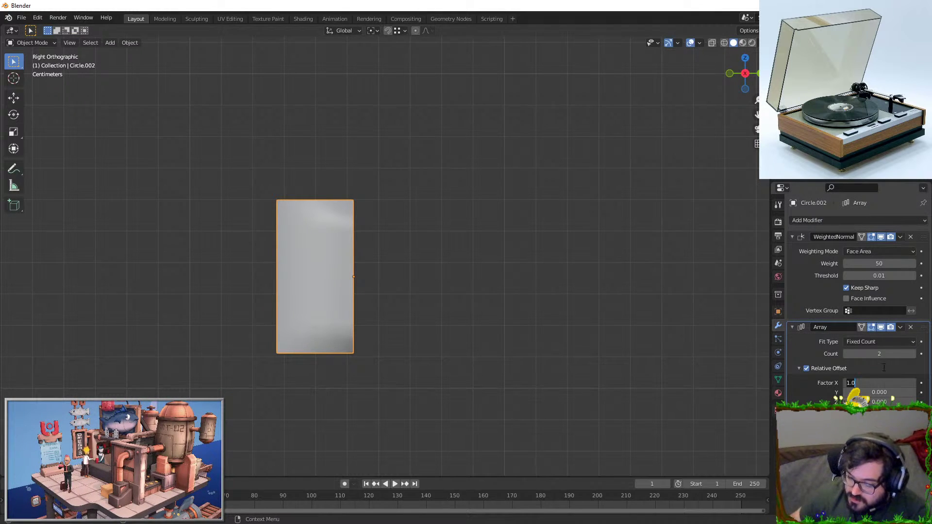
text(0)
key(Tab)
text(1)
key(Return)
middle_drag(384, 274, 374, 311)
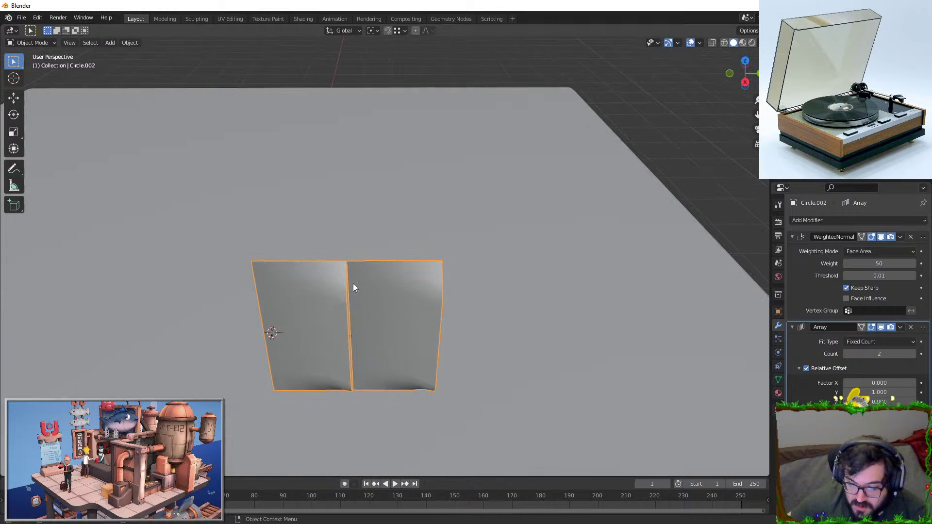
Extrude the slat's upper and lower border edges outward by scaling them along Z by about 1.3
key(Tab)
middle_drag(432, 299, 338, 195)
alt+click(282, 181)
shift+middle_drag(358, 391, 388, 269)
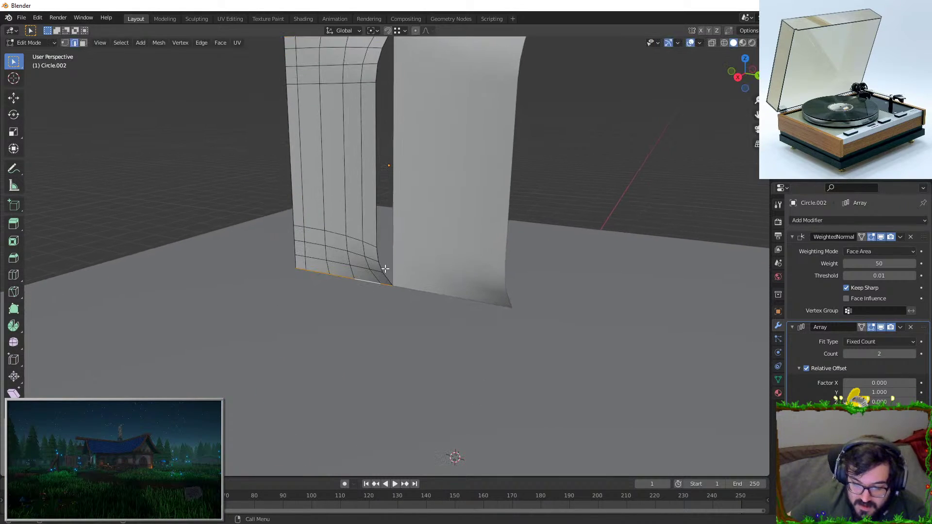
key(s)
key(z)
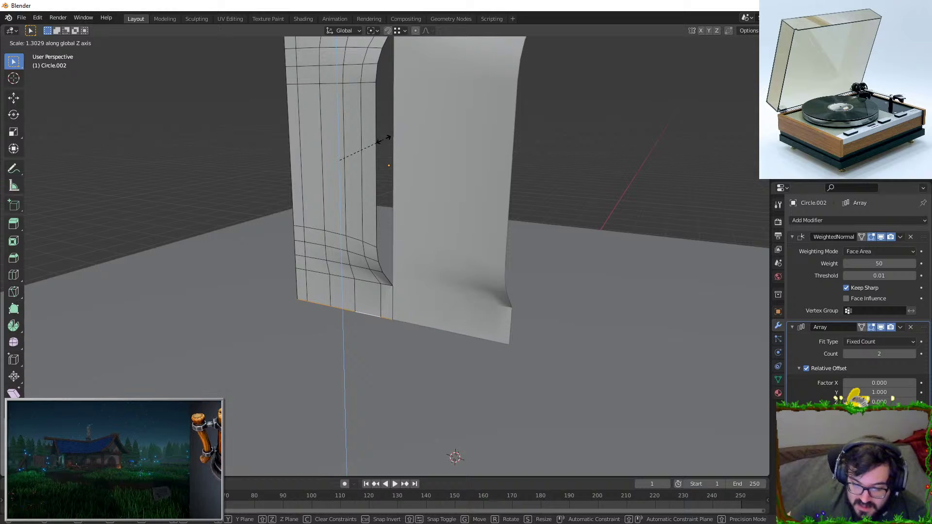
key(Return)
key(Tab)
scroll(426, 210, down, 3)
middle_drag(427, 209, 514, 271)
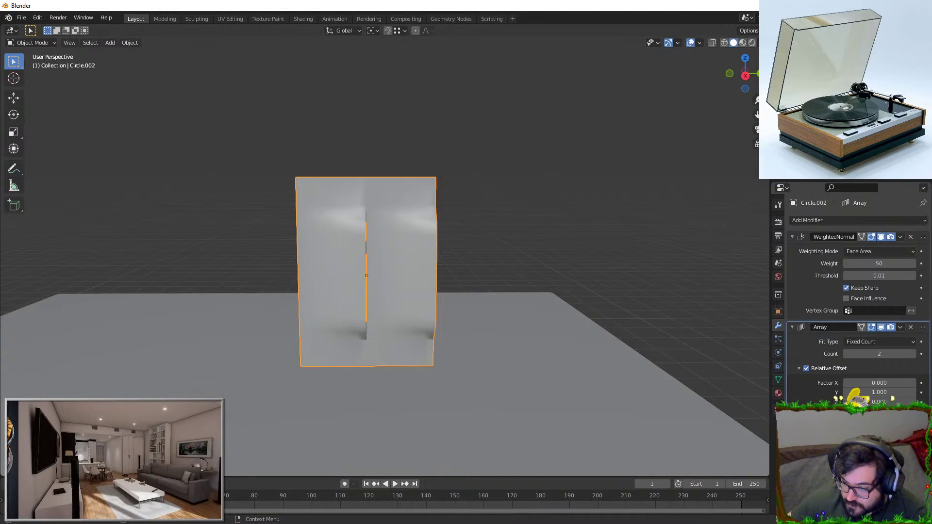
Add a level 2 Subdivision Surface modifier to the slat and reopen its mesh for editing
key(ctrl+2)
middle_drag(482, 305, 449, 250)
key(Tab)
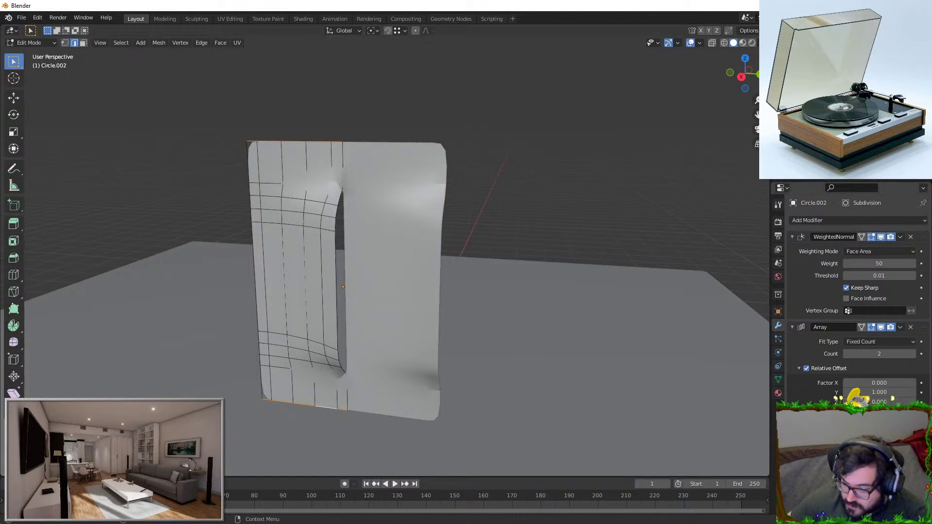
Try a different merge distance on the Array modifier and check the opening between the two panel copies
scroll(857, 301, down, 3)
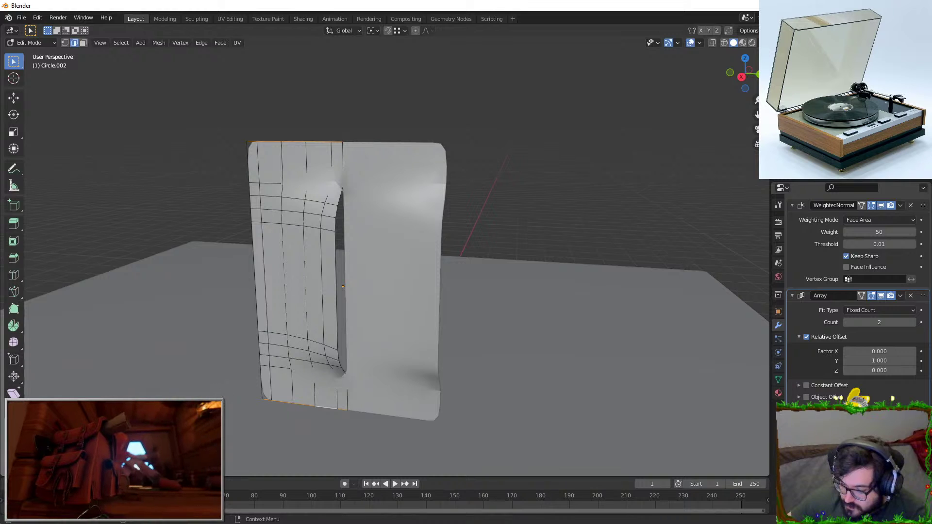
mouse_move(879, 423)
mouse_down()
mouse_move(897, 423)
mouse_move(885, 423)
mouse_up()
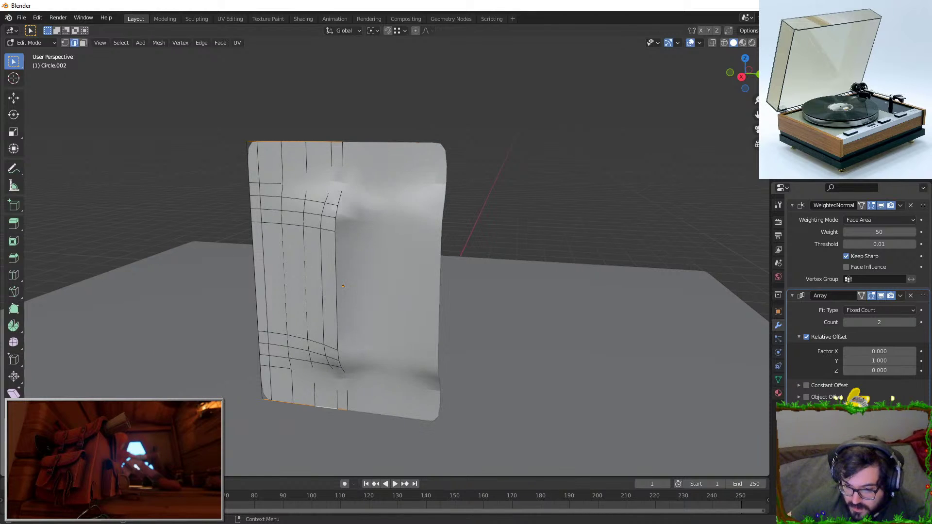
key(Tab)
middle_drag(567, 214, 495, 193)
click(503, 186)
key(Tab)
alt+click(322, 285)
middle_drag(322, 286, 313, 284)
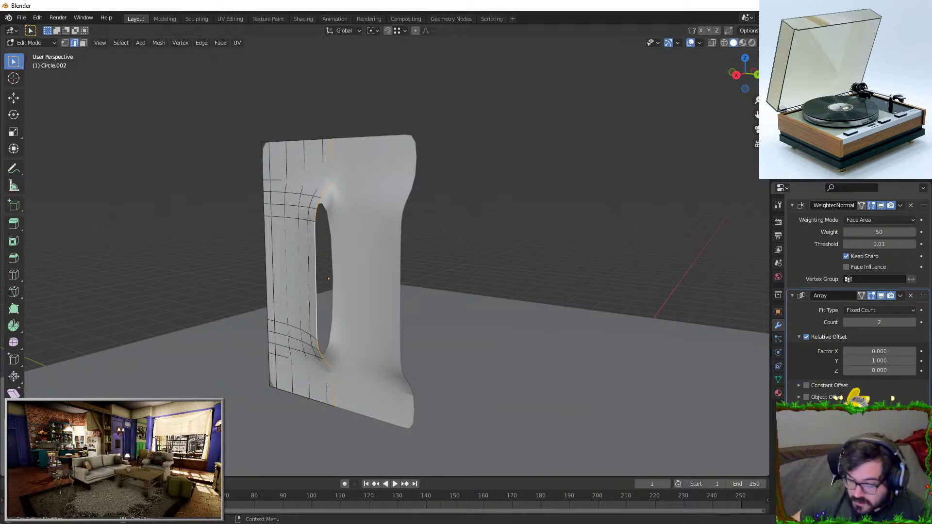
key(Tab)
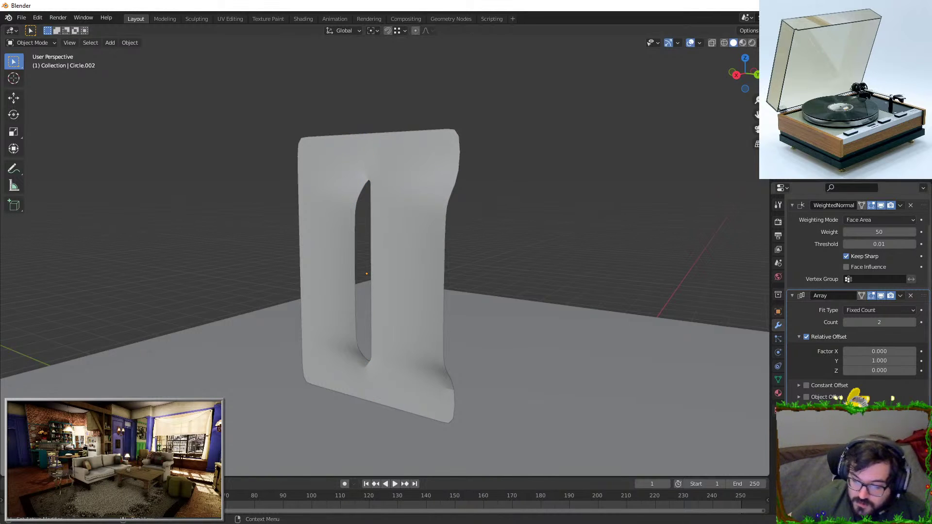
Set the Array modifier's count to 46 and check the resulting row of slots
scroll(499, 187, down, 2)
scroll(855, 316, down, 1)
scroll(816, 322, up, 3)
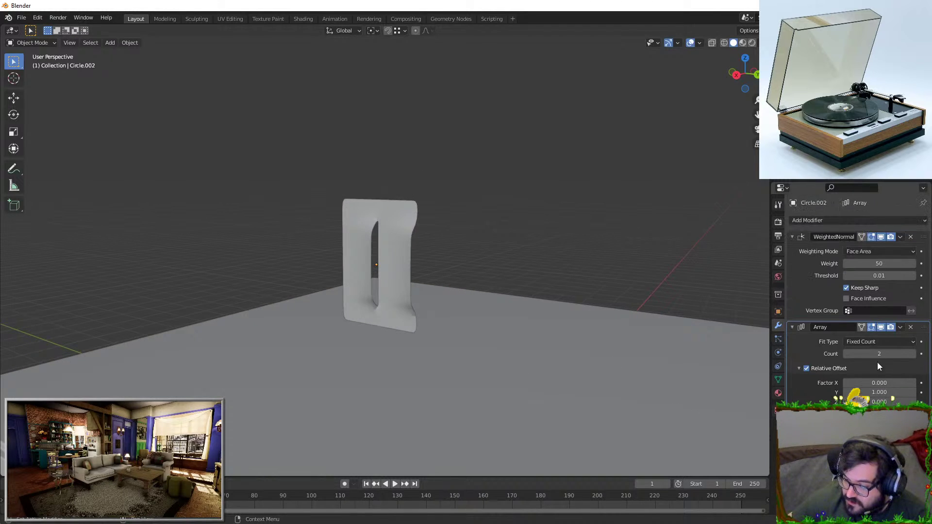
drag(878, 353, 912, 354)
scroll(546, 281, down, 6)
middle_drag(546, 275, 451, 228)
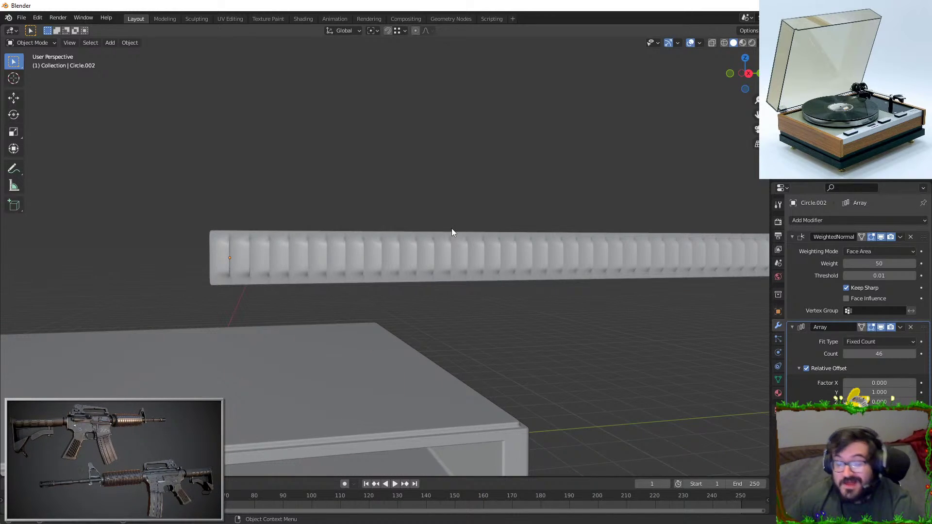
middle_drag(452, 228, 158, 271)
Examine the mesh around the upper corner of the first slot in the repeated panel
key(Tab)
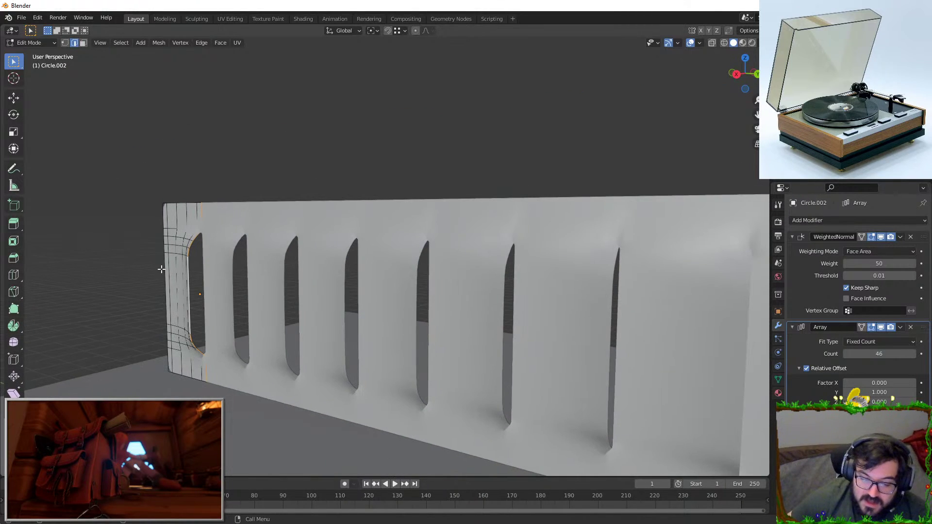
key(Tab)
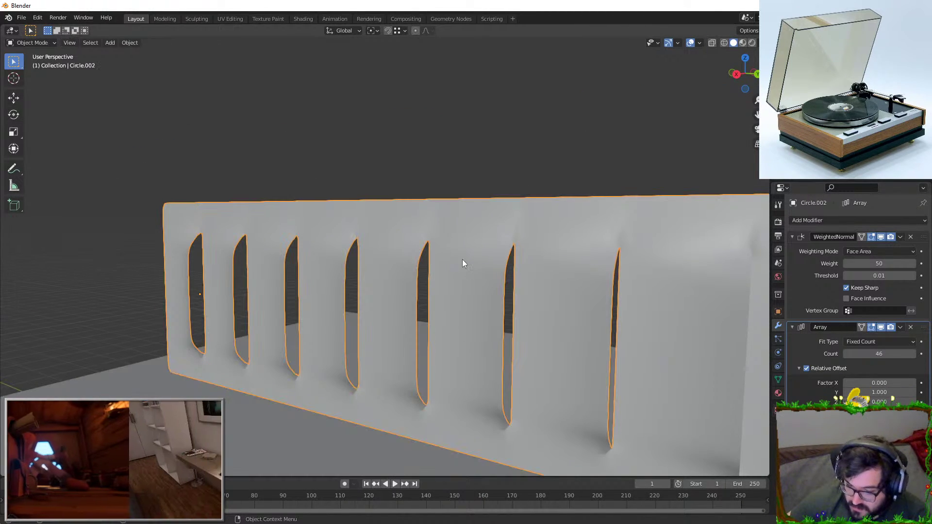
key(Tab)
middle_drag(462, 262, 275, 237)
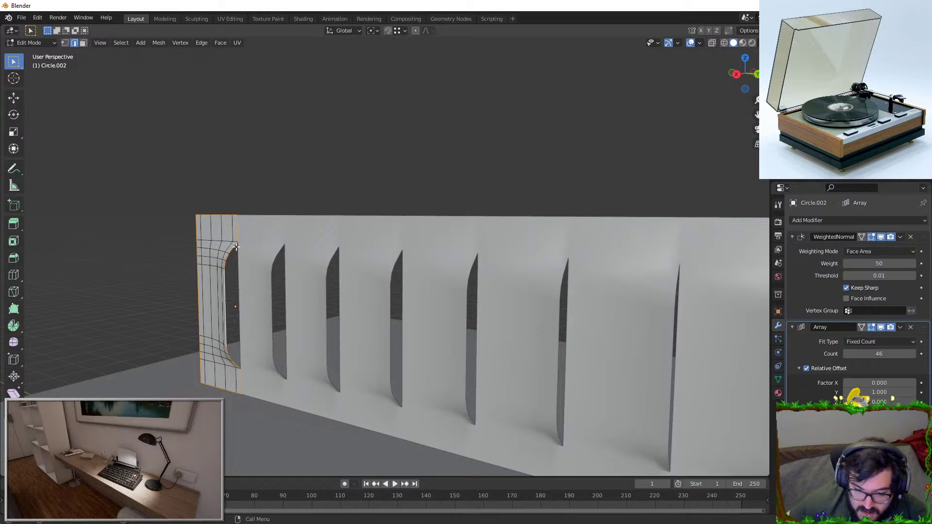
key(KP_Decimal)
scroll(353, 220, down, 5)
middle_drag(353, 218, 337, 233)
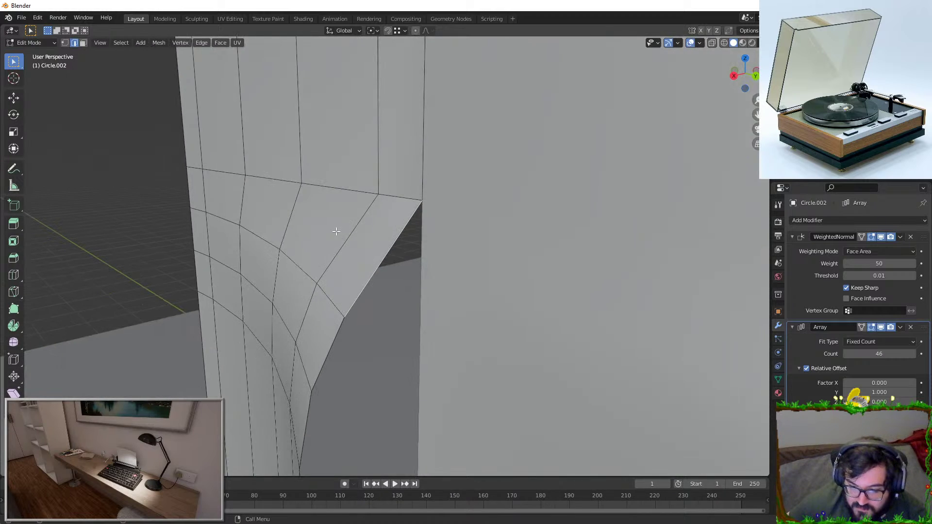
scroll(325, 221, down, 4)
Try to extrude the first panel segment's outer boundary edges along the X axis
alt+click(264, 159)
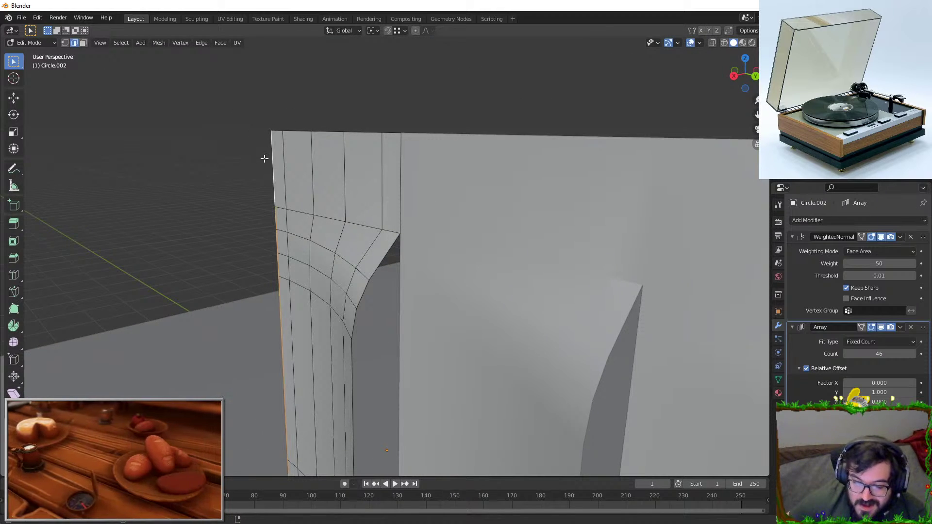
scroll(291, 117, down, 5)
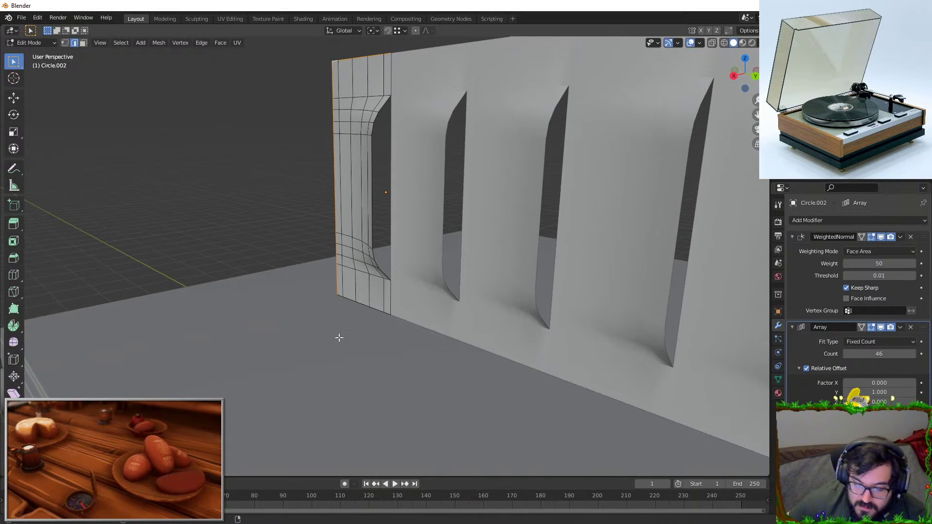
middle_drag(376, 341, 373, 307)
key(e)
key(x)
click(356, 303)
key(Tab)
key(Tab)
Extrude the curved rim edges of the first slot backward to give the opening thickness
middle_drag(323, 257, 305, 198)
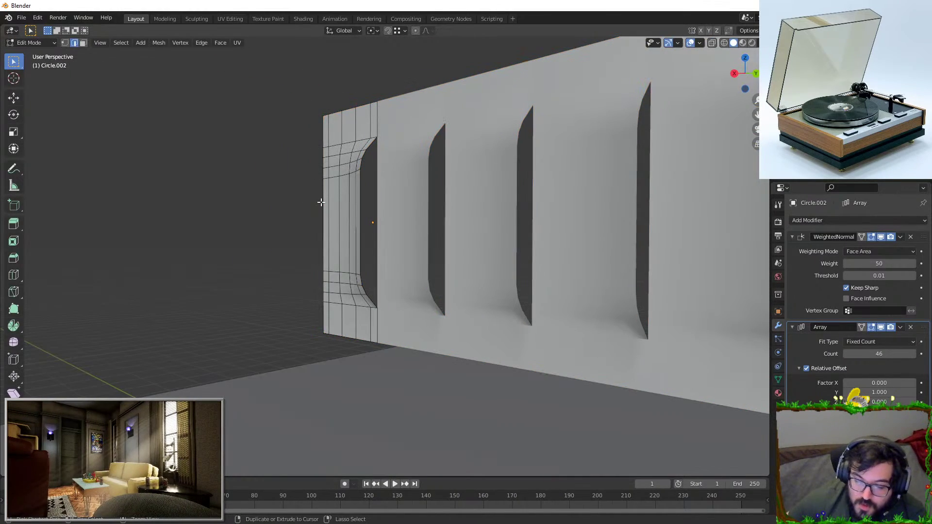
scroll(378, 179, up, 3)
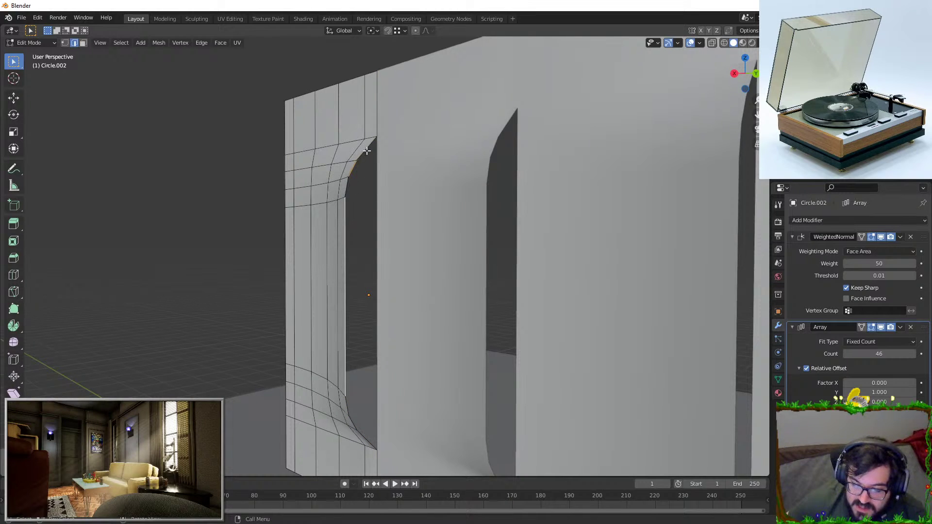
alt+click(350, 273)
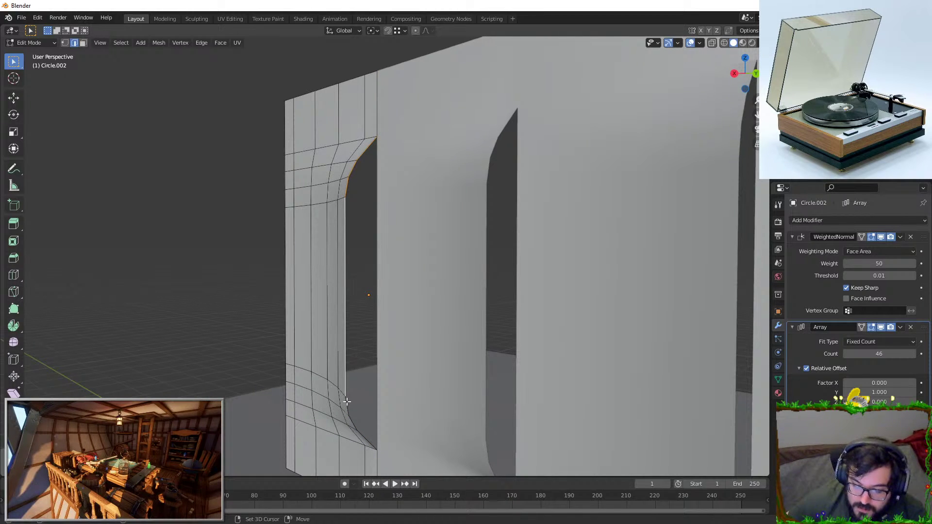
key(ctrl+b)
click(396, 342)
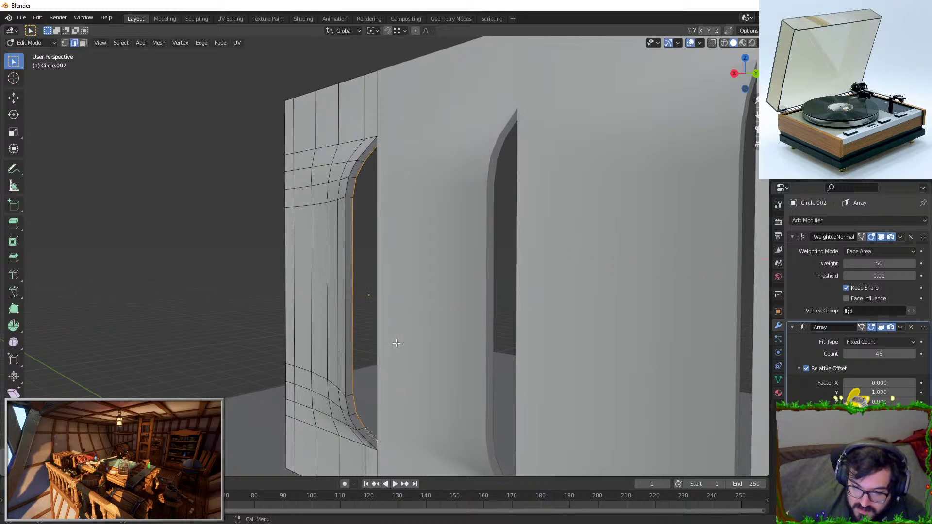
Merge the extruded rim's end vertex with the slot's upper corner vertex at the back of the panel
middle_drag(391, 224, 305, 221)
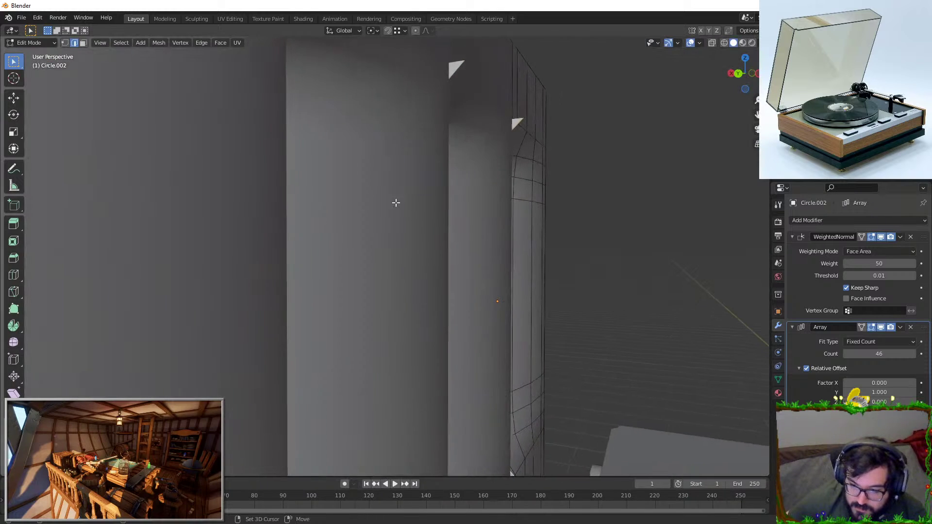
shift+middle_drag(403, 191, 335, 245)
middle_drag(280, 230, 398, 238)
key(F3)
text(M)
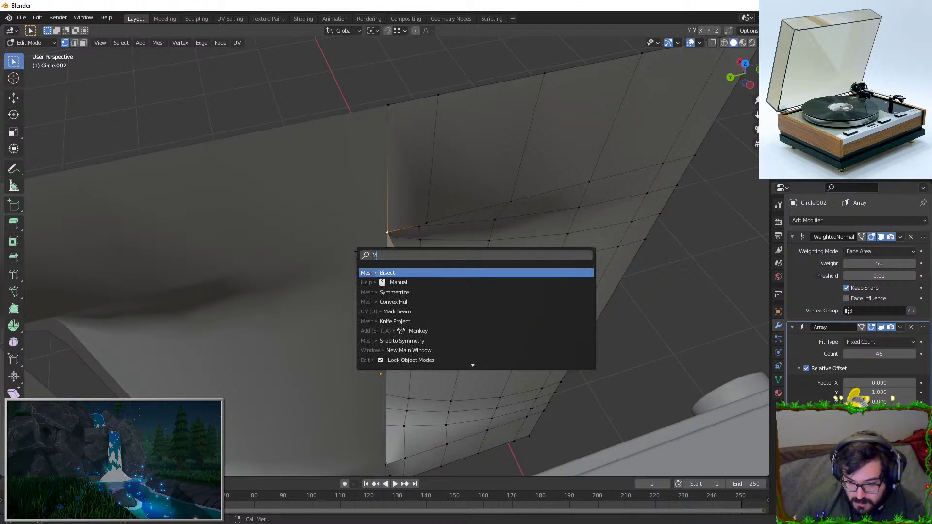
key(Return)
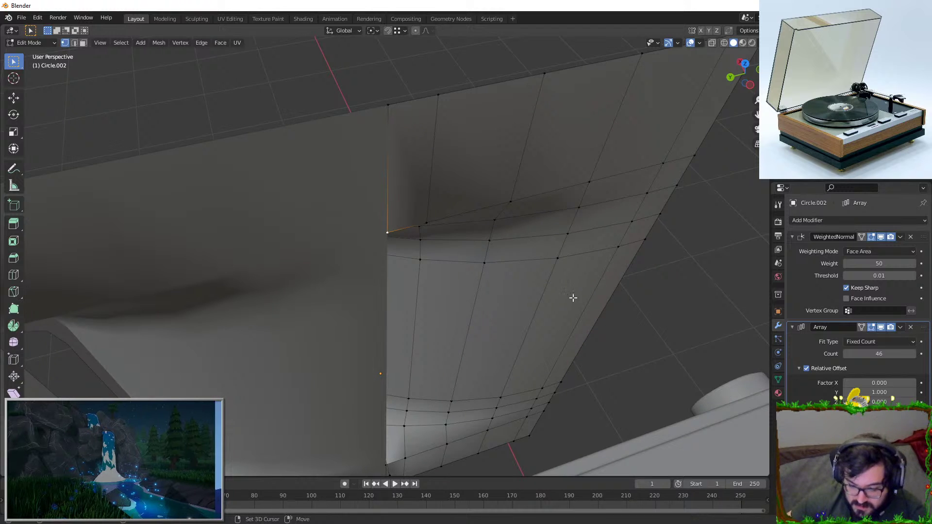
Move the slot's extruded rim edges about 0.012 m backward along the X axis
middle_drag(587, 291, 464, 267)
middle_drag(399, 274, 350, 258)
key(Tab)
key(Tab)
scroll(350, 258, up, 5)
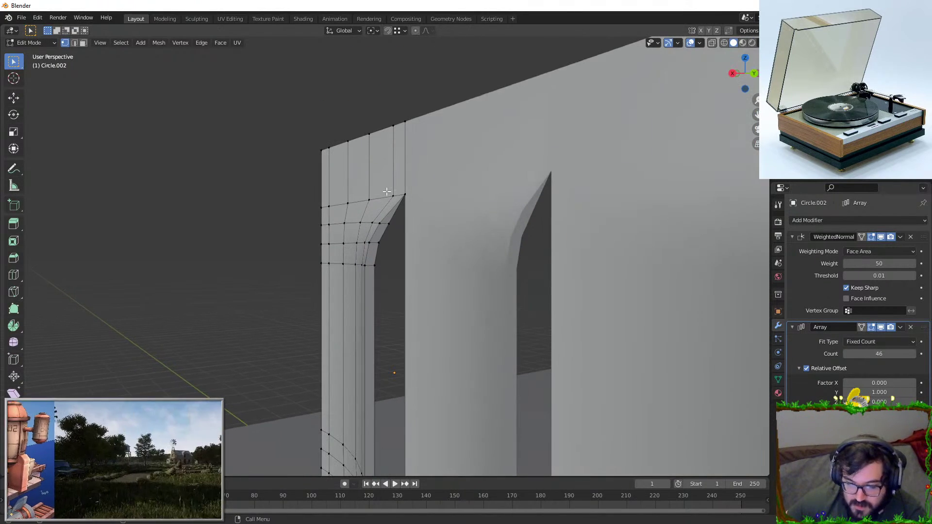
shift+middle_drag(376, 262, 365, 54)
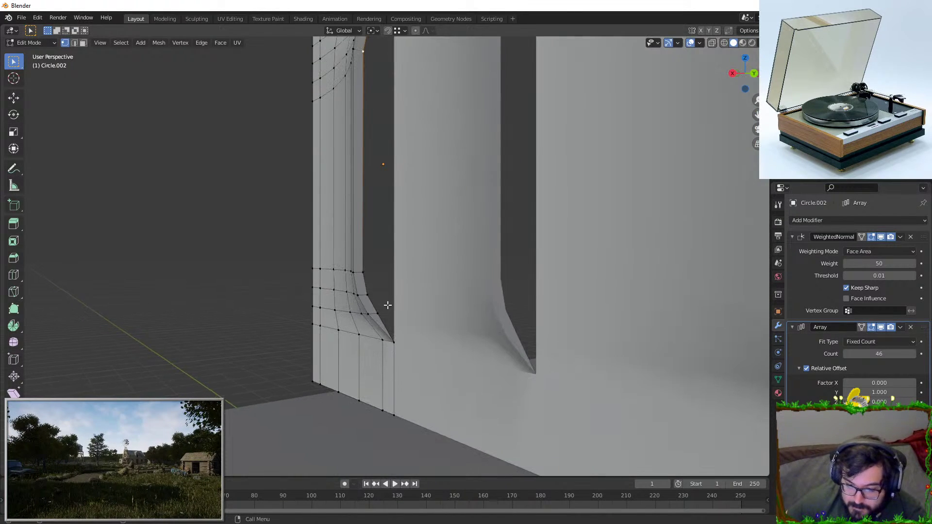
key(g)
key(x)
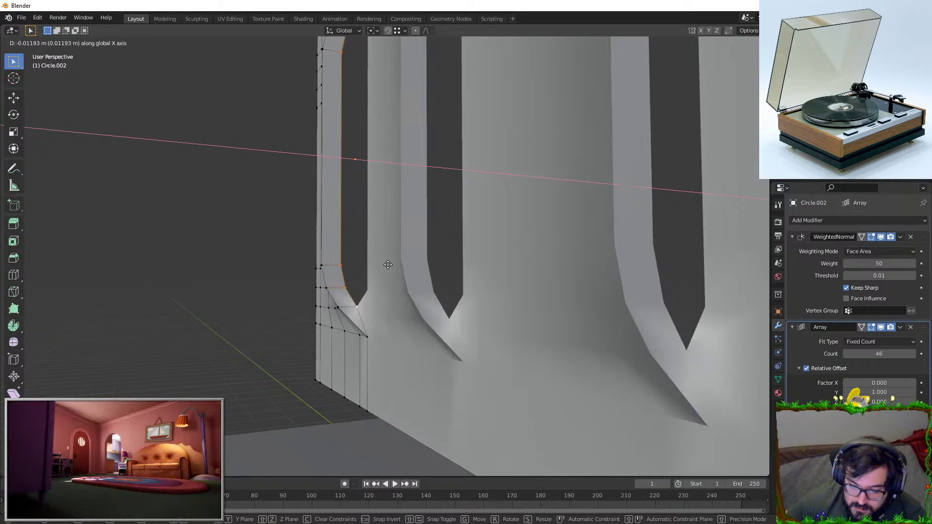
click(385, 265)
scroll(385, 265, up, 4)
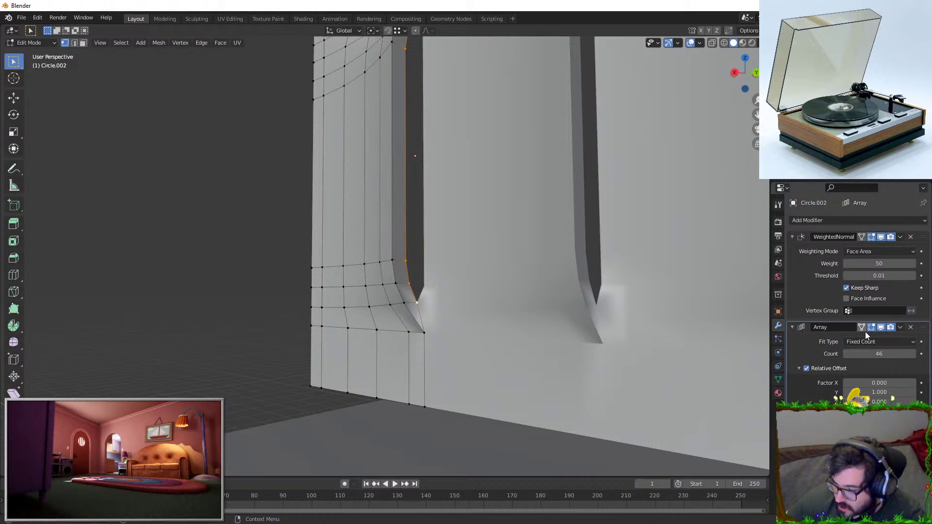
Set the Array modifier's merge distance to 0.005 m and move the slot's rim edges about 0.015 m further backward along X
scroll(864, 328, down, 3)
click(879, 395)
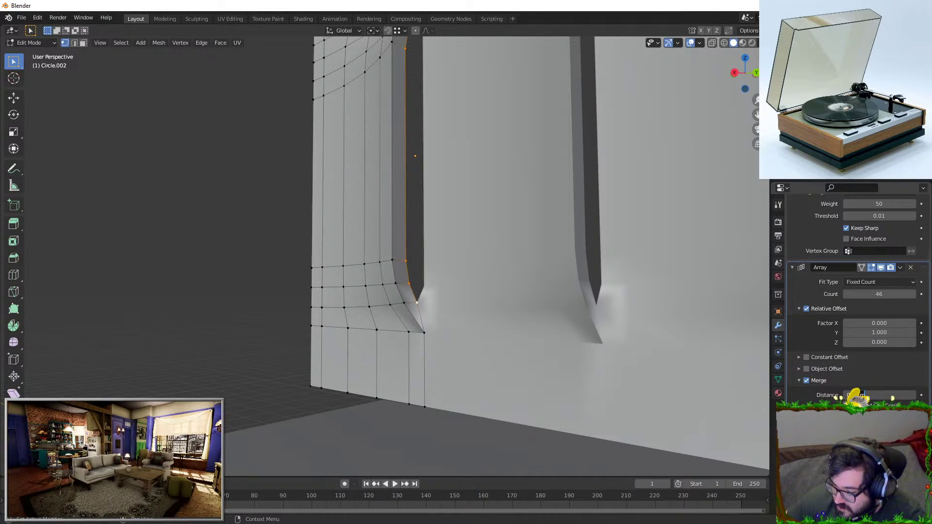
middle_drag(407, 272, 379, 228)
scroll(389, 199, up, 3)
key(g)
key(x)
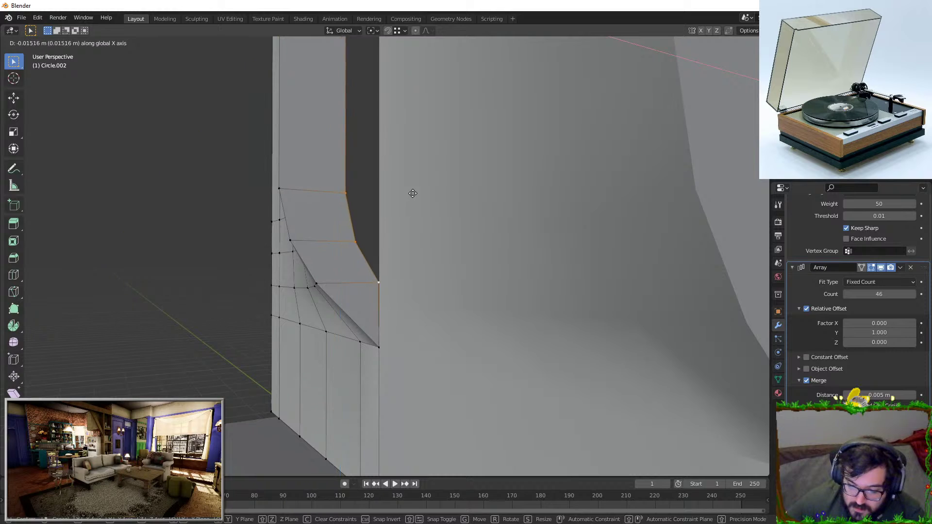
click(412, 192)
scroll(423, 204, down, 3)
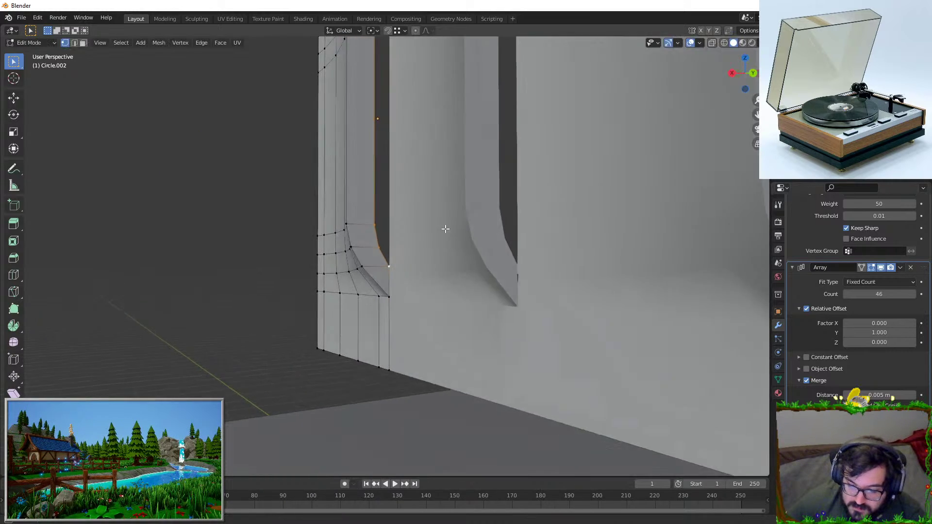
middle_drag(443, 228, 461, 227)
Try several merge distances on the Array modifier, including 0.002 m and 0.02 m, and settle on 0.01 m
key(Tab)
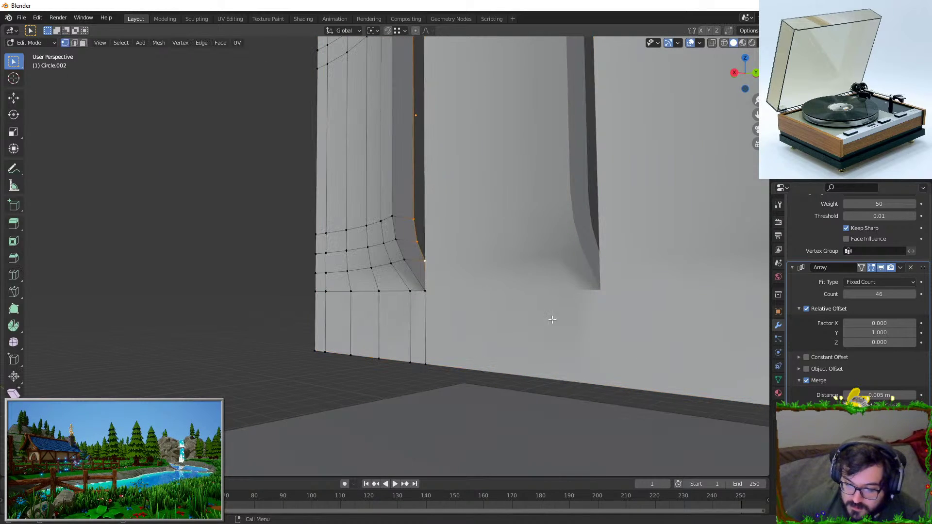
key(Return)
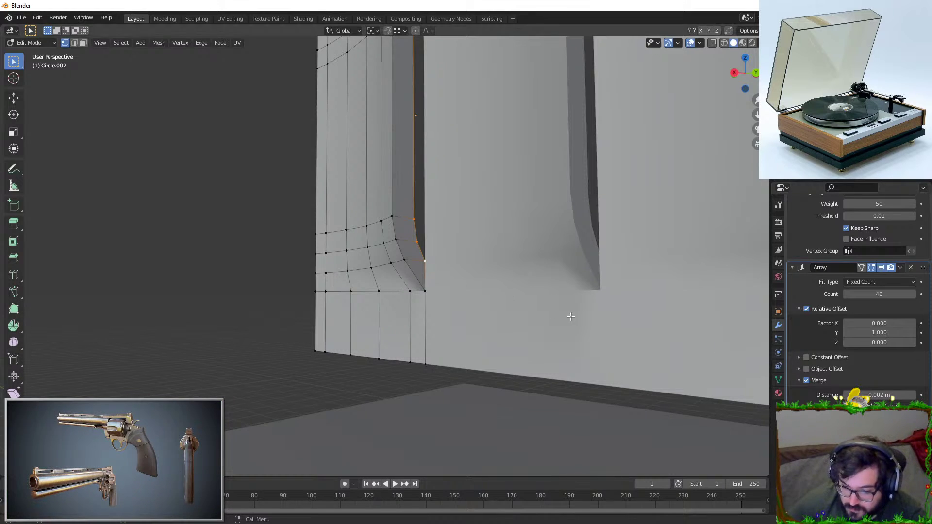
double_click(874, 395)
text(1)
key(Return)
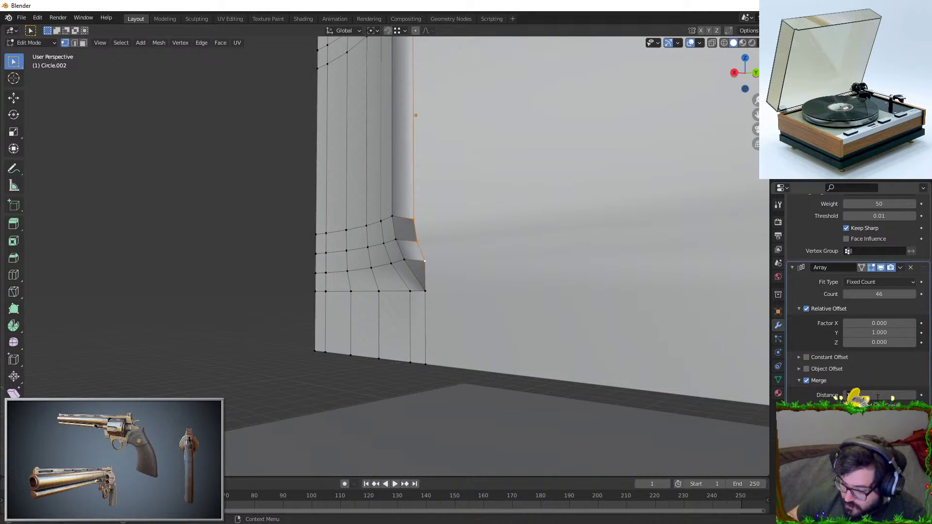
text(0.02)
key(Return)
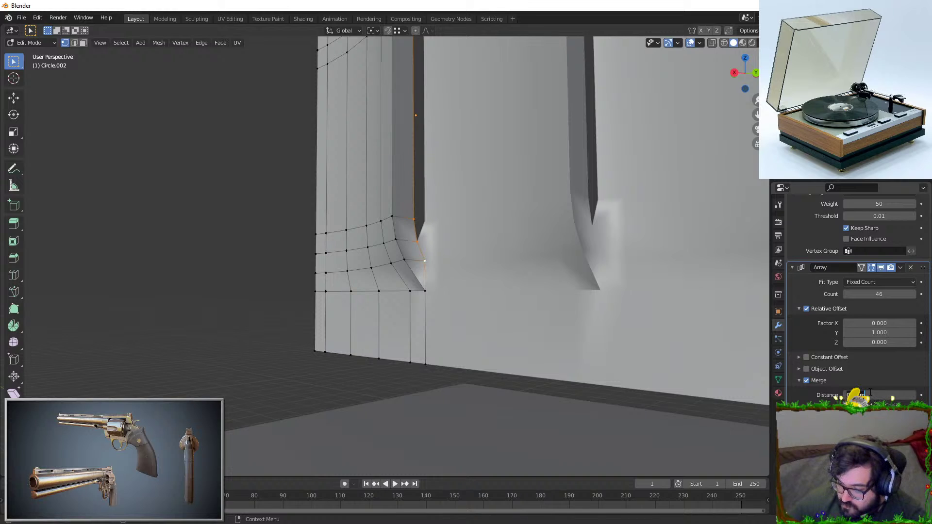
text(1)
key(Return)
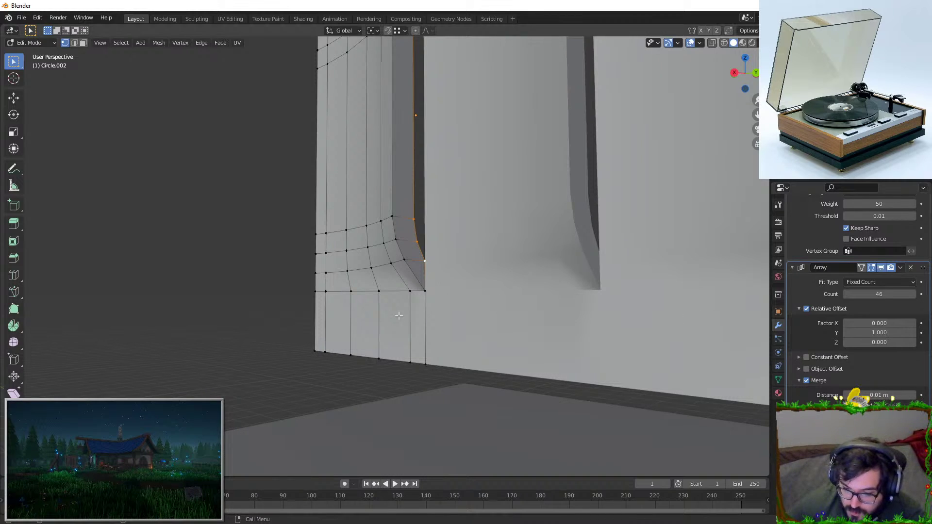
Move the end vertex of the slot's extruded rim slightly upward along the Z axis
key(g)
key(z)
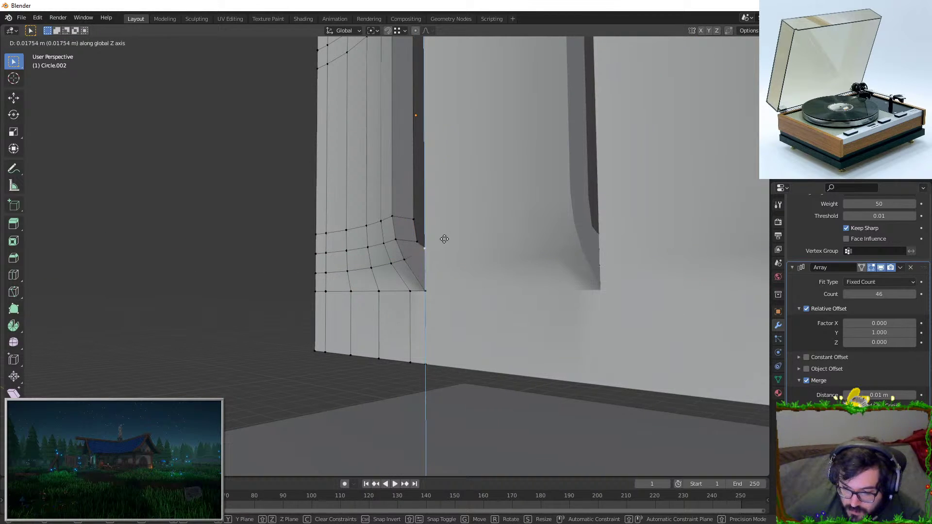
click(445, 252)
key(Tab)
Set the panel mesh's Auto Smooth angle to 73.5°
scroll(471, 356, down, 3)
middle_drag(473, 358, 500, 340)
scroll(600, 353, up, 2)
click(778, 379)
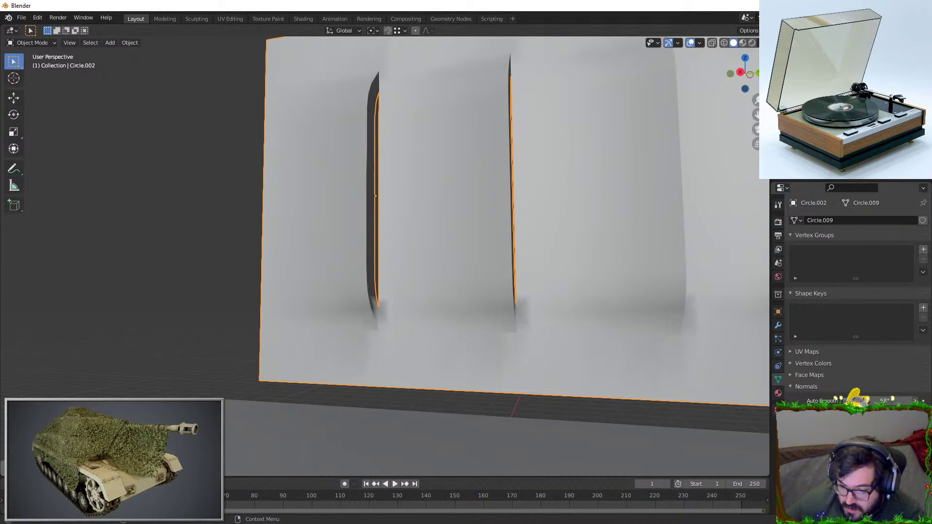
mouse_move(884, 400)
mouse_down()
mouse_move(896, 401)
mouse_move(879, 400)
mouse_up()
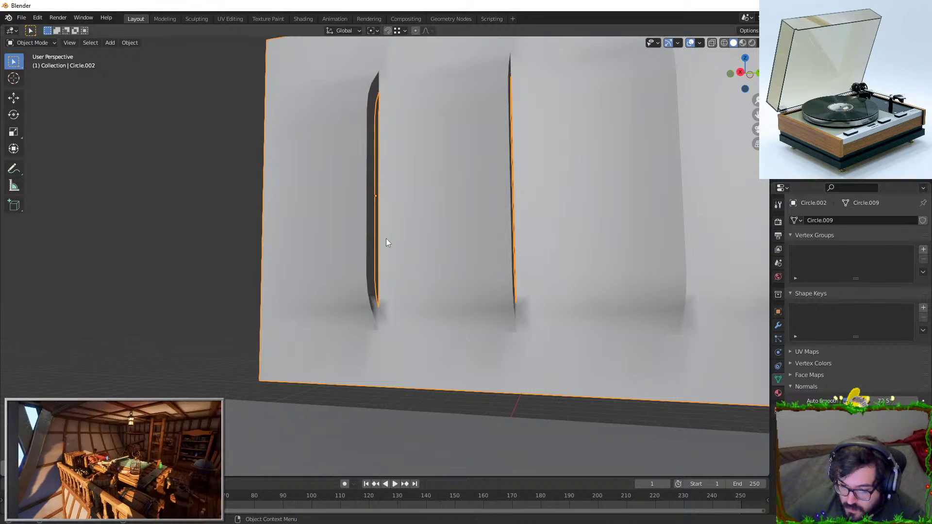
scroll(381, 241, down, 2)
Bevel the slot's front rim edges with a narrow bevel
key(Tab)
middle_drag(374, 244, 373, 257)
click(74, 43)
shift+middle_drag(349, 214, 320, 262)
scroll(321, 262, up, 1)
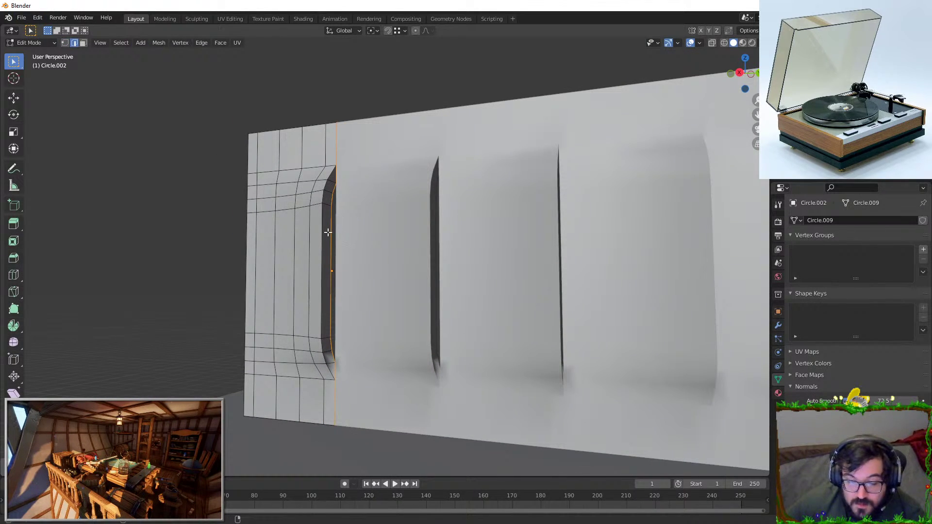
key(ctrl+b)
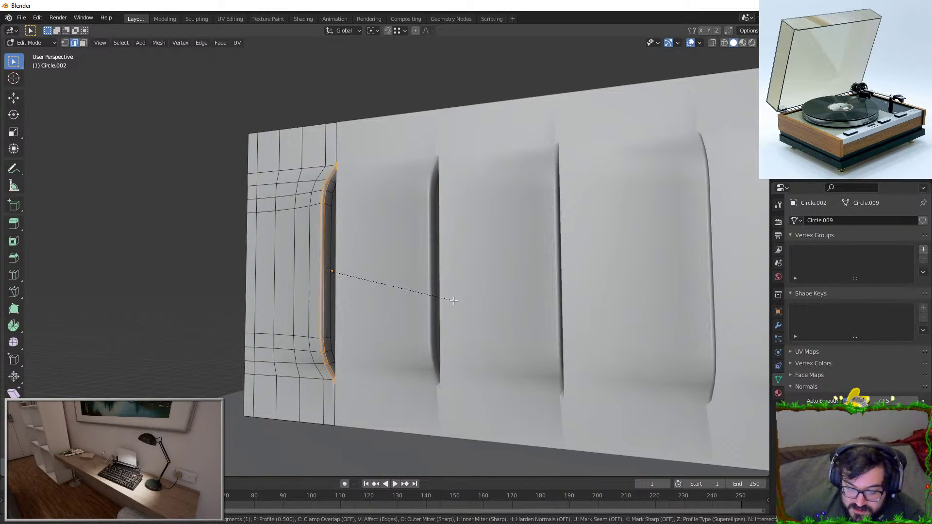
click(453, 301)
key(Tab)
middle_drag(339, 298, 457, 254)
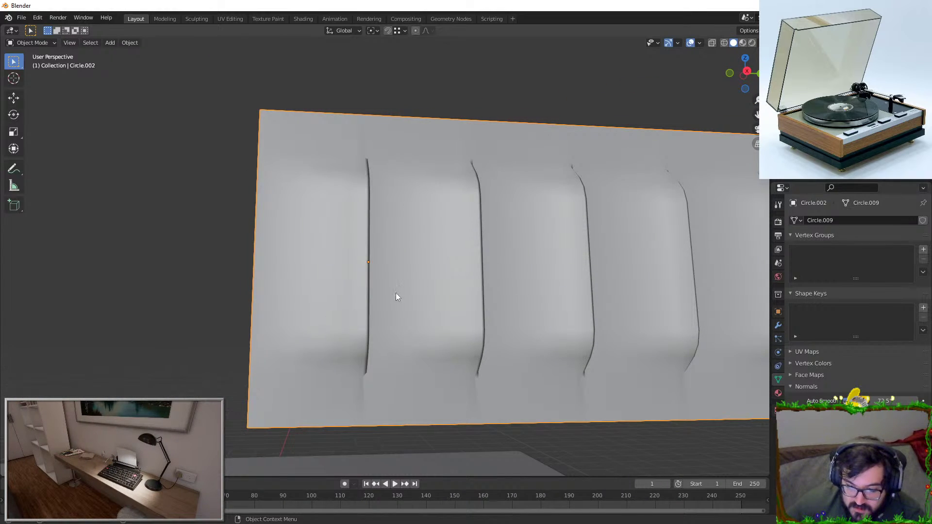
Try to bevel the slot rim together with the vertical edges directly above and below the slot
key(Tab)
middle_drag(407, 295, 330, 154)
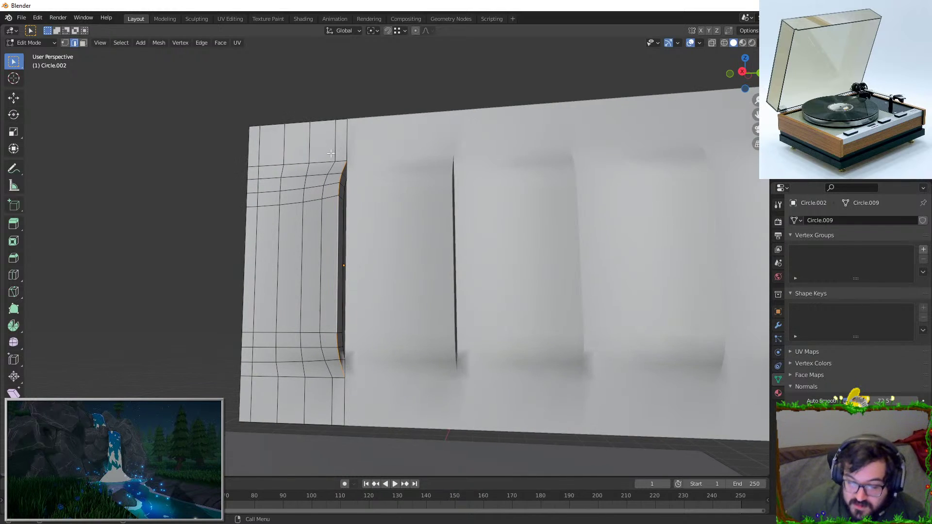
shift+click(345, 400)
key(ctrl+b)
right_click(471, 299)
Try adding a vertical edge loop slid tight against the slot's front rim
scroll(349, 317, up, 2)
mouse_move(327, 367)
shift+middle_down()
mouse_move(349, 317)
mouse_move(340, 350)
shift+middle_up()
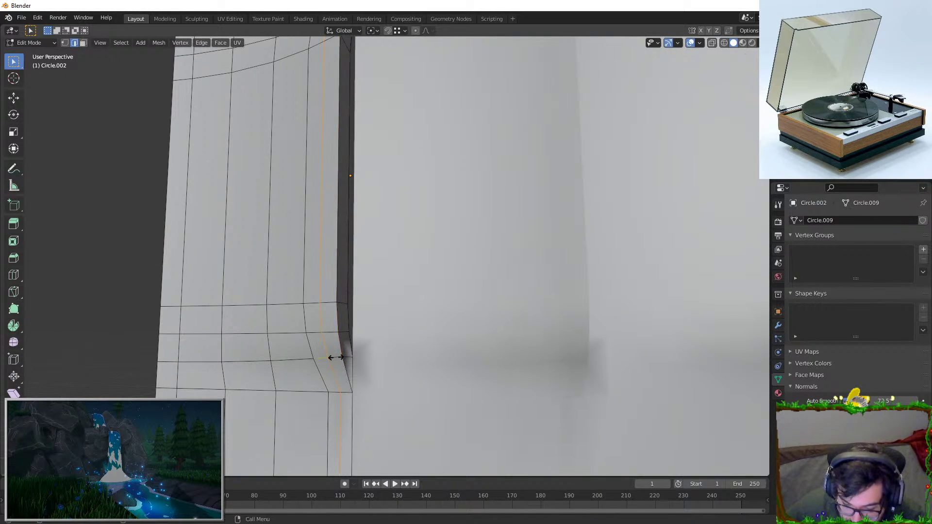
key(g)
key(g)
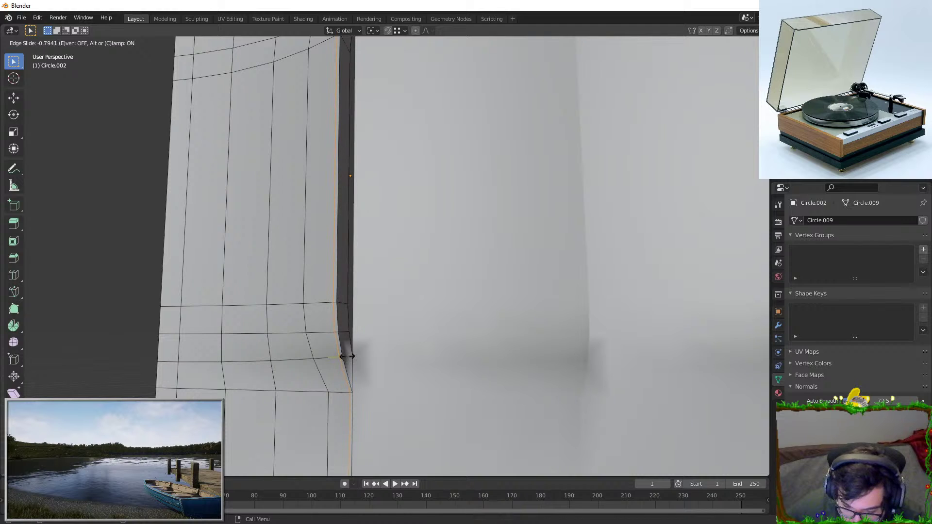
click(347, 357)
shift+middle_drag(347, 357, 365, 290)
shift+middle_drag(322, 194, 324, 258)
scroll(324, 257, up, 3)
scroll(340, 258, down, 3)
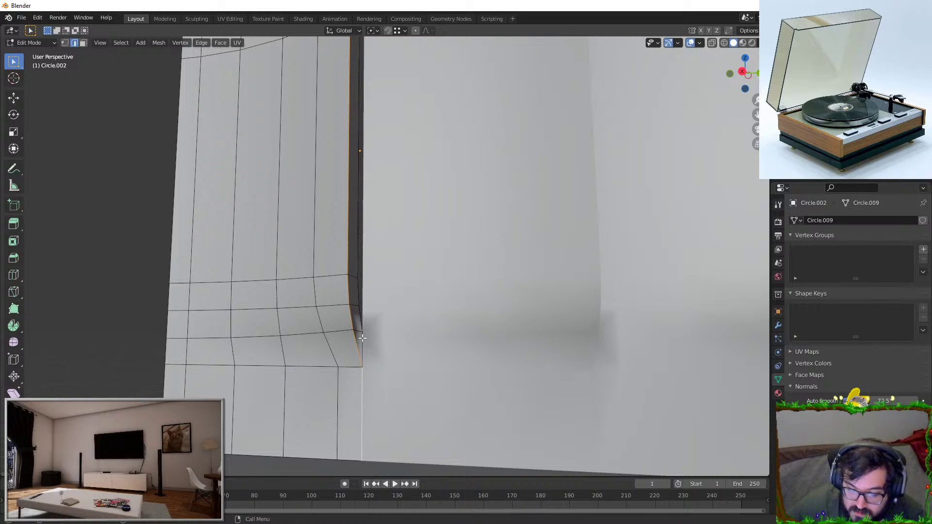
Knife-cut an edge from the lower end of the rim bevel straight down to the panel's bottom edge
shift+middle_drag(419, 376, 430, 211)
scroll(430, 212, up, 4)
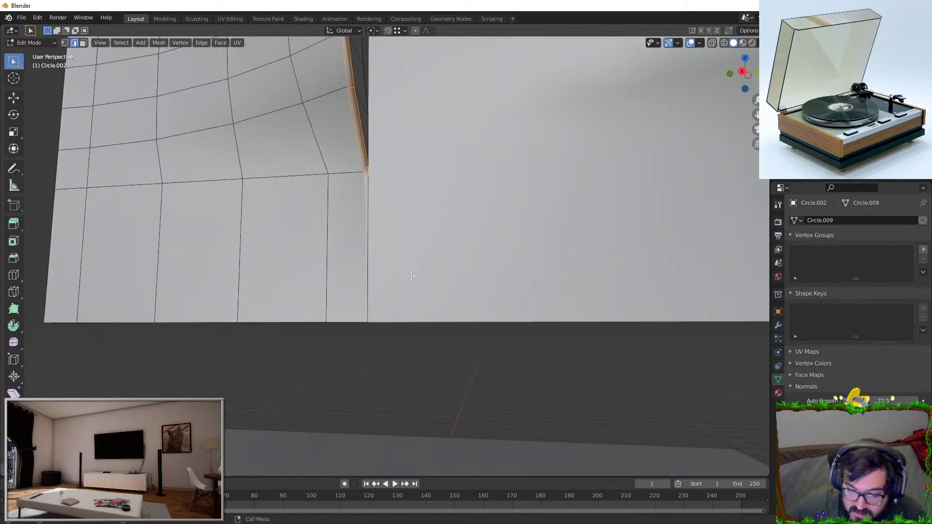
shift+middle_drag(328, 156, 339, 291)
scroll(364, 395, down, 3)
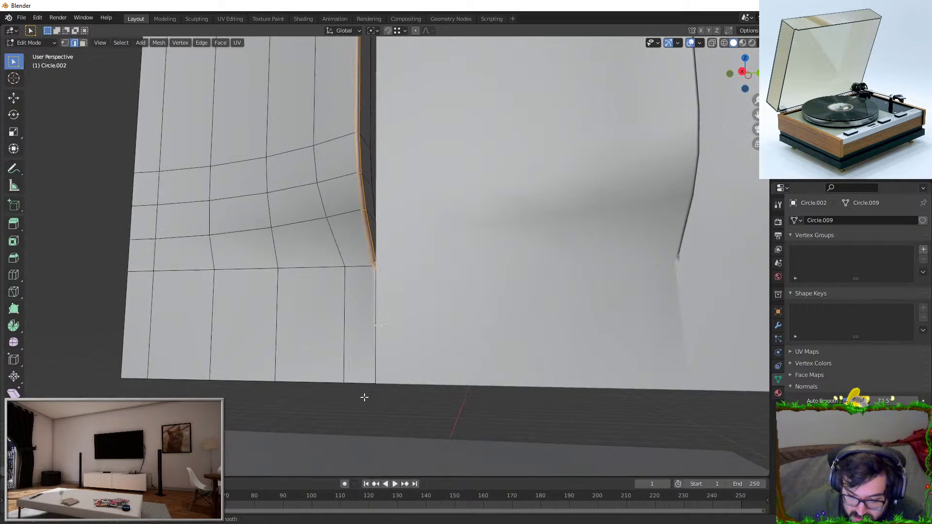
key(alt+a)
right_click(365, 378)
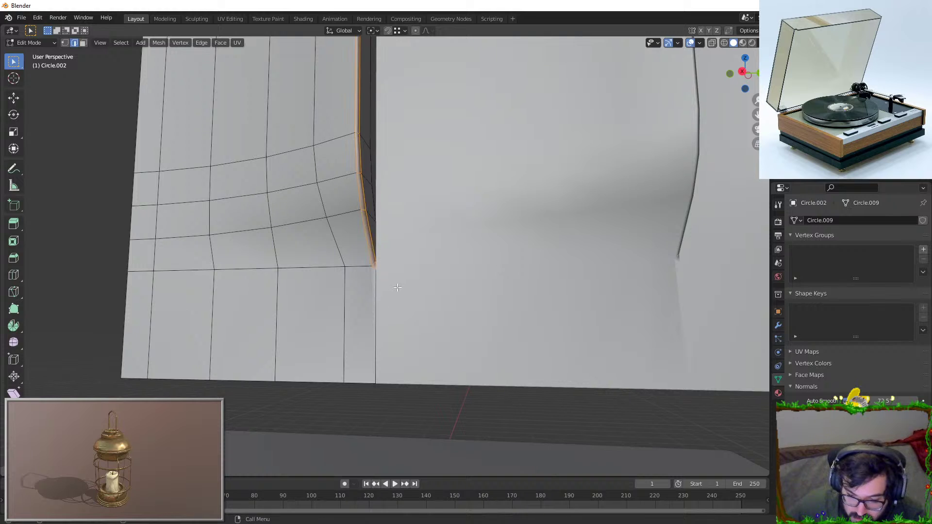
scroll(371, 266, up, 1)
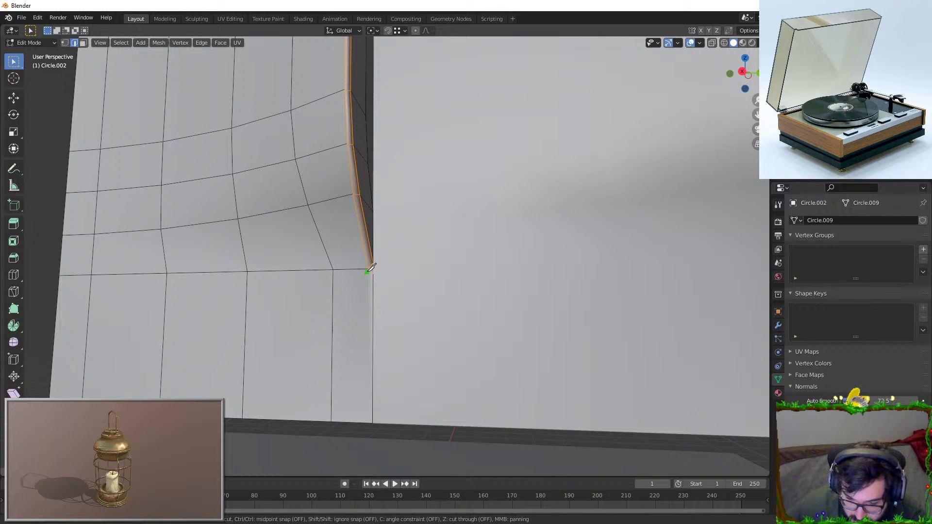
click(369, 423)
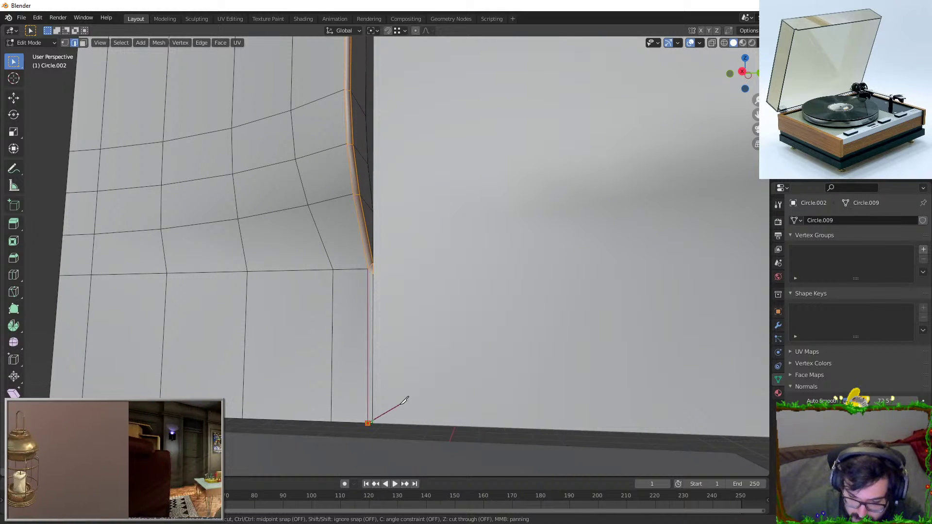
key(Return)
Knife-cut a matching edge from the upper end of the rim bevel to the panel's top edge
scroll(383, 248, down, 3)
shift+middle_drag(388, 248, 362, 466)
shift+middle_drag(357, 137, 347, 287)
scroll(347, 287, up, 2)
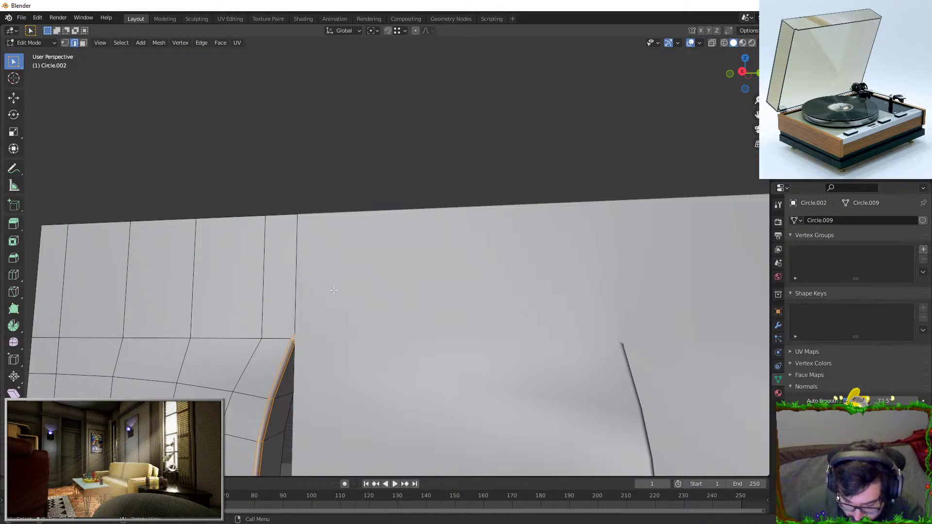
click(294, 217)
key(Return)
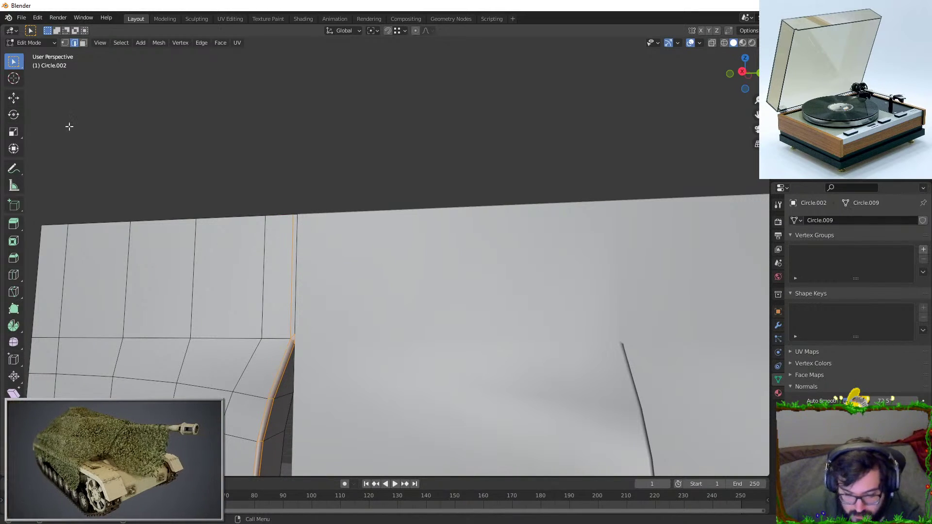
Clean up the narrow strip between the upper knife cut and the panel's side edge by deleting the extra geometry at the slot's corner
shift+middle_drag(368, 285, 397, 215)
scroll(281, 282, up, 2)
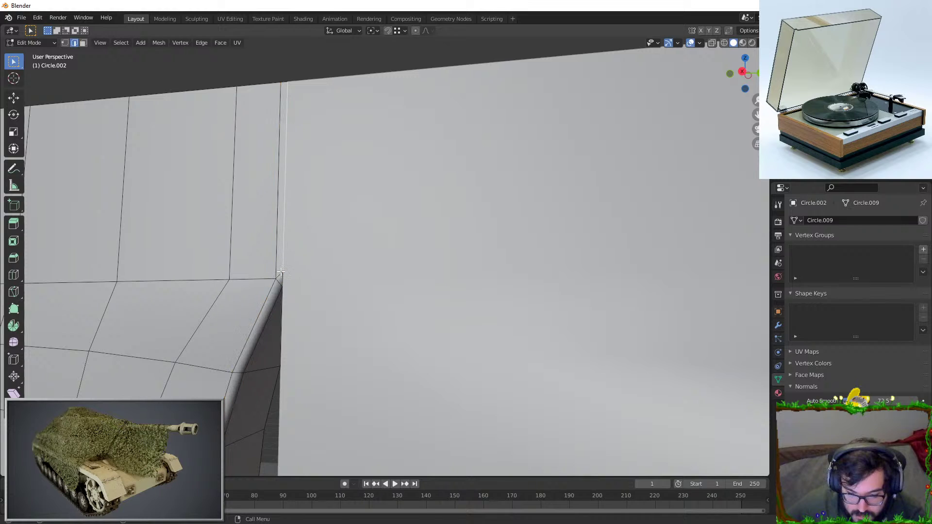
key(F3)
text(DELE)
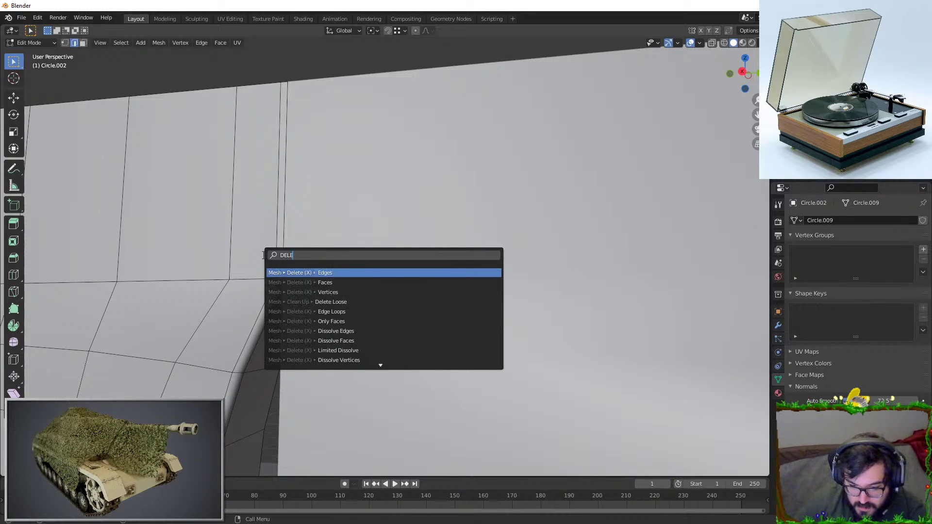
key(Return)
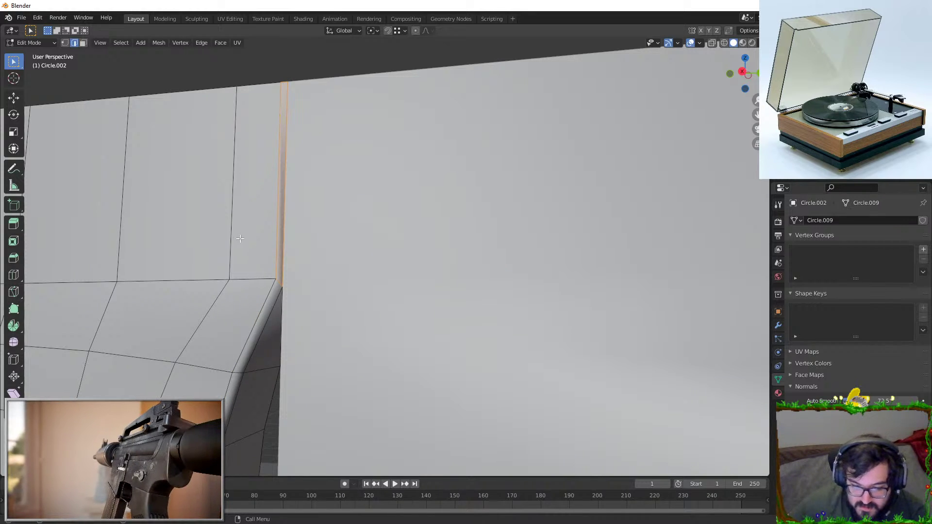
Clean up the matching narrow strip below the slot's lower corner
scroll(264, 255, down, 7)
shift+middle_drag(272, 257, 357, 63)
scroll(369, 294, up, 4)
scroll(272, 118, up, 4)
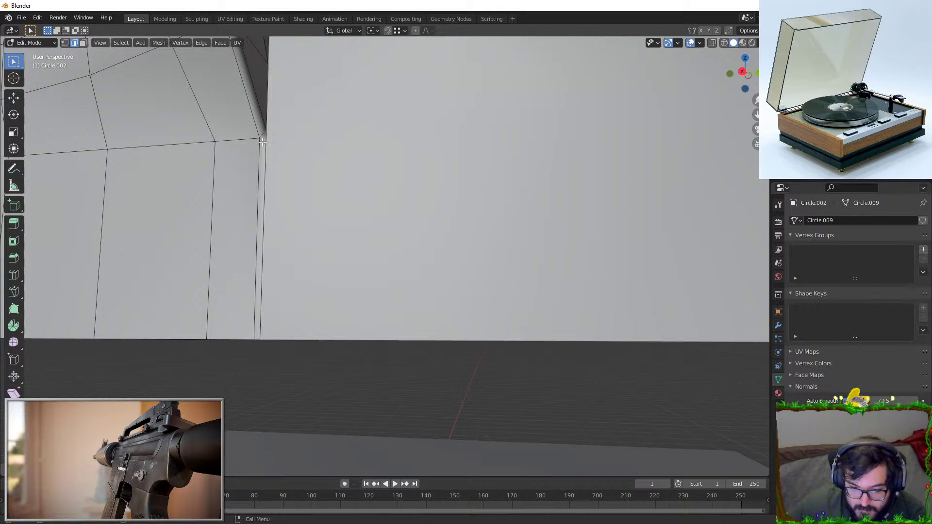
scroll(374, 325, down, 5)
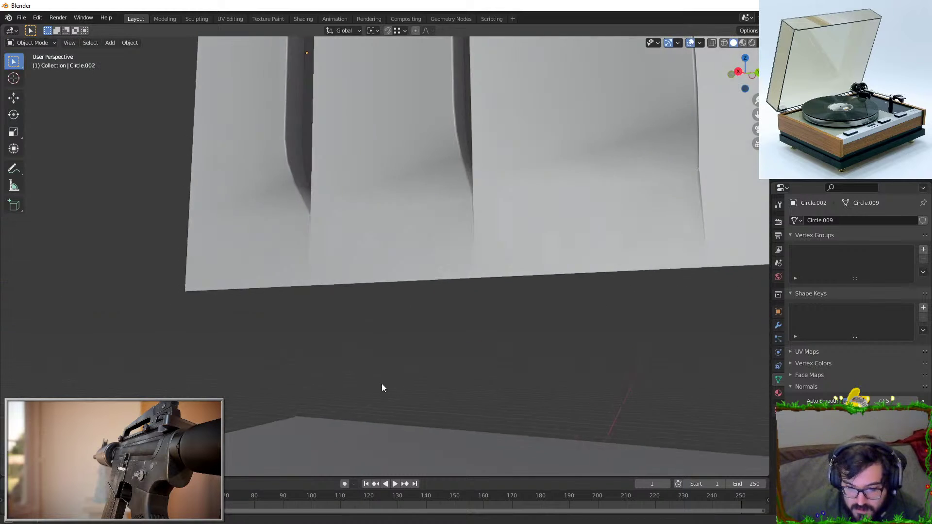
scroll(321, 354, up, 7)
scroll(393, 339, down, 3)
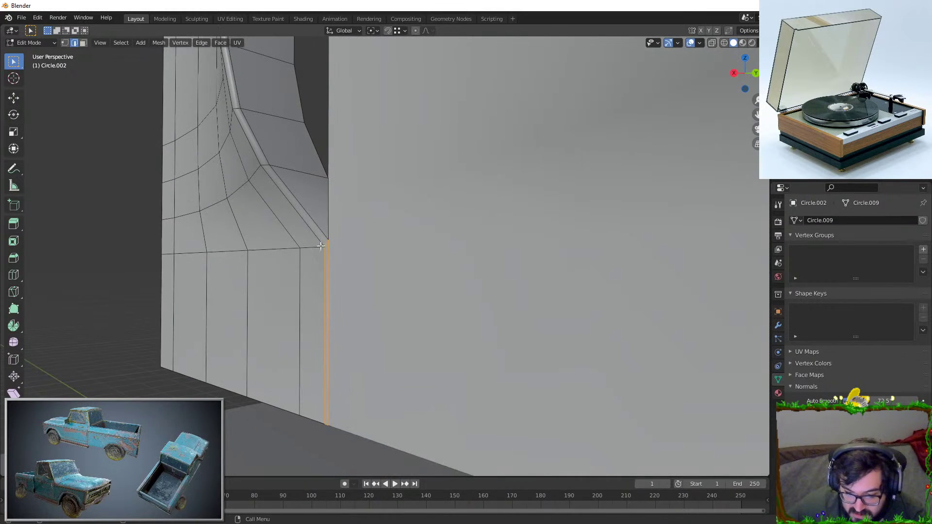
Show the panel's modifier settings and examine the shading of the repeated slots from several angles
key(Tab)
middle_drag(360, 364, 452, 319)
scroll(453, 319, down, 3)
click(778, 326)
click(355, 210)
scroll(384, 300, down, 2)
middle_drag(384, 300, 689, 300)
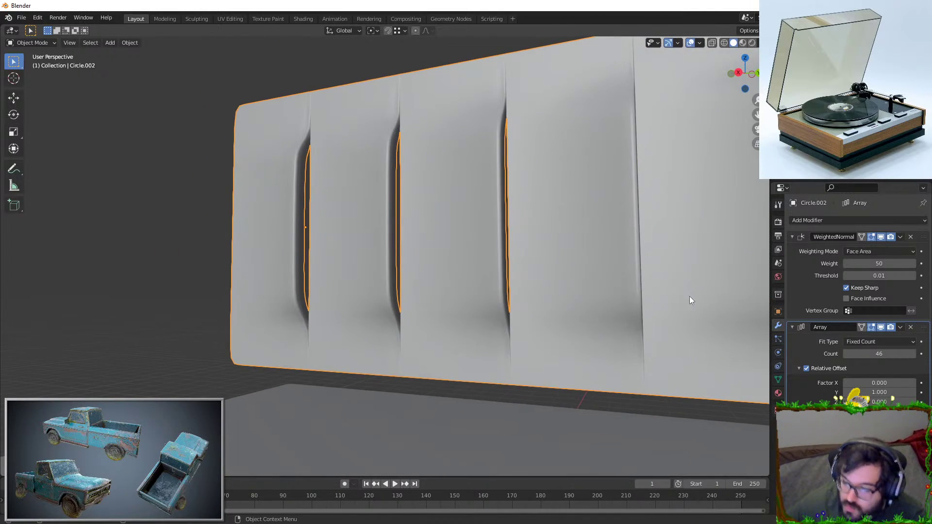
Try selecting the edge loop along the slot's rim, and undo the last two actions
middle_drag(462, 329, 309, 280)
click(309, 276)
key(Tab)
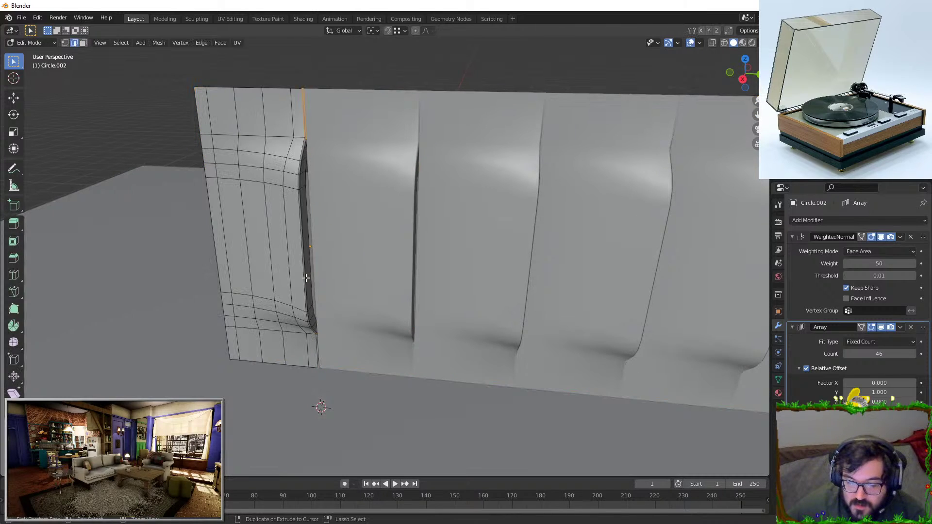
alt+click(306, 277)
key(ctrl+z)
key(ctrl+z)
key(Tab)
middle_drag(306, 278, 408, 305)
key(Tab)
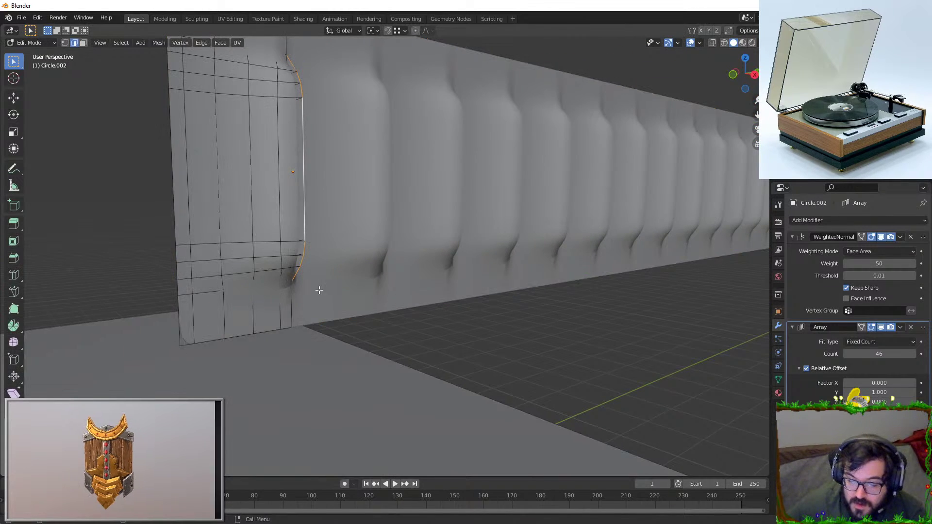
Add horizontal edge loops close to the slot's lower and upper ends on the panel mesh
key(ctrl+r)
click(288, 284)
click(288, 285)
middle_drag(287, 271, 519, 312)
key(ctrl+r)
click(281, 100)
click(283, 107)
key(Tab)
Move the slotted panel down along Z to the device's front recess and scale it closer to the recess's size
scroll(412, 276, down, 2)
scroll(519, 311, down, 3)
middle_drag(453, 278, 447, 210)
scroll(448, 210, down, 2)
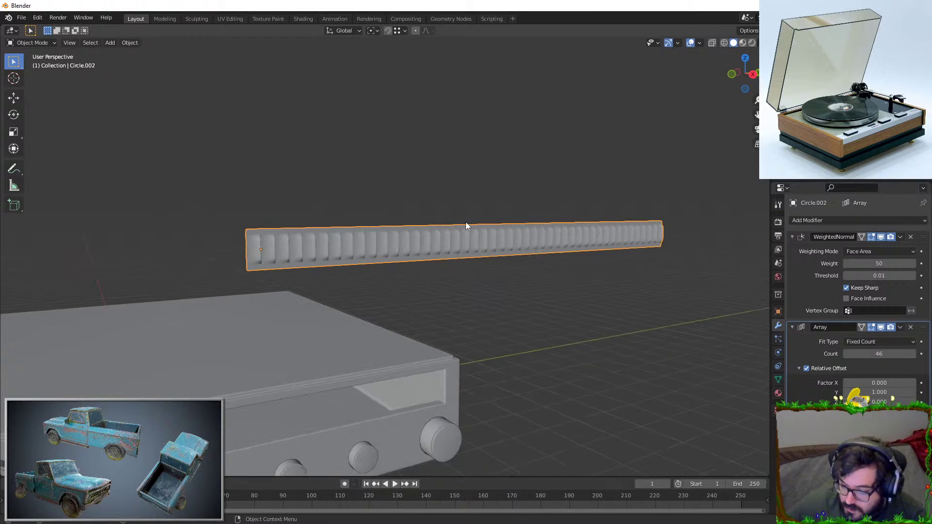
key(g)
key(z)
click(397, 274)
scroll(398, 274, up, 3)
middle_drag(397, 274, 427, 202)
key(s)
click(421, 198)
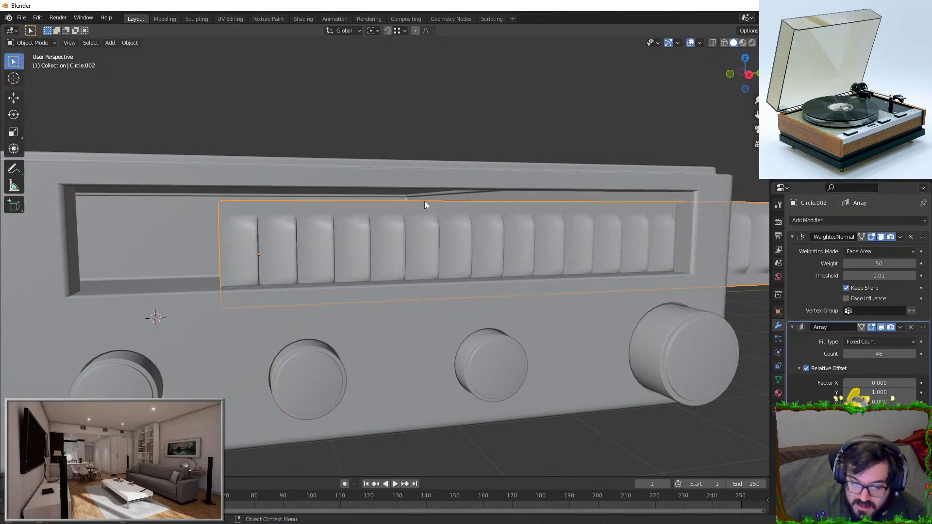
Position and resize the slotted panel over the front recess in the right orthographic view
key(KP_3)
key(g)
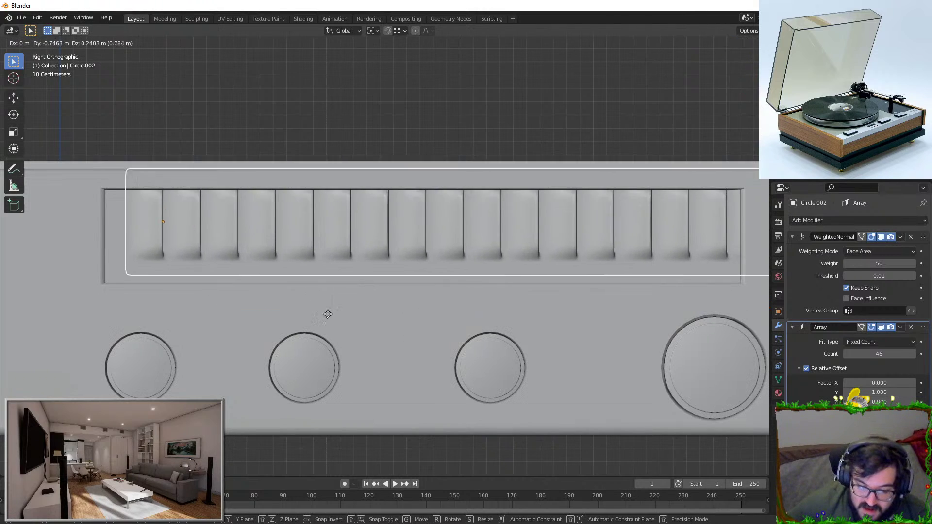
click(301, 323)
key(s)
click(351, 253)
key(g)
click(351, 253)
Move the slotted panel about 0.28 m along X toward the device's front face
middle_drag(194, 252, 399, 280)
key(g)
key(x)
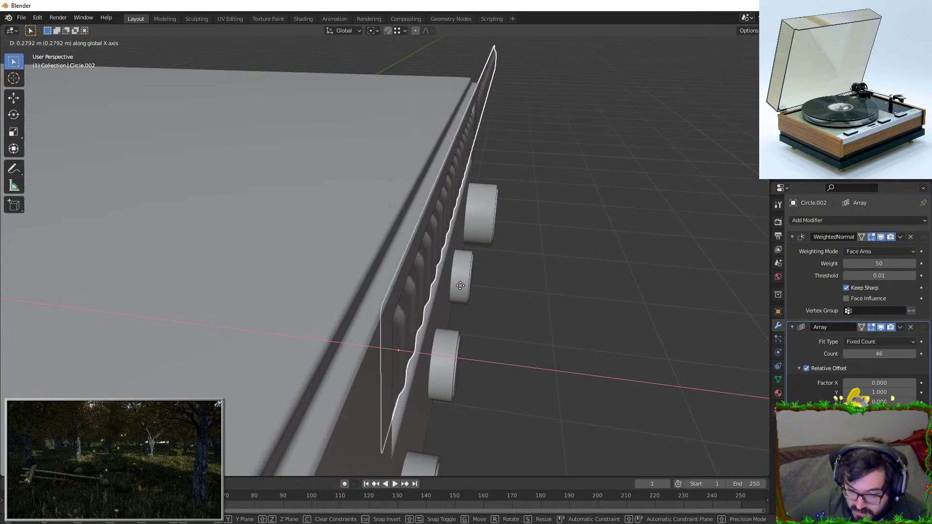
click(461, 285)
Scale the slotted panel down uniformly so its height fits just inside the front recess
middle_drag(461, 285, 390, 263)
scroll(390, 264, down, 5)
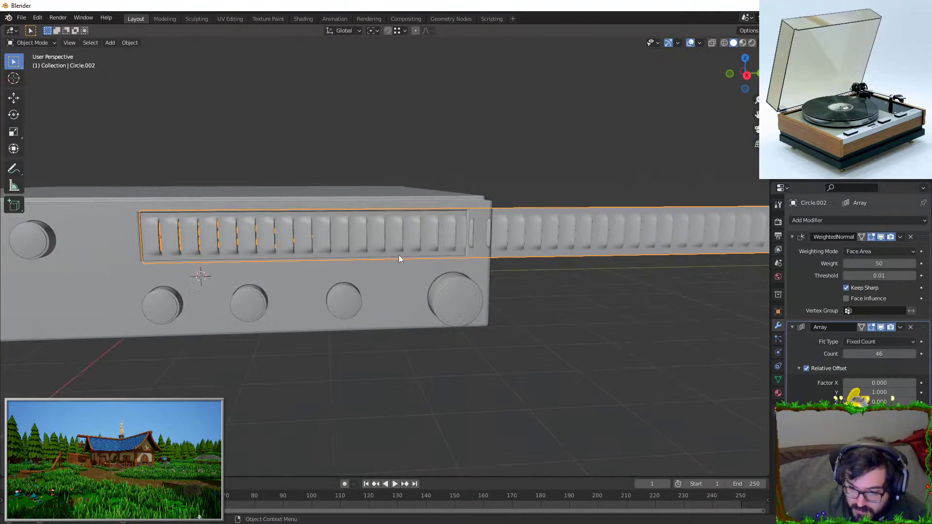
scroll(477, 235, up, 1)
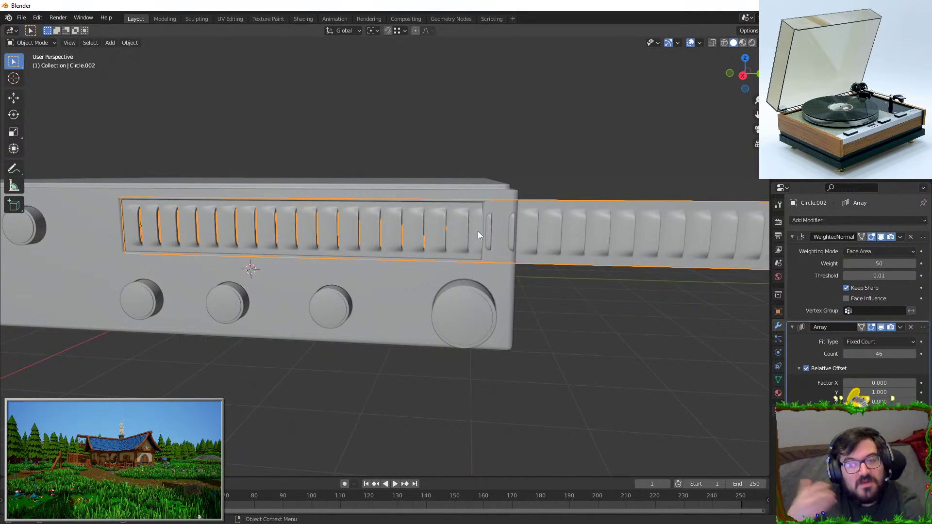
key(s)
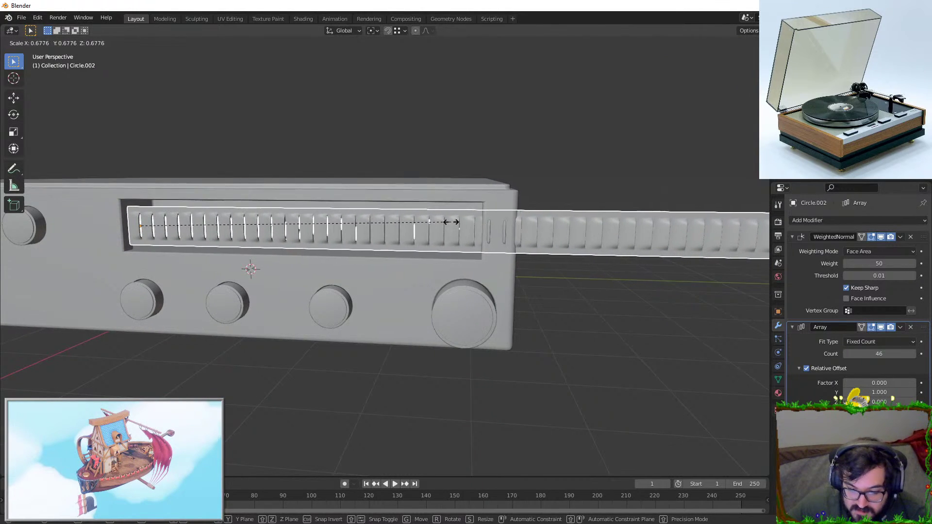
click(476, 222)
scroll(434, 207, up, 3)
key(s)
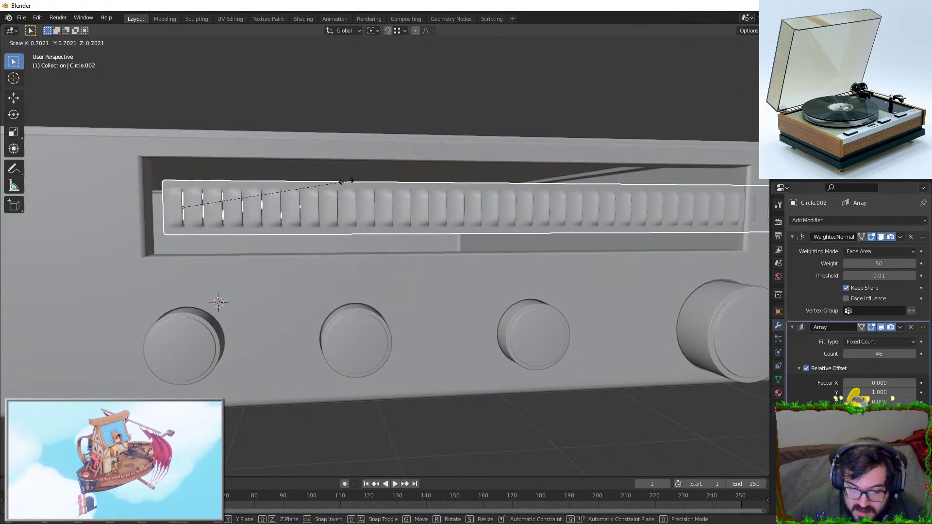
click(309, 145)
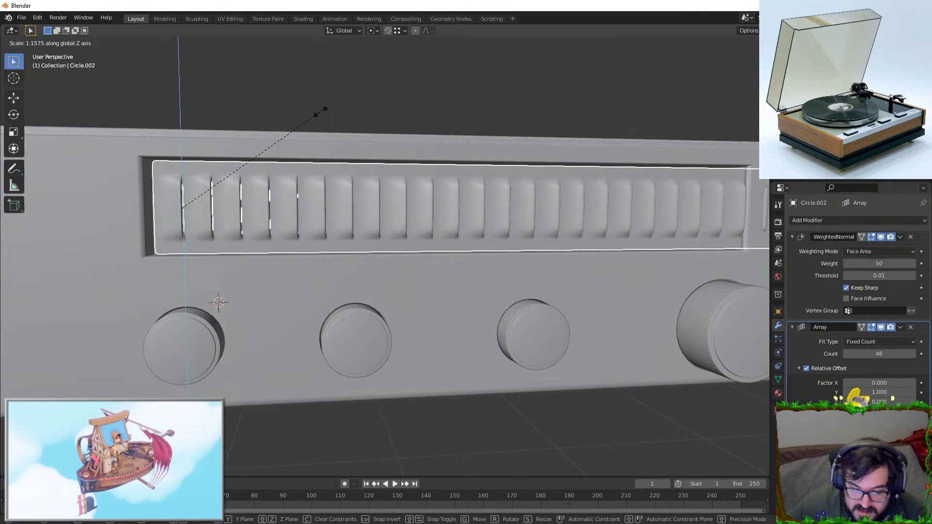
Stretch the panel mesh's top and bottom edges apart along Z to fill the recess's height
shift+middle_drag(157, 146, 205, 146)
key(Tab)
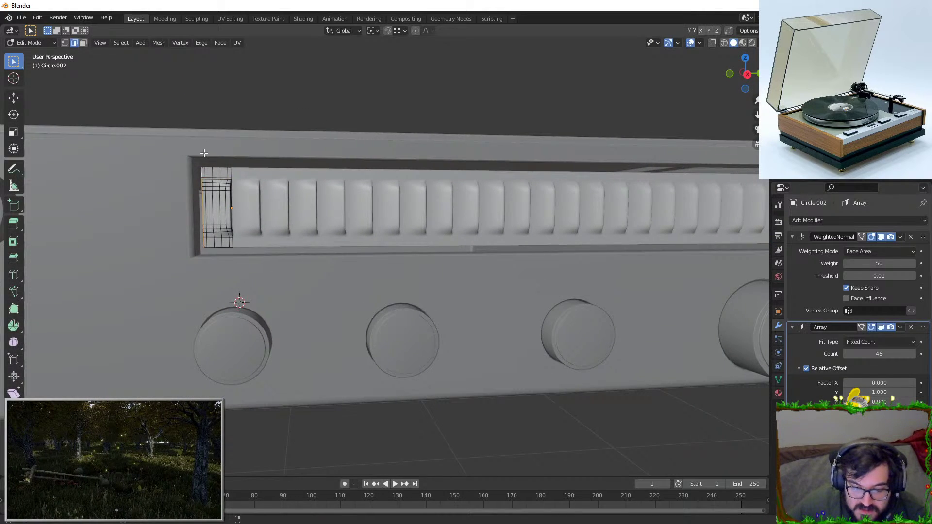
key(s)
key(z)
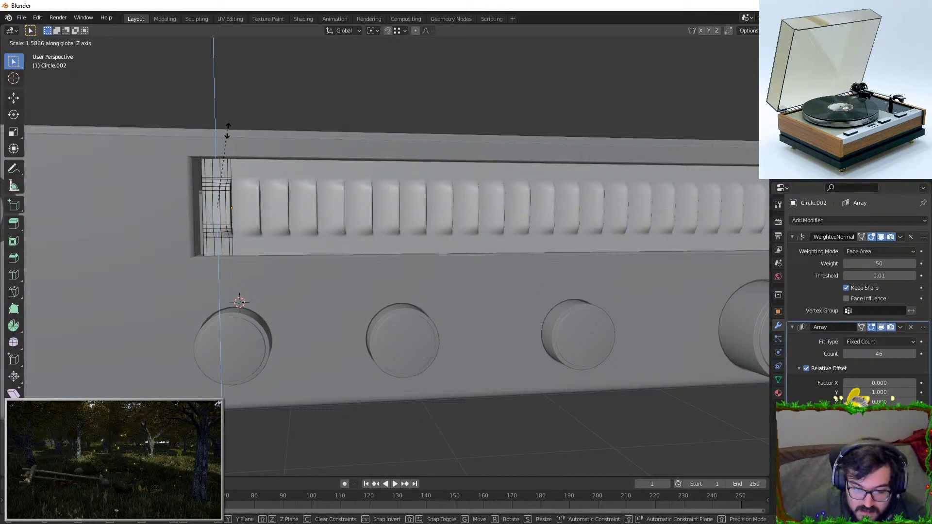
click(230, 143)
key(Tab)
key(g)
key(y)
right_click(246, 208)
Try to shift the outer side edge of the first panel segment along Y toward the recess's end wall
shift+middle_drag(247, 209, 309, 227)
key(Tab)
scroll(309, 225, up, 4)
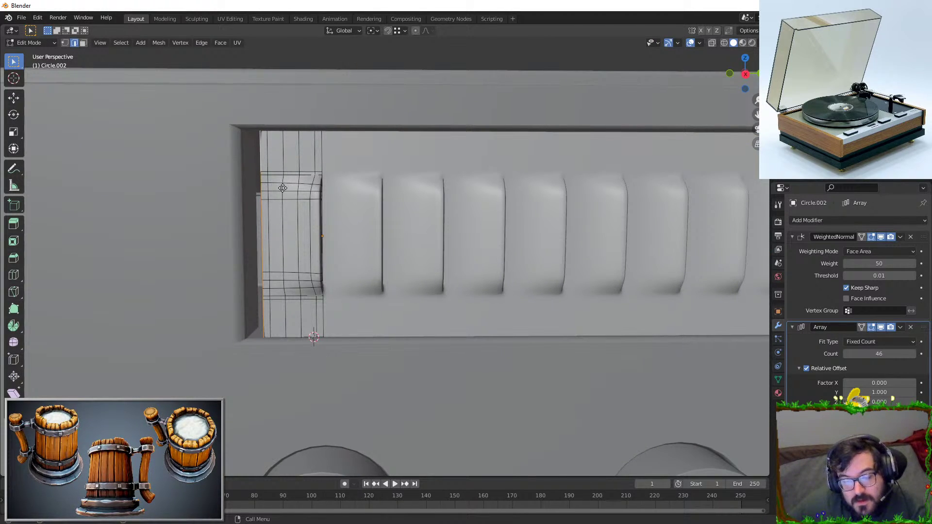
click(355, 236)
key(Tab)
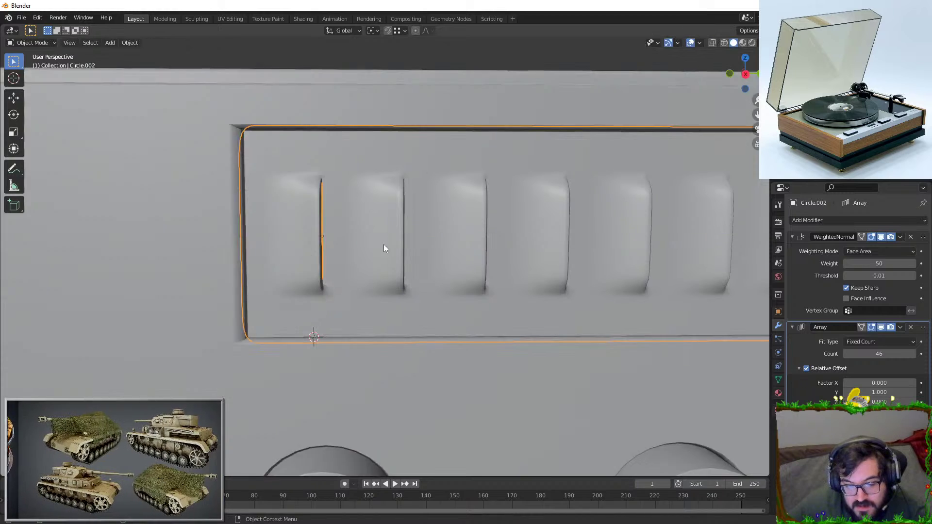
With X-ray display on, select the slot's geometry between the segment's end borders and scale it about 1.3 along Z
scroll(483, 137, down, 6)
middle_drag(483, 137, 543, 261)
key(Tab)
scroll(345, 217, down, 2)
scroll(233, 185, up, 5)
key(a)
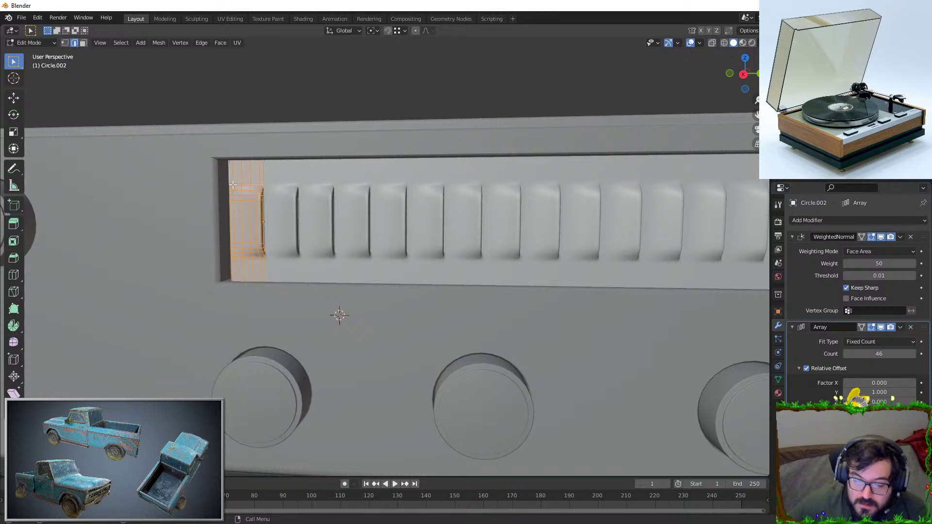
click(712, 42)
scroll(382, 100, up, 3)
middle_drag(369, 127, 381, 100)
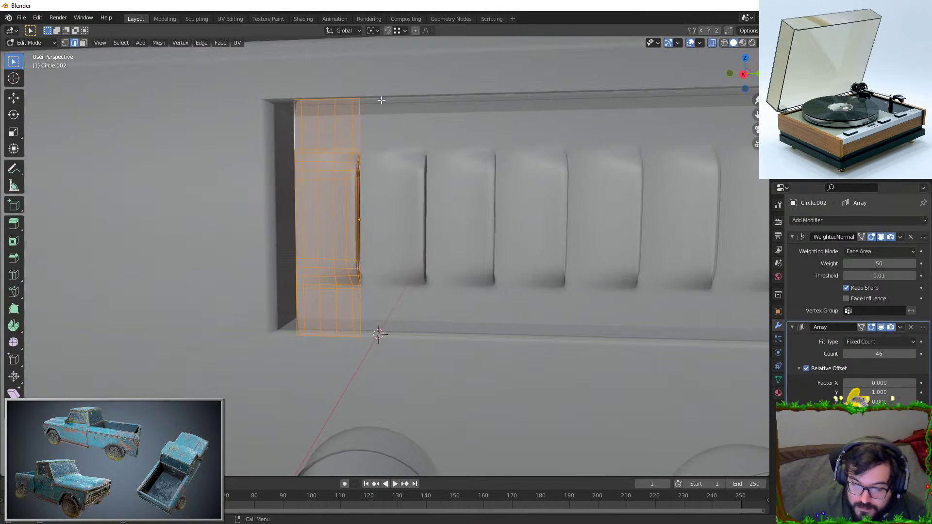
drag(395, 199, 391, 294)
key(s)
key(z)
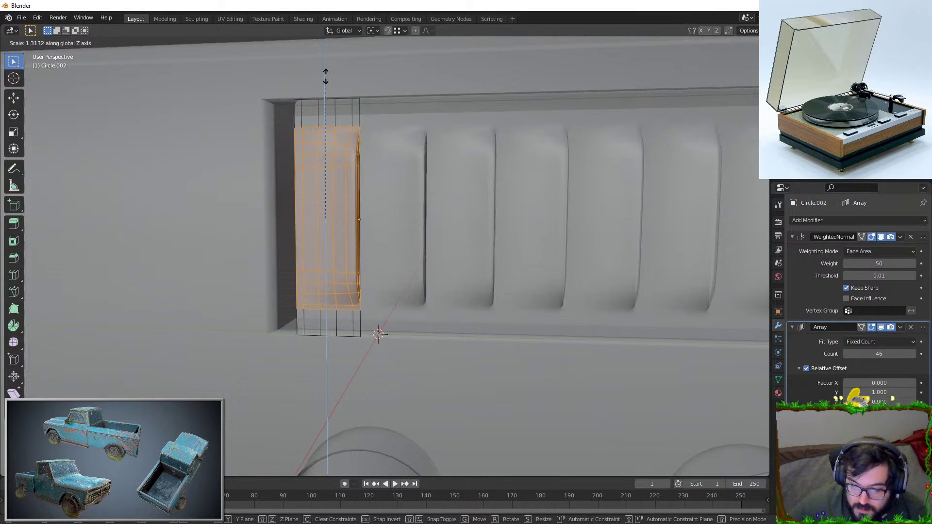
click(327, 74)
Try adding a centred horizontal loop cut across the middle of the slotted segment
key(Tab)
scroll(439, 273, down, 1)
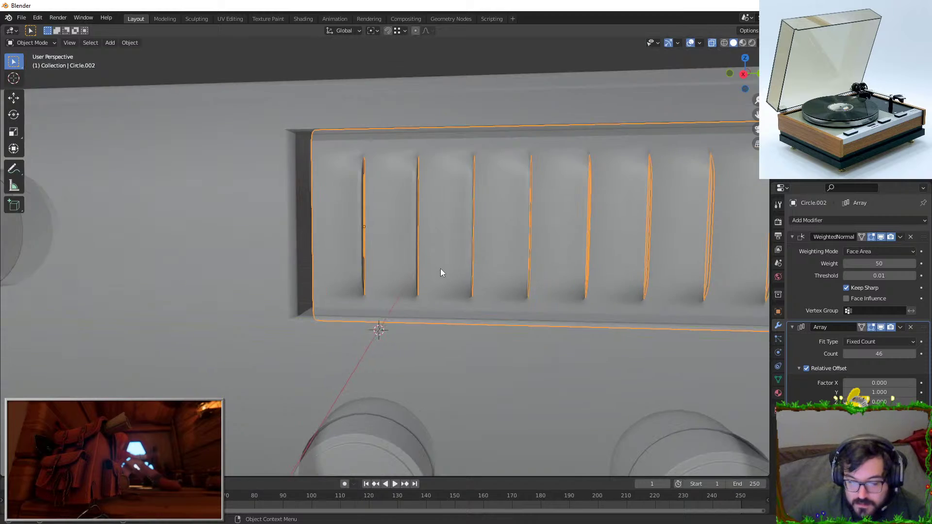
scroll(455, 260, down, 2)
scroll(445, 258, down, 1)
scroll(410, 250, up, 2)
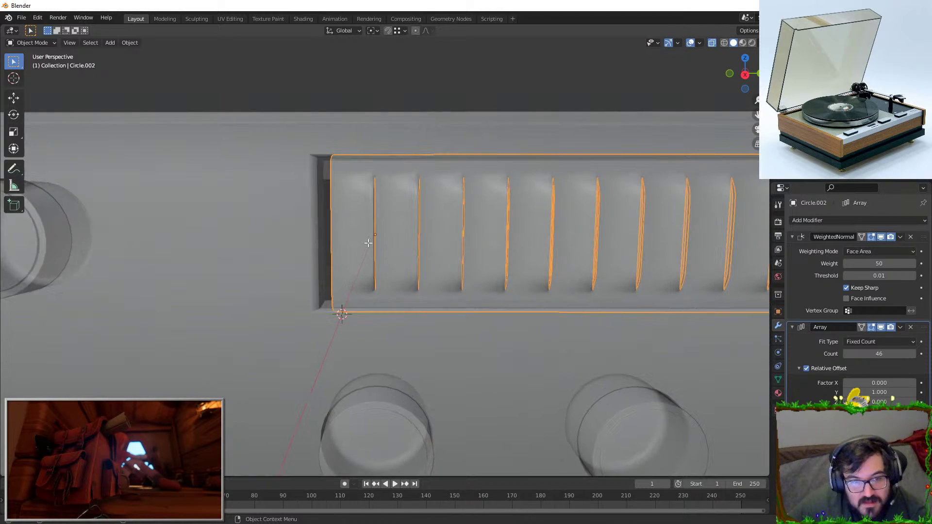
key(Tab)
key(ctrl+r)
click(374, 236)
right_click(330, 223)
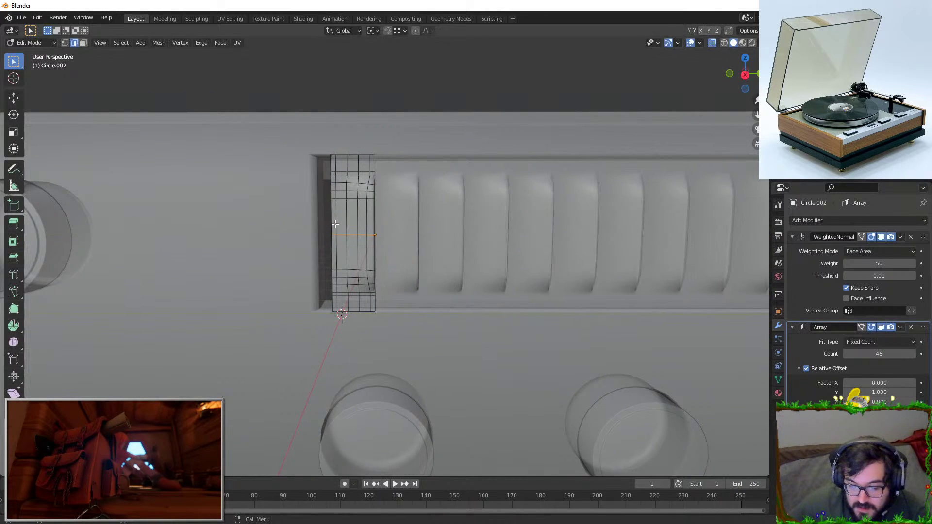
Try to pull the middle of the slot's edge inward along Y and bevel the central loop with two segments
scroll(314, 228, down, 1)
key(g)
key(y)
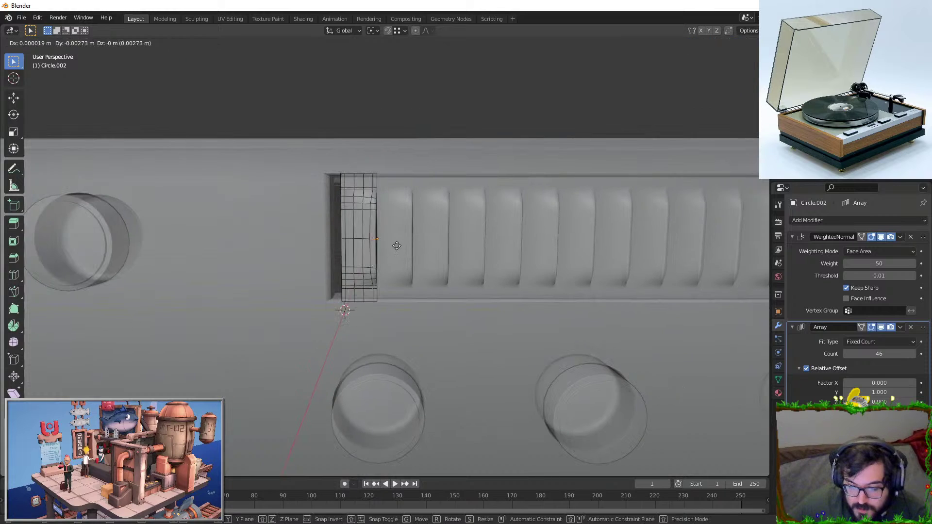
click(379, 237)
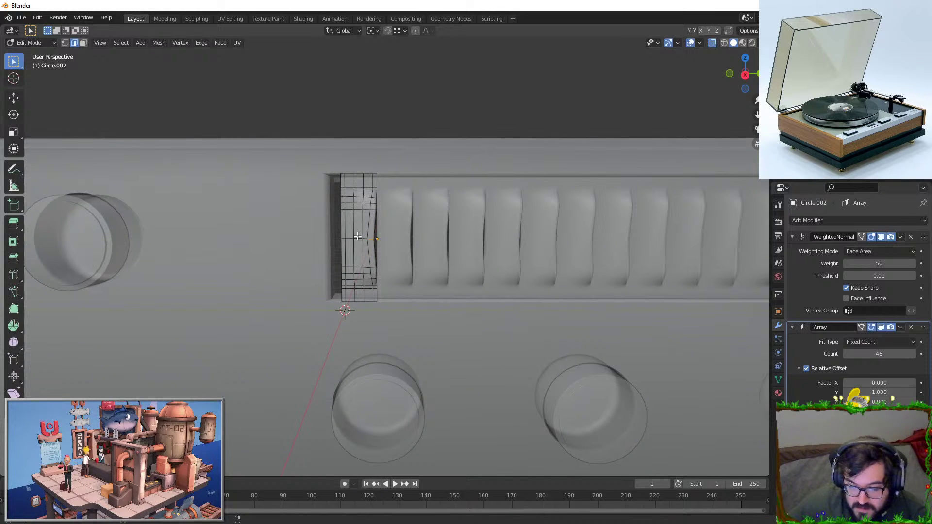
key(ctrl+b)
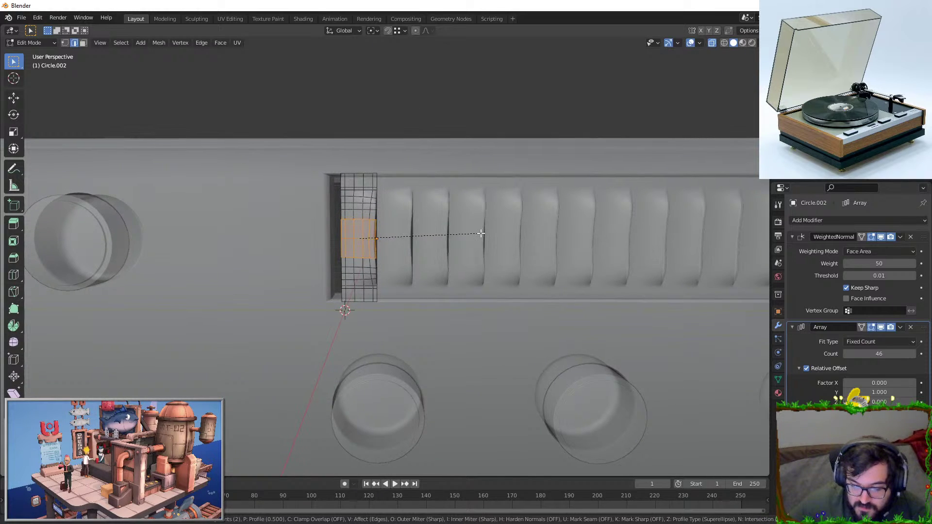
click(481, 233)
key(Tab)
Turn off the X-ray display and check the slotted panel's shading and mesh
middle_drag(462, 256, 678, 154)
click(711, 43)
middle_drag(511, 78, 517, 119)
click(517, 119)
middle_drag(483, 221, 529, 244)
click(530, 244)
key(Tab)
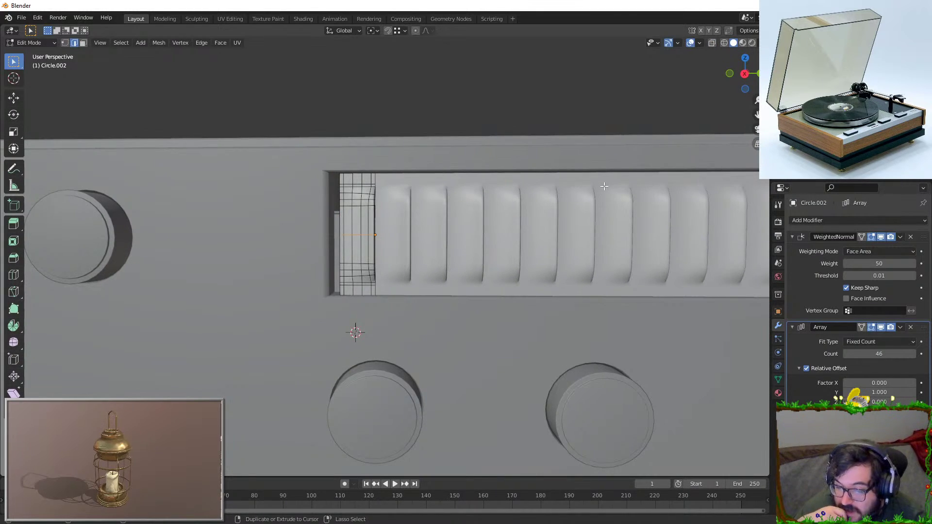
key(Tab)
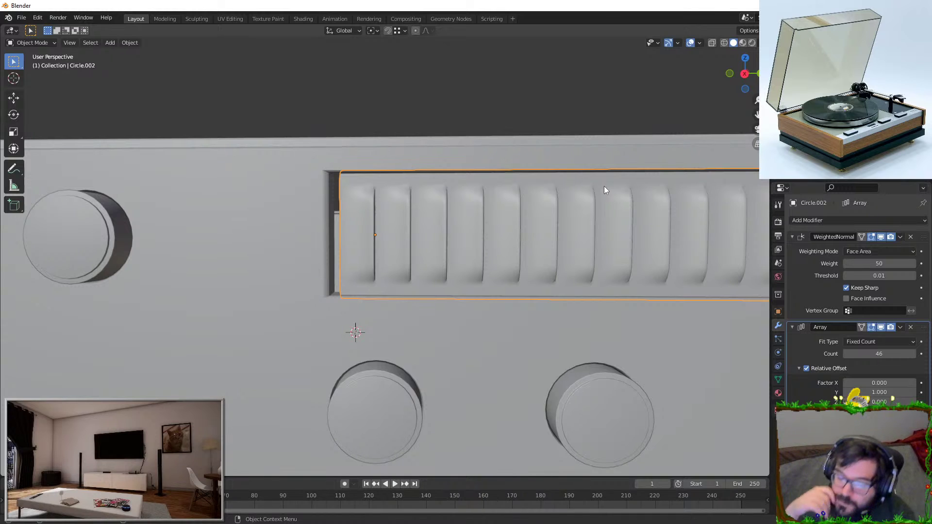
Move the slotted panel sideways to close the gap at the left end of the front recess
middle_drag(506, 305, 312, 247)
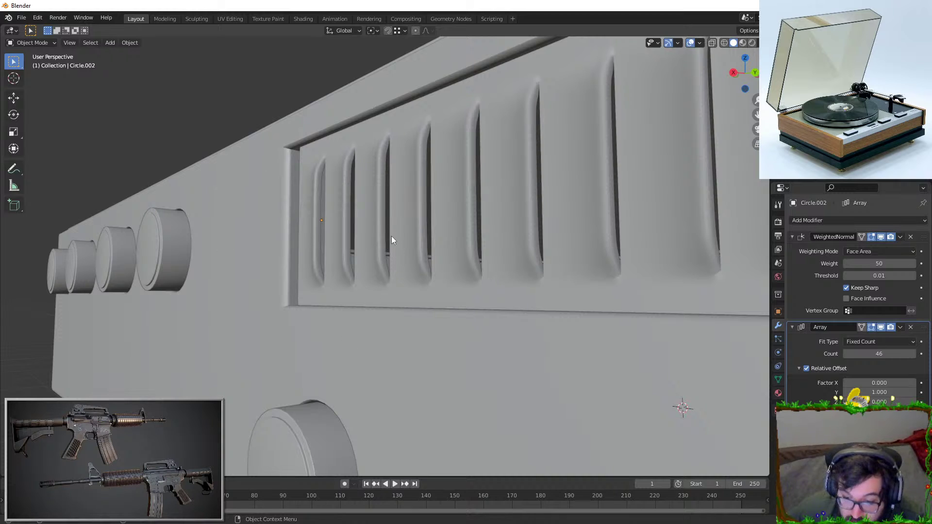
middle_drag(392, 239, 428, 230)
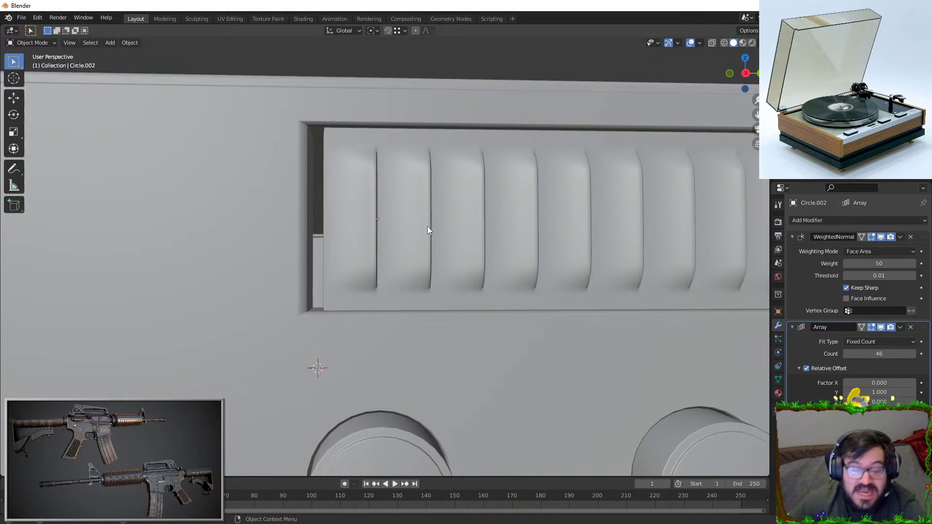
click(404, 237)
key(g)
click(393, 233)
scroll(392, 228, down, 5)
middle_drag(392, 228, 412, 339)
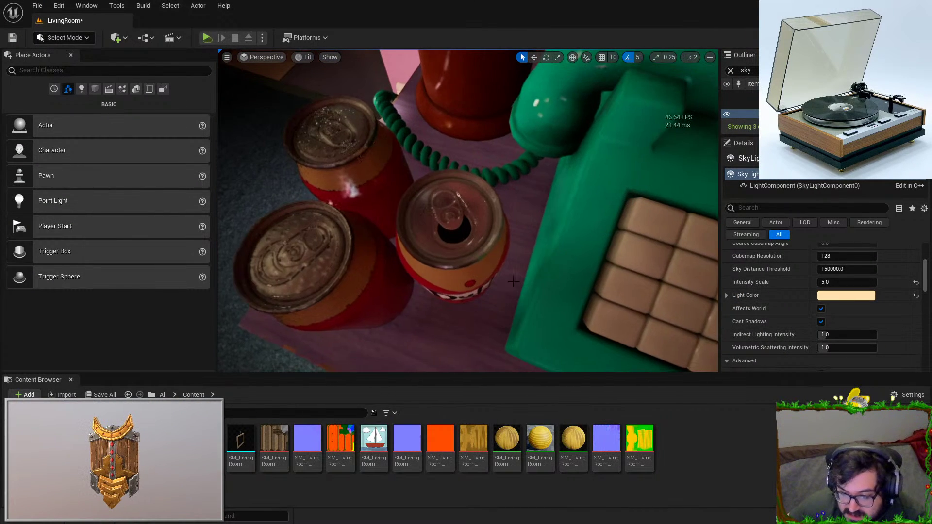
Switch to Unreal Engine, delete the black cylinder inside the open soda can, and inspect the can in a full-screen viewport
click(453, 239)
key(Delete)
key(w)
right_drag(456, 256, 492, 330)
key(F11)
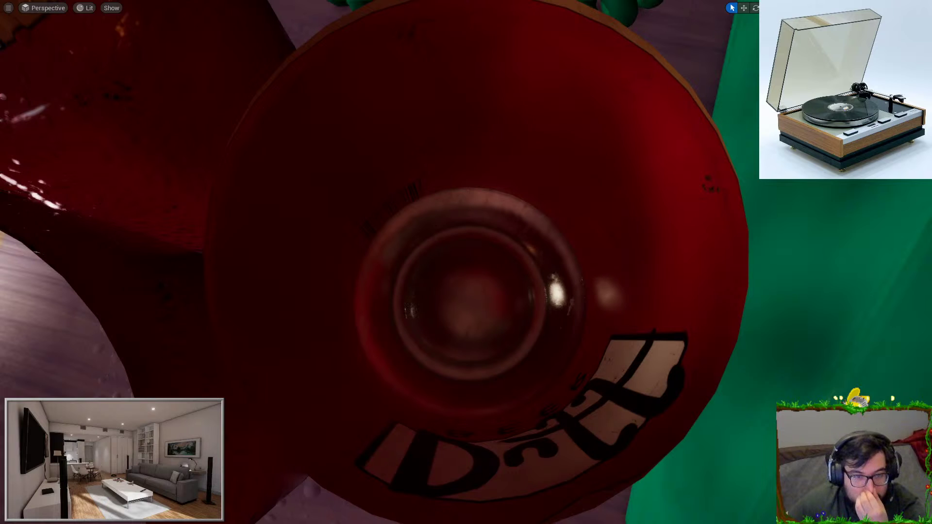
scroll(512, 293, down, 10)
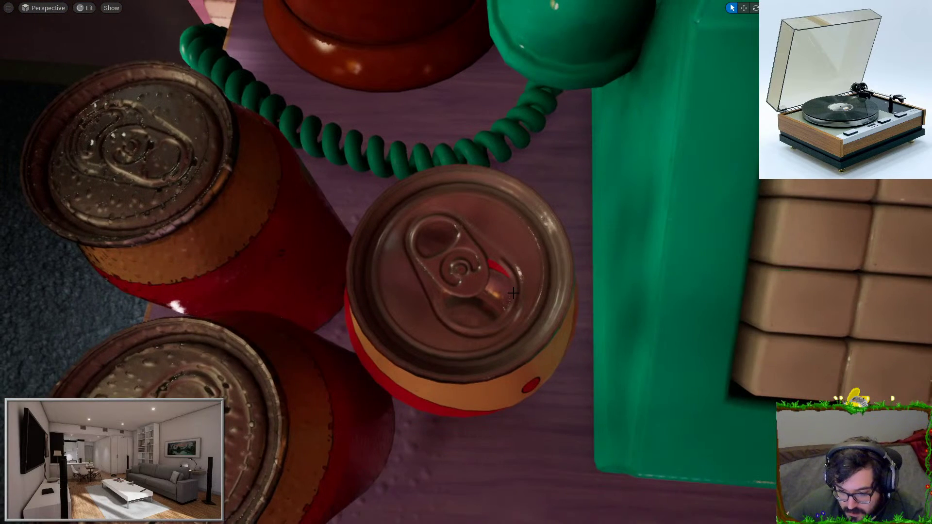
Return the level viewport to the perspective view of the soda cans and leave full-screen display
key(alt+h)
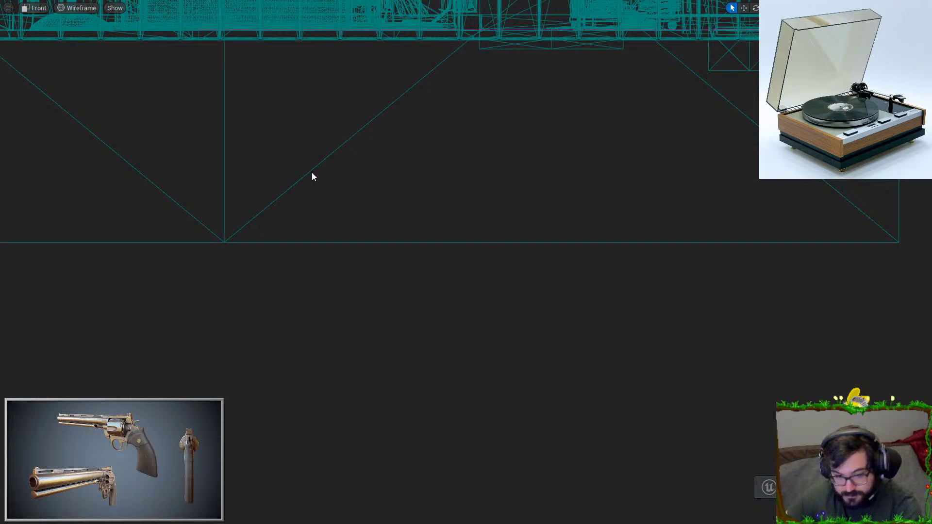
click(50, 12)
click(40, 25)
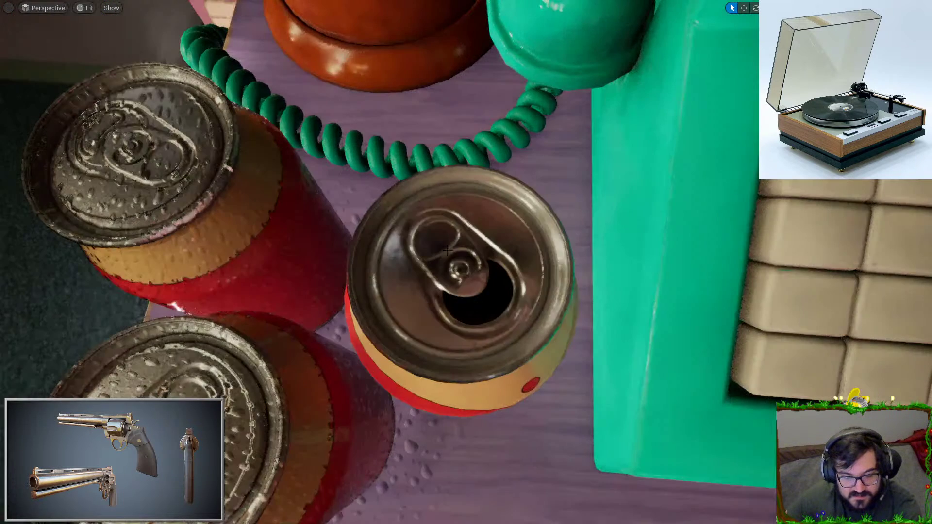
key(F11)
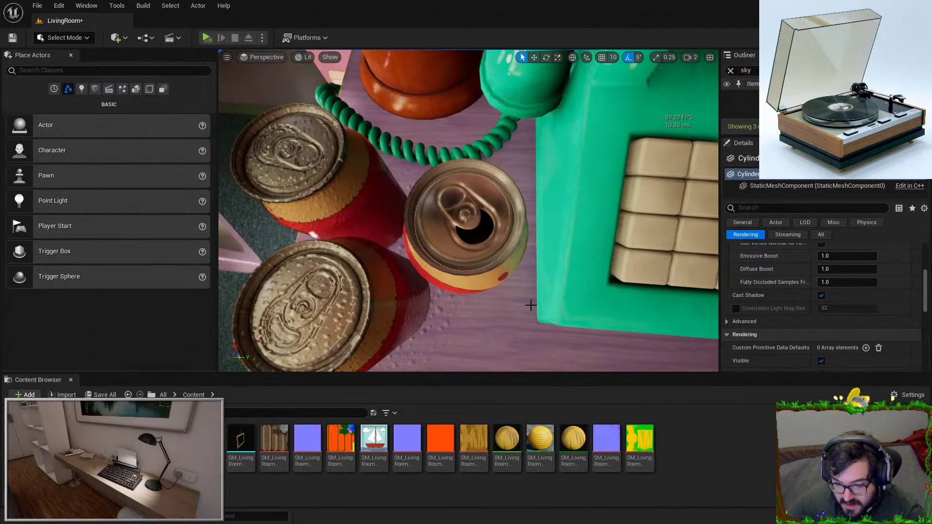
Inspect the open can's interior and the black cylinder above the orange pot in the living room scene
key(Escape)
right_drag(559, 255, 557, 214)
right_drag(475, 206, 473, 202)
key(w)
key(Escape)
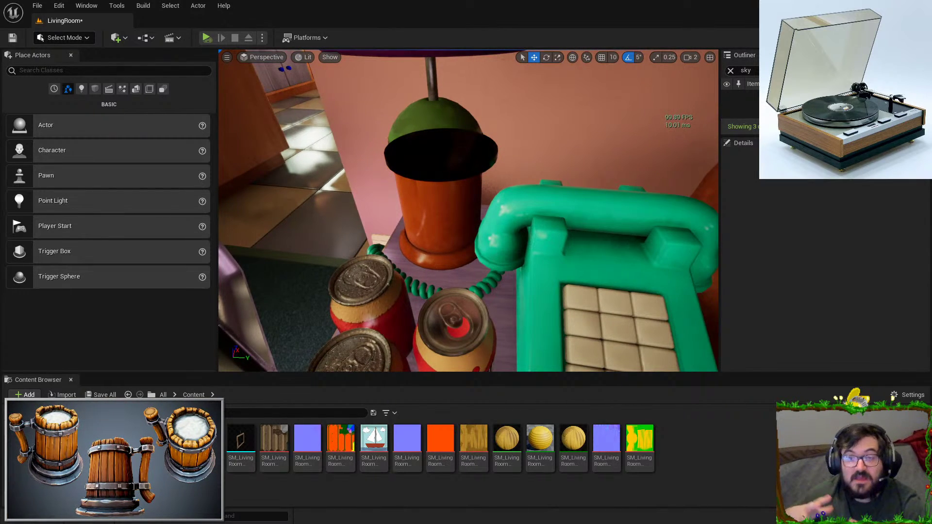
click(440, 194)
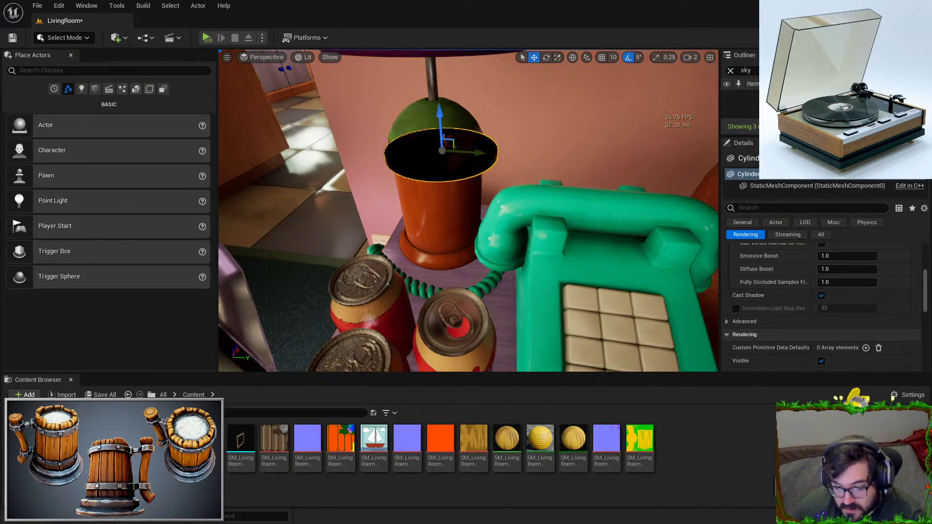
key(Escape)
key(w)
right_drag(474, 202, 397, 71)
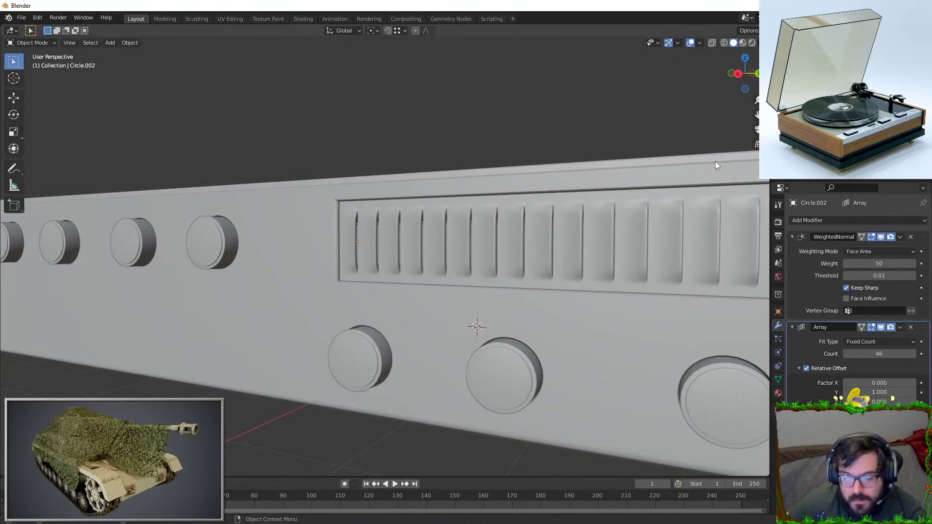
Switch back to Blender and set the slotted panel's Array count to 23
middle_drag(715, 161, 649, 195)
scroll(650, 195, down, 1)
click(654, 198)
drag(881, 353, 869, 353)
middle_drag(533, 228, 513, 233)
Scale the repeating panel segment down along Y to make the slots narrower and closer together
key(Tab)
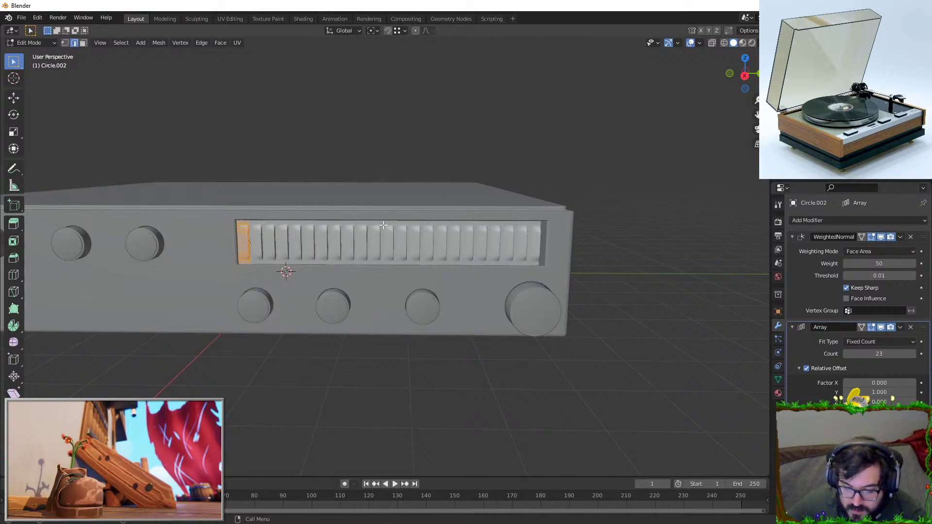
key(s)
key(y)
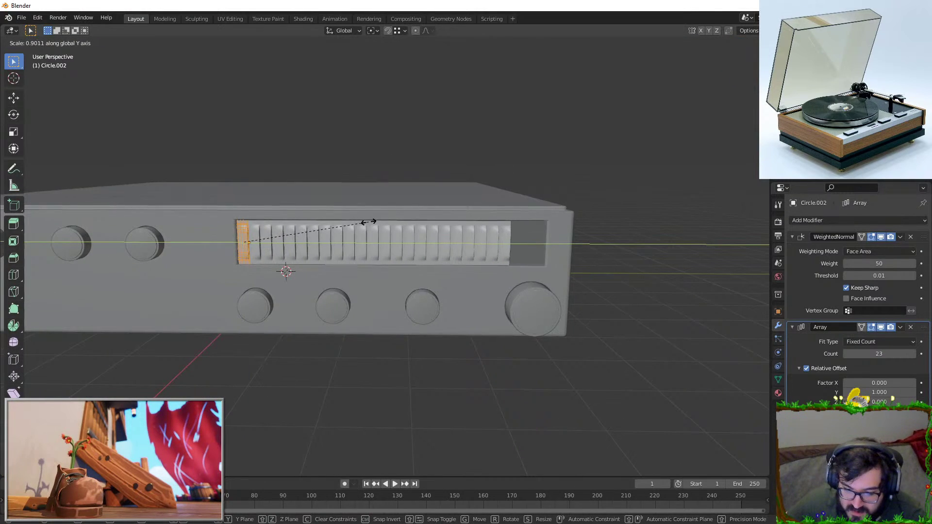
click(348, 221)
key(Tab)
scroll(347, 239, up, 5)
mouse_move(346, 239)
middle_down()
mouse_move(379, 240)
mouse_move(332, 241)
mouse_move(361, 233)
middle_up()
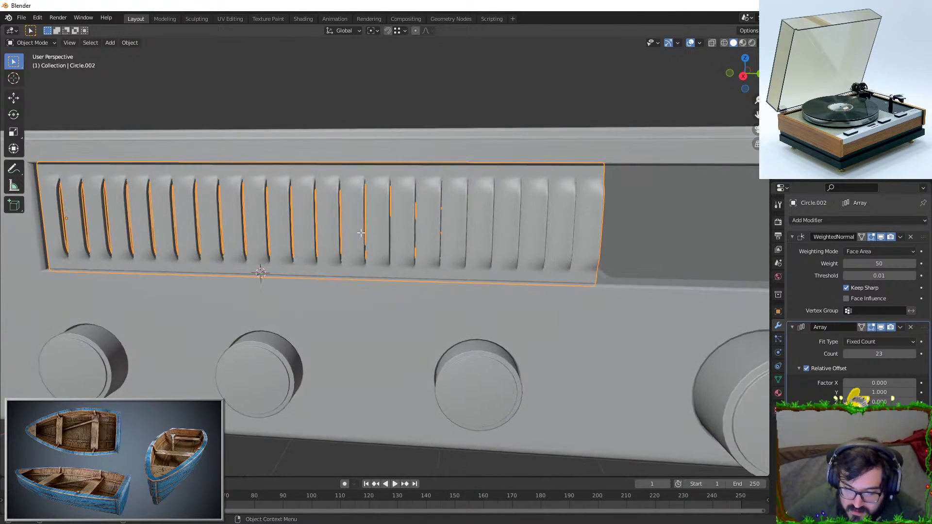
Widen the repeating panel segment slightly so the array spans more of the recess
key(Tab)
shift+middle_drag(57, 141, 252, 158)
key(s)
click(280, 157)
key(Tab)
Increase the slotted panel's Array count to 25 to reach the far end of the recess
shift+middle_drag(585, 272, 367, 255)
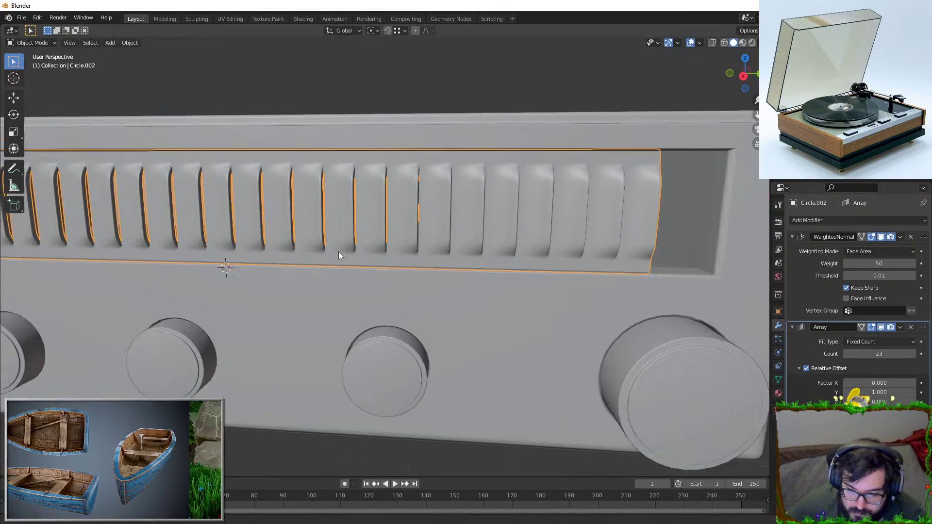
shift+drag(366, 255, 290, 252)
key(Tab)
shift+middle_drag(604, 247, 431, 246)
key(Tab)
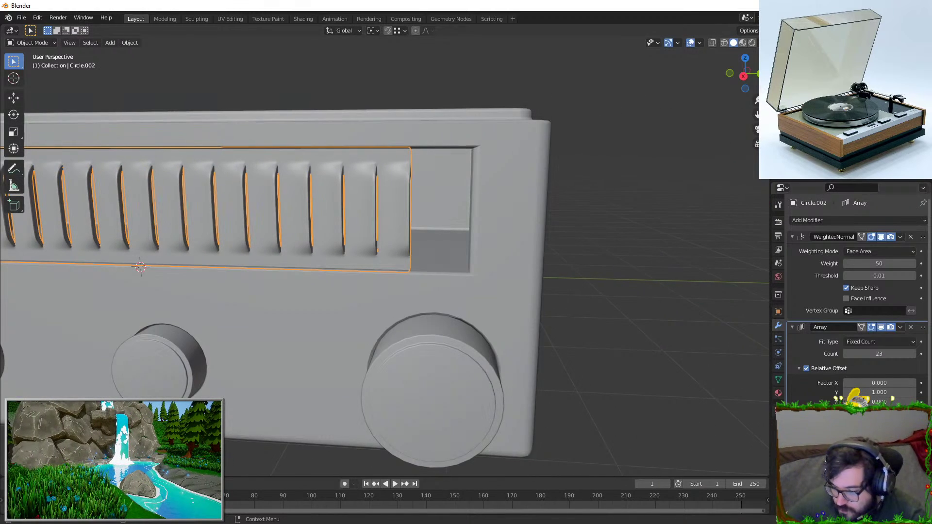
click(912, 354)
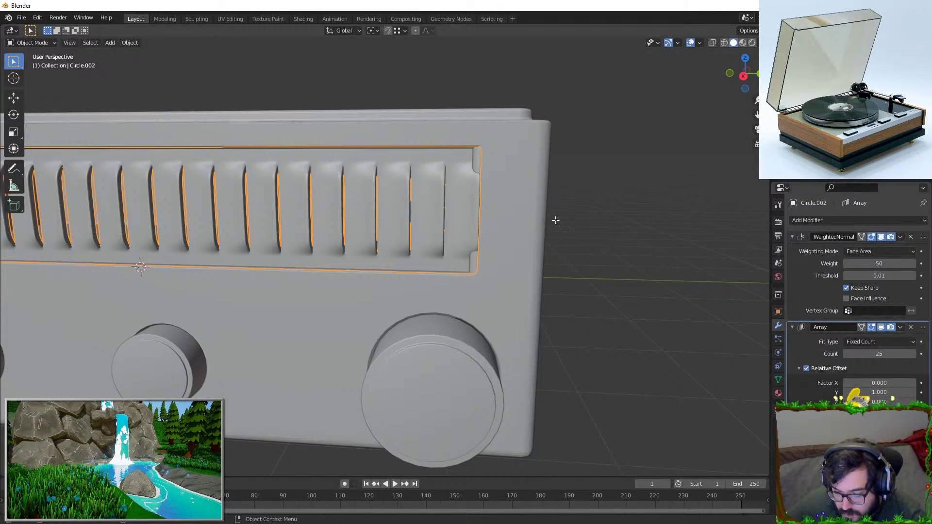
Scale the segment mesh by about 0.99 along Y so the array ends at the recess's right wall
key(Tab)
key(s)
key(y)
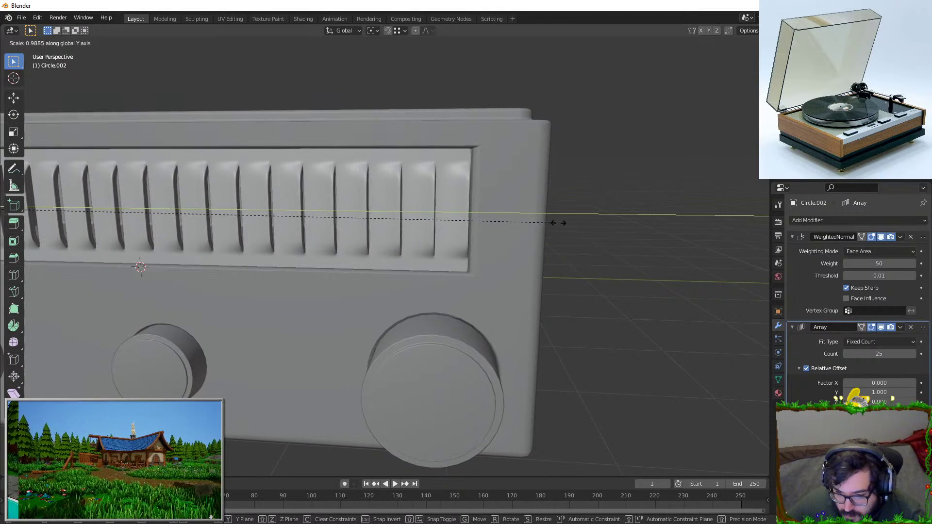
click(542, 228)
Select the edge loop along the first segment's slot side and isolate the slotted panel from all other objects
scroll(543, 228, down, 3)
shift+middle_drag(160, 168, 434, 197)
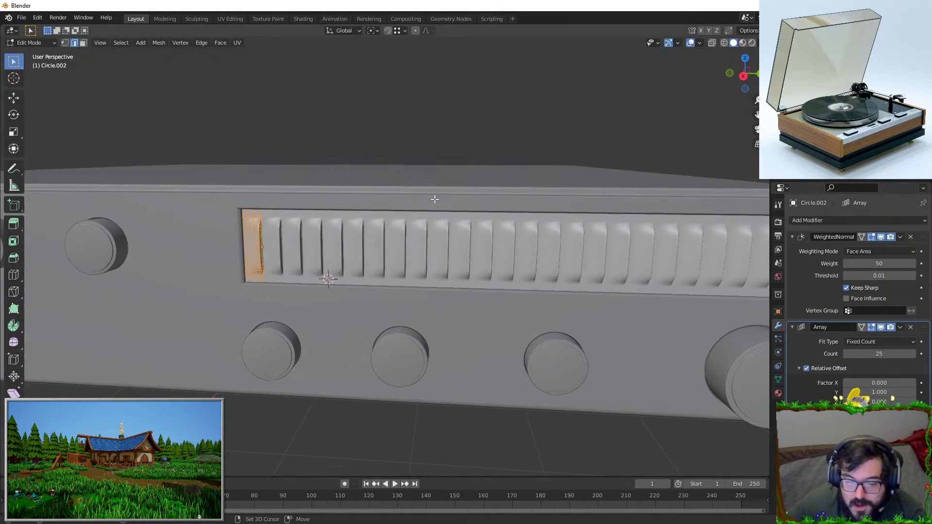
scroll(349, 193, up, 4)
alt+click(261, 173)
shift+middle_drag(265, 174, 320, 177)
scroll(353, 195, up, 4)
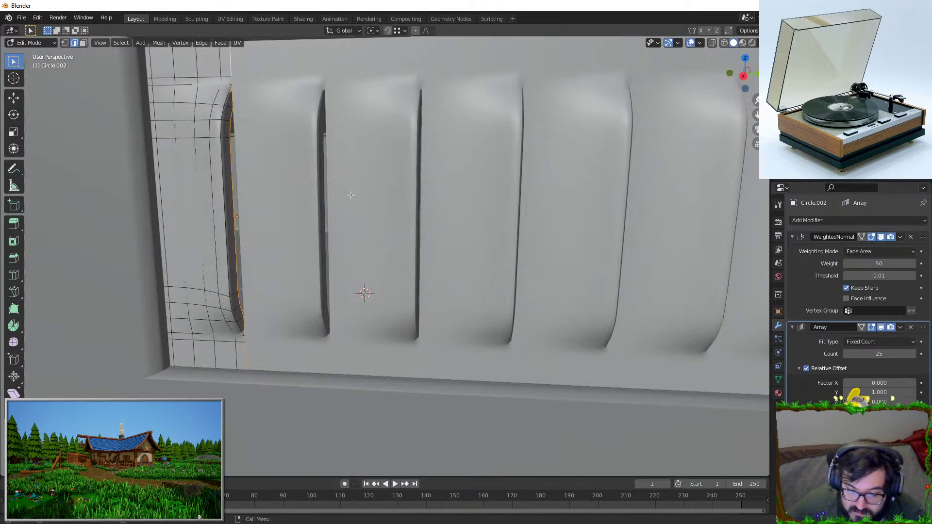
key(Tab)
key(shift+h)
key(Tab)
shift+middle_drag(244, 83, 288, 146)
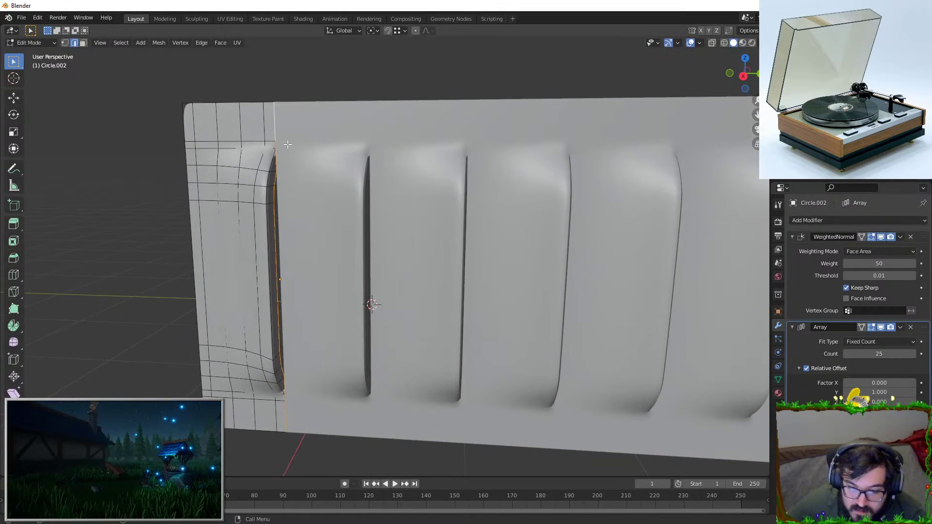
key(Tab)
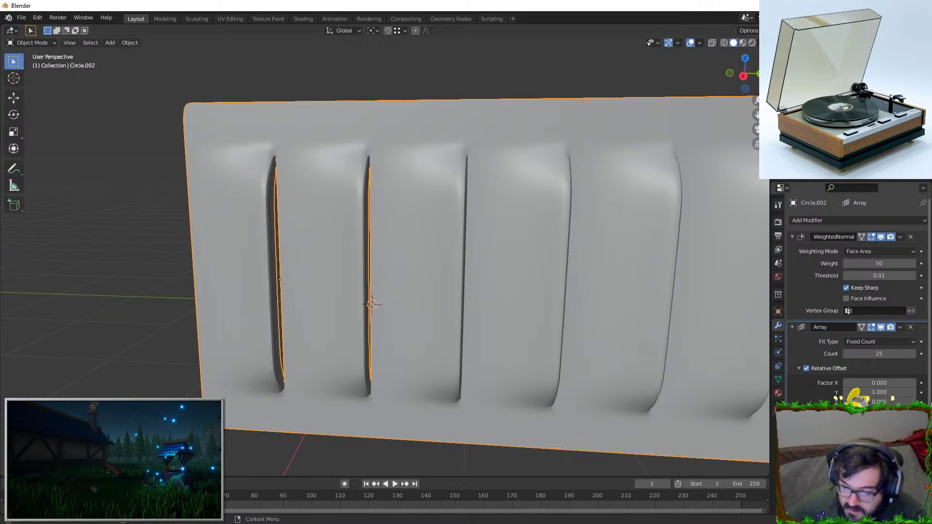
Apply the slotted panel's Array modifier and open its mesh for editing
click(901, 328)
click(895, 337)
key(Tab)
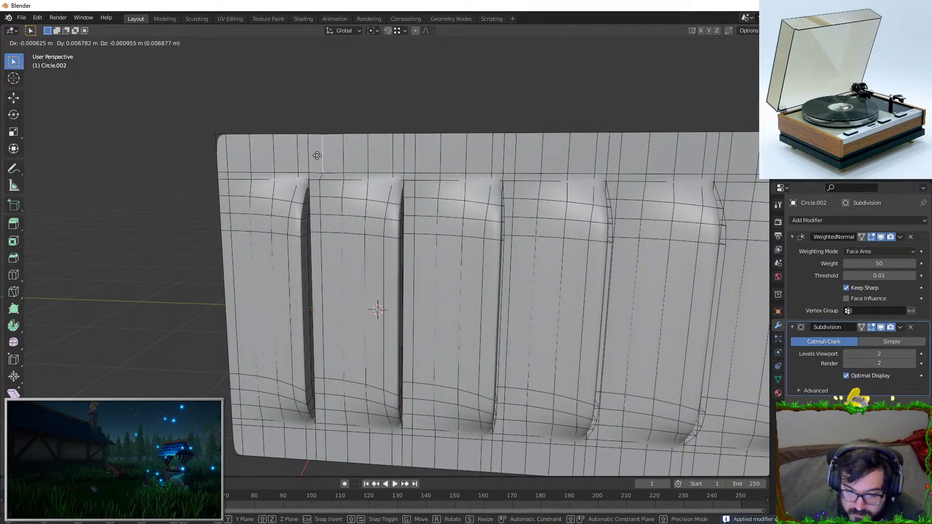
Try moving the short edges above the first slot with Subdivision at level 0, and restore the panel's Subdivision to level 2
key(Tab)
key(ctrl+0)
key(Tab)
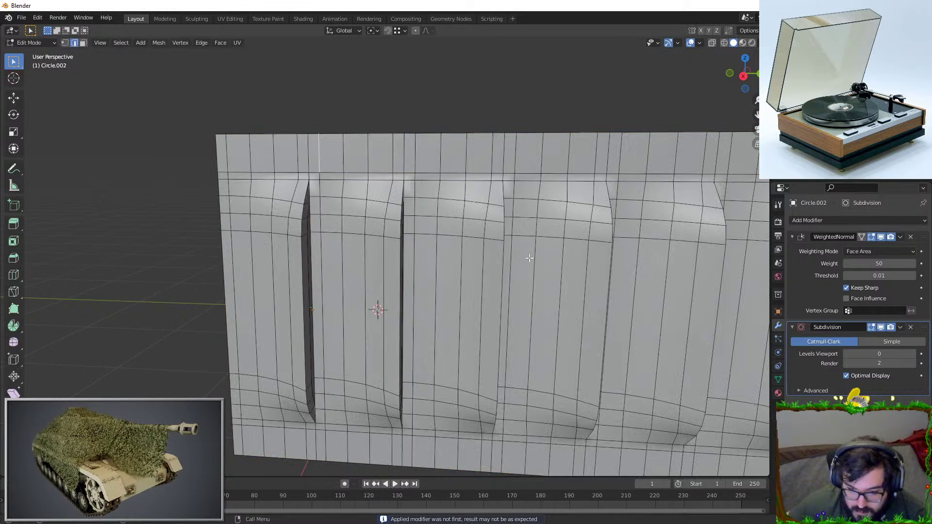
click(311, 160)
key(g)
right_click(310, 160)
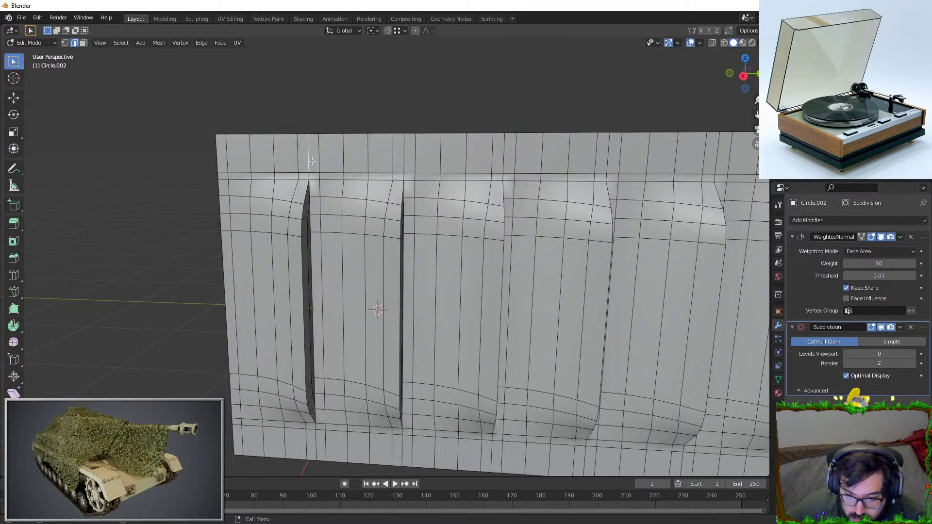
click(309, 176)
key(g)
right_click(306, 170)
middle_drag(302, 209, 318, 259)
scroll(607, 275, down, 5)
key(Tab)
middle_drag(606, 274, 662, 249)
scroll(473, 245, up, 3)
key(ctrl+2)
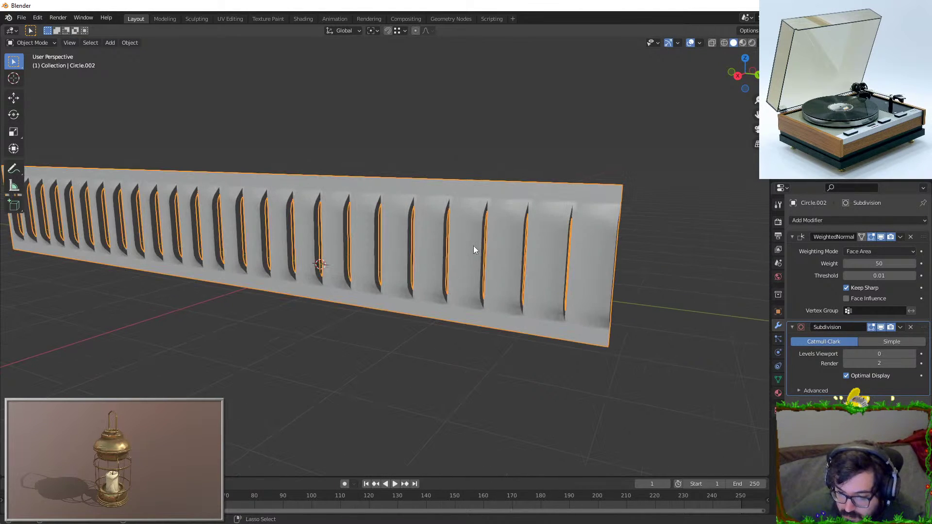
Add a second Weighted Normal modifier to the slotted panel, after its Subdivision modifier
scroll(511, 234, up, 5)
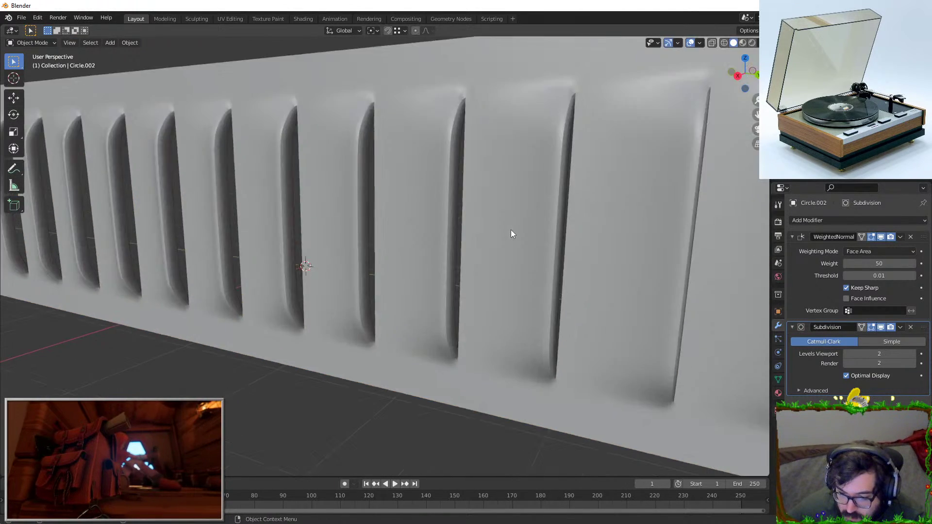
click(593, 215)
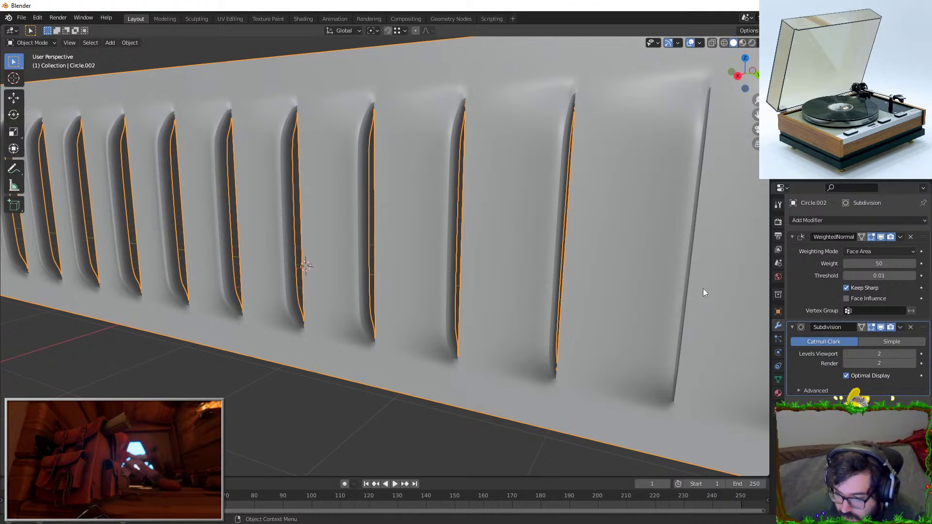
click(814, 221)
click(672, 290)
scroll(583, 272, down, 4)
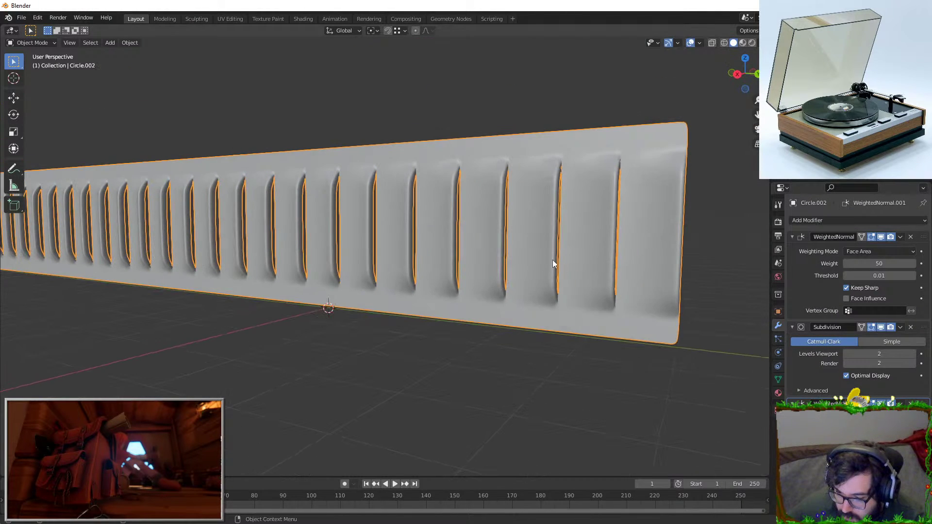
middle_drag(538, 283, 479, 235)
scroll(473, 234, down, 3)
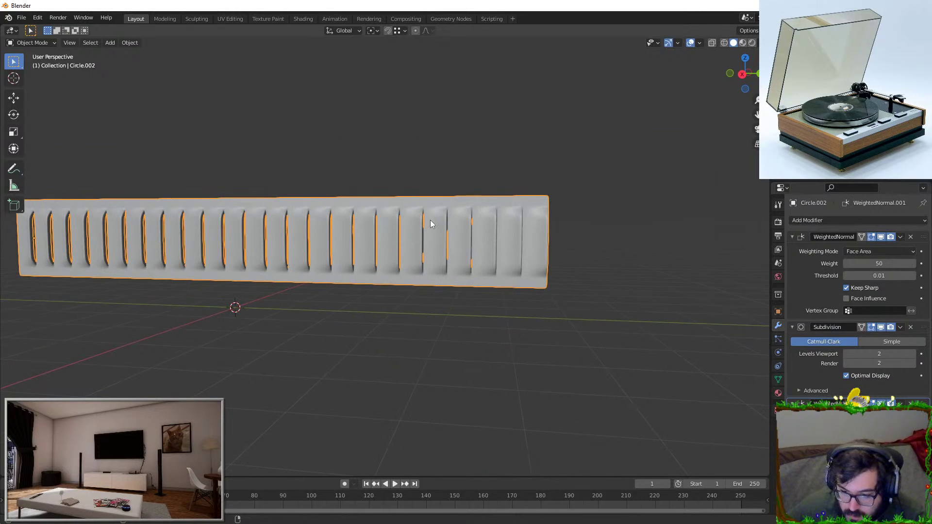
Reveal all hidden objects and scale the slotted panel slightly along the X axis within its recess
key(alt+h)
click(669, 168)
click(505, 249)
scroll(505, 254, up, 2)
key(s)
key(y)
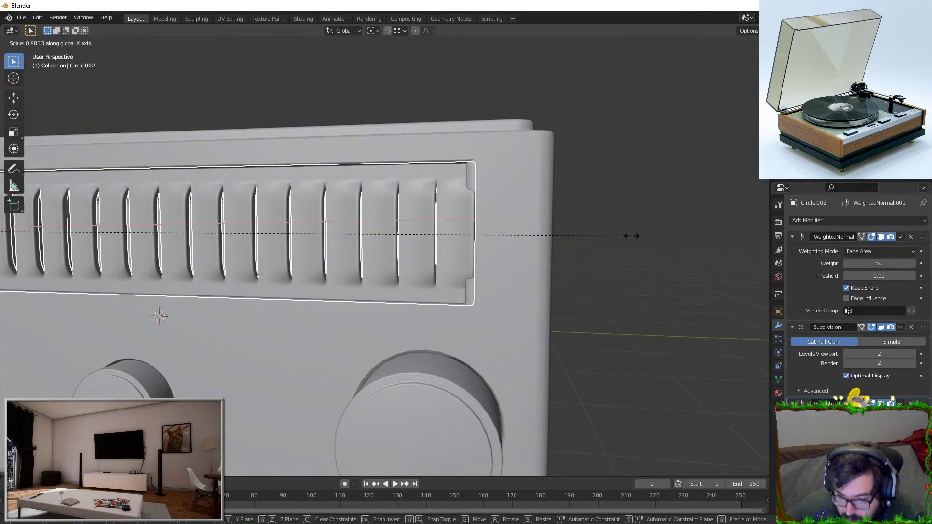
click(723, 232)
Compare the model's front with the cartoon reference images, examining the knobs, slotted strip and long rectangular panel
middle_drag(728, 231, 661, 247)
scroll(655, 248, down, 4)
middle_drag(418, 204, 388, 194)
scroll(449, 282, up, 5)
middle_drag(450, 285, 492, 266)
scroll(355, 233, down, 5)
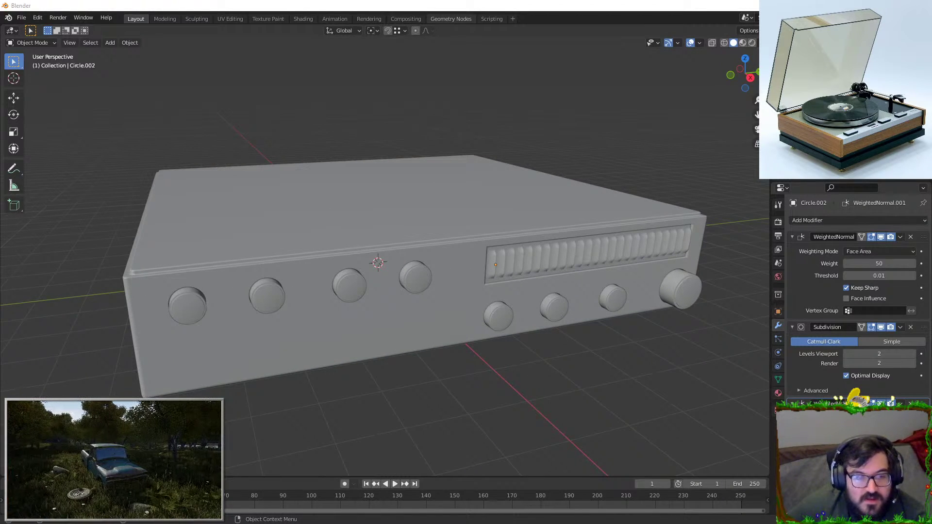
key(alt+Tab)
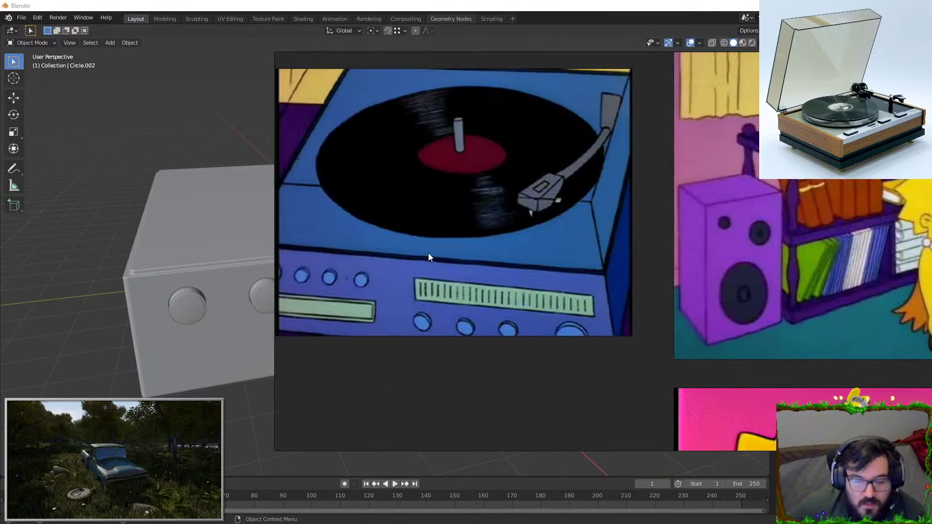
scroll(398, 297, up, 5)
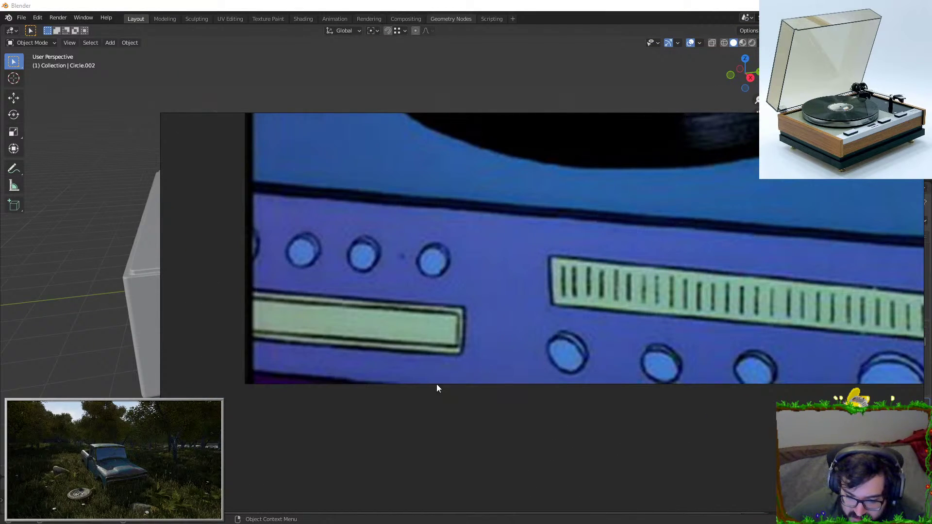
scroll(553, 289, down, 5)
scroll(502, 283, up, 6)
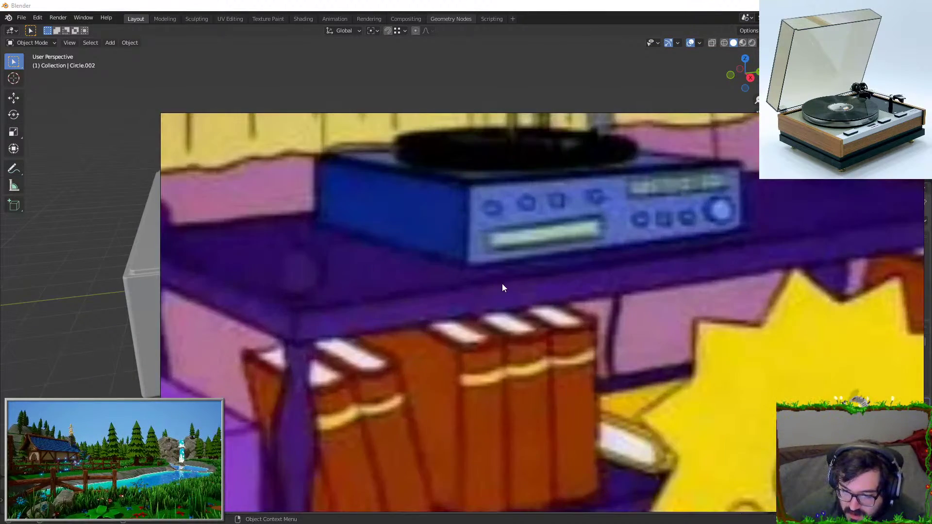
scroll(440, 262, down, 5)
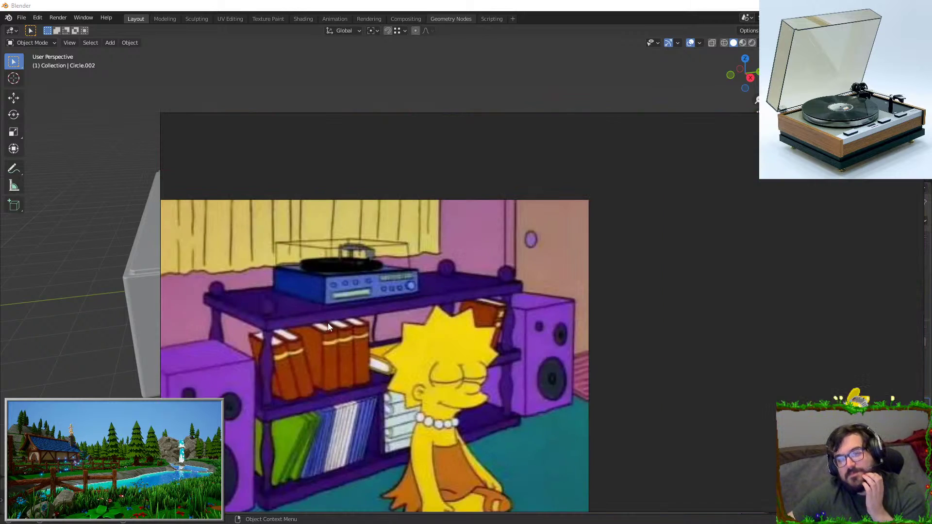
scroll(430, 331, up, 2)
scroll(406, 298, down, 3)
scroll(672, 250, up, 1)
key(alt+Tab)
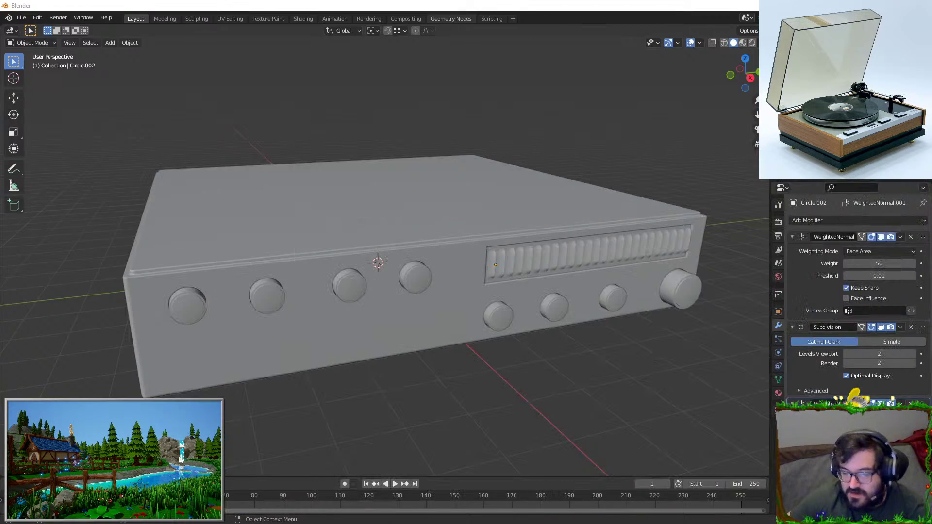
Inset the turntable body's blank front face below the four knobs and scale the inset face along Z
click(475, 258)
middle_drag(515, 279, 427, 238)
key(Tab)
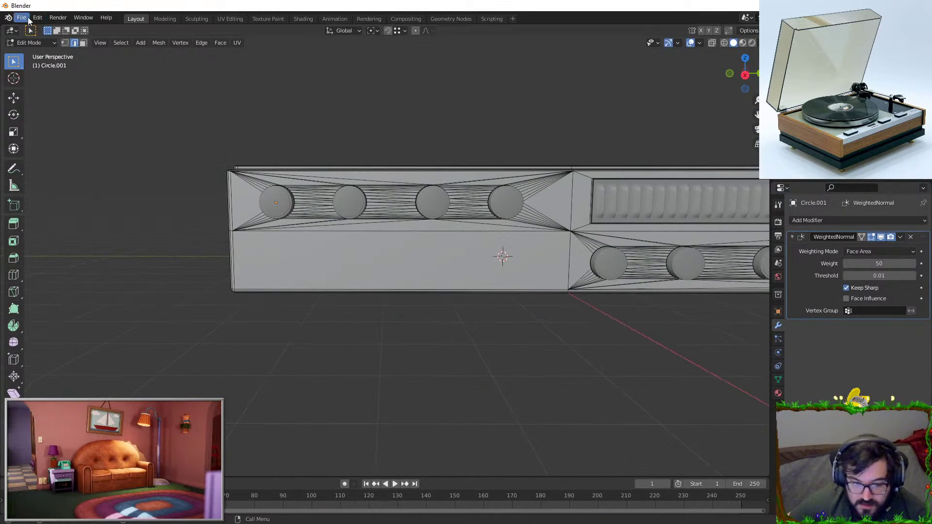
click(84, 43)
key(i)
click(499, 246)
key(s)
key(z)
click(364, 183)
Extrude the inset front face inward to form a long rectangular recess
middle_drag(364, 183, 470, 139)
scroll(396, 194, up, 4)
key(e)
click(397, 194)
Try forming a narrow border inside the recess by scaling its back face along Y and Z
key(s)
key(y)
right_click(578, 188)
key(s)
key(y)
click(591, 140)
key(s)
key(y)
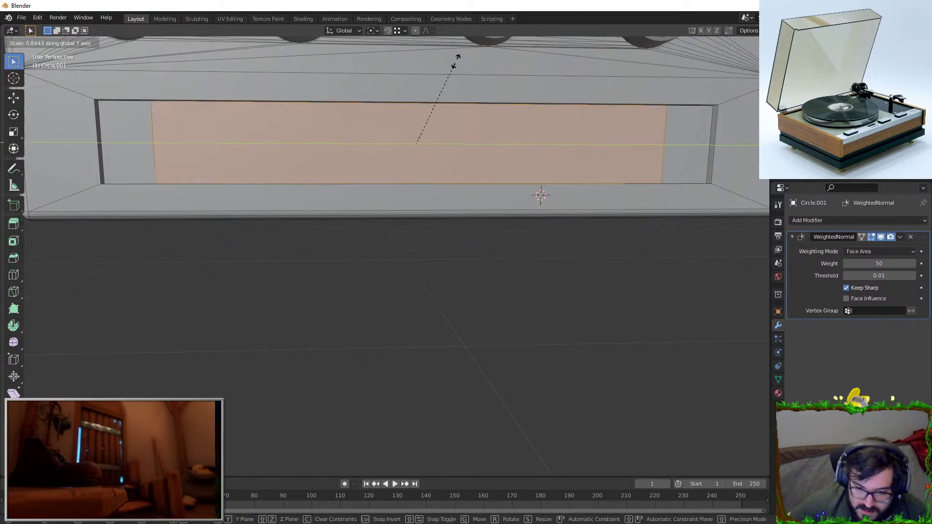
right_click(409, 44)
key(z)
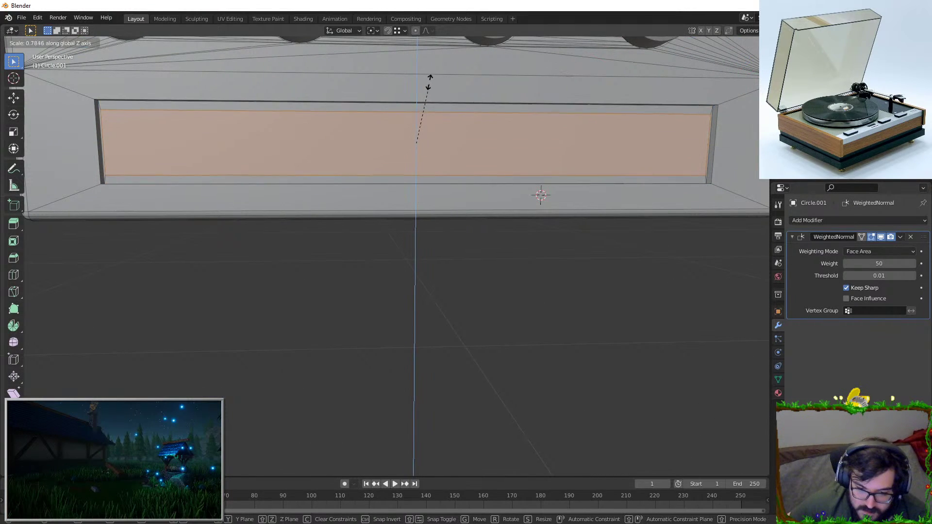
key(y)
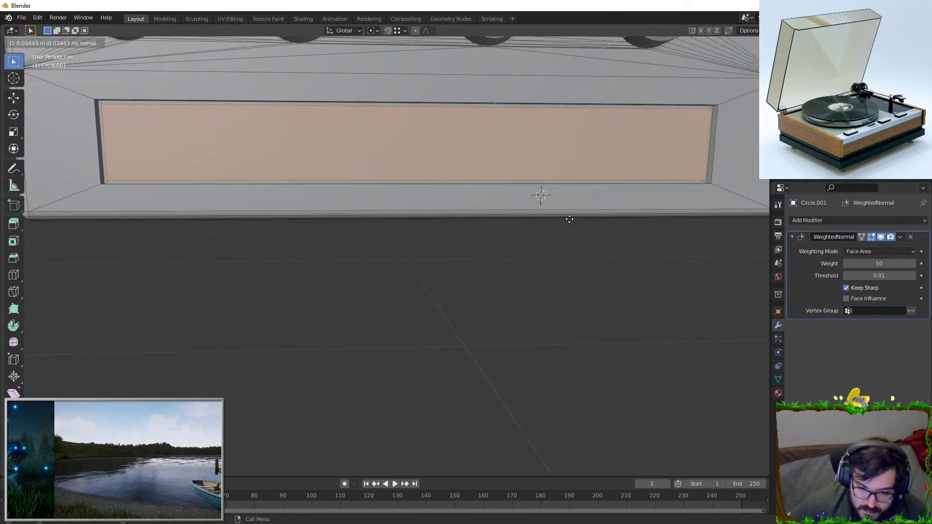
Try shrinking the recess's inner face again along Z and Y and extruding it into a second step
key(z)
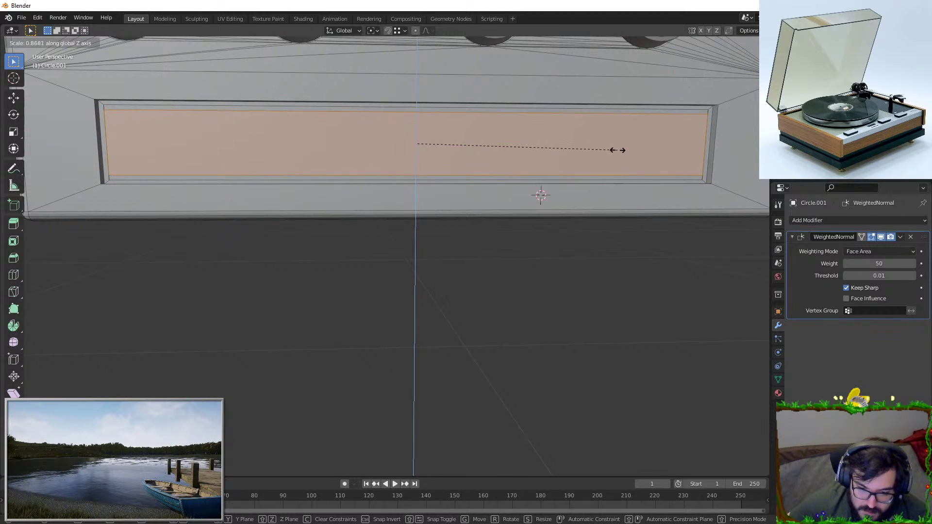
key(x)
key(y)
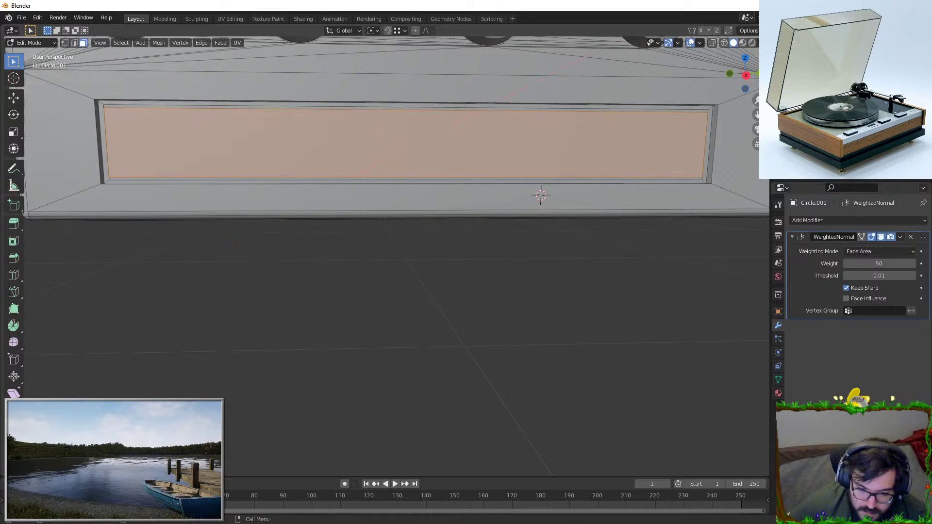
right_click(712, 152)
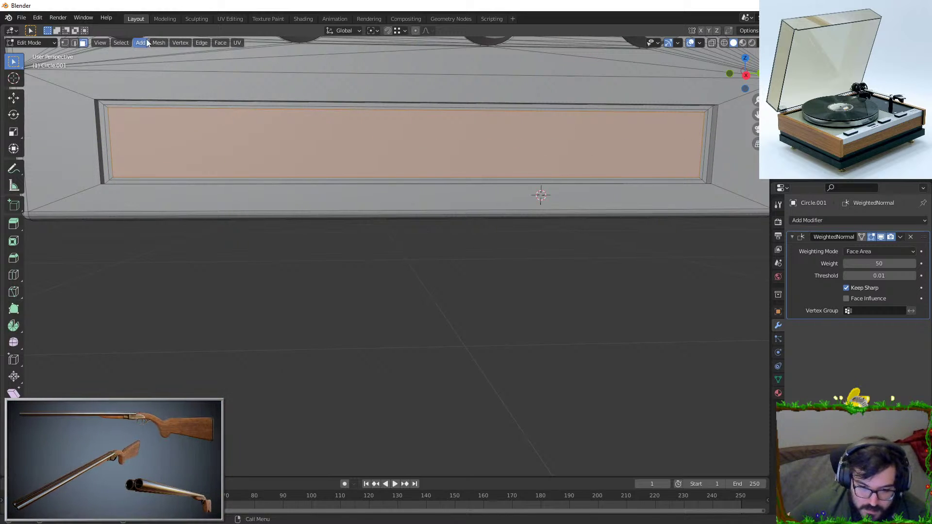
shift+middle_drag(161, 112, 480, 296)
key(e)
click(521, 283)
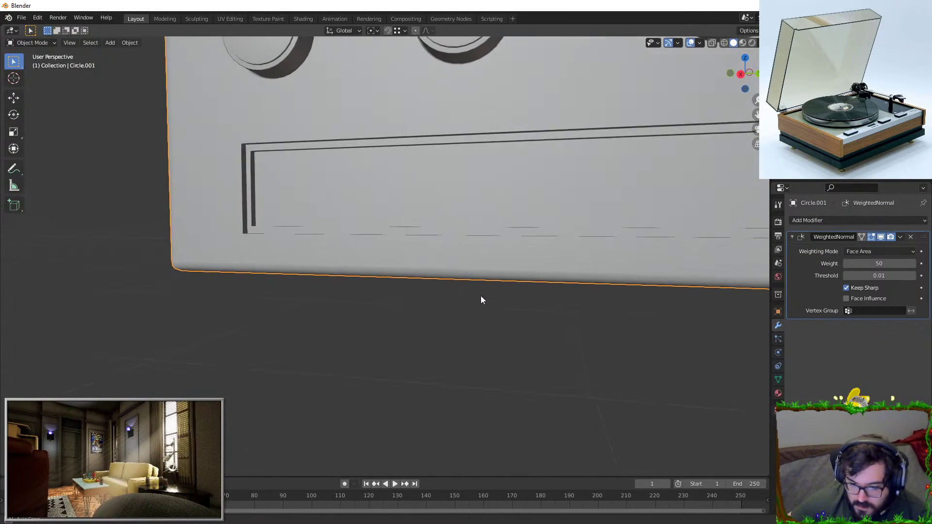
scroll(481, 295, up, 3)
scroll(330, 224, down, 5)
key(Tab)
key(Tab)
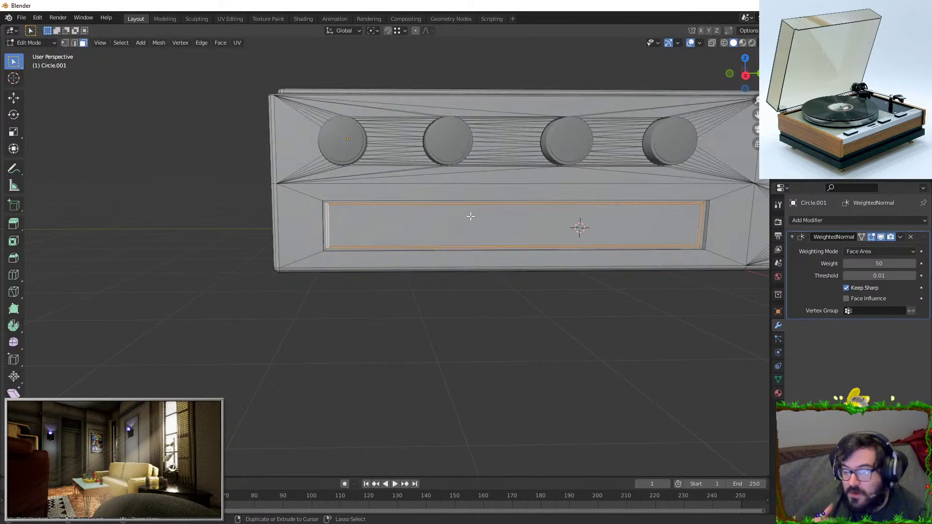
Duplicate the recess's back face out along X and delete the original back face
middle_drag(471, 216, 553, 216)
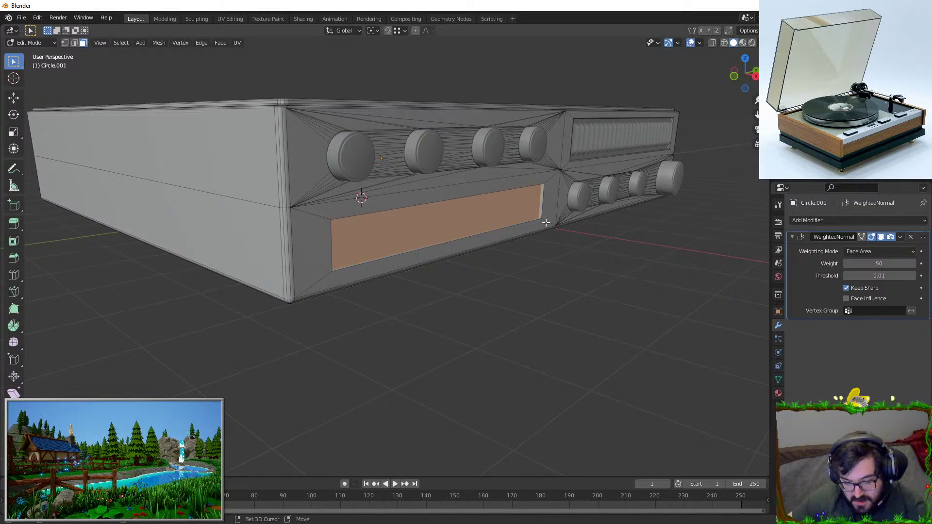
key(shift+d)
key(x)
click(655, 250)
key(h)
click(469, 215)
key(x)
click(469, 217)
key(alt+h)
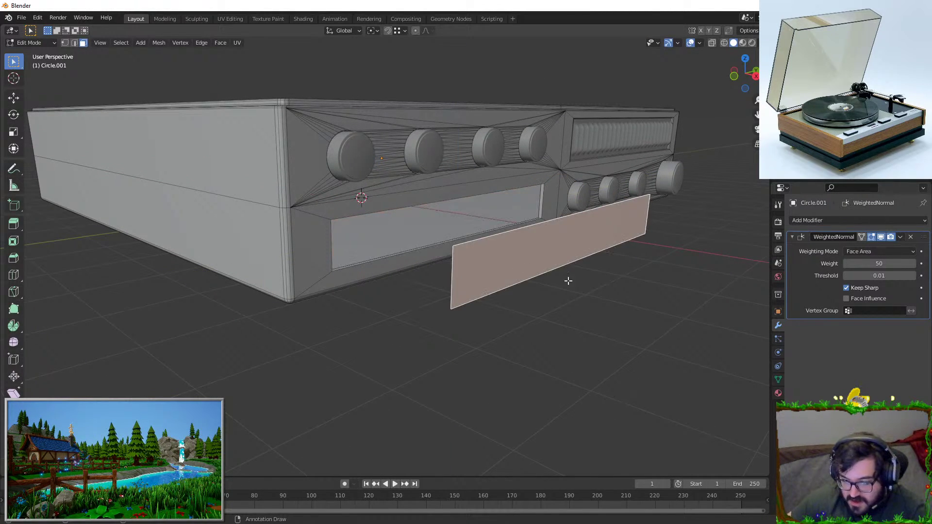
Move the duplicated face about 1.675 m back along X to close the recess opening
key(g)
key(x)
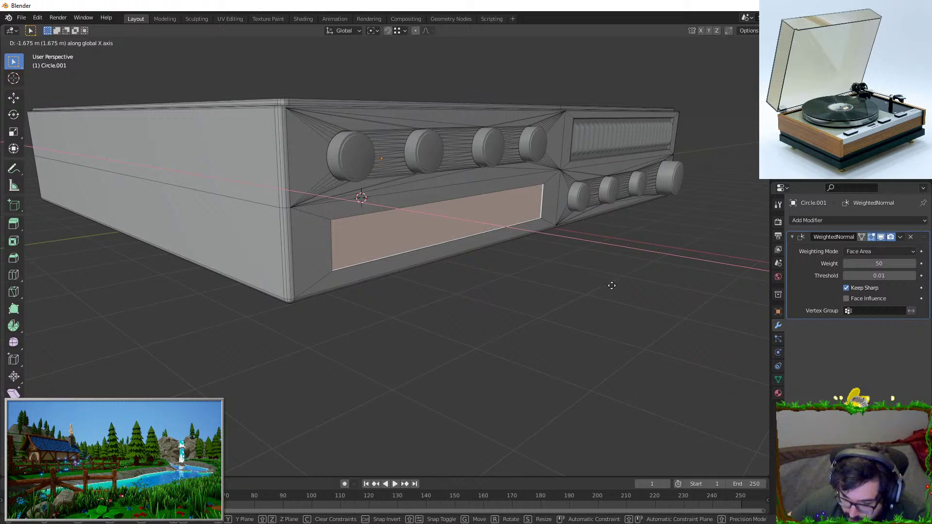
click(612, 285)
Try adding vertical loop cuts to the recess panel and spreading them along Y toward its short ends
middle_drag(611, 285, 628, 231)
key(ctrl+r)
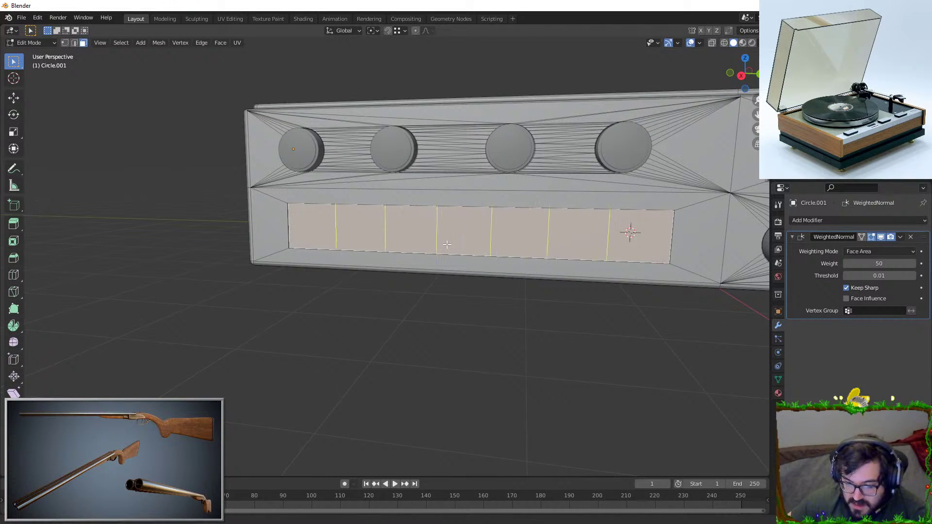
scroll(447, 245, up, 3)
key(ctrl+r)
click(470, 244)
key(s)
key(y)
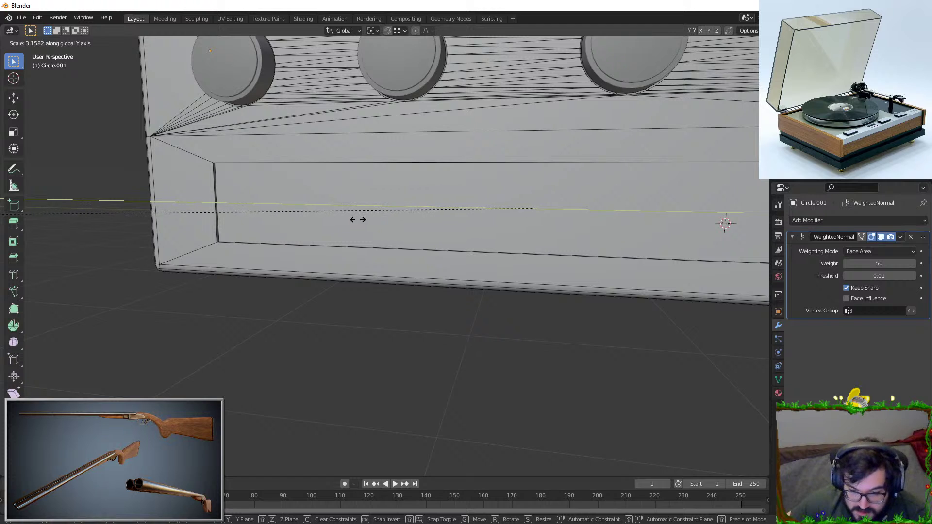
click(425, 244)
Try spreading two horizontal loops along Z toward the recess panel's long edges and bevelling the border loops
key(s)
key(z)
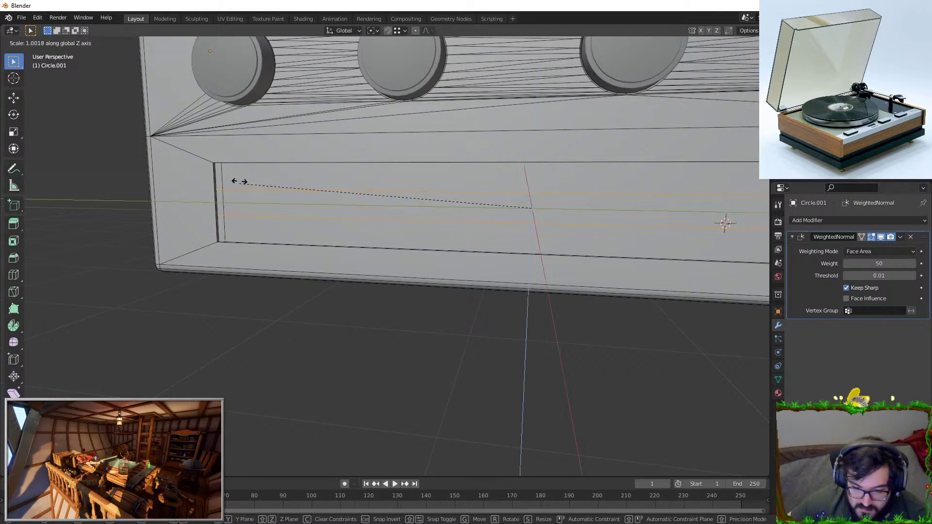
click(451, 411)
key(s)
key(z)
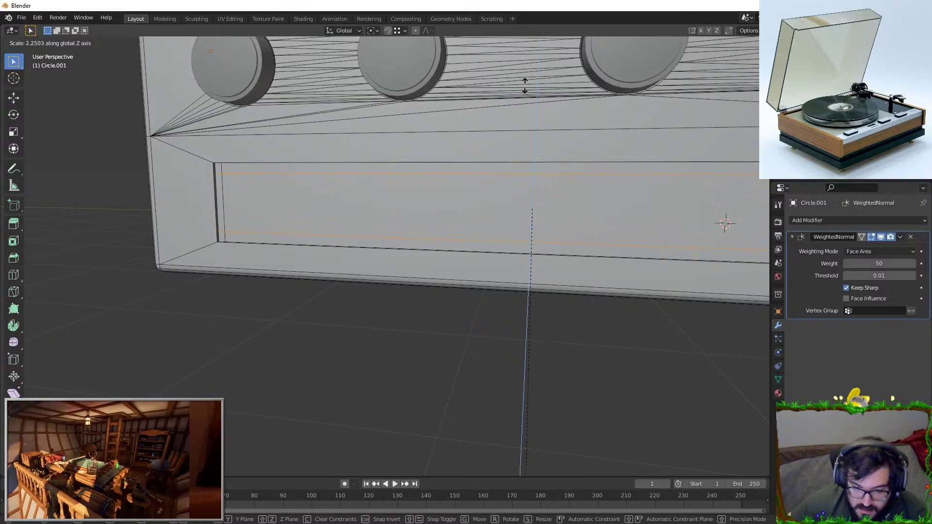
click(520, 111)
middle_drag(225, 205, 563, 190)
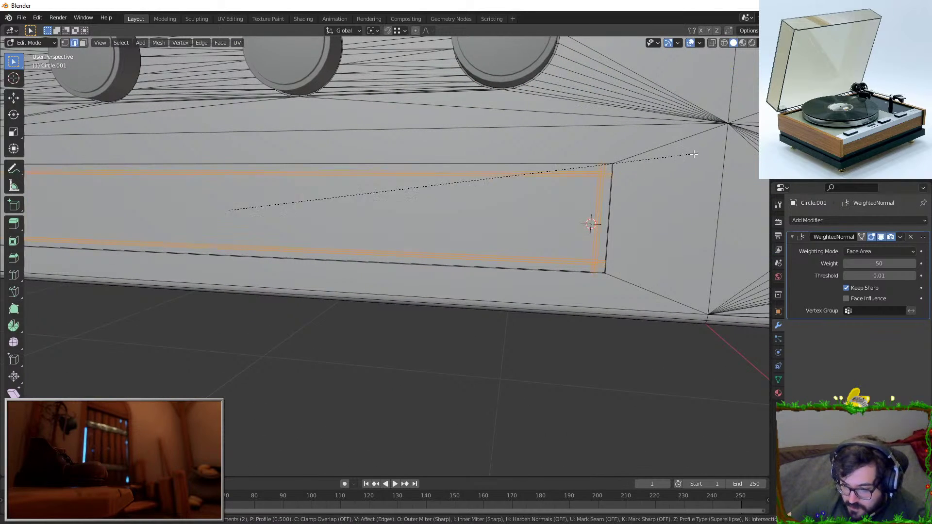
scroll(690, 153, down, 1)
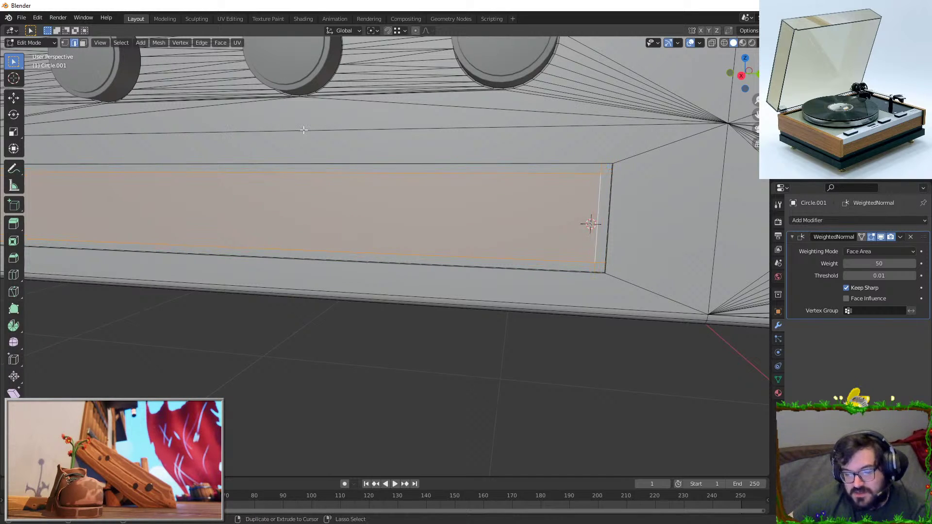
Inset the recess panel face twice, scaling each new inner face along Y and Z to form a narrow double border
click(334, 190)
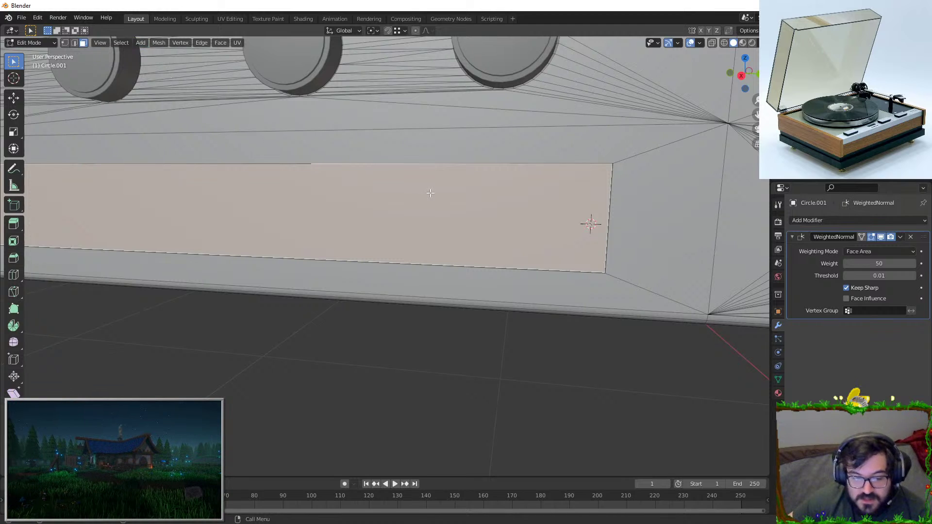
key(s)
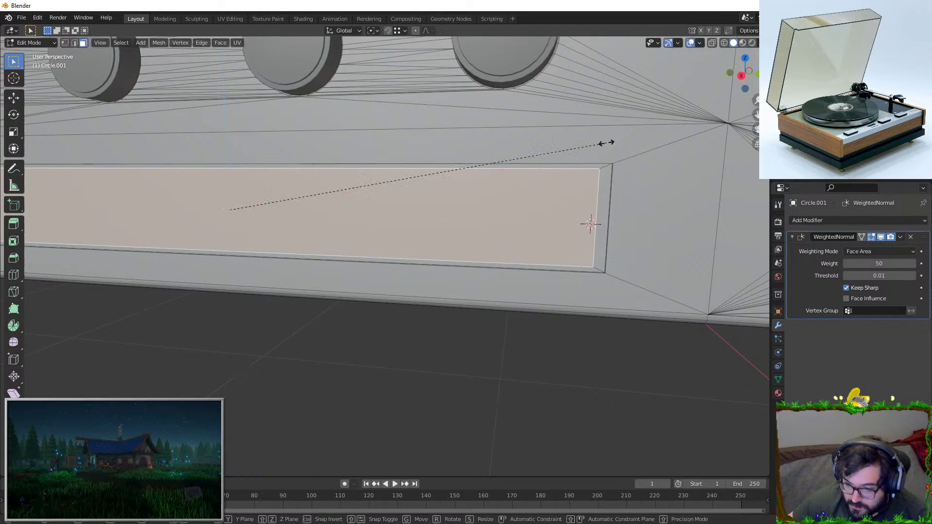
key(y)
click(634, 167)
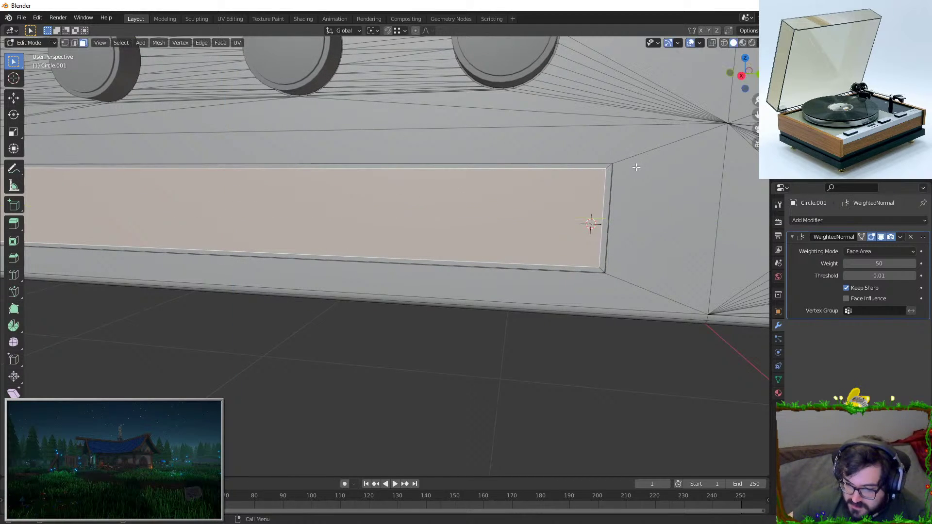
key(s)
key(y)
click(634, 158)
key(s)
key(z)
click(508, 167)
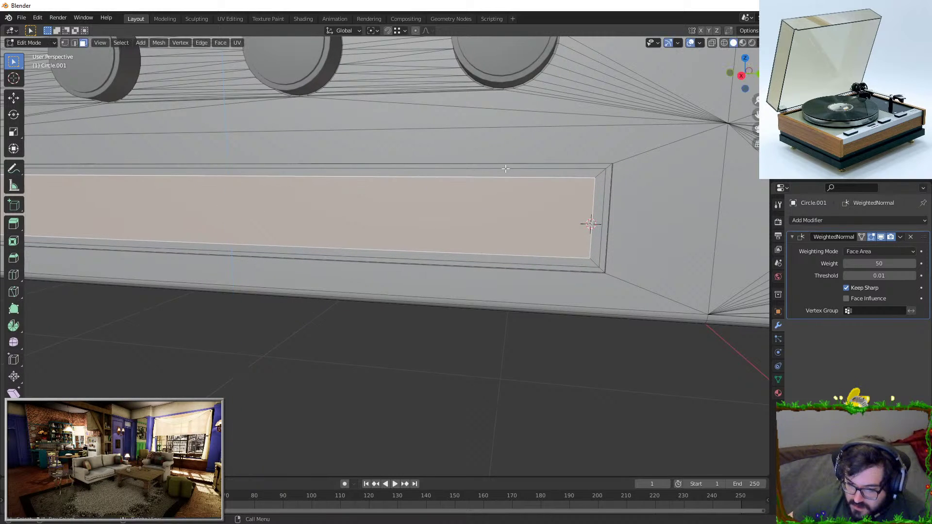
Select the border face loop around the recess panel and extrude it into a raised frame
middle_drag(508, 167, 338, 174)
alt+click(649, 173)
middle_drag(649, 173, 541, 176)
key(e)
click(541, 176)
click(74, 43)
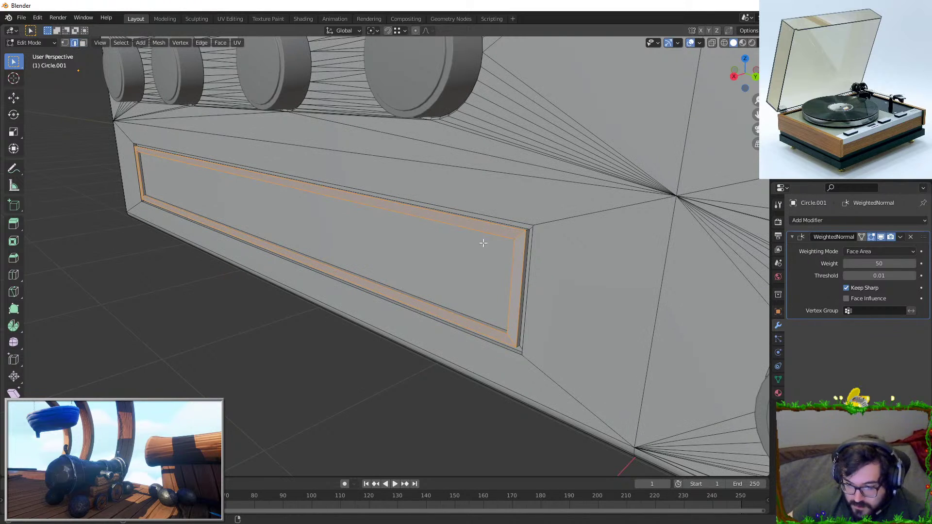
Bevel the long edge loops of the raised frame around the recess panel
key(s)
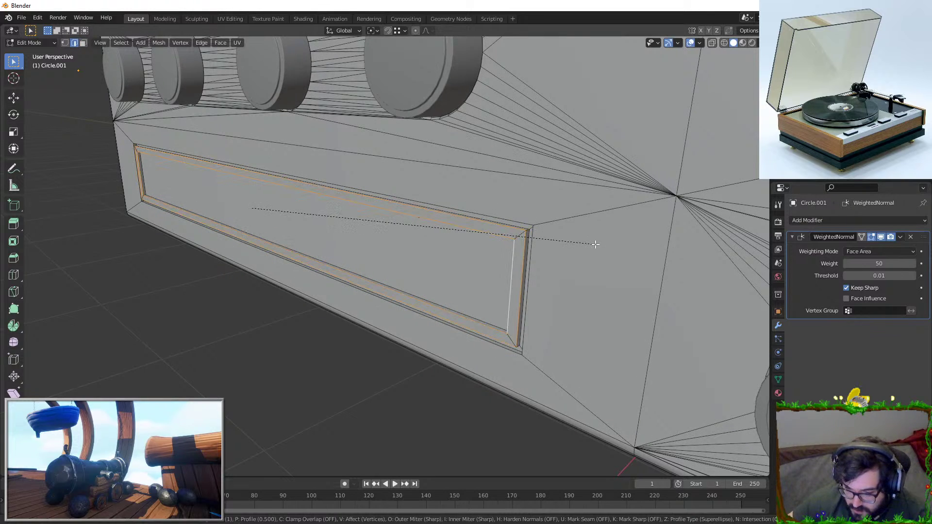
click(572, 250)
key(ctrl+b)
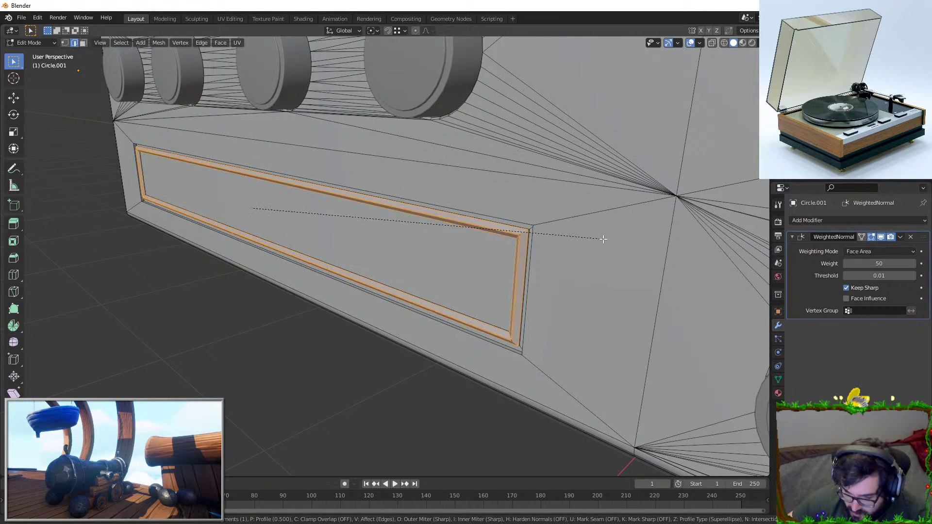
click(603, 239)
key(Tab)
middle_drag(495, 223, 431, 225)
scroll(432, 223, up, 3)
key(Tab)
Try bevelling the corner edges at the frame's end nearest the lower knobs, and undo it
alt+click(473, 109)
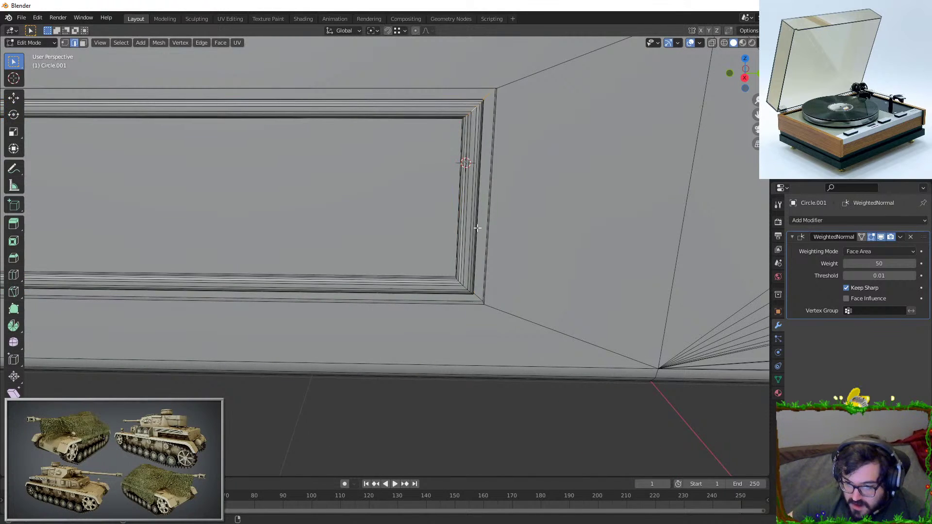
click(586, 243)
key(Tab)
middle_drag(507, 237, 471, 231)
scroll(471, 231, down, 2)
key(ctrl+z)
key(ctrl+z)
Try rounding the frame's end corners with a wide four-segment bevel
key(ctrl+b)
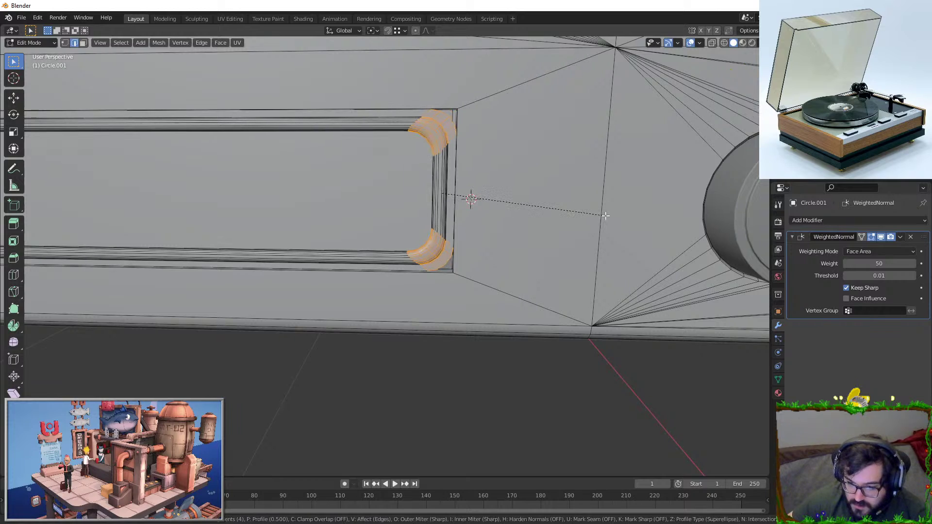
key(Tab)
scroll(429, 258, down, 4)
shift+middle_drag(429, 259, 523, 257)
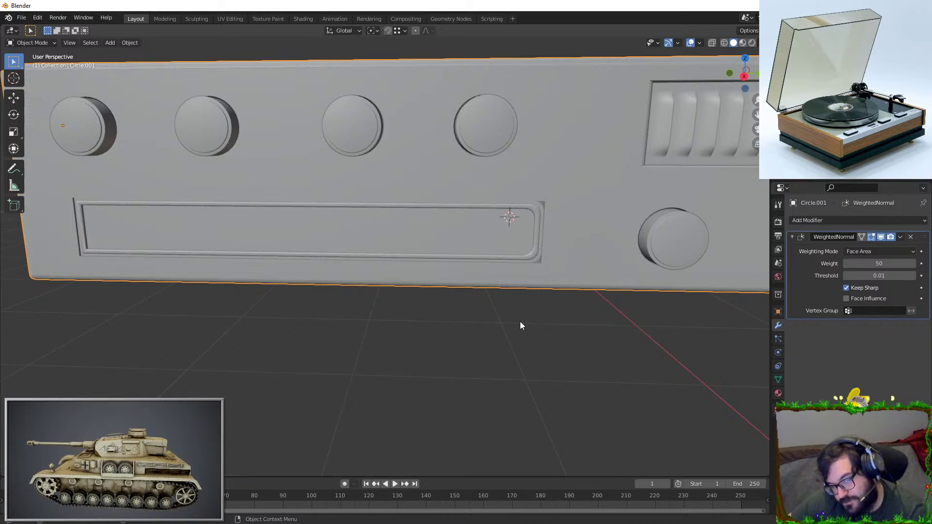
key(Tab)
scroll(532, 313, down, 3)
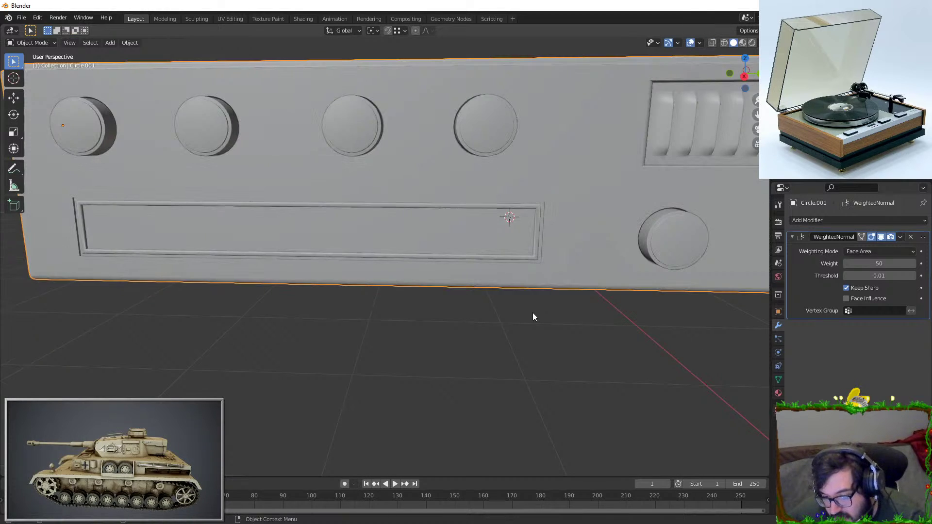
Inset the flat face inside the frame, scaling the new face inward along Y and Z
middle_drag(531, 313, 529, 305)
scroll(419, 331, up, 3)
shift+middle_drag(419, 331, 238, 249)
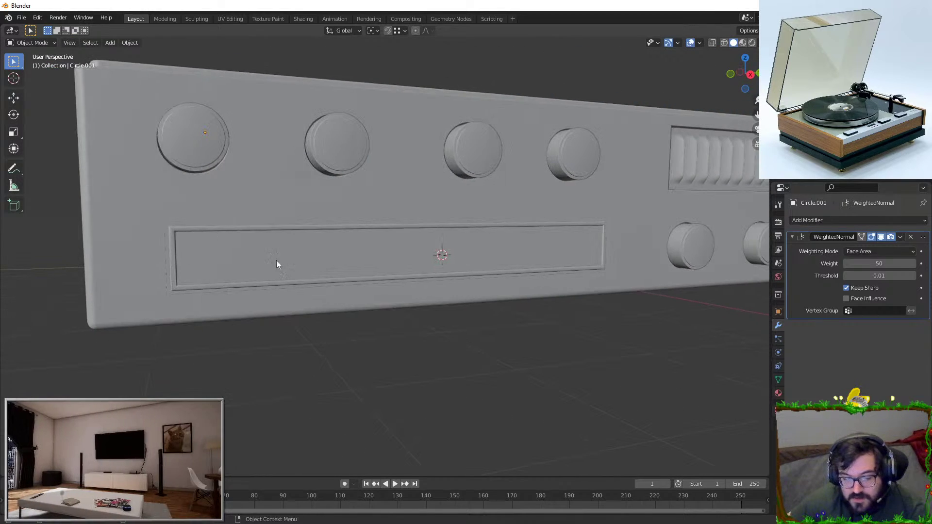
scroll(255, 282, up, 3)
shift+middle_drag(255, 281, 323, 256)
key(Tab)
middle_drag(380, 266, 340, 257)
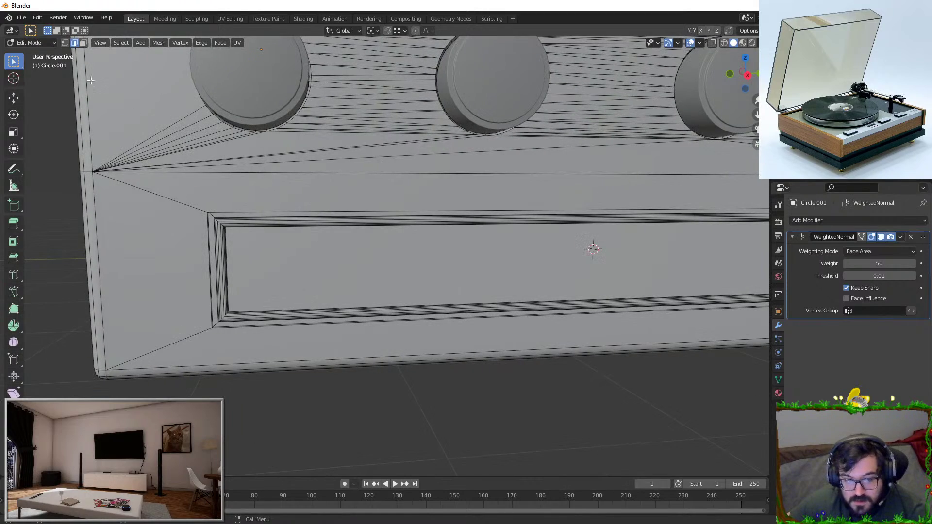
click(86, 43)
middle_drag(447, 281, 443, 210)
key(s)
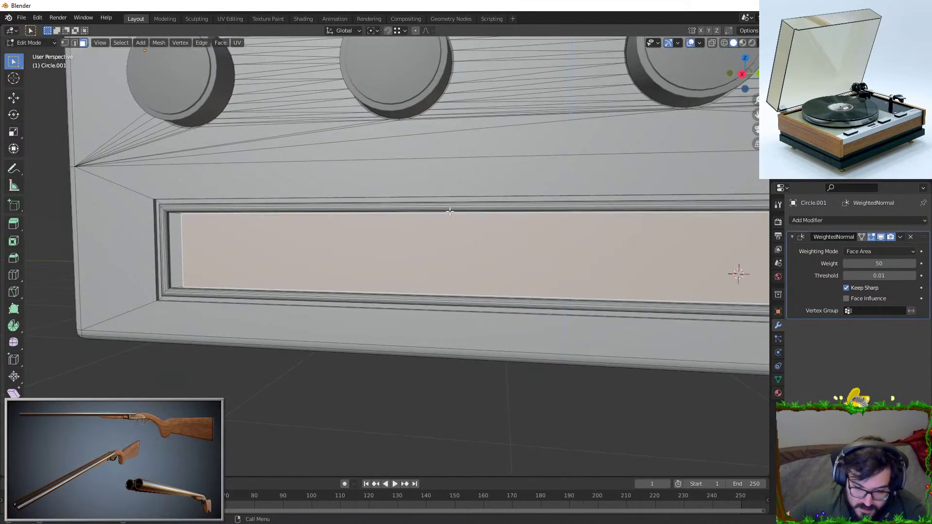
key(z)
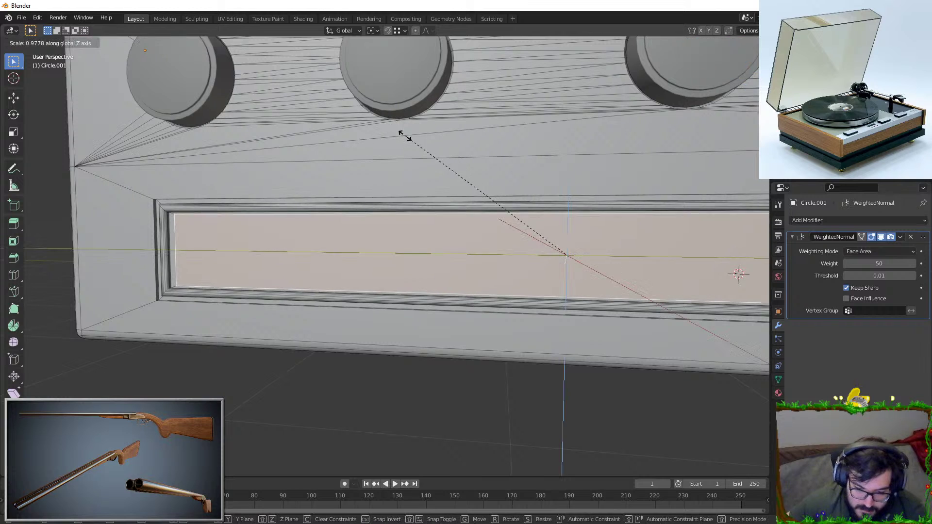
click(402, 156)
Extrude the inset face outward about 0.04 m along its normal and taper it by scaling along Y
middle_drag(402, 156, 454, 249)
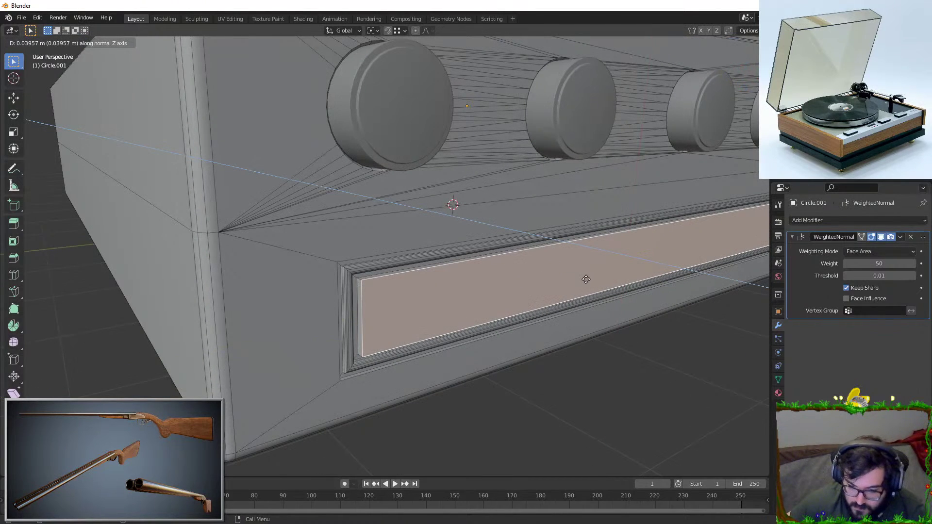
key(s)
key(y)
click(339, 336)
Bevel the outer and inner edge loops of the raised centre panel with two segments
key(Tab)
middle_drag(602, 420, 464, 284)
scroll(555, 386, down, 3)
key(Tab)
scroll(500, 253, up, 5)
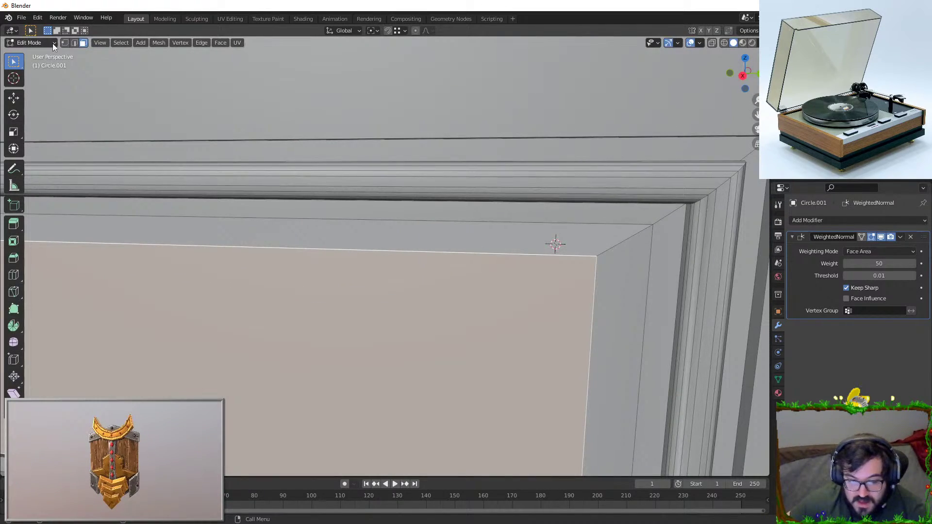
click(75, 43)
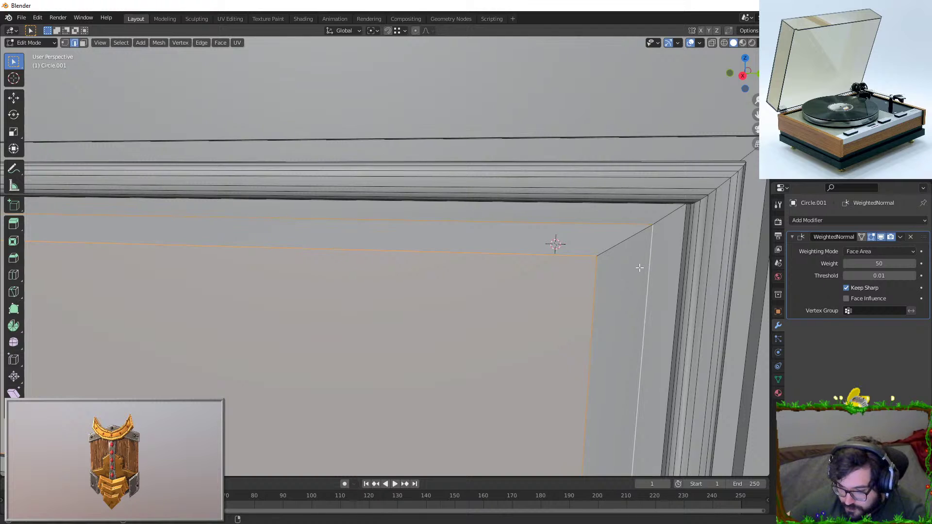
scroll(631, 269, down, 4)
key(ctrl+b)
scroll(620, 258, down, 3)
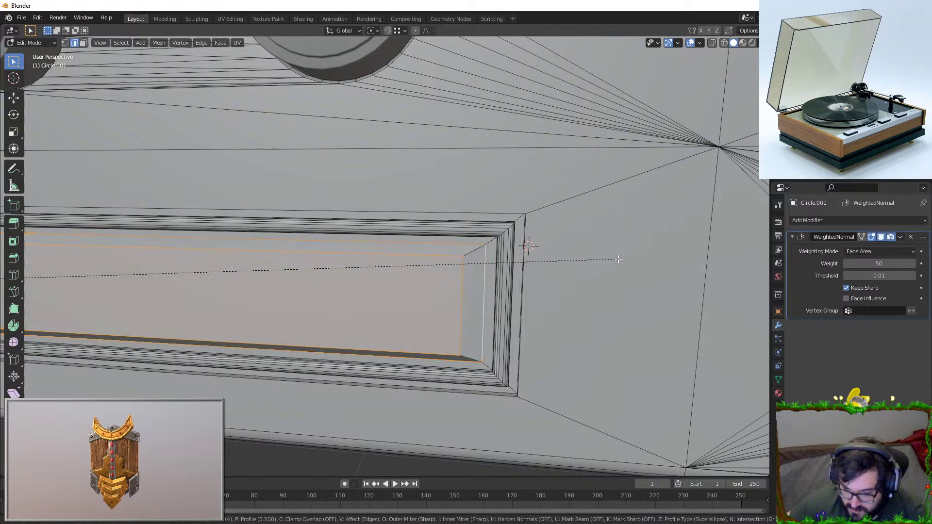
scroll(621, 259, up, 1)
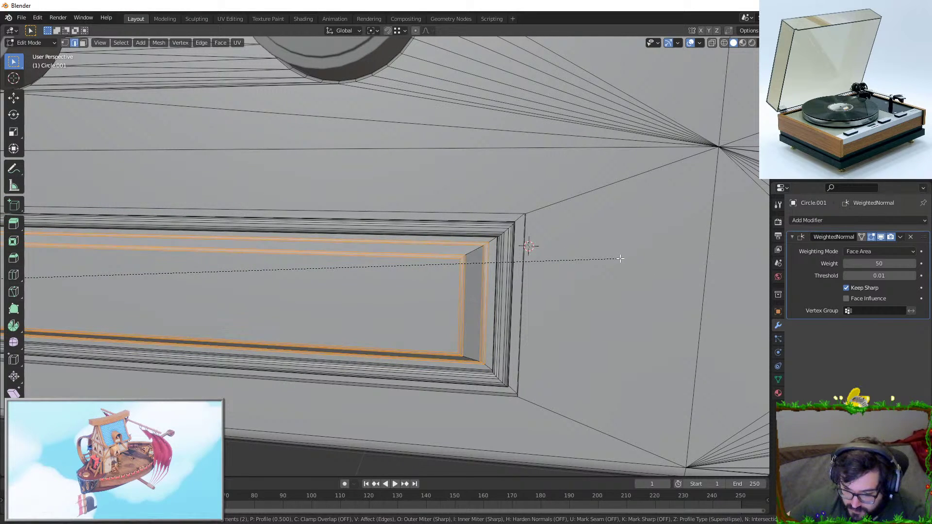
click(619, 259)
key(Tab)
middle_drag(473, 388, 401, 377)
scroll(415, 404, down, 5)
scroll(529, 319, down, 4)
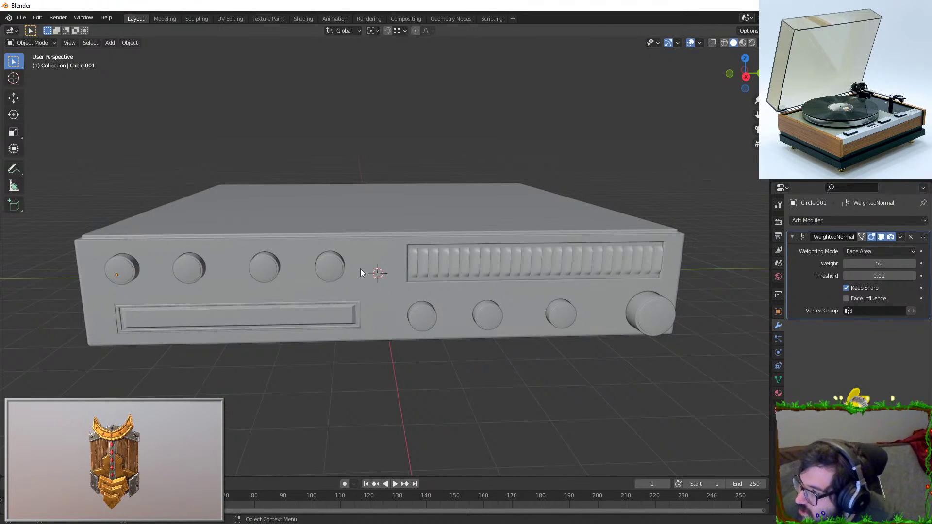
Add a circle mesh and scale it to fit just inside the edges of the box's top
middle_drag(370, 245, 371, 253)
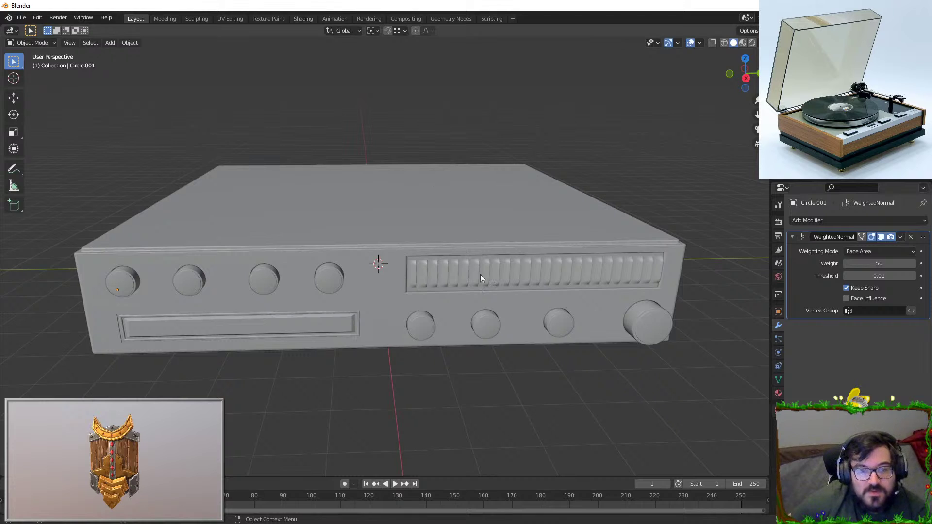
middle_drag(452, 231, 412, 248)
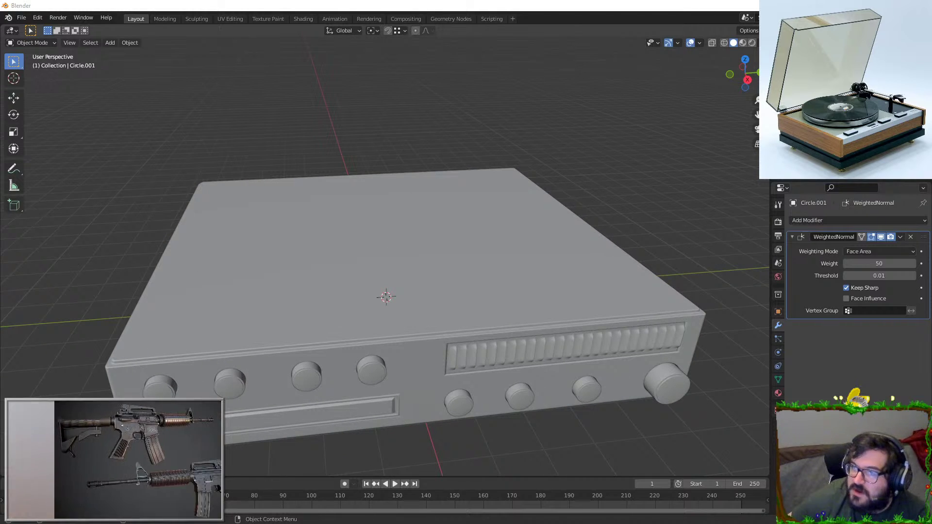
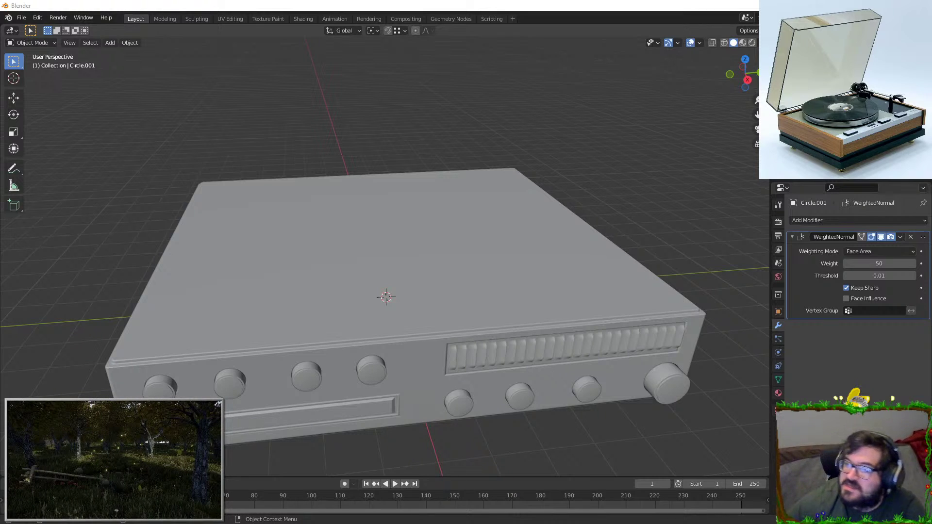
middle_drag(309, 185, 414, 210)
key(shift+a)
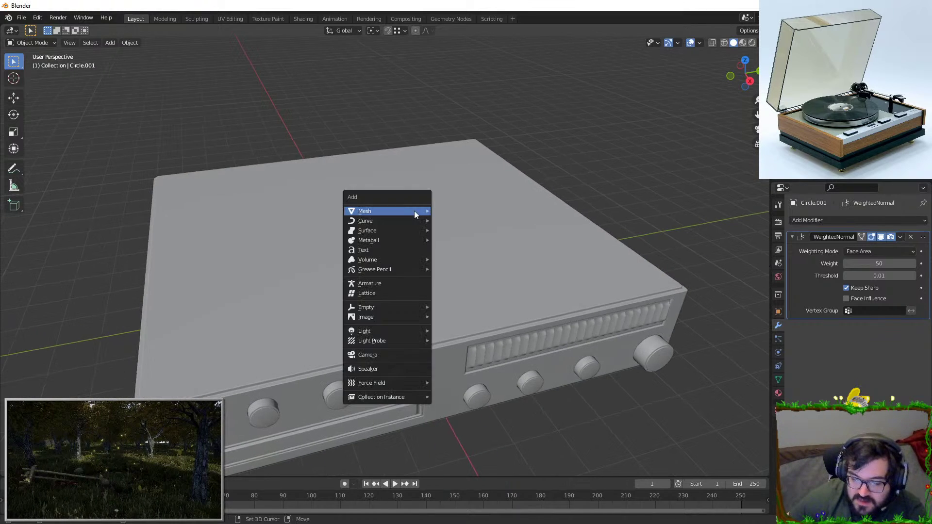
mouse_move(414, 211)
click(457, 230)
scroll(437, 250, down, 3)
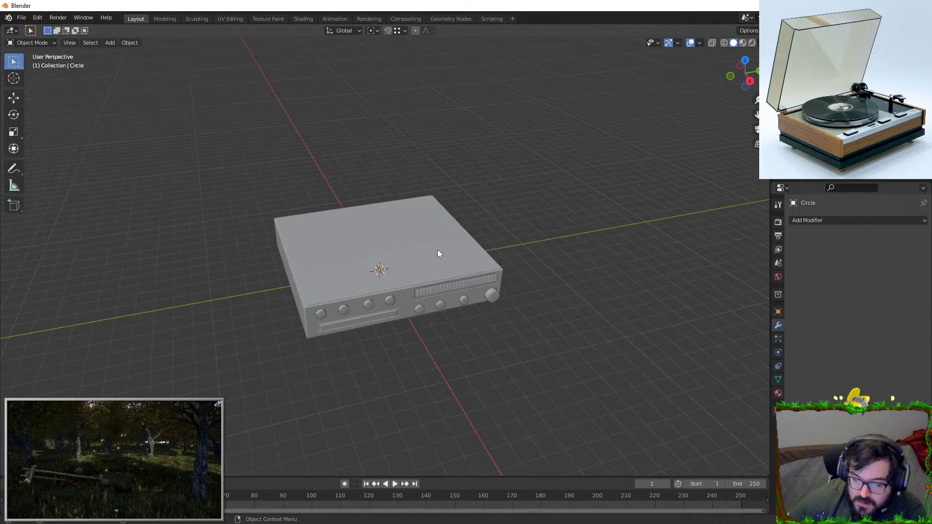
key(s)
click(505, 270)
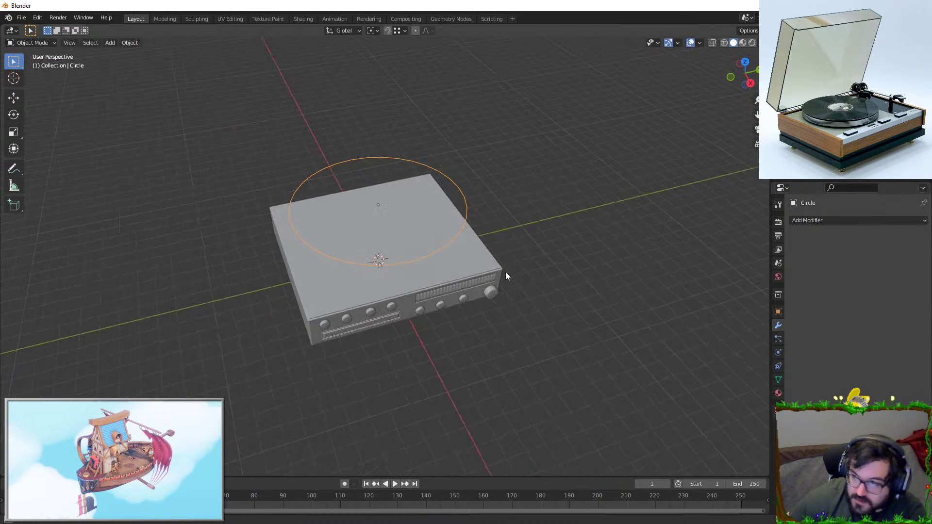
key(KP_7)
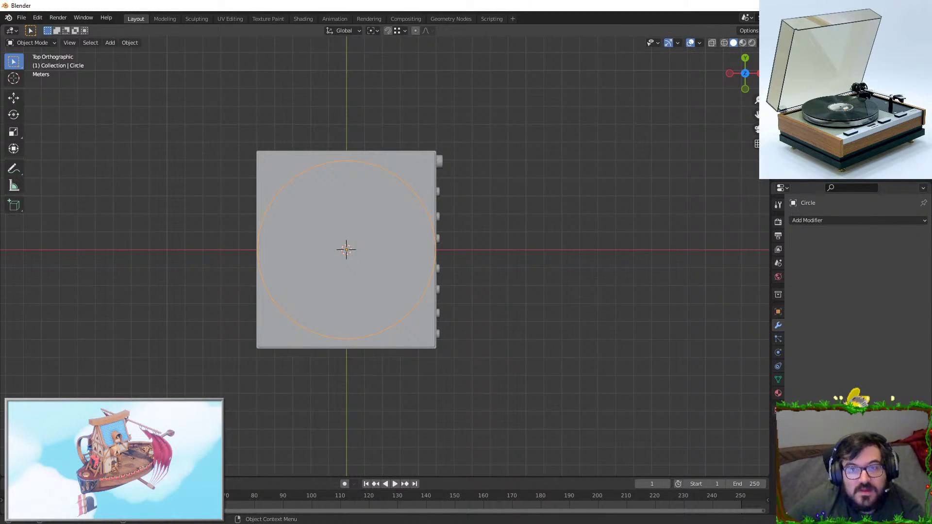
key(s)
click(472, 258)
Move the circle along Z so that it sits slightly above the box's top surface
middle_drag(432, 270, 382, 215)
key(g)
key(z)
click(405, 219)
key(KP_1)
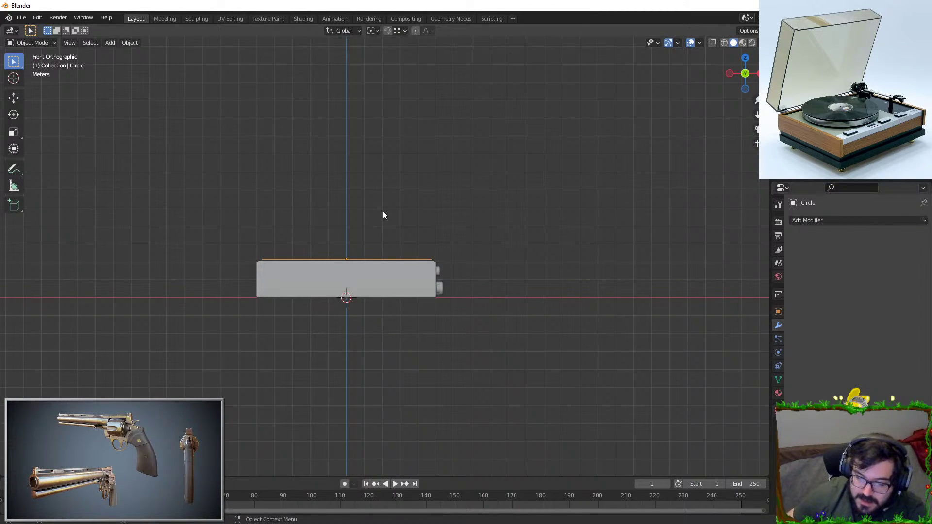
scroll(516, 154, up, 5)
key(g)
key(z)
key(Escape)
key(g)
key(z)
click(472, 269)
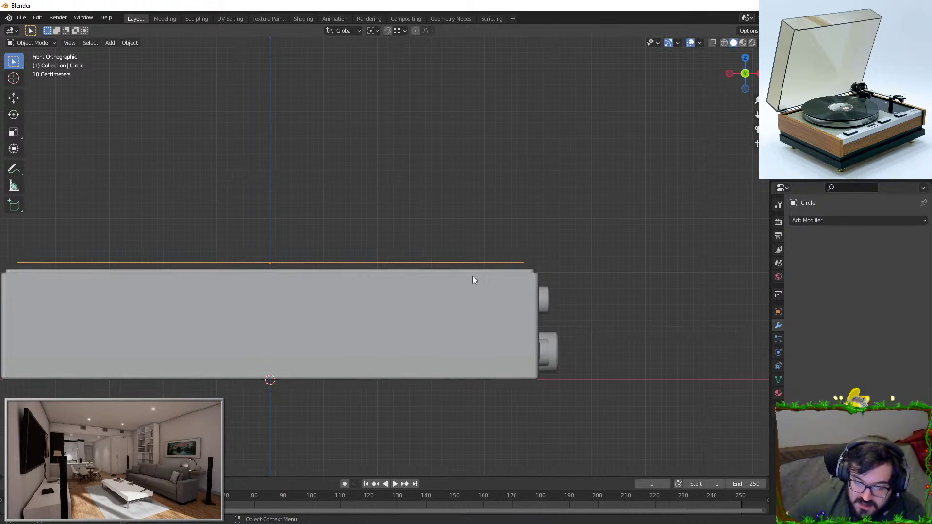
Extrude the circle upward about 0.13 m along Z to form the platter's rim and shade it smooth
key(Tab)
key(e)
key(z)
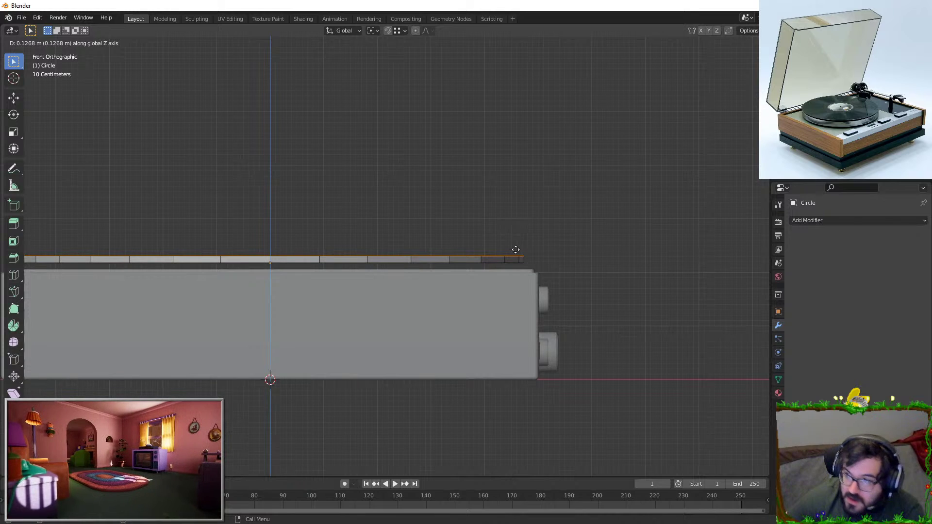
click(516, 250)
middle_drag(516, 249, 558, 258)
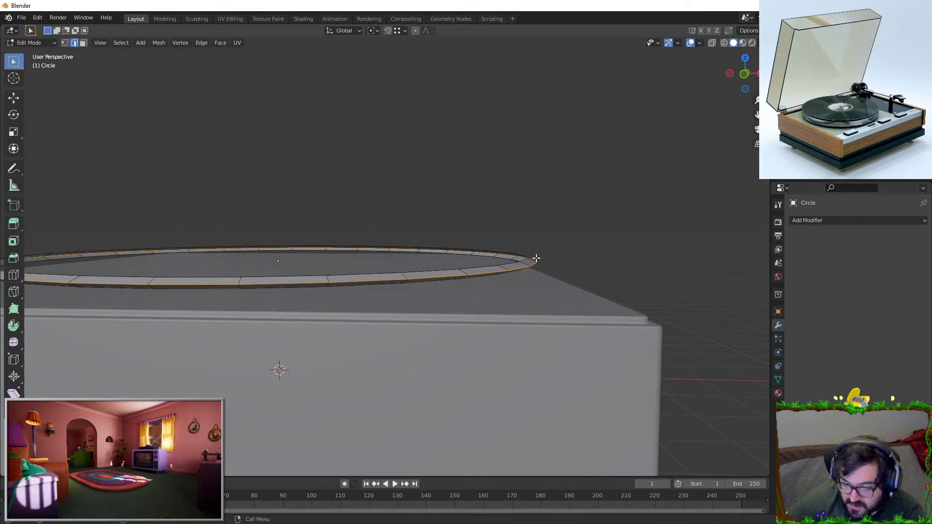
key(Tab)
middle_drag(636, 264, 519, 285)
right_click(519, 285)
click(573, 278)
middle_drag(547, 232, 587, 241)
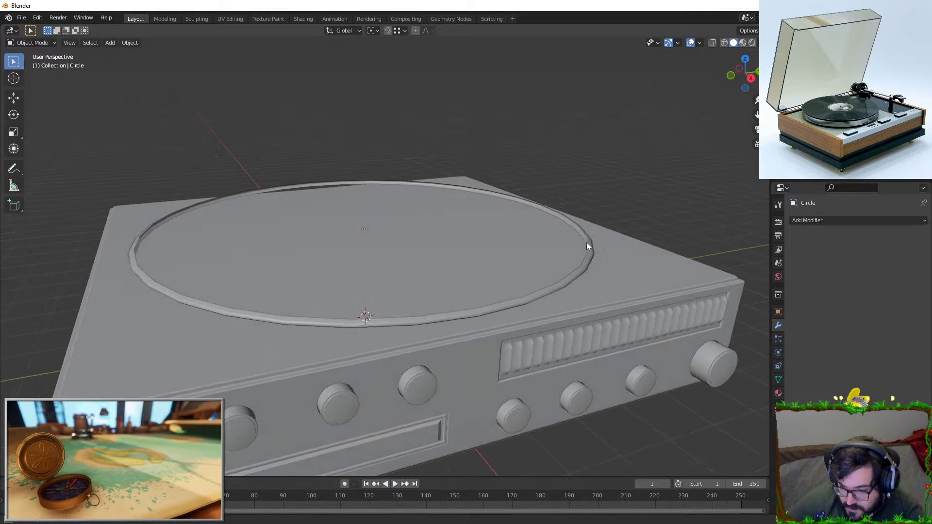
Try extruding the rim's inner edge loop and scaling it inward toward the centre
key(Tab)
alt+click(573, 231)
key(F3)
text(mer)
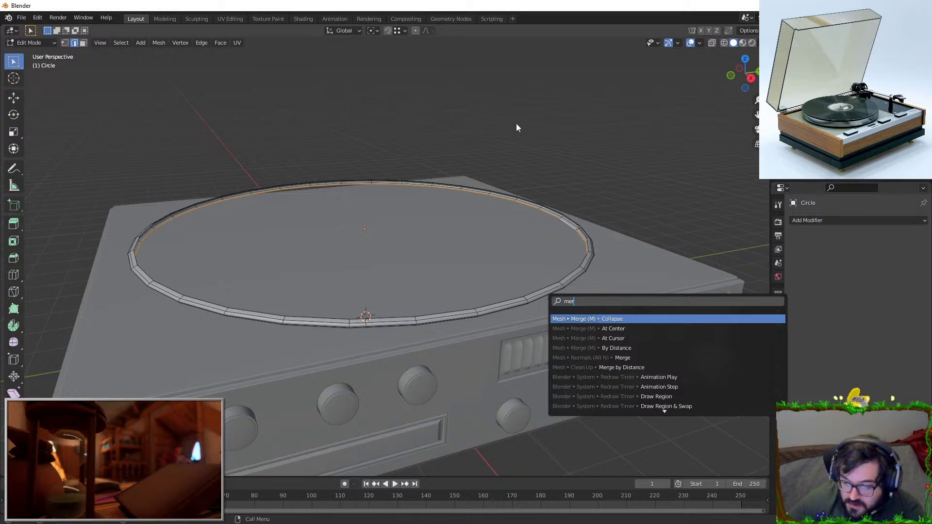
key(Escape)
key(e)
key(s)
click(547, 203)
key(ctrl+z)
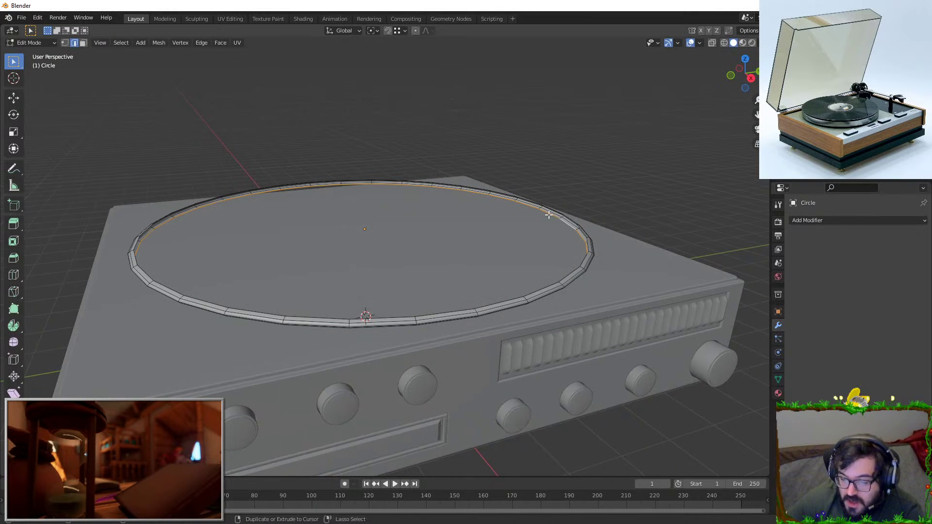
middle_drag(568, 220, 573, 262)
key(e)
key(s)
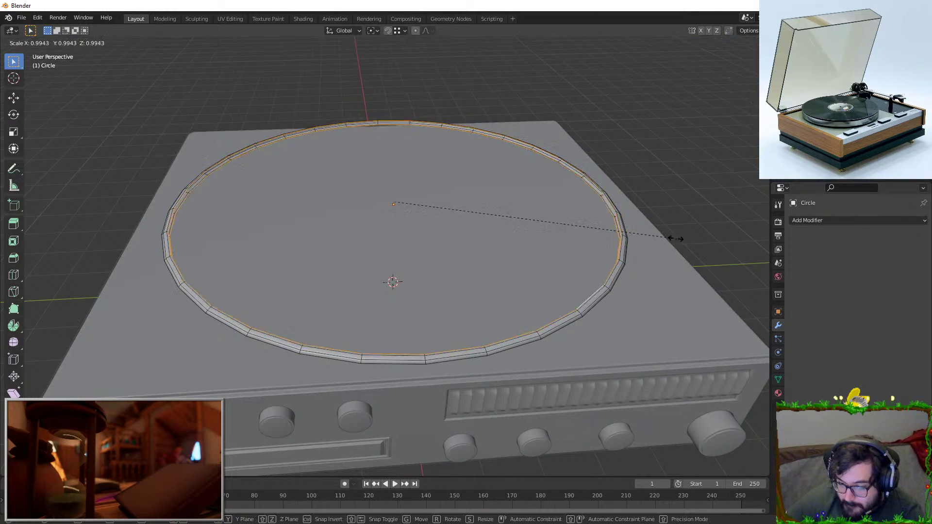
right_click(559, 218)
key(s)
right_click(601, 187)
Extrude the rim's inner edge loops and scale them inward in the XY plane, leaving a small round opening at the centre
key(e)
key(s)
key(shift+z)
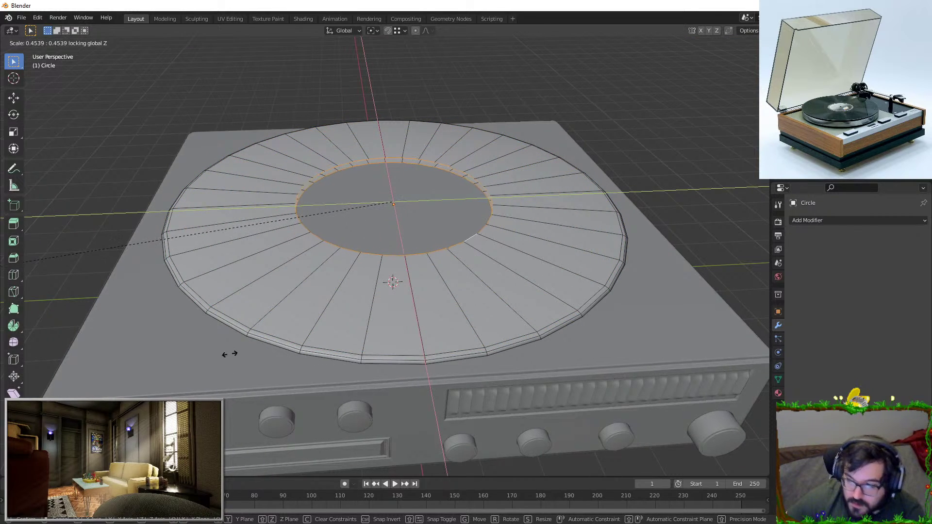
click(78, 369)
scroll(424, 107, up, 3)
middle_drag(339, 203, 352, 153)
middle_drag(358, 191, 383, 210)
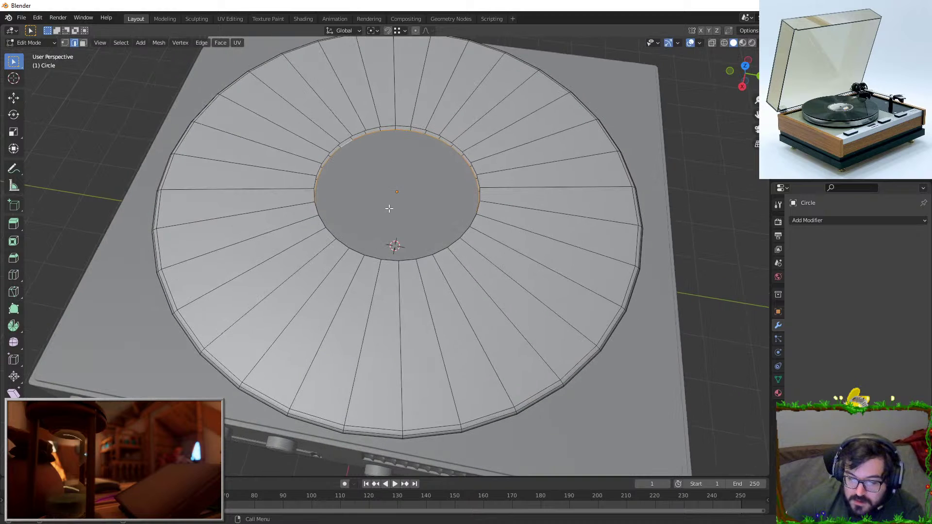
Fill the platter's central opening with faces on its top and underside
key(f)
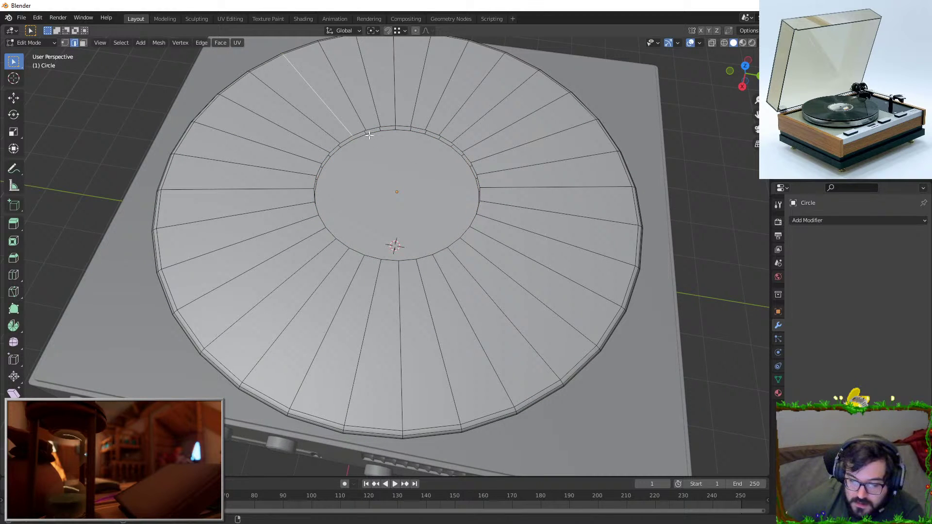
key(f)
scroll(582, 139, down, 2)
shift+middle_drag(504, 194, 488, 223)
middle_drag(427, 226, 426, 251)
Isolate the platter by hiding all other objects in Object Mode
key(Tab)
key(shift+h)
key(ctrl+z)
click(390, 270)
key(shift+h)
key(Tab)
scroll(365, 276, up, 2)
middle_drag(364, 275, 348, 249)
key(Tab)
Flatten the whole platter by scaling it down along Z
middle_drag(374, 196, 378, 172)
key(s)
key(z)
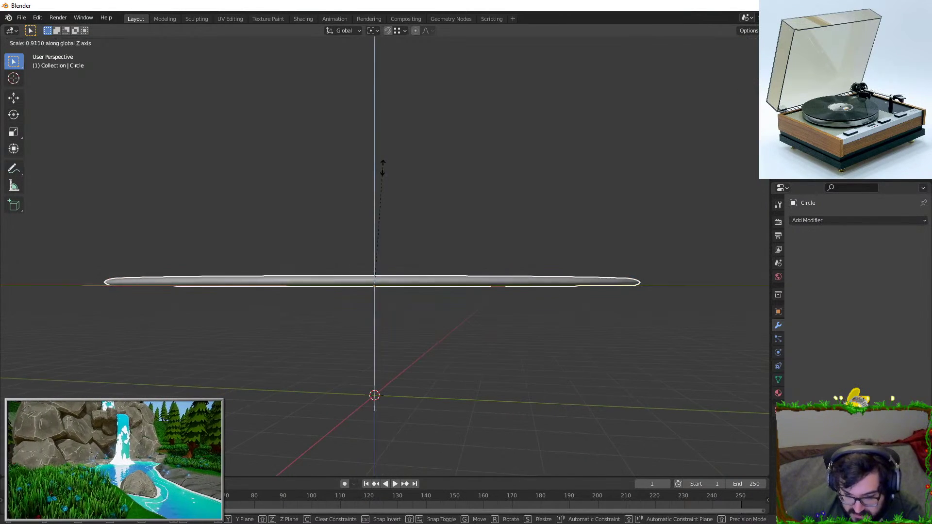
click(382, 220)
click(440, 212)
middle_drag(439, 212, 417, 238)
click(416, 238)
middle_drag(381, 131, 377, 112)
key(s)
key(z)
click(378, 140)
middle_drag(378, 188, 413, 270)
Give the platter a Subdivision Surface modifier with viewport level 1
key(Tab)
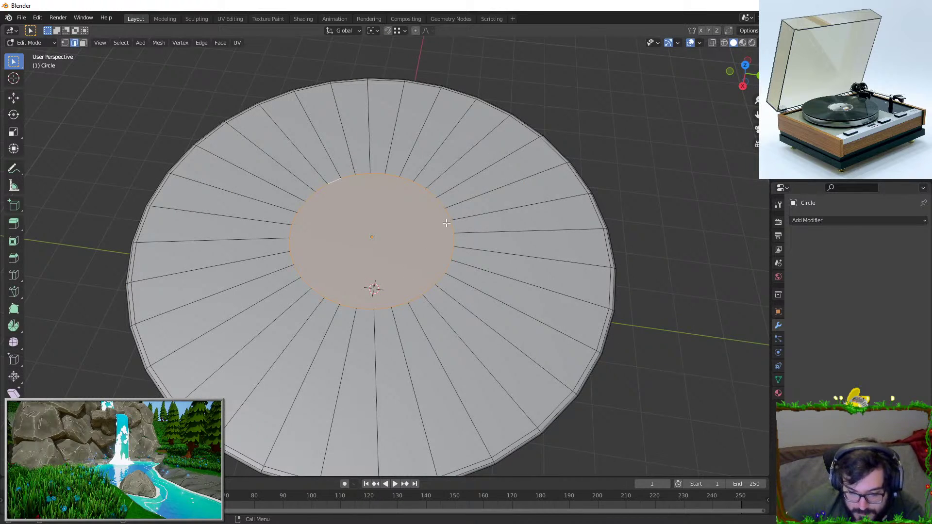
key(Tab)
key(ctrl+1)
middle_drag(403, 210, 403, 213)
Select the platter's centre faces, extrude them in place and scale them slightly inward
key(Tab)
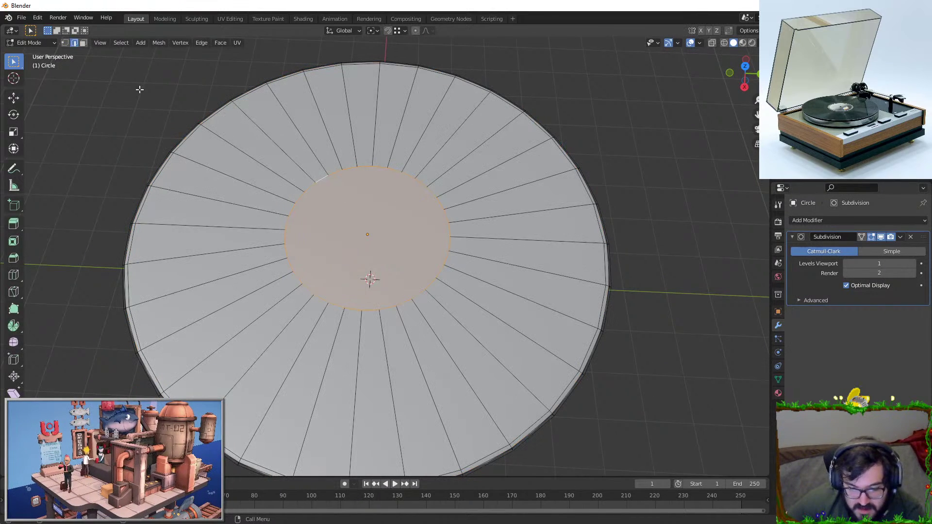
scroll(357, 232, up, 2)
key(alt+a)
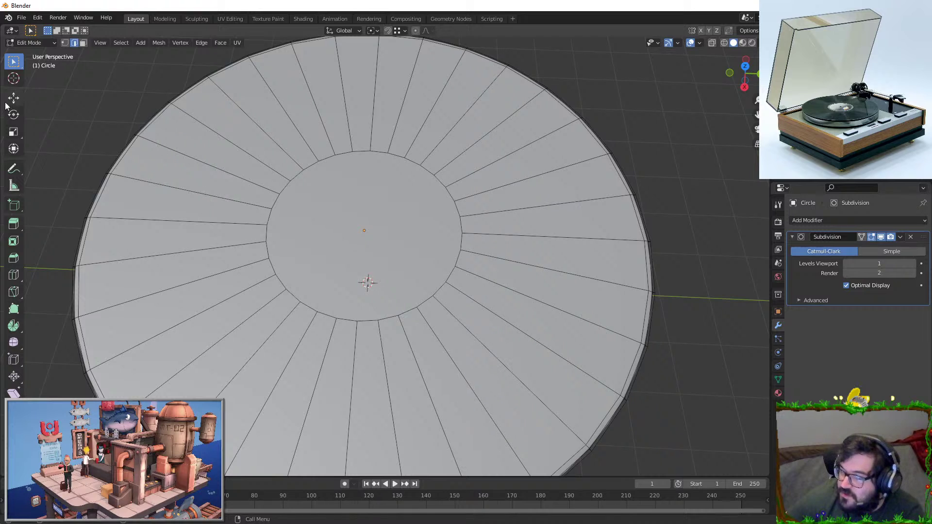
click(82, 42)
middle_drag(374, 215, 371, 125)
click(362, 286)
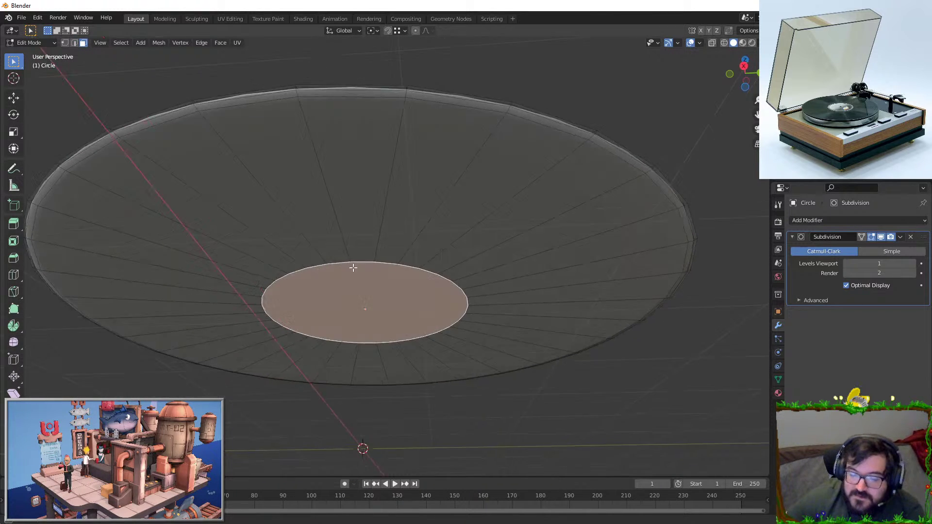
middle_drag(362, 286, 365, 198)
key(e)
key(Escape)
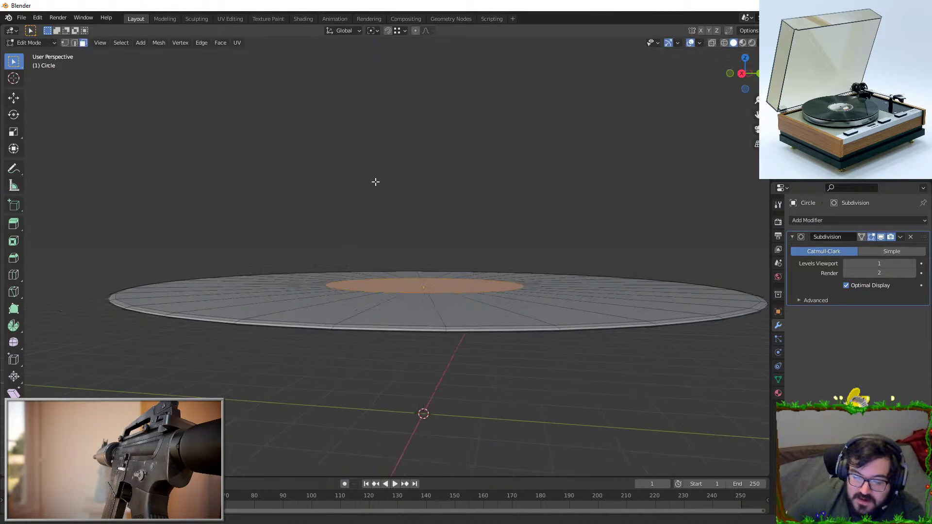
scroll(408, 204, up, 4)
key(s)
click(471, 210)
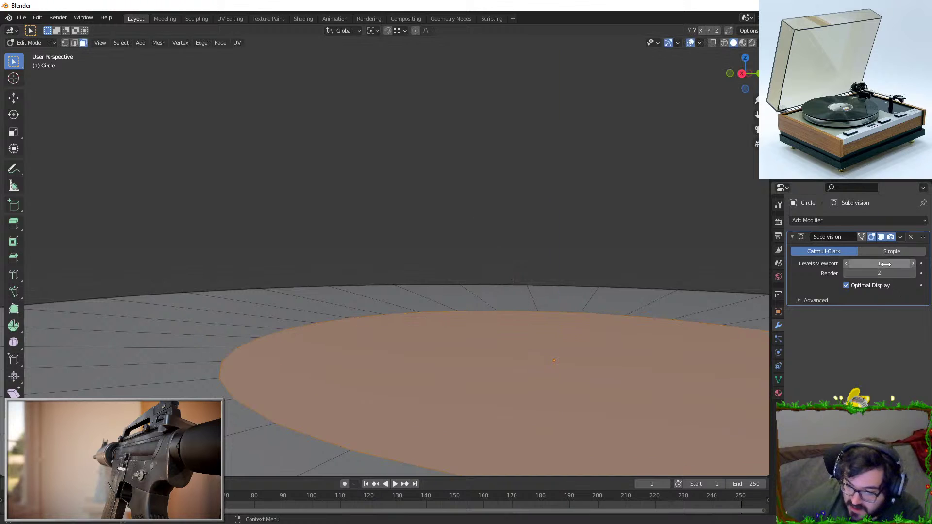
Set the Subdivision viewport level to 0 and scale the centre faces along Z to form a shallow recess
click(845, 263)
key(s)
key(z)
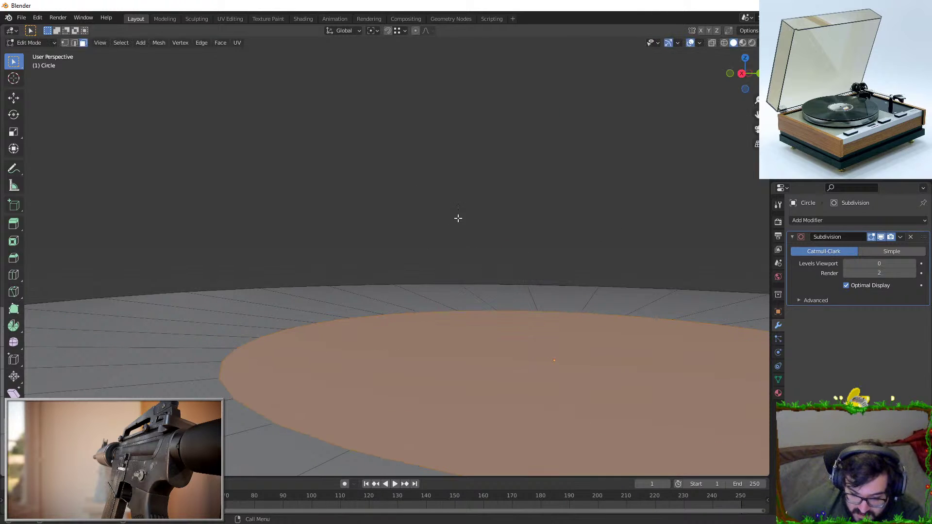
click(537, 300)
middle_drag(536, 301, 234, 269)
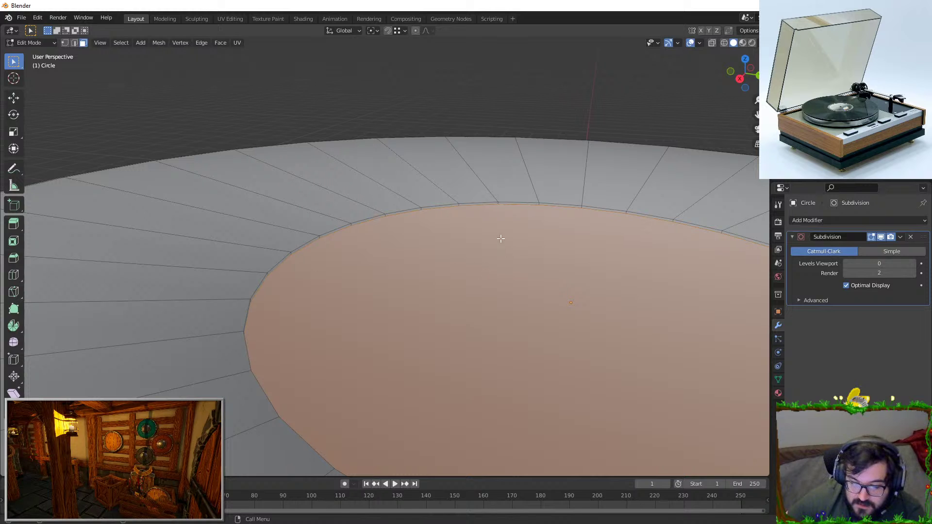
Scale the centre faces very slightly inward and select the edge loops bordering the recess
key(s)
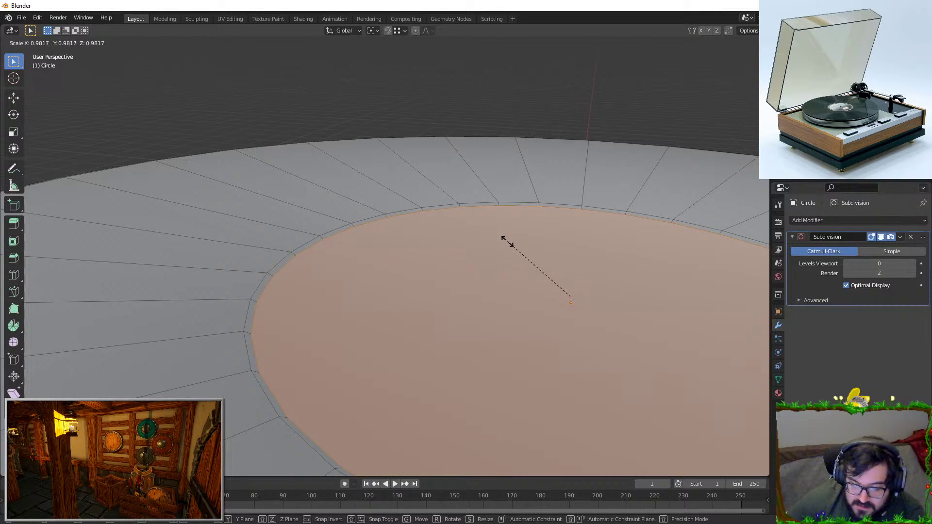
click(495, 234)
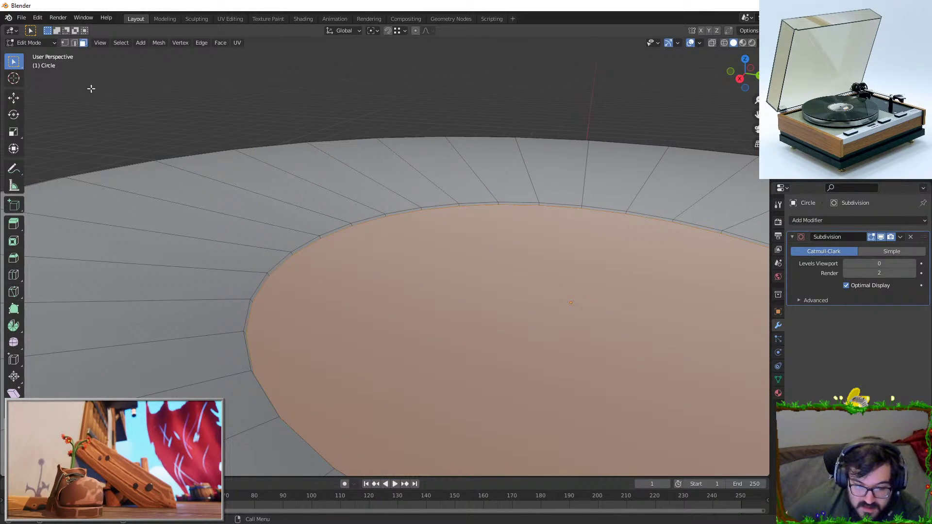
alt+shift+click(261, 284)
middle_drag(273, 300, 306, 234)
alt+shift+click(280, 306)
alt+shift+click(293, 306)
middle_drag(293, 307, 377, 354)
Return to Object Mode and set the platter's Subdivision viewport level to 1
key(Tab)
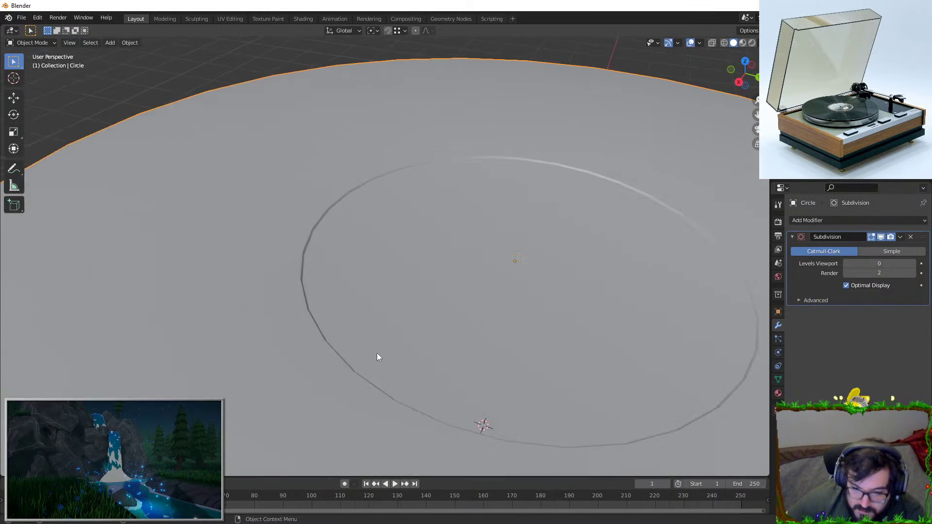
scroll(378, 354, down, 2)
middle_drag(380, 297, 384, 315)
key(Tab)
key(Tab)
key(ctrl+1)
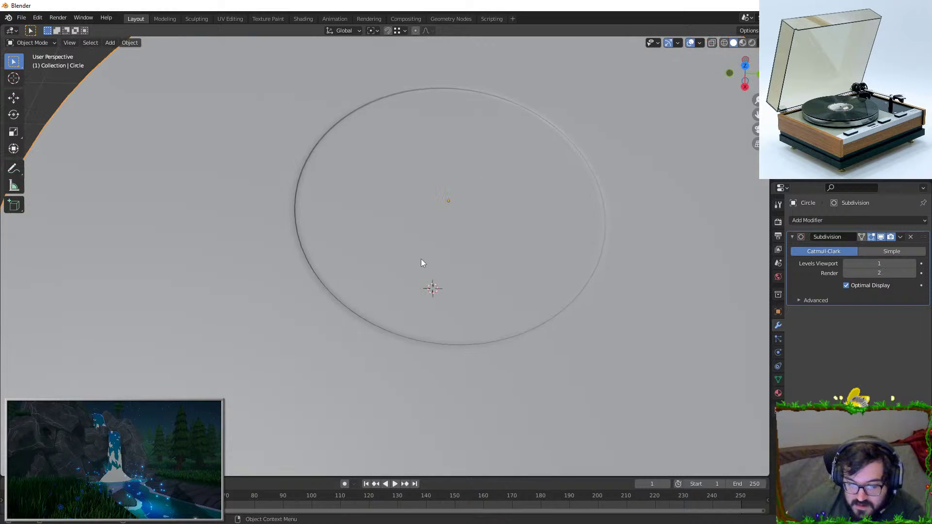
scroll(421, 258, down, 4)
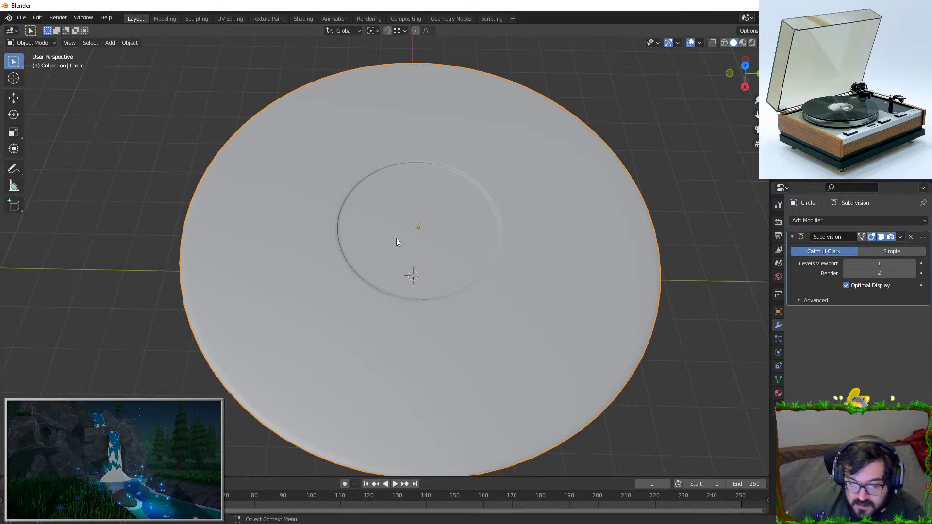
Select both the underside and the top centre faces of the platter in Edit Mode
key(Tab)
click(91, 44)
click(90, 43)
click(426, 198)
scroll(446, 212, down, 4)
middle_drag(414, 276, 405, 160)
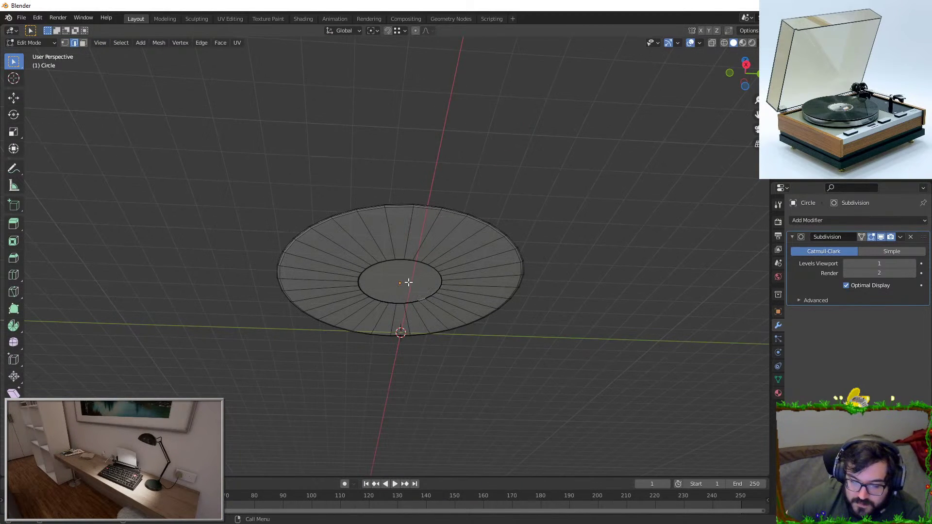
scroll(410, 281, up, 5)
click(427, 295)
scroll(441, 298, down, 1)
middle_drag(443, 127, 420, 209)
shift+click(421, 208)
key(ctrl+z)
shift+click(406, 252)
scroll(405, 252, up, 1)
middle_drag(393, 270, 409, 314)
Scale the two centre faces in the XY plane, with Z locked, to about 0.17 of their size
key(s)
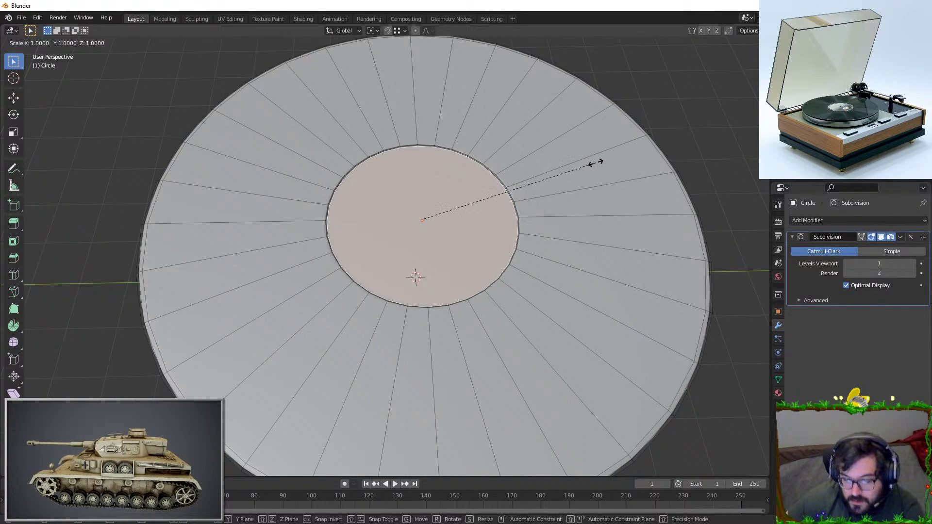
key(Escape)
key(s)
key(shift+x)
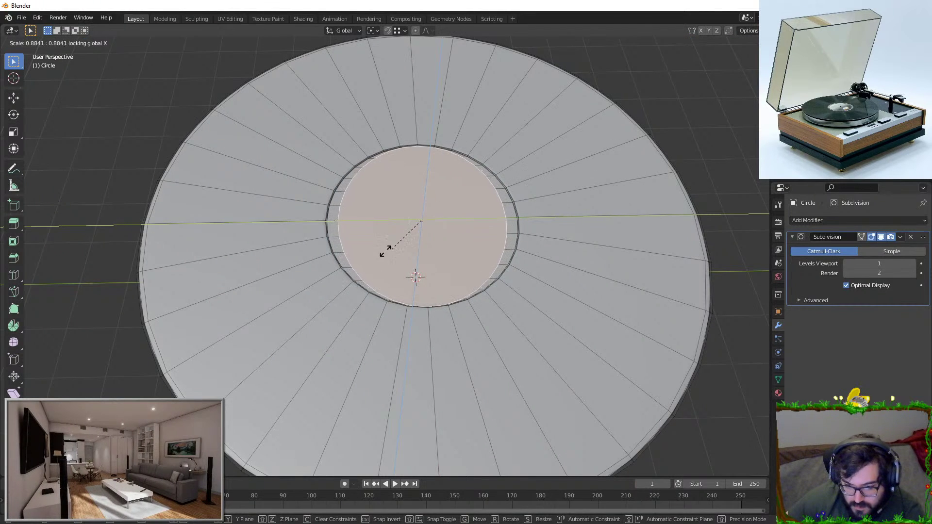
key(shift+z)
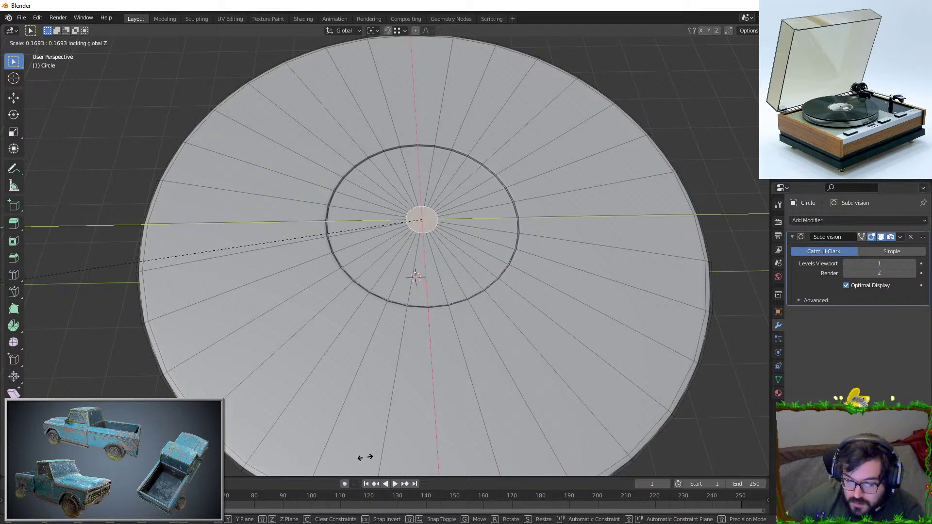
click(326, 469)
Delete the two small centre faces to open a spindle hole through the platter
middle_drag(449, 354, 273, 313)
key(x)
click(417, 280)
scroll(411, 283, up, 4)
scroll(243, 281, up, 3)
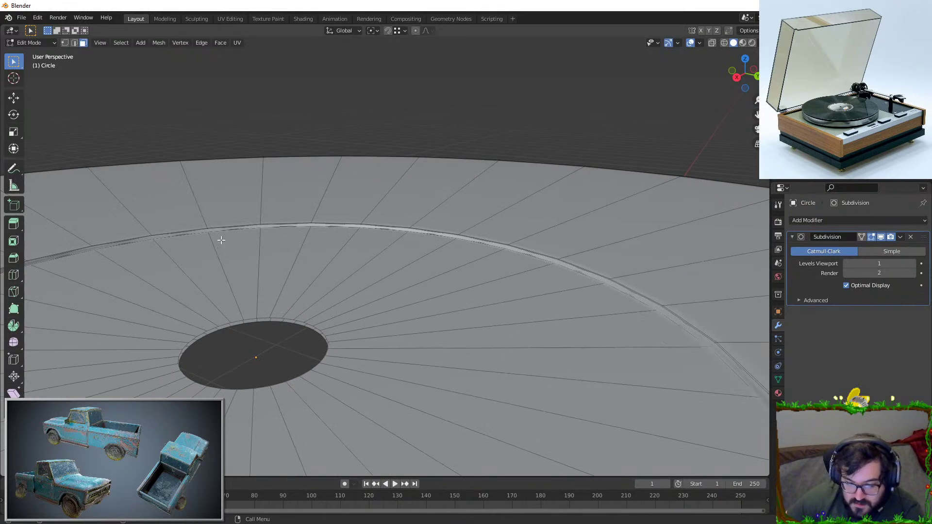
Select the spindle hole's upper and lower edge loops and join them with Bridge Edge Loops
click(73, 44)
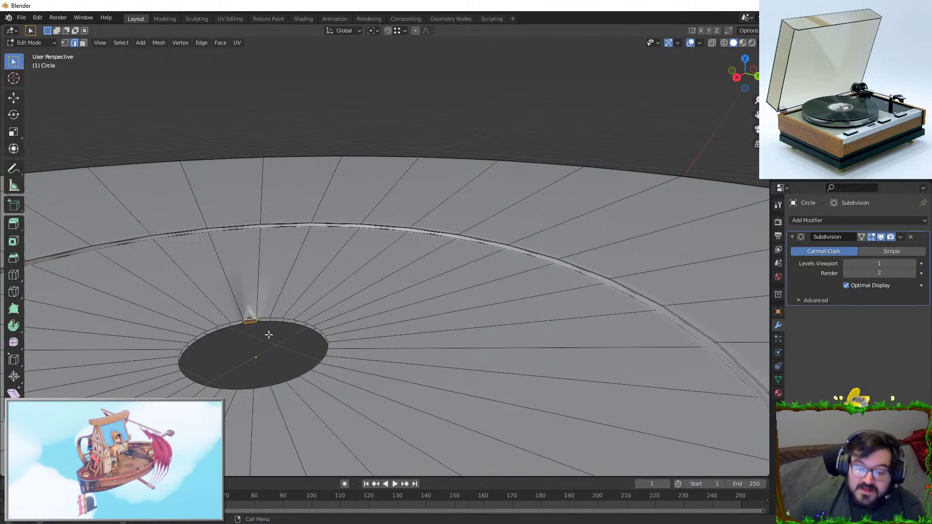
scroll(270, 335, up, 4)
alt+click(209, 314)
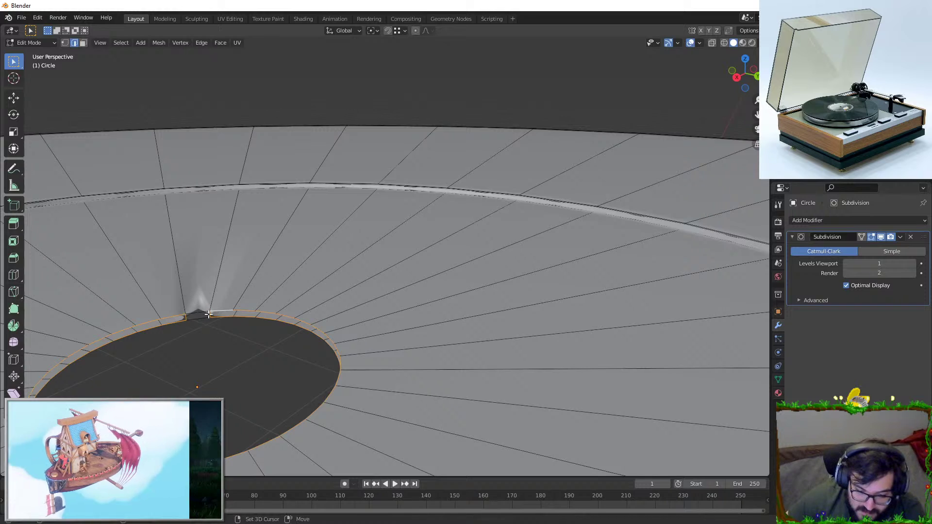
key(F3)
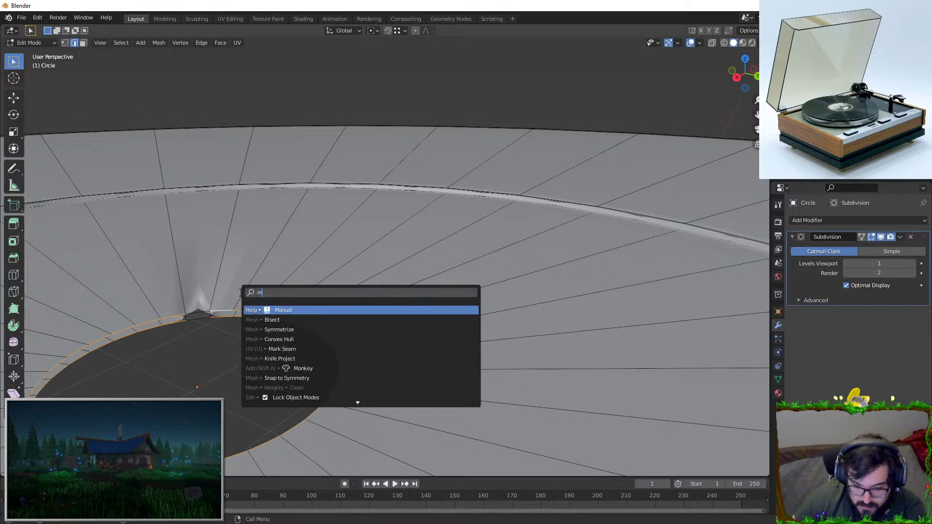
text(bri)
key(Return)
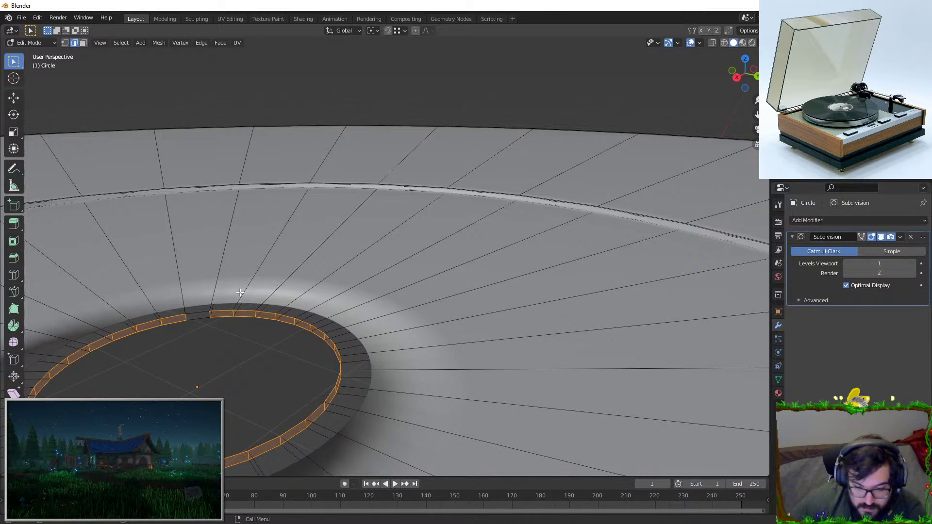
Bevel the spindle hole's upper and lower edge loops with 2 segments and return to Object Mode
middle_drag(240, 292, 245, 305)
alt+click(245, 305)
middle_drag(342, 287, 417, 279)
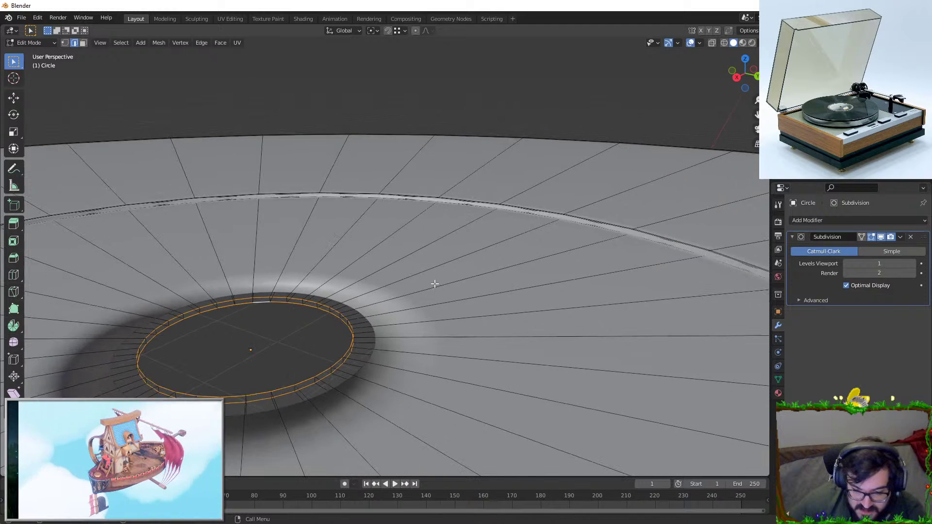
key(ctrl+b)
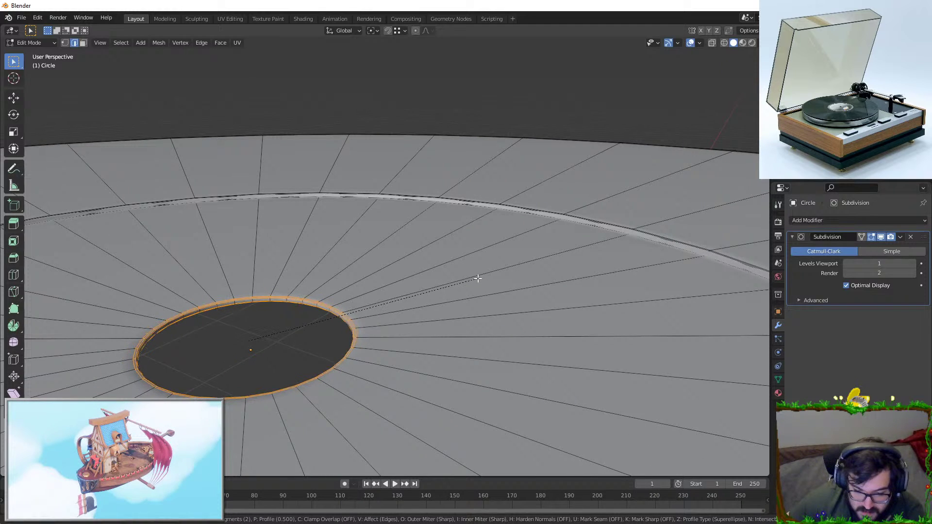
click(478, 278)
key(Tab)
middle_drag(470, 282, 415, 374)
scroll(415, 375, down, 12)
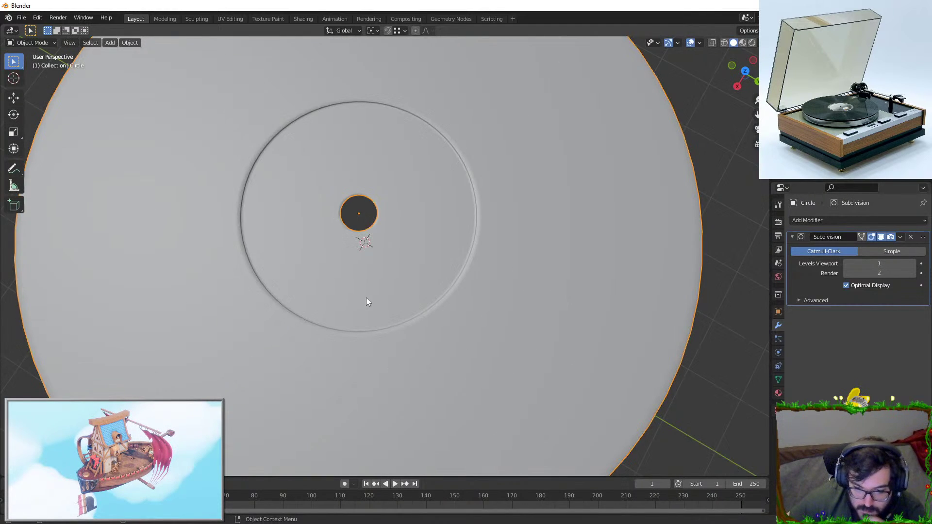
Box-select the spindle hole's edges in top view with X-ray on and scale them down to make the hole smaller
scroll(602, 225, up, 4)
key(Tab)
key(KP_7)
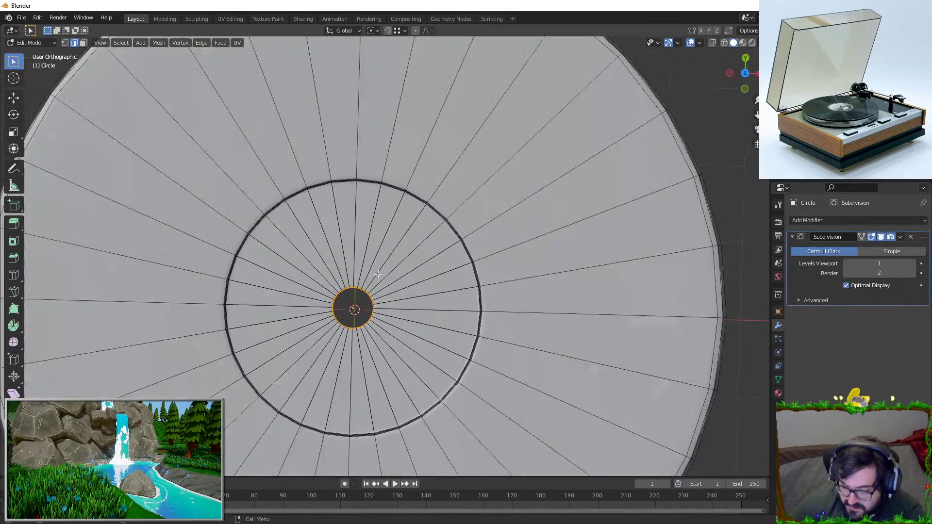
click(711, 43)
key(b)
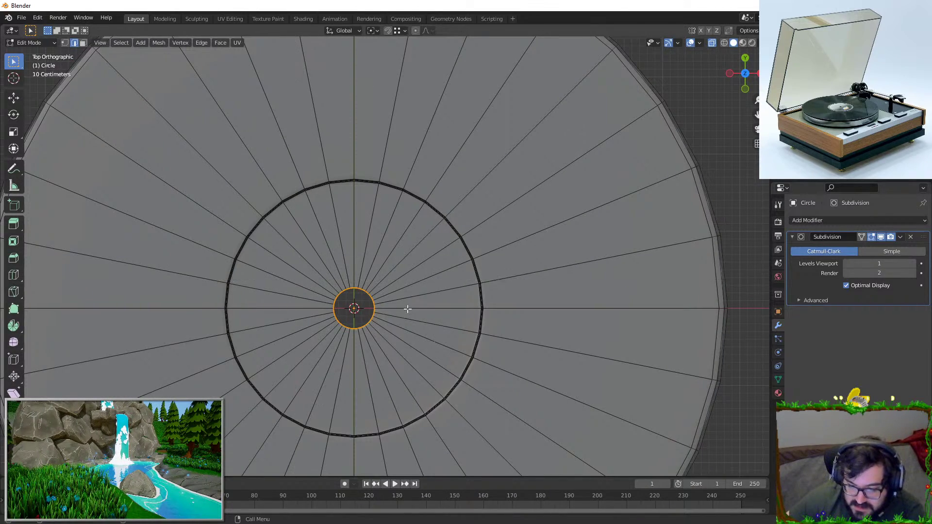
scroll(410, 315, up, 4)
key(s)
key(x)
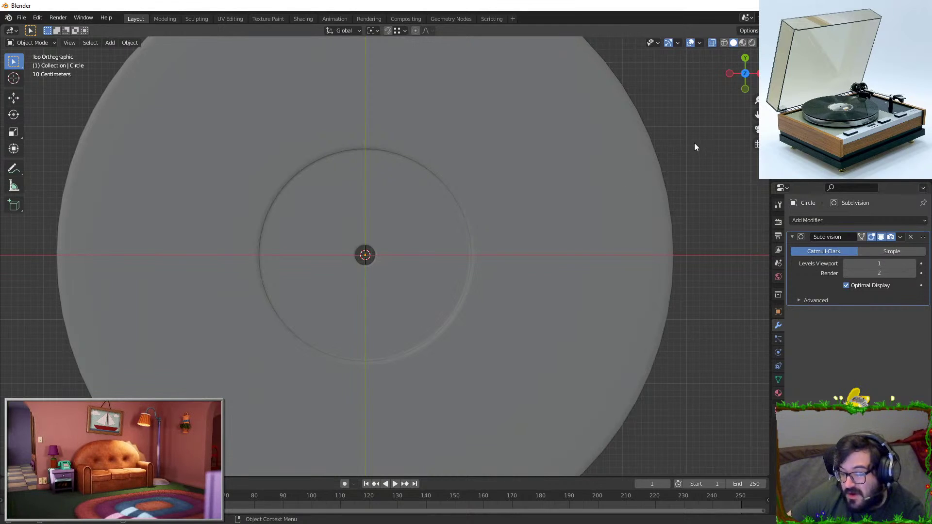
middle_drag(491, 271, 474, 214)
click(474, 214)
Return to Object Mode and apply the platter's transform
scroll(469, 209, up, 3)
key(Tab)
scroll(397, 221, up, 3)
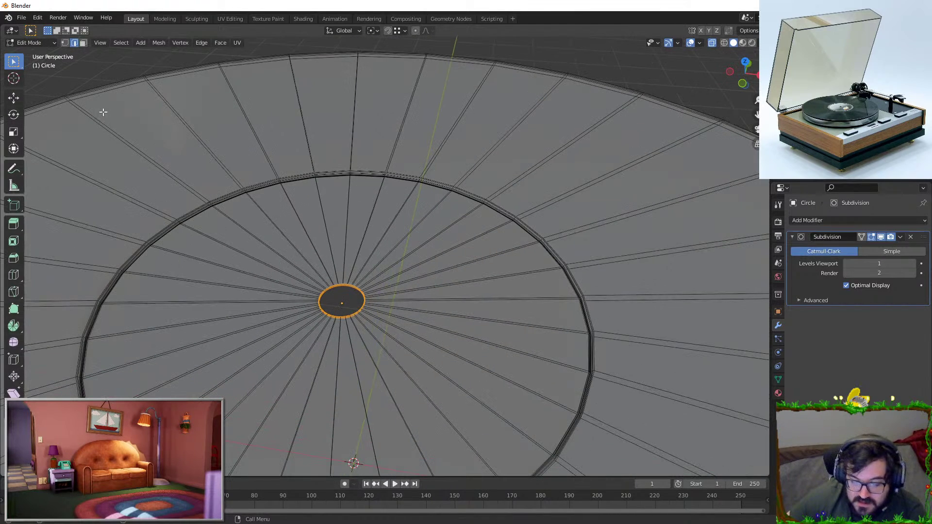
scroll(387, 220, down, 4)
key(Tab)
key(ctrl+a)
click(393, 214)
Add a mesh circle above the box, scale it down for a spindle, and position it beneath the platter along Z in front view
key(shift+a)
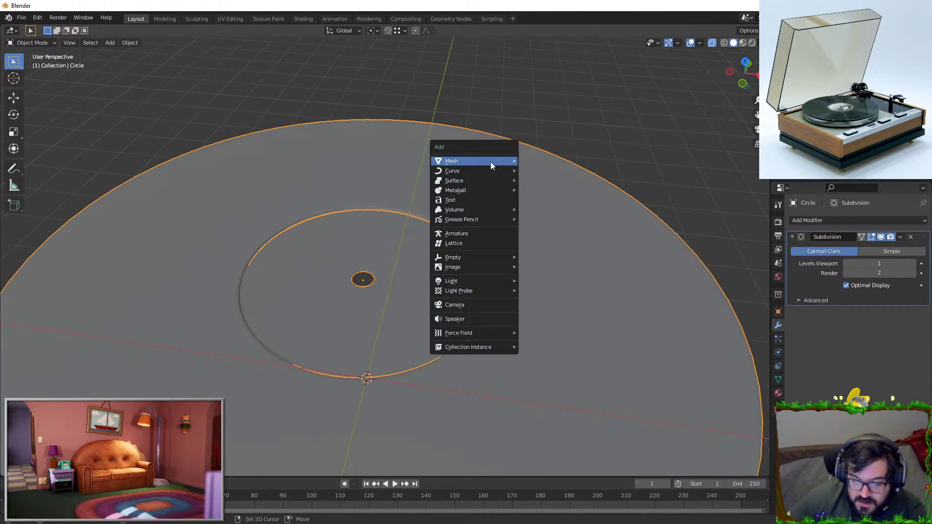
mouse_move(492, 161)
click(558, 178)
key(g)
key(z)
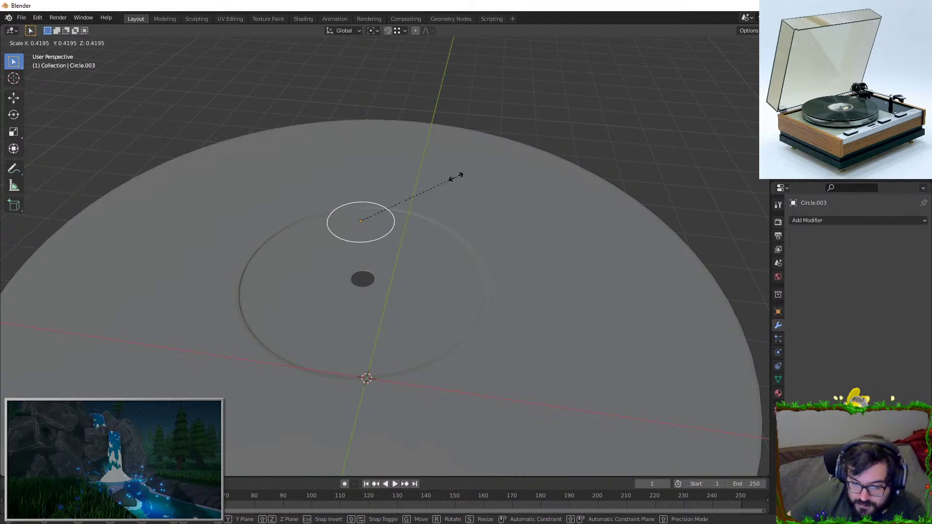
click(407, 166)
key(KP_1)
key(g)
key(z)
click(456, 233)
Extrude the circle upward along Z into a cylinder and scale the spindle object down to fit the platter's centre hole
key(Tab)
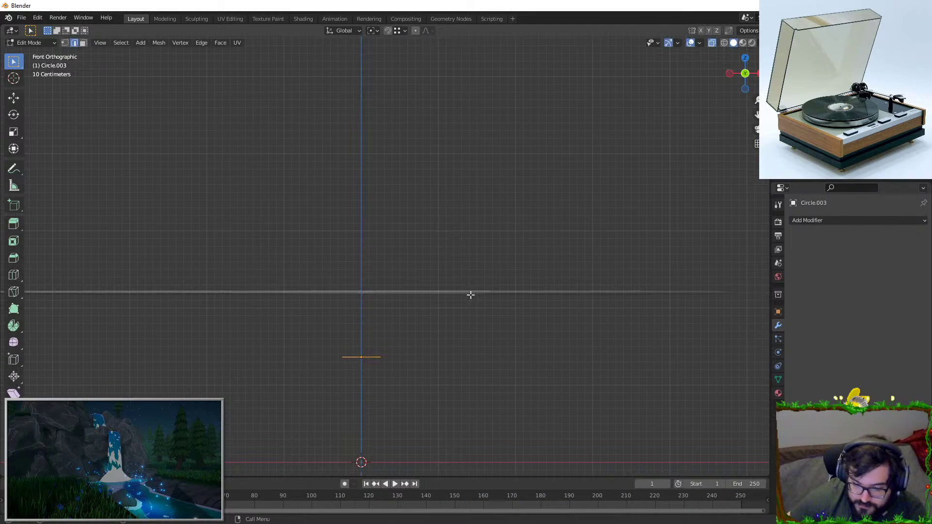
key(e)
key(z)
click(464, 202)
middle_drag(464, 203, 430, 266)
key(Tab)
key(s)
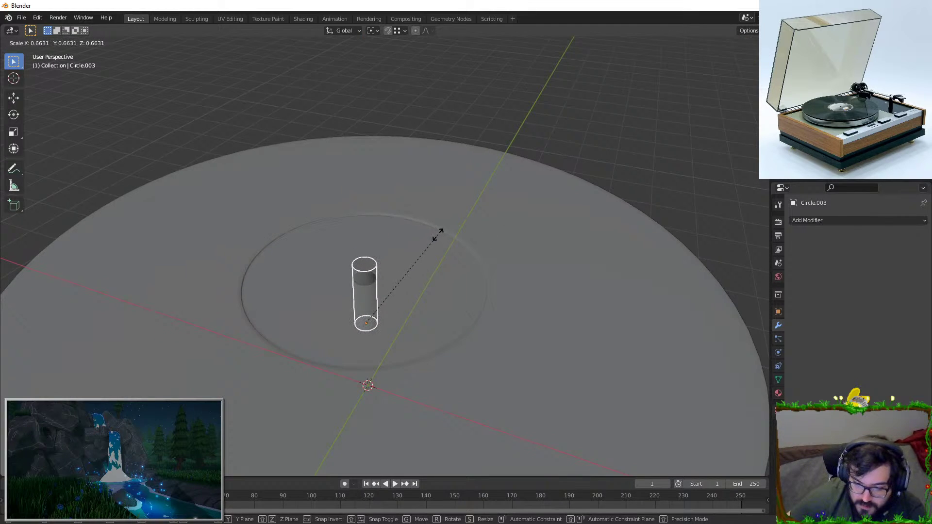
click(422, 242)
Select the spindle's top edge loop in Edit Mode and extrude it further upward along Z
key(Tab)
middle_drag(370, 286, 365, 264)
alt+click(365, 264)
key(g)
right_click(380, 265)
alt+click(371, 266)
alt+click(372, 267)
alt+click(375, 266)
key(e)
key(z)
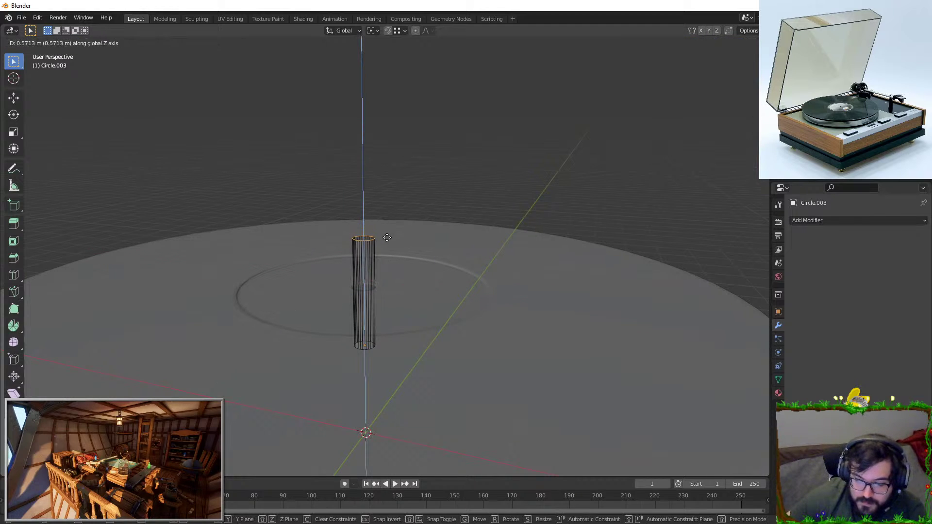
click(386, 255)
Extrude the spindle's top edge loop upward along Z again and merge it At Center to form a pointed tip
scroll(387, 265, up, 3)
scroll(421, 285, up, 2)
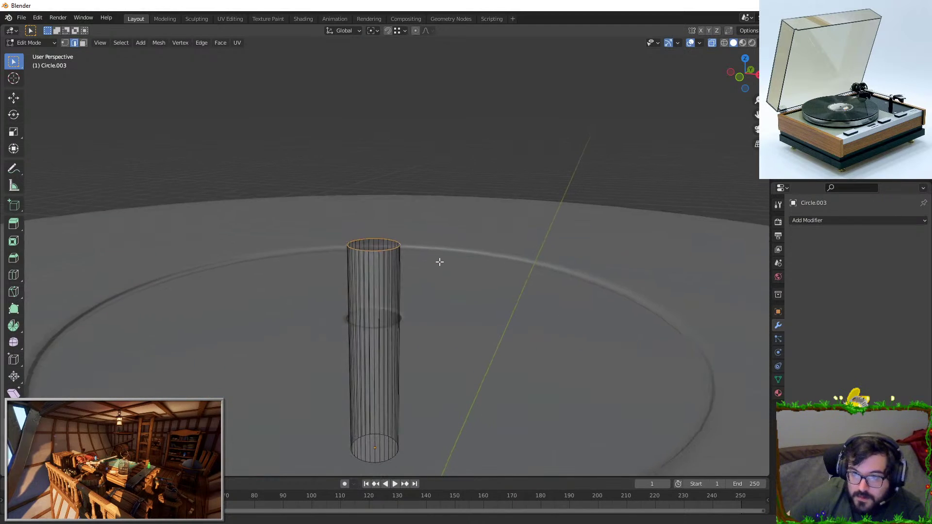
key(e)
key(z)
click(434, 235)
key(s)
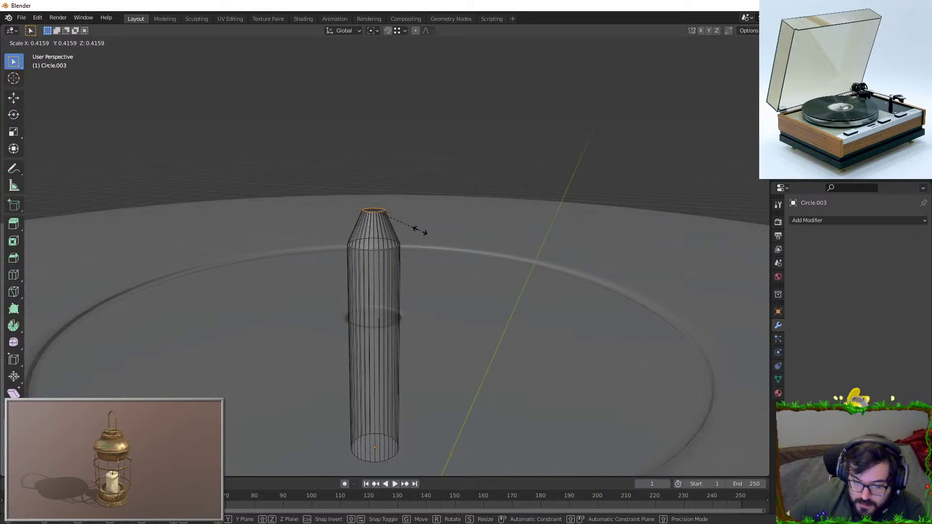
key(Escape)
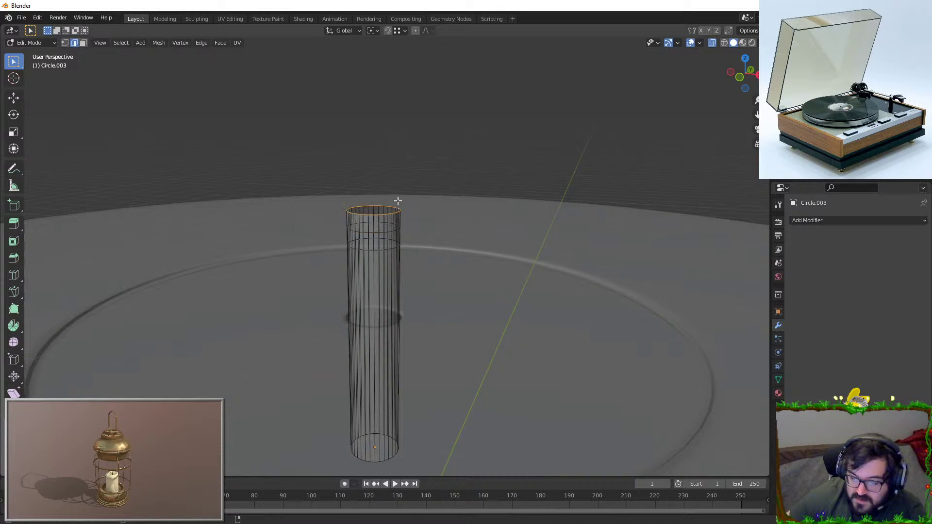
key(F3)
text(merge cen)
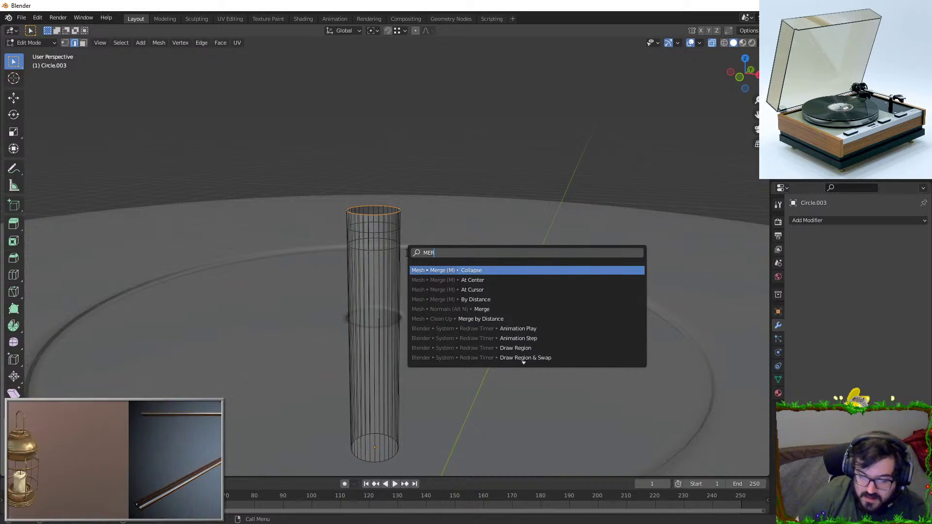
key(Return)
Try to taper the spindle's end by scaling down the edge loop just below the tip
scroll(418, 241, up, 3)
click(368, 217)
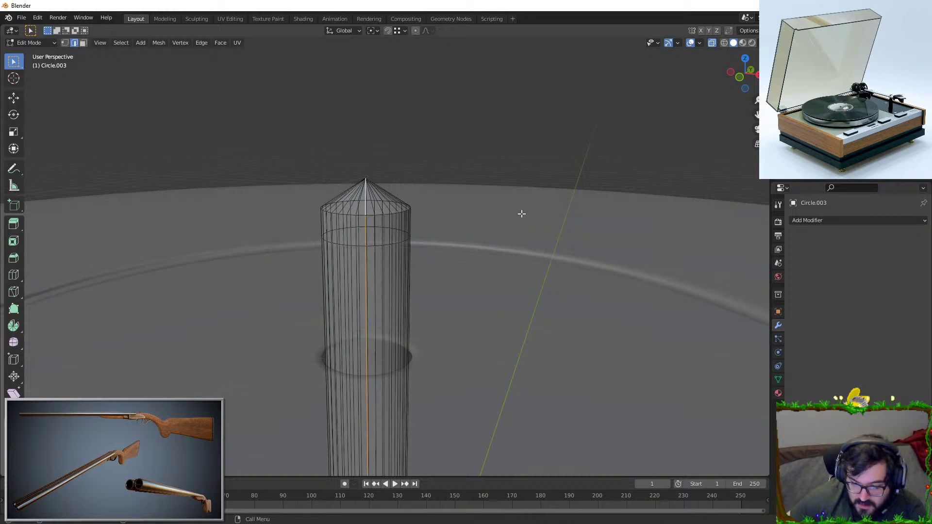
key(ctrl+b)
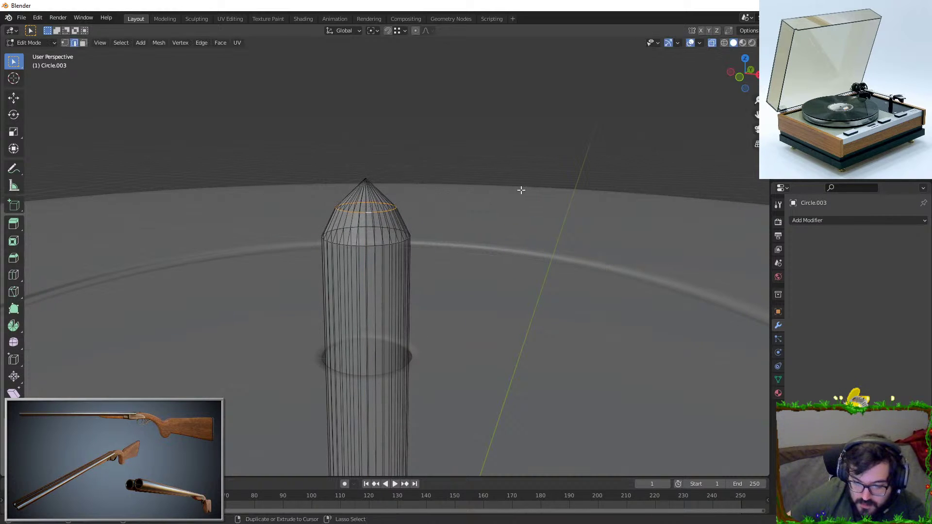
click(554, 189)
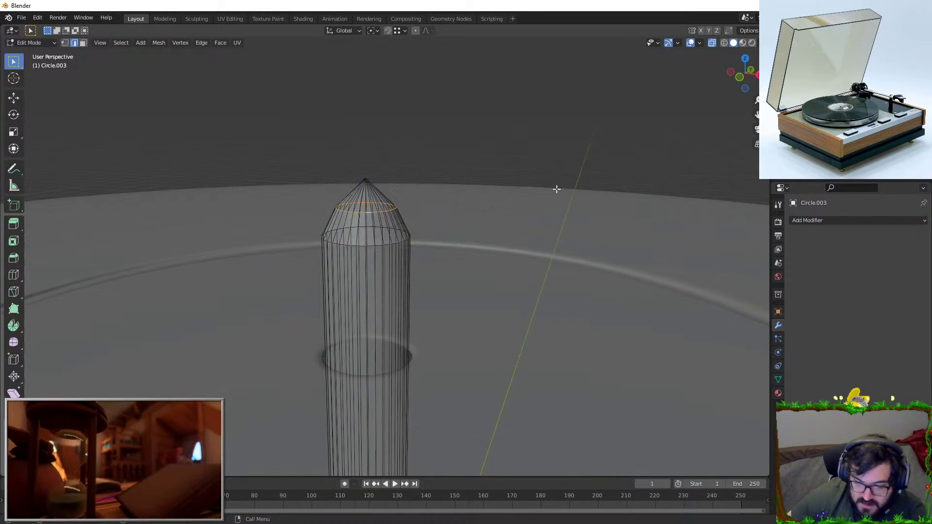
key(s)
click(543, 188)
key(s)
key(Escape)
Select the edge loop below the cone's base and move it down the spindle along Z
alt+click(371, 242)
key(g)
key(z)
click(407, 201)
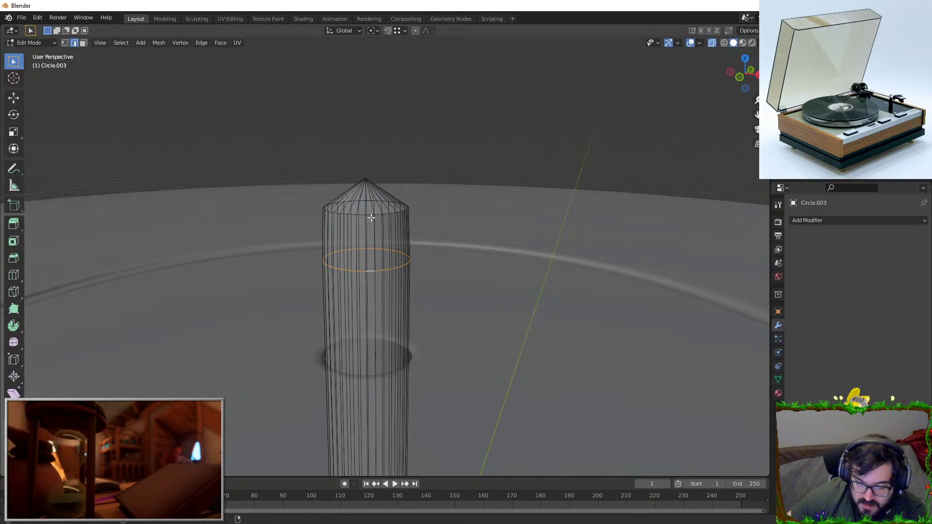
Lower the cone's base edge loop along Z and bevel it with several segments to round off the spindle's top
alt+click(411, 206)
key(g)
key(z)
click(411, 206)
key(ctrl+b)
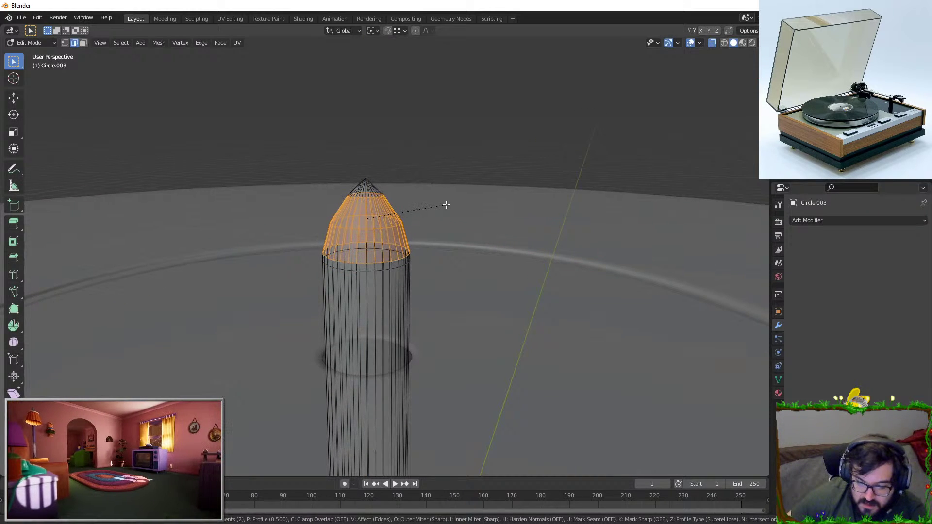
click(445, 204)
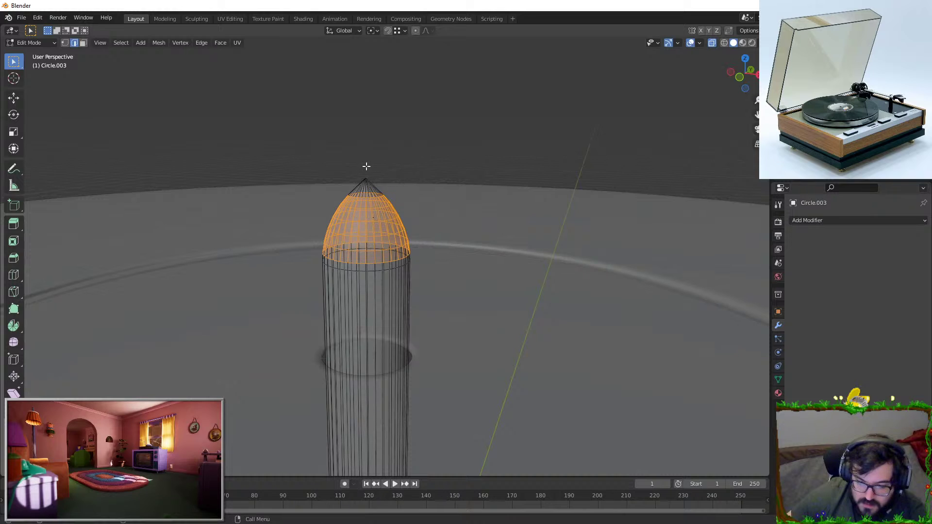
Box-select the spindle's entire rounded tip and flatten it by scaling along Z
shift+drag(319, 151, 411, 202)
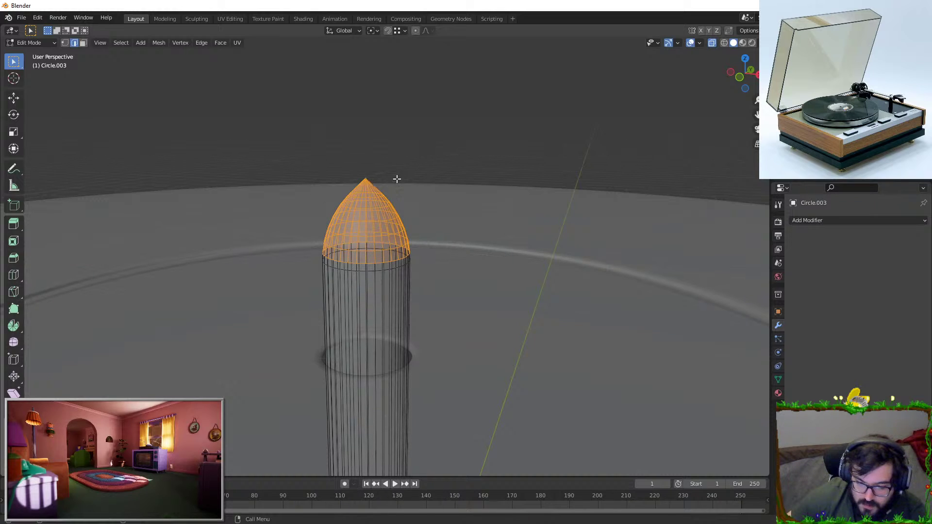
key(s)
key(z)
click(367, 157)
scroll(359, 152, up, 1)
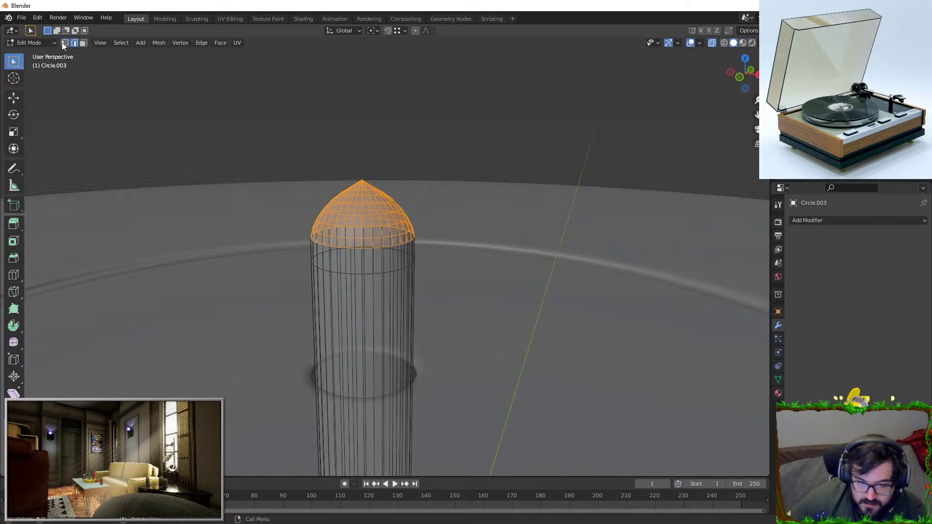
Switch to vertex selection and lower the spindle's apex vertex along Z to blunt the tip
click(65, 43)
click(335, 135)
middle_drag(363, 162, 365, 161)
click(366, 162)
key(g)
key(x)
right_click(364, 168)
key(g)
key(z)
click(364, 176)
Return to Object Mode and shade the spindle smooth
key(Tab)
middle_drag(416, 209, 461, 251)
right_click(388, 226)
click(387, 227)
click(497, 185)
scroll(388, 194, down, 1)
click(372, 196)
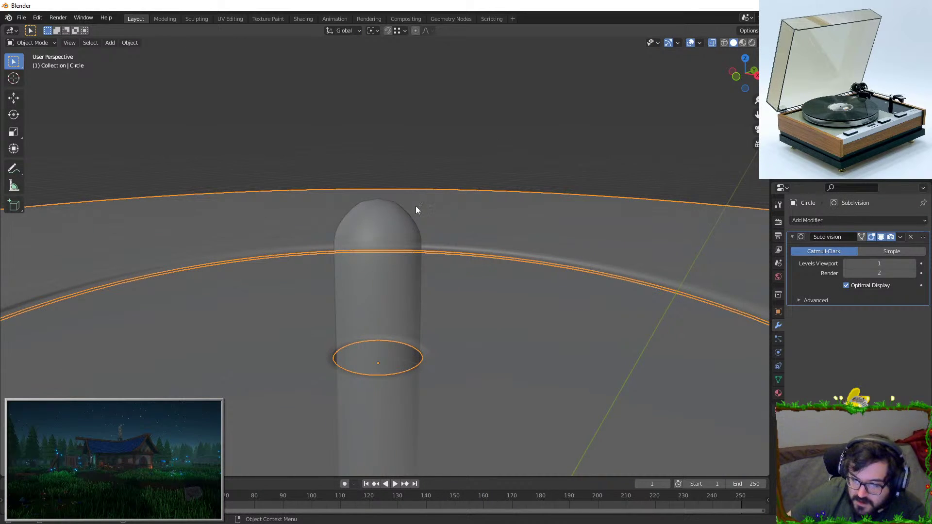
click(402, 212)
Unhide the rest of the turntable's parts around the platter and spindle
scroll(631, 97, down, 3)
middle_drag(631, 97, 444, 208)
scroll(464, 268, down, 3)
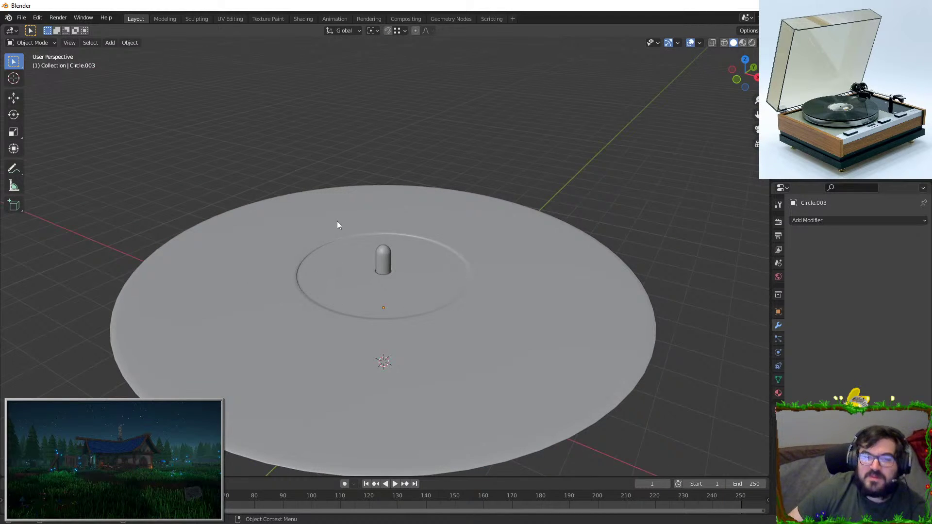
middle_drag(354, 195, 605, 81)
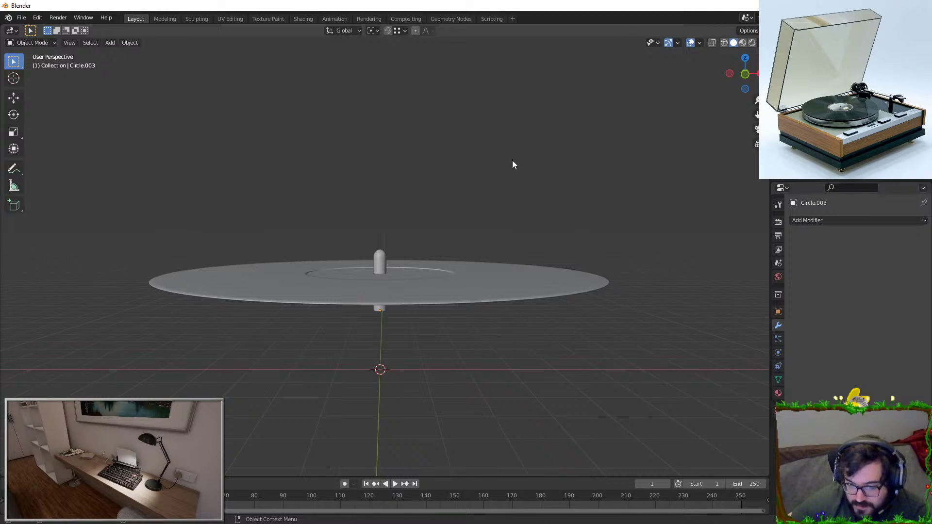
key(alt+h)
middle_drag(499, 138, 550, 213)
scroll(607, 233, up, 5)
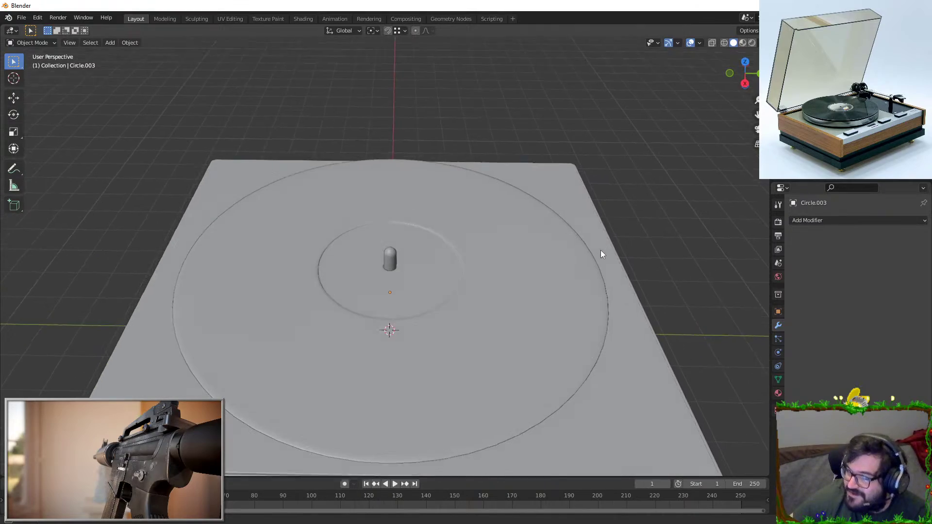
Try to divide the platter's outer ring with multiple evenly spaced concentric loop cuts
click(316, 270)
key(Tab)
key(ctrl+r)
scroll(242, 225, up, 20)
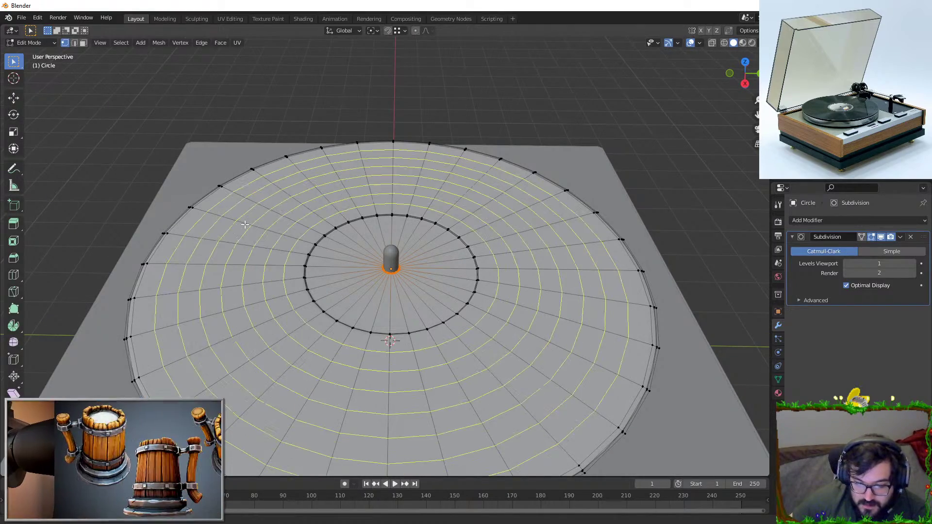
scroll(243, 226, up, 1)
click(242, 225)
right_click(239, 223)
Switch to edge selection and try a denser set of concentric loop cuts across the platter's outer ring
shift+middle_drag(239, 223, 360, 156)
scroll(357, 158, up, 3)
click(75, 44)
key(ctrl+z)
key(ctrl+z)
key(ctrl+shift+z)
key(ctrl+shift+z)
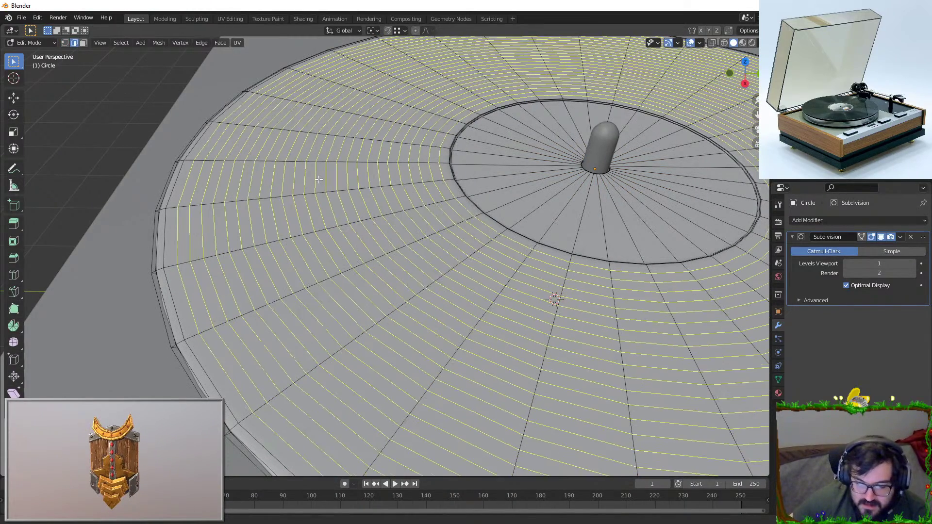
middle_drag(319, 179, 324, 142)
Try beveling all the concentric loops on the platter's outer ring, and undo the bevel
key(ctrl+b)
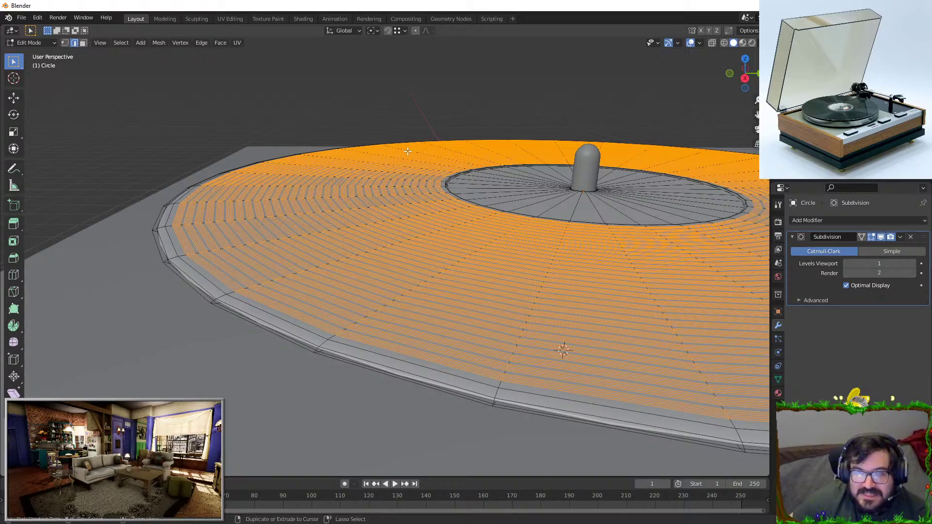
click(407, 151)
scroll(220, 275, up, 4)
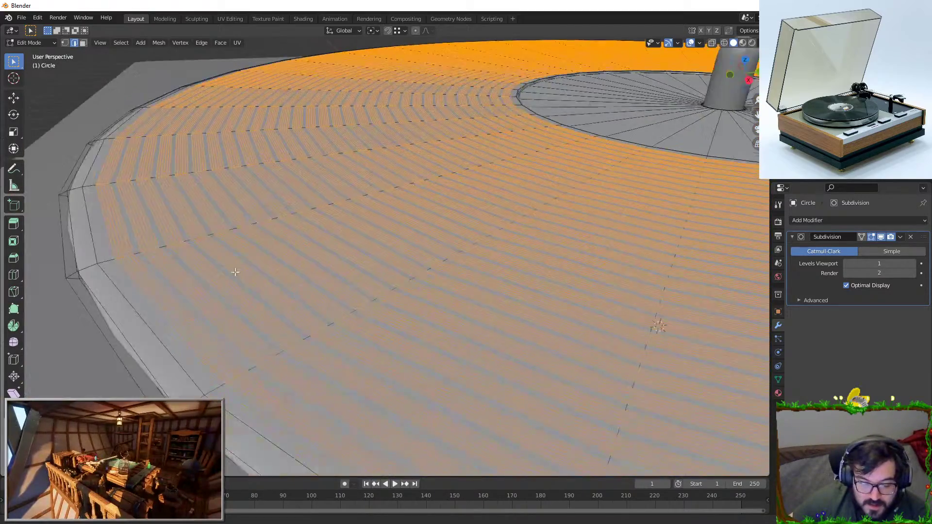
key(ctrl+z)
scroll(283, 208, down, 1)
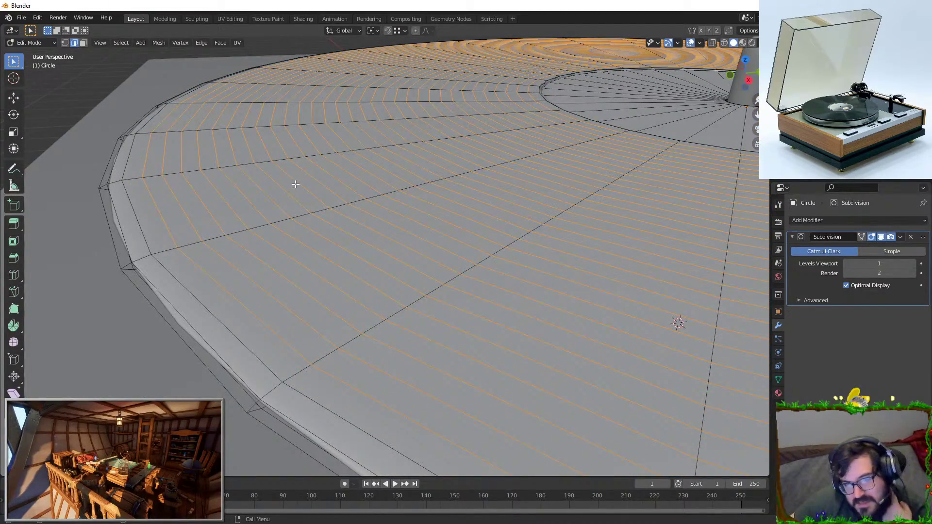
Bevel the platter's concentric loops again, using fewer segments
scroll(301, 183, up, 1)
key(ctrl+b)
scroll(327, 178, down, 3)
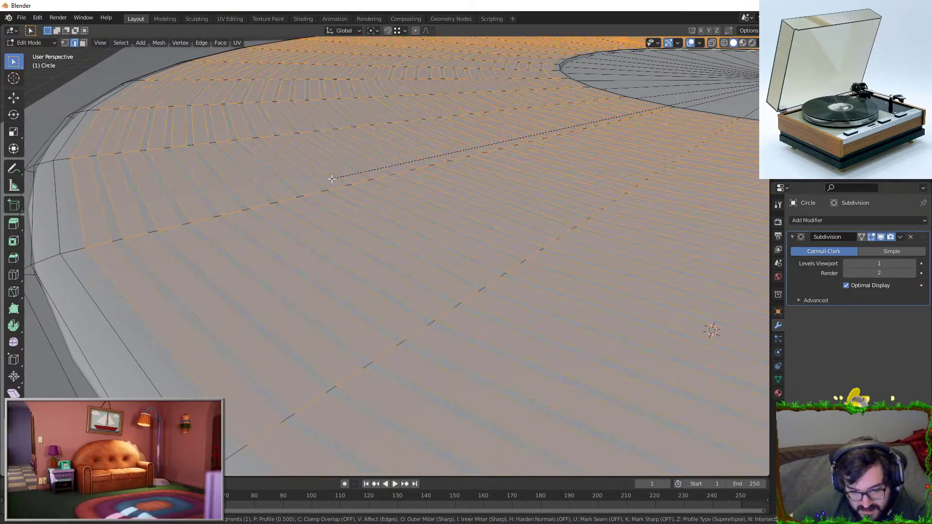
click(121, 234)
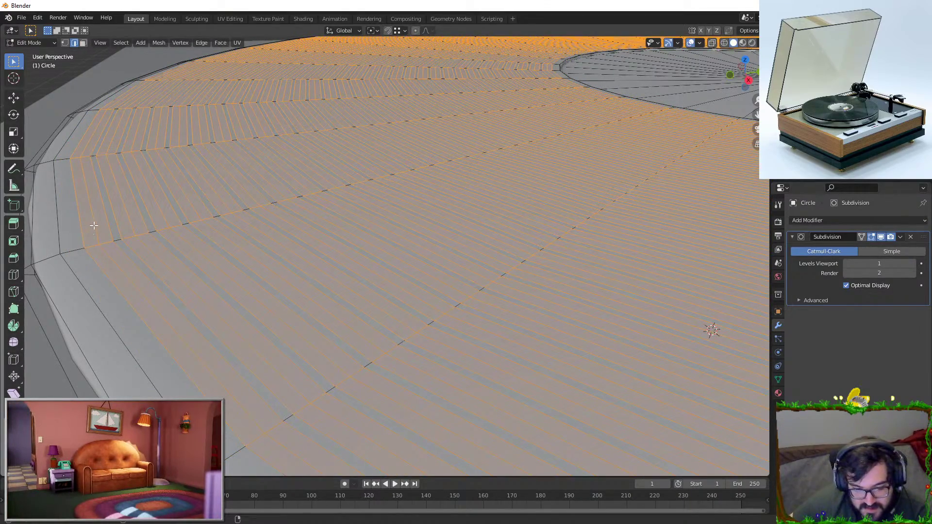
Try selecting spaced-out edge loops one by one from the platter's rim inward for the grooves
click(156, 209)
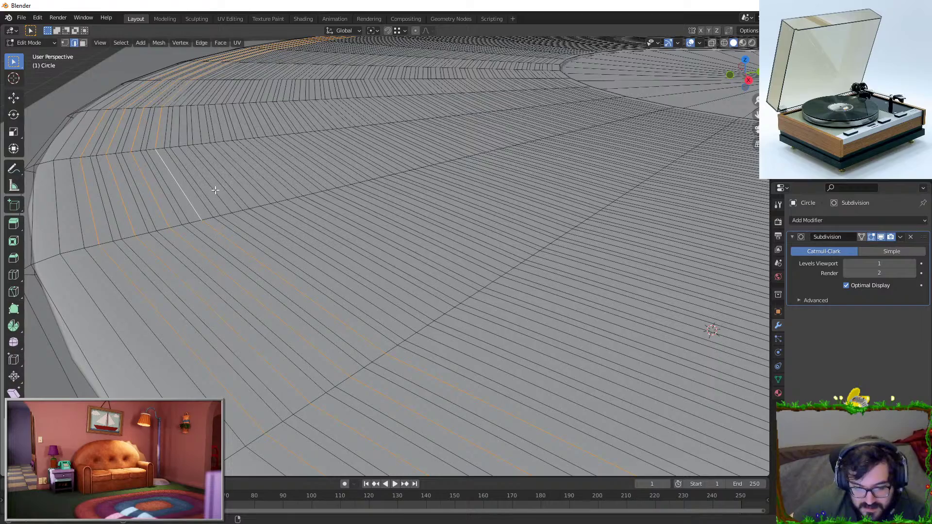
middle_drag(213, 190, 173, 231)
alt+click(162, 231)
key(ctrl+z)
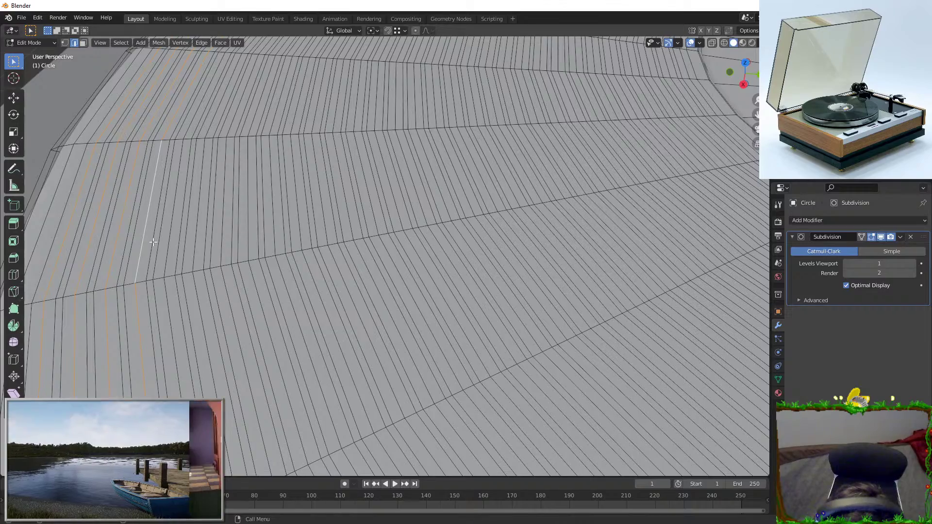
Undo the groove selections, bevel and loop cuts on the platter, and return to Object Mode
scroll(153, 241, down, 6)
key(ctrl+z)
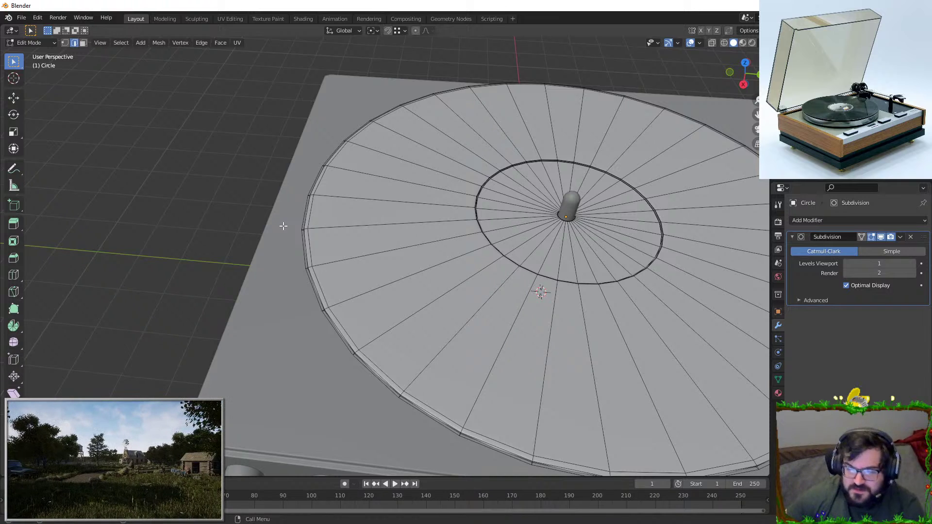
scroll(567, 319, down, 8)
key(Tab)
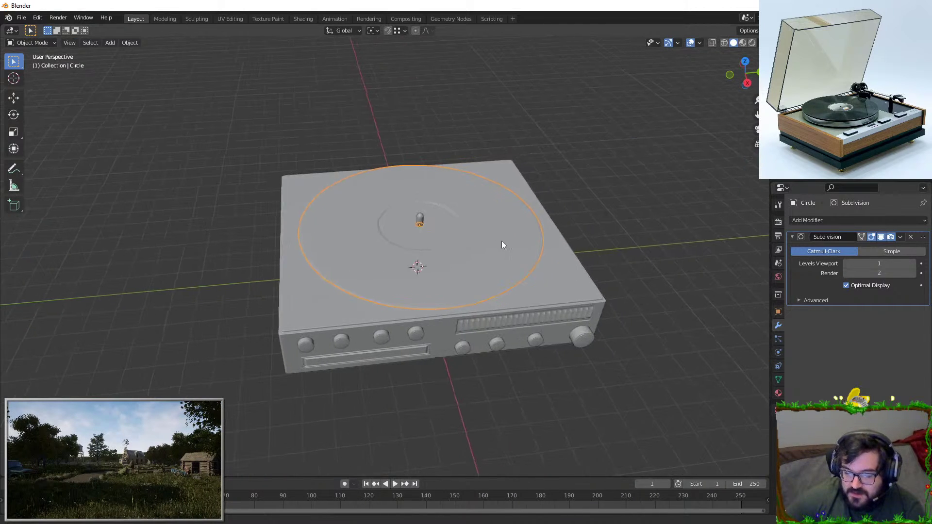
middle_drag(462, 210, 439, 213)
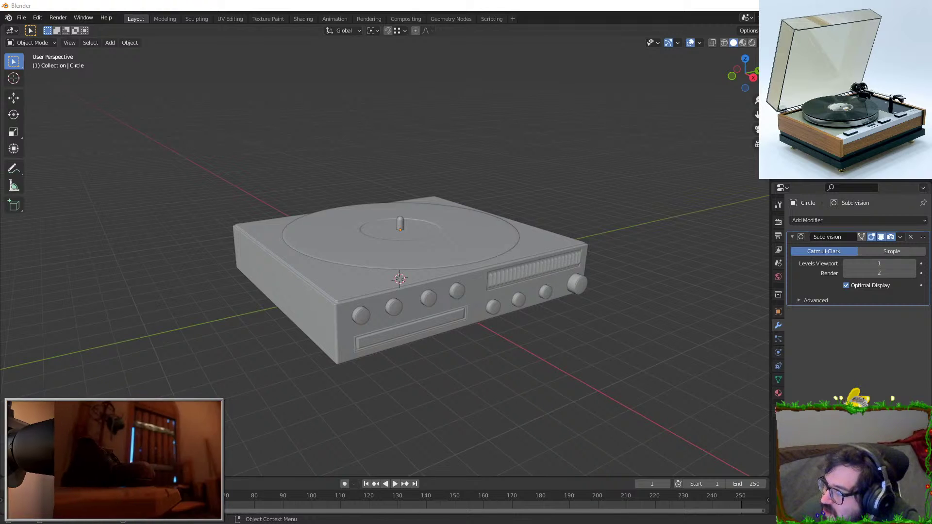
Switch to the browser and examine reference images of old-fashioned vinyl player needles and classic record players
key(alt+Tab)
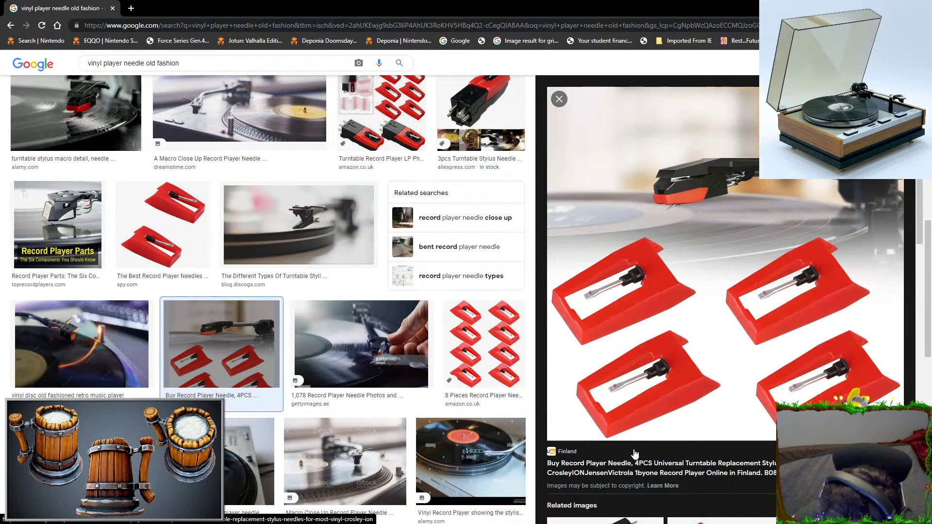
key(alt+Tab)
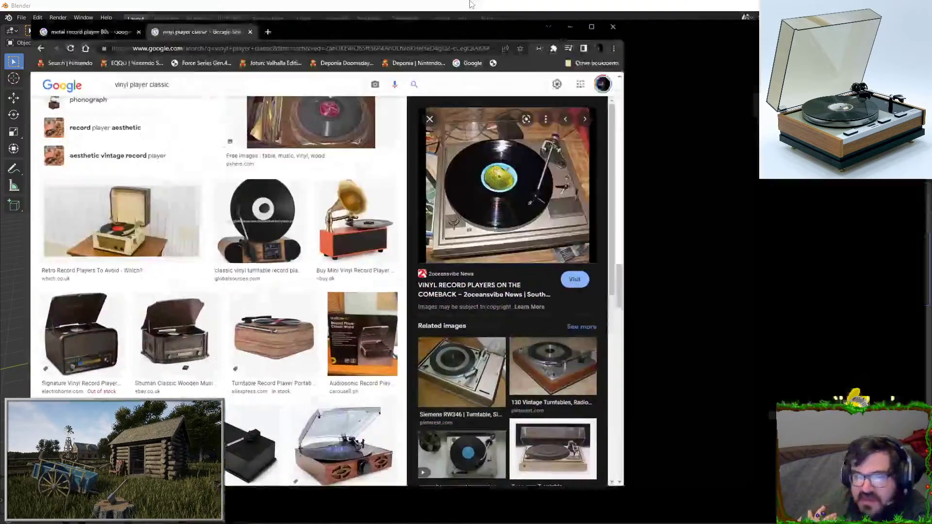
Examine reference images of classic vinyl record players and their tonearms in the image results
scroll(500, 252, down, 5)
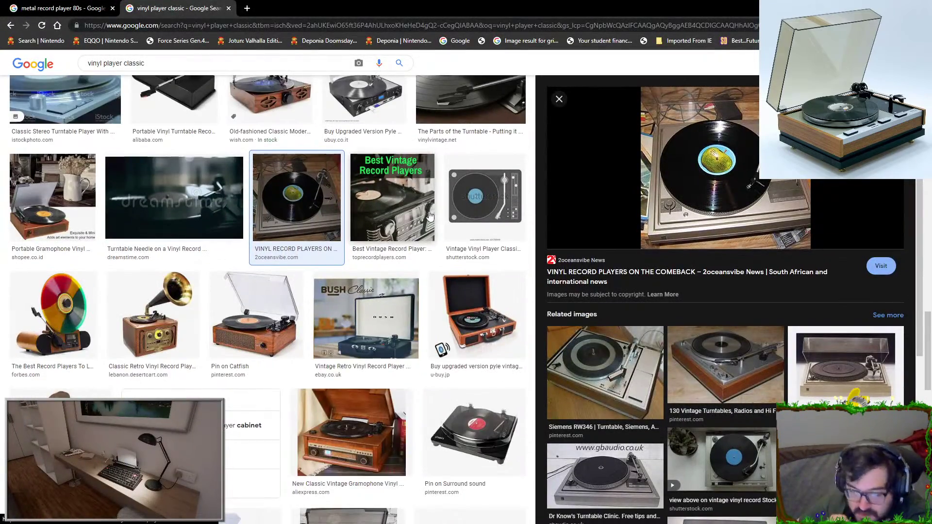
click(294, 287)
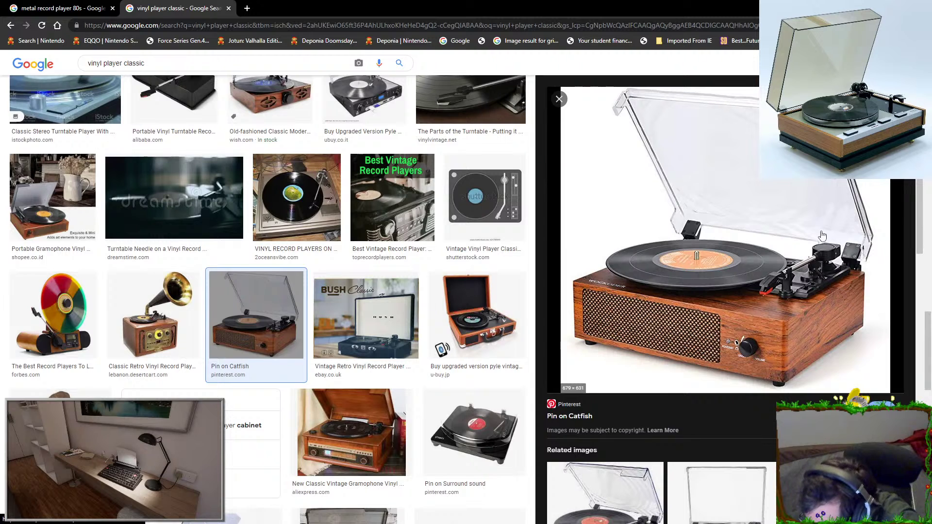
scroll(821, 291, down, 5)
scroll(698, 408, down, 6)
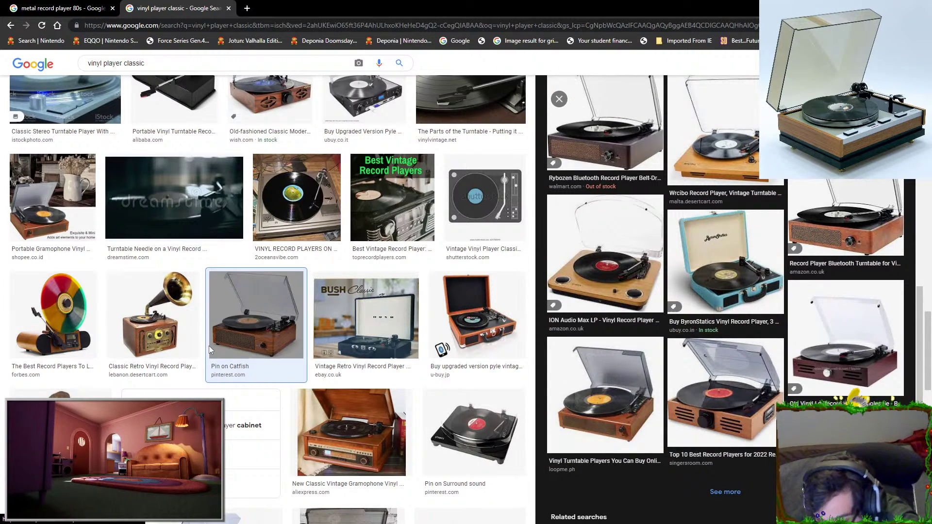
scroll(397, 302, down, 3)
click(396, 302)
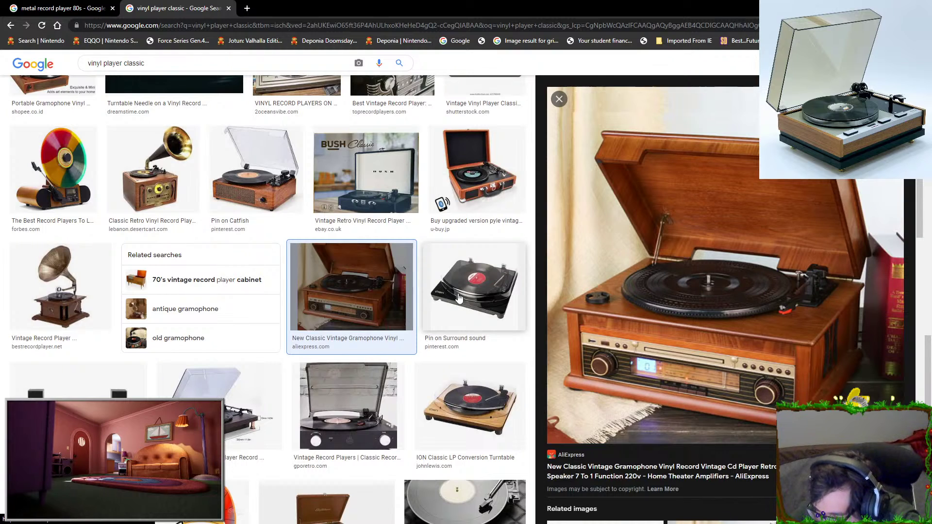
click(492, 333)
click(468, 407)
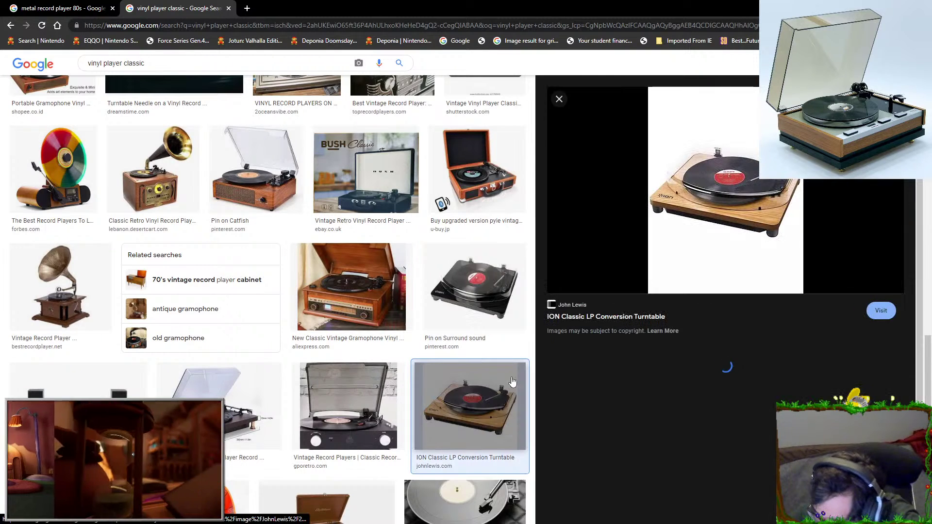
scroll(459, 369, down, 6)
click(340, 349)
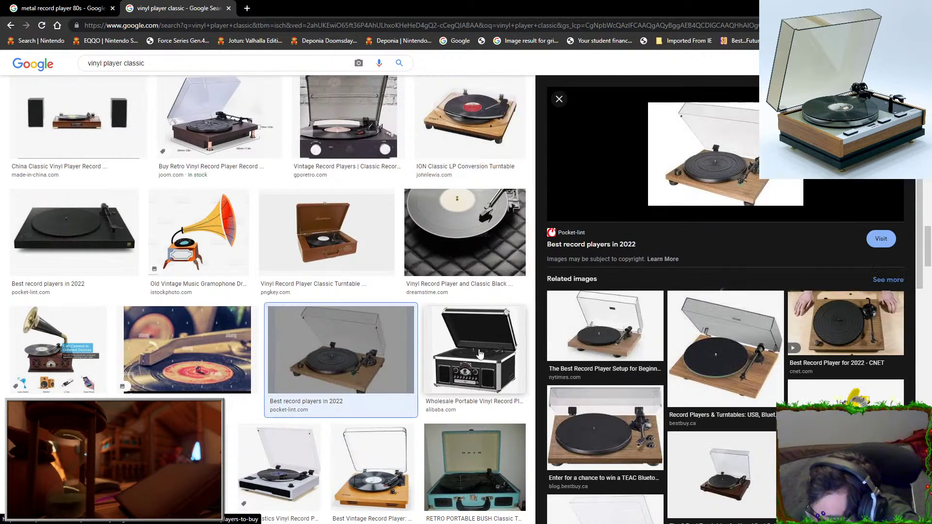
click(480, 354)
click(475, 466)
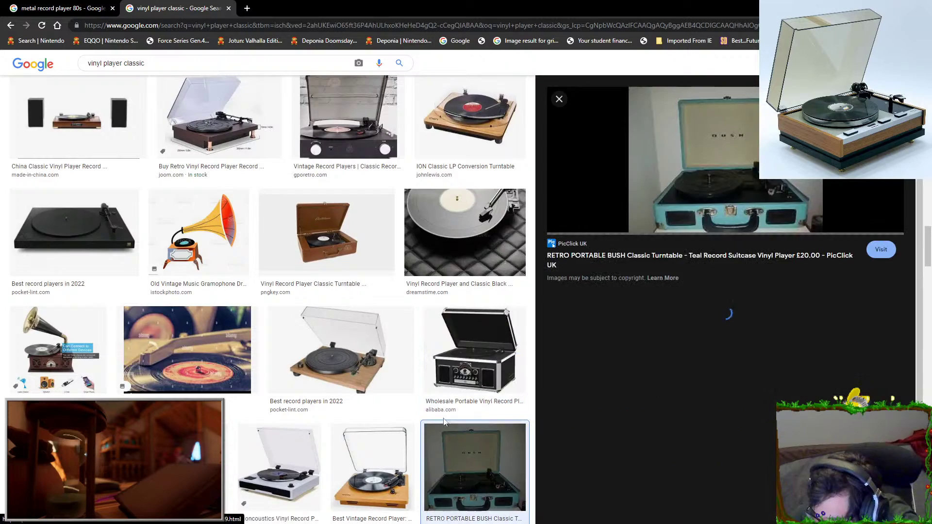
scroll(338, 367, up, 20)
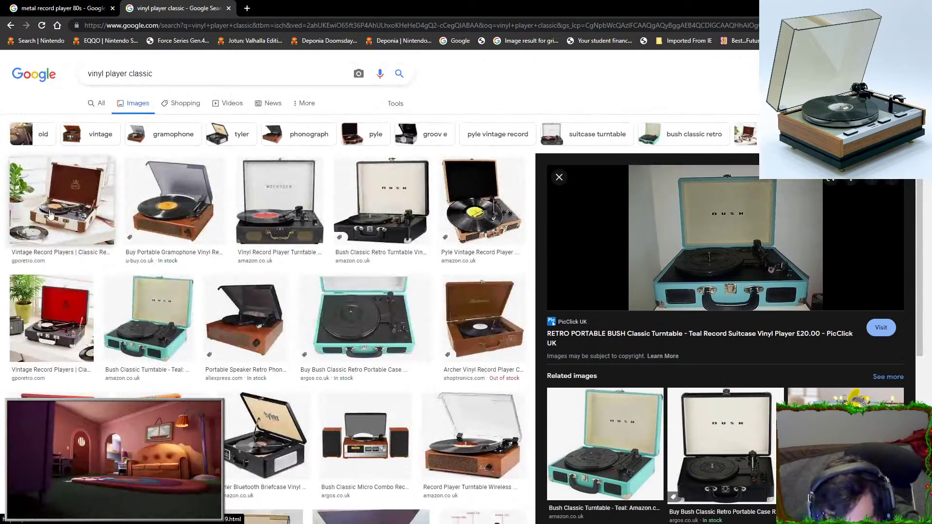
click(66, 206)
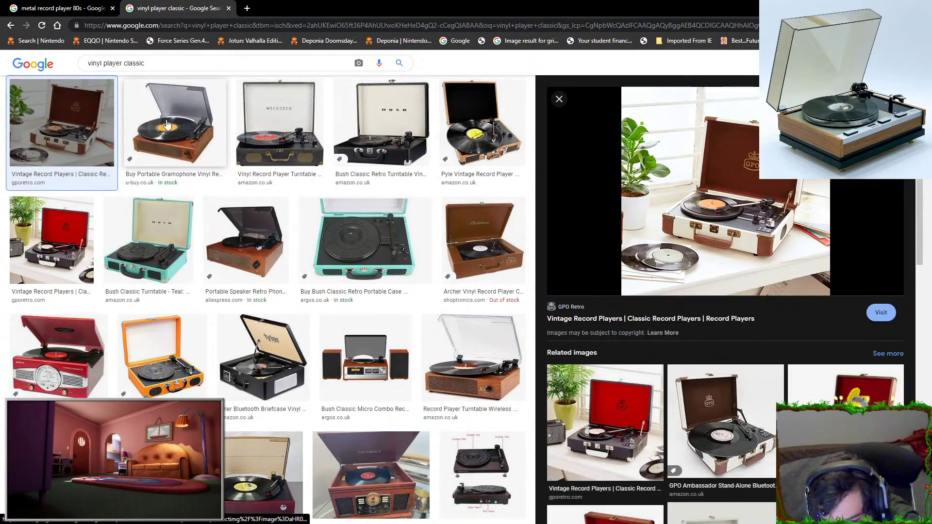
click(174, 124)
scroll(146, 66, up, 2)
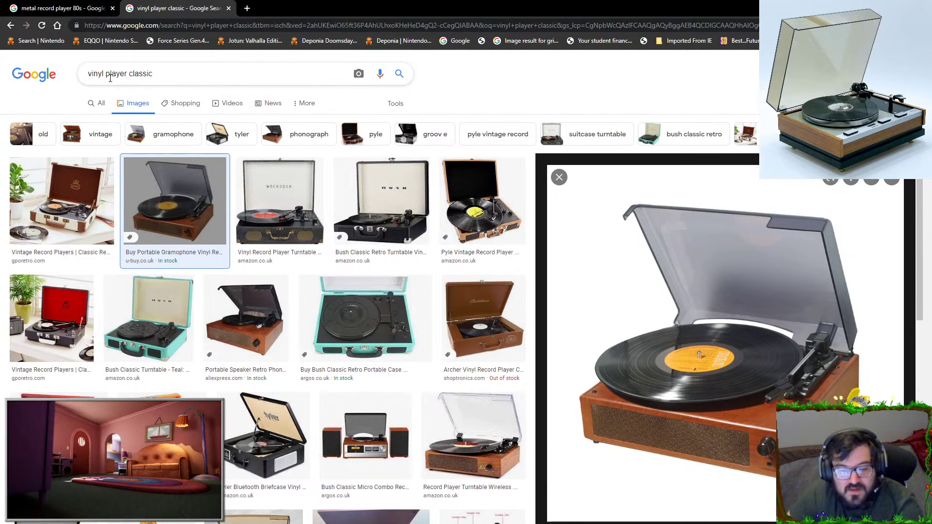
Search the web for "vinyl player 3d model" in a new browser tab
drag(129, 73, 87, 74)
key(ctrl+c)
click(247, 8)
key(ctrl+v)
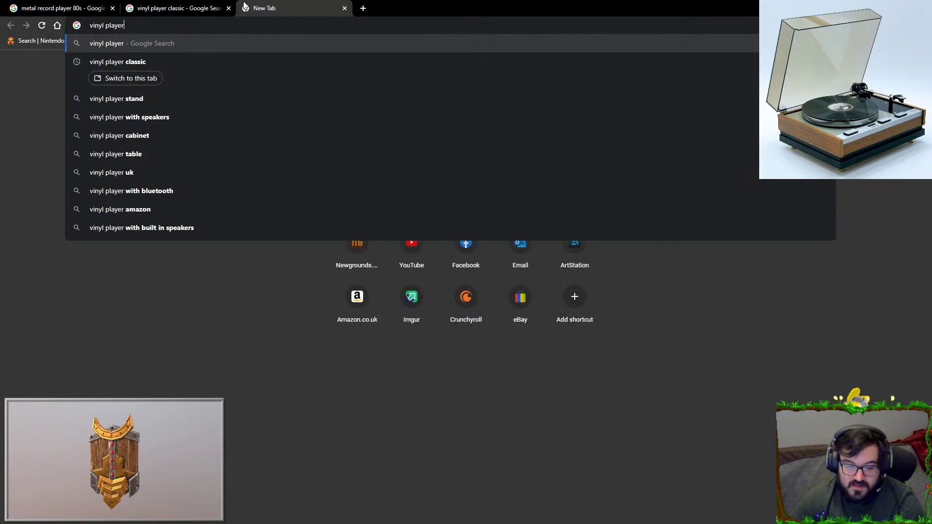
text(3d model)
key(Return)
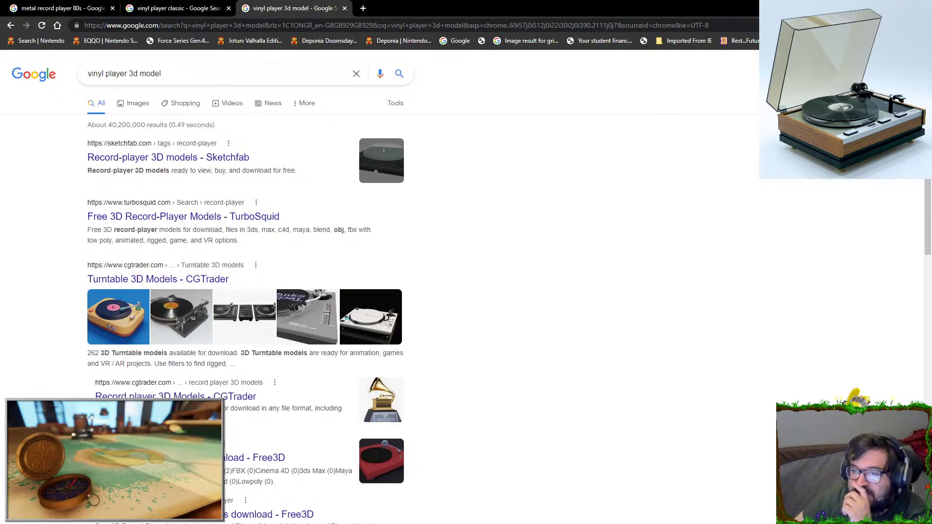
Switch back to Blender, add a cube and move it along Y clear of the turntable
key(super+Down)
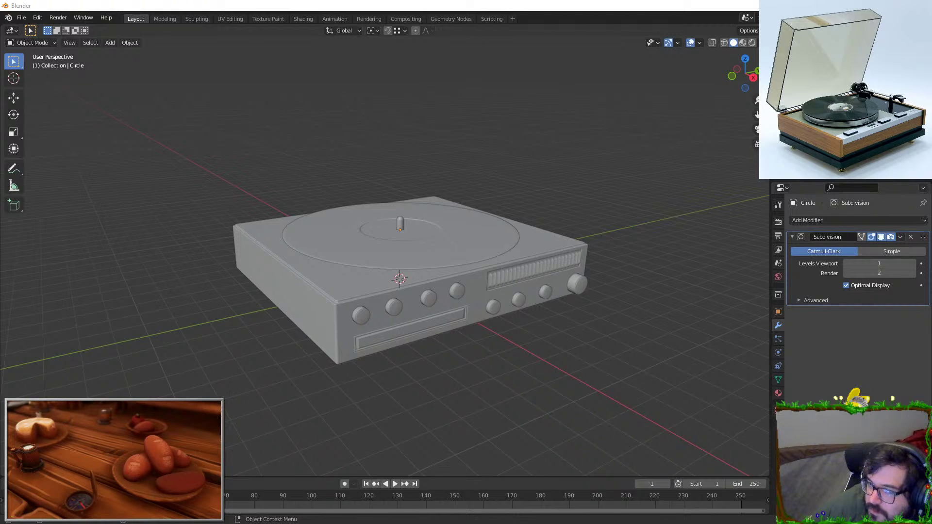
middle_drag(417, 291, 425, 381)
key(shift+a)
mouse_move(576, 207)
click(607, 216)
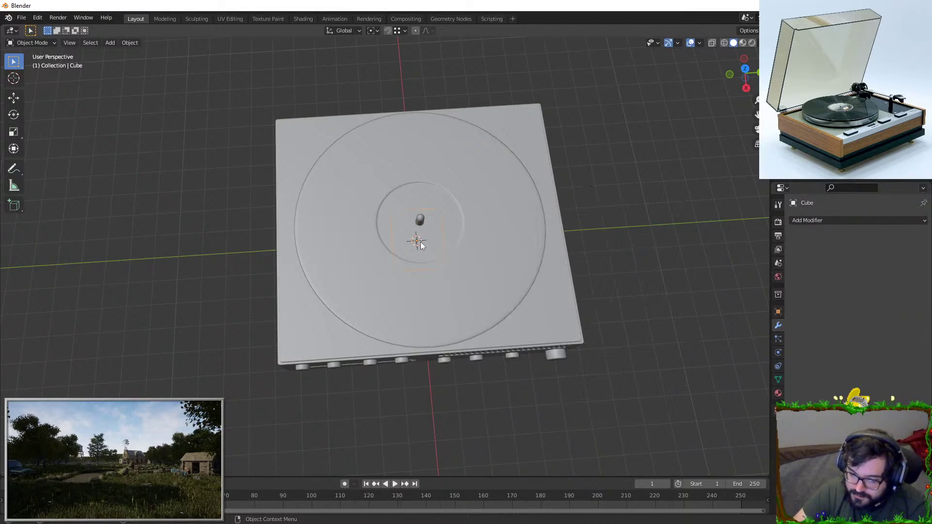
scroll(420, 242, down, 3)
key(g)
key(y)
key(Return)
Flatten the cube along Z and scale it along X and Y into a thin slab
middle_drag(607, 194, 626, 145)
key(s)
key(z)
click(585, 213)
key(s)
key(x)
click(636, 281)
key(s)
key(y)
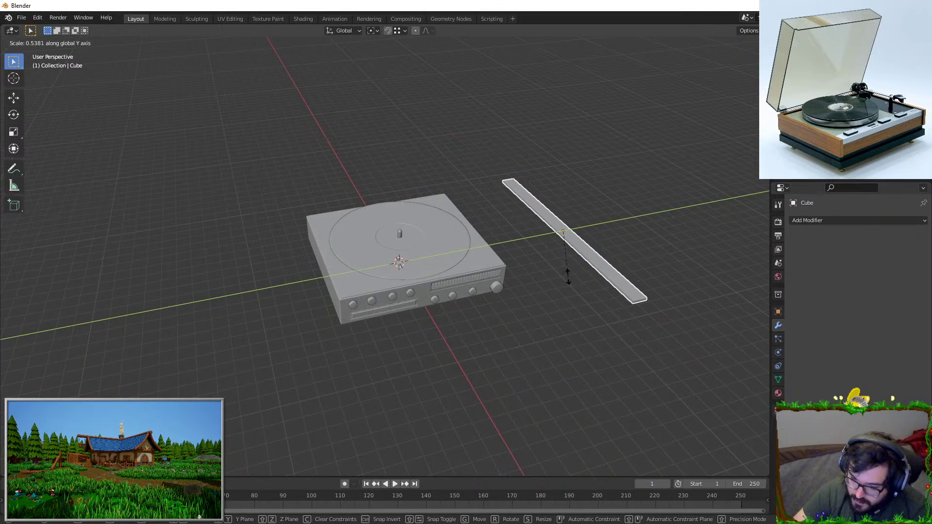
click(686, 229)
Scale the slab down to about the turntable's footprint and move it along Y beside the turntable
key(s)
middle_drag(685, 229, 605, 250)
click(672, 236)
middle_drag(604, 250, 599, 259)
key(s)
click(607, 243)
key(g)
key(y)
right_click(537, 241)
shift+middle_drag(550, 241, 536, 262)
key(KP_7)
key(g)
key(y)
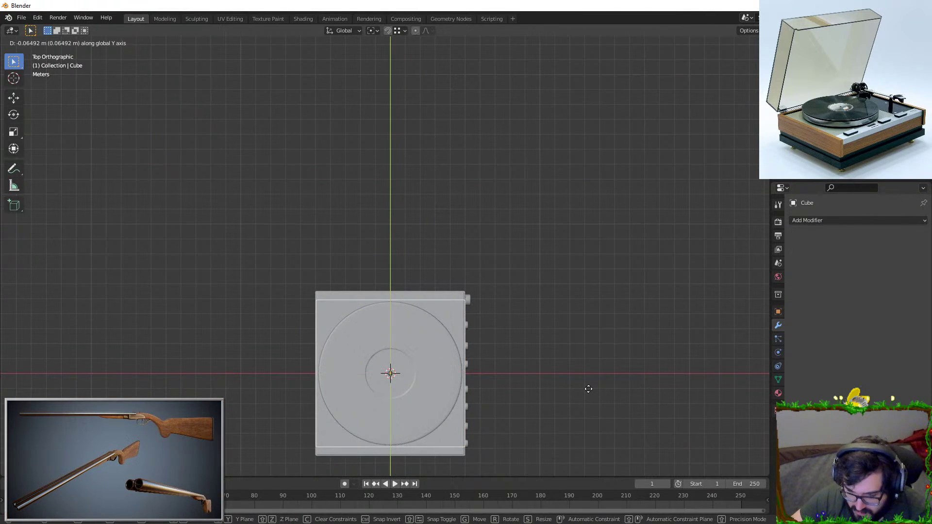
click(613, 171)
Delete the slab's thin side face facing the turntable, leaving an open-ended sleeve
middle_drag(613, 170, 451, 248)
key(Tab)
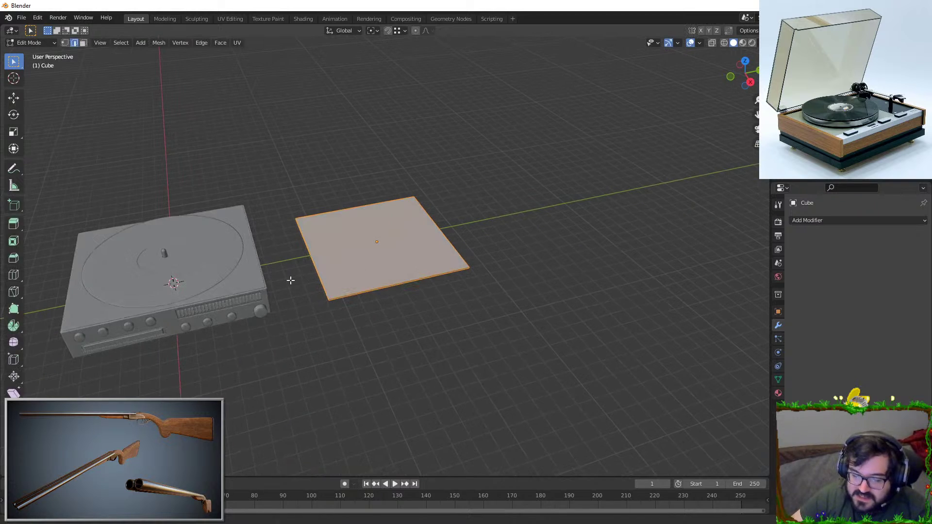
scroll(472, 170, up, 4)
shift+middle_drag(473, 171, 489, 202)
scroll(488, 202, up, 2)
click(83, 43)
click(324, 199)
key(x)
click(338, 138)
shift+scroll(424, 202, up, 3)
click(65, 44)
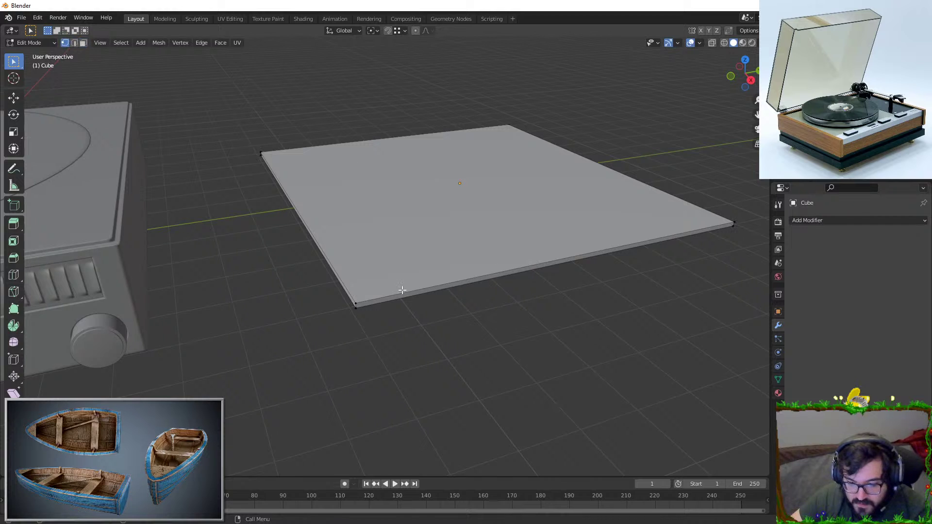
Pinch the sleeve's closed end flat by scaling its end vertices along Z
click(356, 307)
middle_drag(720, 204, 422, 158)
key(s)
key(z)
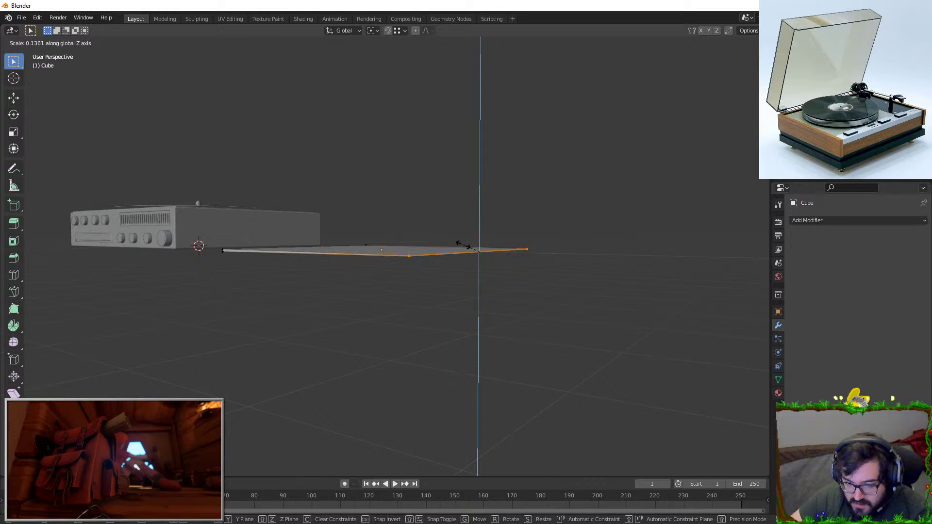
click(454, 243)
middle_drag(455, 243, 382, 301)
scroll(391, 302, up, 3)
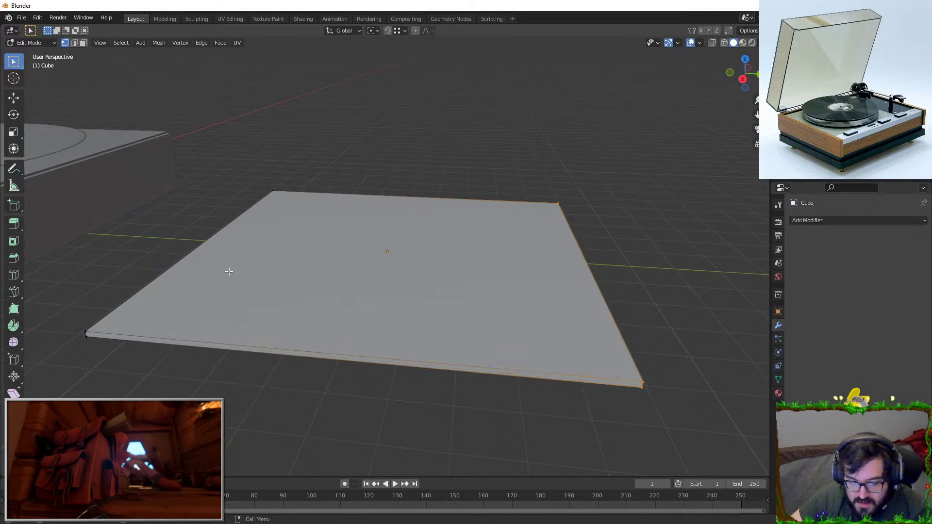
Add a level 1 Subdivision modifier to the sleeve and slide a supporting edge loop close to its closed end
key(Tab)
key(ctrl+1)
middle_drag(319, 276, 360, 279)
key(Tab)
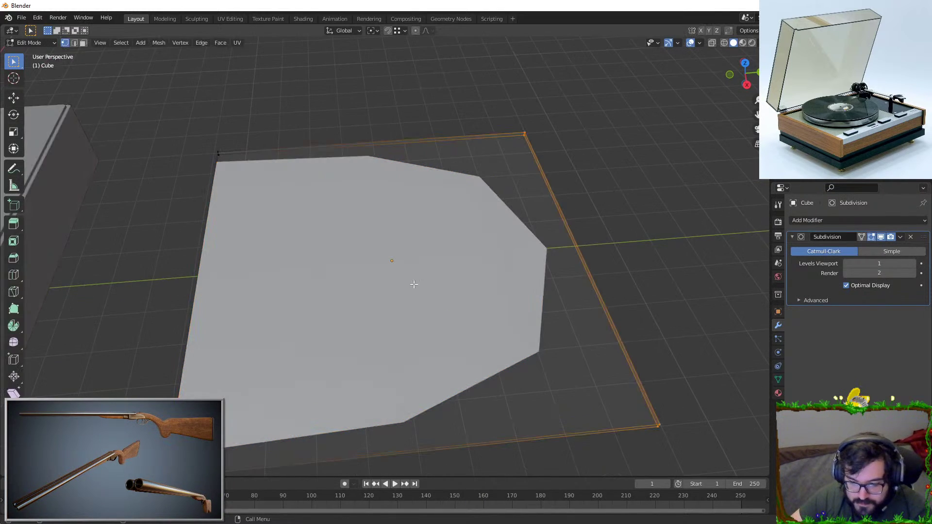
key(g)
key(g)
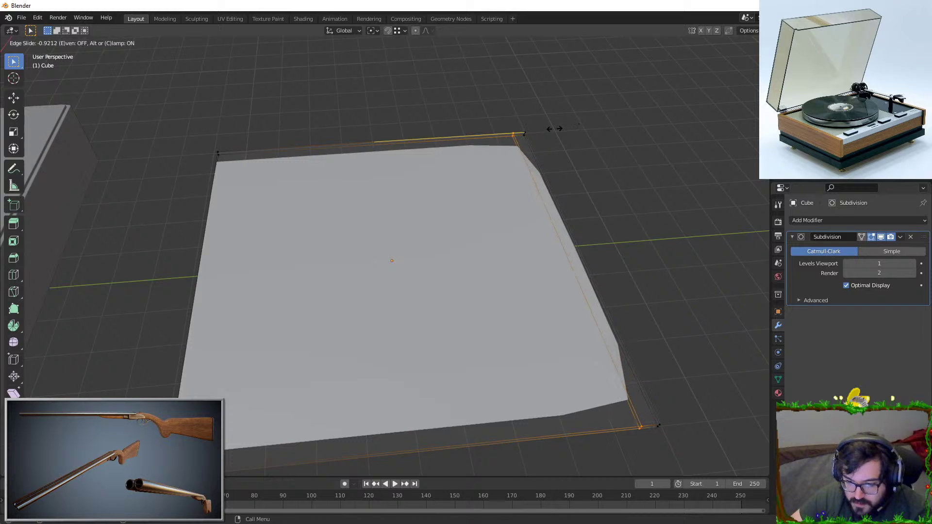
click(524, 220)
Add two edge loops across the sleeve and spread them along X close to its side edges
middle_drag(528, 226, 482, 270)
key(s)
key(x)
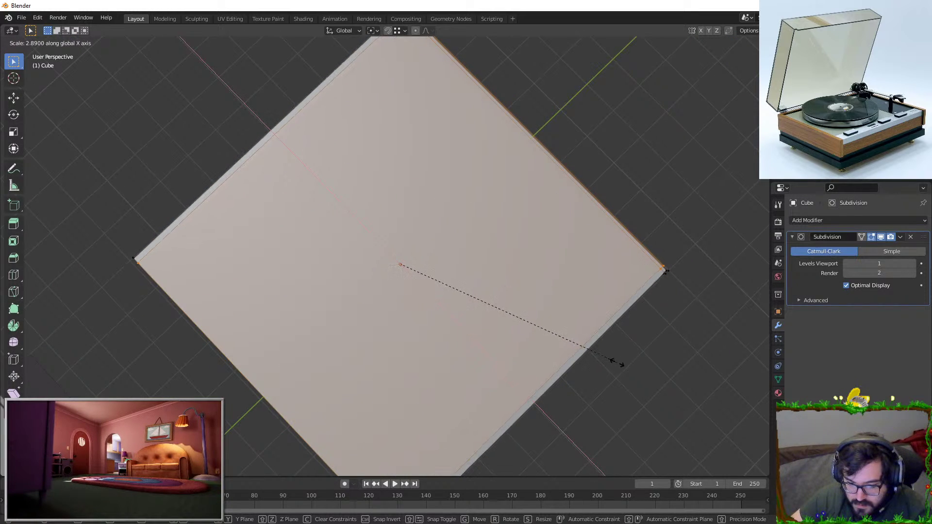
click(615, 359)
Insert a centred edge loop along the sleeve and scale it up along Z to bulge the middle
alt+click(466, 326)
middle_drag(466, 326, 455, 195)
key(g)
key(g)
key(Escape)
key(s)
key(z)
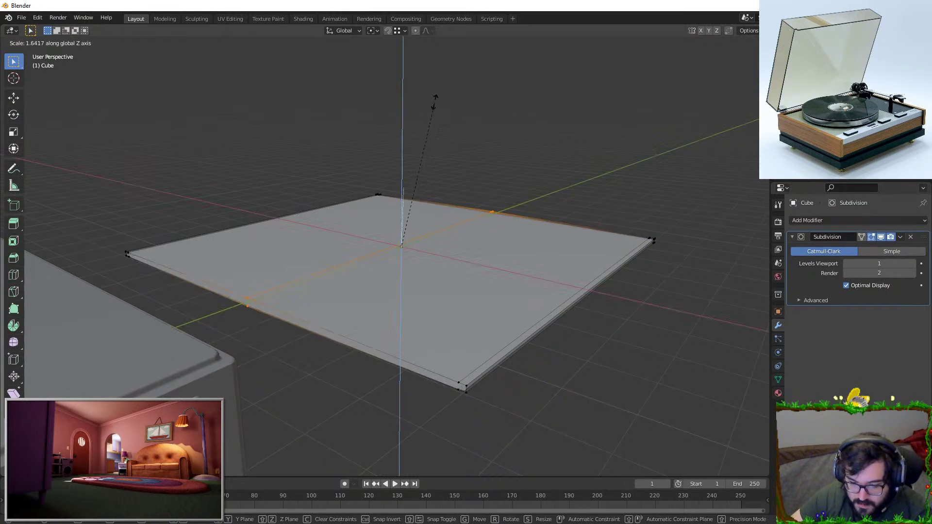
click(450, 45)
Check the sleeve in Object Mode and rescale its centre loop along Z
key(Tab)
middle_drag(529, 130, 413, 126)
key(Tab)
key(s)
key(z)
click(412, 157)
click(413, 159)
Scale the whole sleeve up along Z in Object Mode to make it thicker
middle_drag(415, 160, 448, 267)
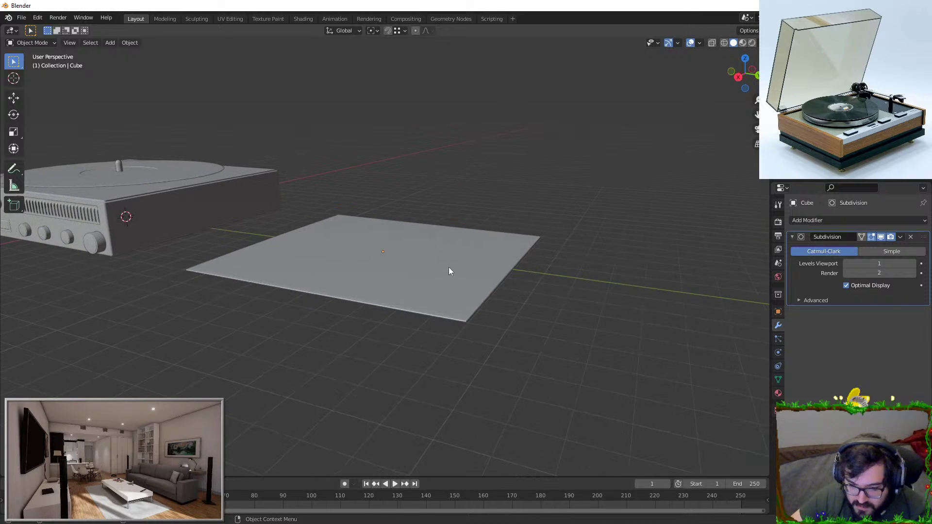
click(443, 265)
key(s)
key(z)
click(402, 140)
Inspect the sleeve's centre loop and edges from above and at an angle
key(Tab)
scroll(468, 253, up, 4)
middle_drag(520, 216, 460, 223)
key(KP_7)
key(r)
right_click(595, 289)
scroll(596, 288, up, 1)
middle_drag(596, 288, 535, 296)
scroll(534, 296, up, 3)
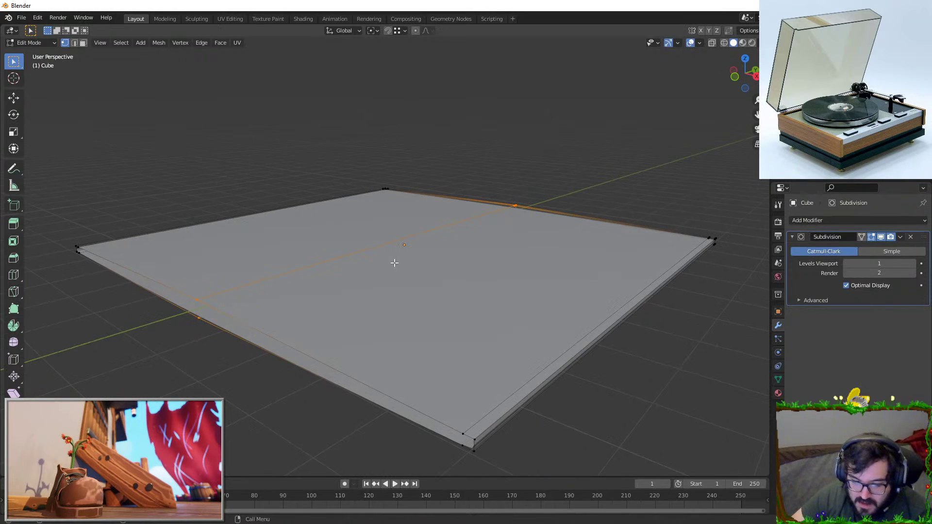
scroll(334, 140, down, 2)
mouse_move(403, 203)
middle_down()
mouse_move(411, 256)
mouse_move(403, 208)
middle_up()
key(Tab)
scroll(403, 208, up, 3)
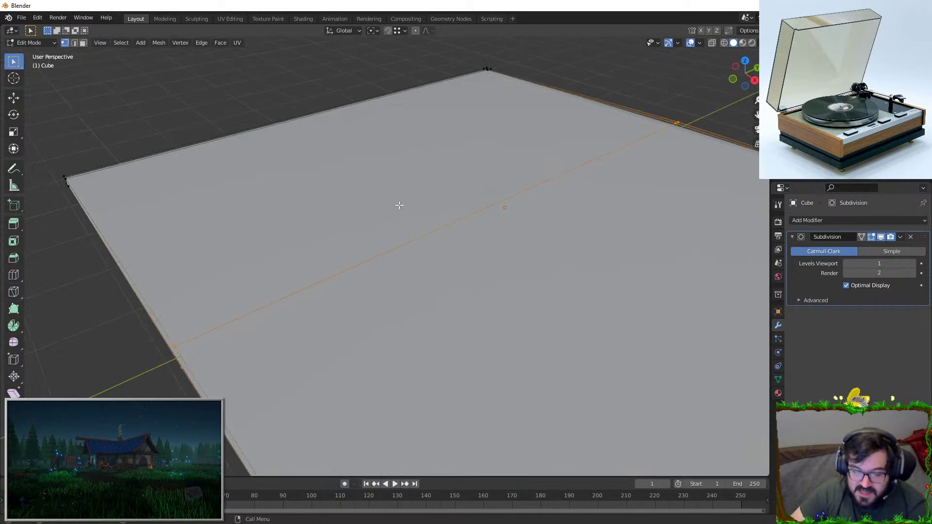
middle_drag(308, 173, 316, 166)
key(a)
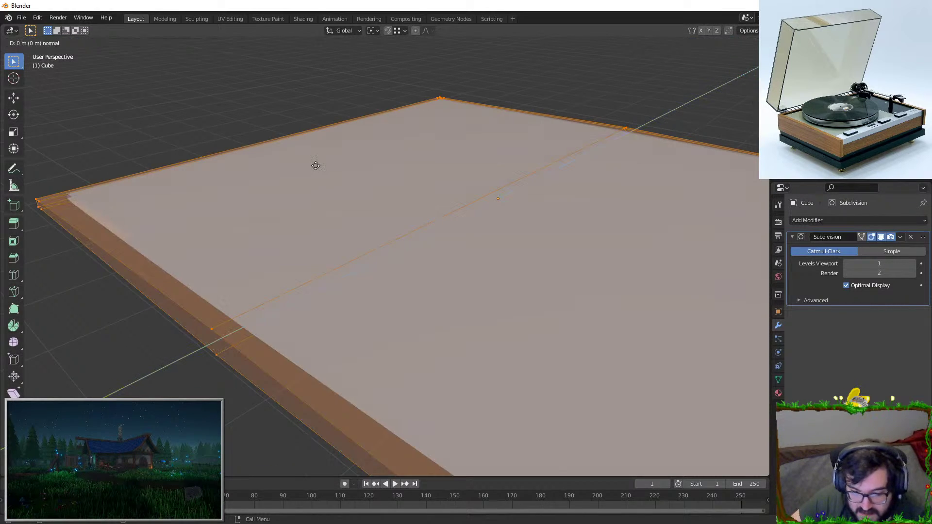
key(alt+e)
click(335, 176)
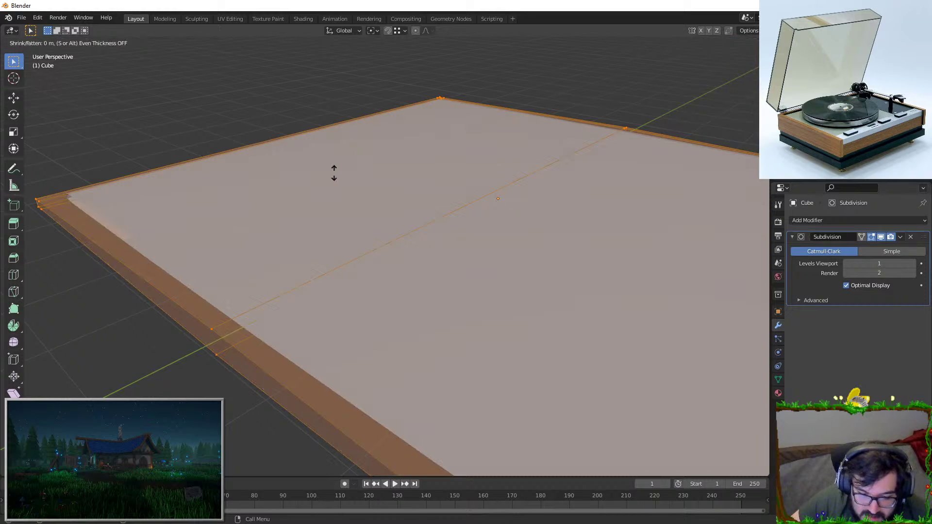
right_click(336, 171)
key(ctrl+z)
Return to Object Mode and apply the sleeve's scale
middle_drag(582, 230, 624, 232)
key(Tab)
key(ctrl+a)
click(478, 223)
Add a Solidify modifier with 0.02 m thickness to the sleeve and raise its viewport subdivision to level 2
shift+middle_drag(334, 218, 462, 243)
click(815, 222)
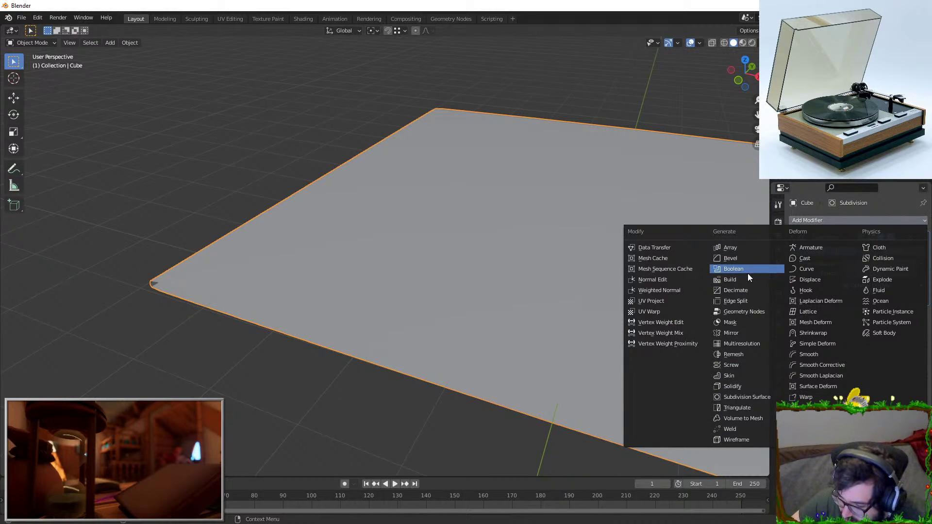
click(761, 386)
scroll(392, 275, up, 4)
middle_drag(234, 284, 528, 252)
key(ctrl+2)
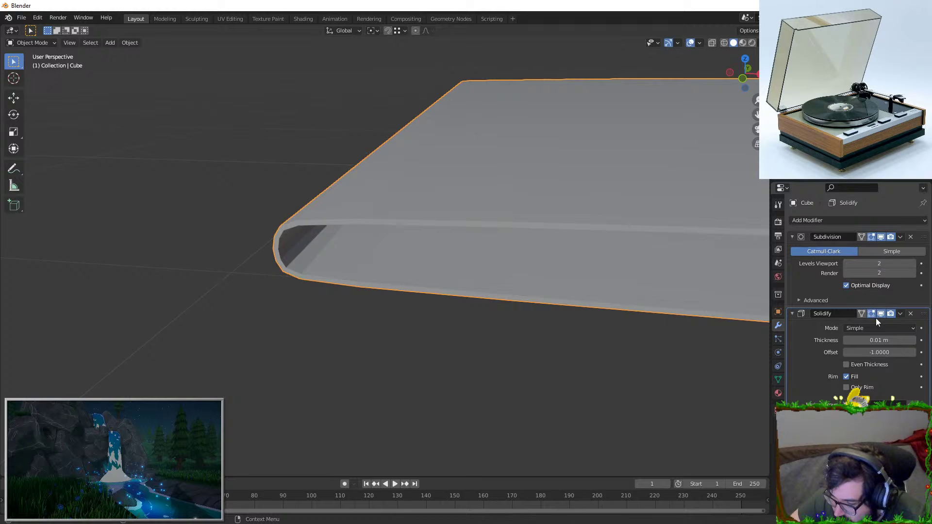
mouse_move(879, 340)
mouse_down()
mouse_move(896, 340)
mouse_move(884, 340)
mouse_up()
Shade the sleeve smooth and check its rim up close
middle_drag(604, 250, 465, 261)
right_click(442, 222)
click(443, 223)
middle_drag(713, 115, 465, 259)
scroll(489, 222, up, 8)
key(Tab)
key(Tab)
Add a Bevel modifier to the sleeve and check its edges
click(816, 221)
click(776, 261)
scroll(465, 260, up, 3)
scroll(412, 233, down, 3)
middle_drag(381, 231, 368, 214)
scroll(373, 211, down, 4)
click(440, 185)
middle_drag(440, 185, 461, 217)
Cut an edge loop across the sleeve, slide it close to the edge facing the turntable, and check the result
key(Tab)
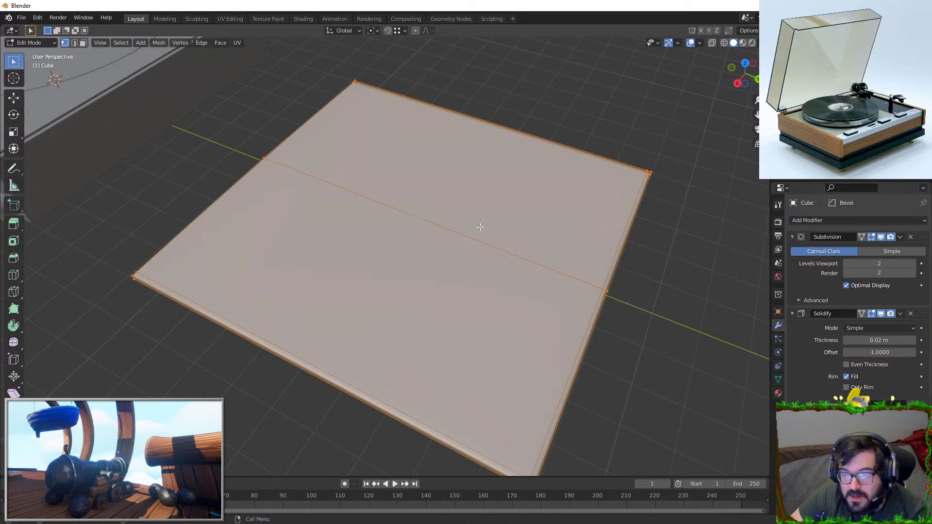
scroll(509, 217, down, 3)
key(Tab)
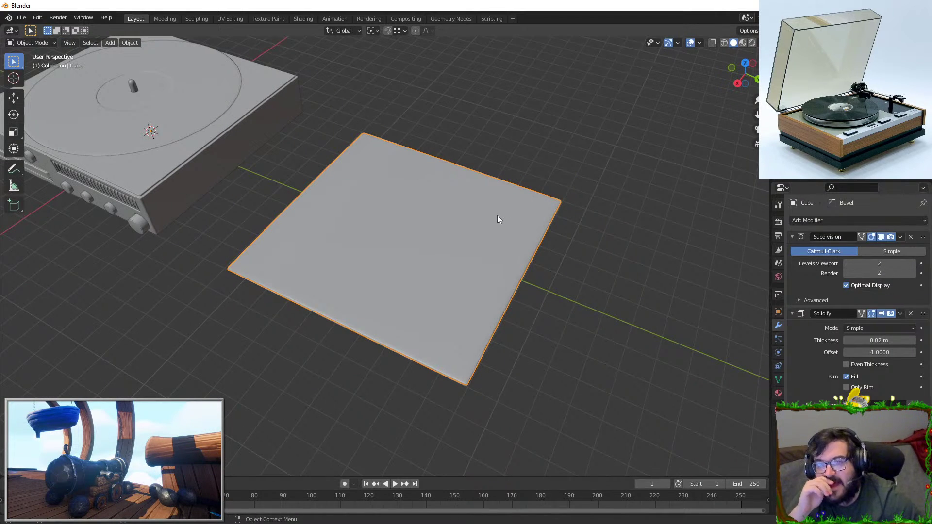
middle_drag(496, 209, 510, 264)
key(Tab)
scroll(455, 171, up, 3)
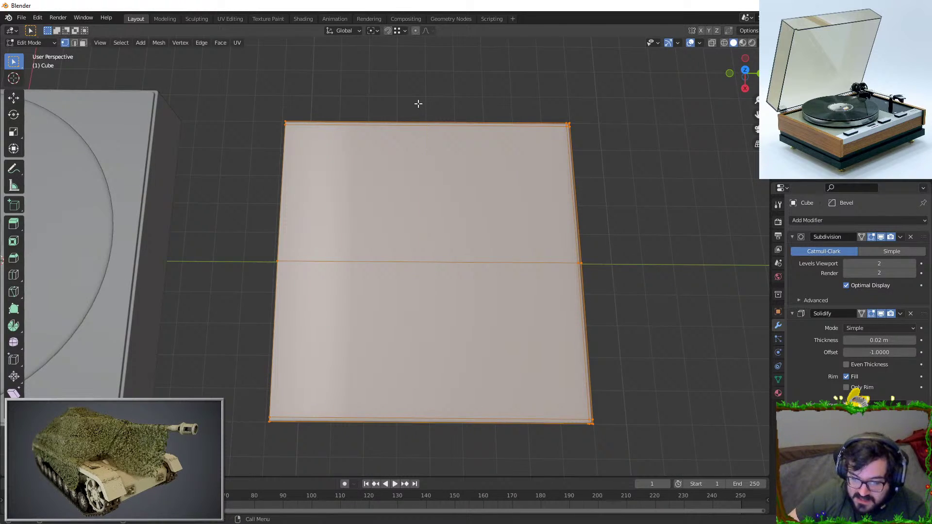
click(413, 120)
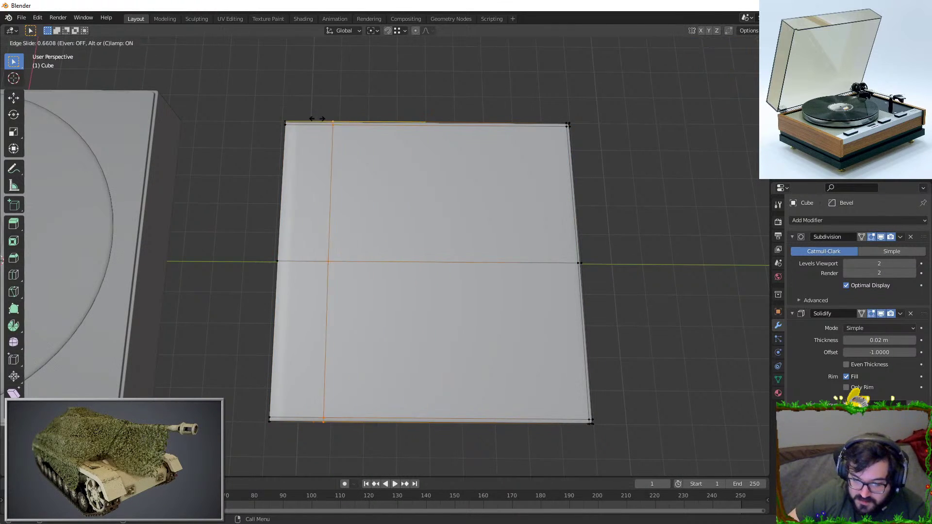
click(277, 119)
key(Tab)
middle_drag(343, 77, 371, 125)
key(Tab)
middle_drag(276, 145, 305, 168)
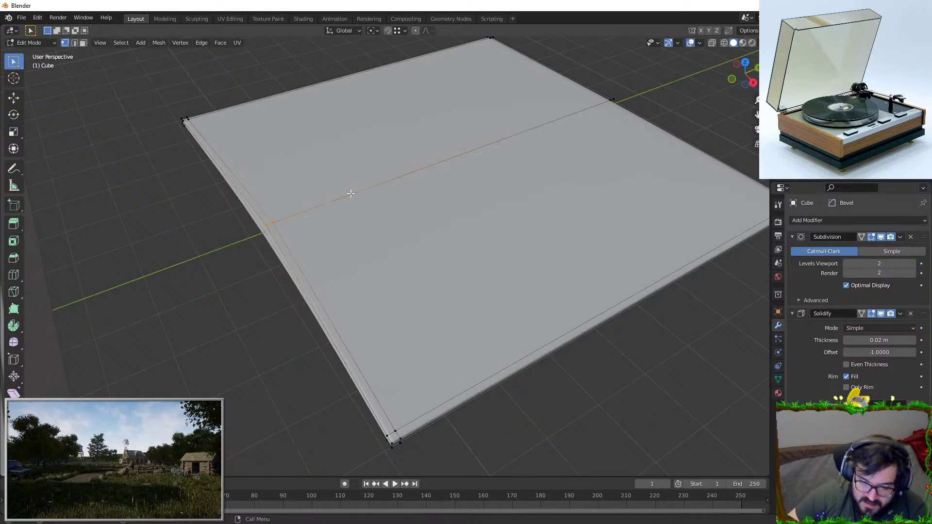
Adjust the middle of the sleeve's turntable-side edge along the Y axis
key(Tab)
scroll(371, 237, up, 3)
middle_drag(372, 237, 371, 246)
key(Tab)
key(ctrl+r)
key(ctrl+KP_Add)
key(g)
key(y)
click(371, 245)
Check the sleeve's edge shading and overall shape beside the turntable in Object and Edit Mode
key(Tab)
middle_drag(317, 287, 306, 287)
key(Tab)
key(Tab)
scroll(584, 194, down, 3)
middle_drag(481, 270, 474, 299)
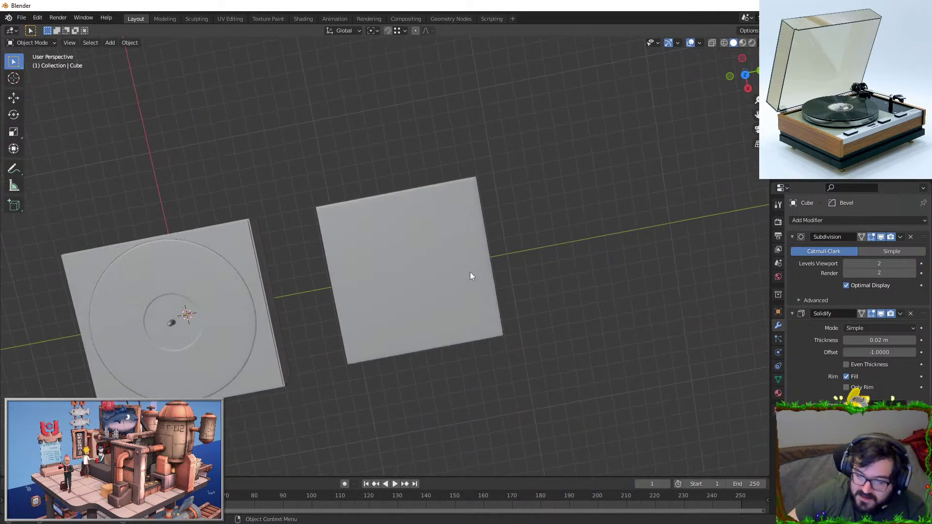
key(Tab)
key(Tab)
middle_drag(456, 256, 450, 230)
scroll(437, 227, down, 3)
Convert the sleeve to a mesh, inspect it, and undo the conversion
click(407, 220)
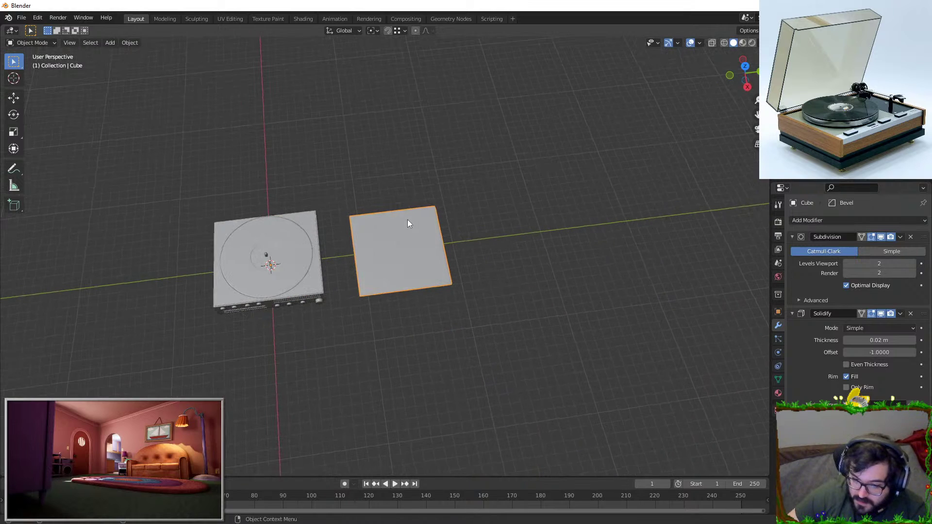
scroll(558, 249, up, 1)
key(F3)
text(conver to me)
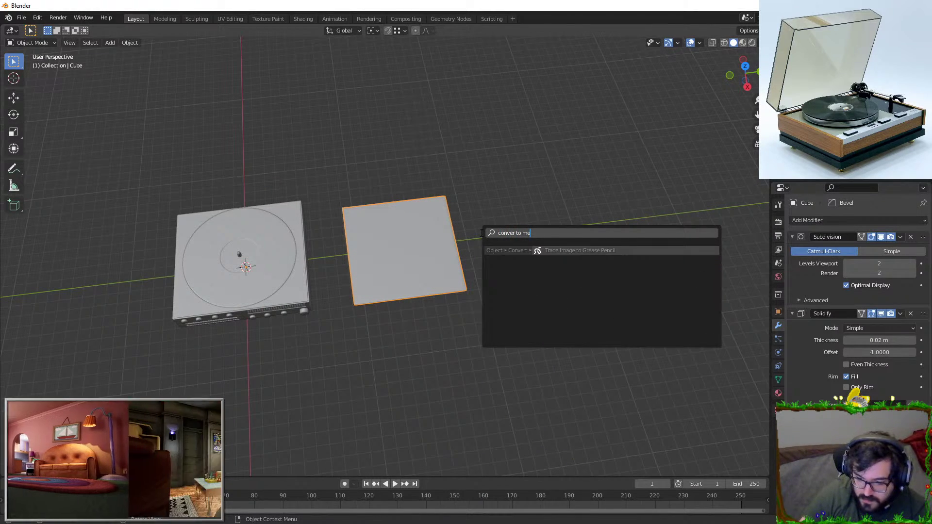
key(Return)
key(Tab)
middle_drag(480, 233, 423, 129)
key(Tab)
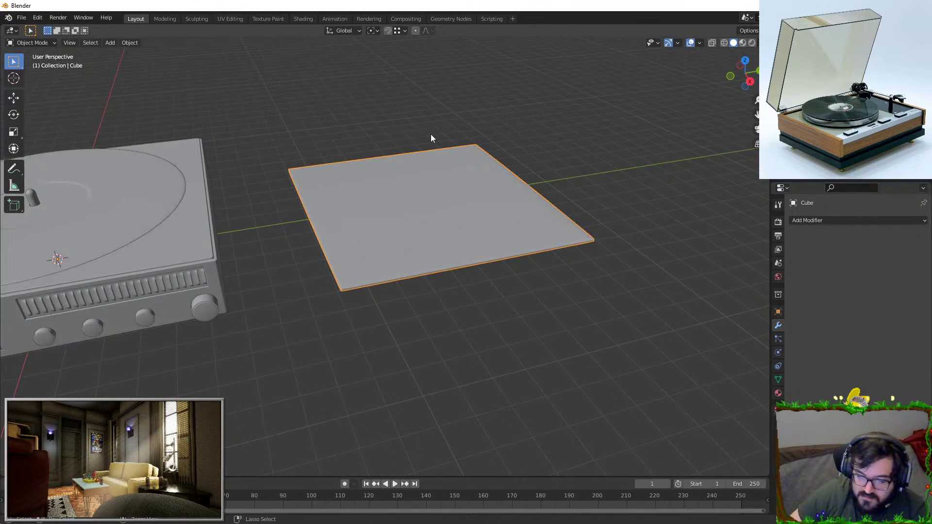
key(ctrl+z)
Move the record along Y to the sleeve and lower it about 2.16 m so it sits partly inside
key(KP_7)
middle_drag(403, 198, 385, 187)
click(260, 301)
key(g)
key(y)
click(485, 170)
key(KP_1)
key(KP_3)
key(g)
key(z)
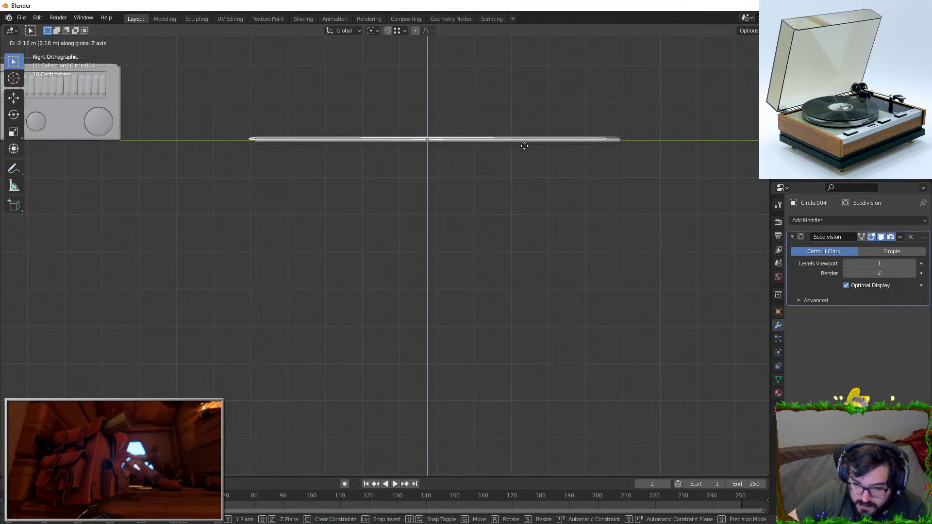
click(524, 150)
middle_drag(524, 150, 604, 139)
Select the sleeve with its record, rotate them together in top view, and move them to a spot behind the turntable
click(500, 227)
shift+click(288, 216)
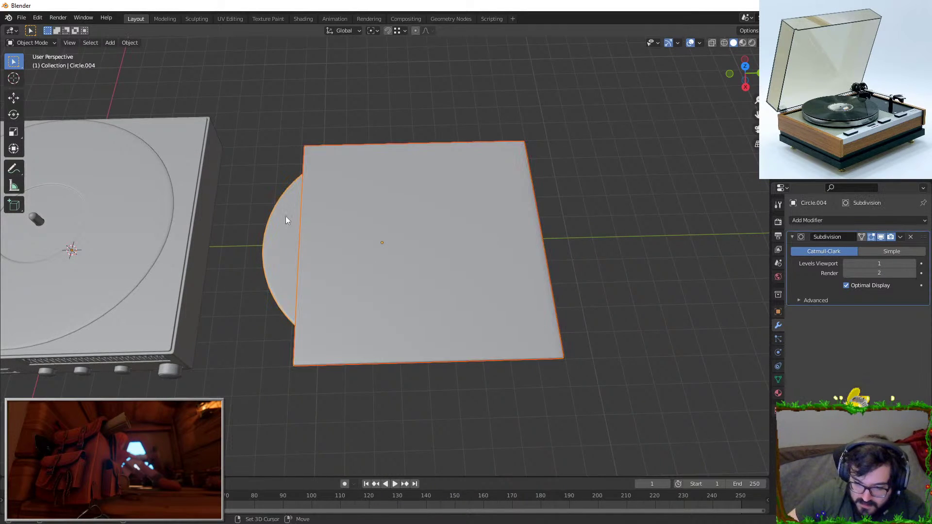
key(KP_7)
key(r)
click(639, 194)
key(g)
click(470, 193)
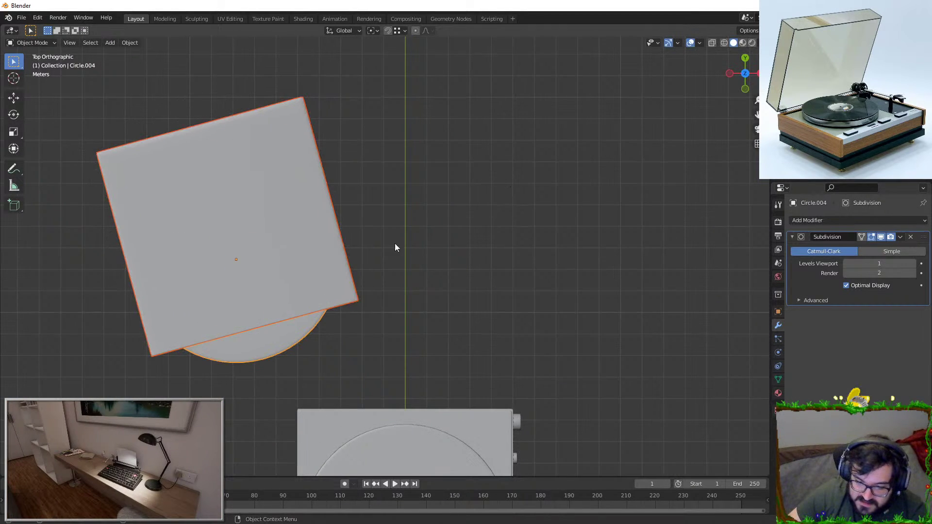
Duplicate the sleeve with its record and place the copy beside the original along the X axis
click(311, 292)
middle_drag(311, 292, 309, 271)
shift+click(277, 301)
key(shift+d)
key(x)
click(552, 302)
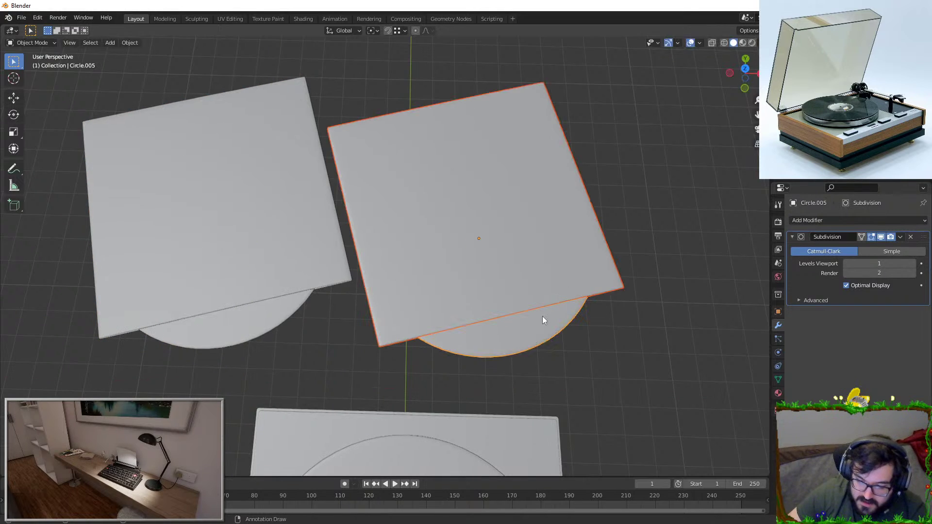
click(552, 302)
Slide the copied record about 1.23 m along Y into its sleeve and fine-tune its position in top view
middle_drag(552, 302, 430, 329)
key(g)
key(y)
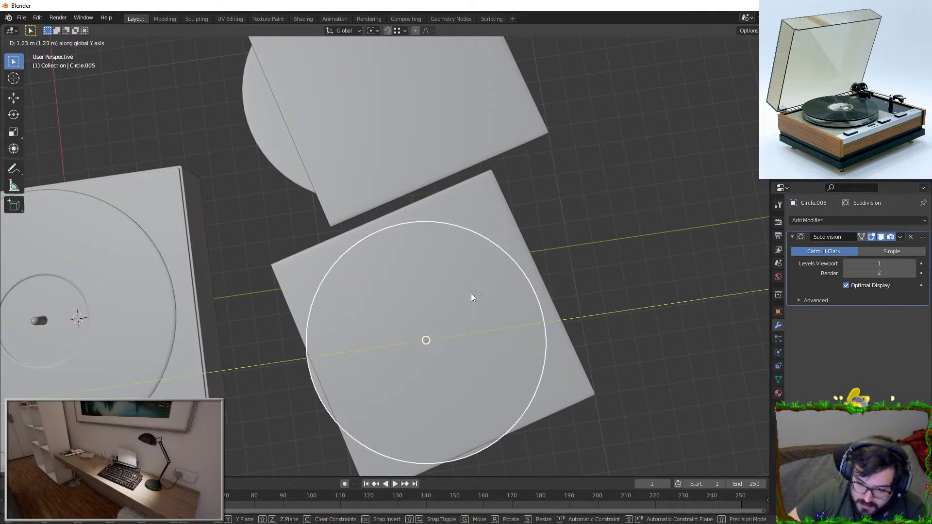
click(471, 291)
key(KP_7)
key(g)
click(563, 260)
Duplicate the copied sleeve and record straight up along Z to start a stack
drag(359, 129, 529, 276)
middle_drag(531, 287, 505, 161)
key(shift+d)
key(z)
click(473, 174)
Rotate and shift the upper sleeve and record in top view, and adjust their height on the stack
key(KP_7)
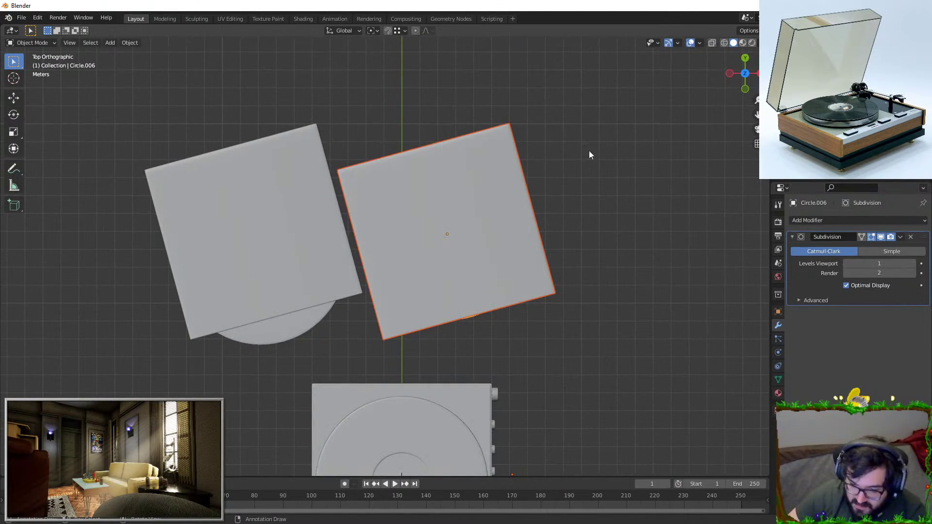
key(r)
click(623, 237)
key(shift+d)
click(591, 235)
middle_drag(591, 235, 516, 183)
key(g)
key(z)
click(516, 145)
Duplicate the top sleeve and record about 0.49 m upward, and rotate and offset the new copy in top view
middle_drag(516, 146, 523, 214)
key(shift+d)
key(z)
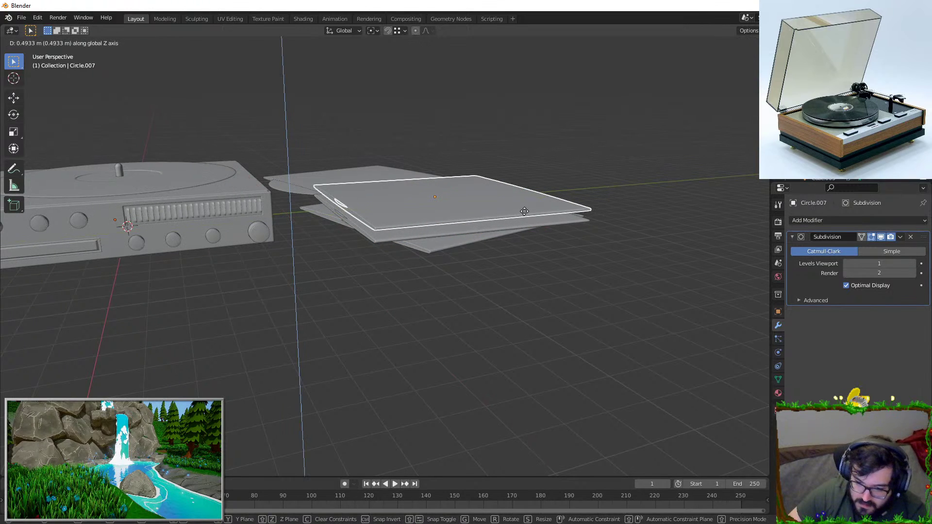
click(524, 216)
key(KP_7)
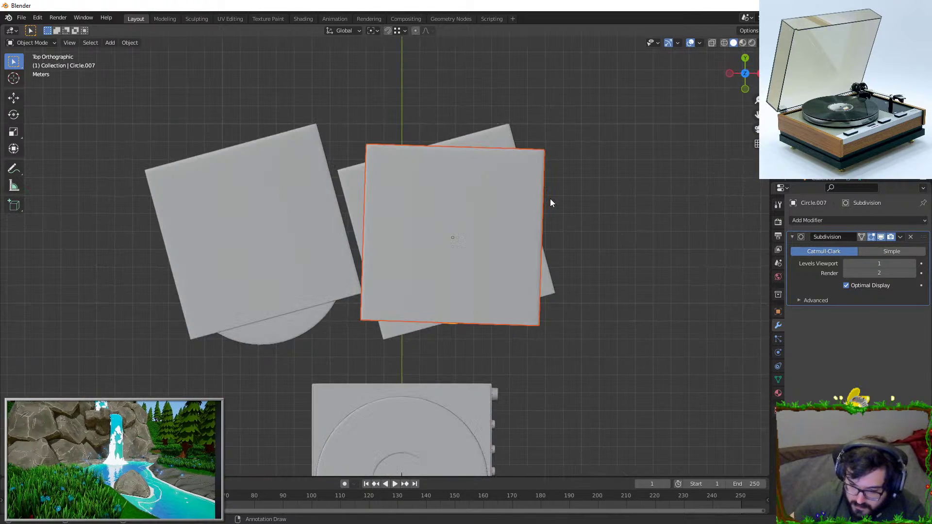
key(r)
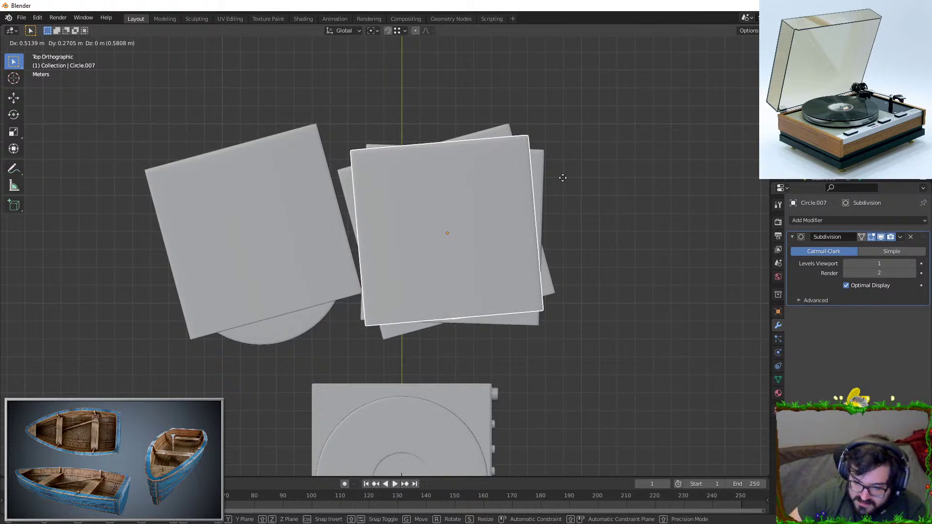
click(582, 215)
Examine the overlapping edges of the stacked sleeves and records up close
middle_drag(583, 213, 531, 176)
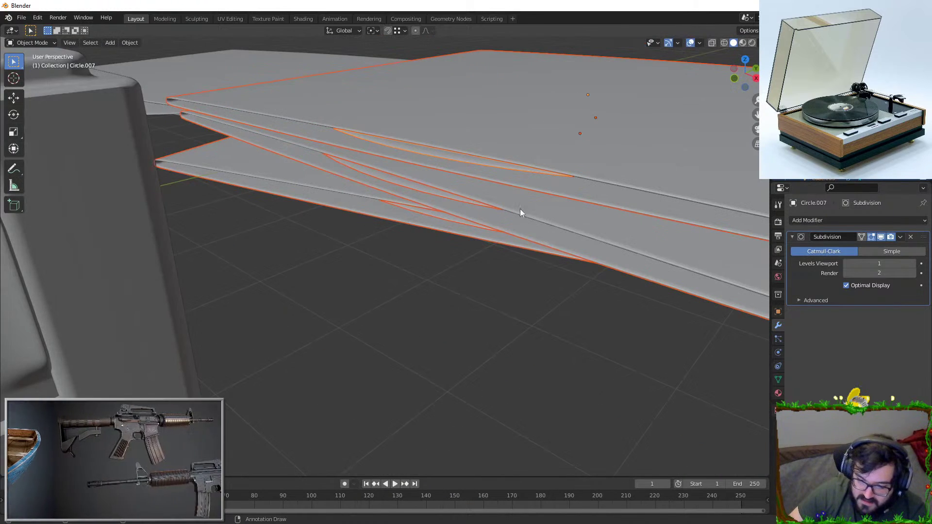
click(415, 187)
scroll(414, 187, up, 4)
middle_drag(375, 213, 290, 263)
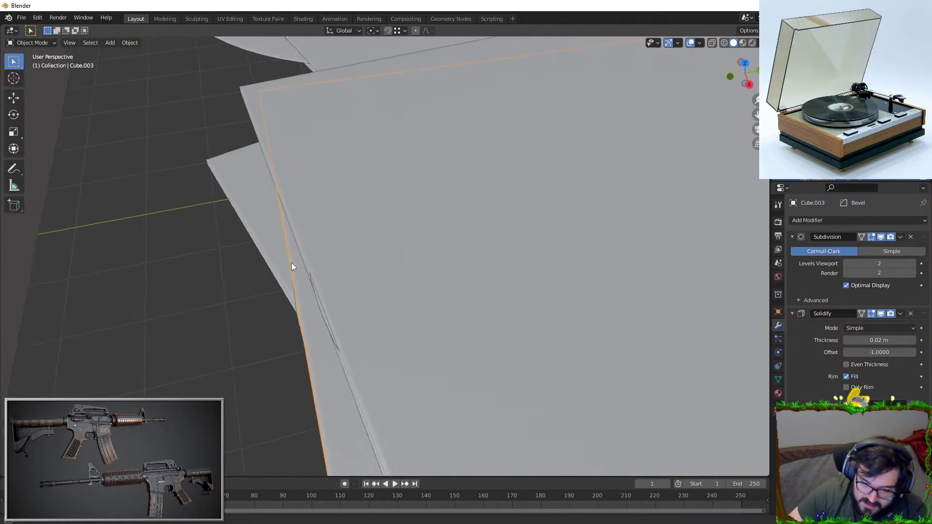
click(328, 305)
key(g)
key(Escape)
key(g)
key(Escape)
middle_drag(329, 305, 304, 313)
Select the record in the middle sleeve of the stack, shift it along Y, and review the whole arrangement
click(374, 292)
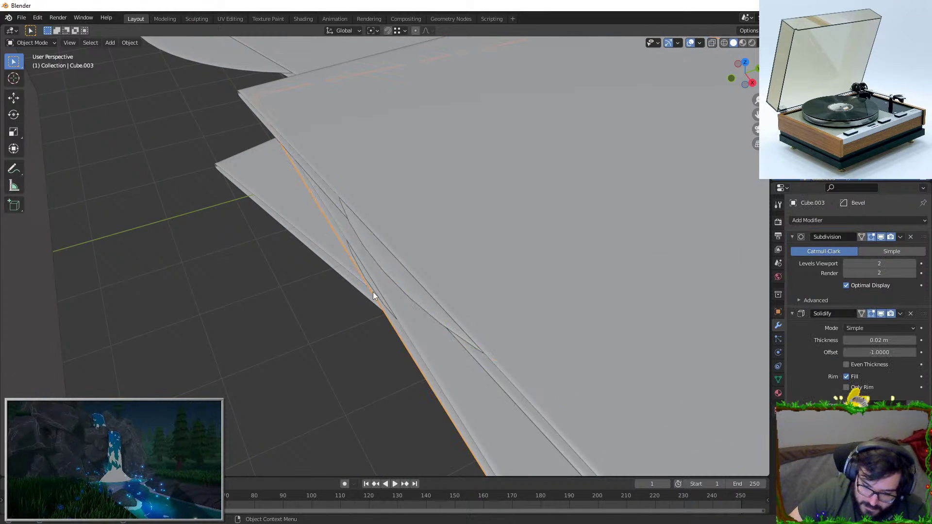
click(374, 292)
key(g)
key(y)
click(362, 295)
middle_drag(351, 301, 400, 238)
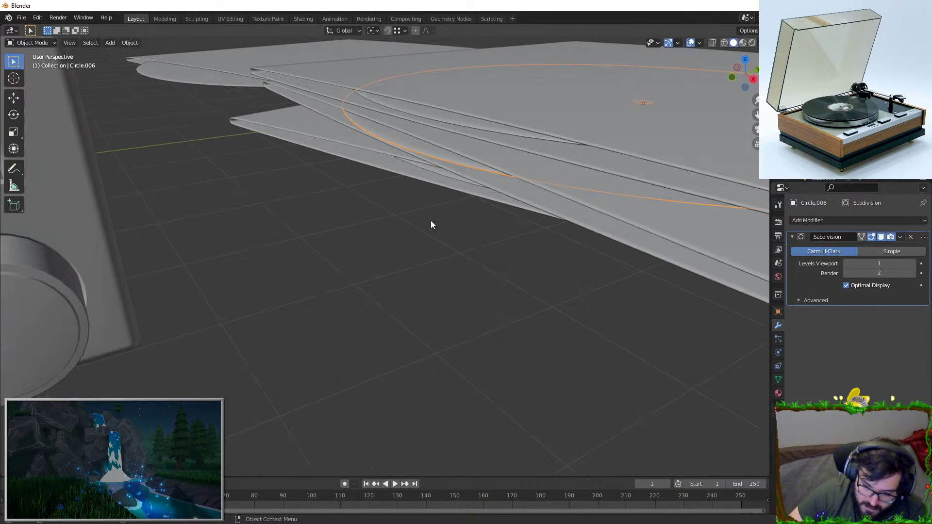
scroll(469, 342, down, 5)
middle_drag(469, 342, 435, 390)
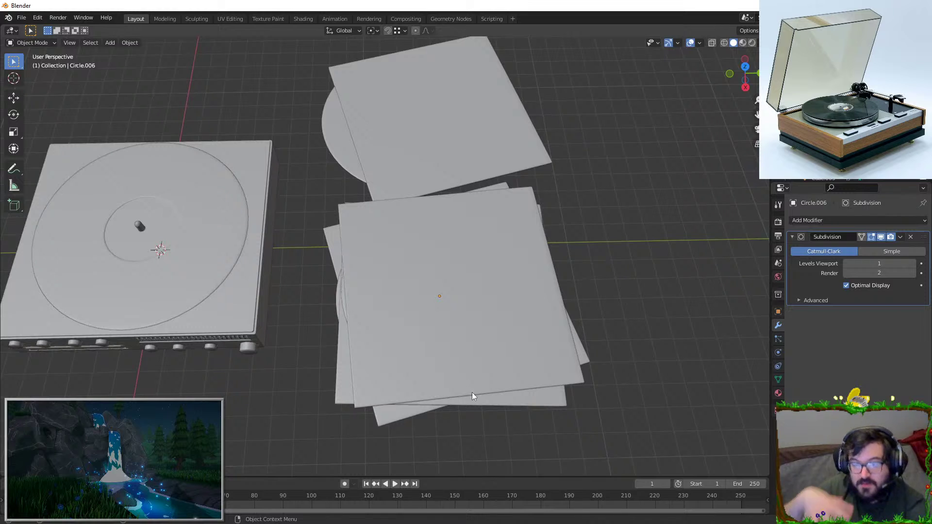
Undo the sleeve and record duplicates, rotations and moves until a single sleeve with its record remains
key(ctrl+z)
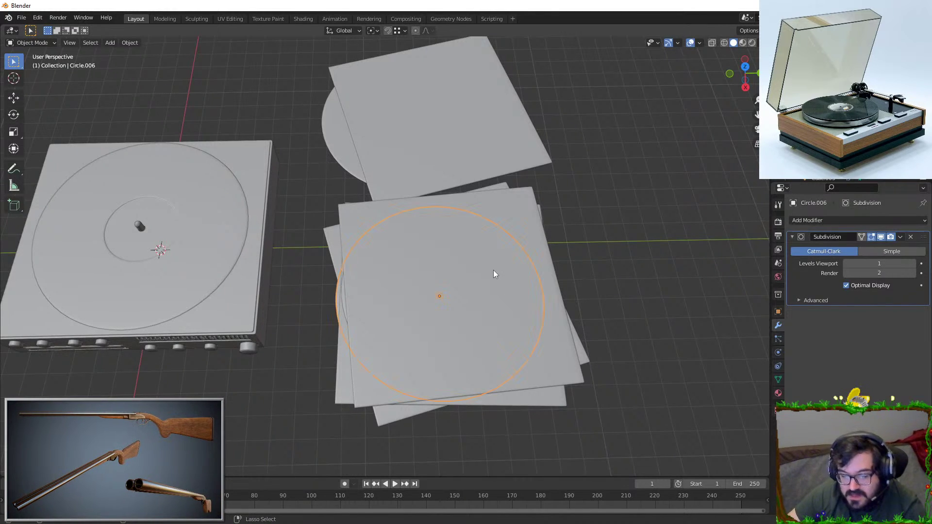
key(ctrl+z)
key(ctrl+z)
key(ctrl+z)
key(ctrl+z)
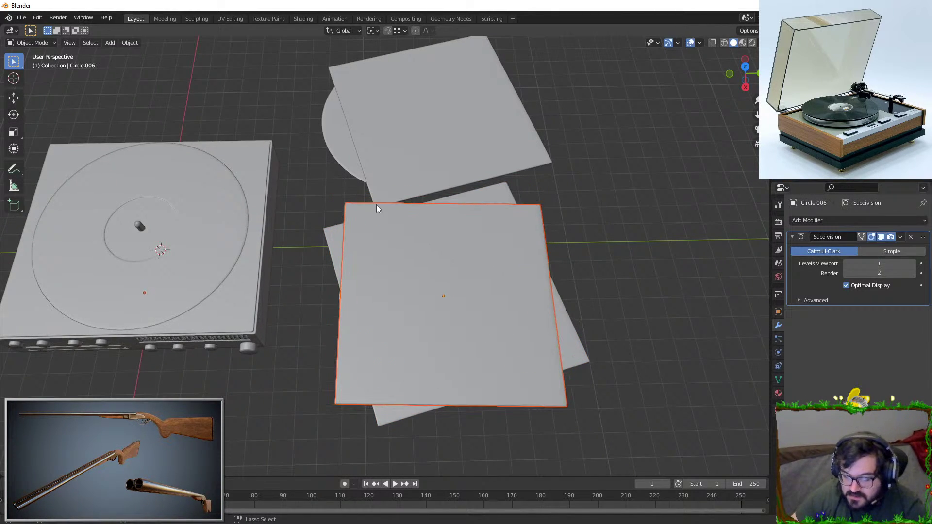
key(ctrl+z)
key(ctrl+z)
key(ctrl+z)
key(ctrl+z)
key(ctrl+z)
key(ctrl+z)
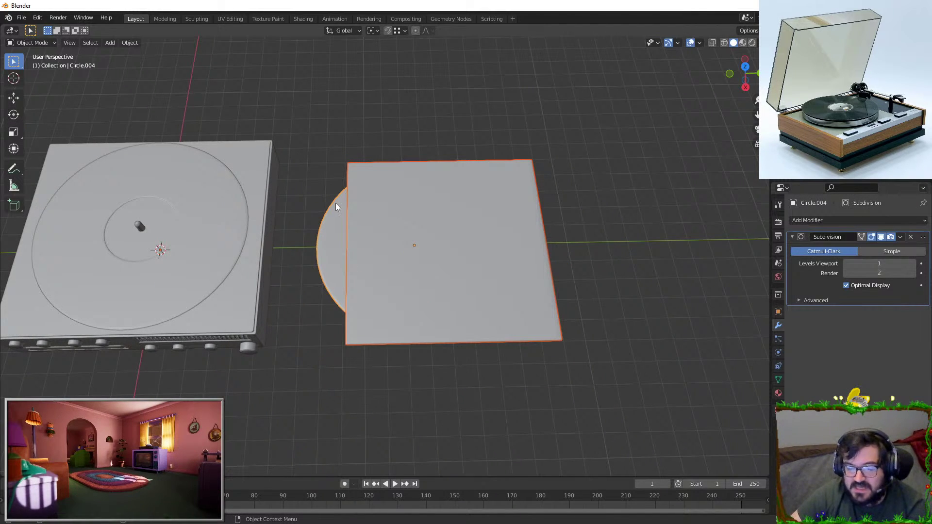
key(ctrl+z)
scroll(530, 297, down, 4)
middle_drag(457, 165, 524, 215)
scroll(469, 214, up, 4)
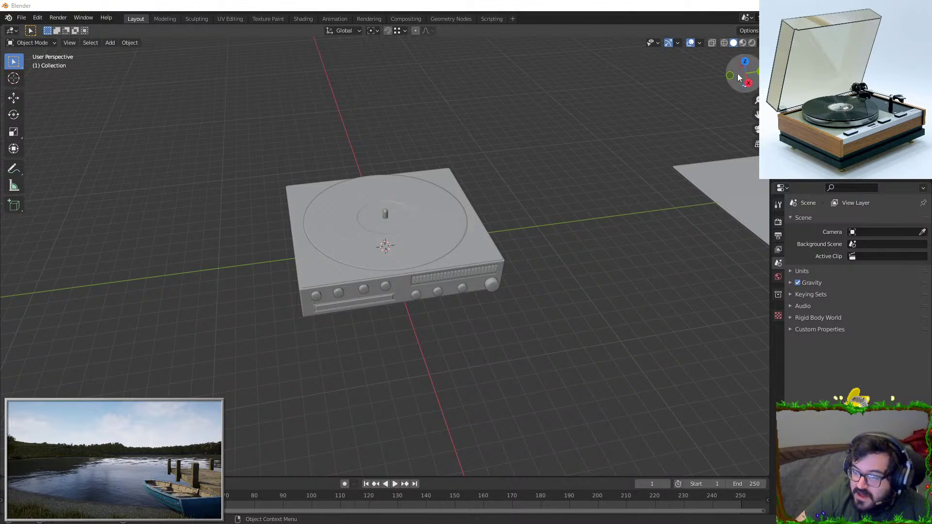
Enable Shadow and Cavity in the viewport shading, with cavity type Both, world-space ridge 0.432 and valley 0.977
click(760, 43)
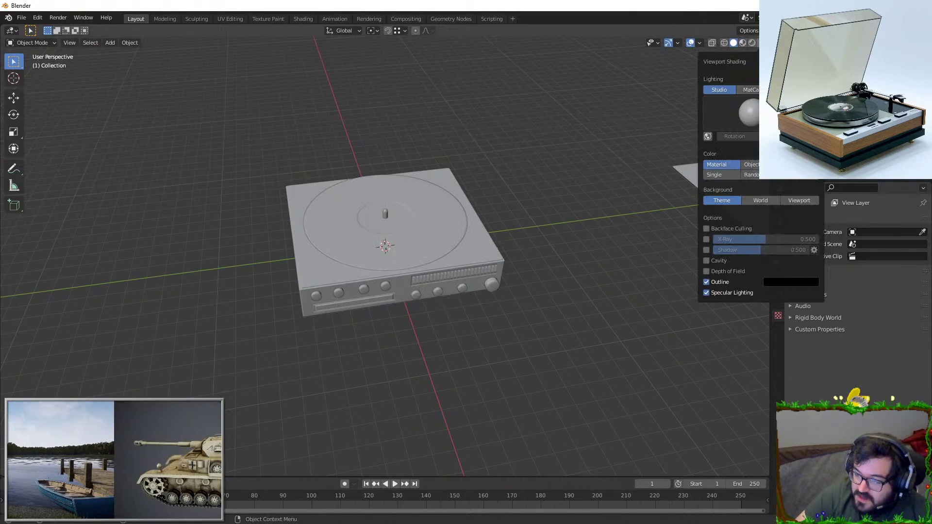
click(706, 249)
click(706, 260)
click(797, 260)
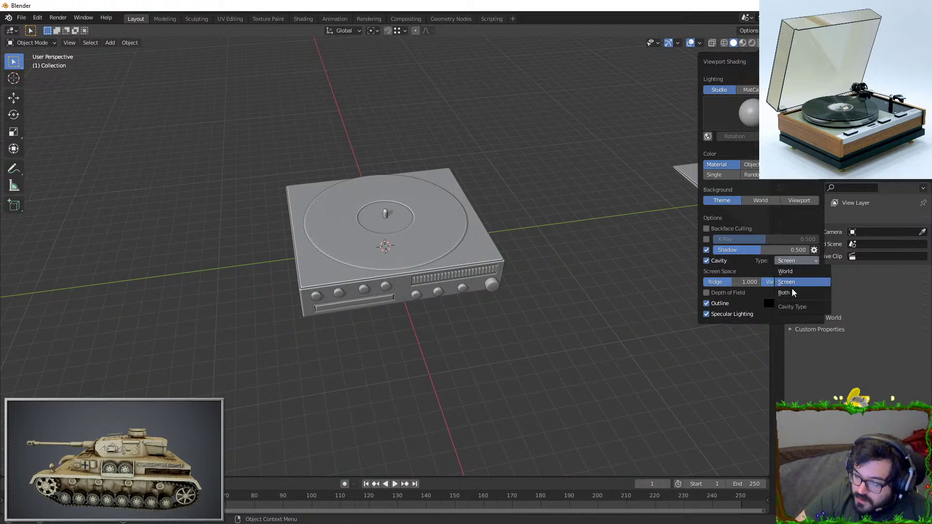
click(768, 292)
mouse_move(776, 282)
mouse_down()
mouse_move(756, 282)
mouse_move(776, 282)
mouse_up()
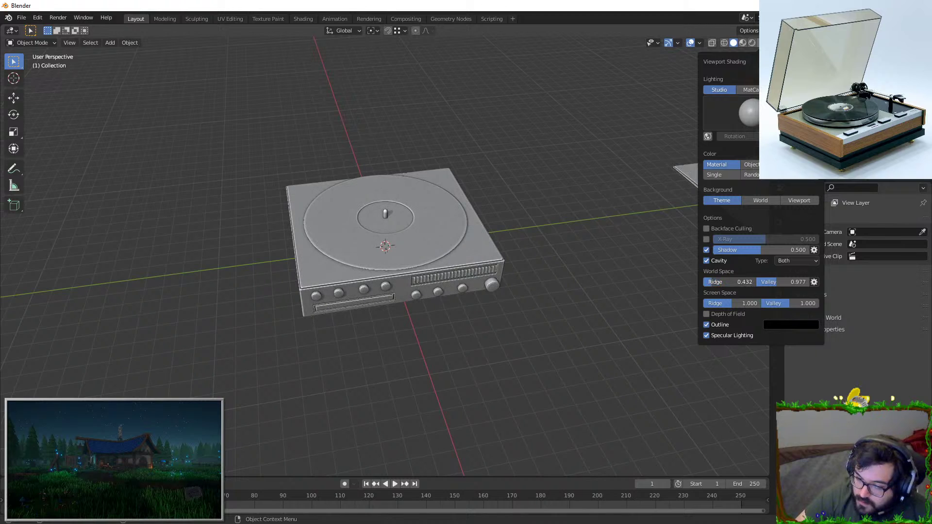
scroll(507, 239, up, 4)
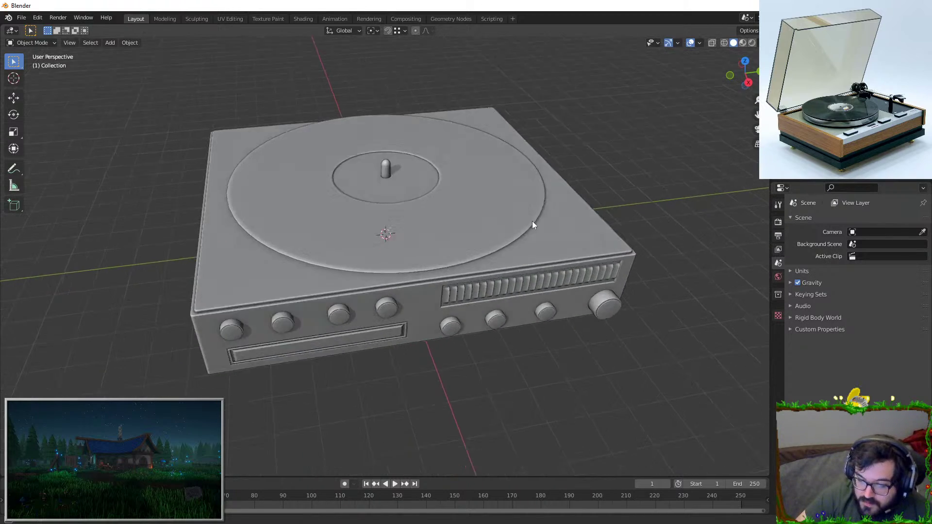
middle_drag(532, 224, 519, 180)
middle_drag(347, 201, 580, 187)
scroll(405, 252, down, 4)
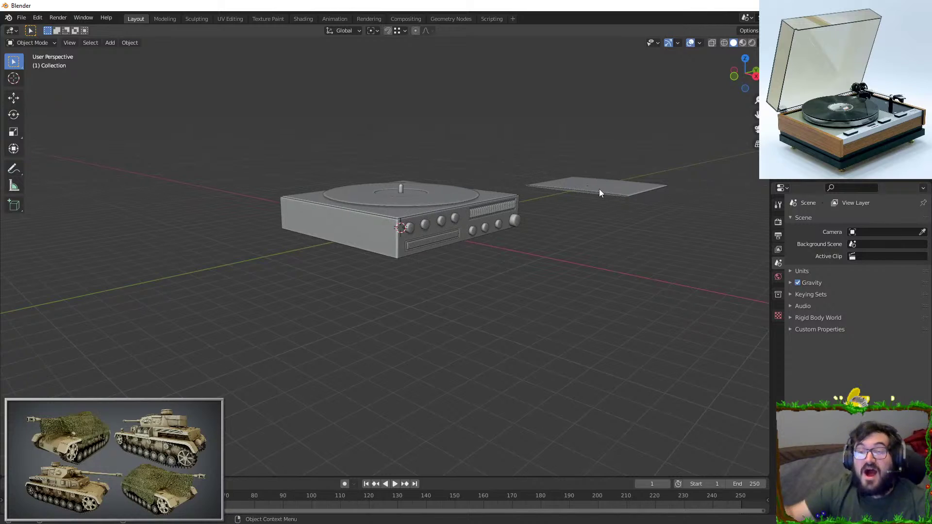